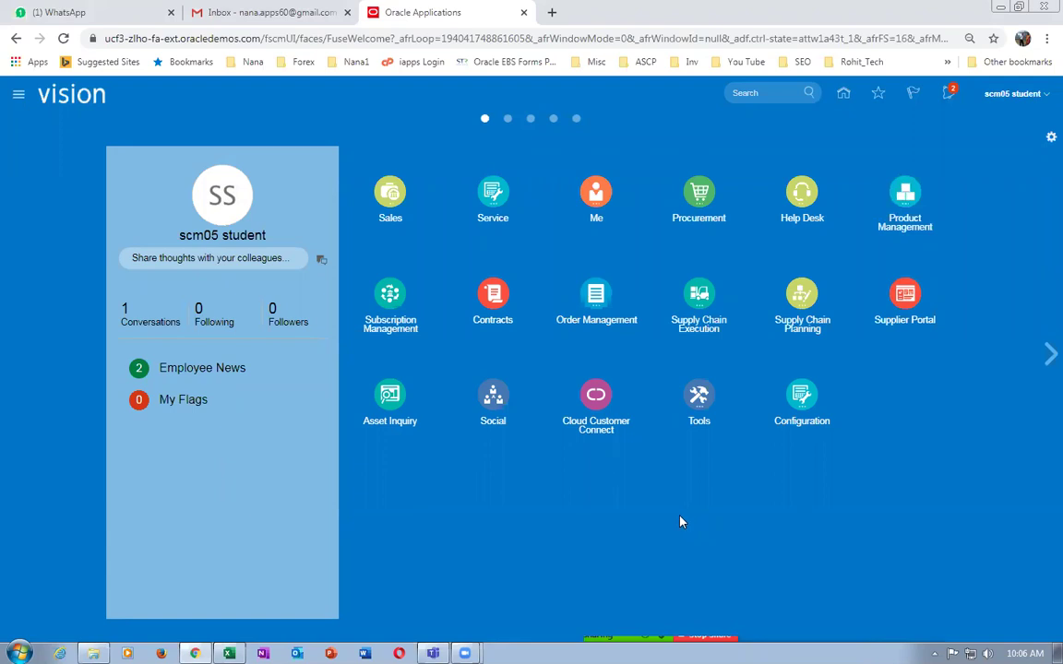
Step: Start a new sales order in Order Management
{"action": "left_click", "coordinate": [595, 295]}
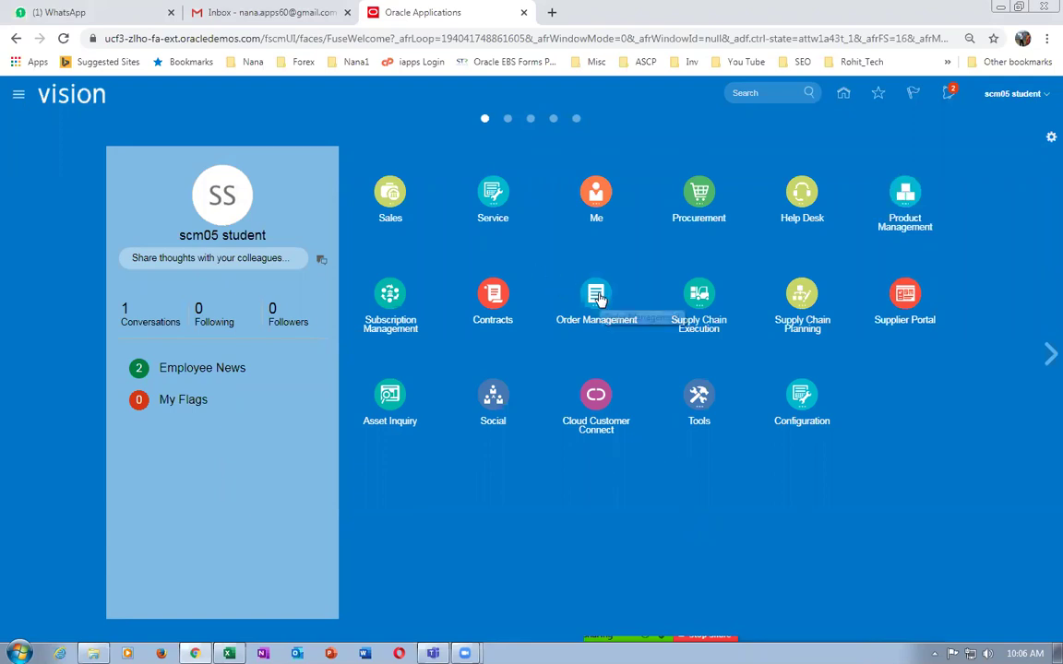
{"action": "left_click", "coordinate": [552, 380]}
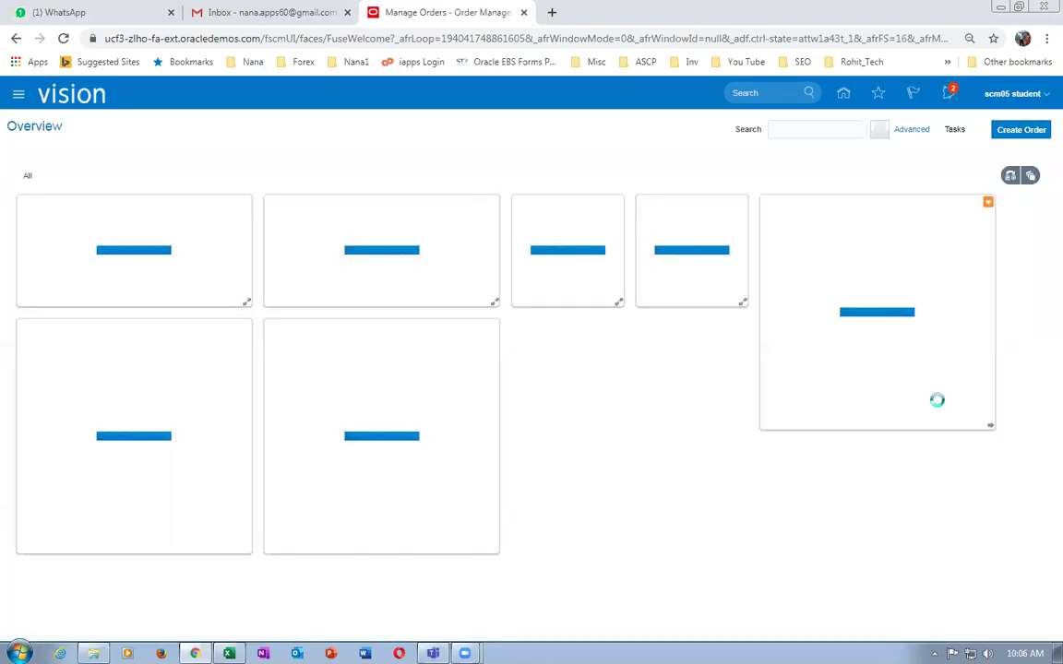
{"action": "left_click", "coordinate": [1021, 129]}
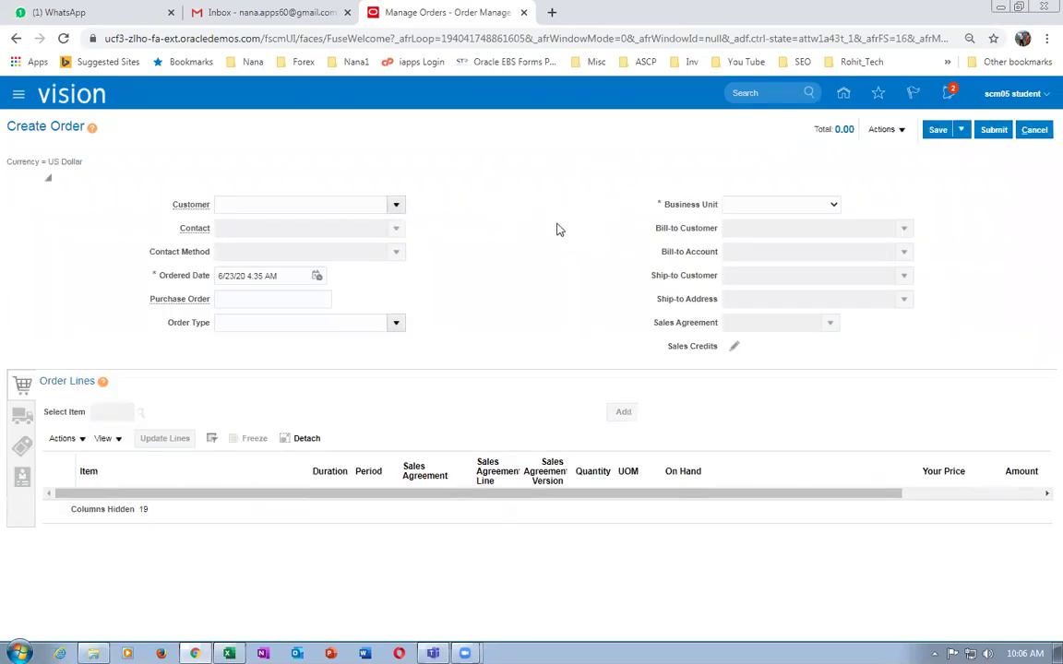
Step: Set the order's business unit to US1 Business Unit and its customer to Computer Service and Rentals
{"action": "left_click", "coordinate": [797, 206]}
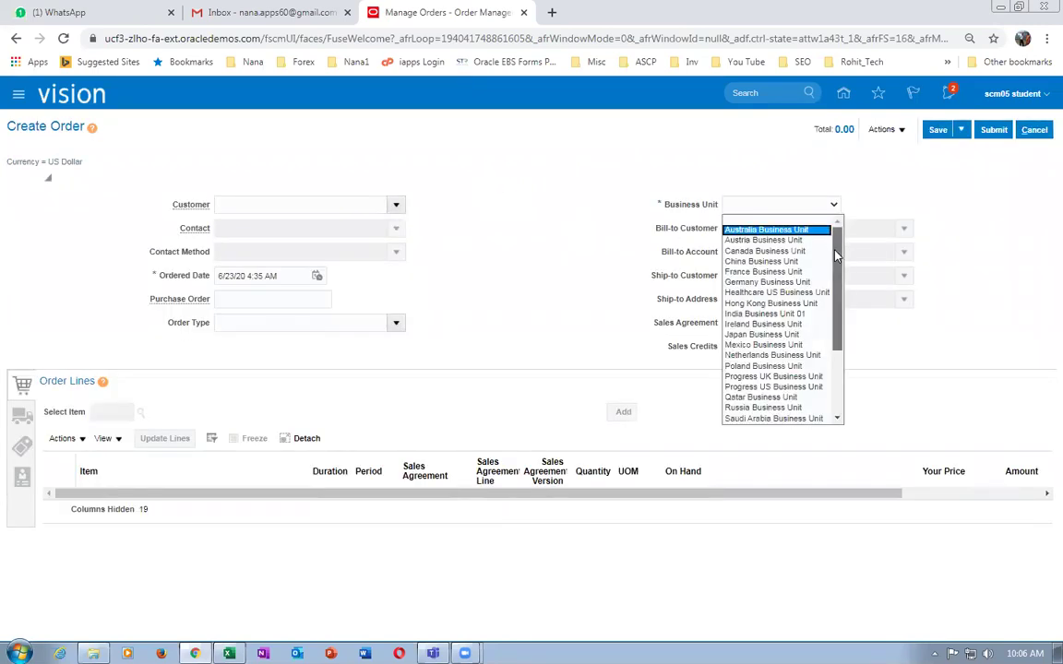
{"action": "scroll", "coordinate": [844, 277], "scroll_direction": "down", "scroll_amount": 5}
{"action": "scroll", "coordinate": [821, 387], "scroll_direction": "up", "scroll_amount": 5}
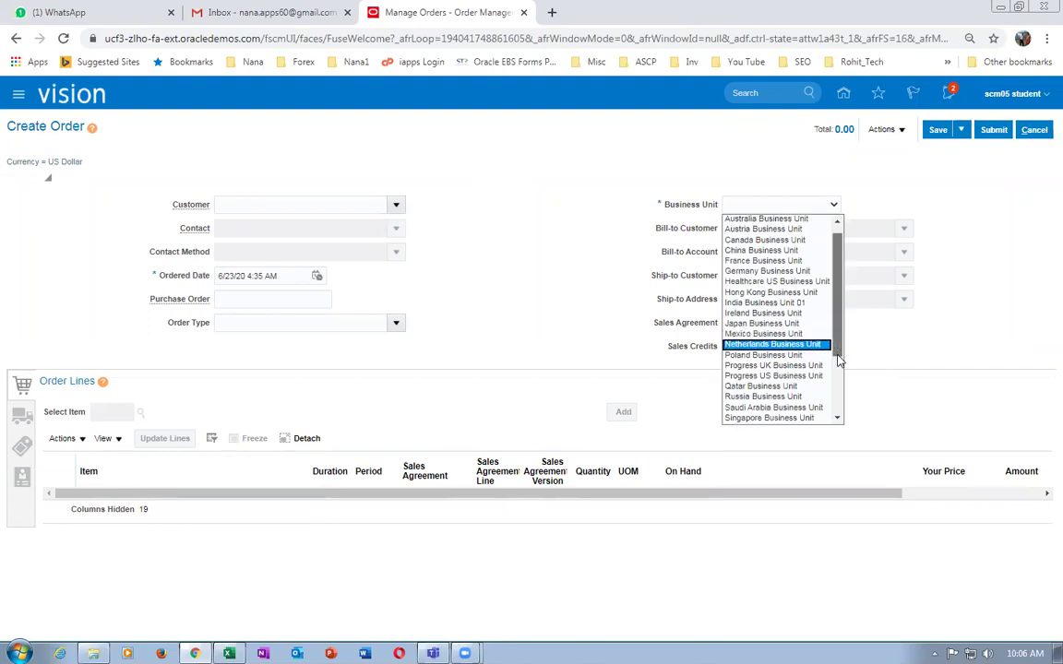
{"action": "scroll", "coordinate": [832, 344], "scroll_direction": "down", "scroll_amount": 3}
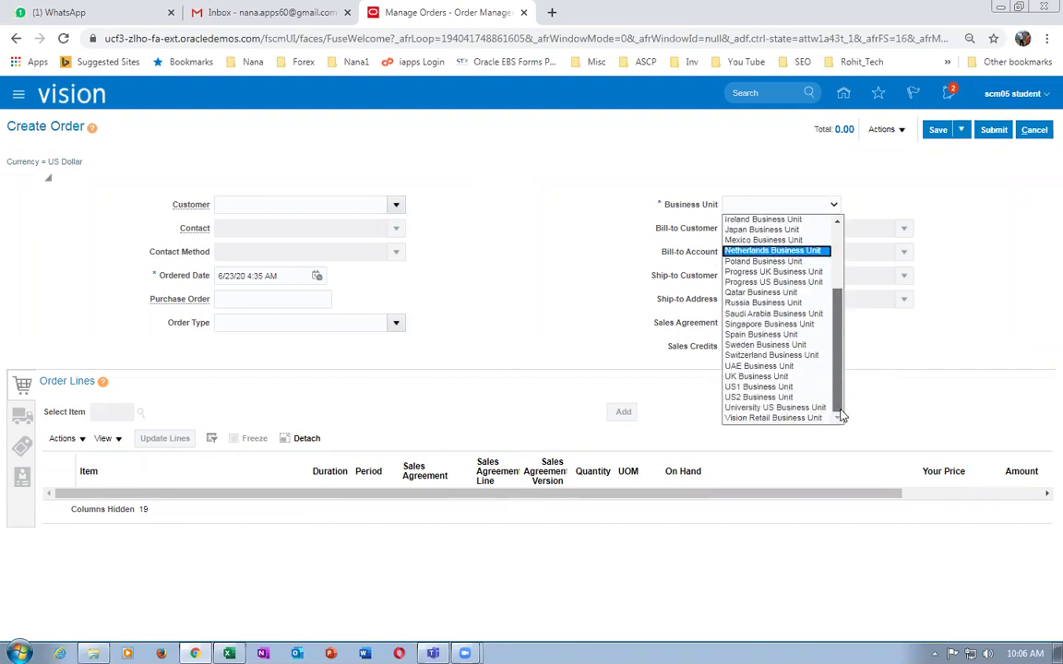
{"action": "left_click", "coordinate": [775, 386]}
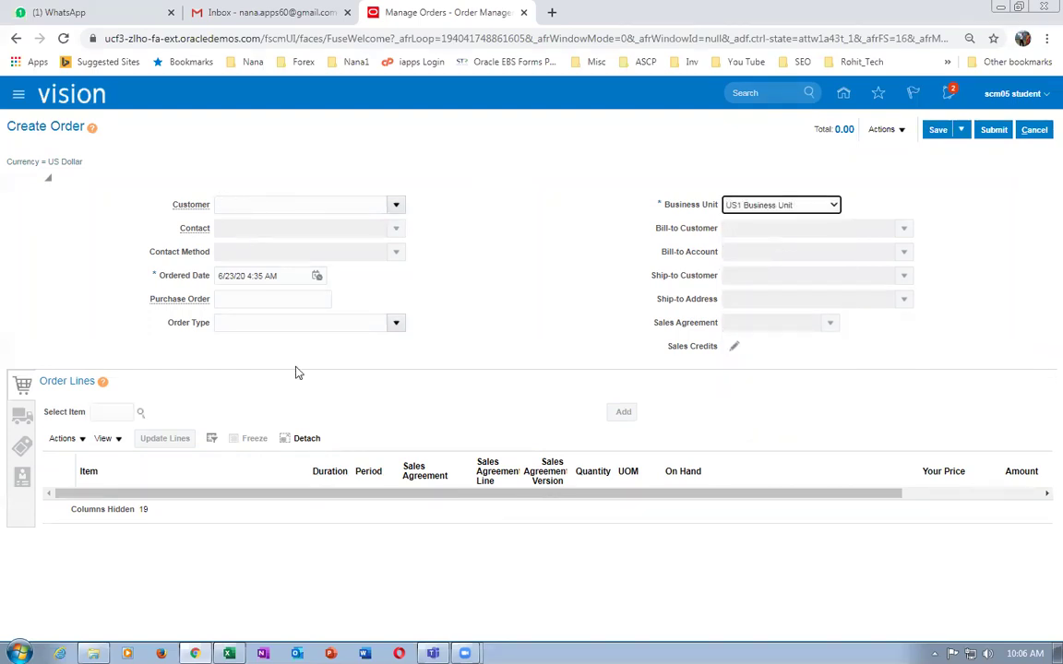
{"action": "left_click", "coordinate": [325, 205]}
{"action": "type", "text": "comp"}
{"action": "left_click", "coordinate": [351, 227]}
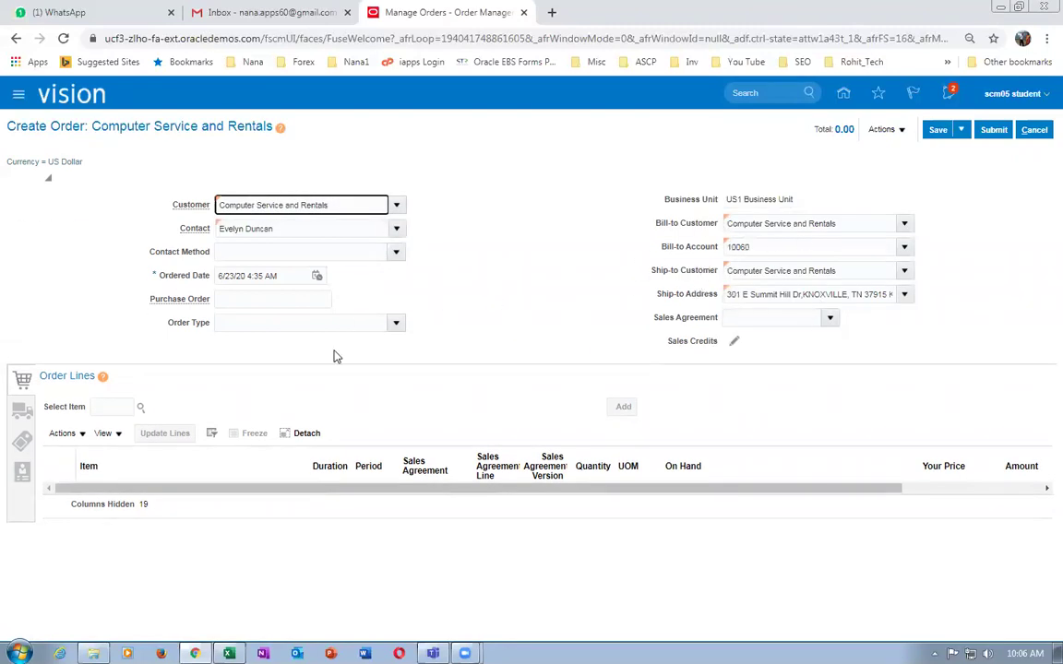
Step: Search the order line items for k99 and select the item k99_BtoB_Transfer
{"action": "left_click", "coordinate": [119, 408]}
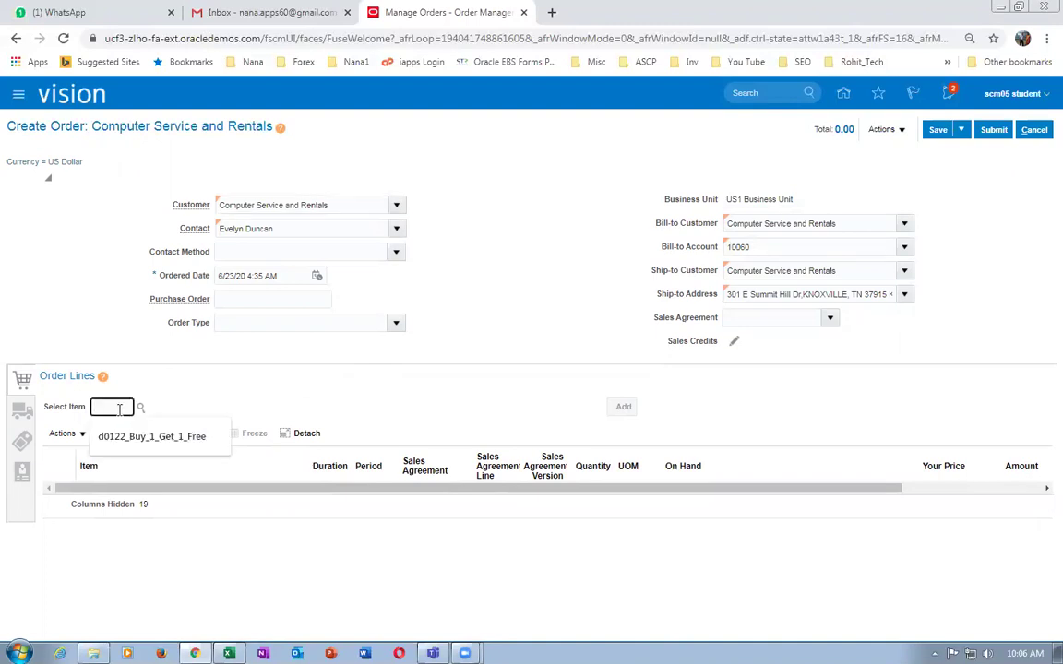
{"action": "type", "text": "k99"}
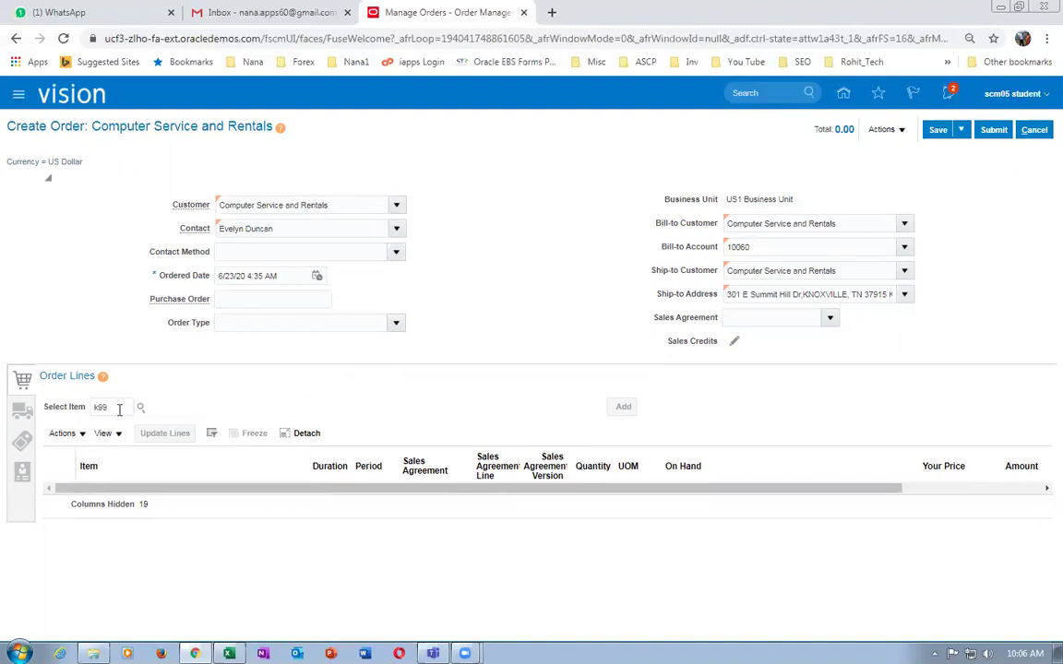
{"action": "key", "text": "Tab"}
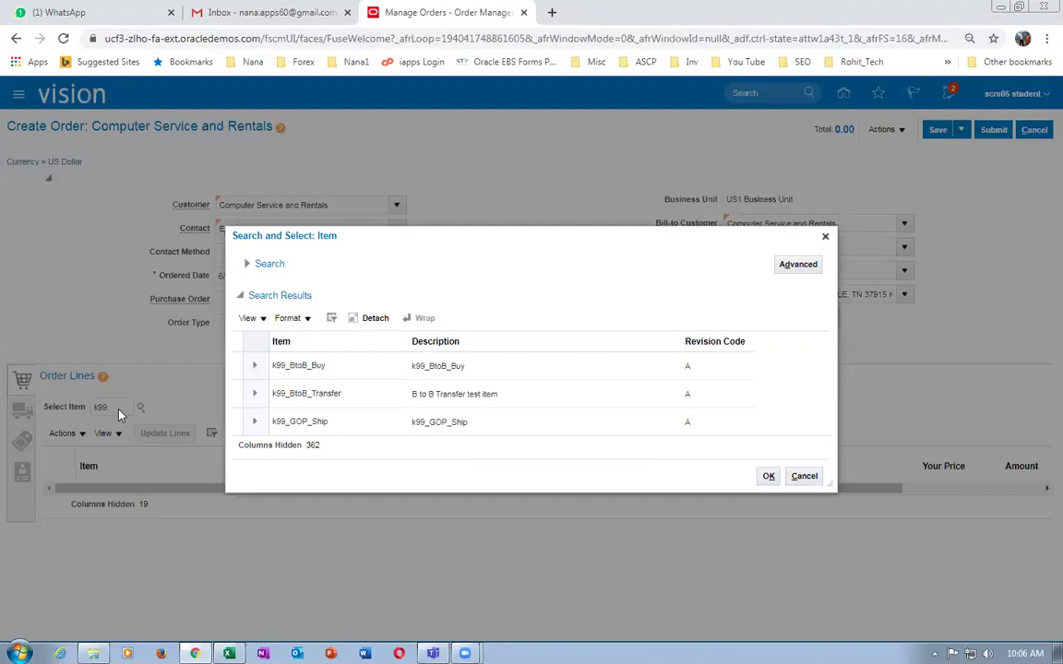
{"action": "left_click", "coordinate": [375, 394]}
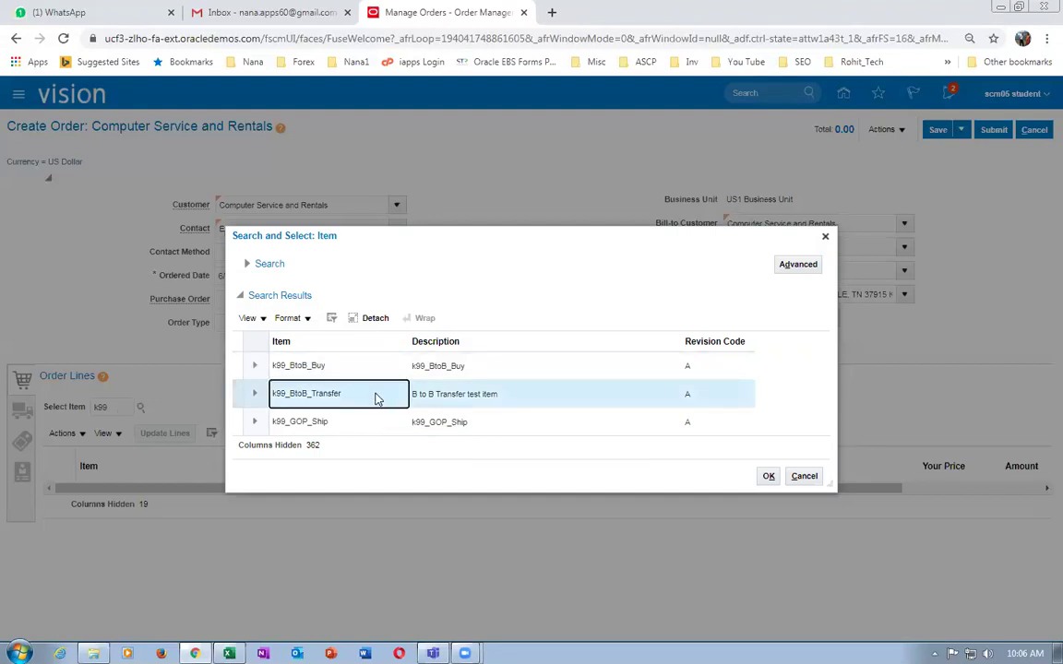
{"action": "left_click", "coordinate": [768, 476]}
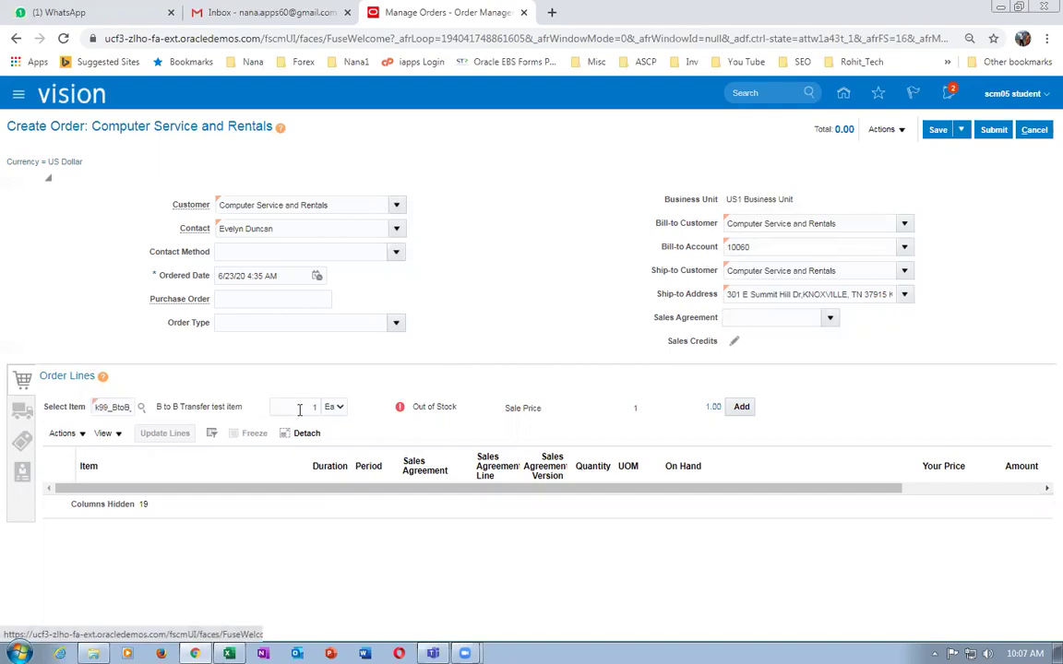
Step: Examine the stock availability shown for the selected item
{"action": "left_click_drag", "start_coordinate": [428, 407], "coordinate": [442, 409]}
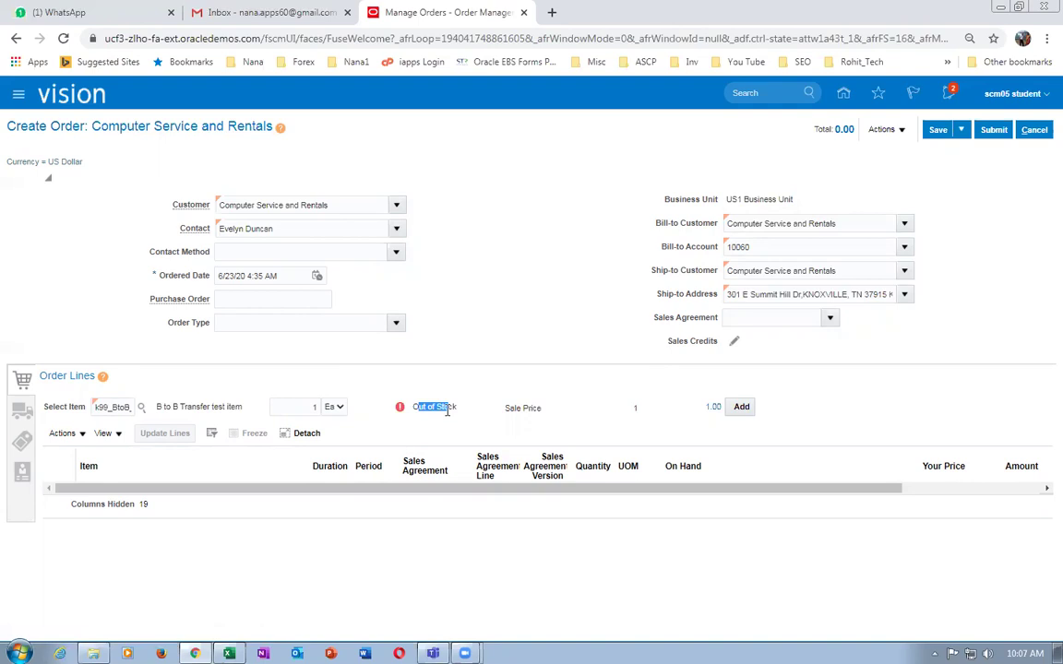
{"action": "left_click", "coordinate": [416, 406]}
{"action": "left_click_drag", "start_coordinate": [416, 406], "coordinate": [446, 410]}
{"action": "left_click", "coordinate": [416, 405]}
{"action": "left_click_drag", "start_coordinate": [416, 406], "coordinate": [445, 409]}
{"action": "left_click", "coordinate": [429, 441]}
Step: Set the item's quantity to 20 and add it to the order lines
{"action": "left_click", "coordinate": [306, 406]}
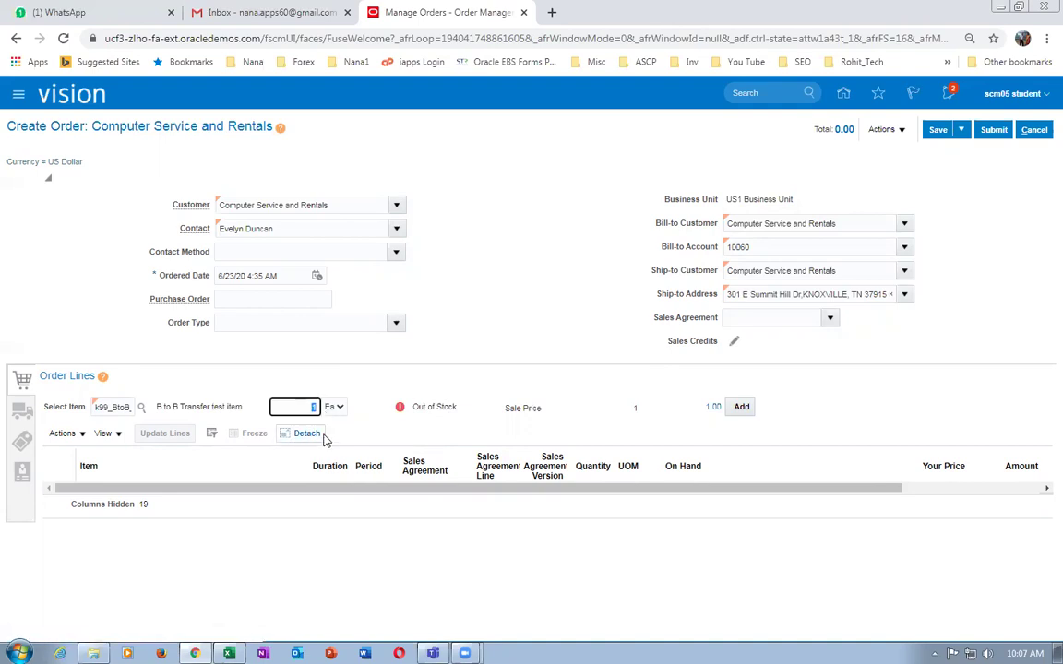
{"action": "type", "text": "20"}
{"action": "key", "text": "Tab"}
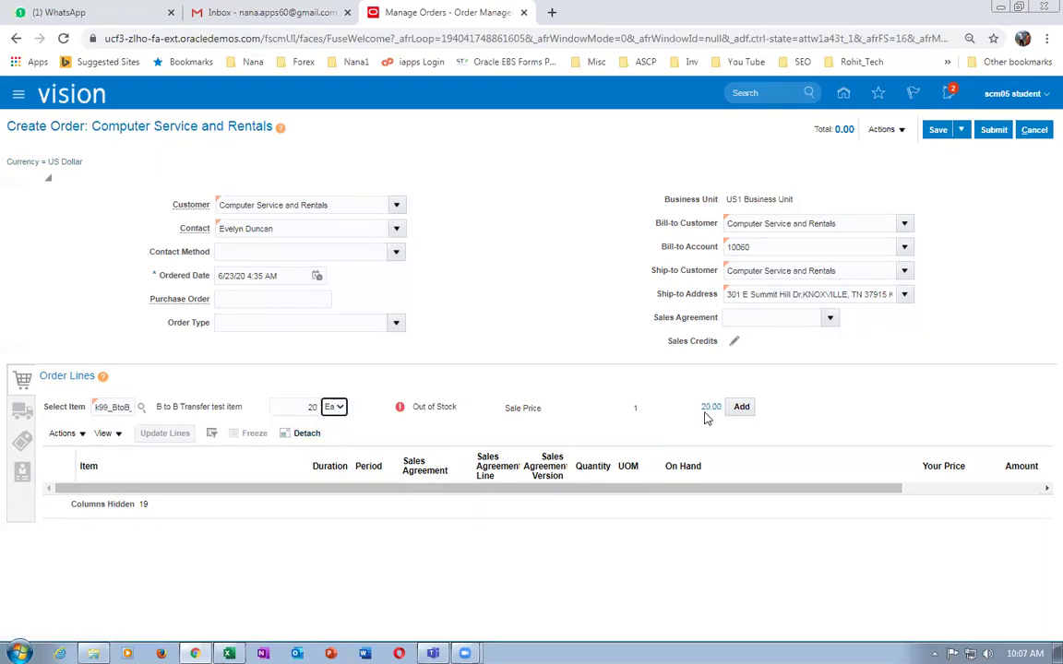
{"action": "left_click", "coordinate": [741, 407]}
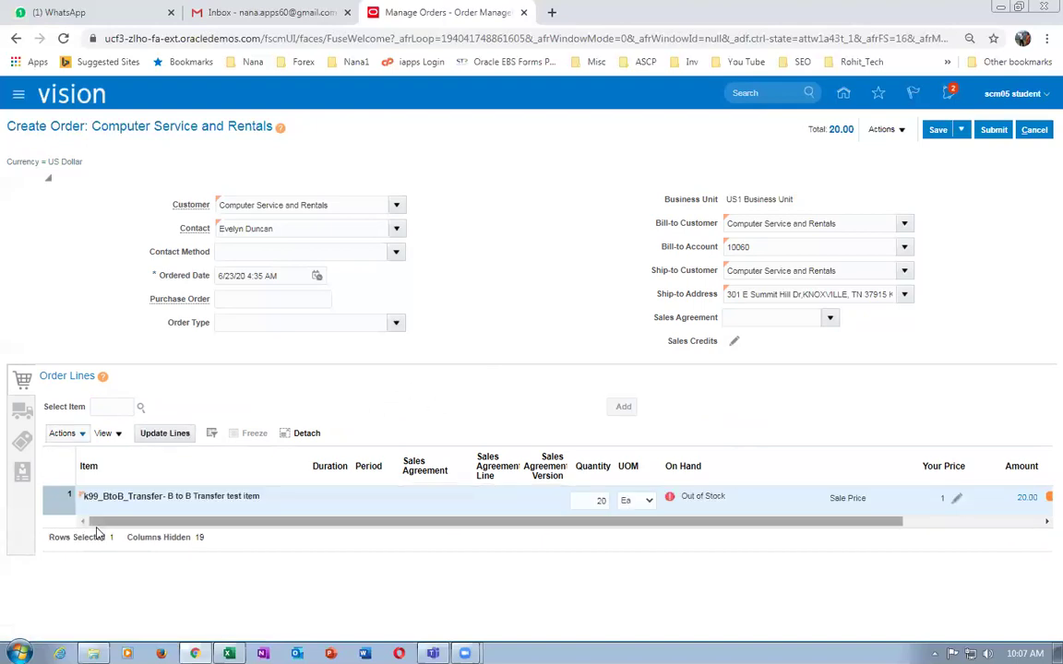
Step: Set the supply warehouse in the order's shipment details to 002 - Atlanta
{"action": "left_click", "coordinate": [18, 410]}
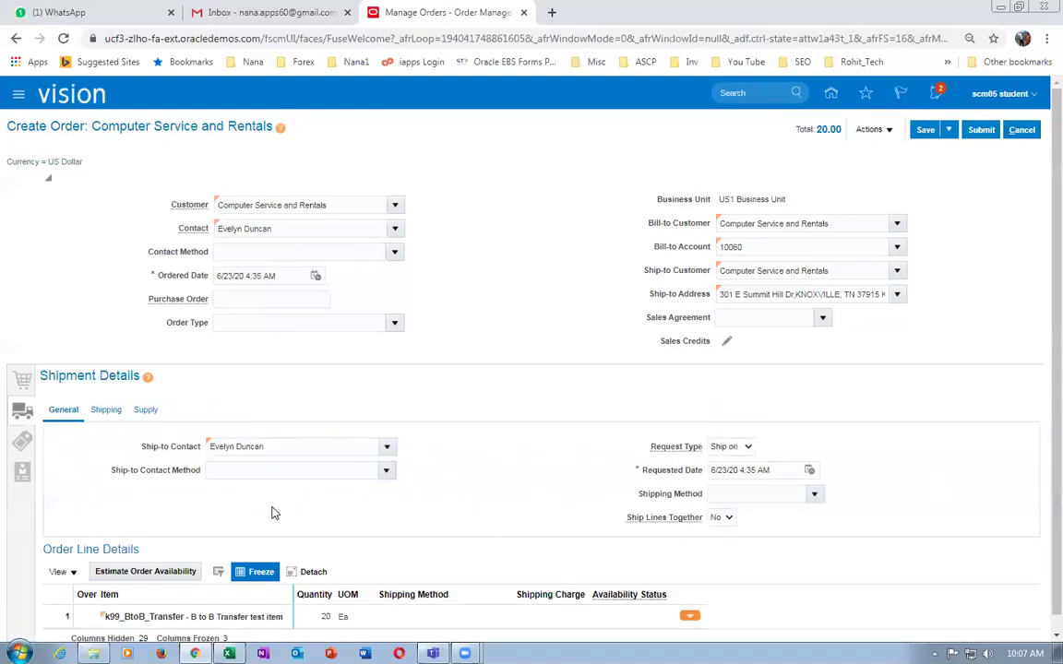
{"action": "left_click", "coordinate": [146, 409]}
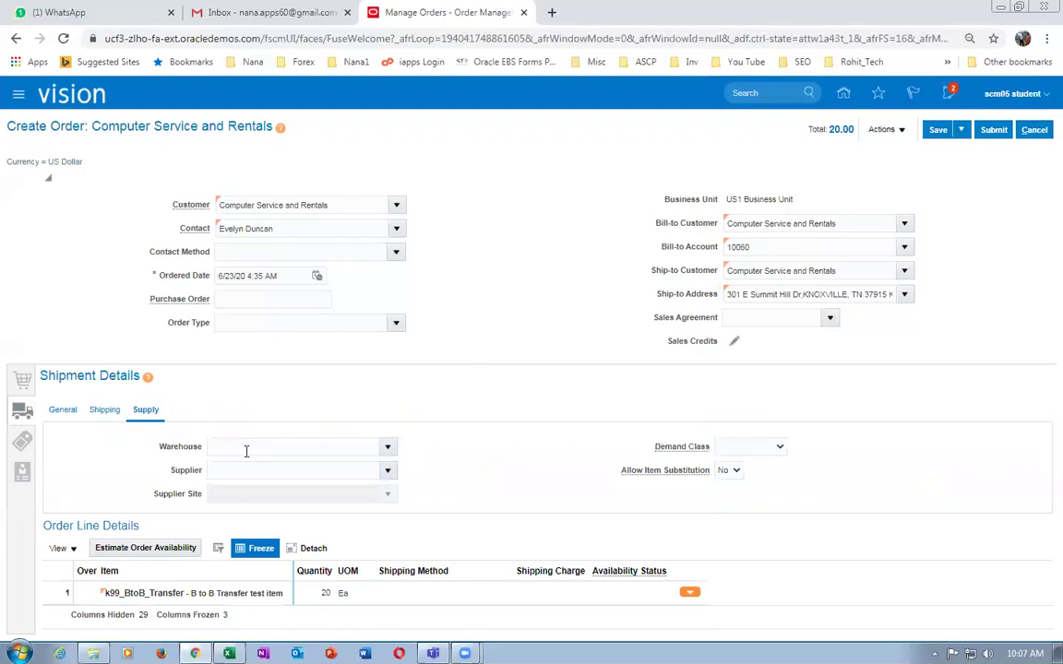
{"action": "left_click", "coordinate": [244, 447]}
{"action": "type", "text": "002"}
{"action": "key", "text": "Tab"}
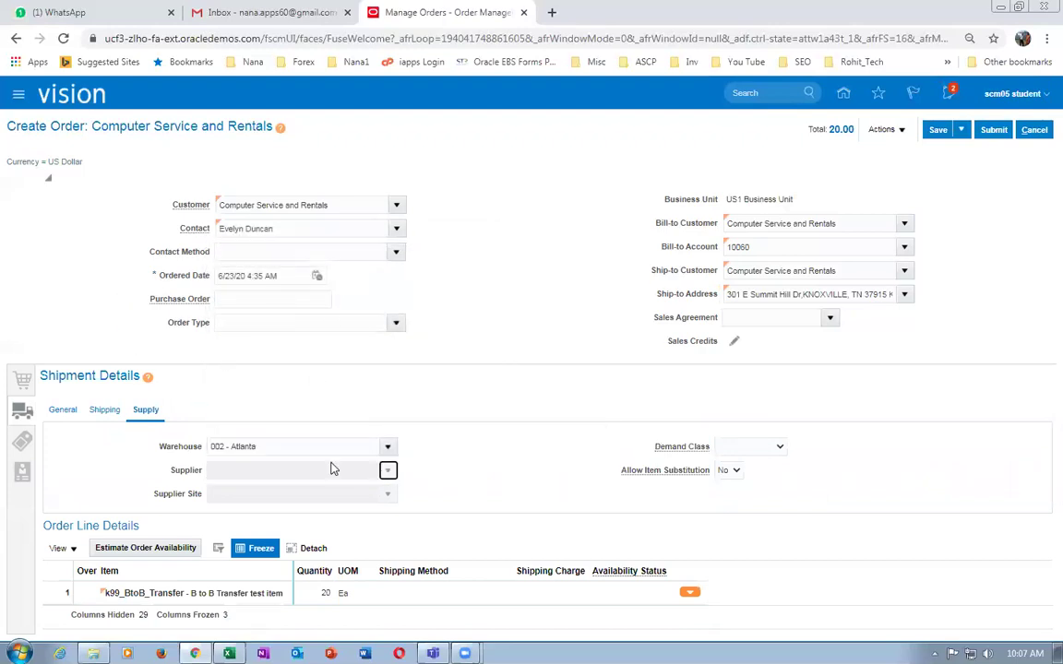
Step: Submit the sales order, acknowledge the confirmation and refresh the order's status
{"action": "left_click", "coordinate": [994, 131]}
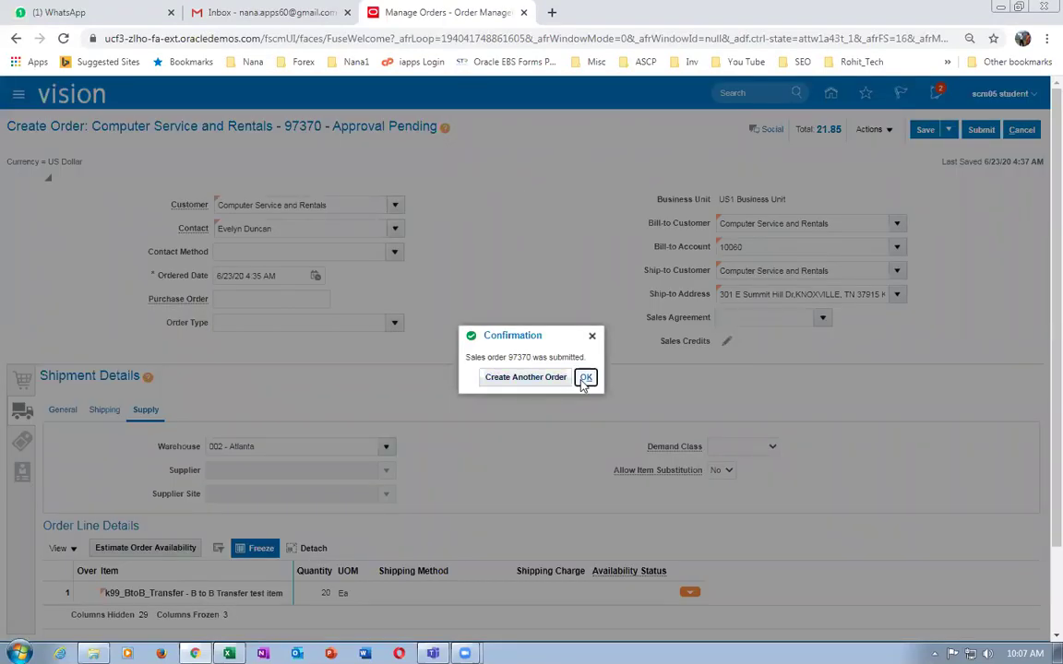
{"action": "left_click", "coordinate": [585, 380]}
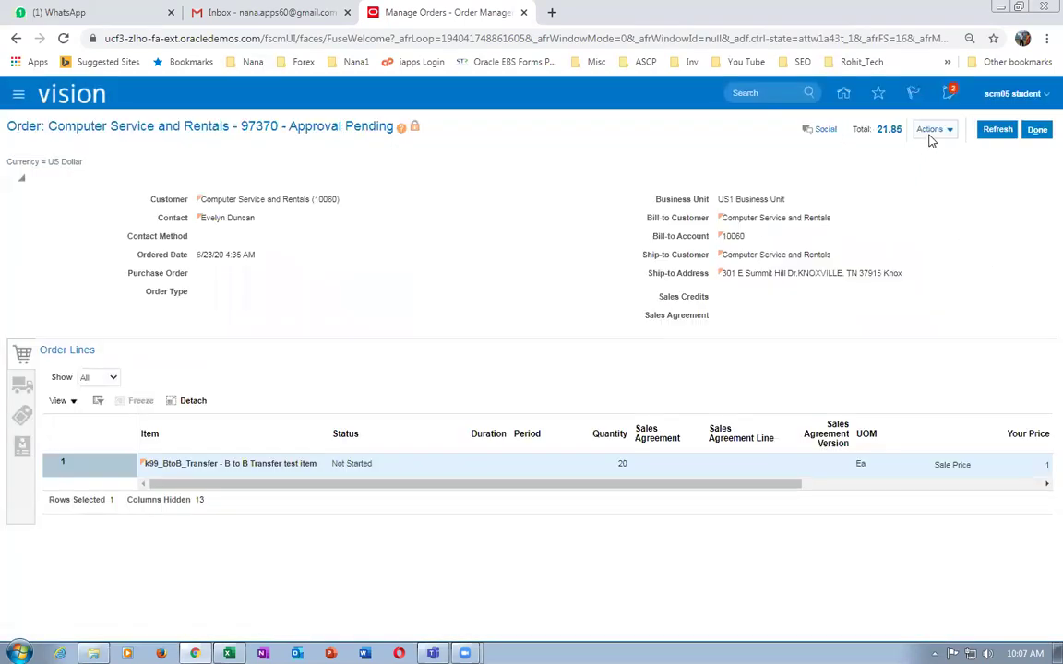
{"action": "left_click", "coordinate": [931, 130]}
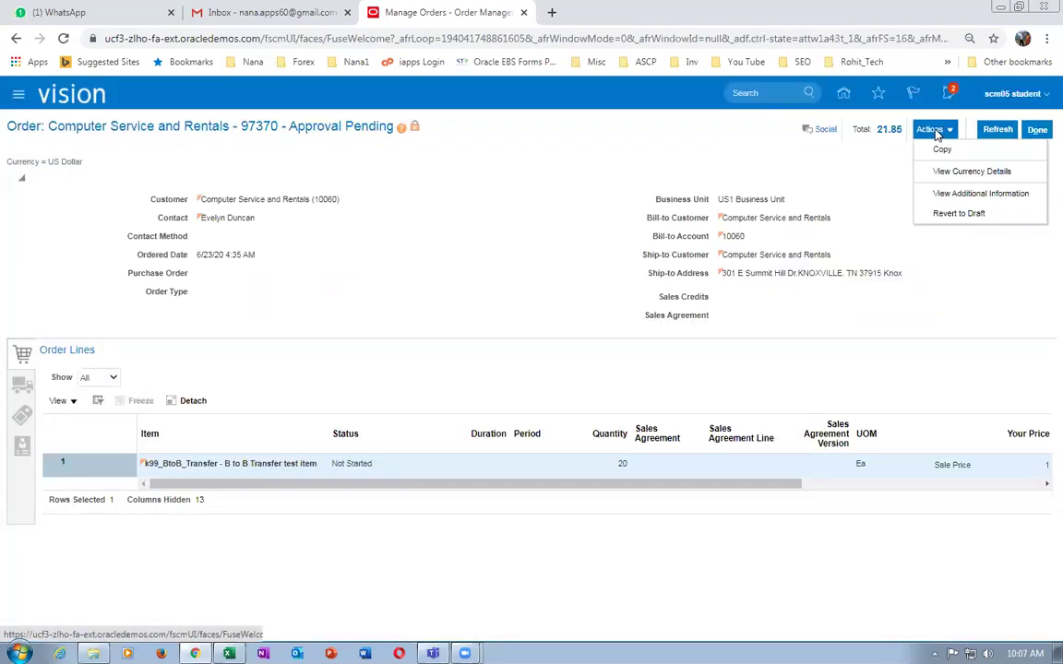
{"action": "left_click", "coordinate": [399, 185]}
{"action": "left_click", "coordinate": [998, 132]}
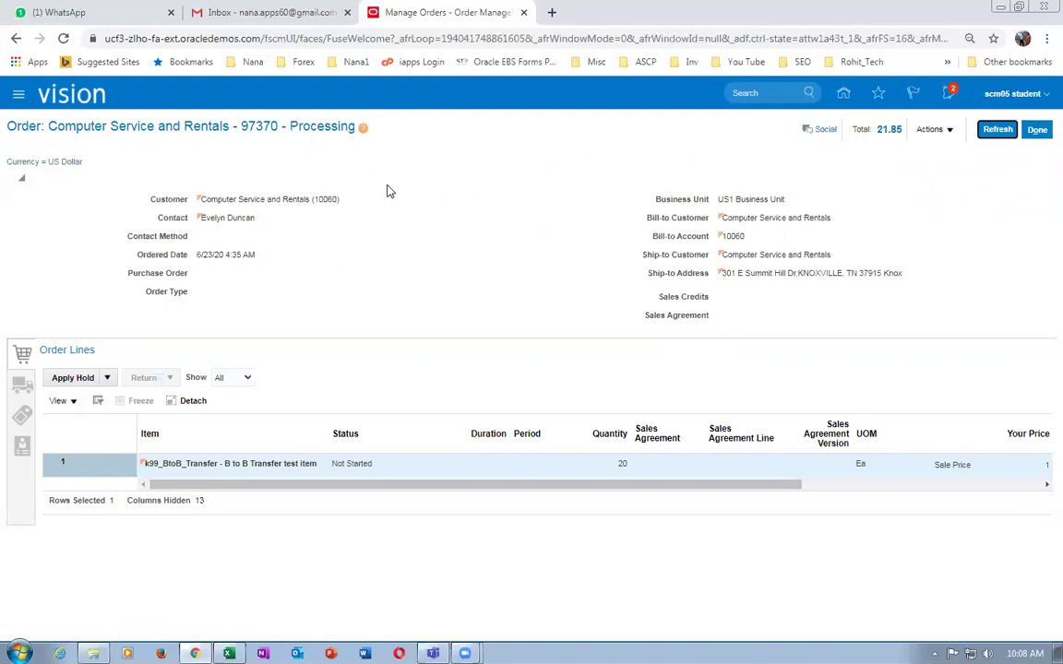
Step: Switch the order to the fulfillment view and open the orchestration process of its fulfillment line
{"action": "left_click", "coordinate": [930, 130]}
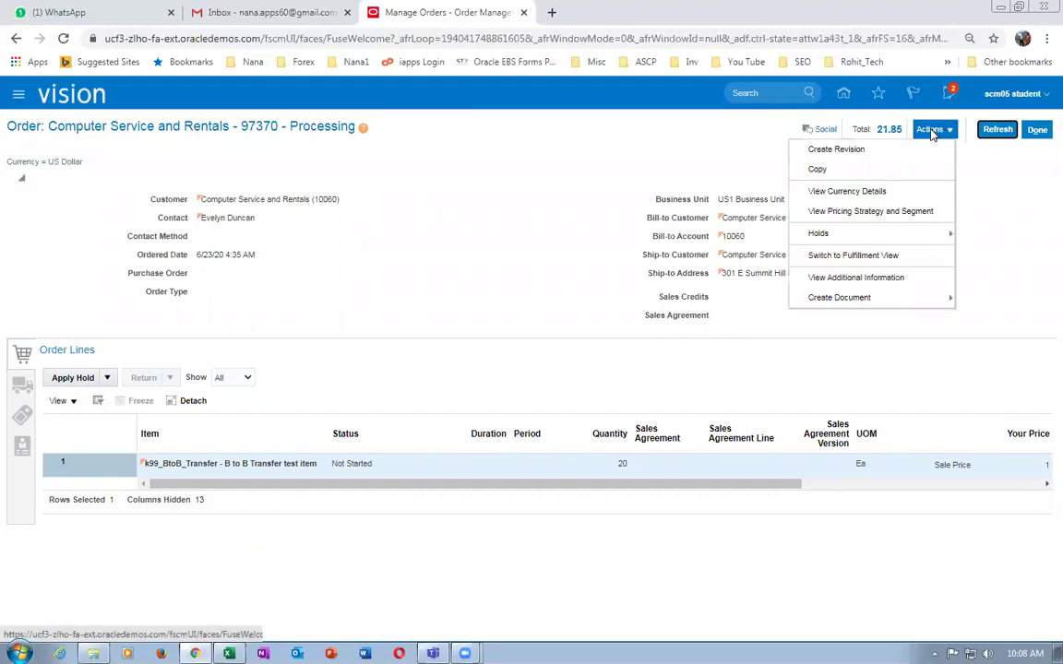
{"action": "left_click", "coordinate": [879, 255]}
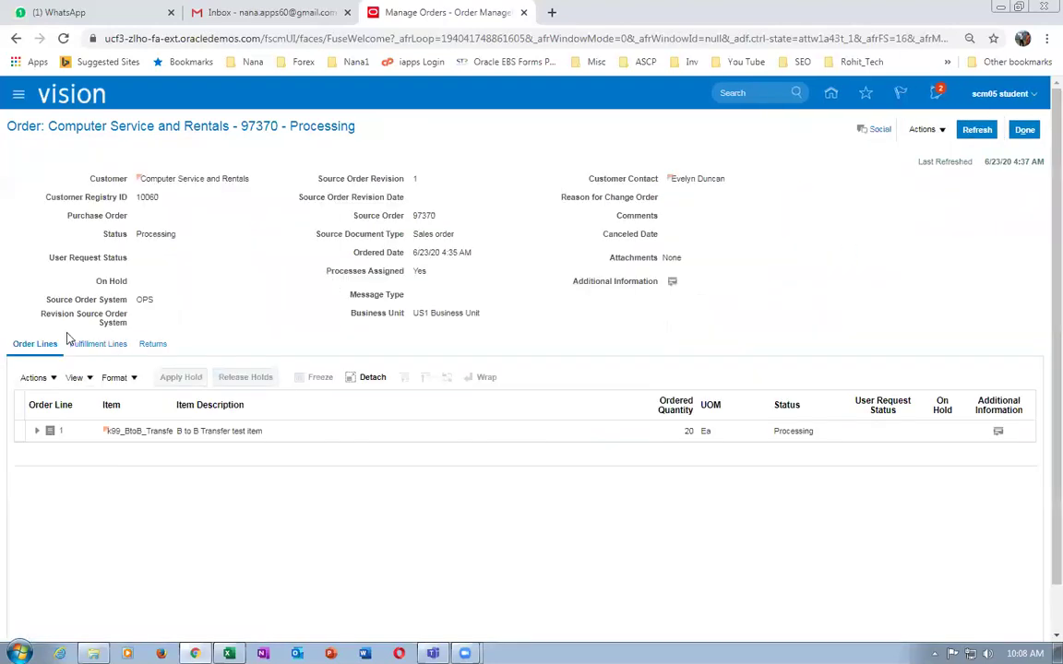
{"action": "left_click", "coordinate": [79, 346]}
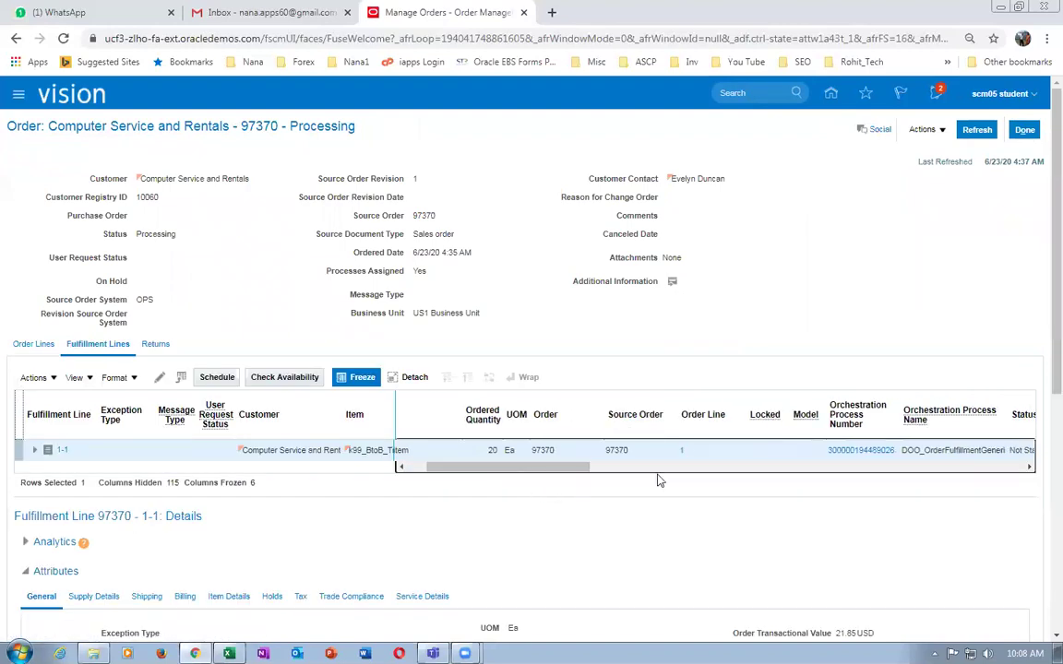
{"action": "left_click", "coordinate": [865, 451]}
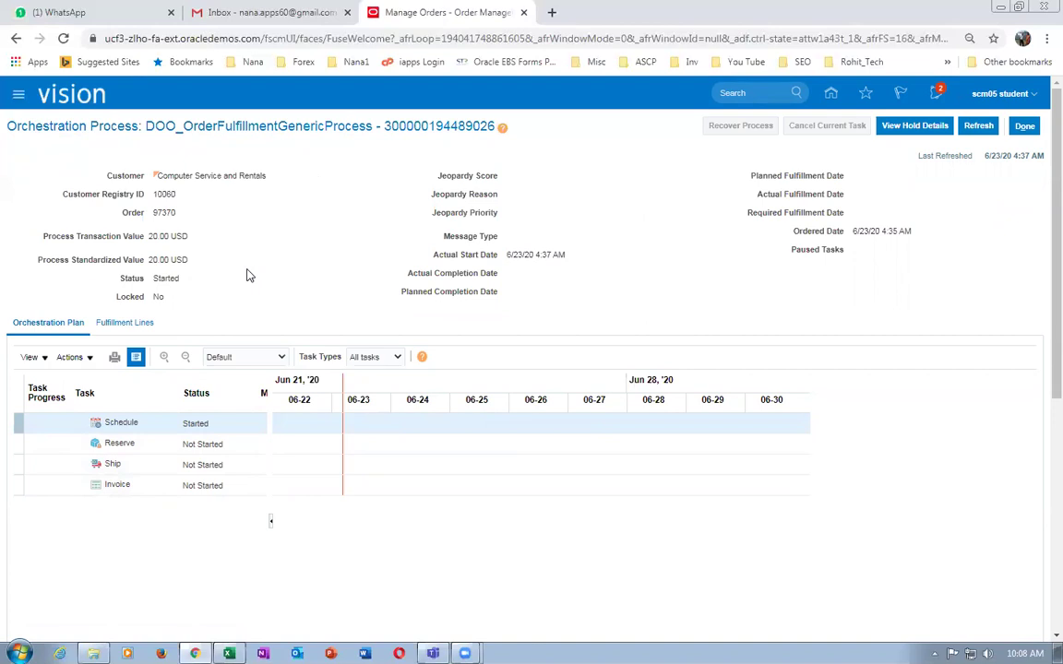
Step: Refresh the orchestration process repeatedly to track the status of its schedule, supply request, pause and shipping tasks
{"action": "left_click", "coordinate": [978, 125]}
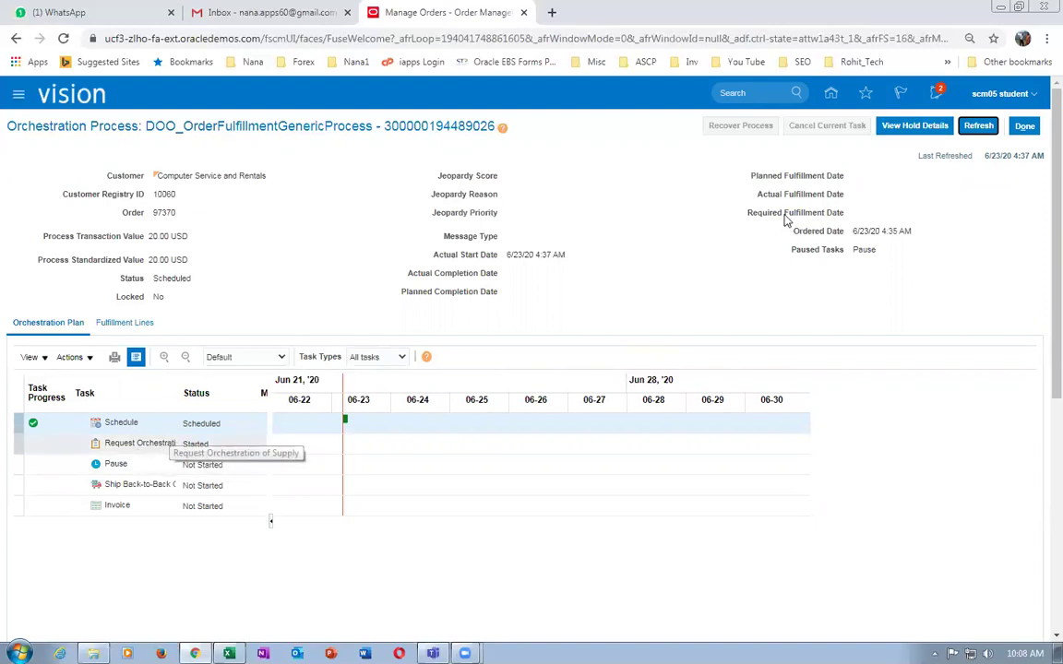
{"action": "left_click", "coordinate": [978, 126]}
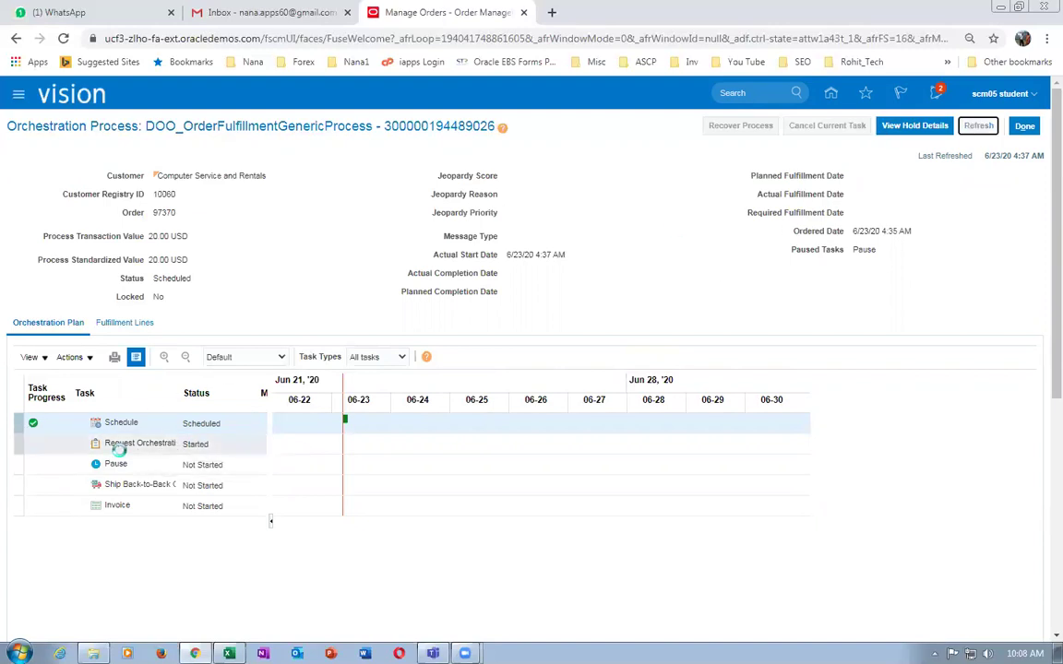
{"action": "left_click_drag", "start_coordinate": [157, 279], "coordinate": [229, 280]}
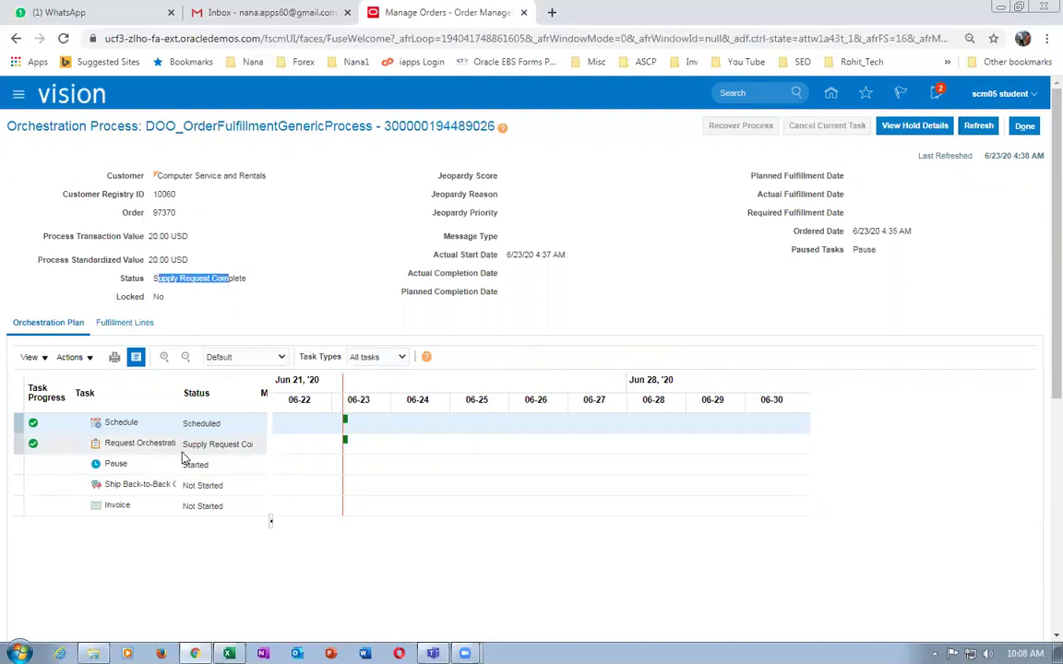
{"action": "left_click", "coordinate": [979, 127]}
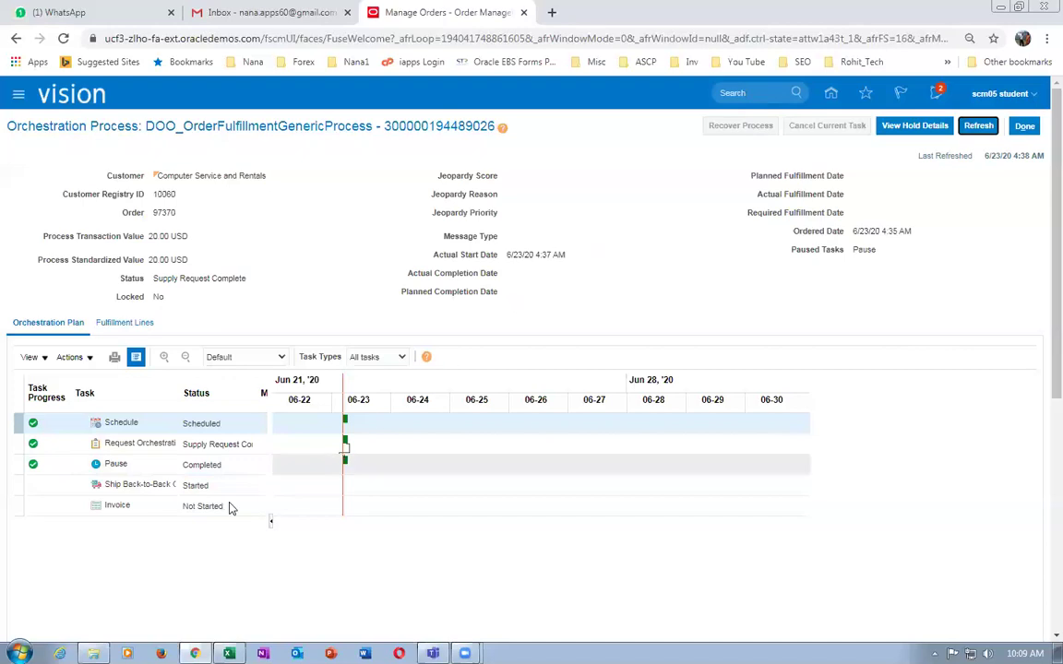
{"action": "left_click", "coordinate": [976, 127]}
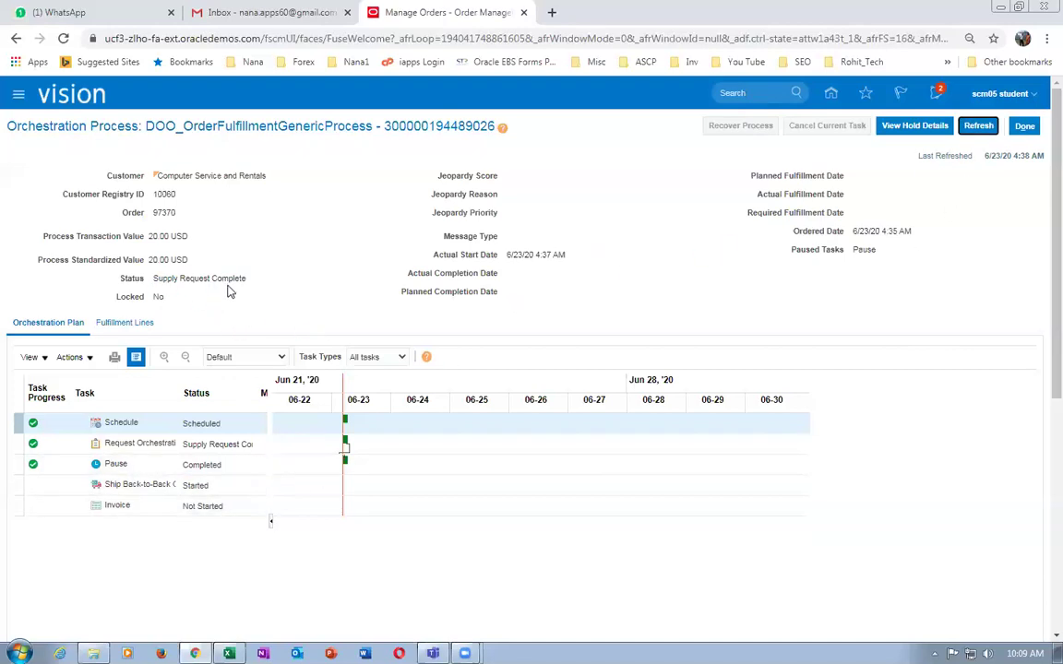
{"action": "left_click", "coordinate": [980, 129]}
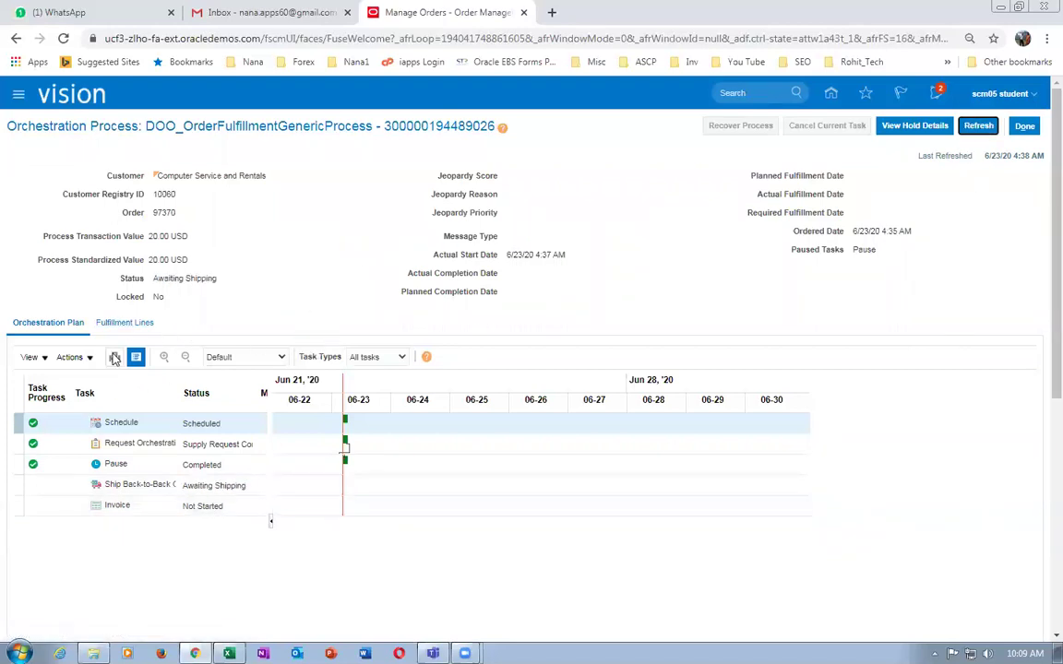
Step: Open the supply details of the orchestration process's fulfillment line to view its back-to-back supply information
{"action": "left_click", "coordinate": [126, 324]}
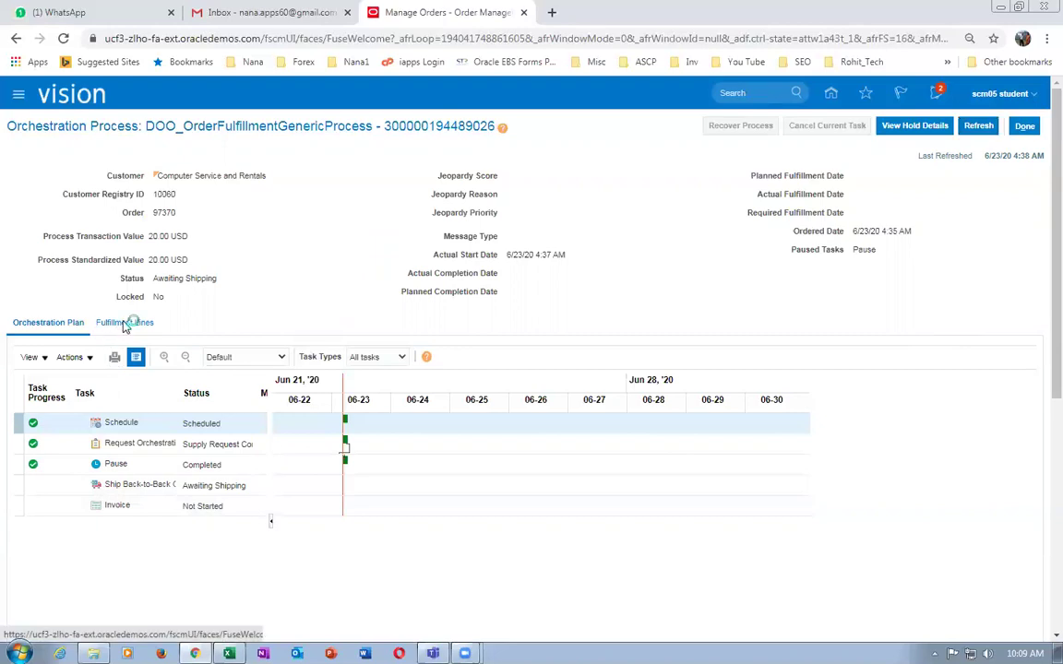
{"action": "scroll", "coordinate": [137, 514], "scroll_direction": "down", "scroll_amount": 3}
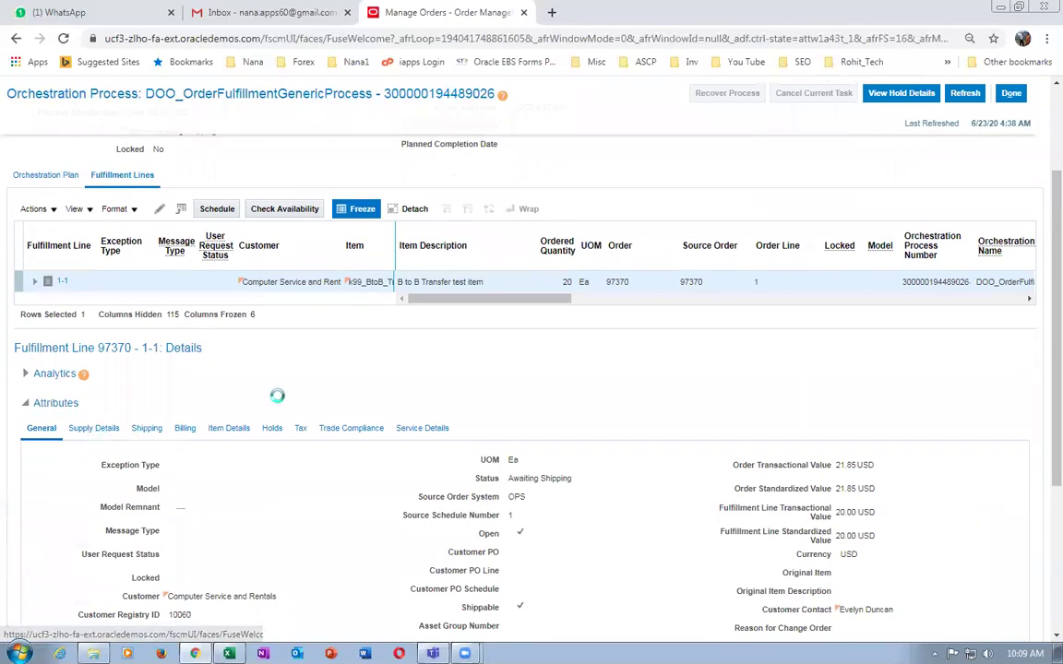
{"action": "scroll", "coordinate": [273, 403], "scroll_direction": "down", "scroll_amount": 4}
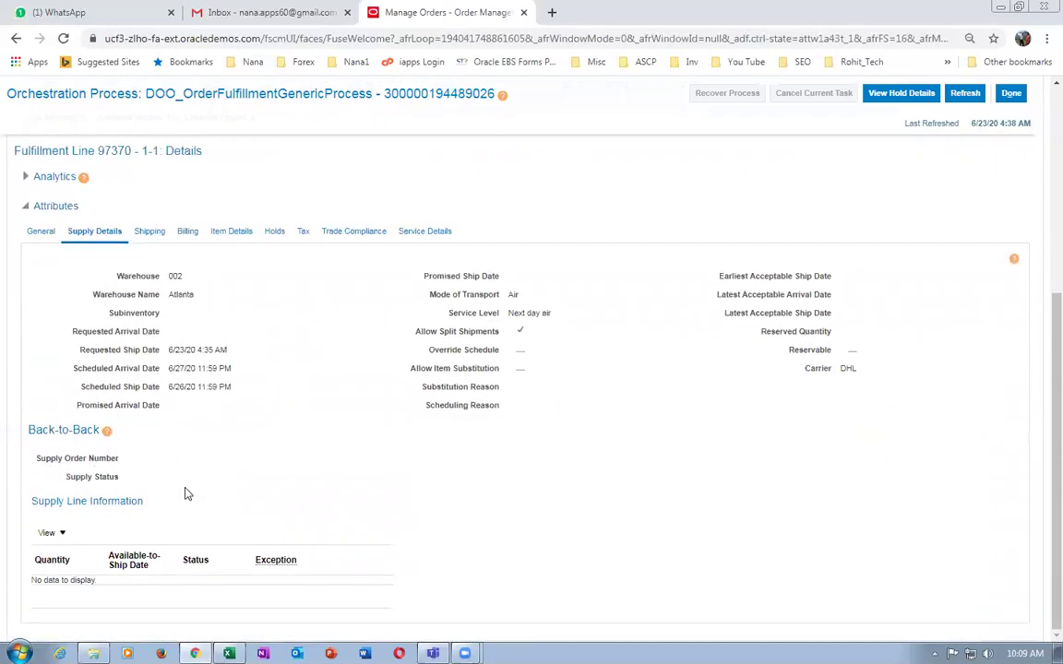
Step: Refresh the orchestration process until its back-to-back supply order number is available, and copy that number
{"action": "left_click", "coordinate": [964, 94]}
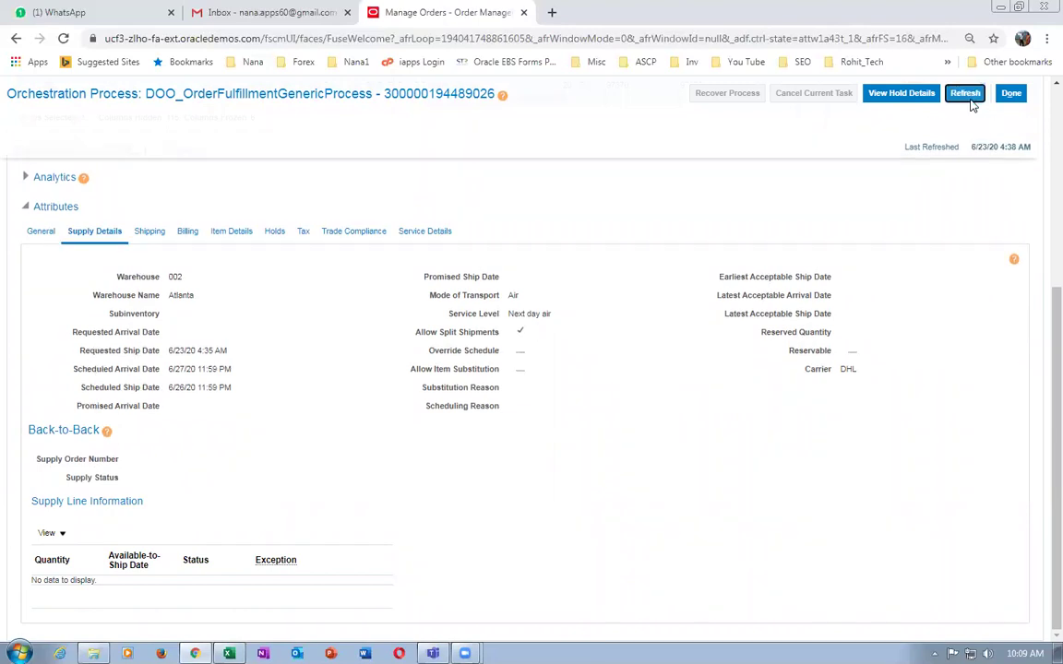
{"action": "left_click", "coordinate": [964, 93]}
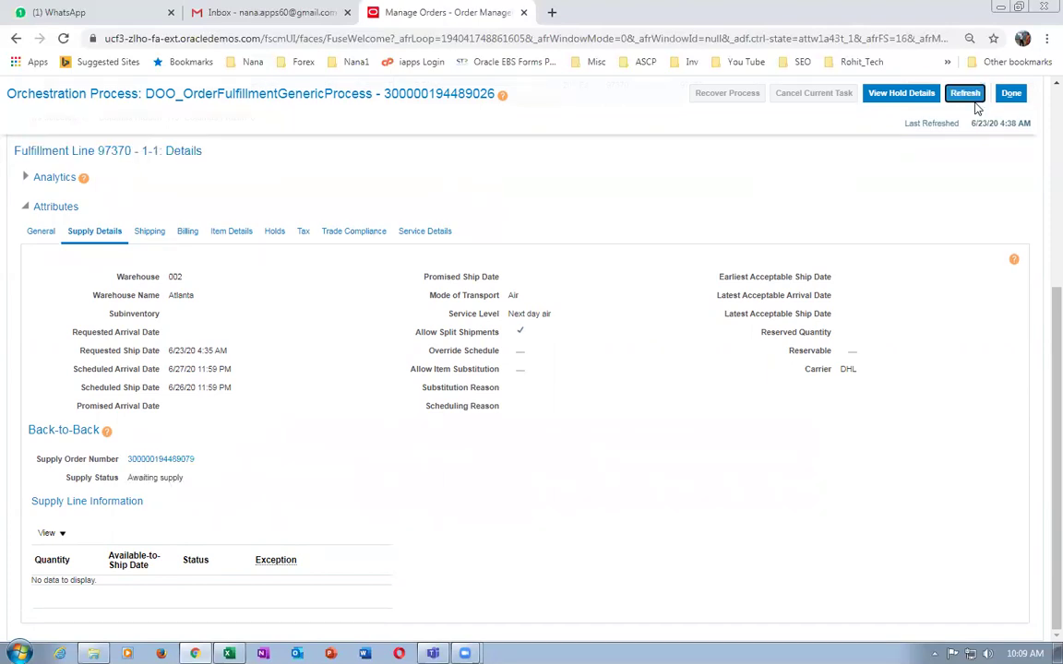
{"action": "left_click", "coordinate": [974, 103]}
{"action": "scroll", "coordinate": [297, 464], "scroll_direction": "up", "scroll_amount": 2}
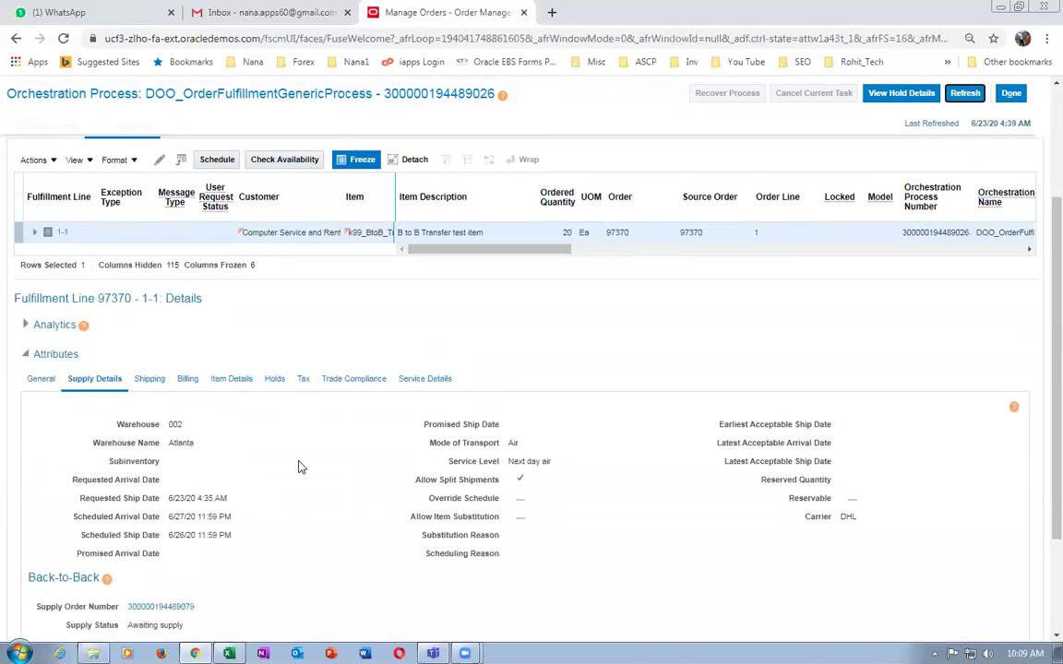
{"action": "scroll", "coordinate": [298, 467], "scroll_direction": "down", "scroll_amount": 1}
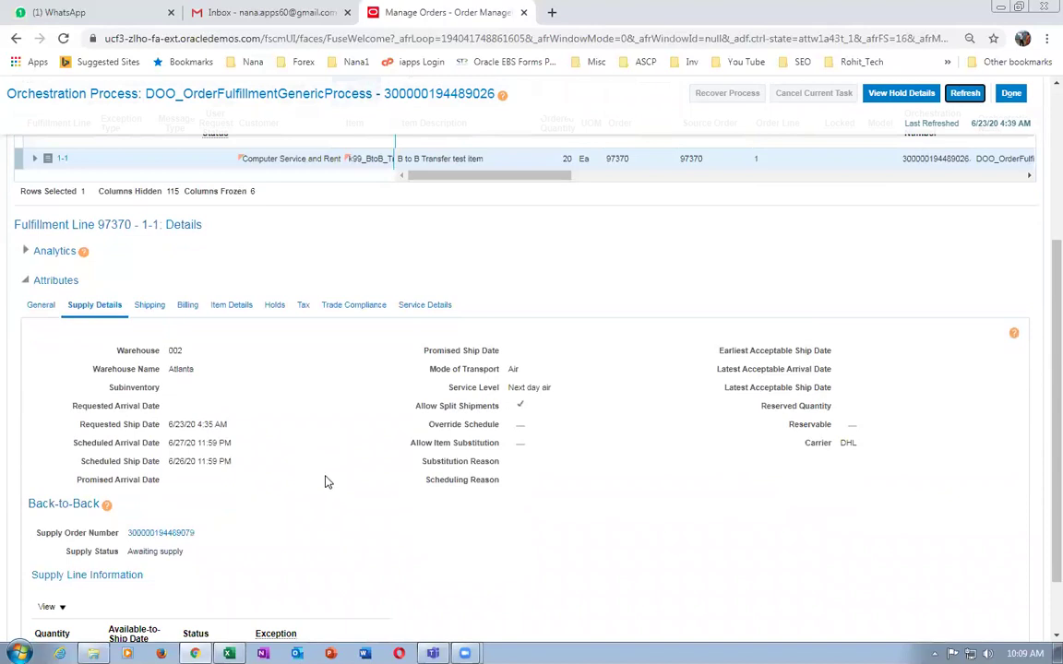
{"action": "left_click_drag", "start_coordinate": [196, 534], "coordinate": [130, 533]}
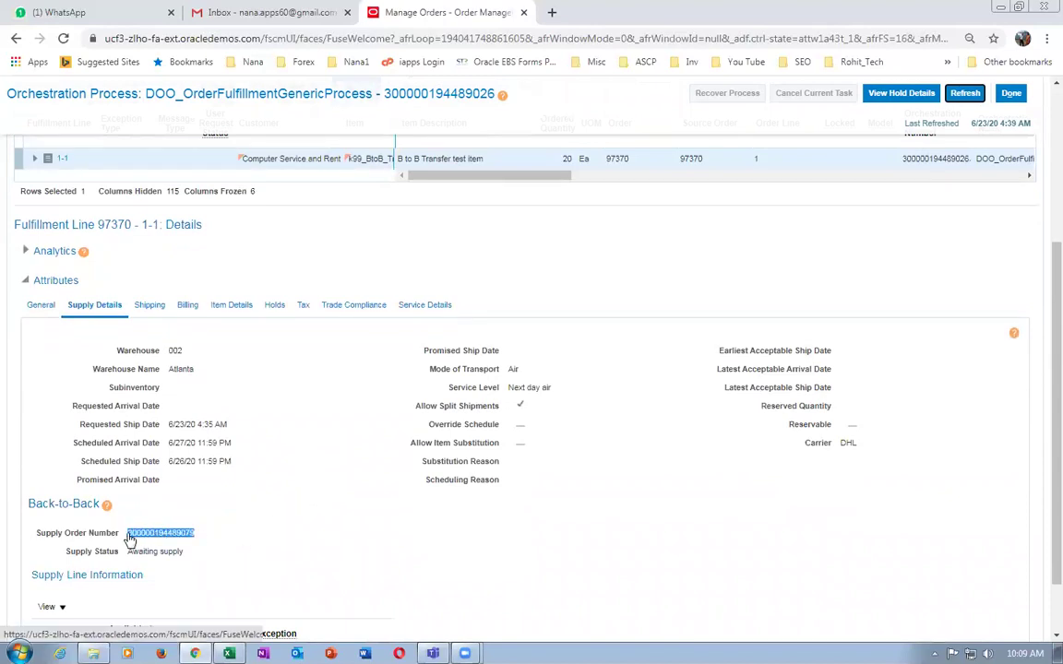
Step: Duplicate the browser tab and open the Manage Supply Lines page of Supply Orchestration there
{"action": "right_click", "coordinate": [427, 10]}
{"action": "left_click", "coordinate": [416, 78]}
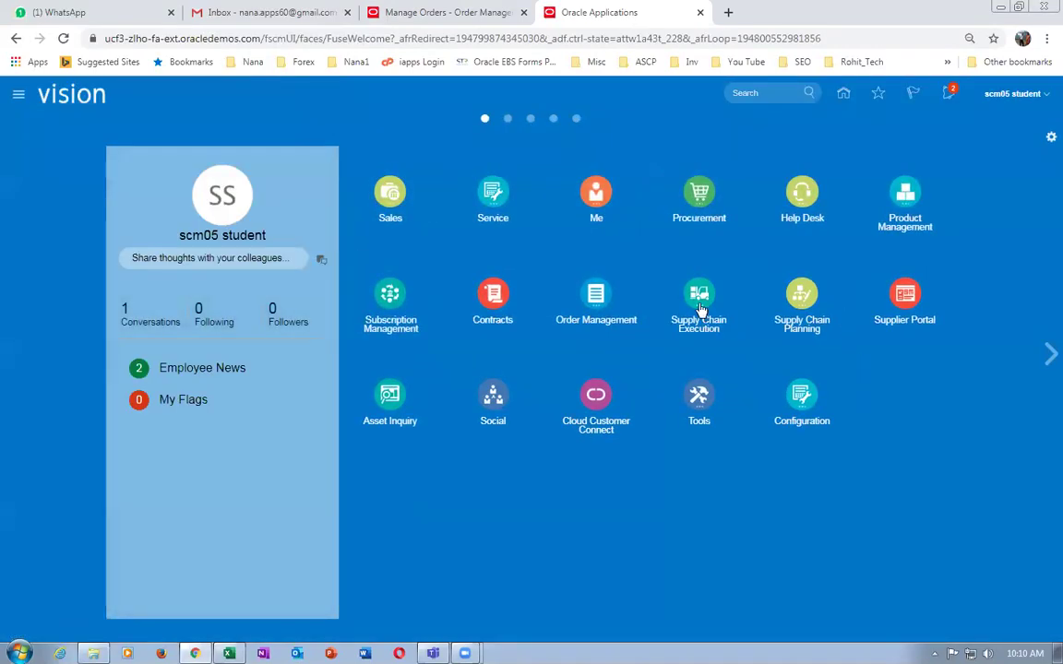
{"action": "left_click", "coordinate": [699, 309]}
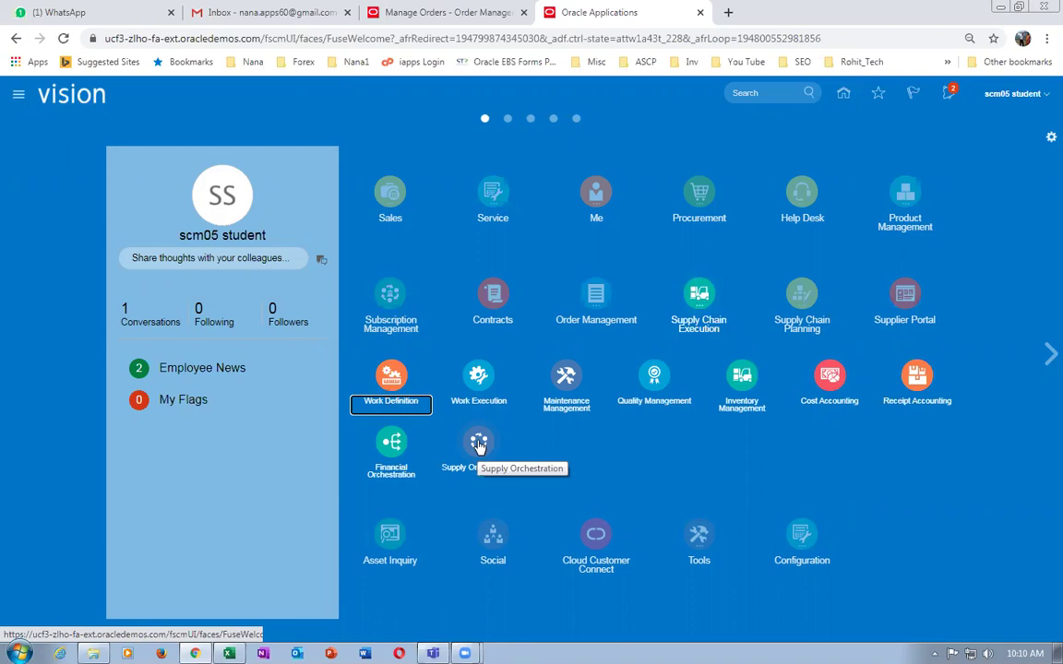
{"action": "left_click", "coordinate": [478, 444]}
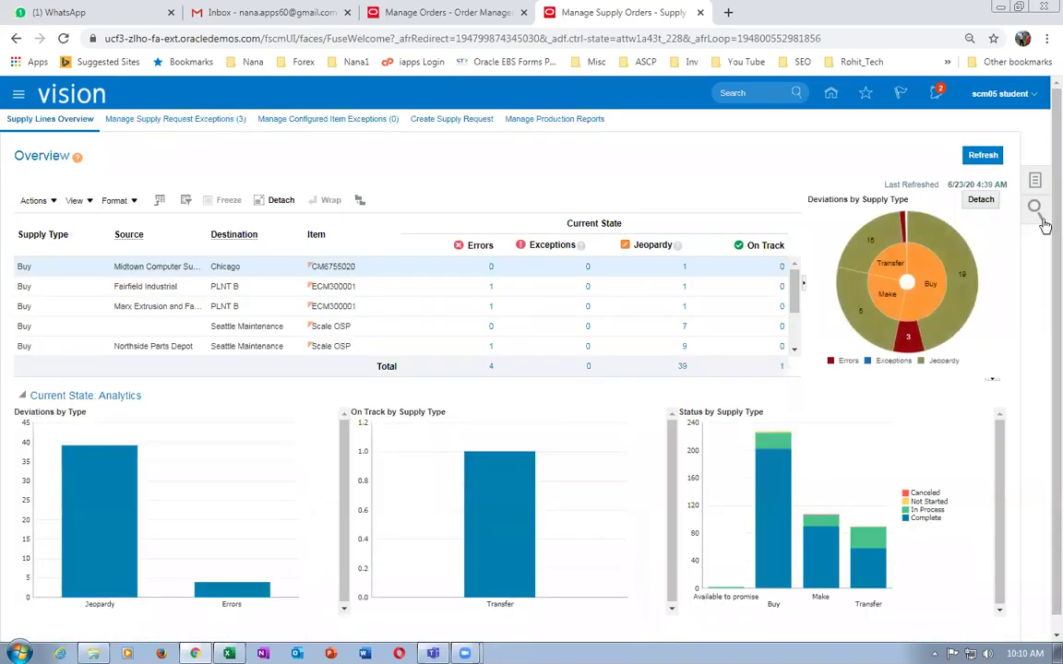
{"action": "left_click", "coordinate": [1036, 181]}
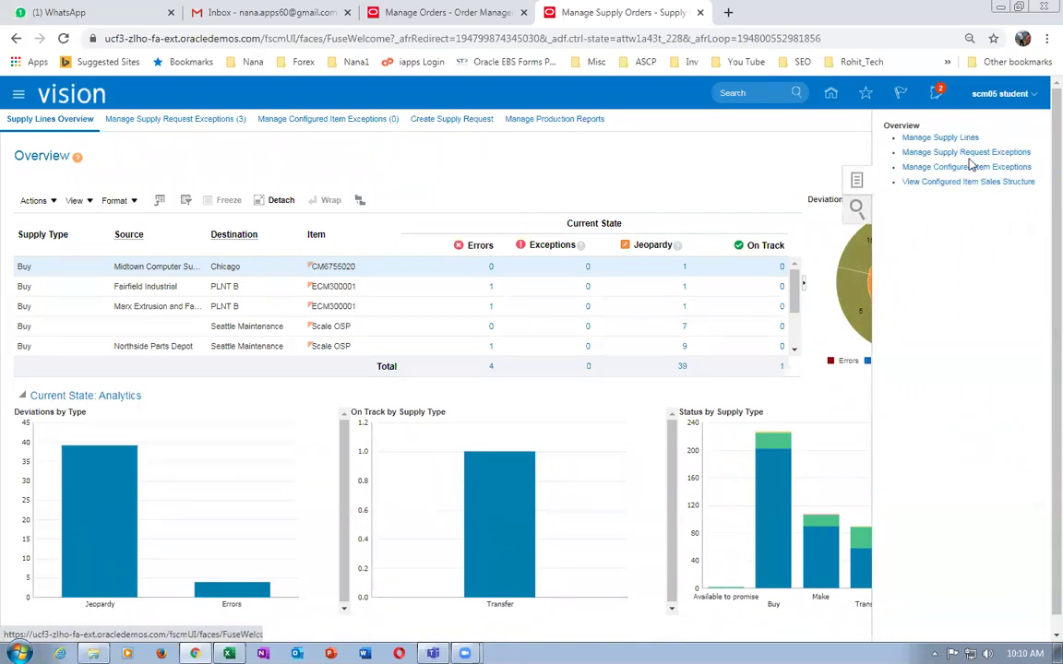
{"action": "left_click", "coordinate": [955, 141]}
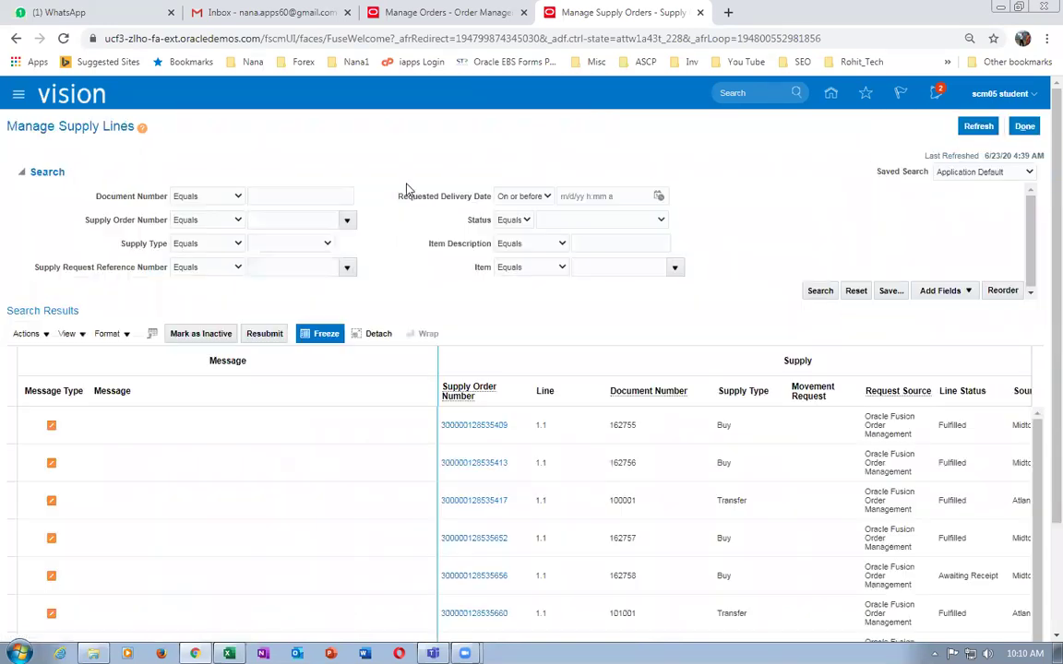
Step: Search the supply lines by the copied supply order number and open the matching supply order's details
{"action": "left_click", "coordinate": [259, 219]}
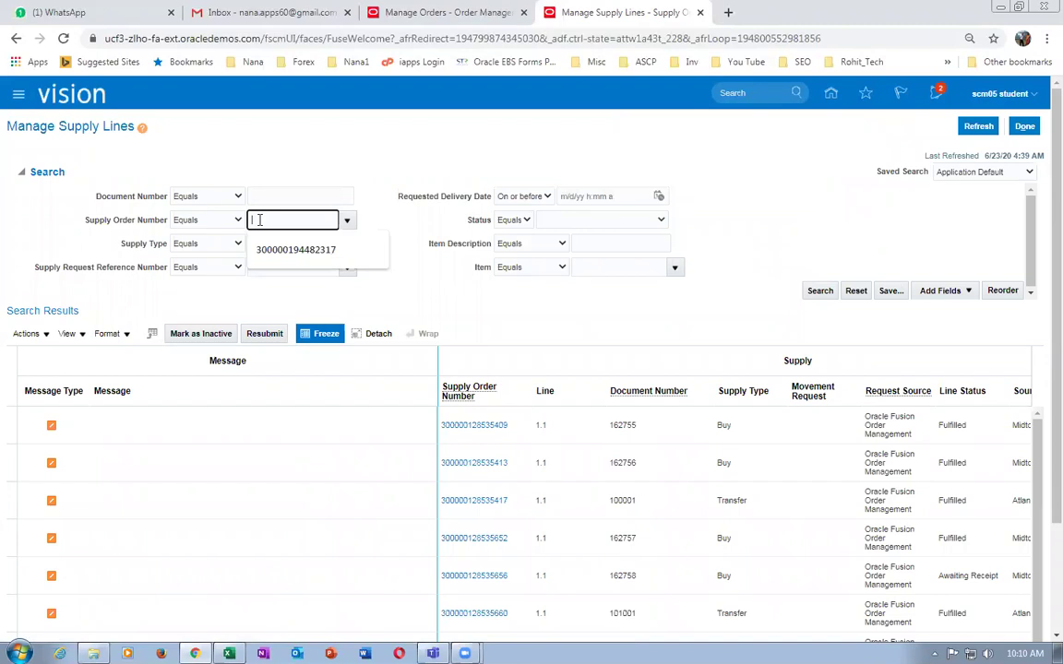
{"action": "left_click", "coordinate": [295, 249]}
{"action": "key", "text": "Tab"}
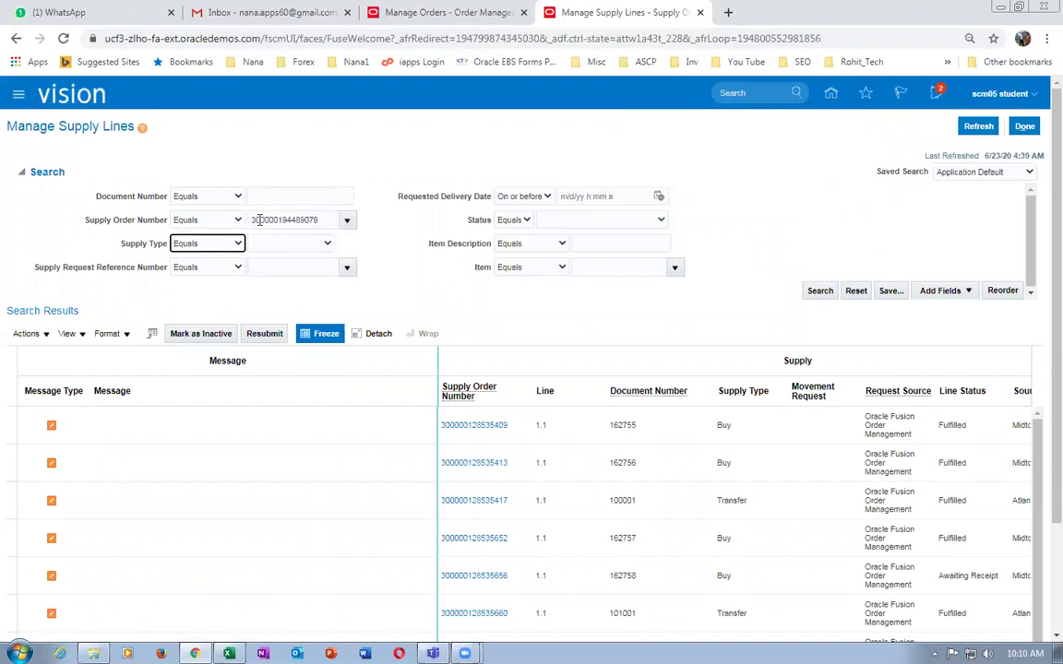
{"action": "left_click", "coordinate": [820, 291]}
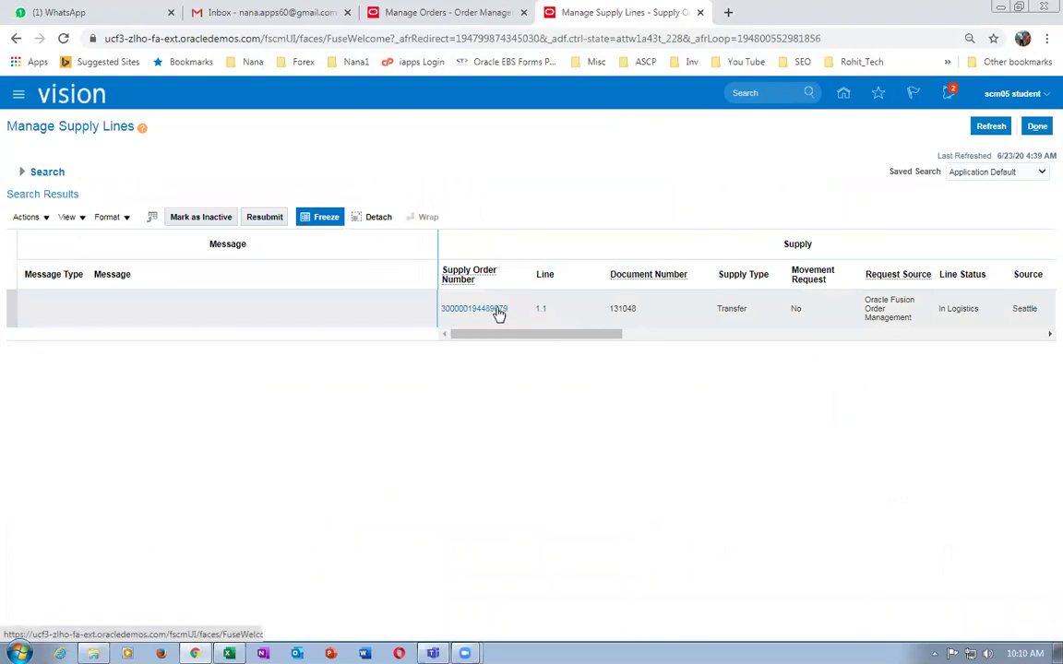
{"action": "left_click", "coordinate": [486, 308]}
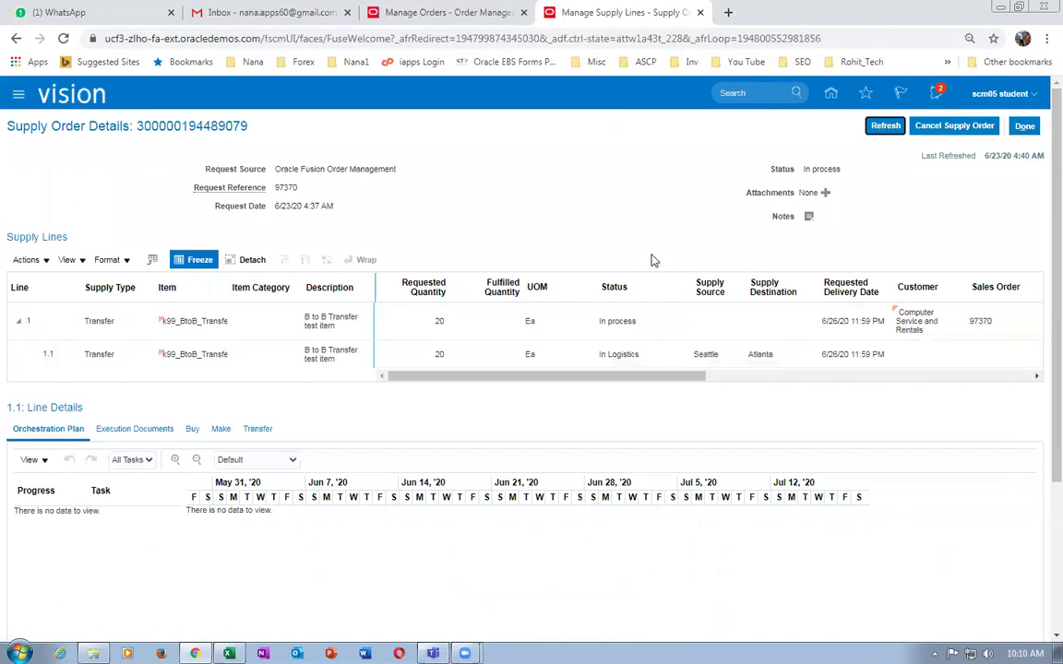
Step: Refresh the supply order and select transfer line 1.1 to display its orchestration plan
{"action": "left_click", "coordinate": [892, 129]}
{"action": "left_click", "coordinate": [654, 355]}
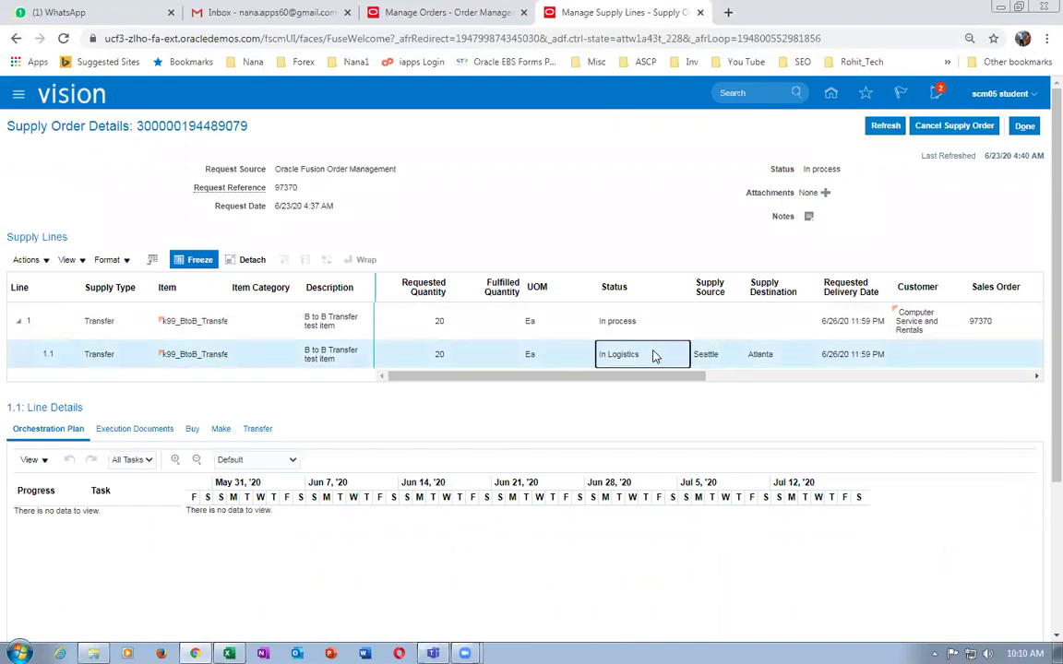
{"action": "left_click", "coordinate": [783, 365]}
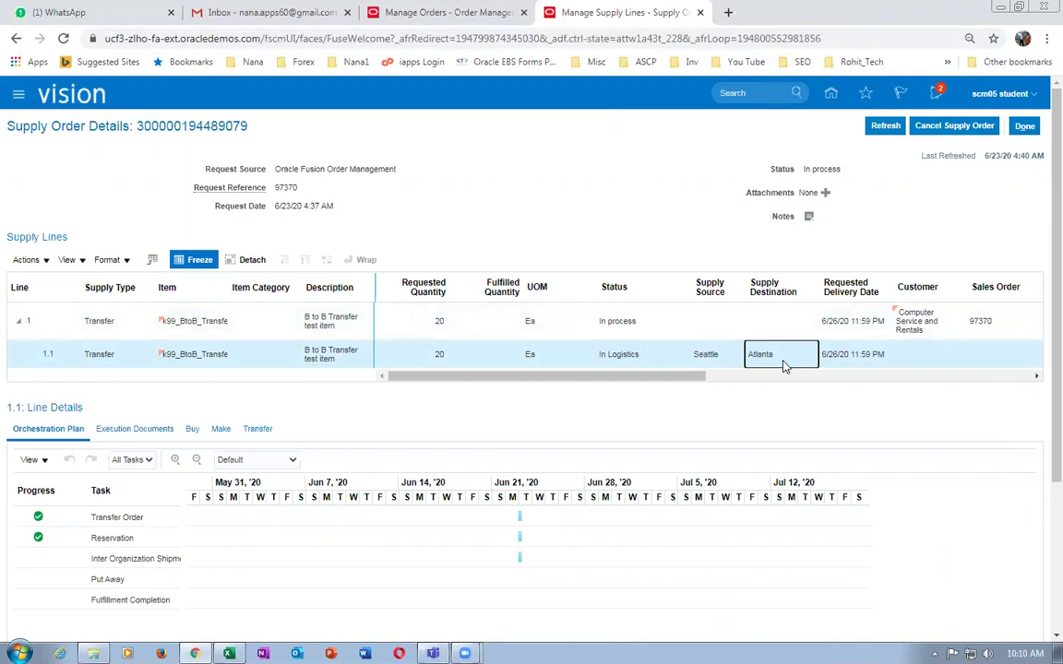
Step: Examine the remaining supply line columns and refresh the supply order to check line 1.1's status and task progress
{"action": "left_click", "coordinate": [573, 379]}
{"action": "left_click_drag", "start_coordinate": [573, 380], "coordinate": [628, 389]}
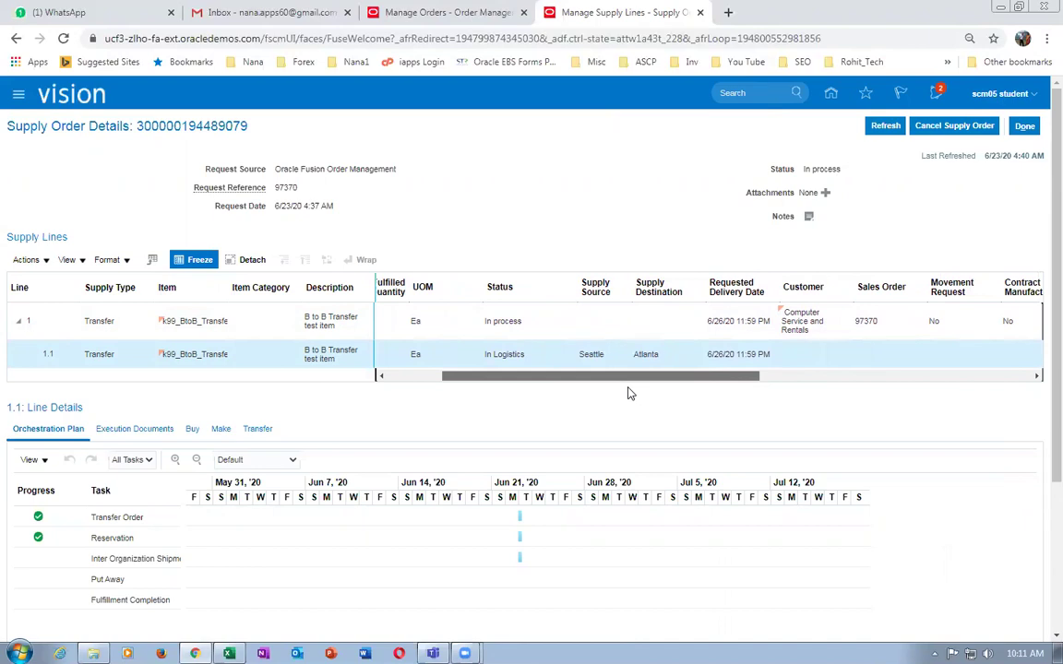
{"action": "left_click_drag", "start_coordinate": [627, 393], "coordinate": [550, 398]}
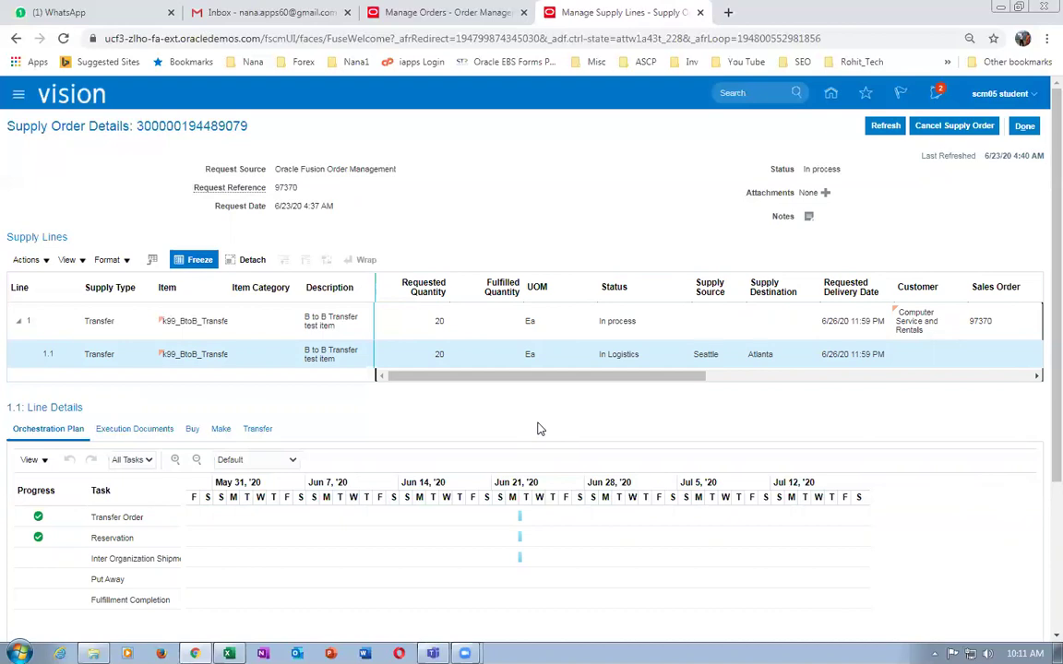
{"action": "left_click", "coordinate": [885, 125]}
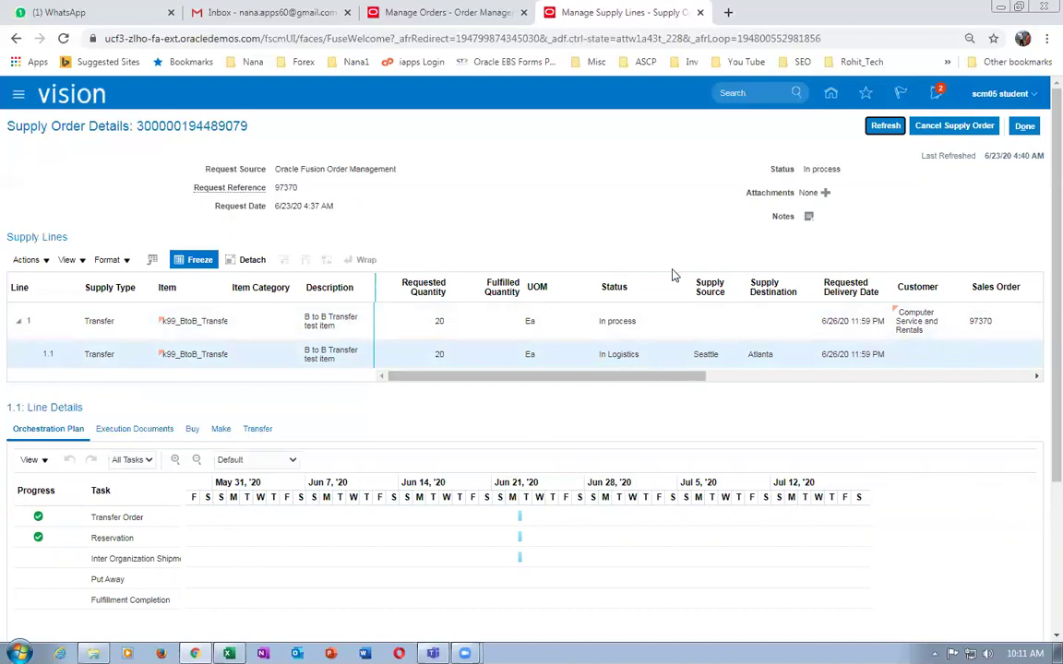
{"action": "left_click_drag", "start_coordinate": [643, 378], "coordinate": [667, 358]}
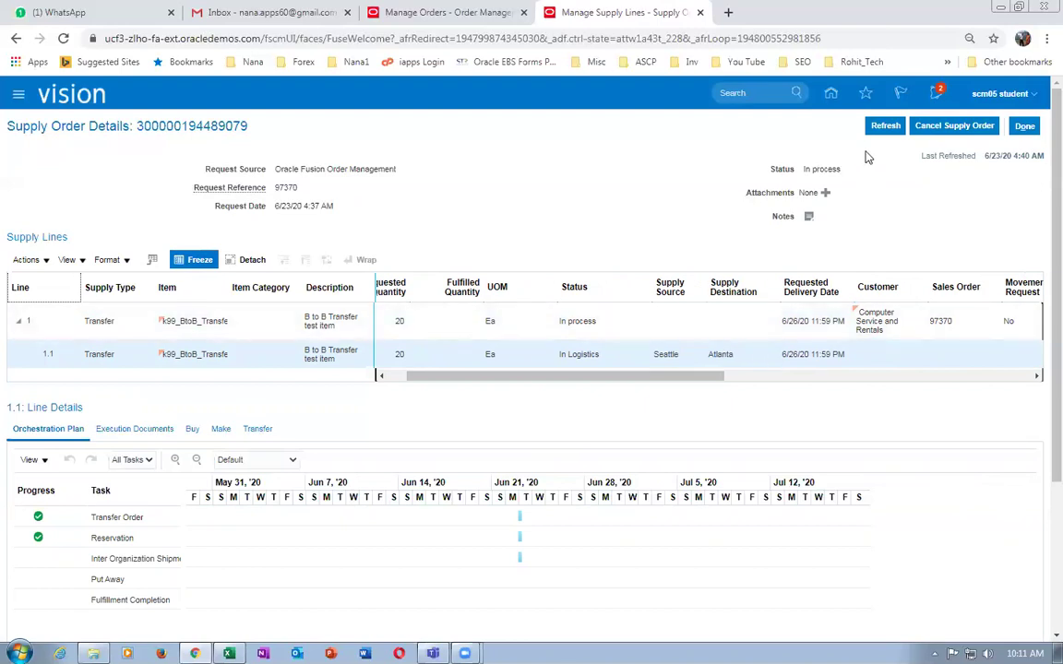
{"action": "left_click", "coordinate": [885, 127]}
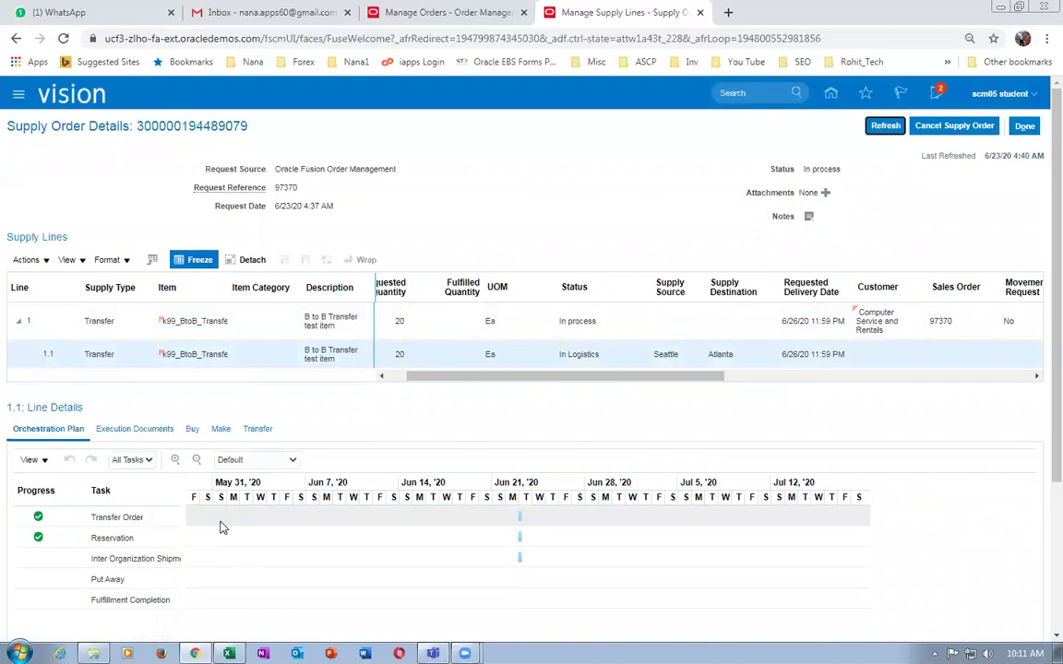
Step: Review the buy, make, transfer and execution documents of supply line 1.1
{"action": "left_click", "coordinate": [192, 429]}
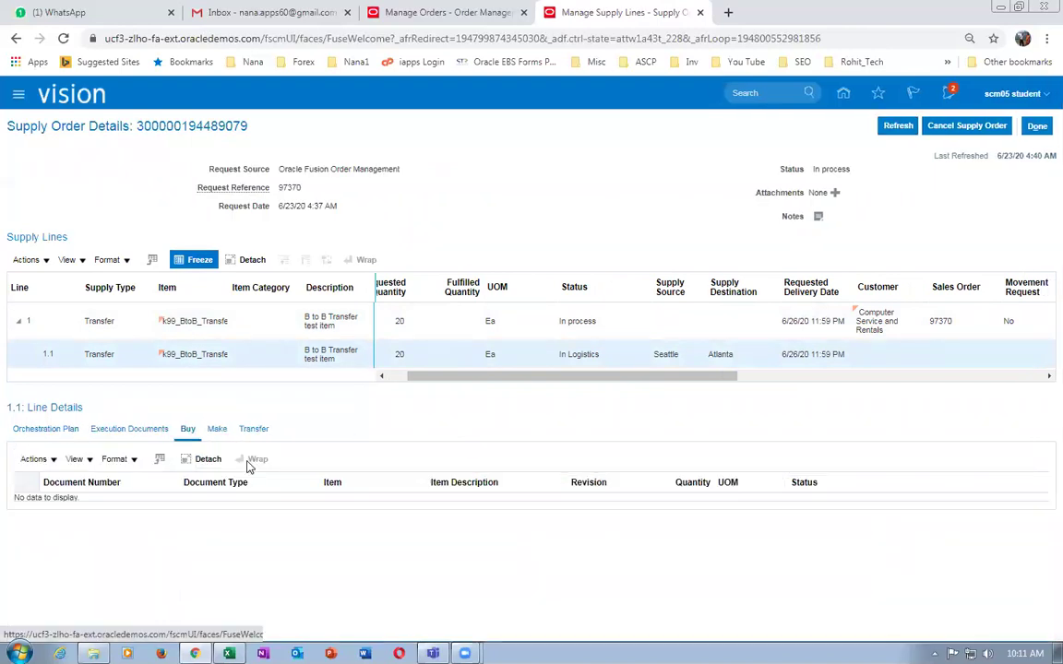
{"action": "left_click", "coordinate": [216, 429]}
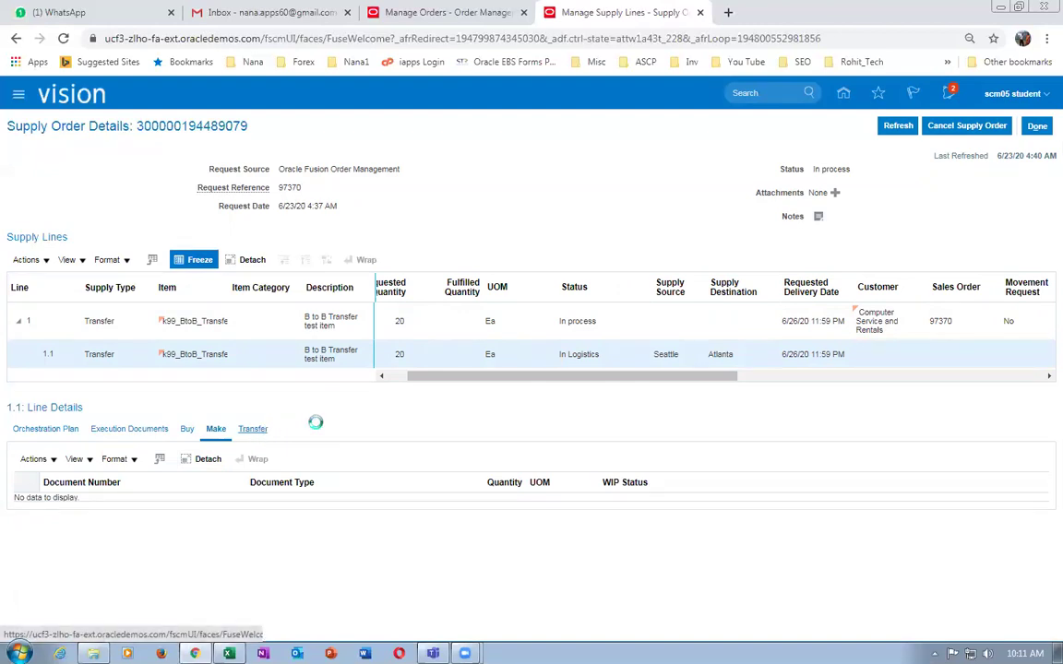
{"action": "left_click", "coordinate": [264, 429]}
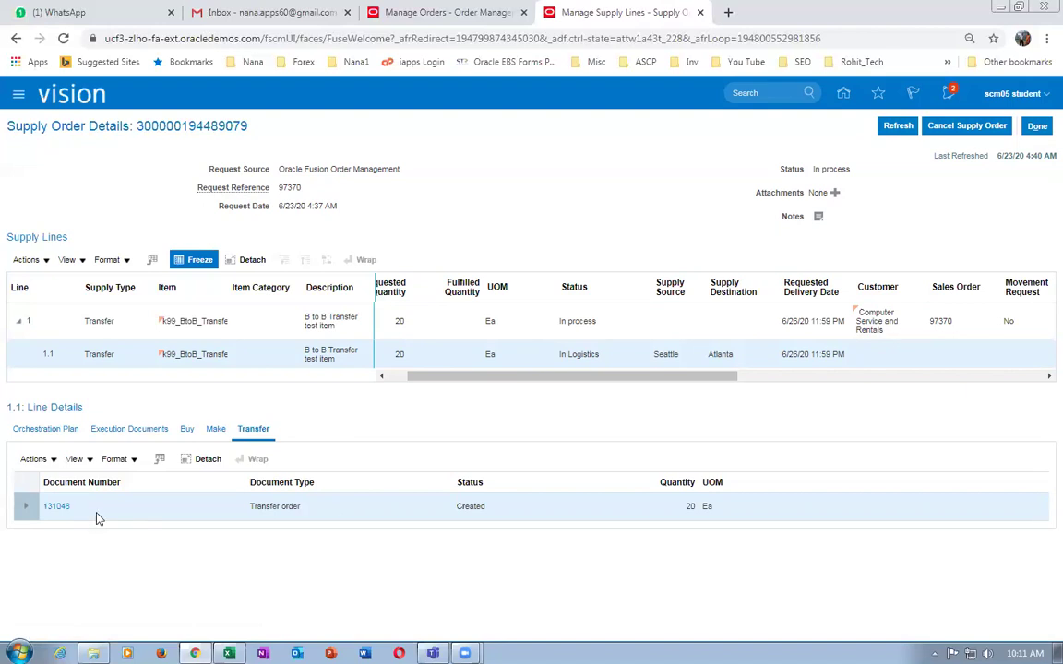
{"action": "left_click", "coordinate": [125, 428]}
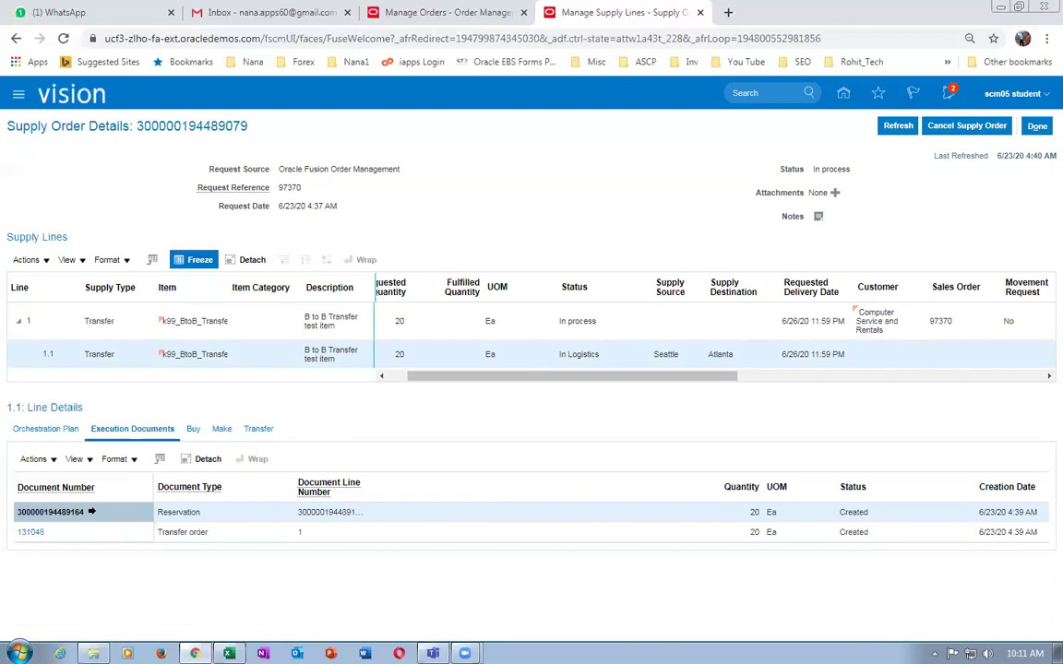
Step: Duplicate the supply order's browser tab and open Manage Reservations and Picks in Inventory Management there
{"action": "right_click", "coordinate": [613, 19]}
{"action": "left_click", "coordinate": [590, 85]}
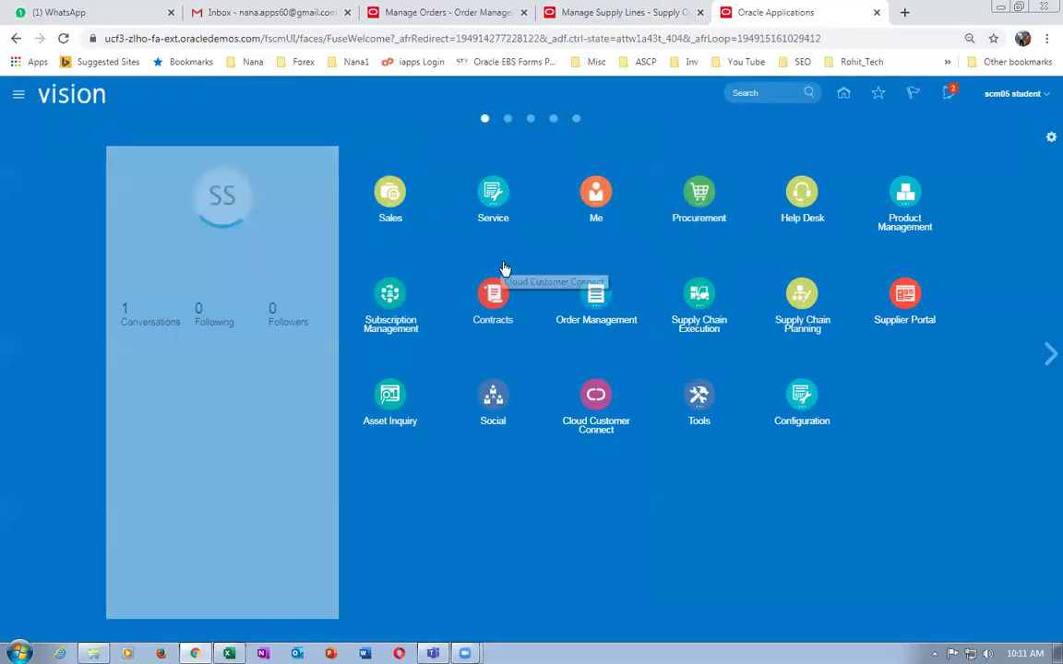
{"action": "left_click", "coordinate": [699, 296]}
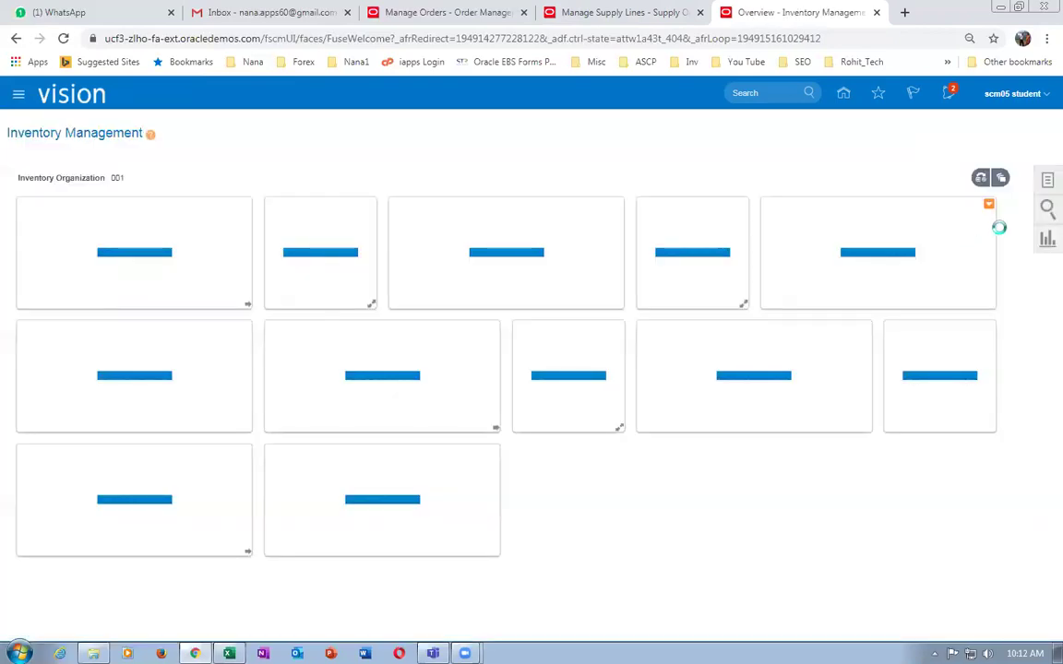
{"action": "left_click", "coordinate": [1046, 179]}
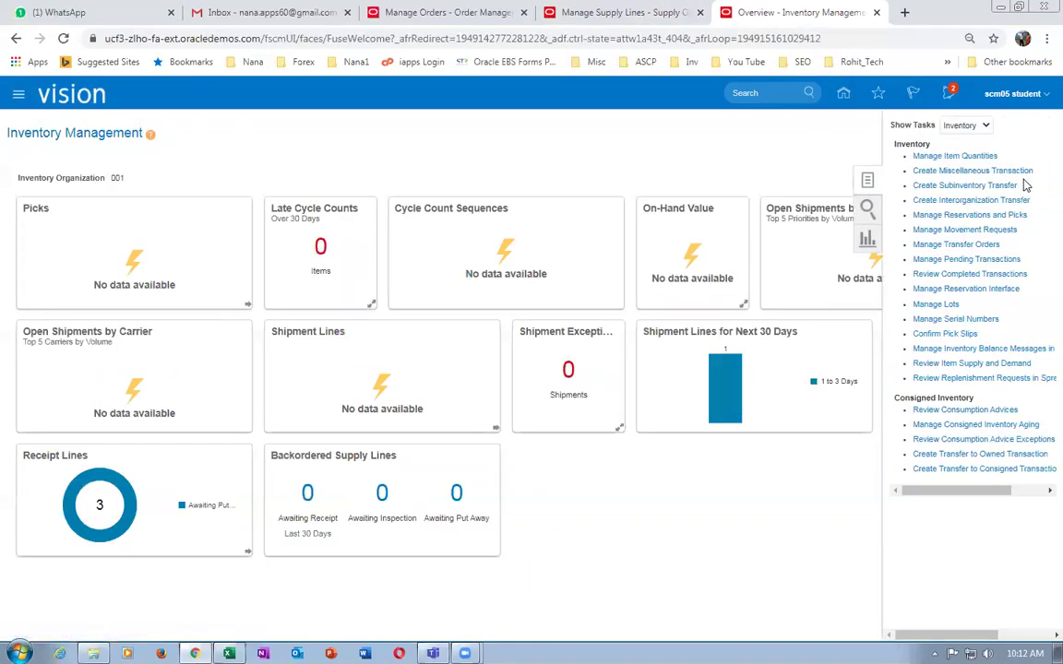
{"action": "left_click", "coordinate": [948, 305]}
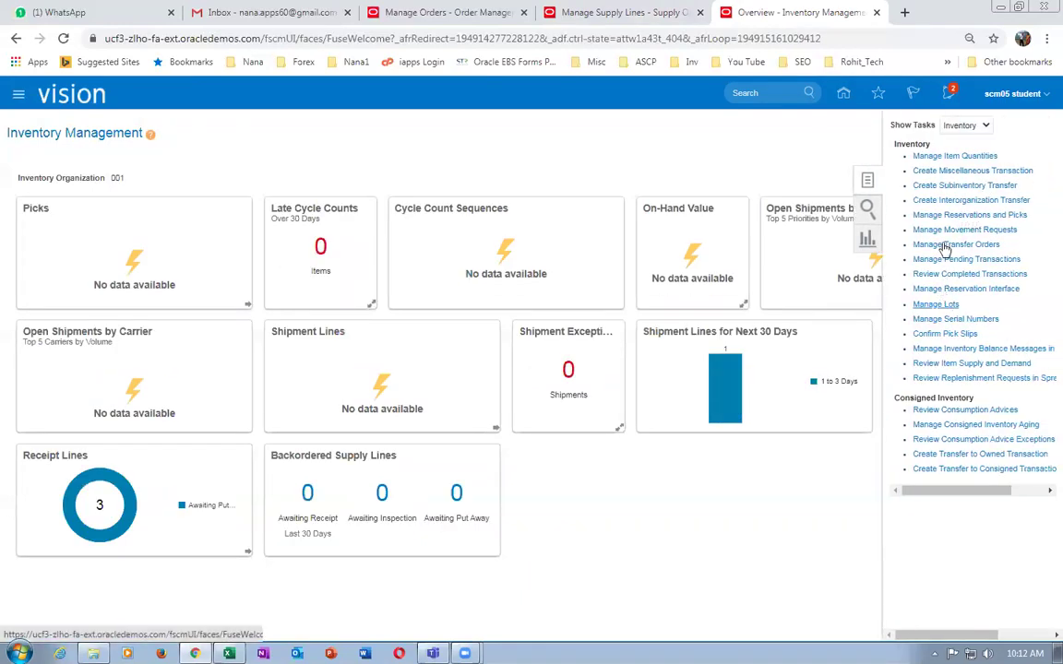
{"action": "left_click", "coordinate": [939, 214]}
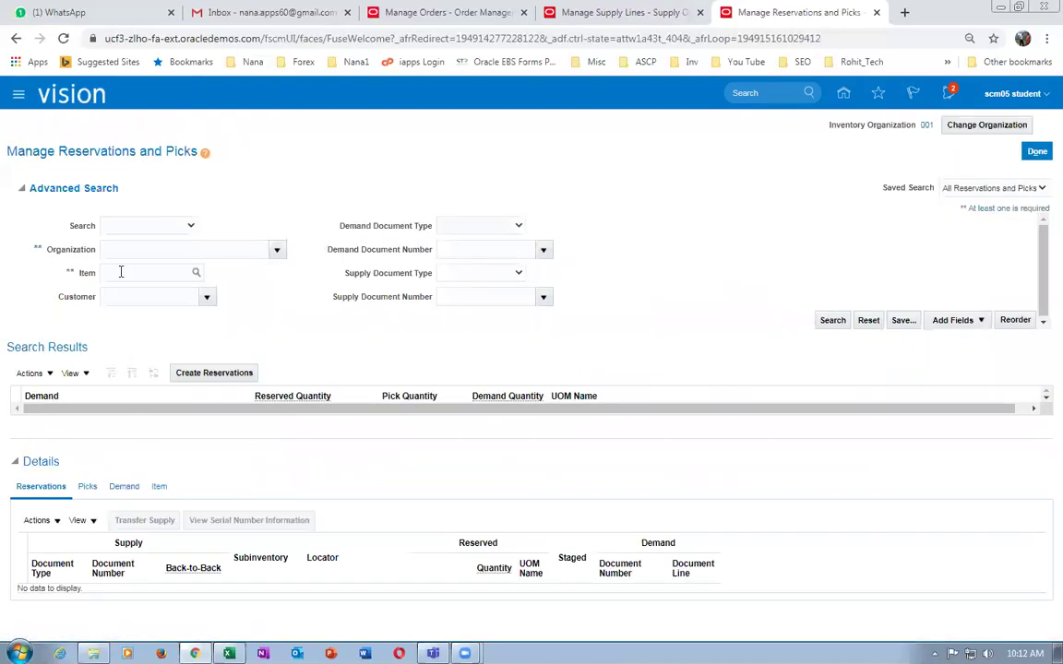
Step: Look up items starting with k99_B and choose k99_BtoB_Transfer as the item for the reservation search
{"action": "left_click", "coordinate": [120, 273]}
{"action": "key", "text": "Tab"}
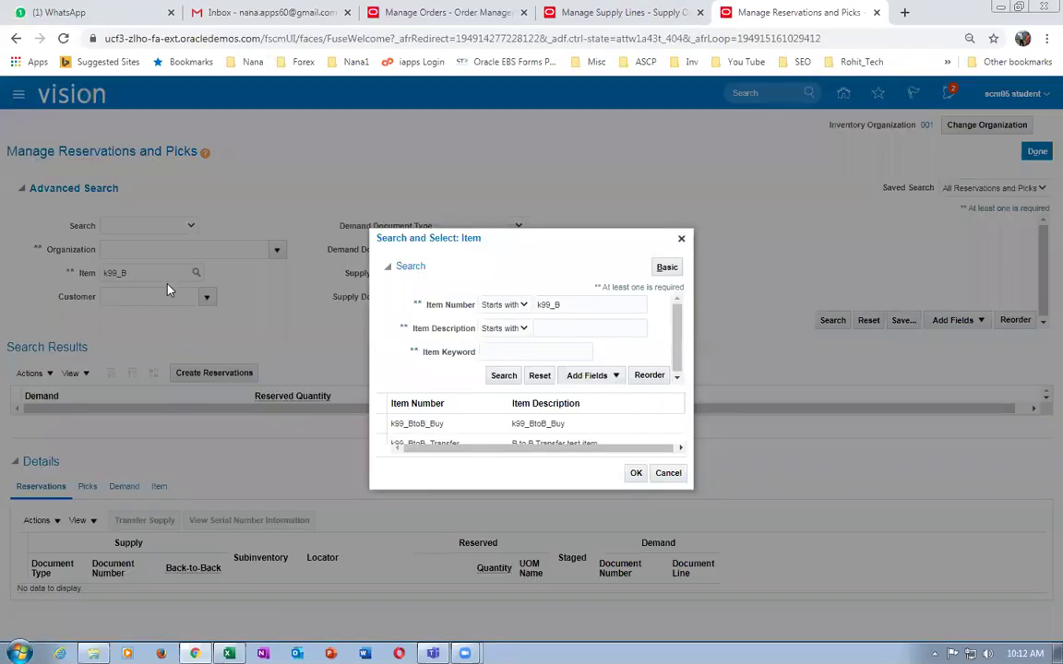
{"action": "left_click", "coordinate": [573, 442]}
{"action": "left_click", "coordinate": [634, 472]}
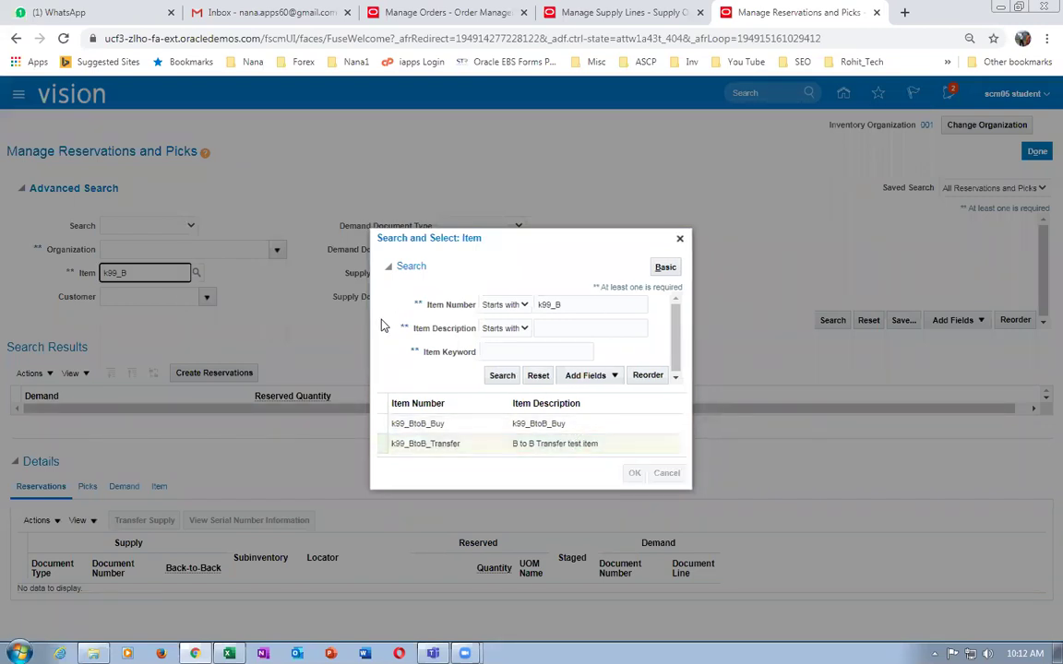
Step: Search the reservations and expand organization 002 and item k99_BtoB_Transfer down to the sales order line to view its transfer order reservation
{"action": "left_click", "coordinate": [831, 321]}
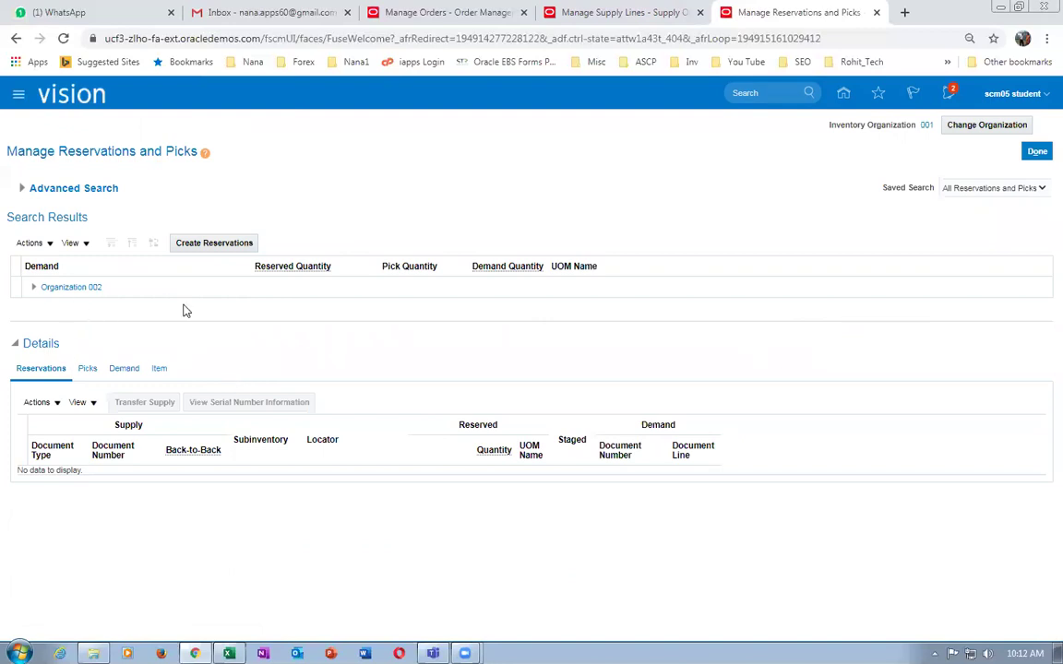
{"action": "left_click", "coordinate": [34, 288]}
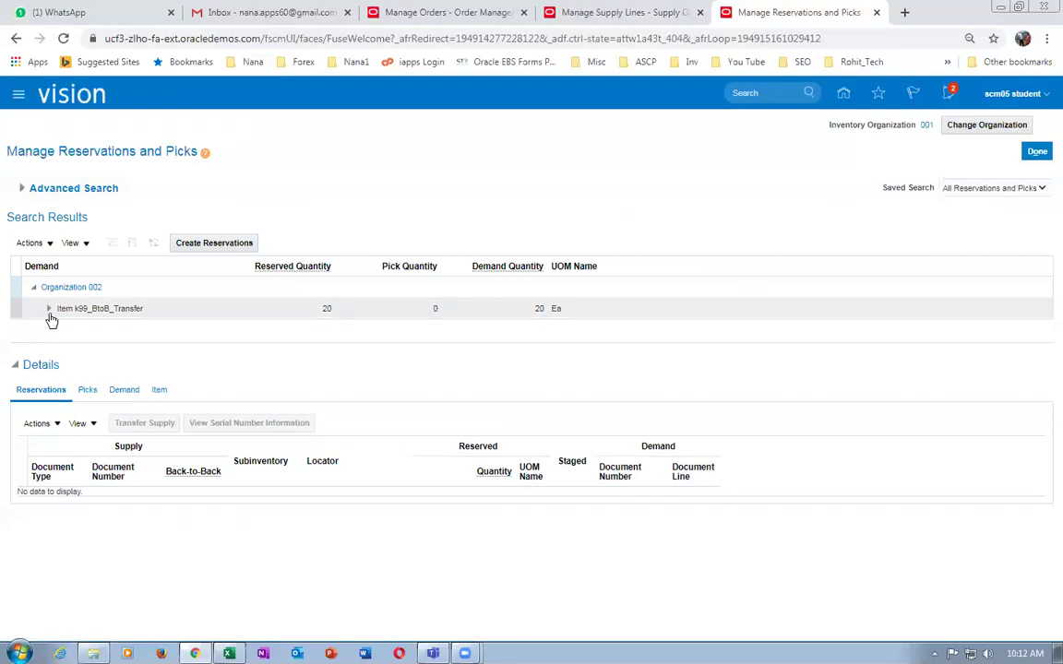
{"action": "left_click", "coordinate": [49, 309]}
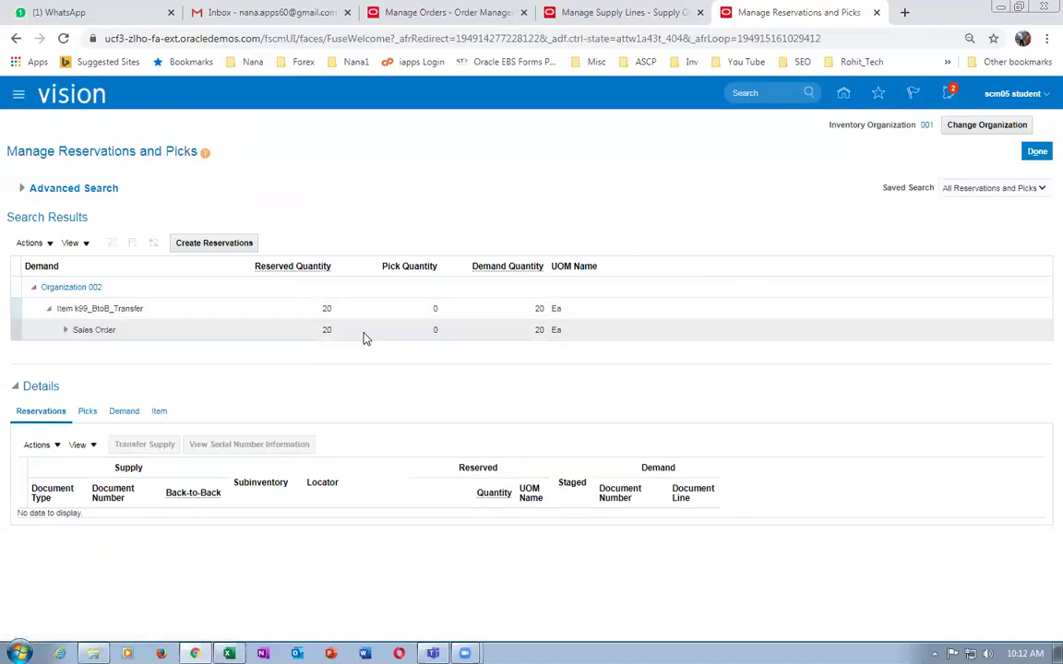
{"action": "left_click", "coordinate": [66, 330]}
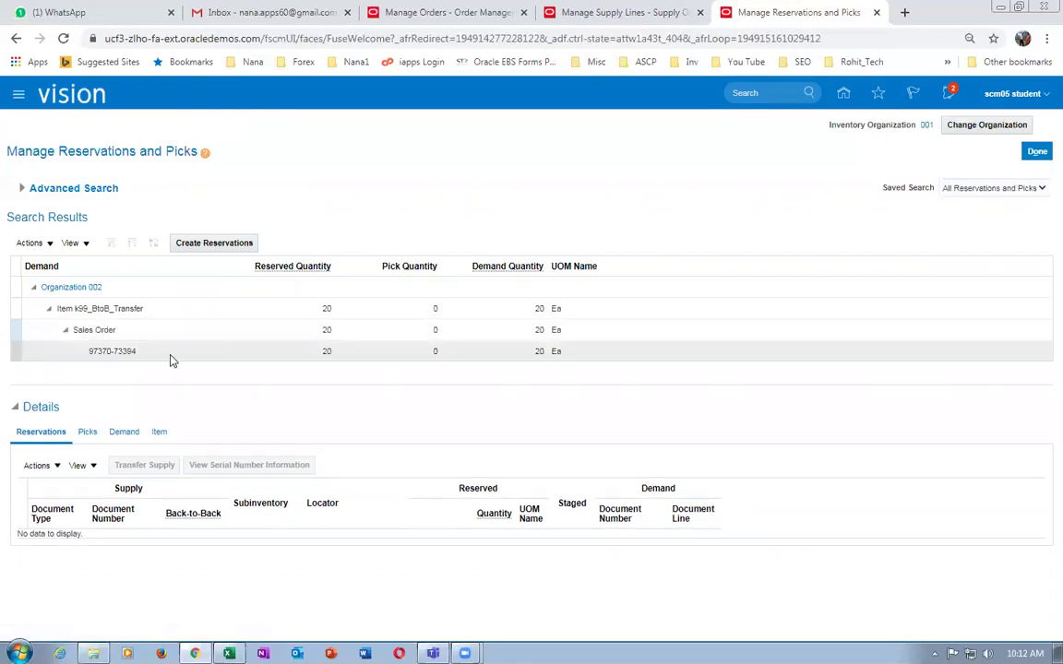
{"action": "left_click", "coordinate": [168, 351]}
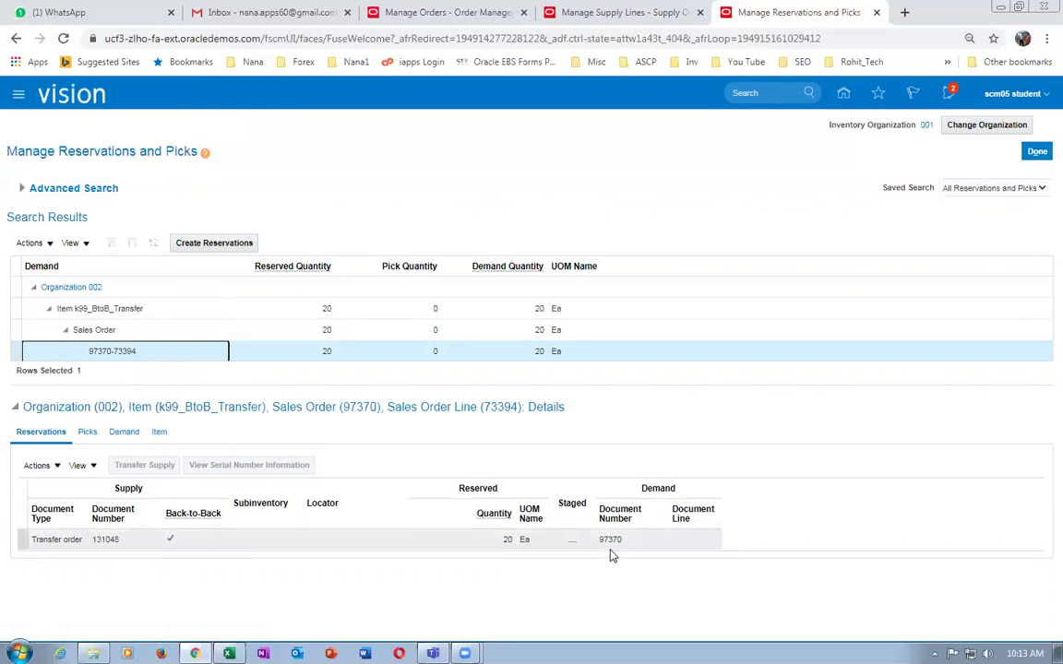
{"action": "left_click", "coordinate": [249, 540]}
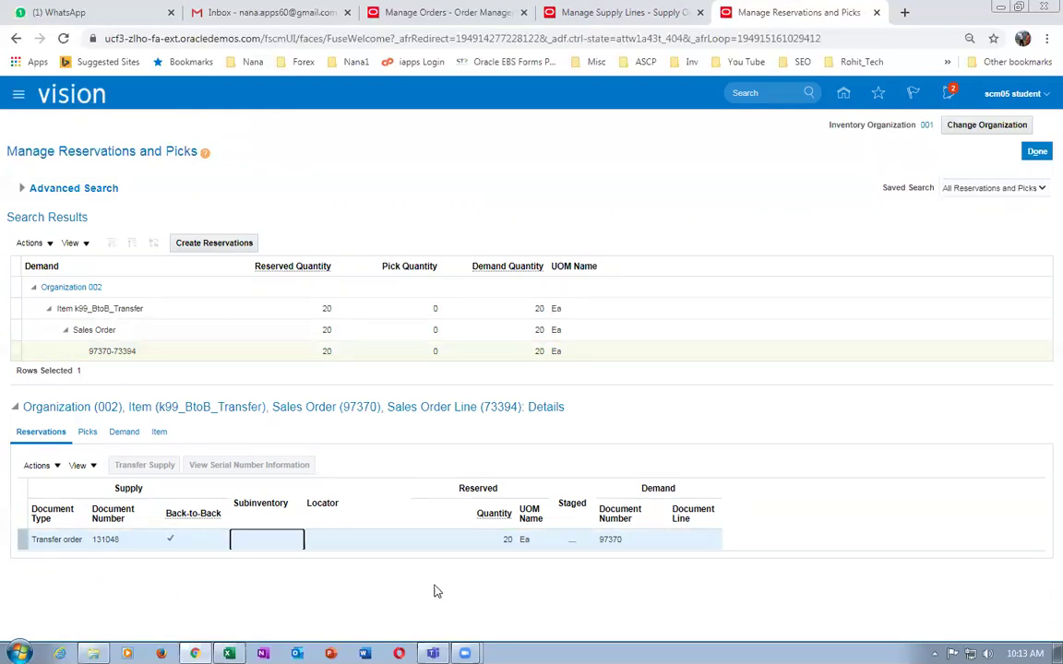
Step: Compare the reservation's demand document number with the order shown in the orchestration process and the supply order details
{"action": "left_click", "coordinate": [407, 14]}
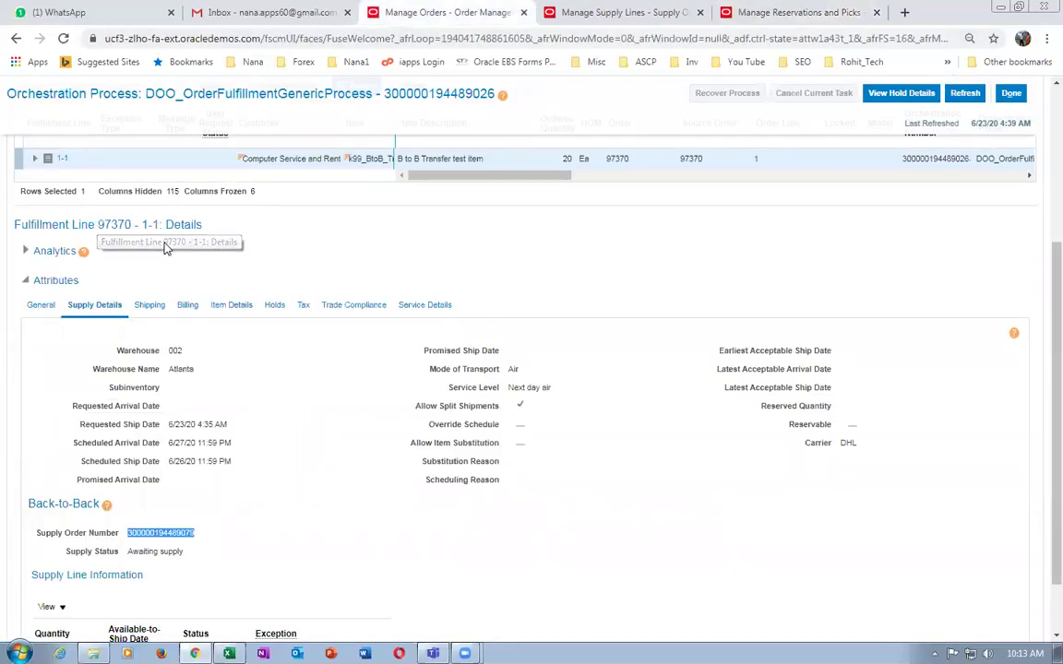
{"action": "scroll", "coordinate": [209, 251], "scroll_direction": "up", "scroll_amount": 3}
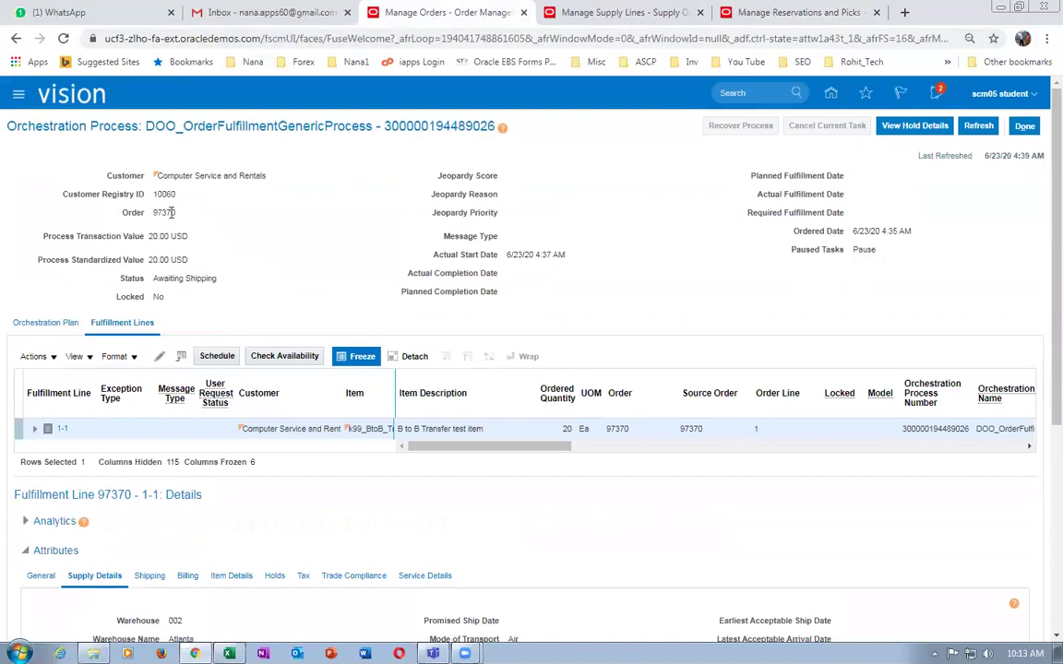
{"action": "left_click", "coordinate": [556, 14]}
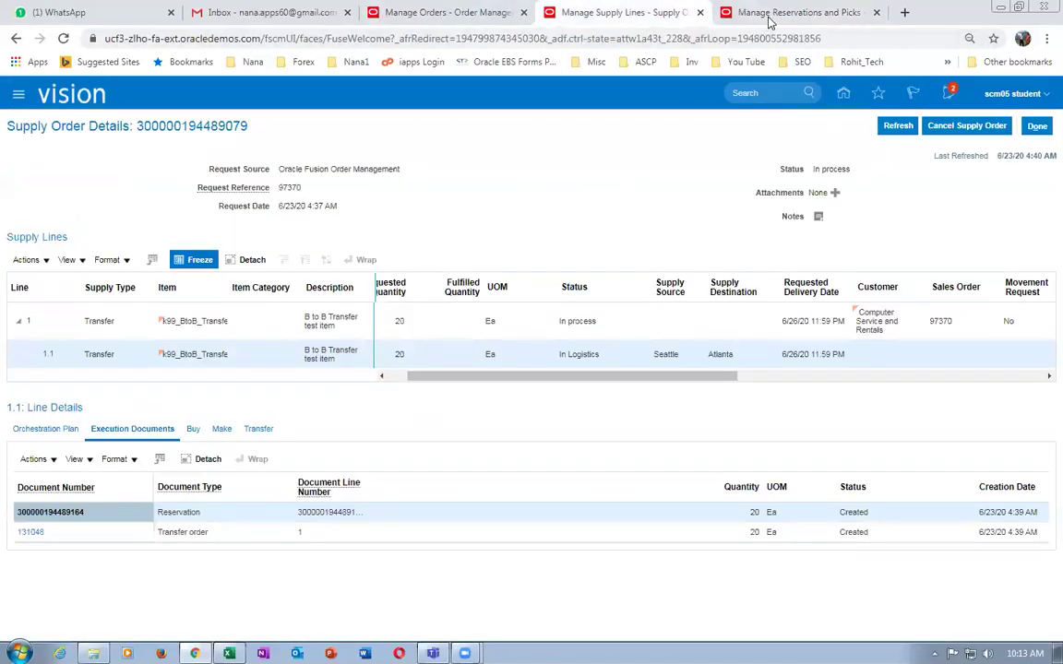
{"action": "left_click", "coordinate": [724, 12]}
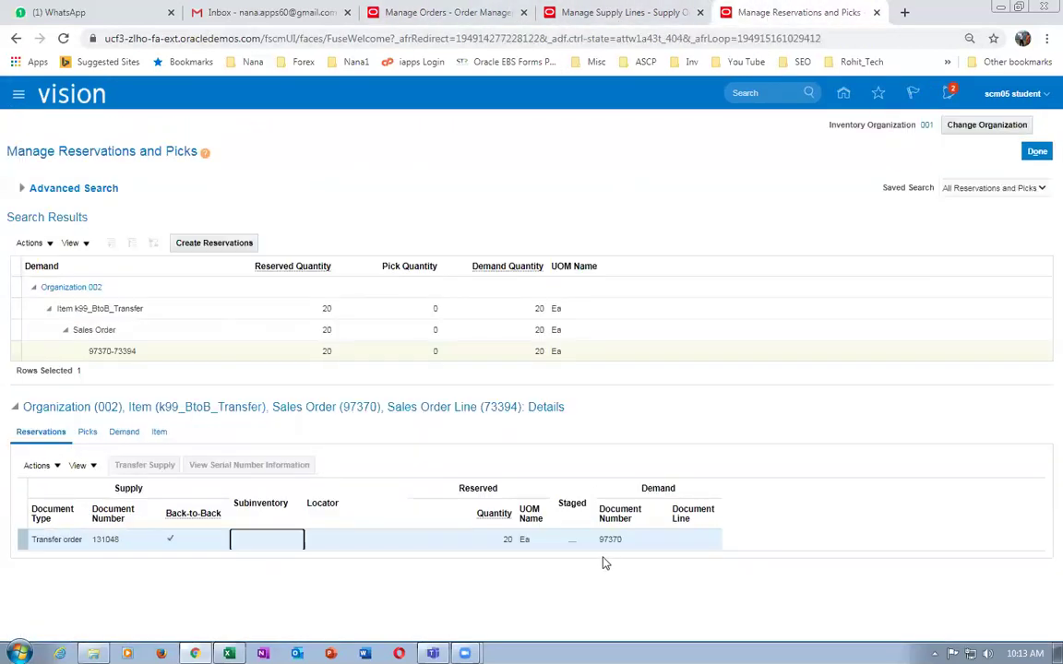
Step: Duplicate the reservations browser tab and open Manage Item Quantities in Inventory Management there
{"action": "right_click", "coordinate": [810, 11]}
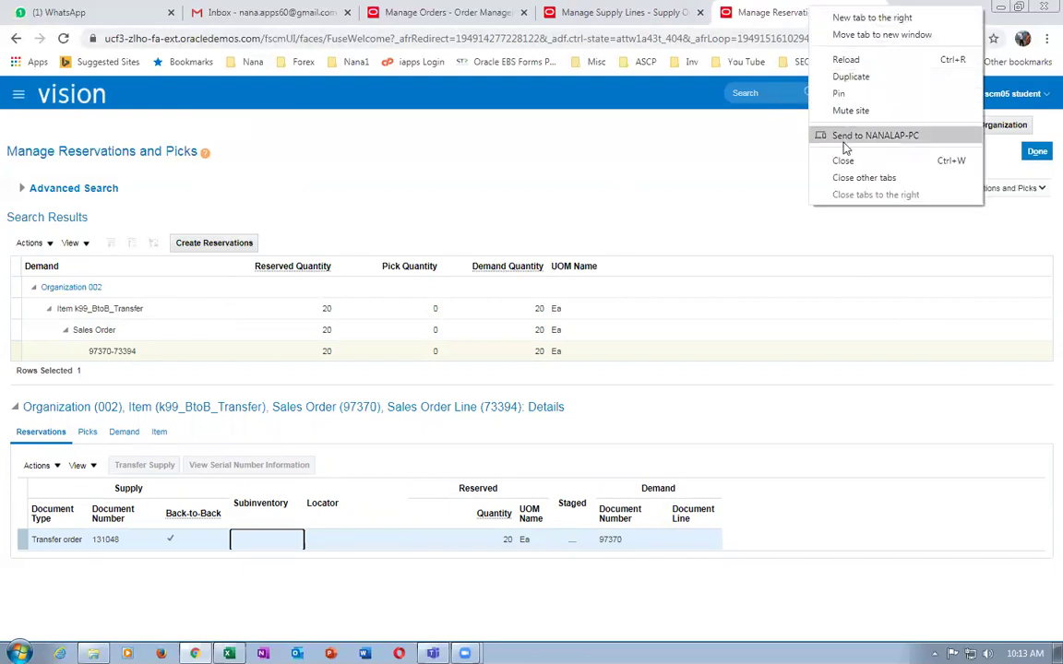
{"action": "left_click", "coordinate": [866, 77]}
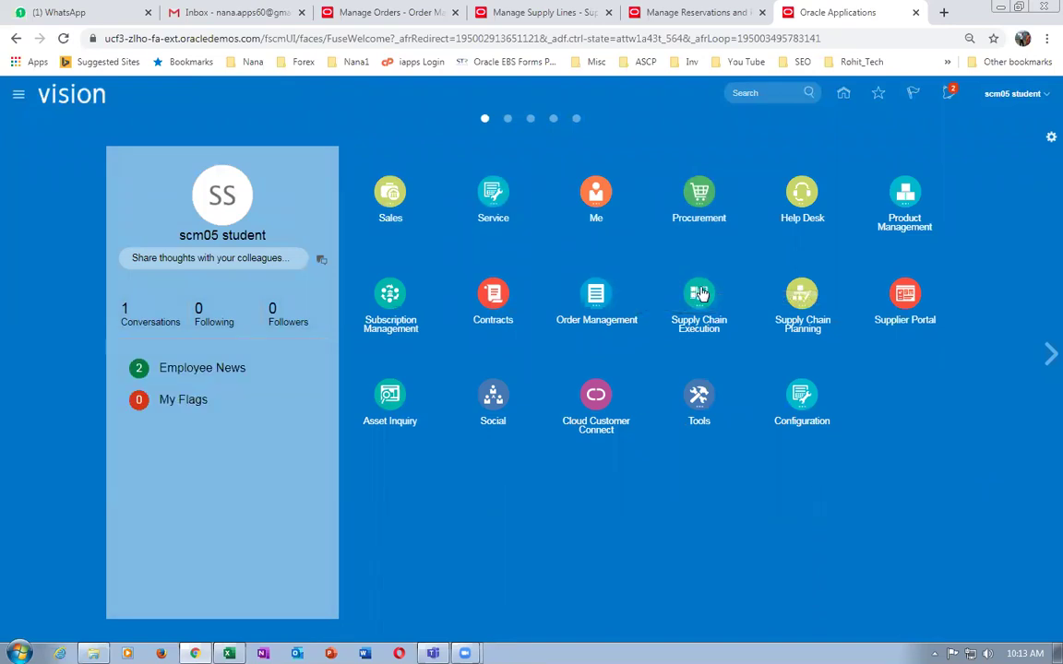
{"action": "left_click", "coordinate": [699, 293]}
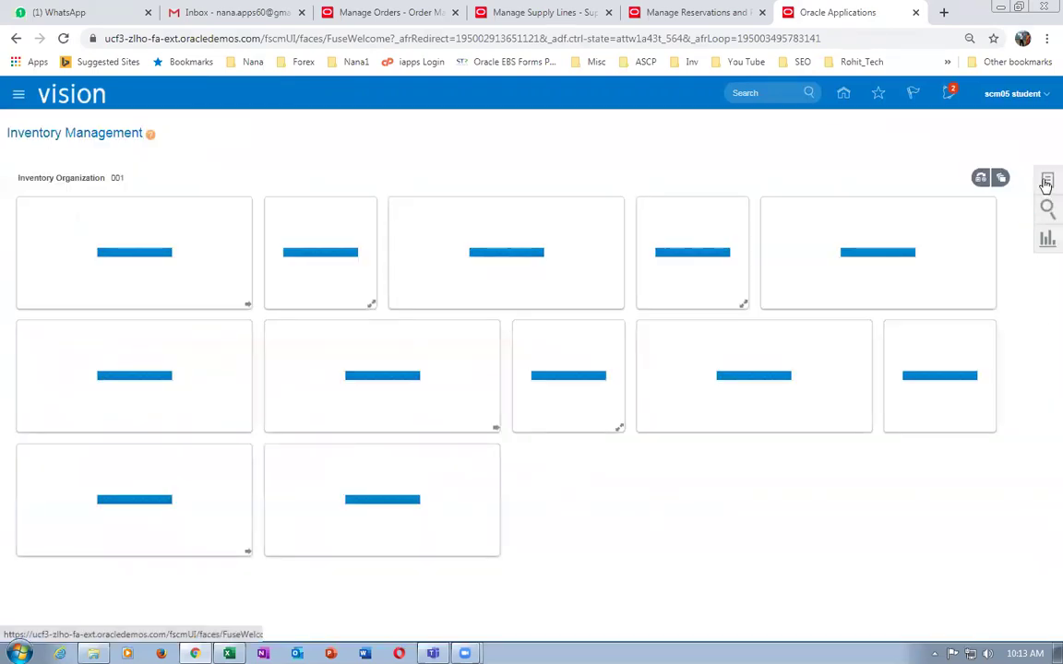
{"action": "left_click", "coordinate": [1046, 185]}
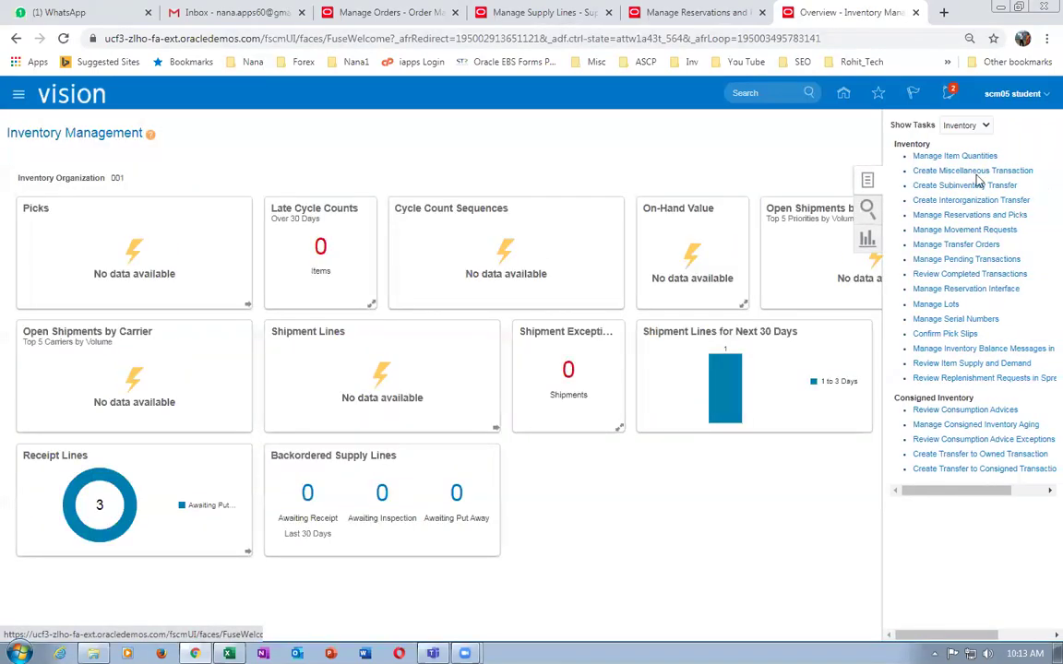
{"action": "left_click", "coordinate": [931, 157]}
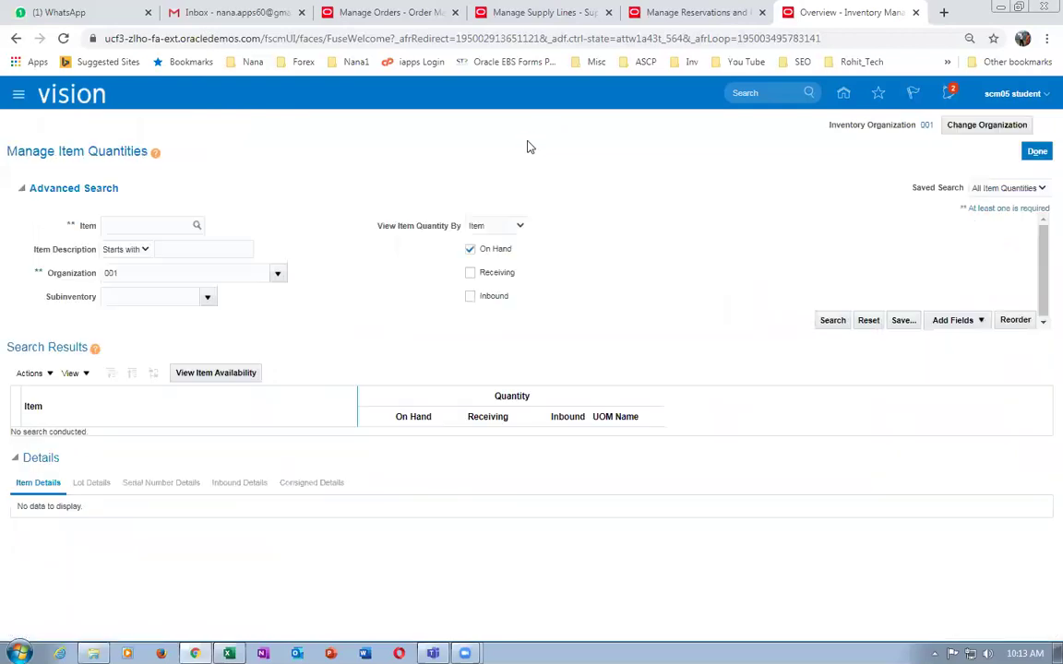
Step: Search on-hand quantities for k99_BtoB_Transfer in organization 001 and expand the result down to the Stores subinventory
{"action": "left_click", "coordinate": [137, 227]}
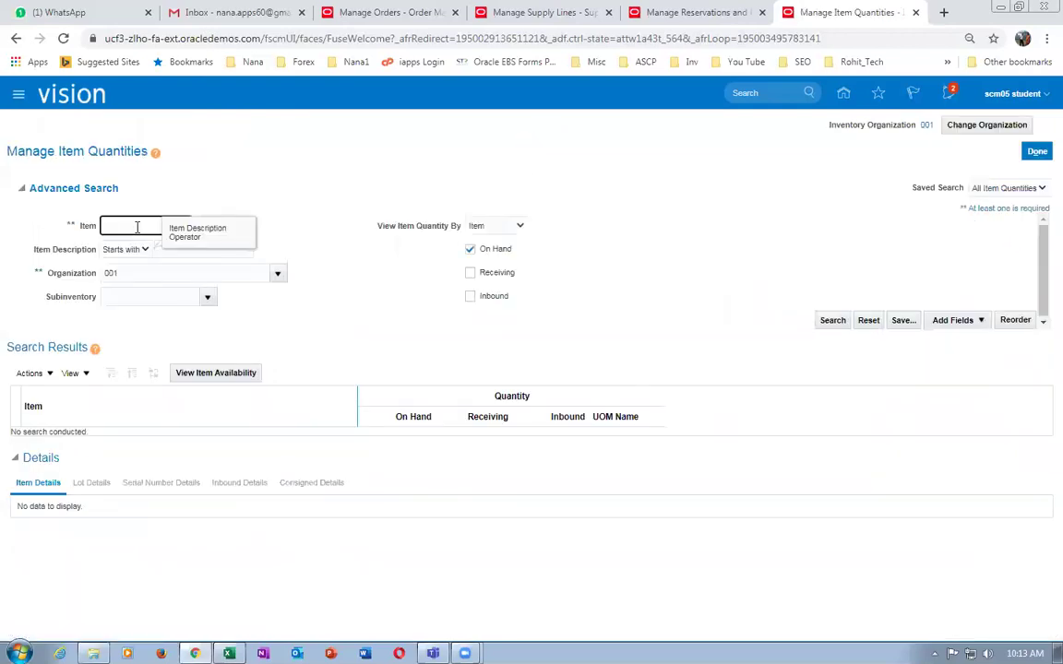
{"action": "key", "text": "Tab"}
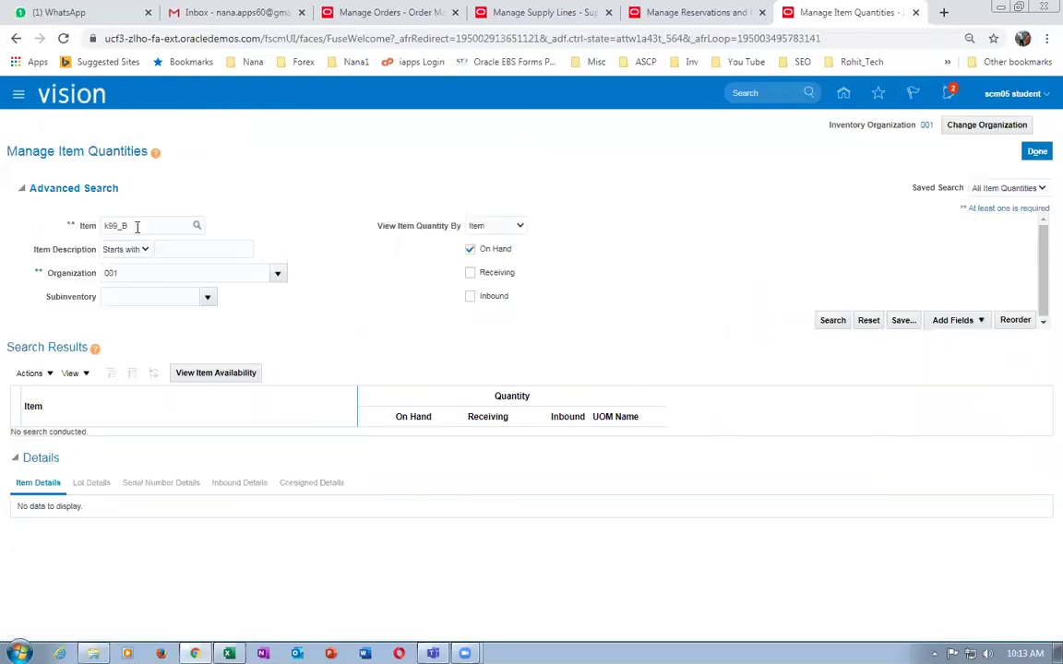
{"action": "left_click", "coordinate": [831, 320]}
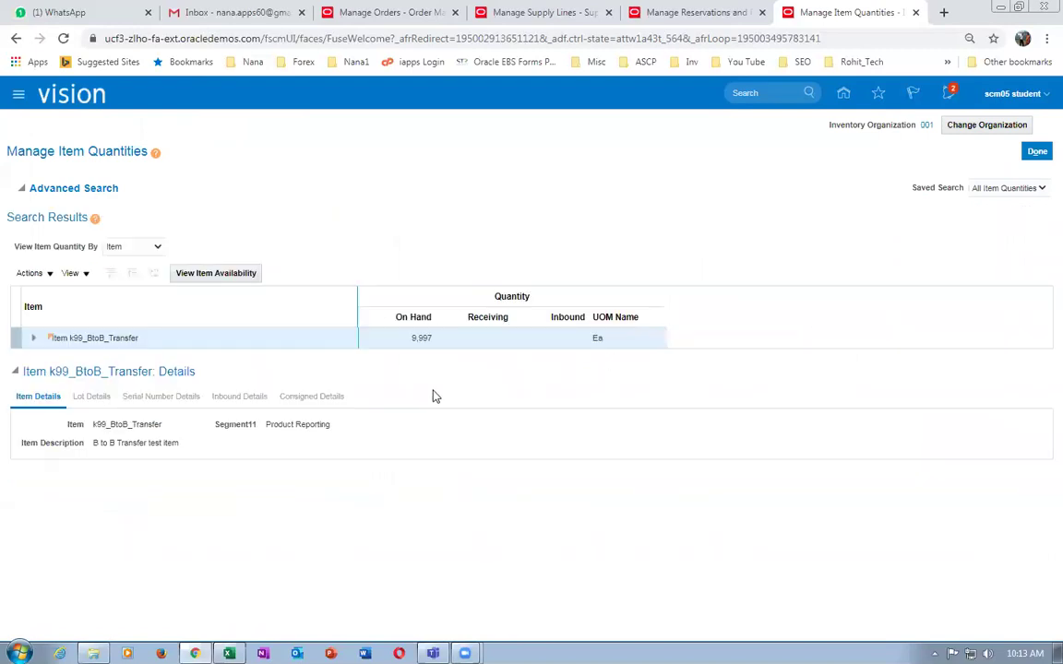
{"action": "left_click", "coordinate": [35, 345]}
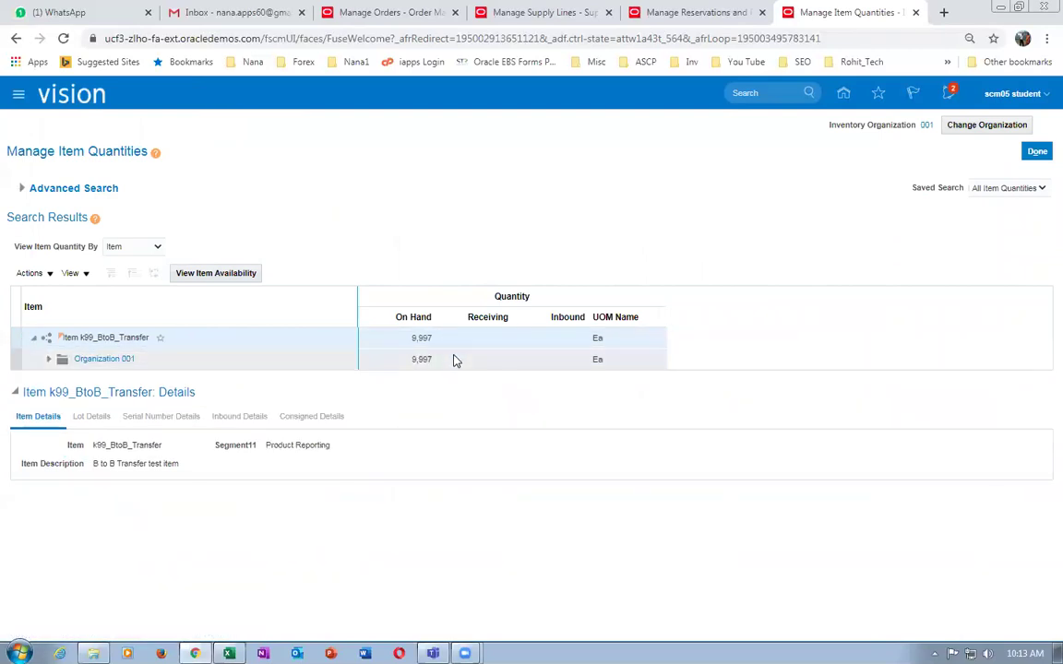
{"action": "left_click", "coordinate": [50, 360]}
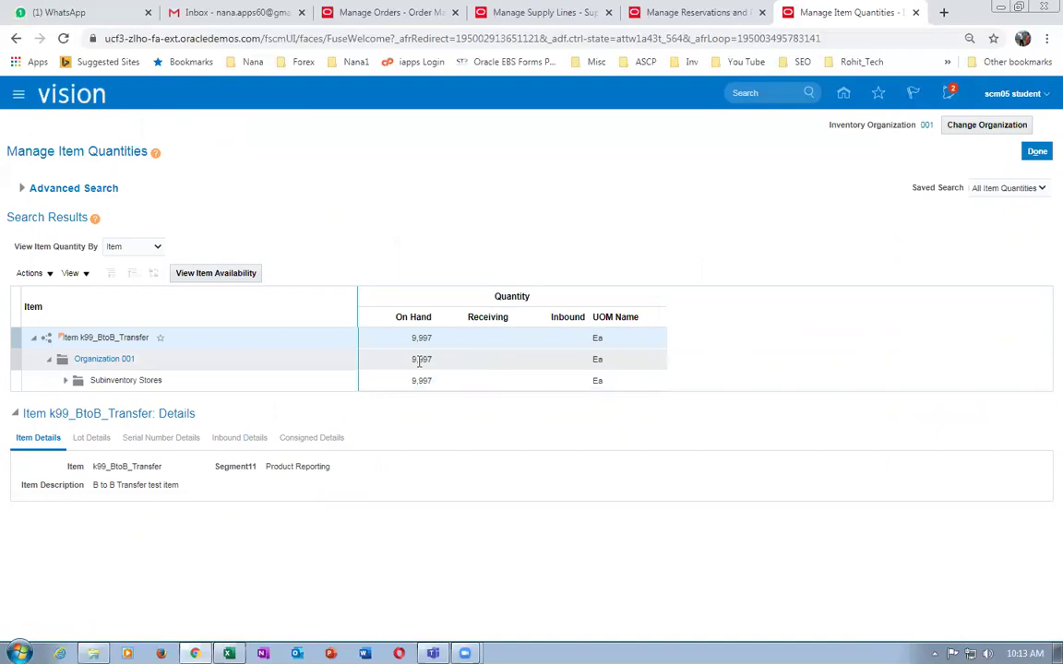
{"action": "left_click", "coordinate": [13, 380]}
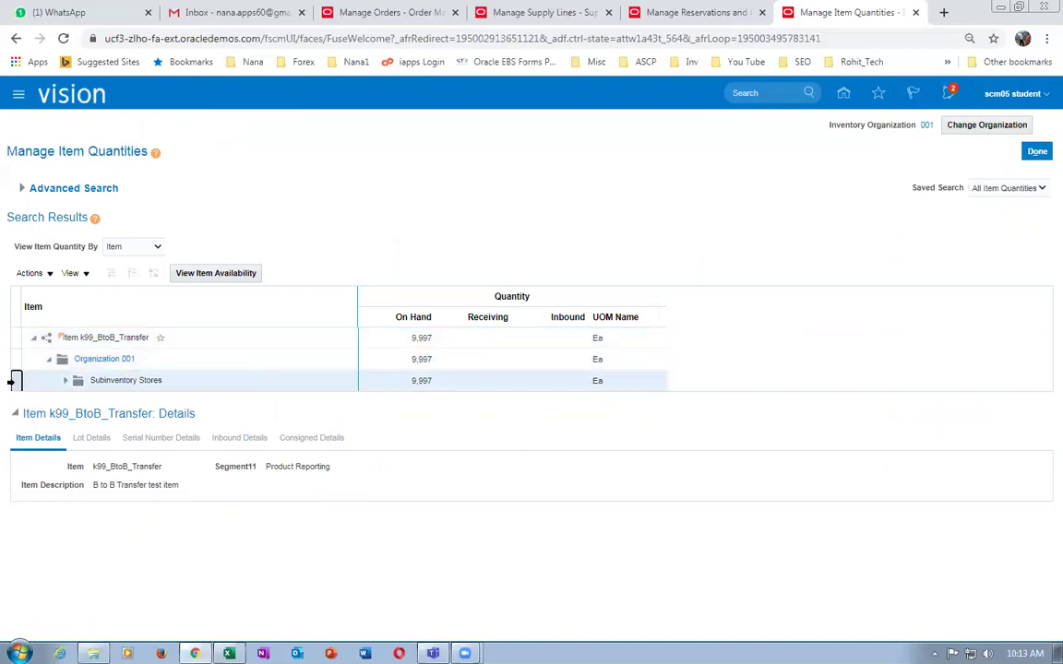
Step: Review the item availability of k99_BtoB_Transfer in the Stores subinventory, widening the Quantity Type column, and close it
{"action": "left_click", "coordinate": [228, 275]}
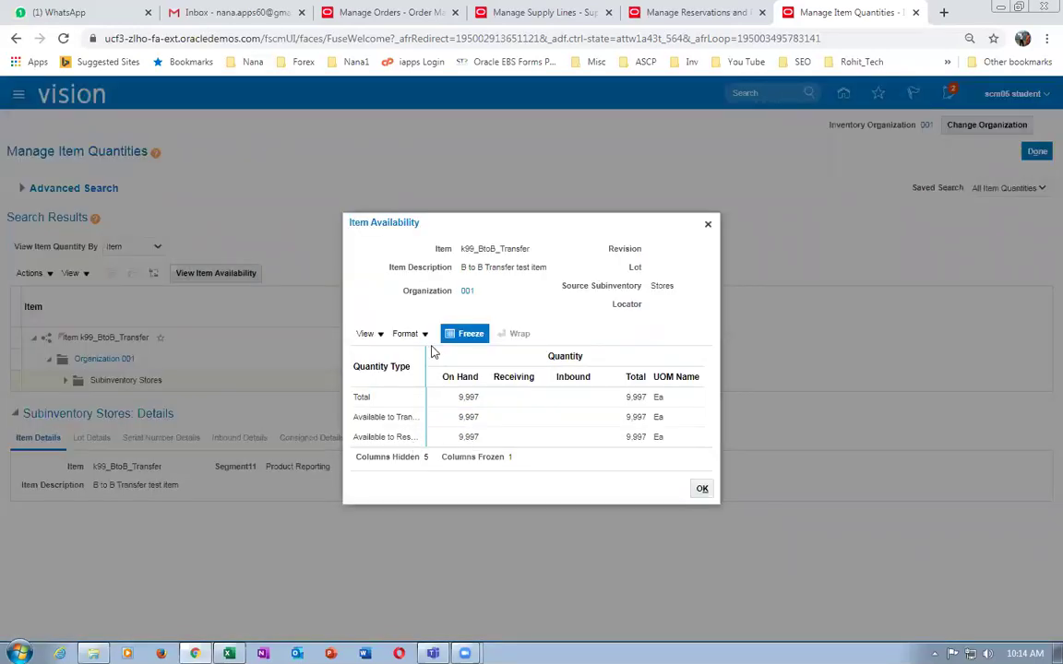
{"action": "left_click_drag", "start_coordinate": [428, 349], "coordinate": [439, 353]}
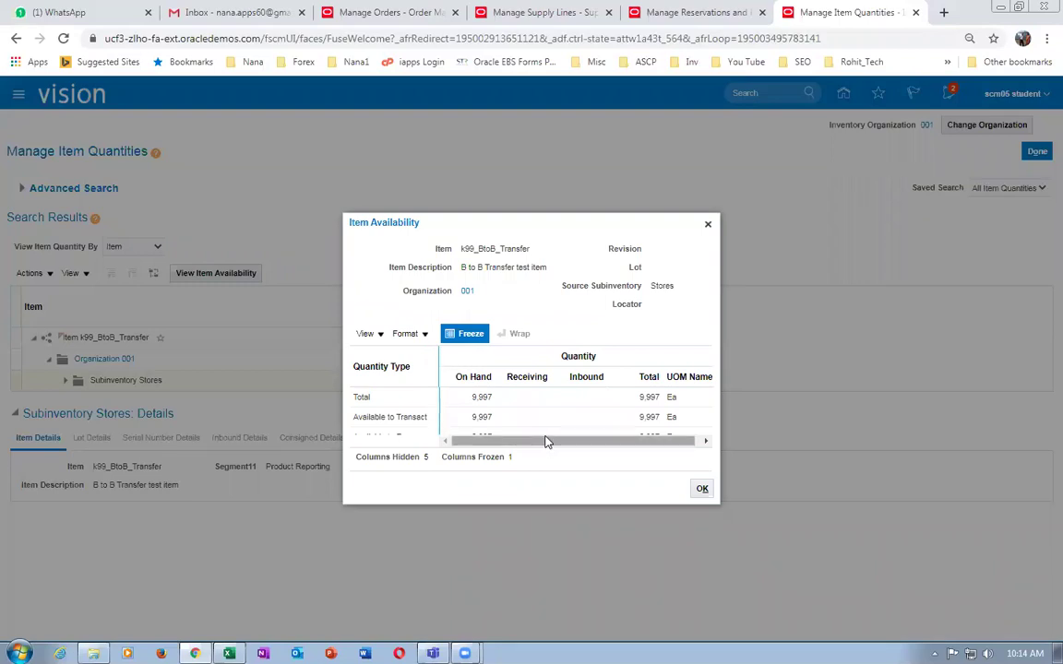
{"action": "left_click_drag", "start_coordinate": [543, 443], "coordinate": [533, 449]}
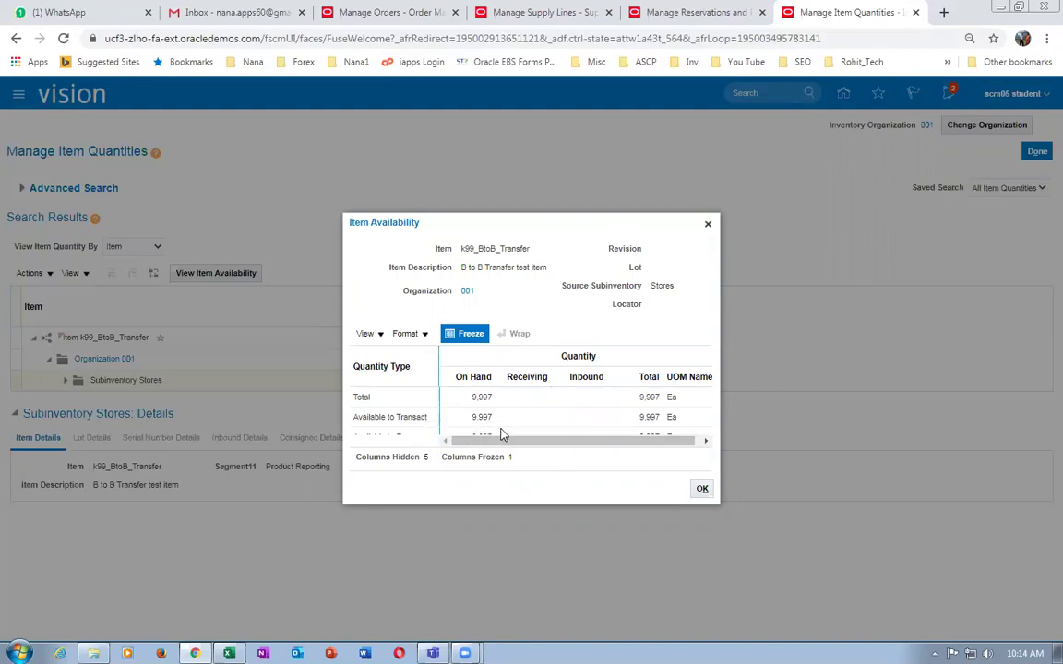
{"action": "left_click", "coordinate": [701, 488]}
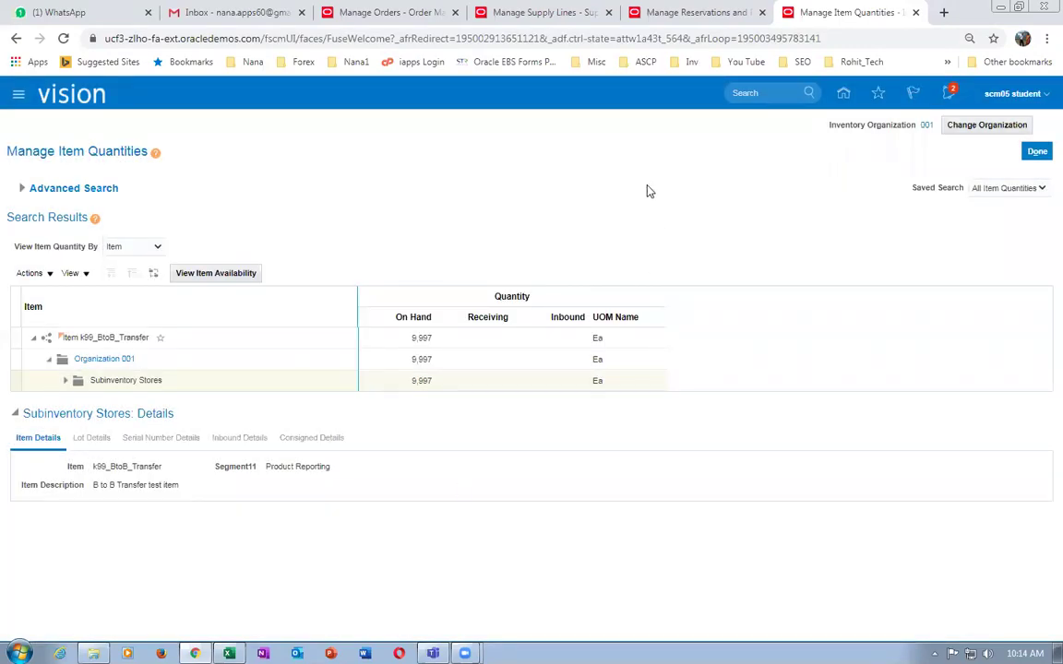
Step: Refresh the supply order details, and open Manage Transfer Orders in a duplicate of the item quantities browser tab
{"action": "left_click", "coordinate": [524, 12]}
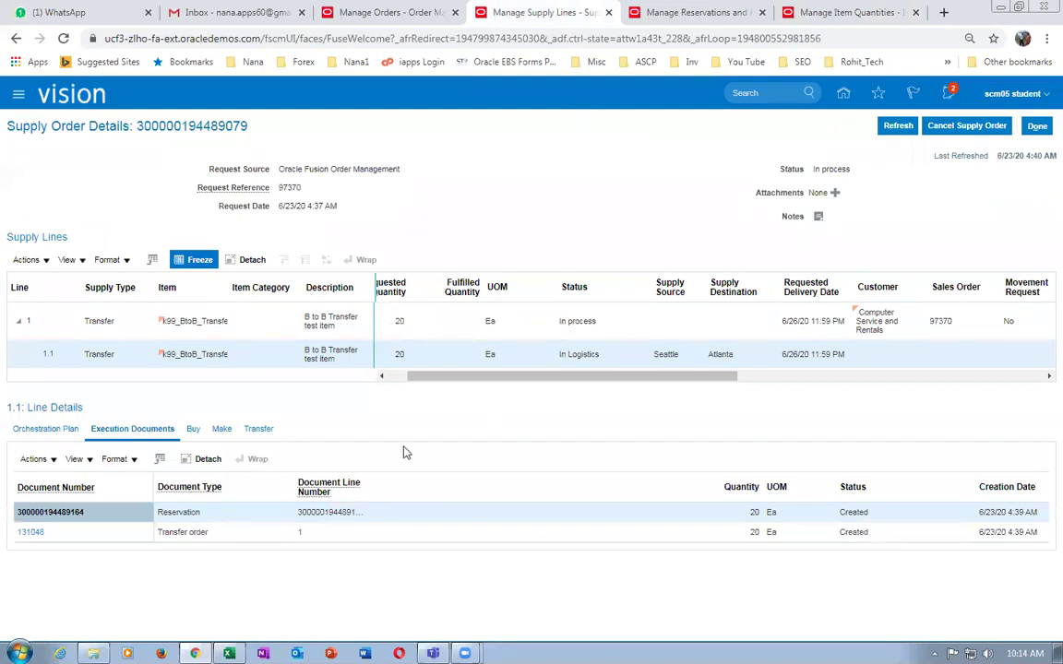
{"action": "left_click", "coordinate": [899, 126]}
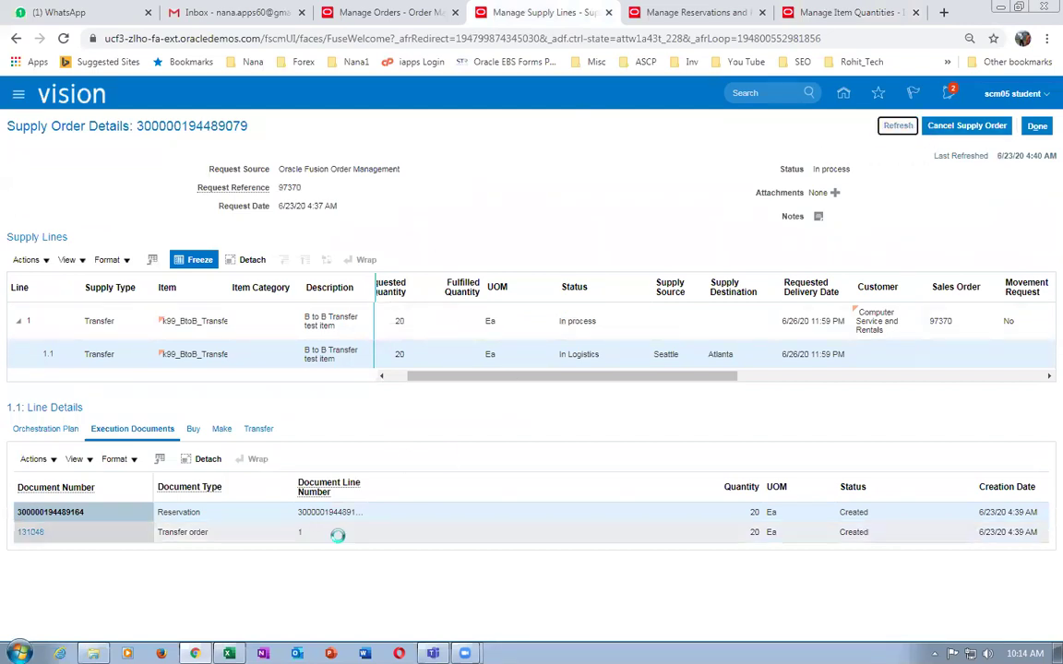
{"action": "left_click", "coordinate": [851, 15]}
{"action": "right_click", "coordinate": [853, 19]}
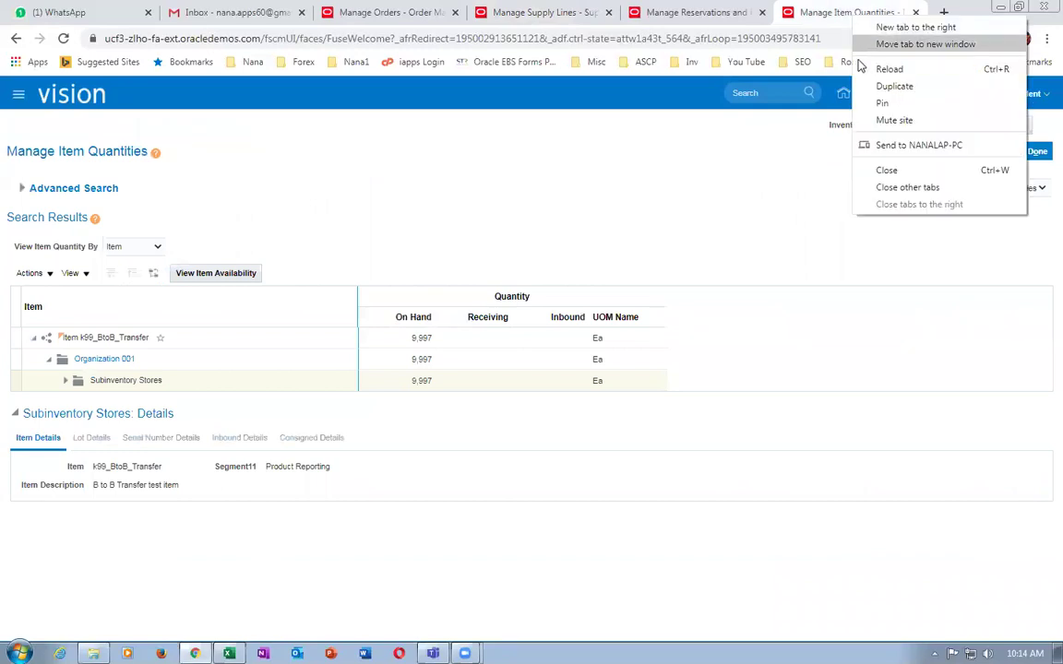
{"action": "left_click", "coordinate": [872, 85]}
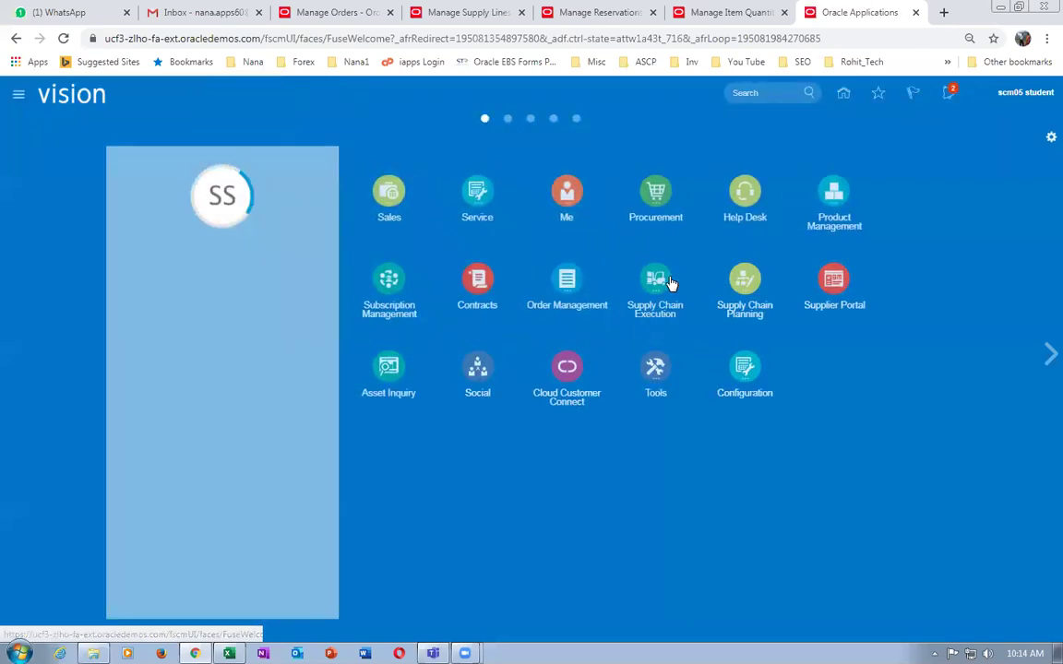
{"action": "left_click", "coordinate": [671, 283]}
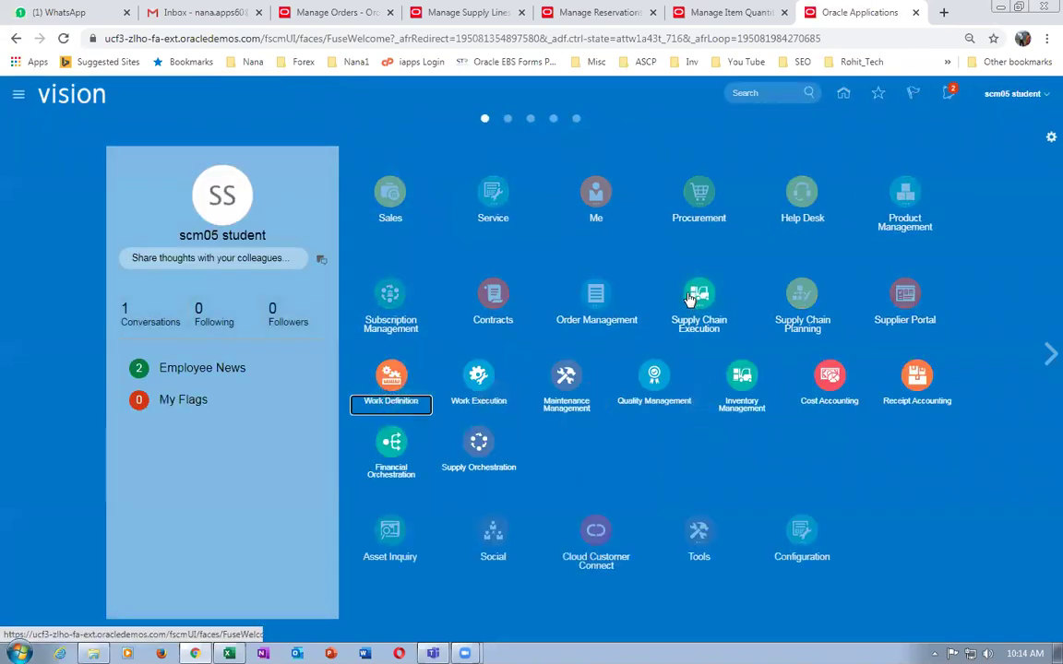
{"action": "left_click", "coordinate": [663, 347]}
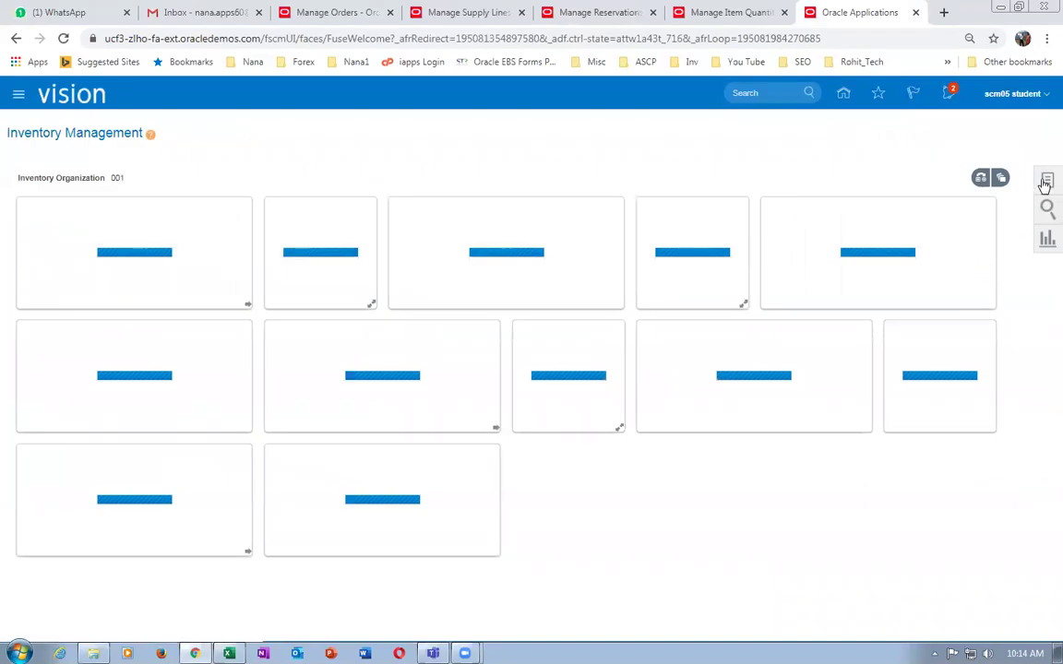
{"action": "left_click", "coordinate": [1046, 181]}
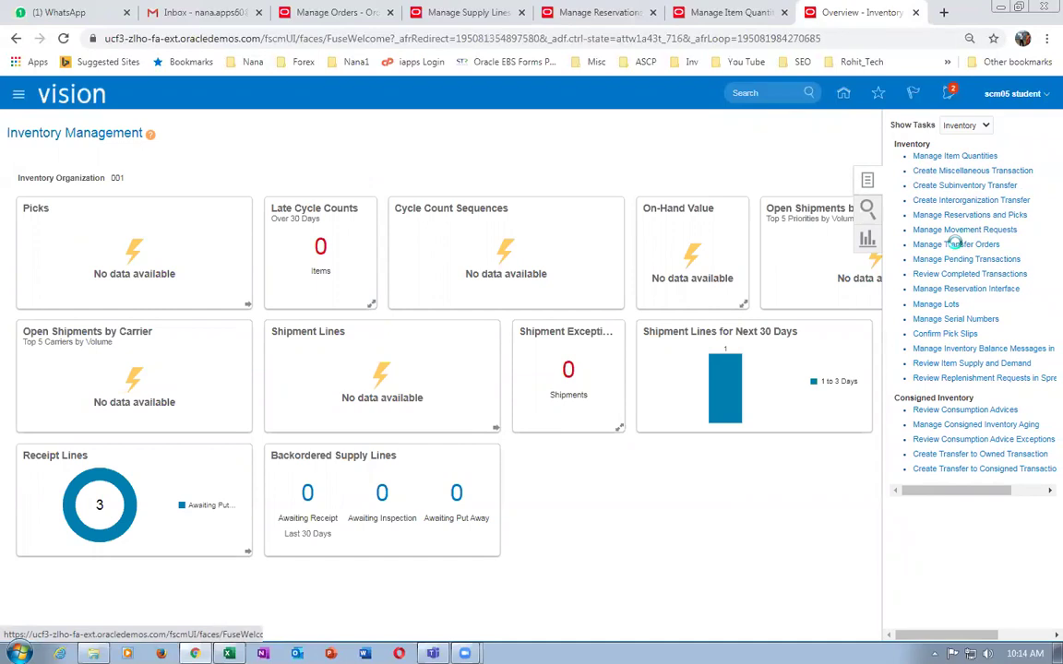
Step: Look up the transfer order listed in the supply order's execution documents, open it and view its shipments and receipts
{"action": "left_click", "coordinate": [470, 13]}
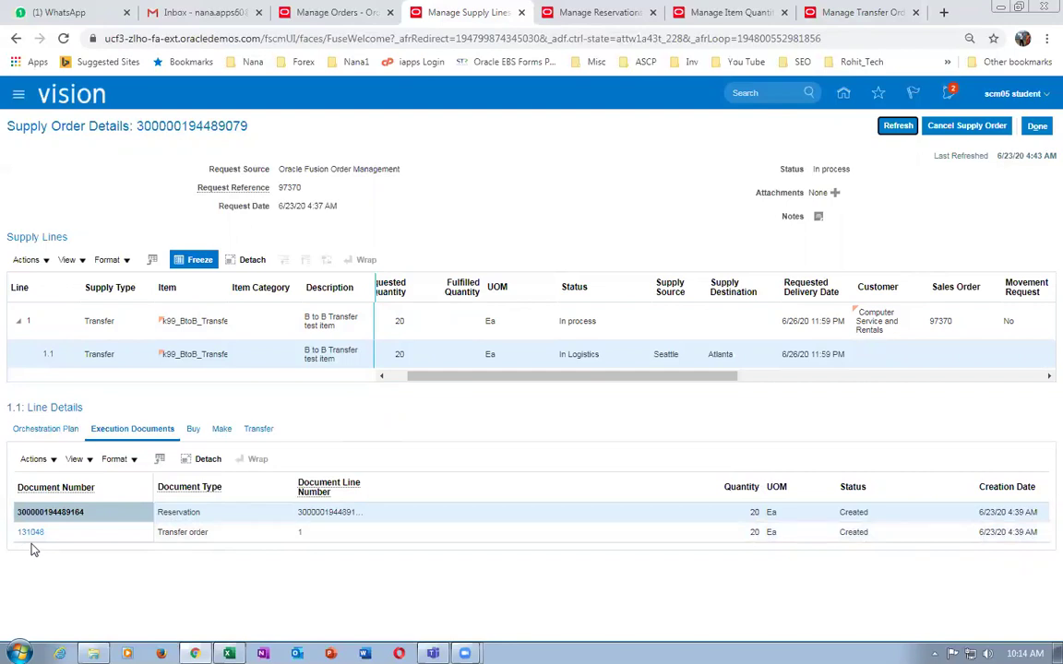
{"action": "left_click", "coordinate": [888, 12]}
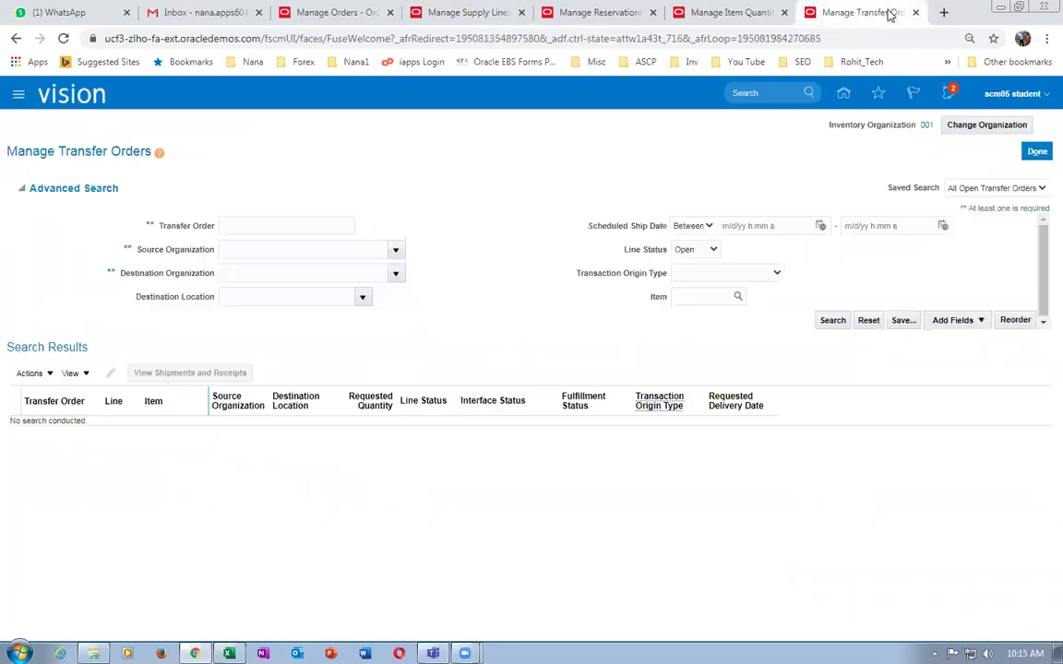
{"action": "left_click", "coordinate": [262, 225]}
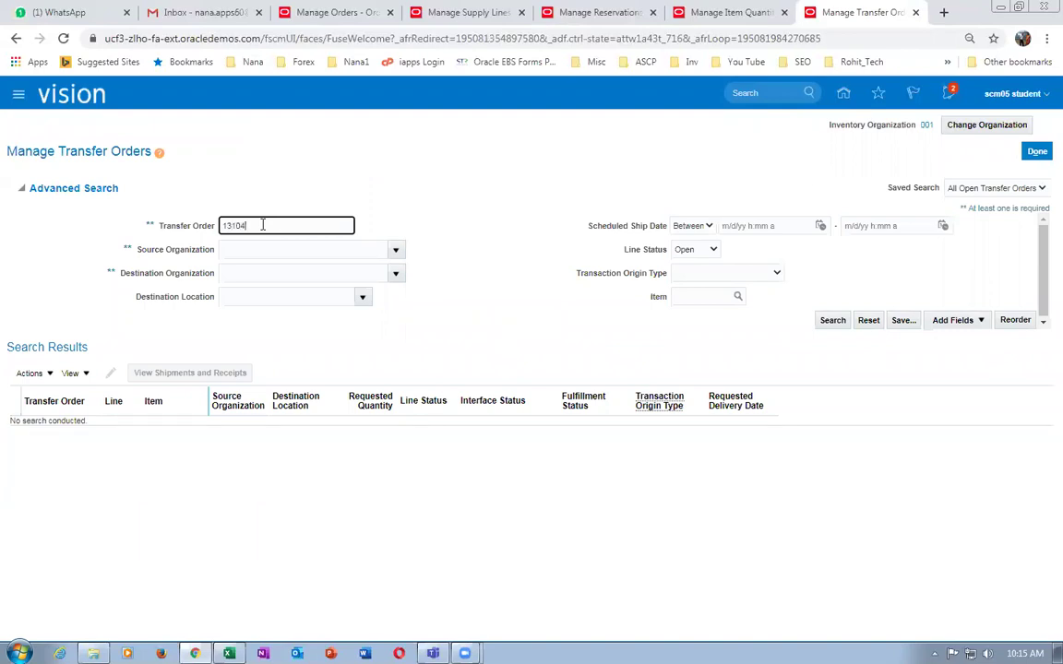
{"action": "left_click", "coordinate": [453, 288]}
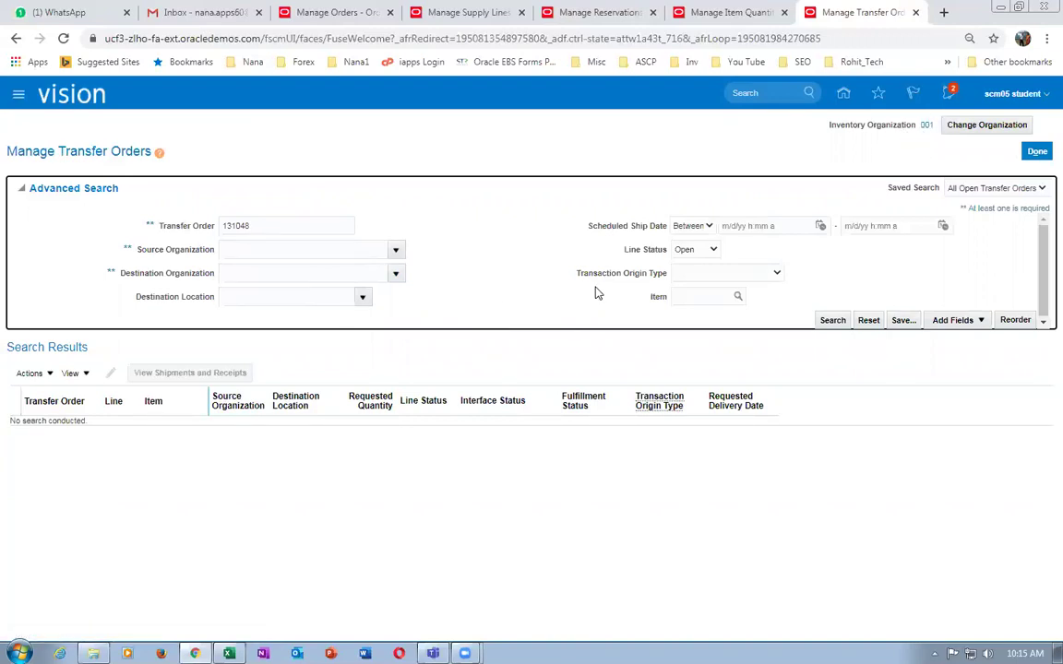
{"action": "left_click", "coordinate": [835, 320]}
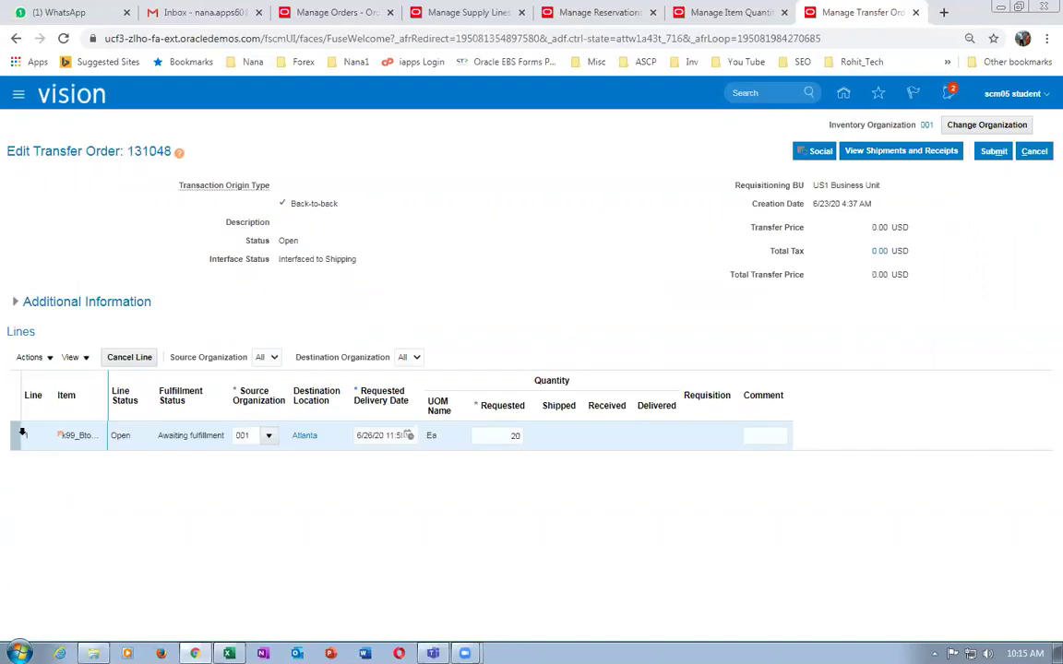
{"action": "left_click", "coordinate": [904, 151]}
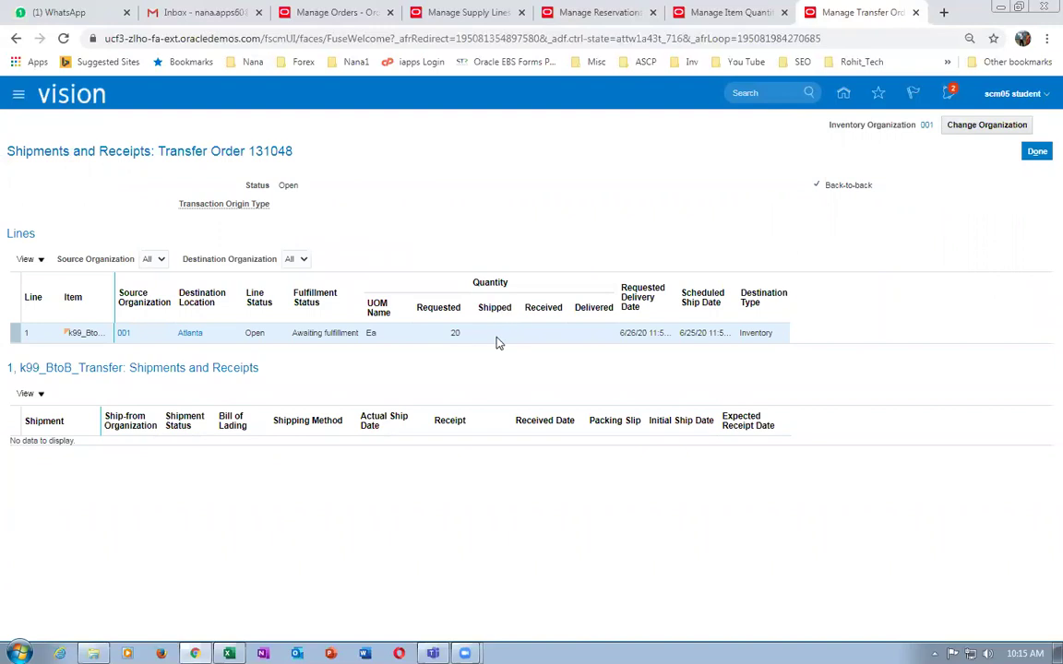
Step: Duplicate the transfer orders browser tab and open Manage Shipment Lines from the Shipments tasks of Inventory Management there
{"action": "right_click", "coordinate": [883, 14]}
{"action": "left_click", "coordinate": [905, 85]}
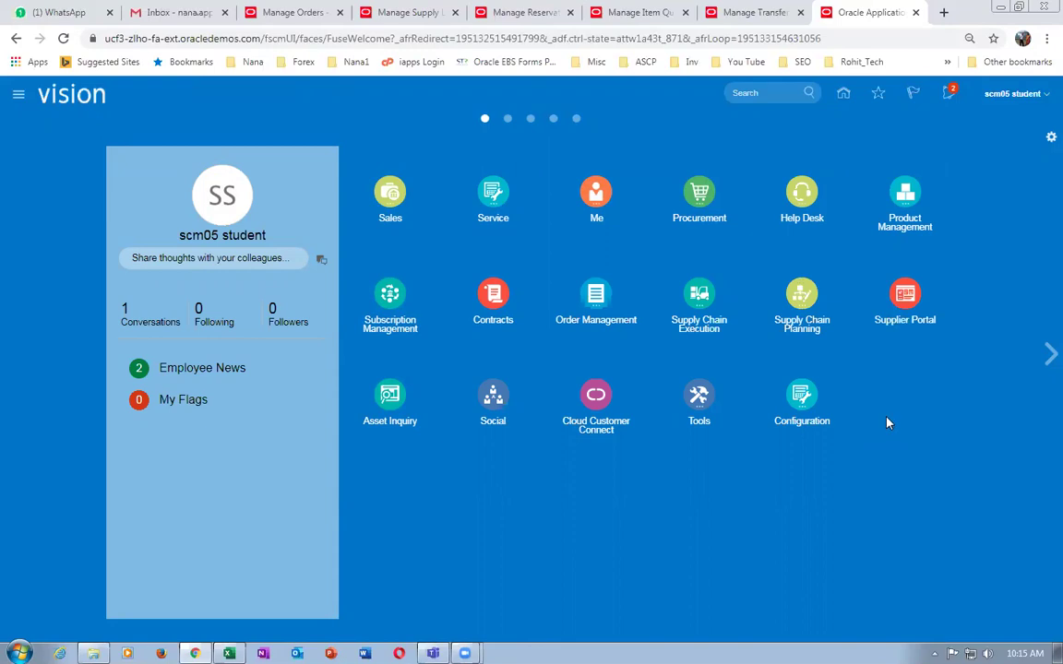
{"action": "left_click", "coordinate": [698, 299]}
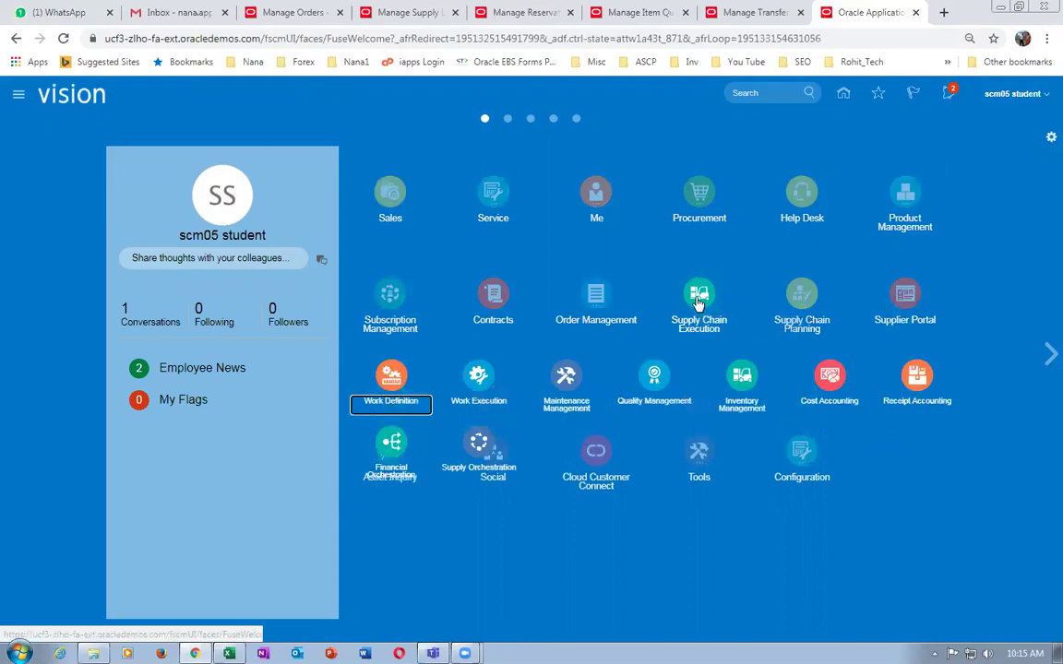
{"action": "left_click", "coordinate": [747, 380]}
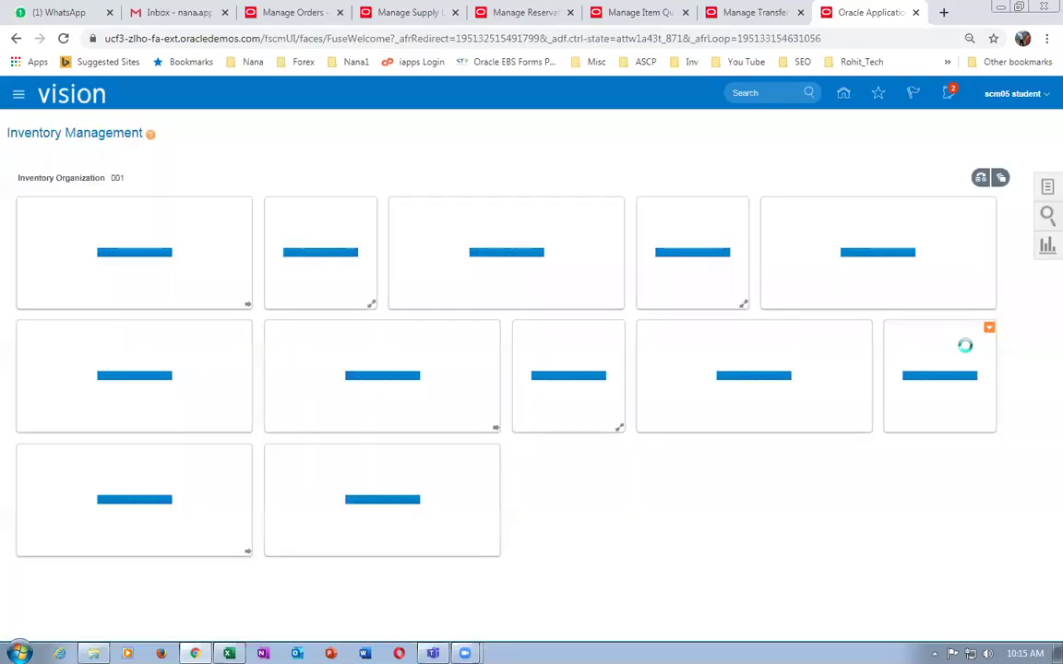
{"action": "left_click", "coordinate": [1044, 183]}
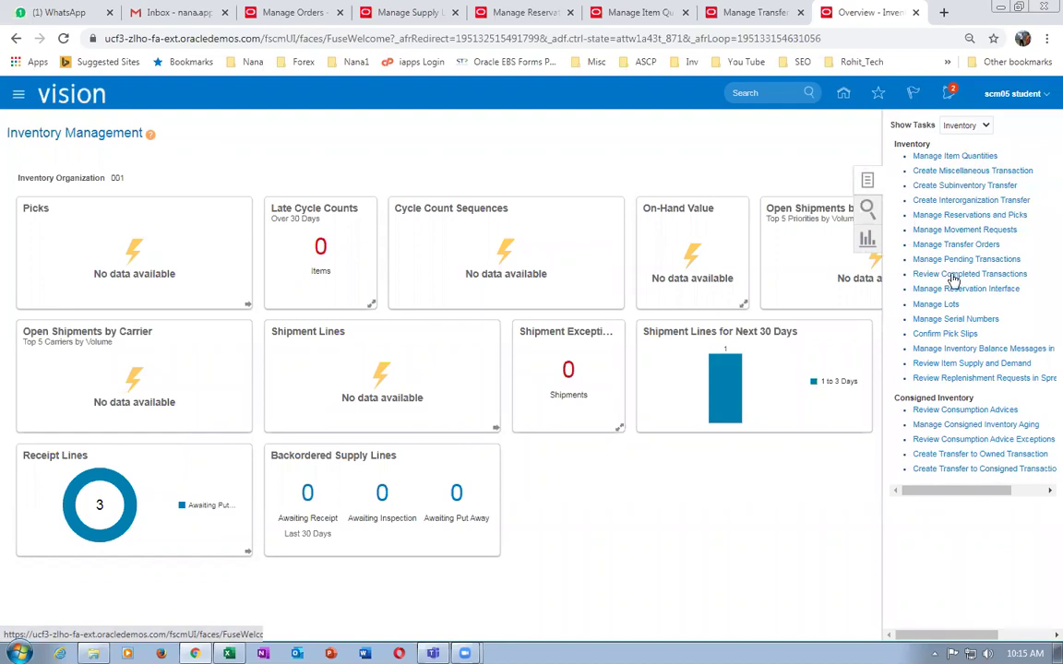
{"action": "left_click", "coordinate": [955, 127]}
{"action": "left_click", "coordinate": [961, 161]}
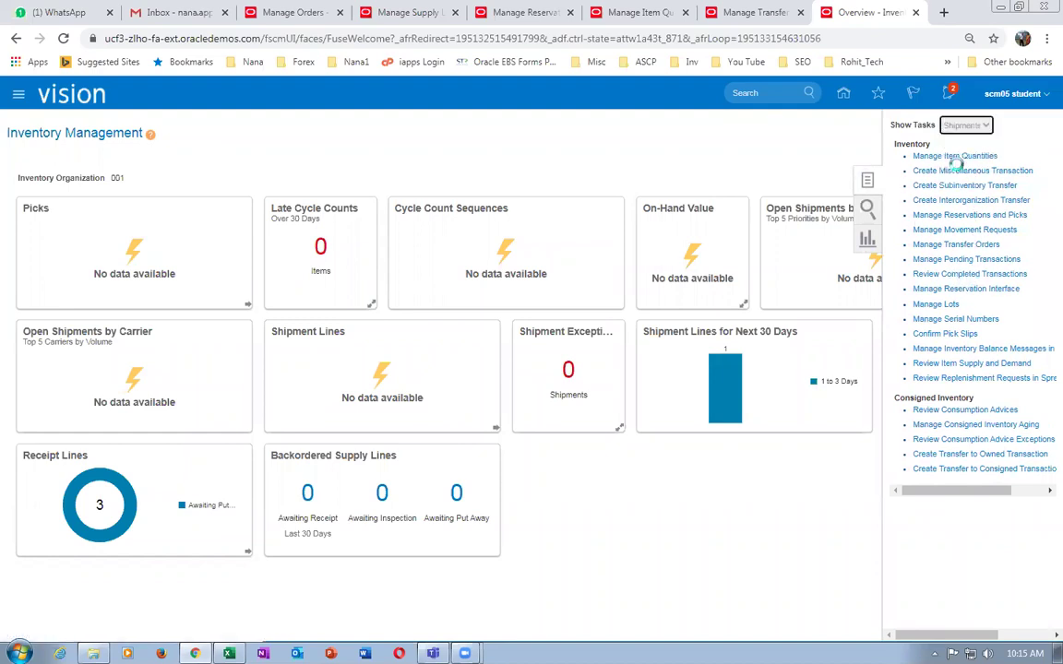
{"action": "left_click", "coordinate": [953, 176]}
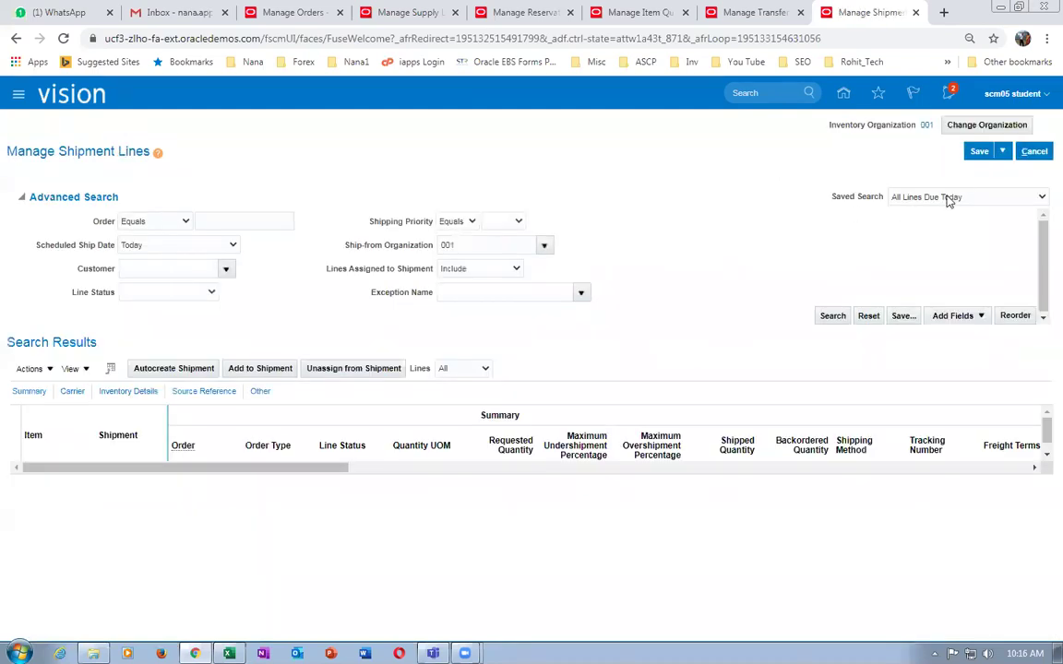
Step: Search shipment lines by the transfer order number with the saved search All Lines Due Today and the Next 7 Days
{"action": "left_click", "coordinate": [946, 198]}
{"action": "left_click", "coordinate": [950, 233]}
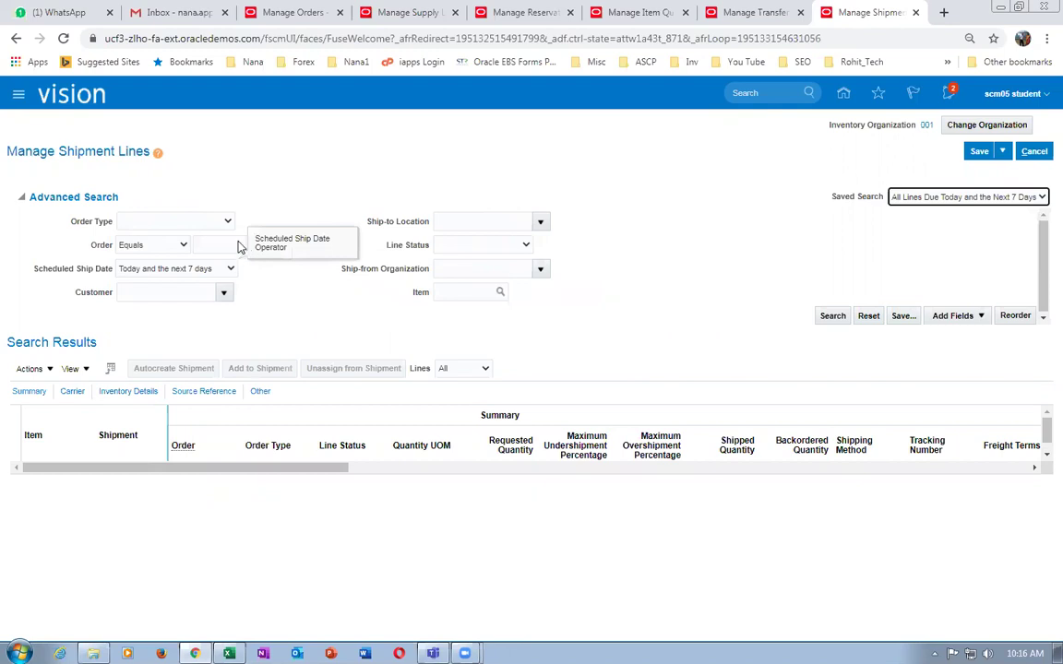
{"action": "left_click", "coordinate": [230, 243]}
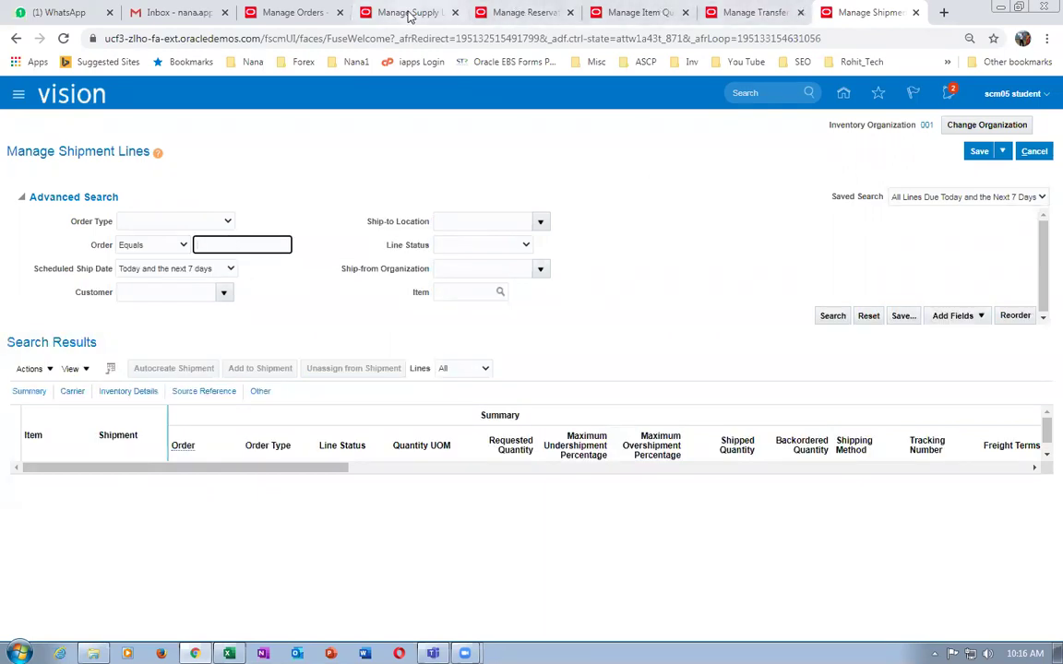
{"action": "left_click", "coordinate": [408, 14]}
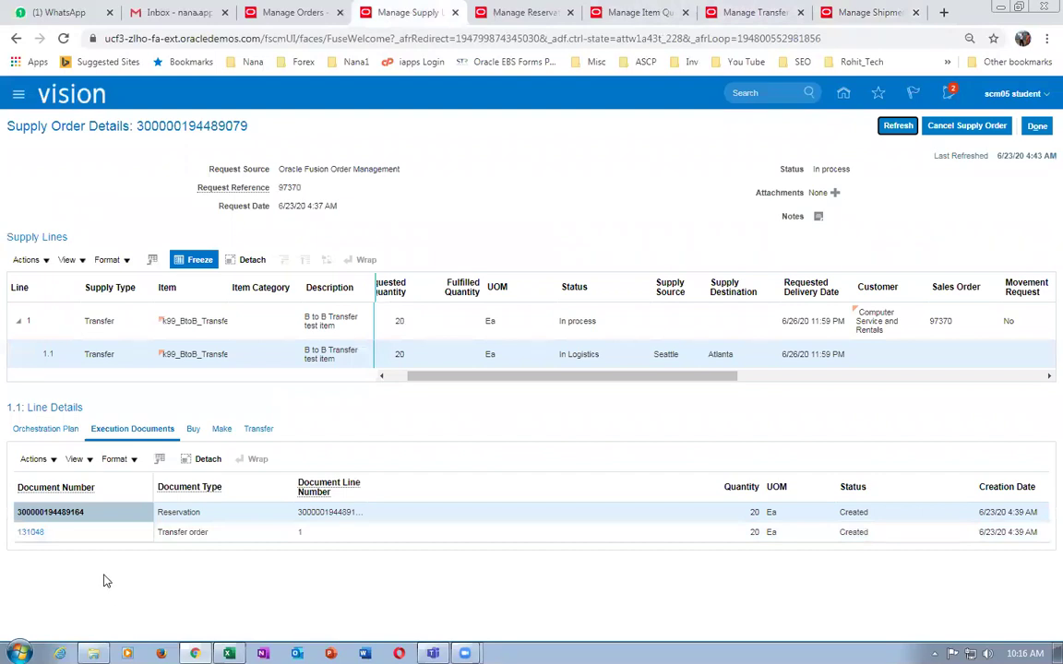
{"action": "left_click", "coordinate": [871, 12]}
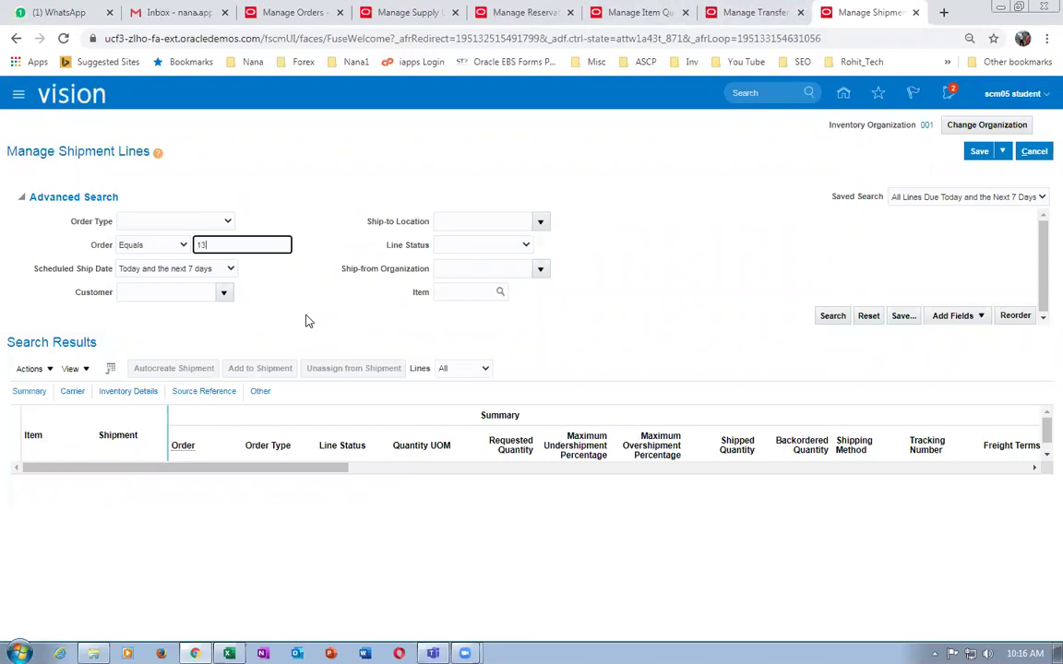
{"action": "key", "text": "Tab"}
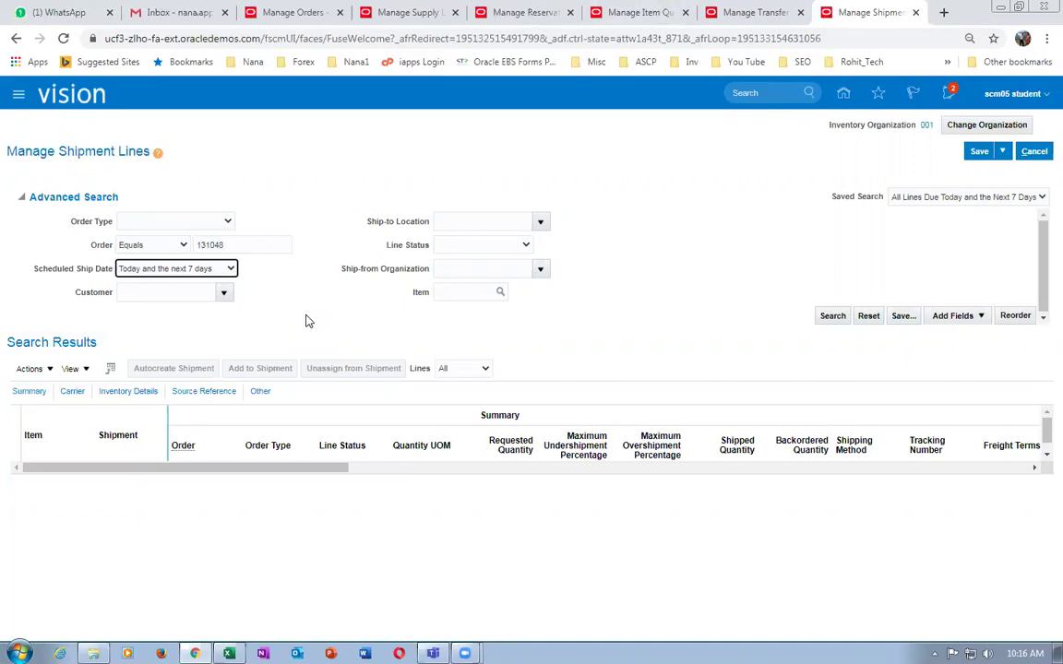
{"action": "left_click", "coordinate": [834, 316]}
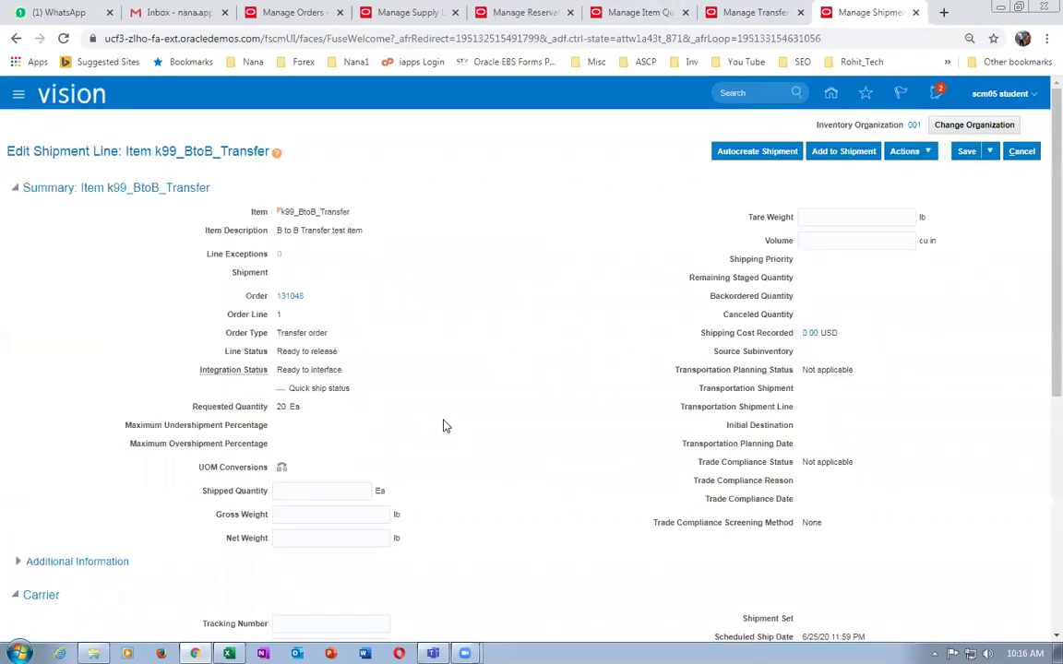
Step: Pick release the k99_BtoB_Transfer shipment line and dismiss the confirmation
{"action": "left_click", "coordinate": [904, 152]}
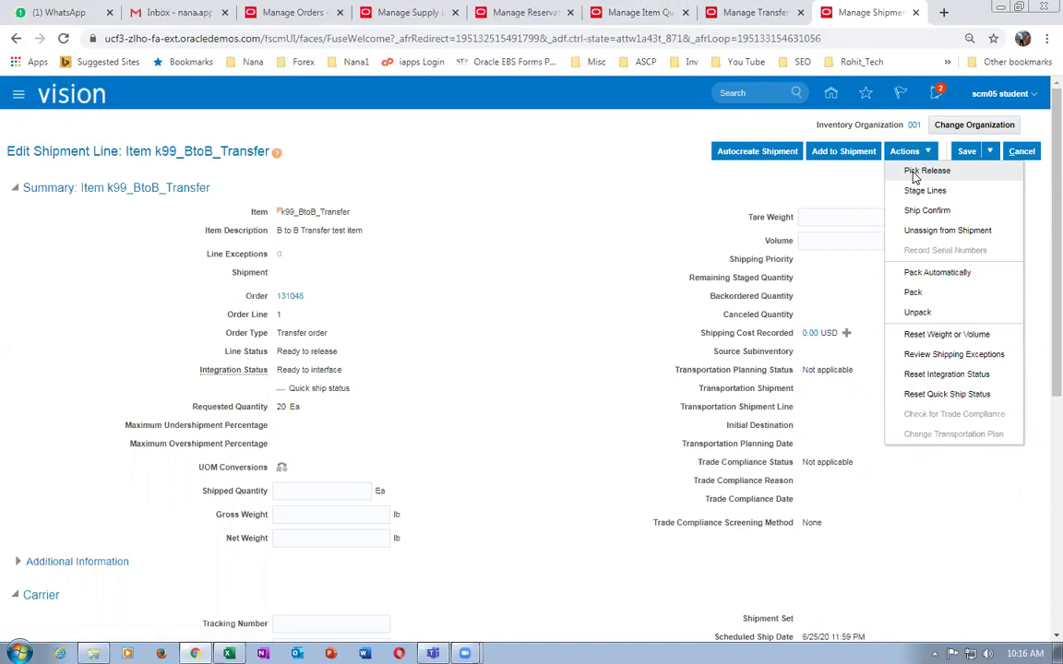
{"action": "left_click", "coordinate": [914, 174]}
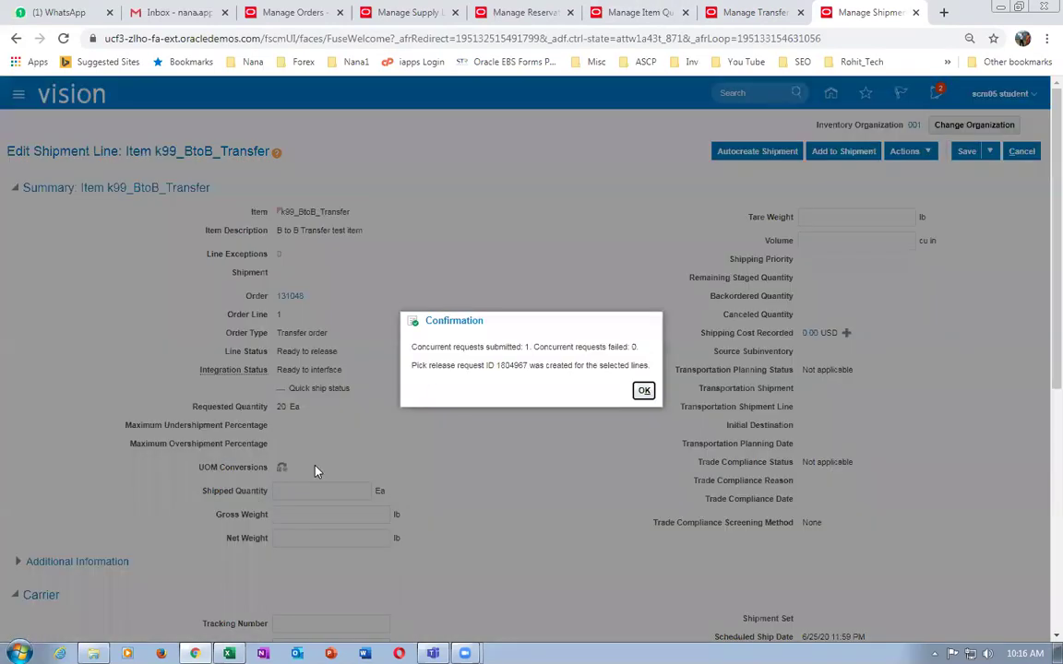
{"action": "left_click", "coordinate": [644, 391]}
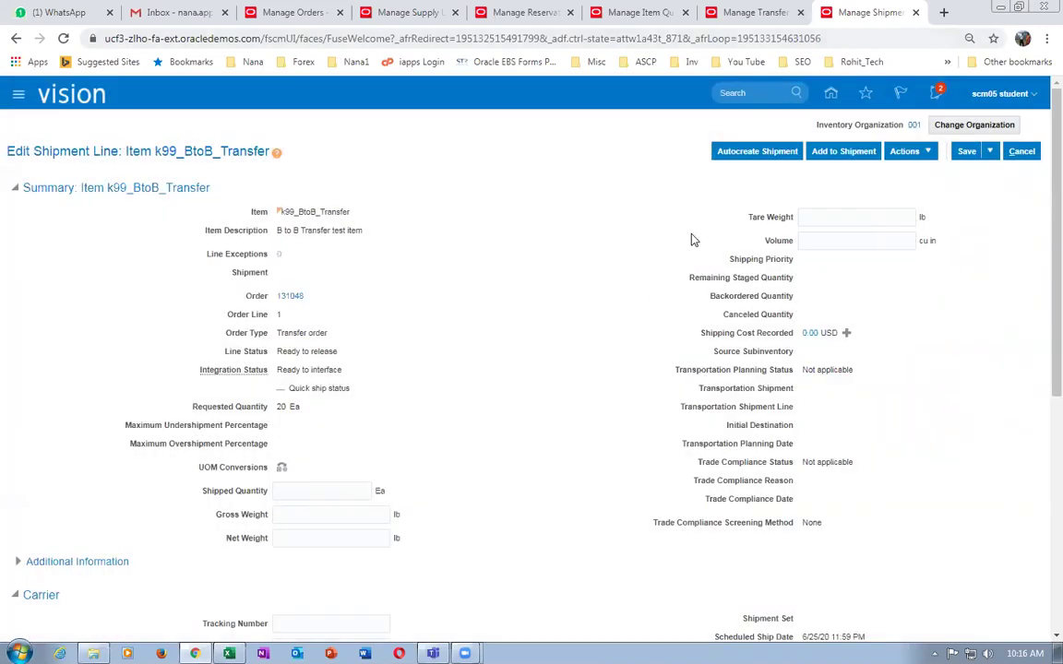
Step: Duplicate the shipment lines browser tab, open Setup and Maintenance there and bring up its task search page
{"action": "right_click", "coordinate": [858, 14]}
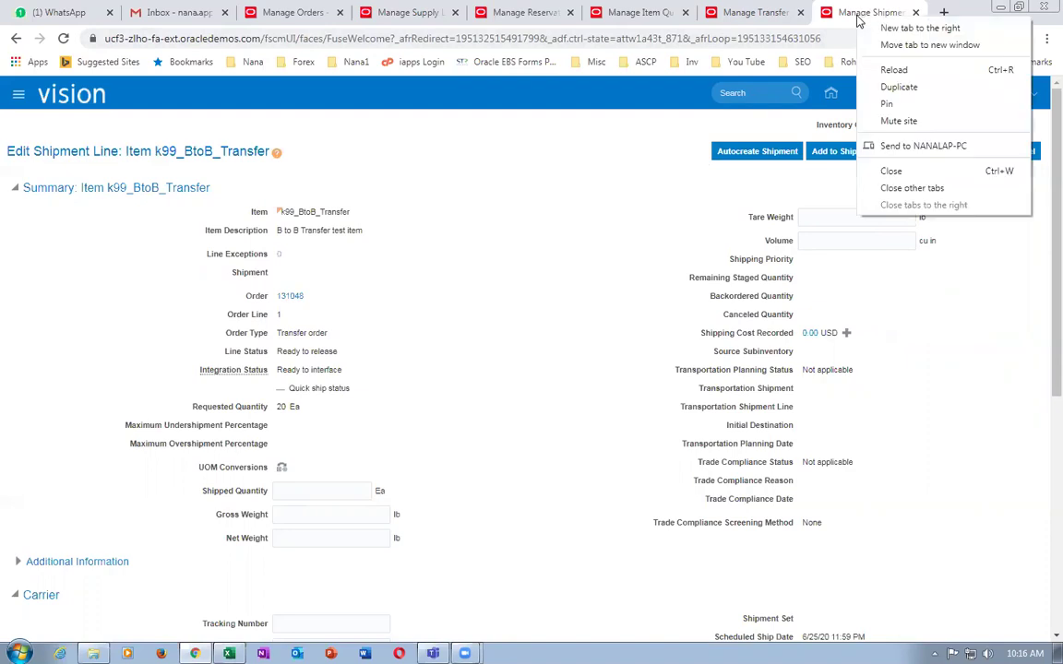
{"action": "left_click", "coordinate": [894, 86]}
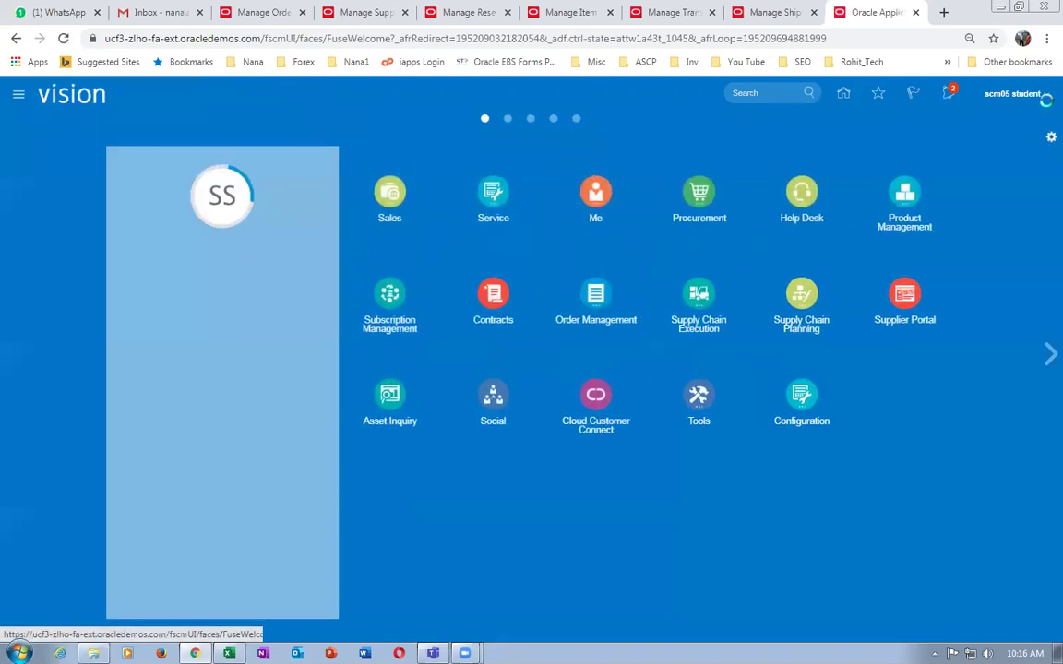
{"action": "left_click", "coordinate": [1014, 93]}
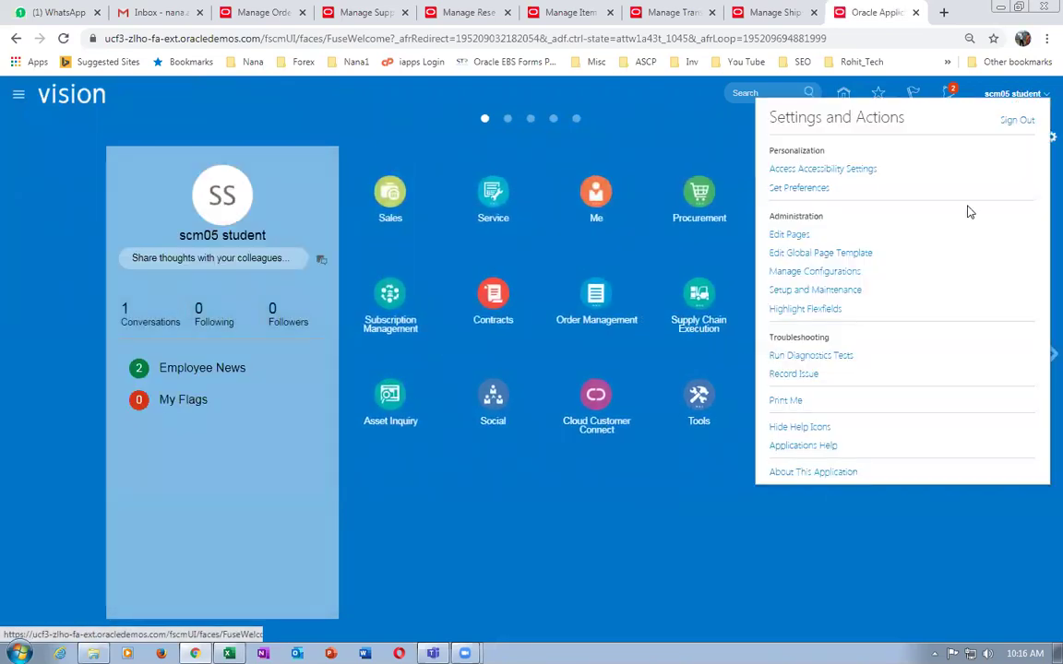
{"action": "left_click", "coordinate": [841, 289]}
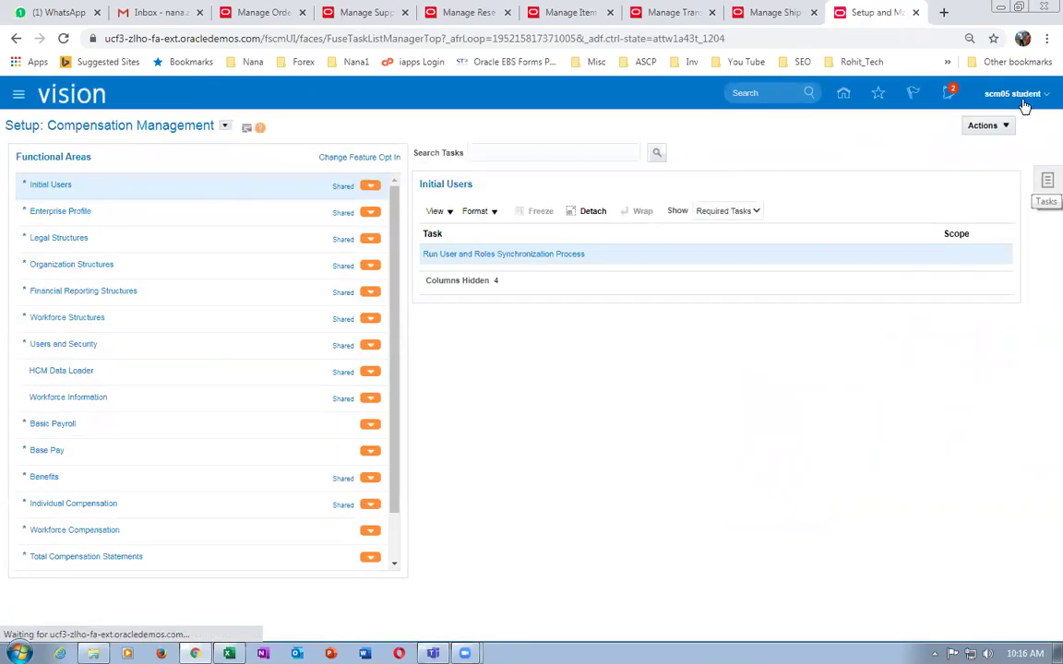
{"action": "left_click", "coordinate": [1015, 96]}
{"action": "left_click", "coordinate": [645, 411]}
{"action": "left_click", "coordinate": [1046, 181]}
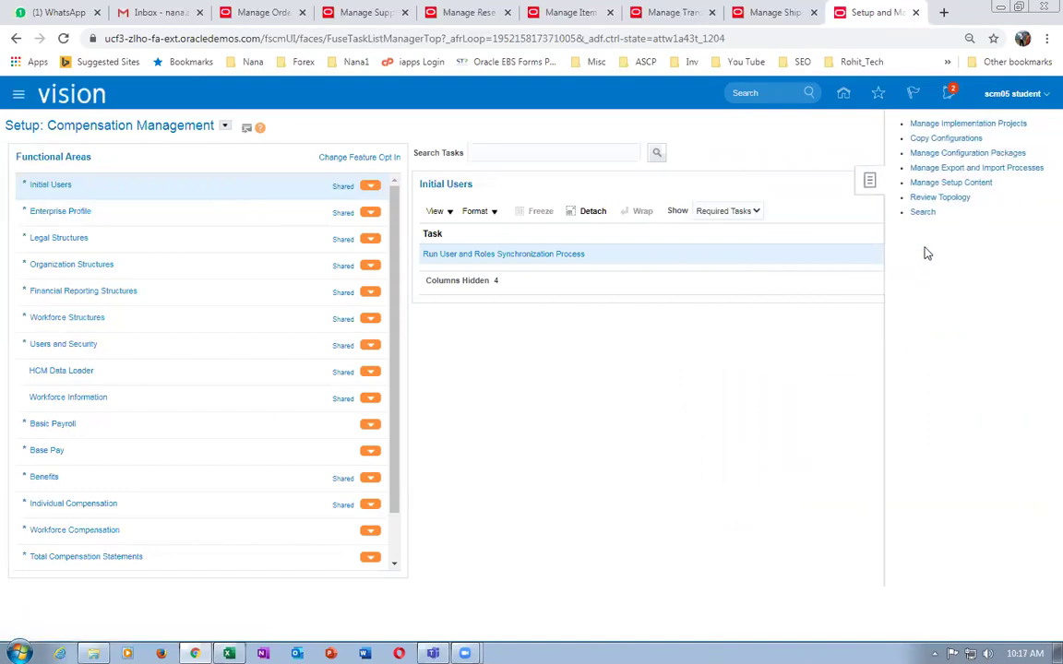
{"action": "left_click", "coordinate": [921, 211]}
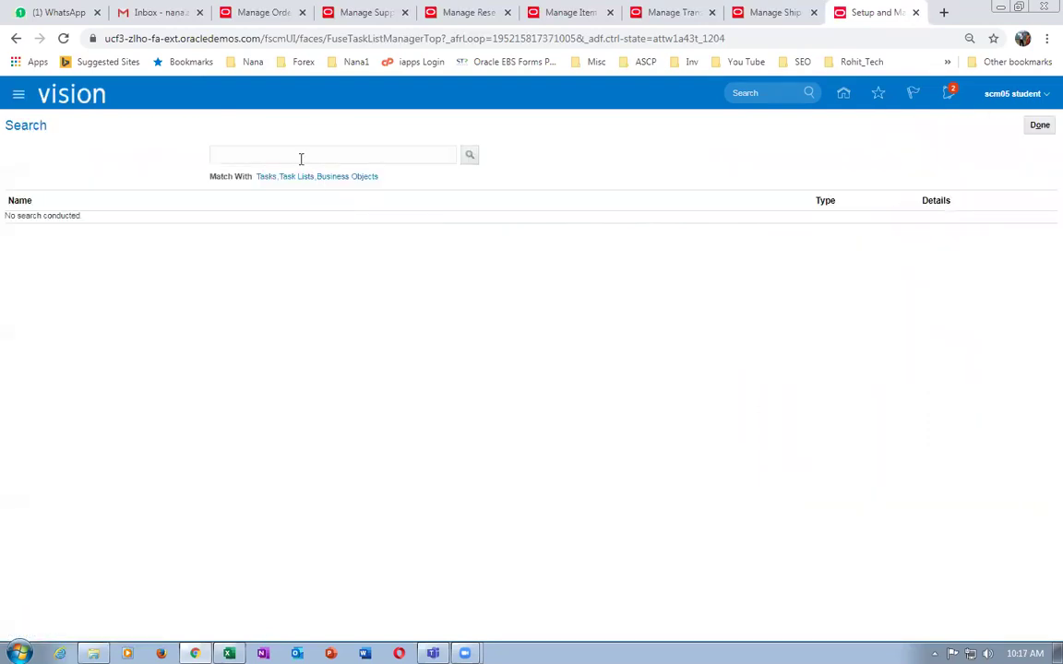
Step: Search the setup tasks for man%inv%org% and open Manage Inventory Organizations
{"action": "left_click", "coordinate": [300, 153]}
{"action": "type", "text": "man%inv%org%"}
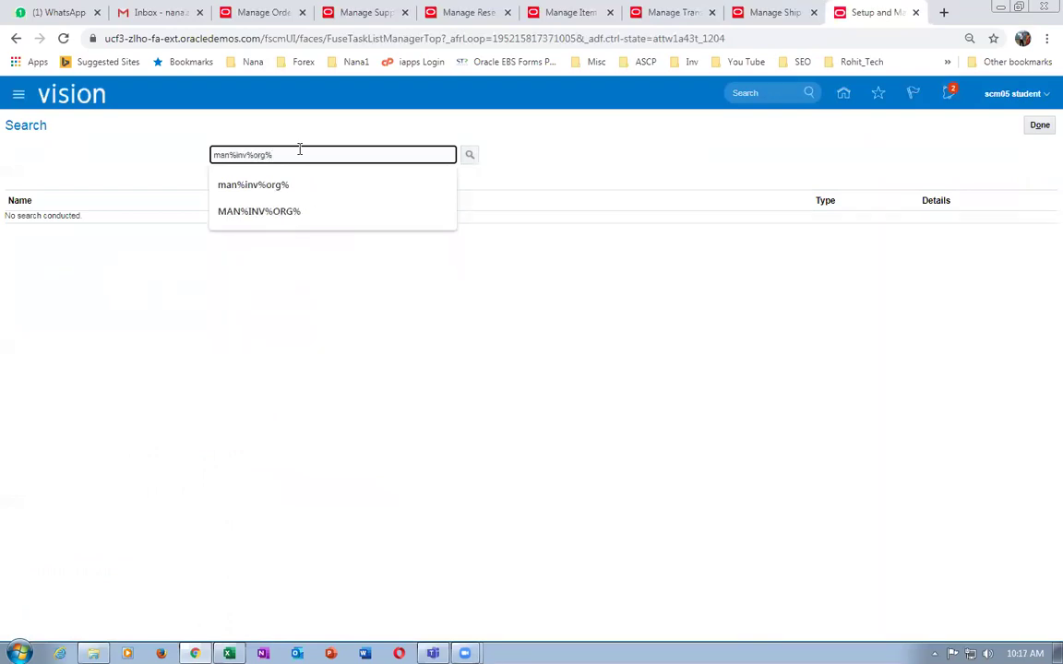
{"action": "key", "text": "Return"}
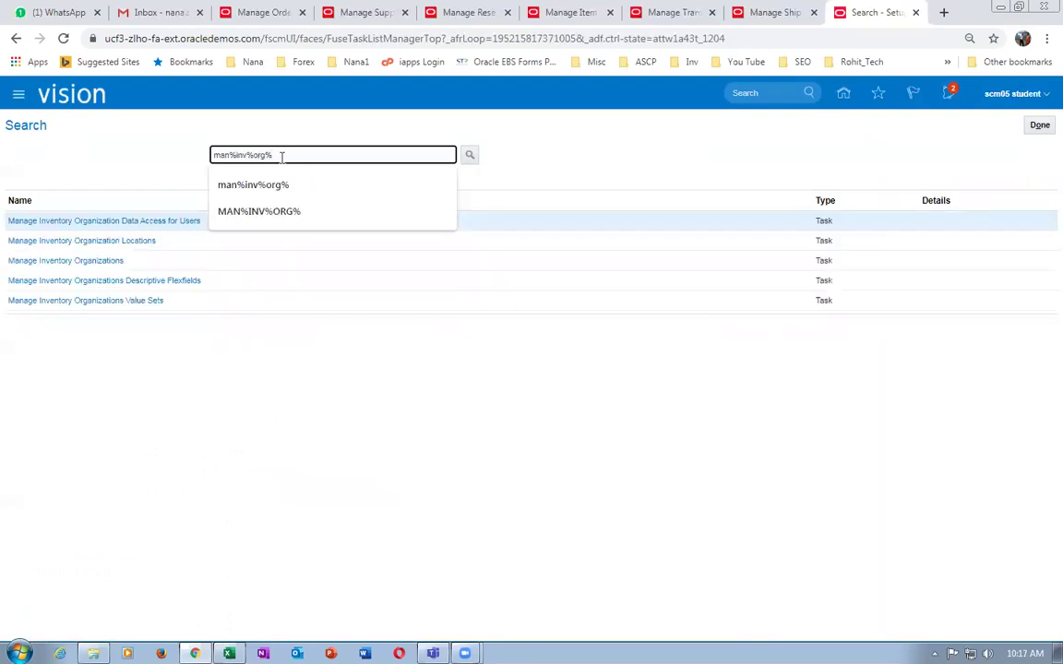
{"action": "left_click", "coordinate": [65, 260]}
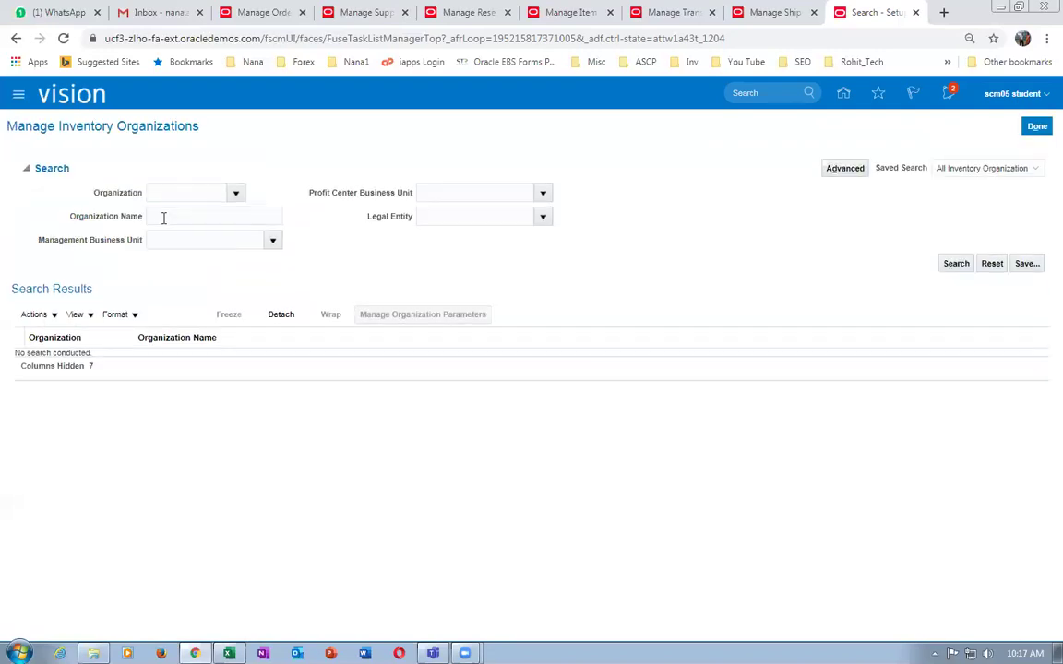
Step: Search the inventory organizations by the organization name 001
{"action": "left_click", "coordinate": [184, 218]}
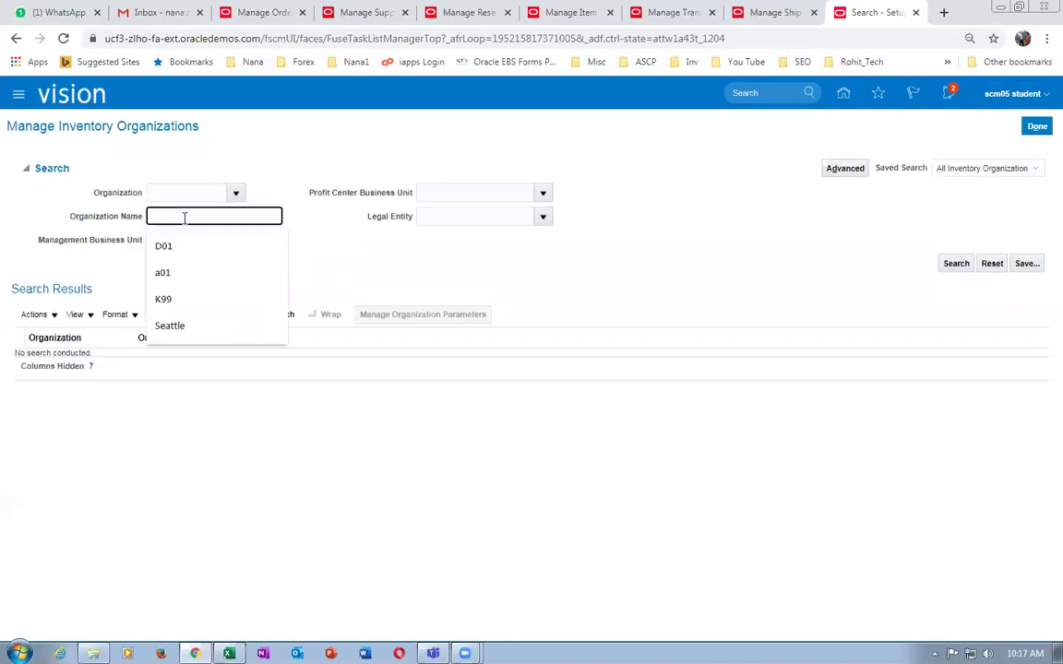
{"action": "type", "text": "00"}
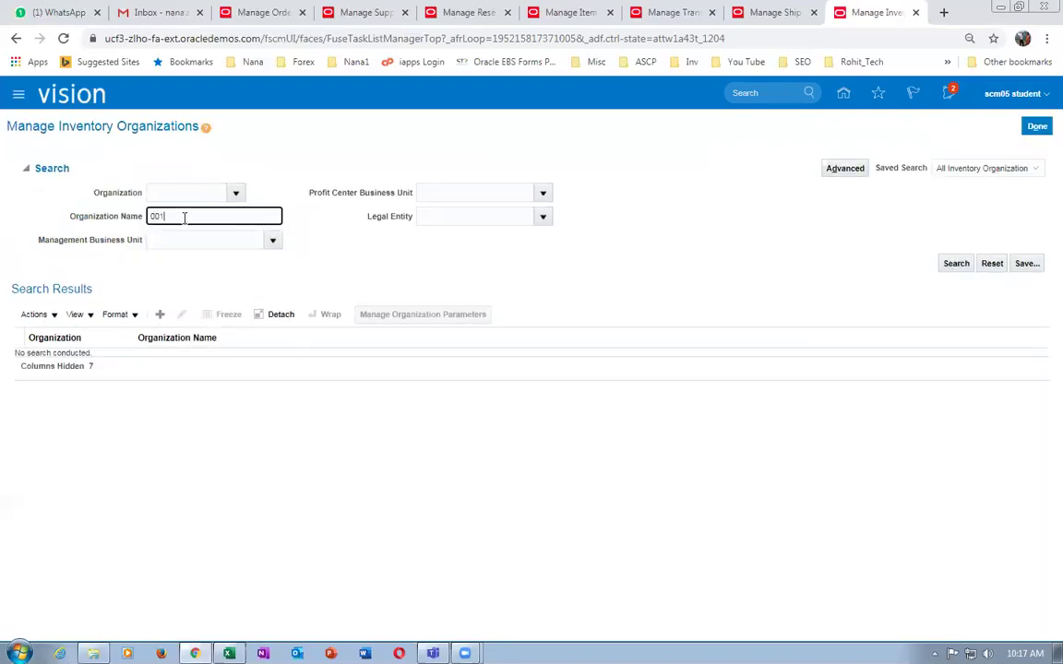
{"action": "type", "text": "1"}
{"action": "left_click", "coordinate": [202, 238]}
{"action": "left_click", "coordinate": [956, 264]}
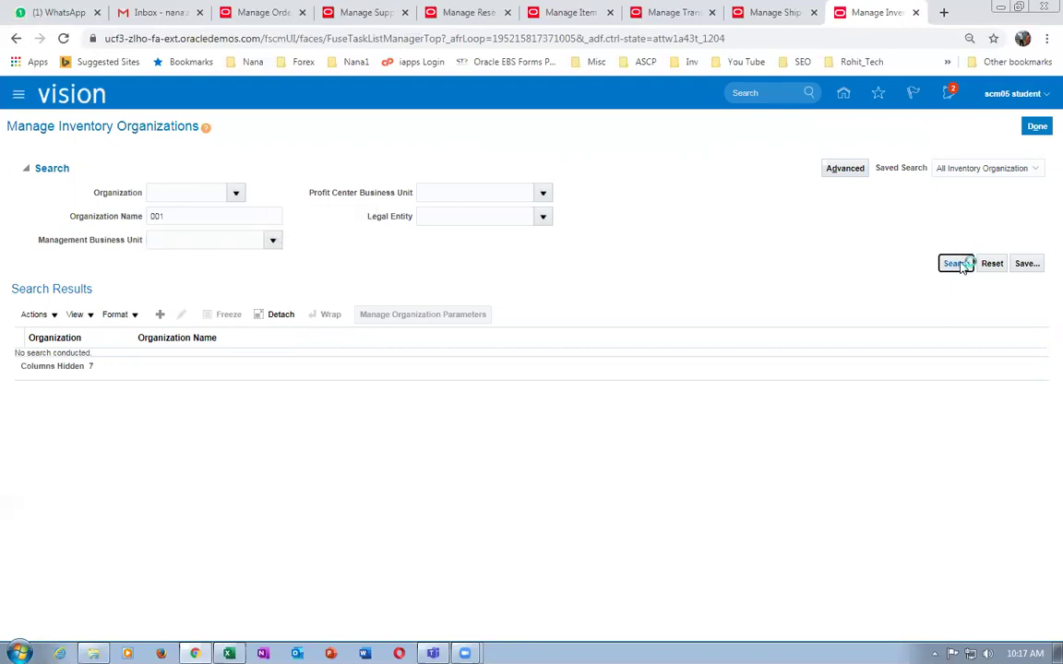
Step: Search the inventory organizations by organization code 001 with the organization name criterion cleared
{"action": "left_click", "coordinate": [28, 167]}
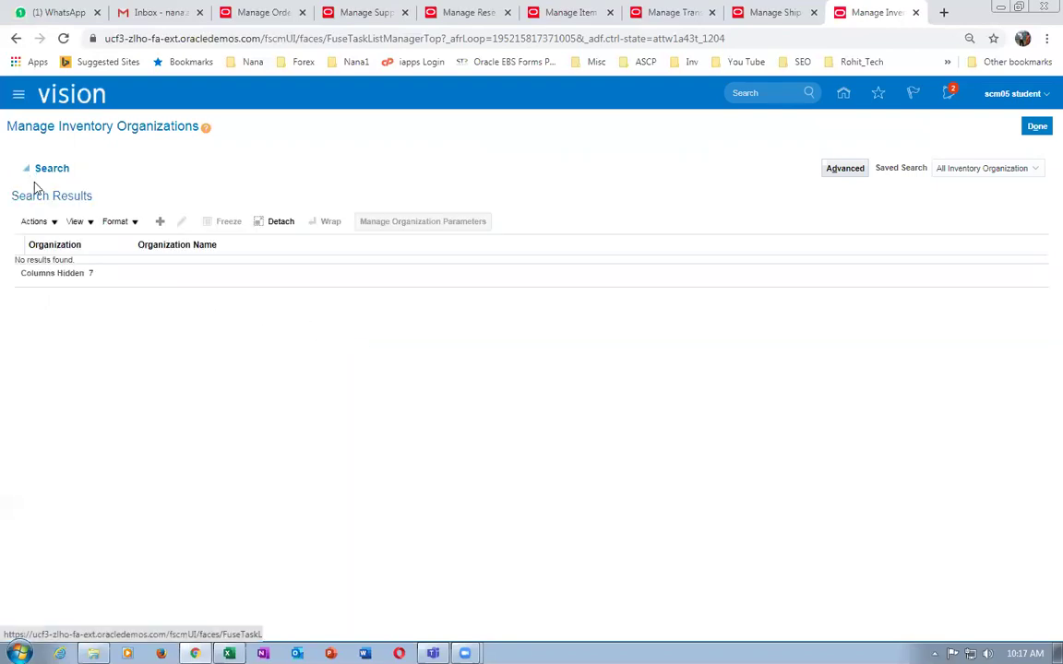
{"action": "left_click", "coordinate": [169, 192]}
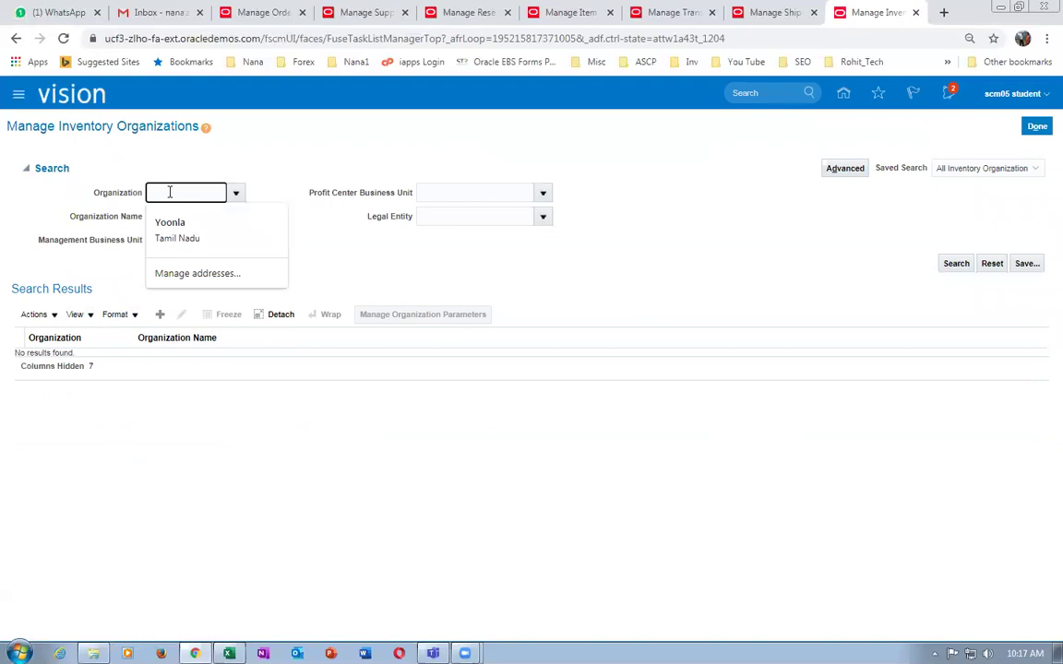
{"action": "type", "text": "001"}
{"action": "key", "text": "Tab"}
{"action": "key", "text": "BackSpace"}
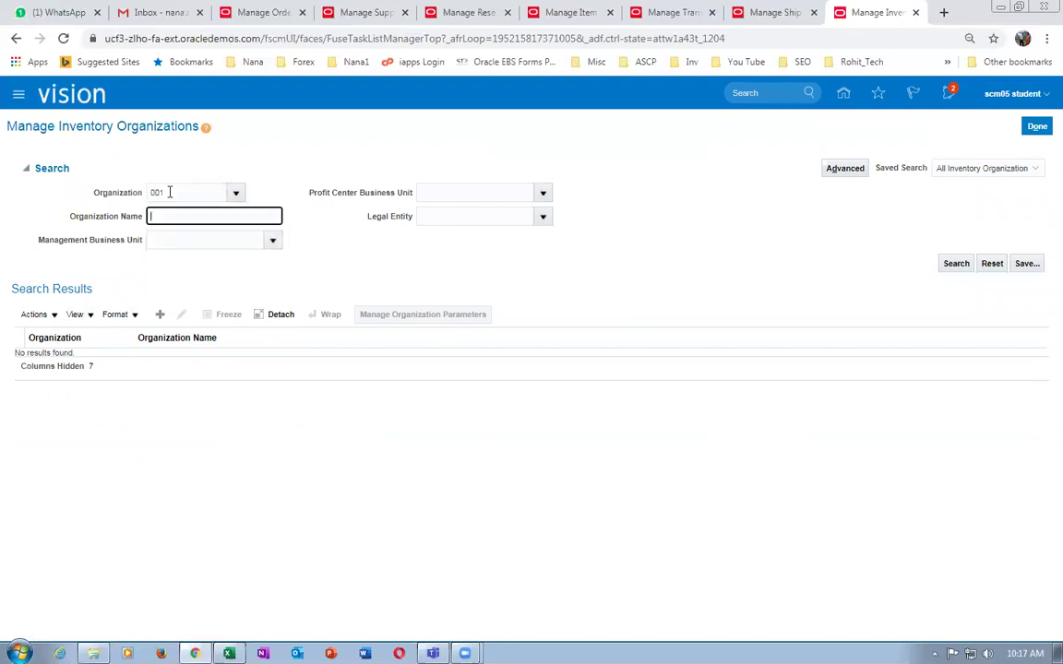
{"action": "left_click", "coordinate": [955, 263]}
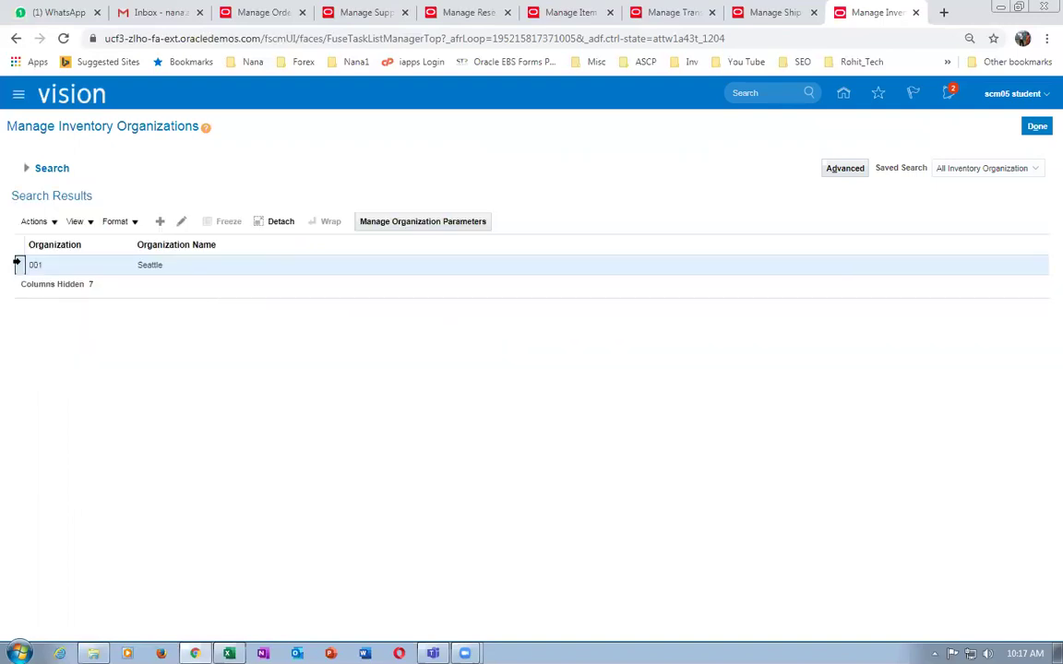
Step: Check the Pick confirmation required option in the Seattle organization's item sourcing parameters, and return to the setup page without saving
{"action": "left_click", "coordinate": [181, 222]}
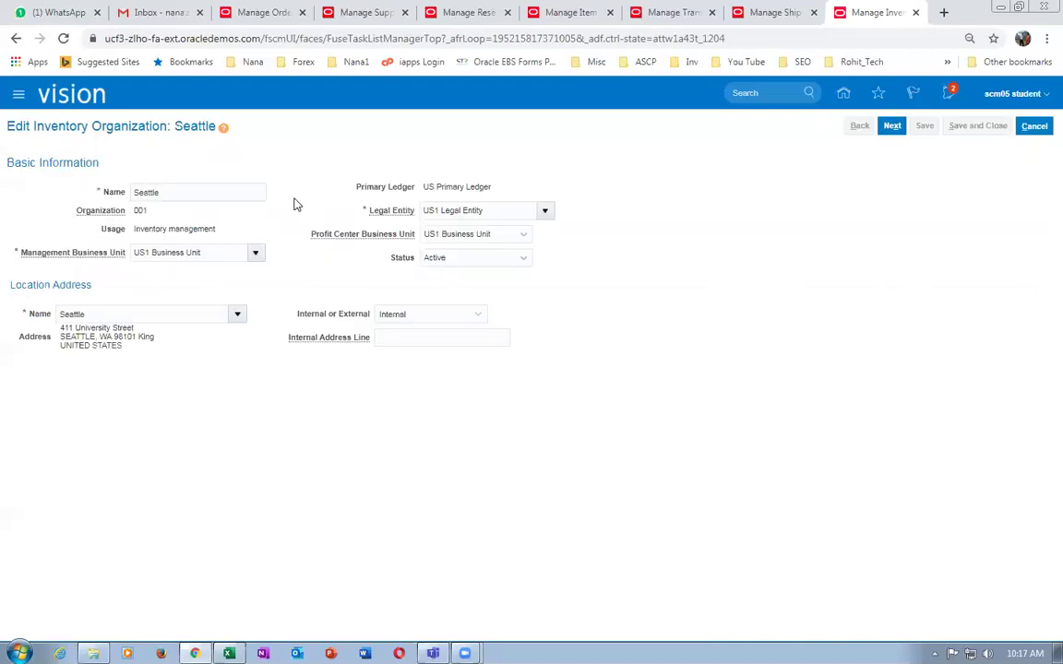
{"action": "left_click", "coordinate": [892, 127]}
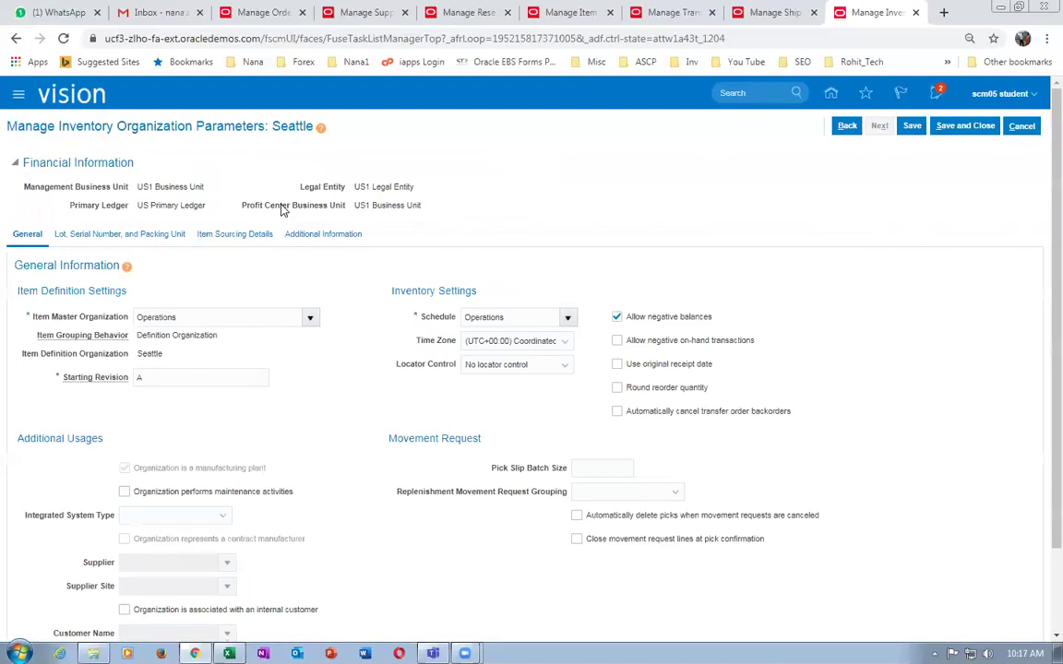
{"action": "left_click", "coordinate": [235, 237]}
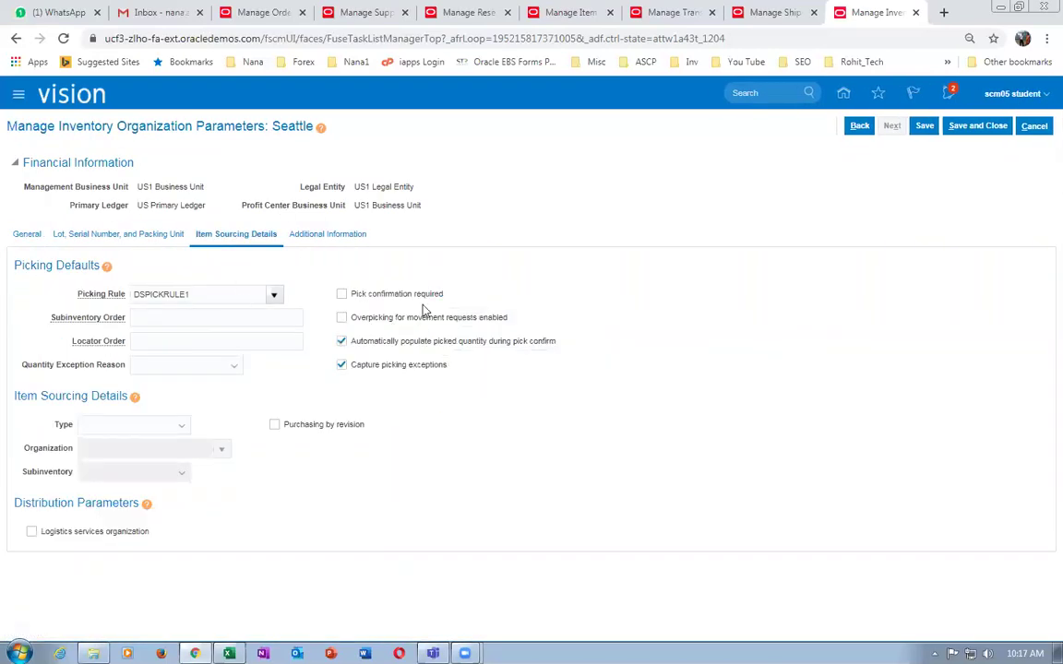
{"action": "left_click", "coordinate": [342, 296]}
{"action": "left_click", "coordinate": [341, 295]}
{"action": "left_click", "coordinate": [1035, 127]}
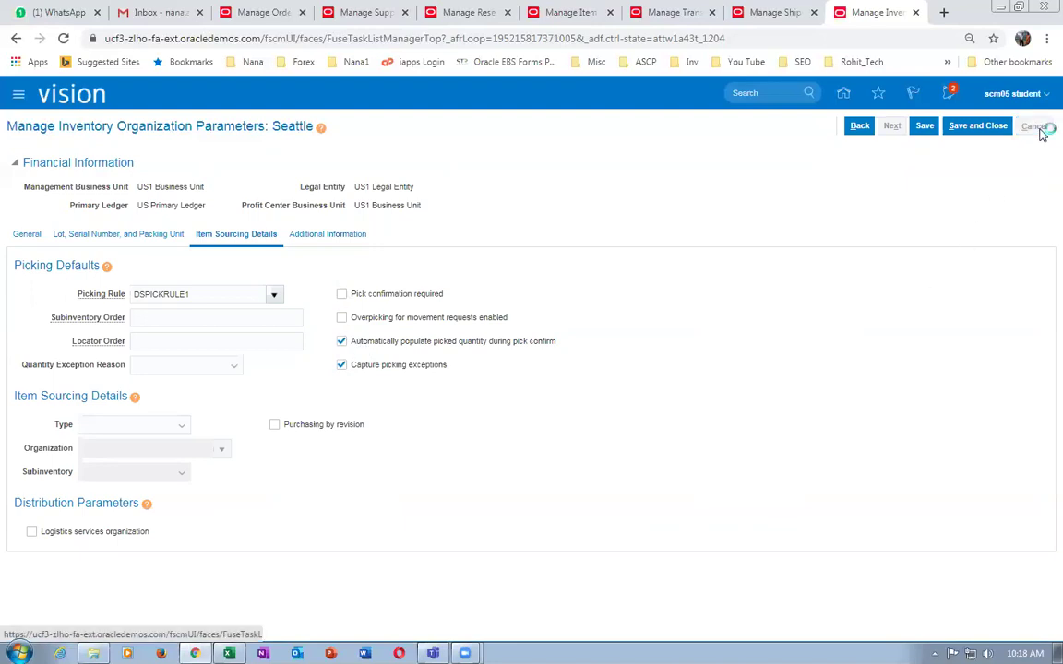
{"action": "left_click", "coordinate": [1037, 128]}
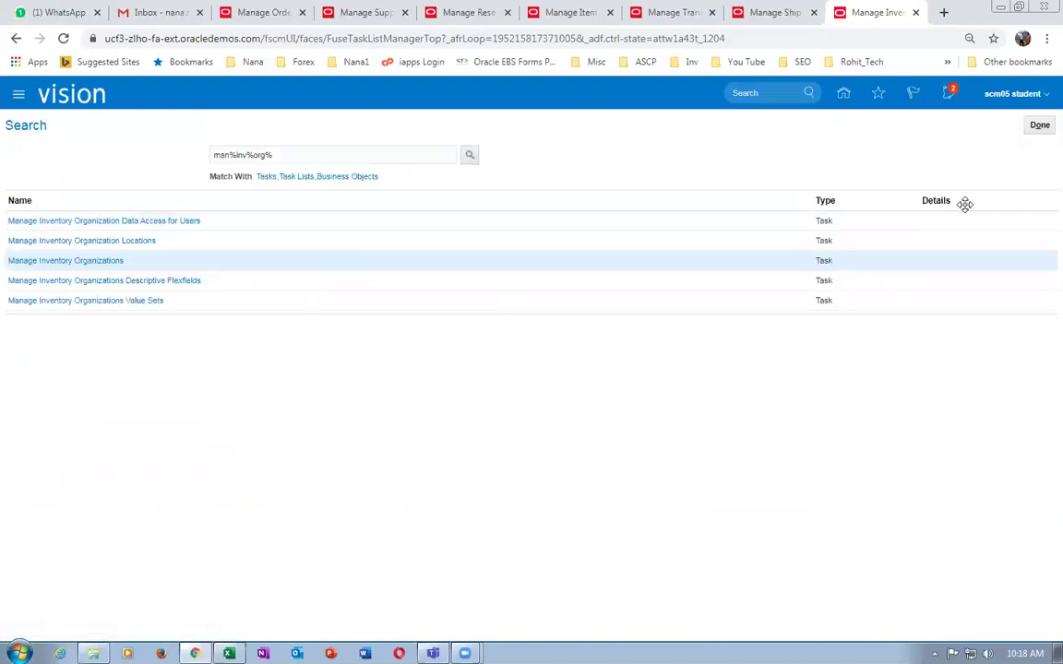
{"action": "left_click", "coordinate": [1033, 126]}
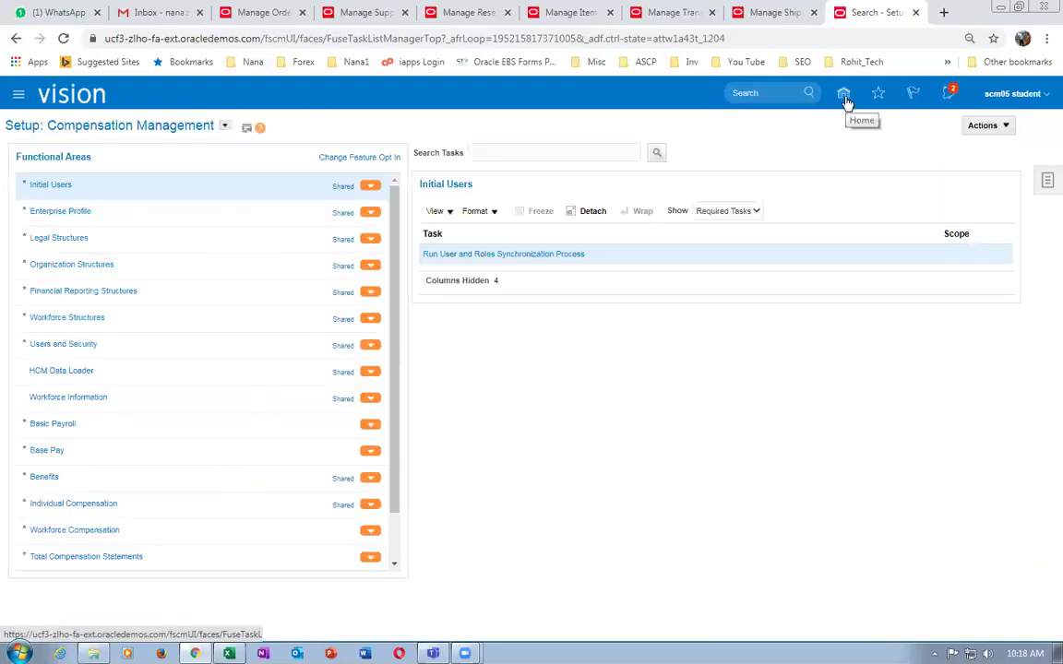
Step: Go to Inventory Management under Supply Chain Execution and bring up the Create Pick Wave page for organization 001
{"action": "left_click", "coordinate": [844, 96]}
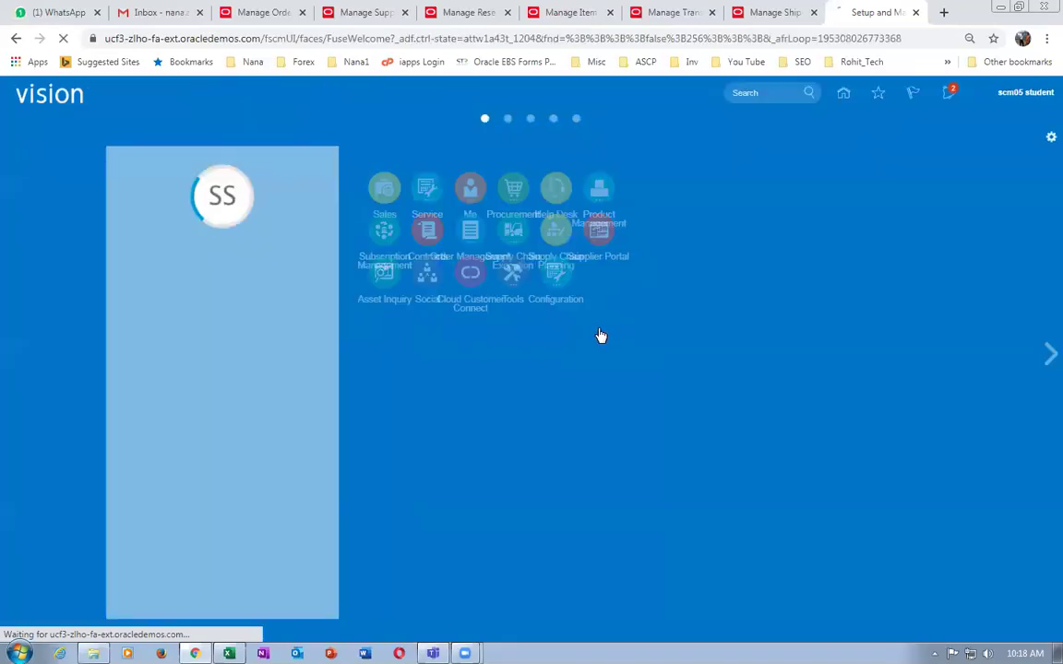
{"action": "left_click", "coordinate": [700, 293]}
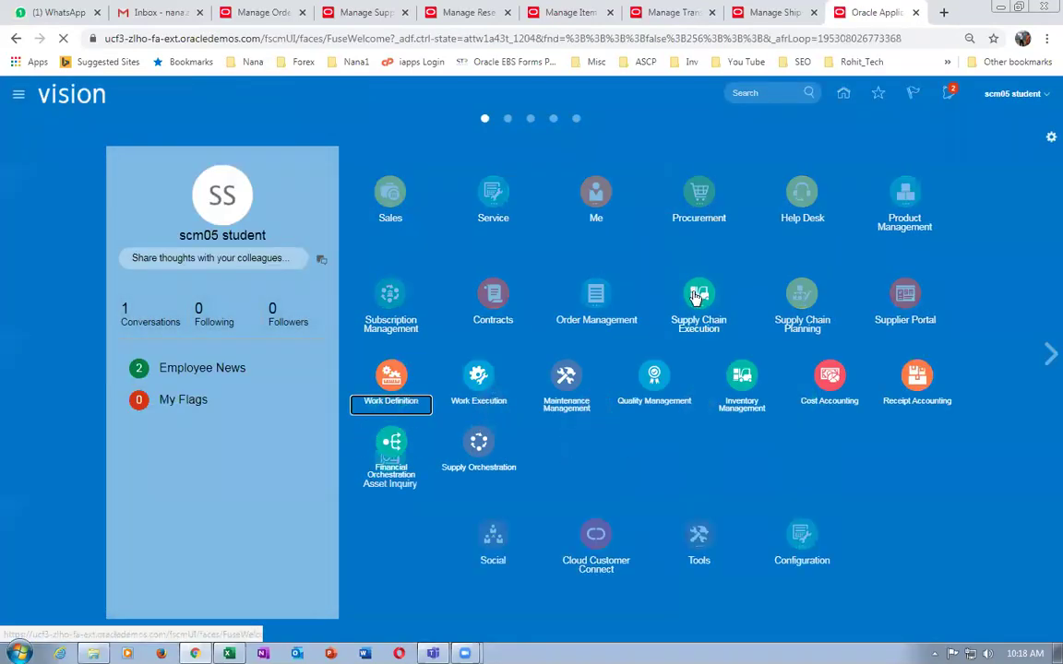
{"action": "left_click", "coordinate": [744, 376]}
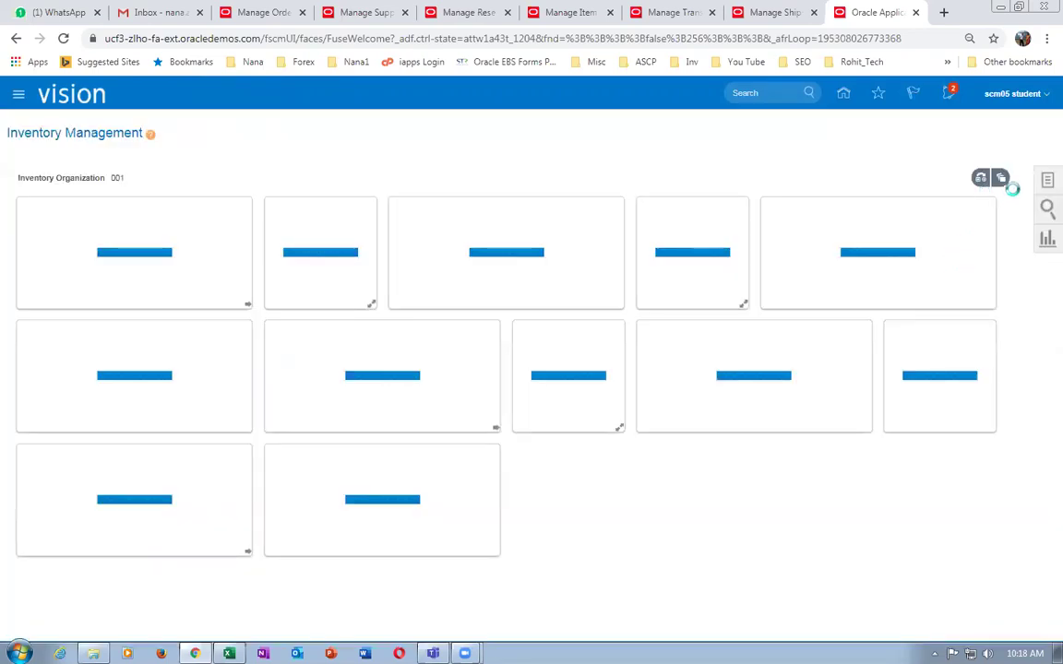
{"action": "left_click", "coordinate": [1045, 192]}
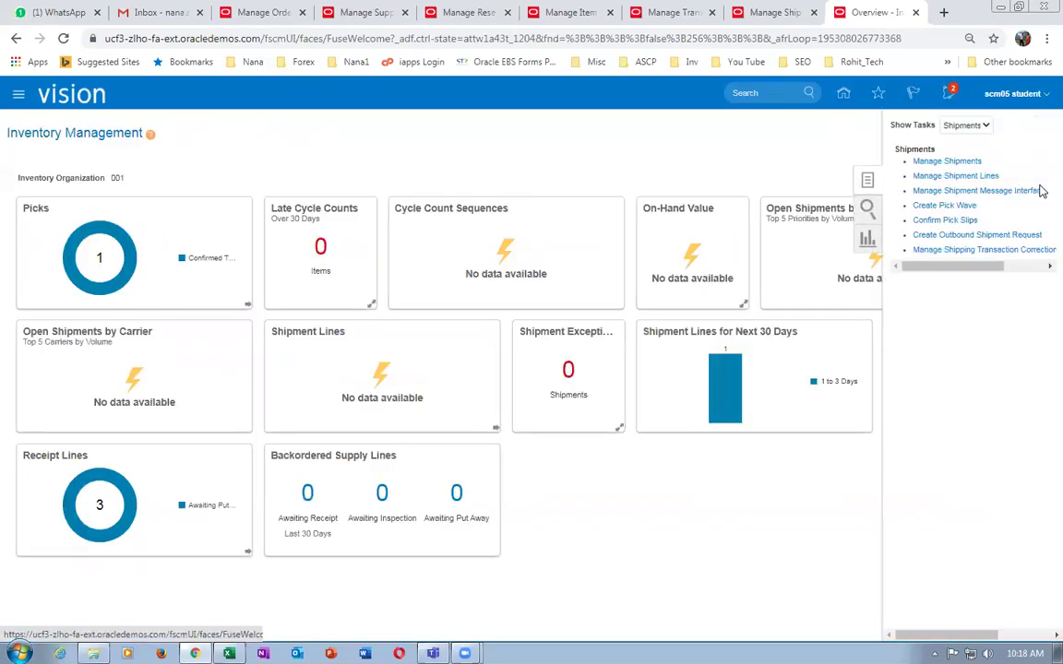
{"action": "left_click", "coordinate": [924, 178]}
{"action": "left_click", "coordinate": [945, 206]}
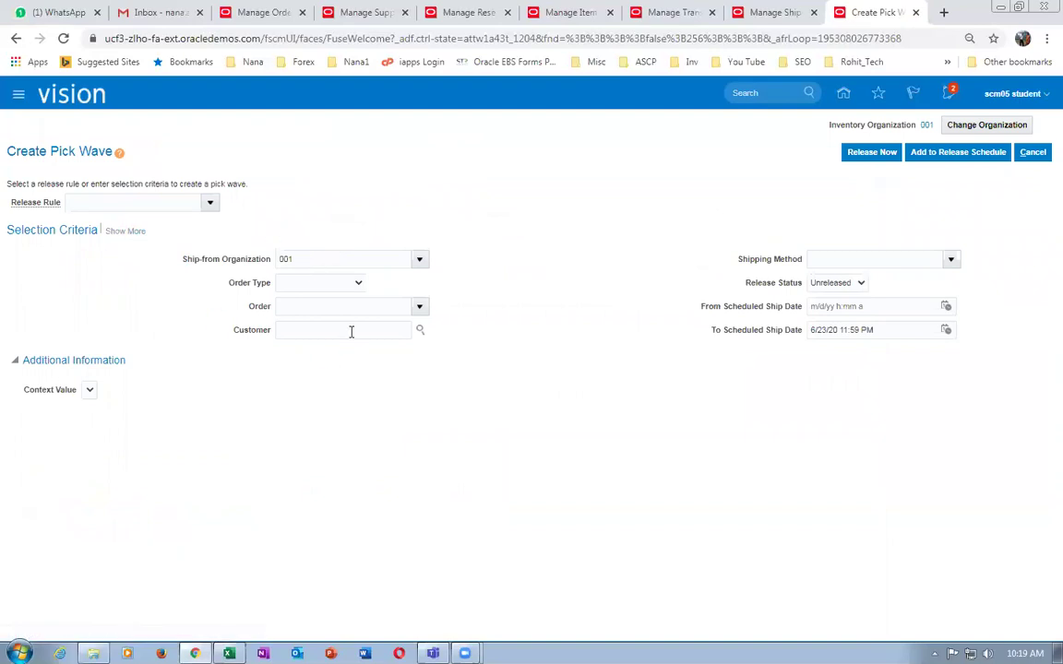
Step: Examine the full pick wave criteria and the Autoconfirm picks option, then cancel the pick wave and close its browser tab
{"action": "scroll", "coordinate": [484, 385], "scroll_direction": "down", "scroll_amount": 3}
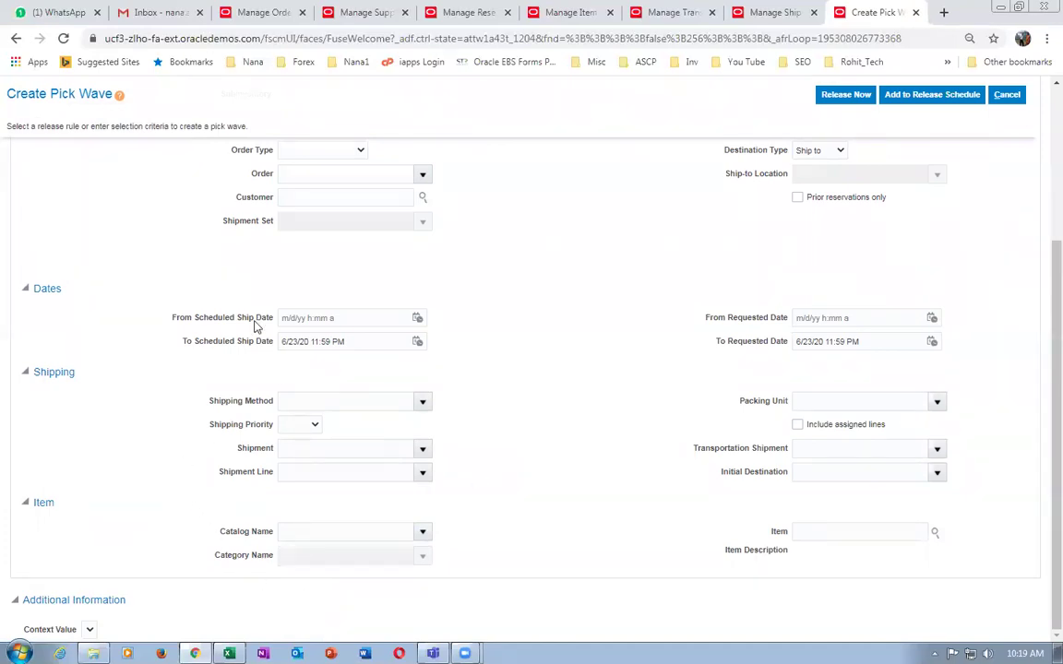
{"action": "scroll", "coordinate": [507, 467], "scroll_direction": "up", "scroll_amount": 5}
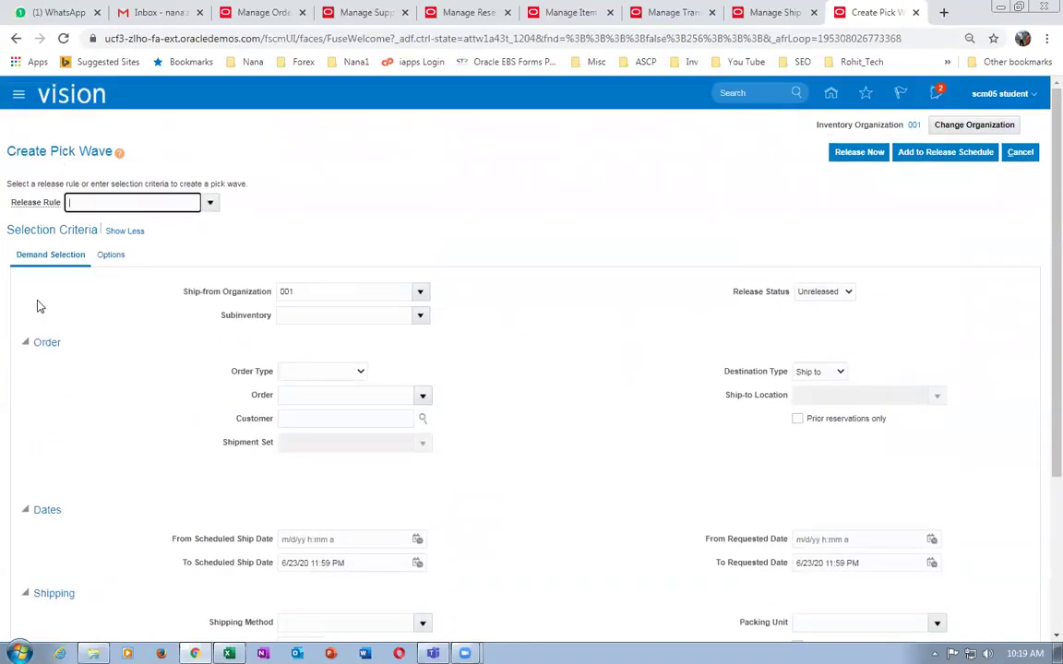
{"action": "left_click", "coordinate": [114, 258]}
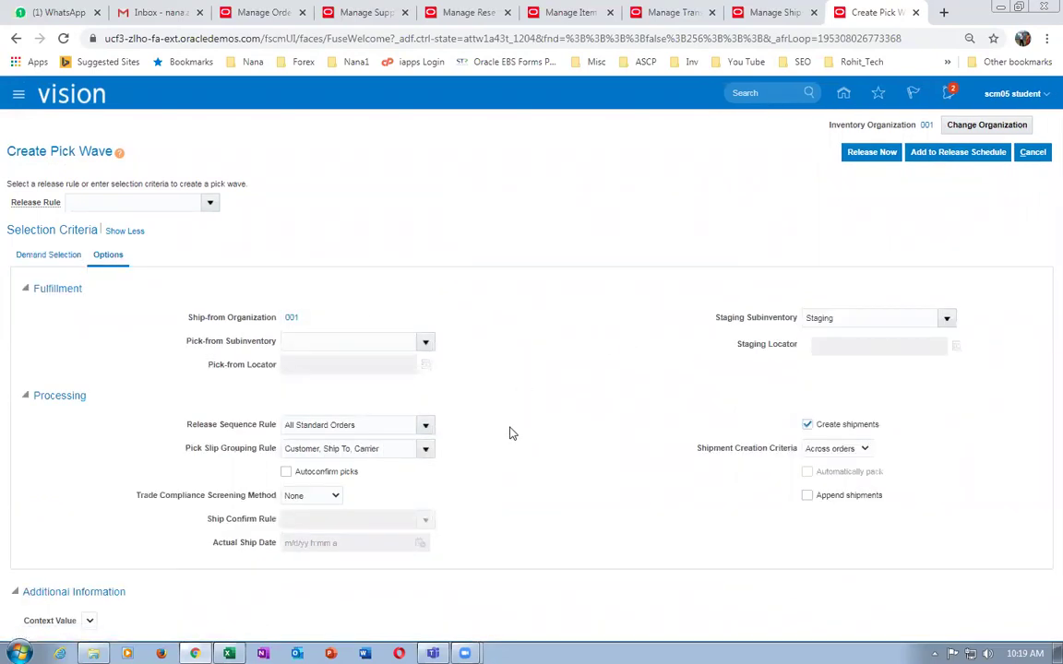
{"action": "left_click", "coordinate": [286, 471]}
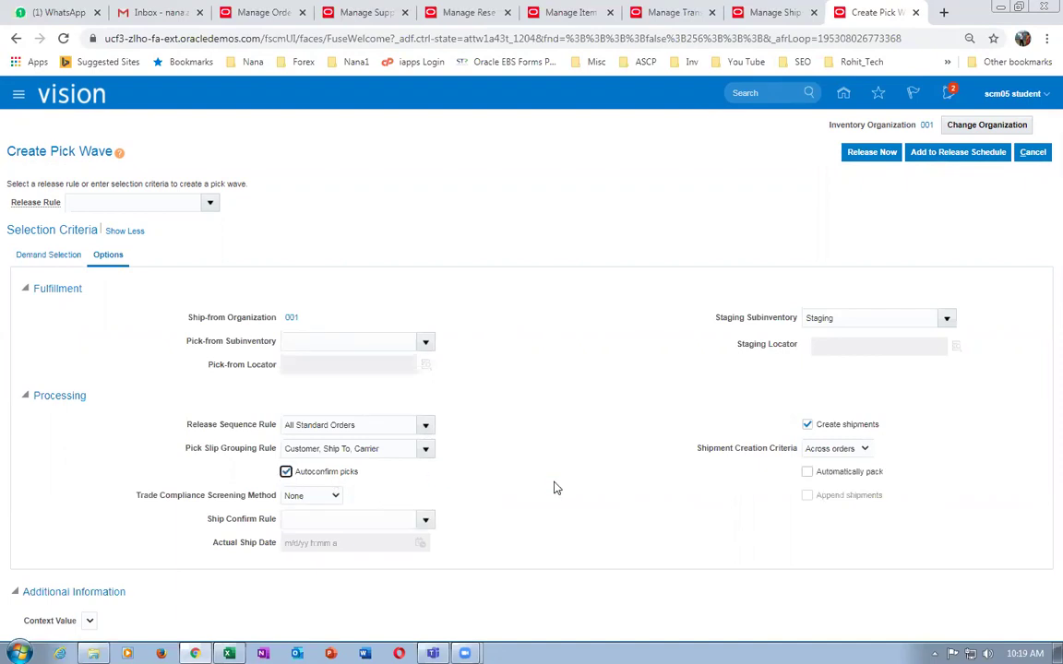
{"action": "left_click", "coordinate": [286, 472]}
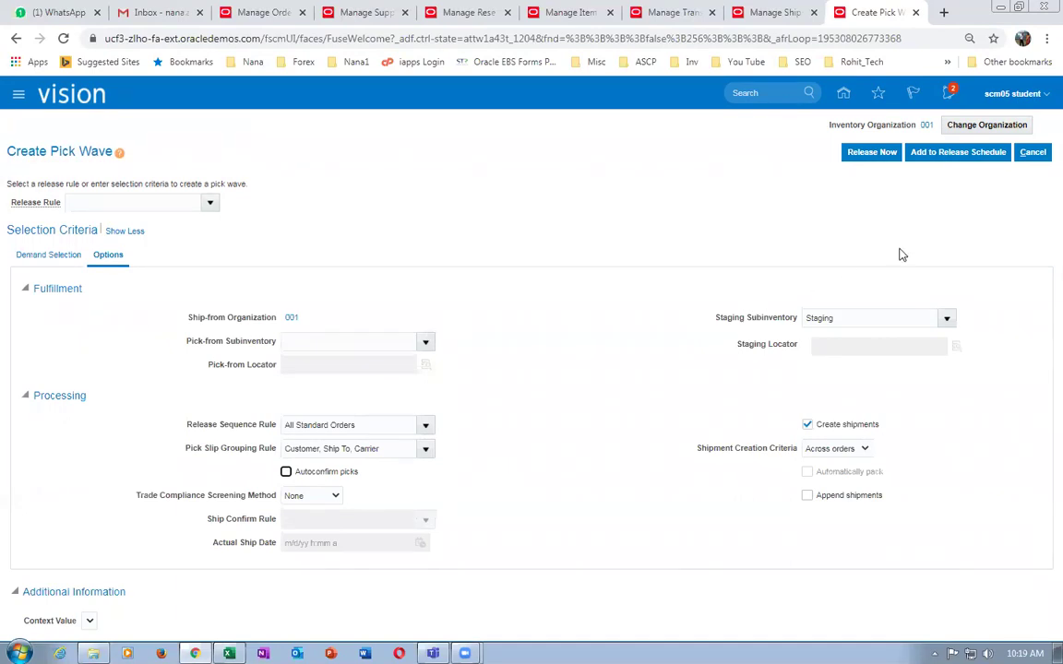
{"action": "left_click", "coordinate": [1032, 152]}
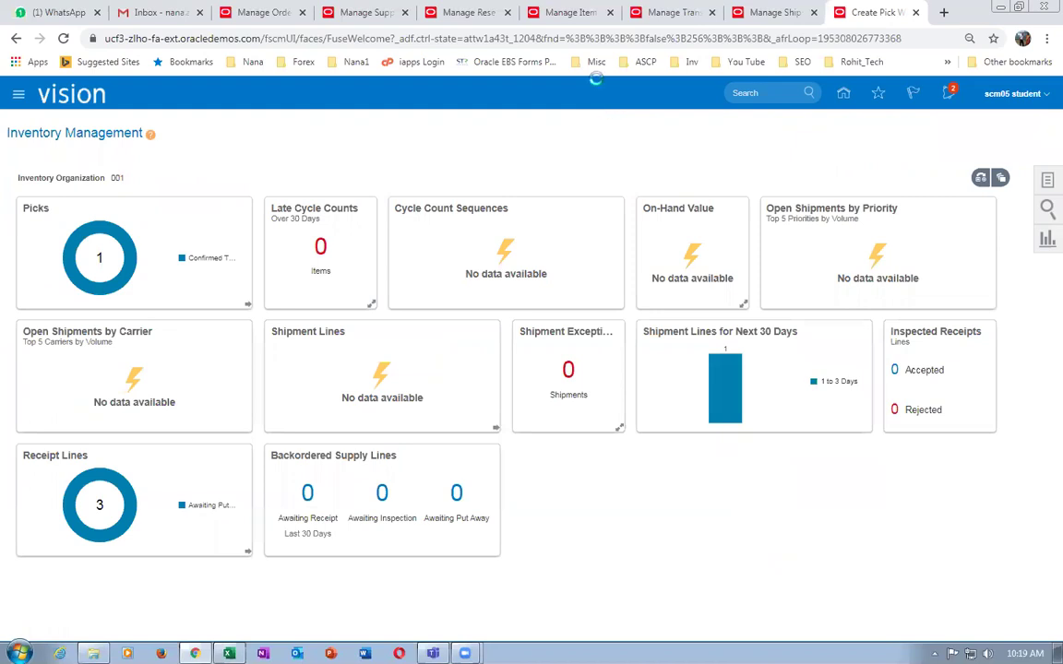
{"action": "left_click", "coordinate": [915, 12]}
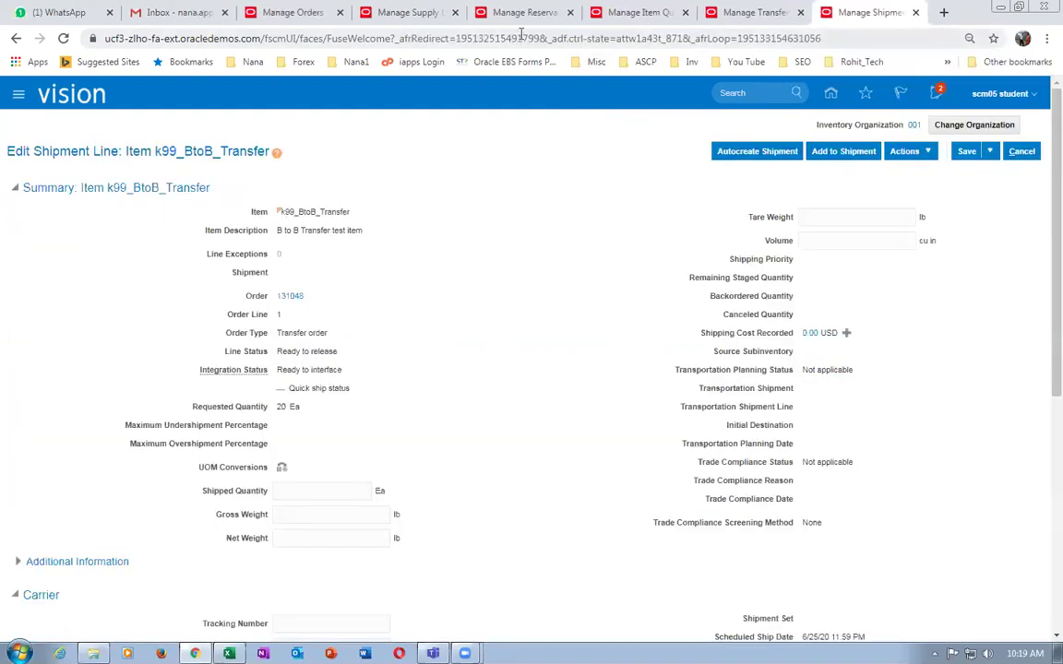
Step: Check the transfer order's shipments and receipts, and return to the k99_BtoB_Transfer shipment line
{"action": "left_click", "coordinate": [623, 14]}
{"action": "left_click", "coordinate": [736, 12]}
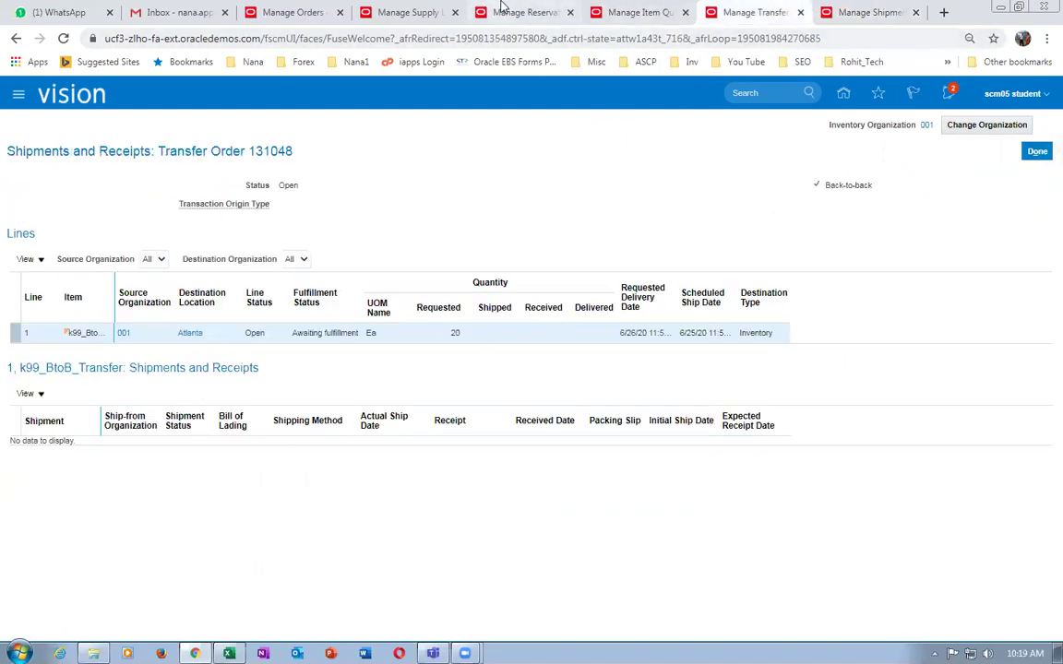
{"action": "left_click", "coordinate": [867, 13]}
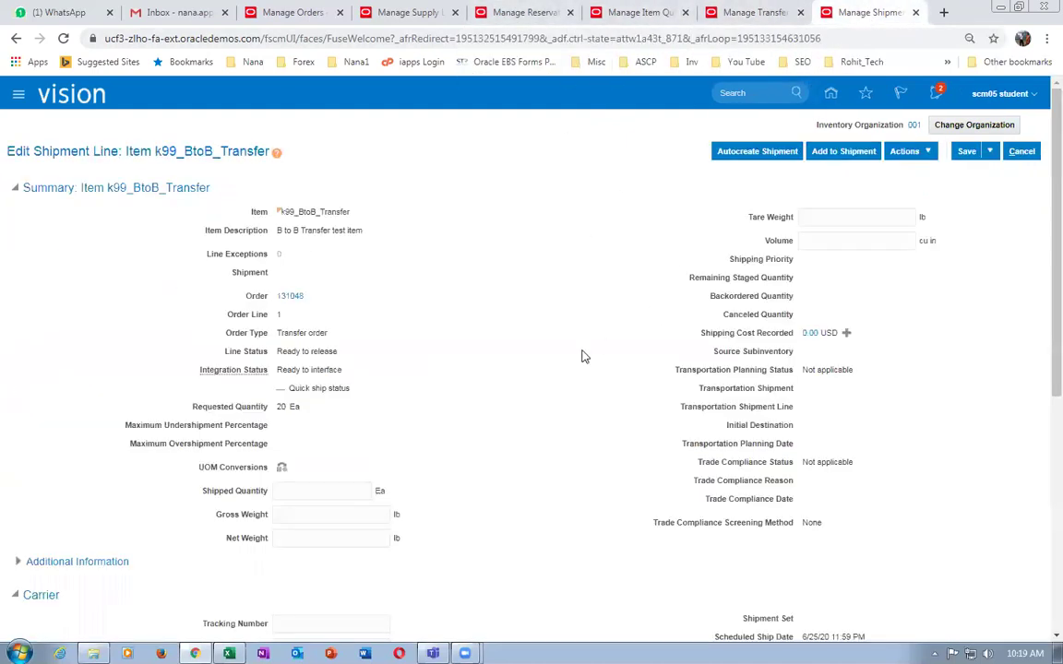
Step: Save and close the k99_BtoB_Transfer shipment line, check its line status in the list, and open its shipment
{"action": "left_click", "coordinate": [989, 151]}
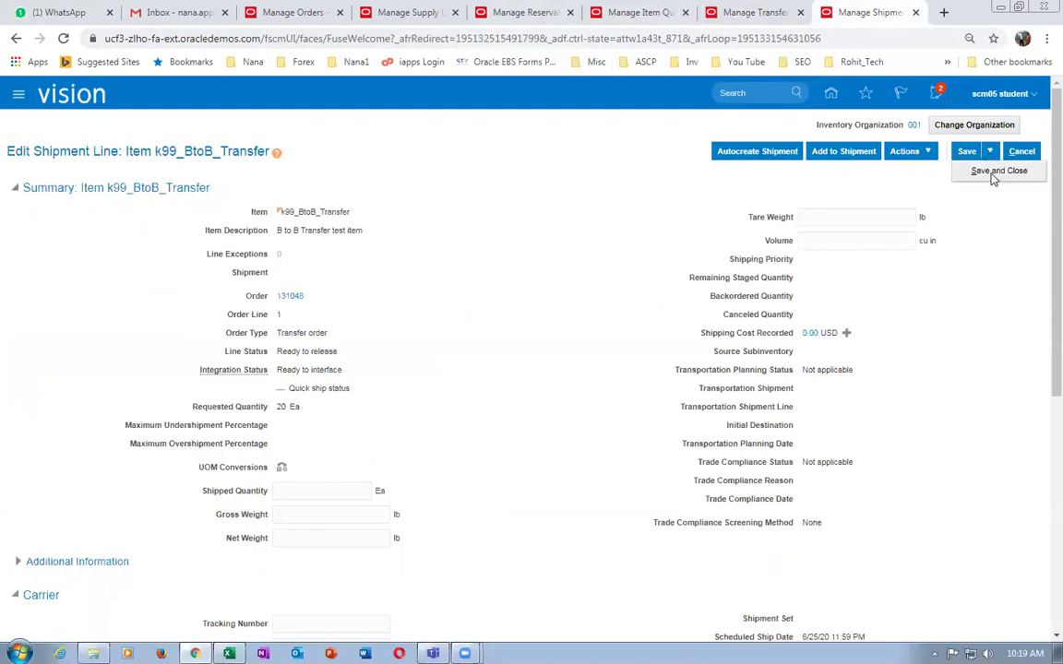
{"action": "left_click", "coordinate": [994, 172]}
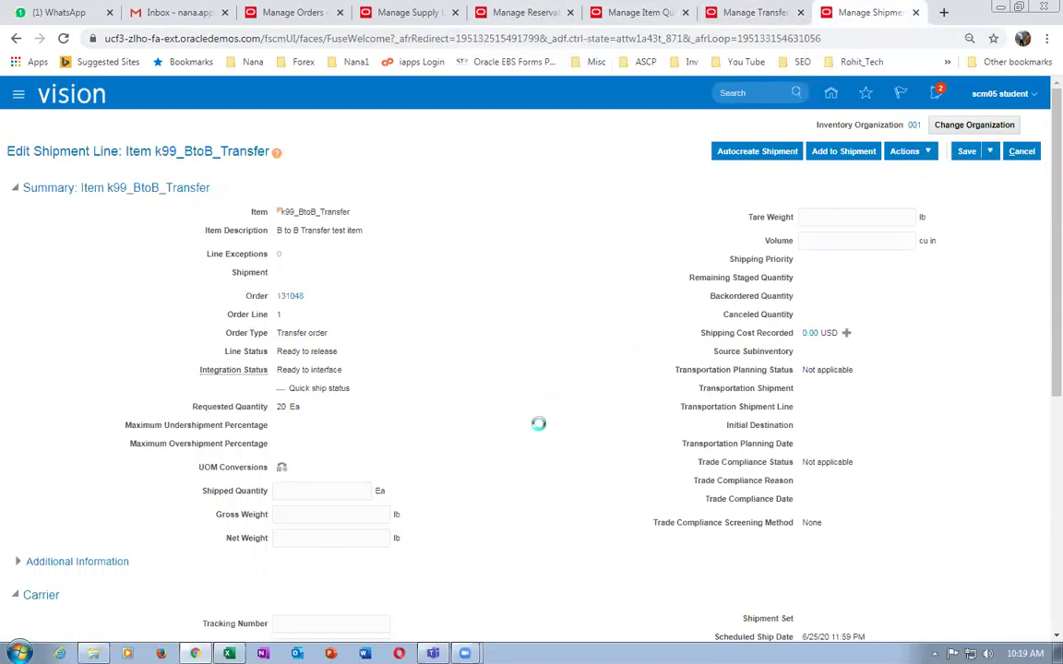
{"action": "left_click", "coordinate": [313, 389]}
{"action": "scroll", "coordinate": [351, 402], "scroll_direction": "right", "scroll_amount": 1}
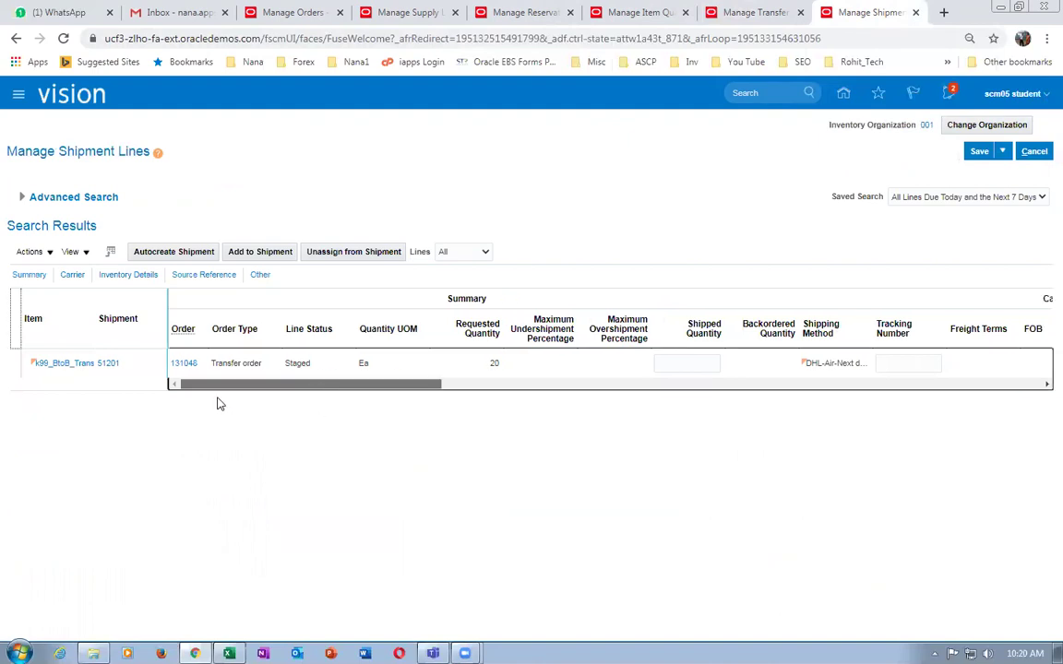
{"action": "scroll", "coordinate": [218, 403], "scroll_direction": "left", "scroll_amount": 1}
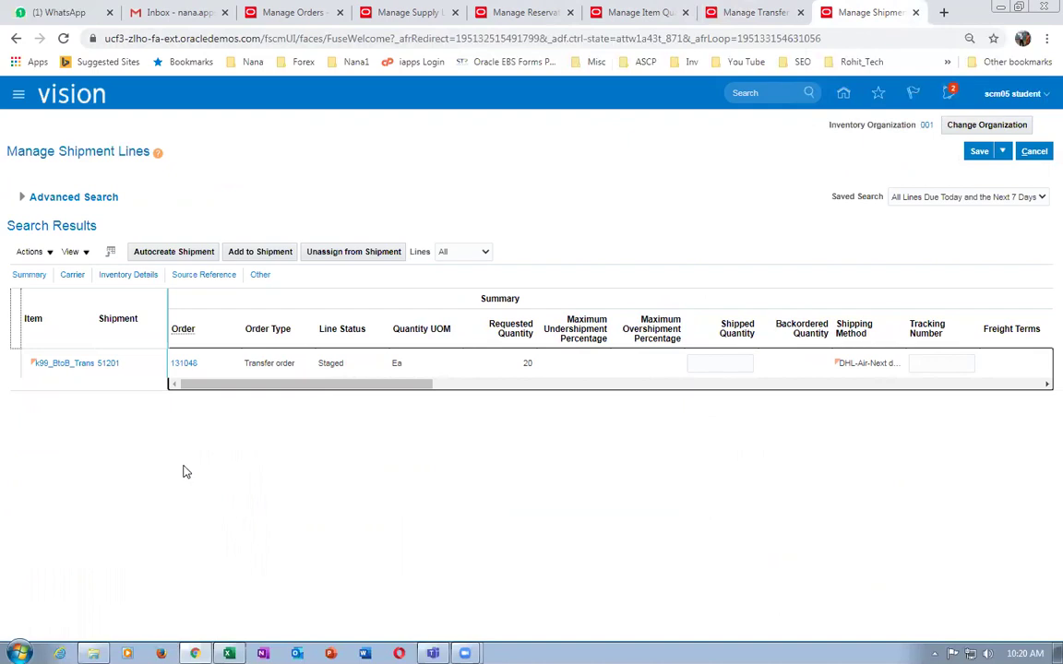
{"action": "left_click", "coordinate": [104, 365]}
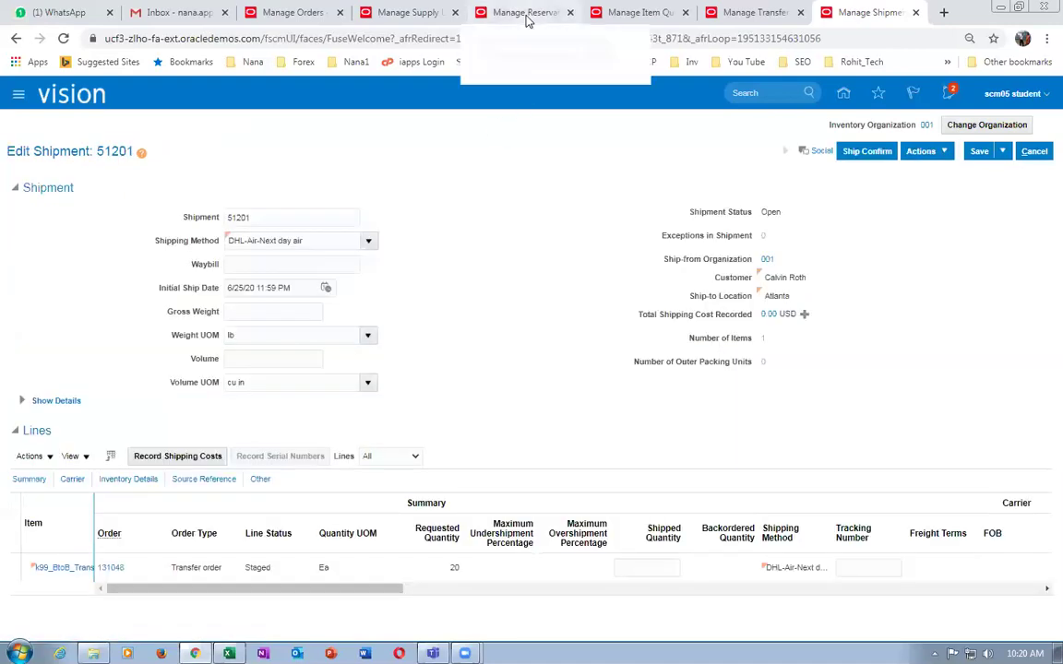
Step: Look at the k99_BtoB_Transfer item quantities and refresh the supply order details
{"action": "left_click", "coordinate": [624, 18]}
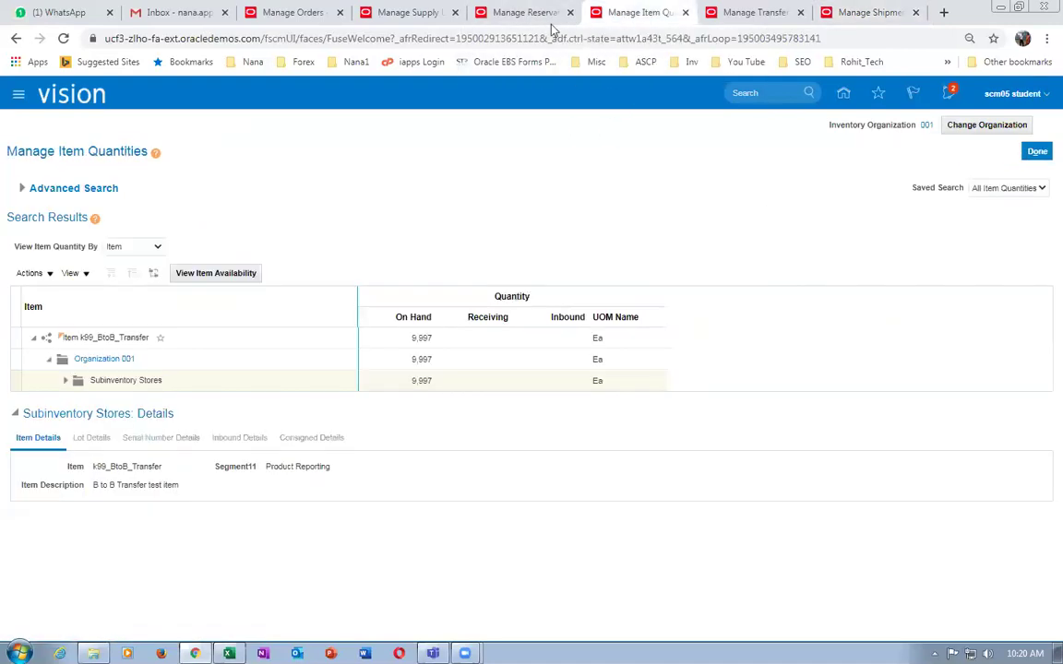
{"action": "left_click", "coordinate": [413, 18]}
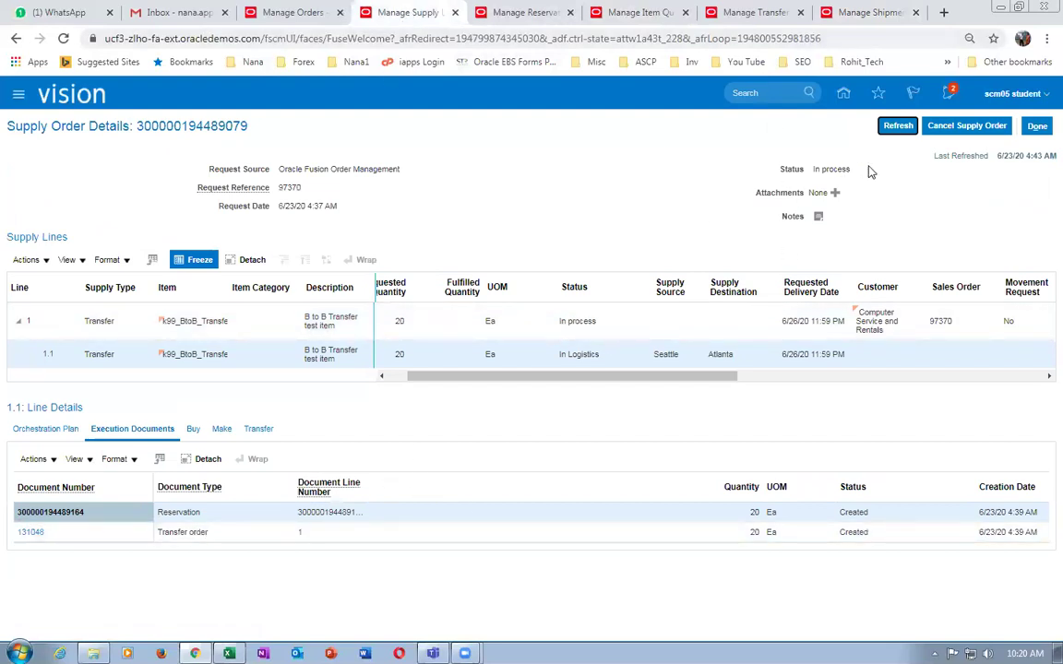
{"action": "left_click", "coordinate": [897, 126]}
Step: Rerun the reservations and picks search for item k99_BtoB_Transfer
{"action": "left_click", "coordinate": [527, 14]}
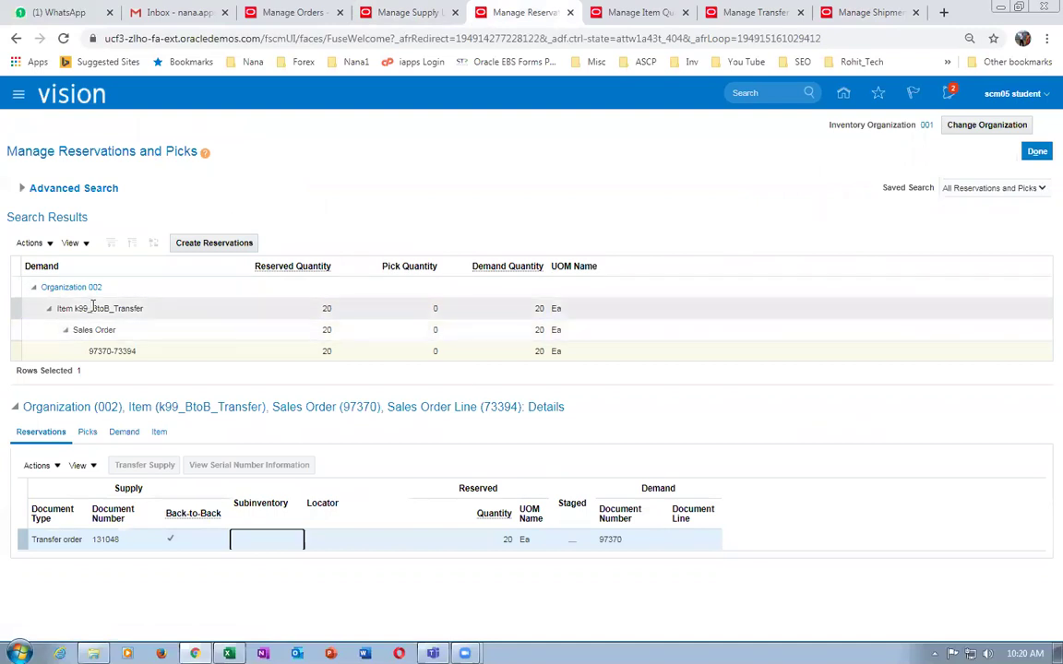
{"action": "left_click", "coordinate": [22, 188]}
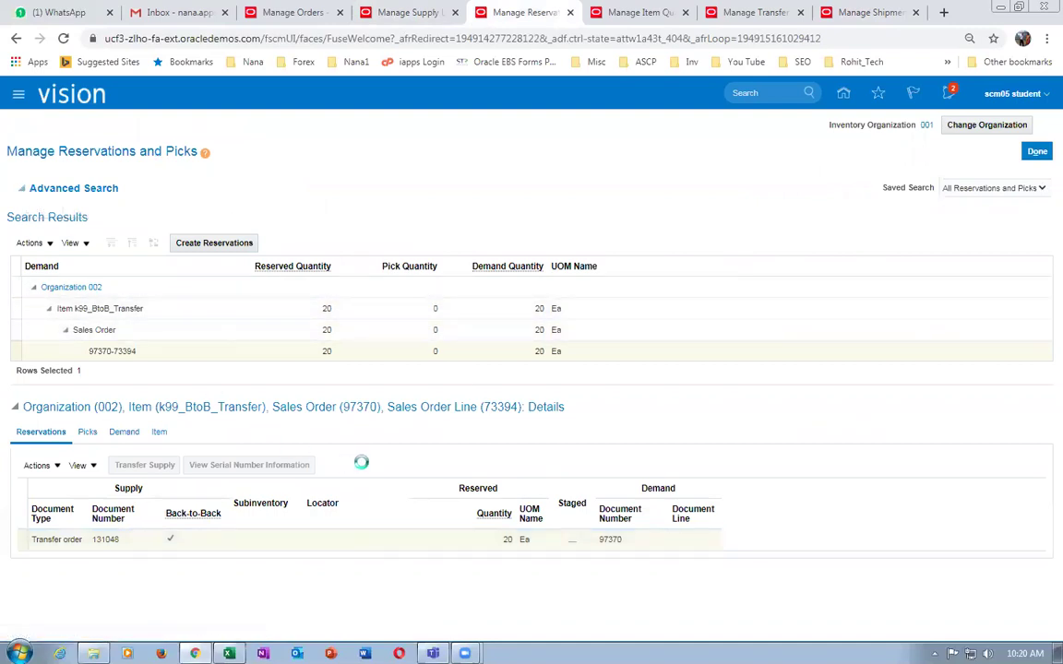
{"action": "left_click", "coordinate": [819, 320]}
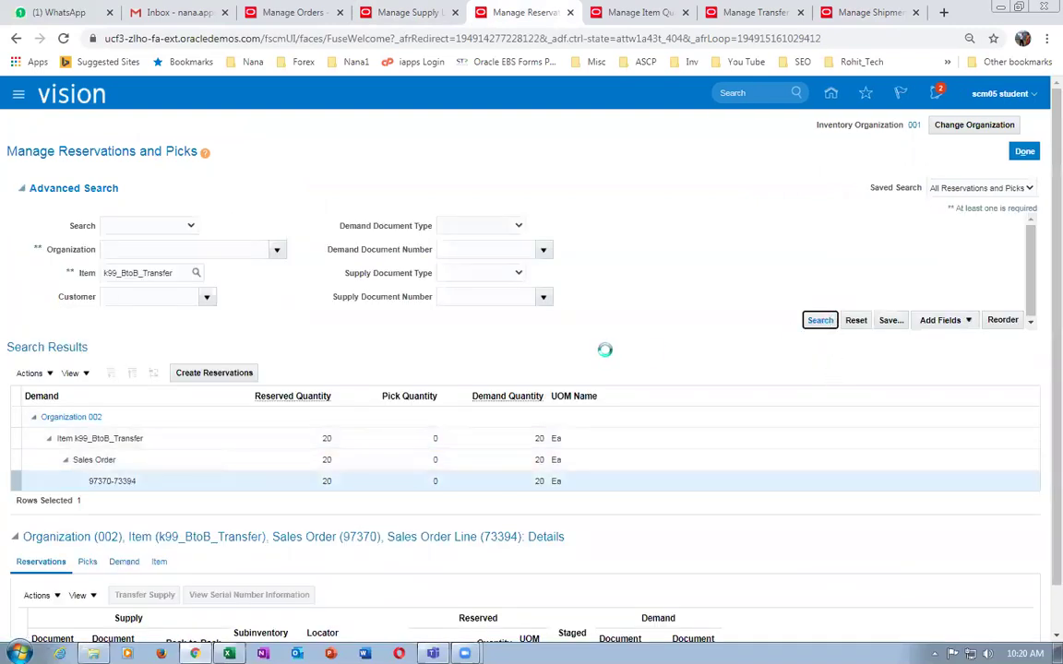
{"action": "left_click", "coordinate": [600, 351]}
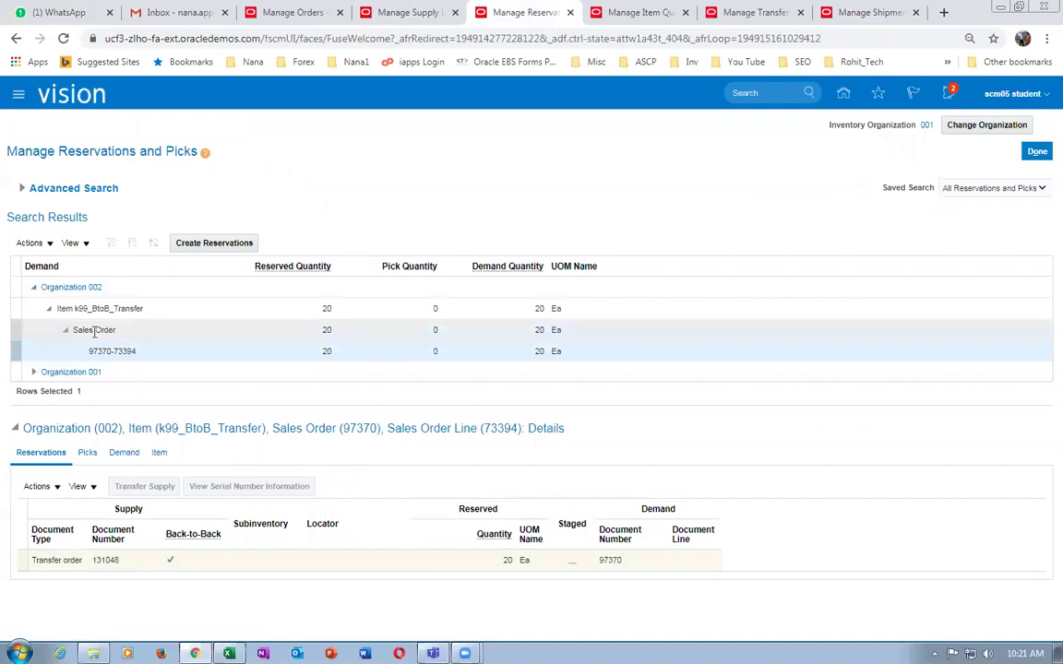
Step: Check the sales order's transfer reservation, rerun the k99_BtoB_Transfer item quantities search, and inspect the Staging subinventory's on-hand quantity
{"action": "left_click", "coordinate": [380, 561]}
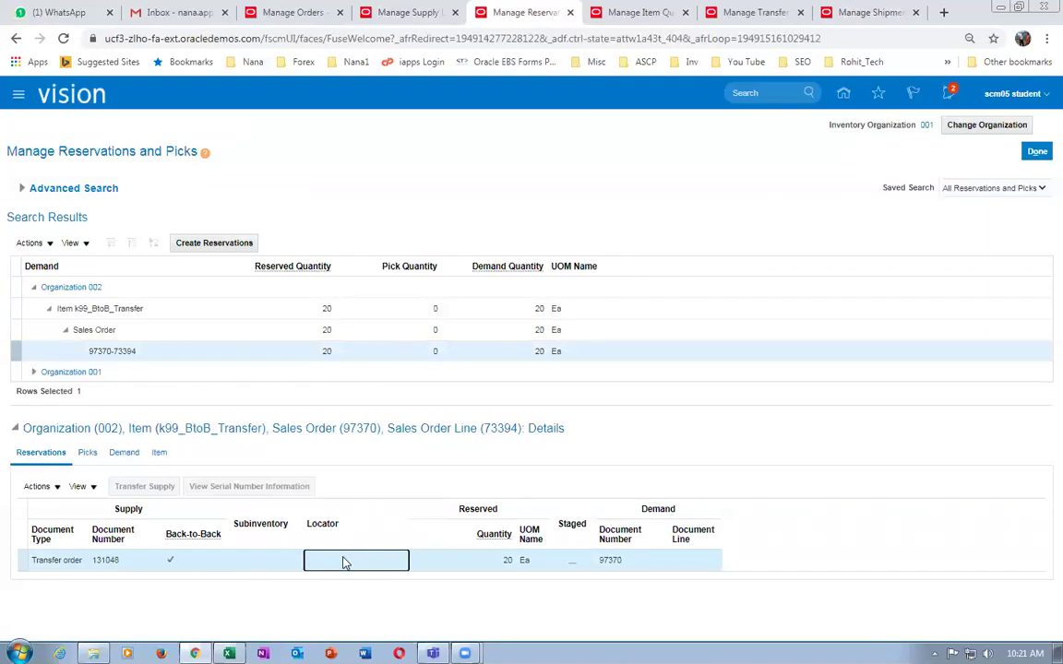
{"action": "left_click", "coordinate": [634, 13]}
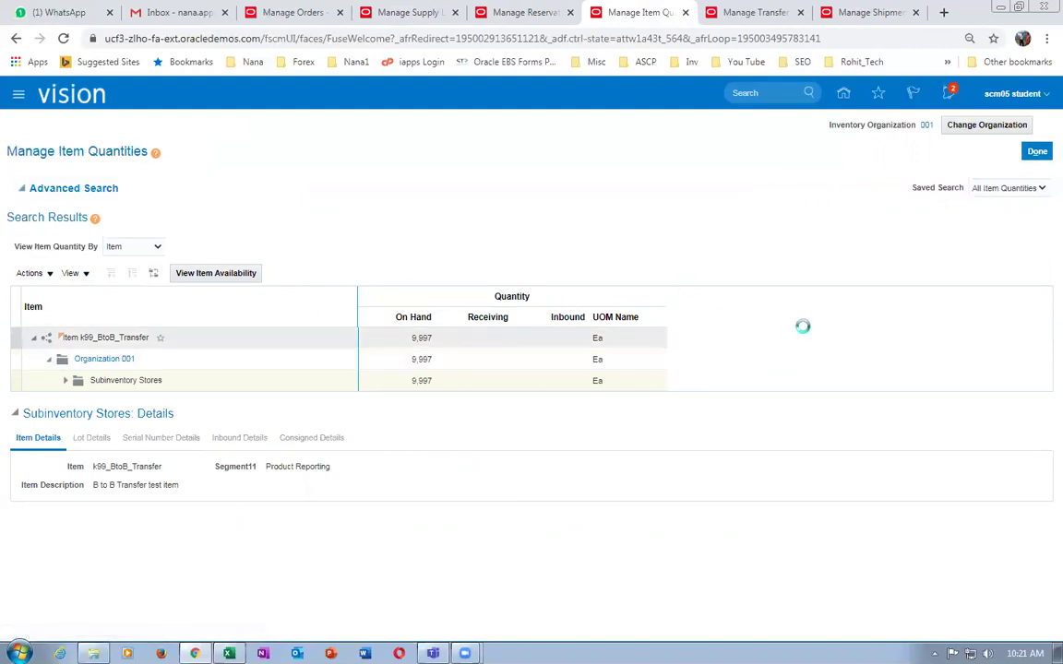
{"action": "left_click", "coordinate": [830, 323]}
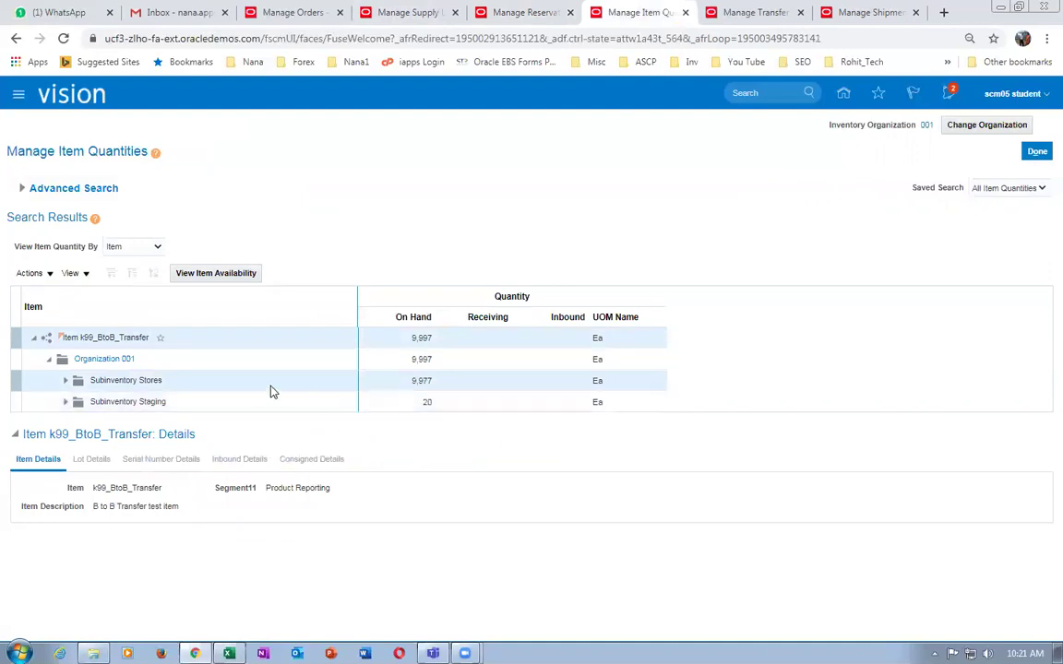
{"action": "left_click", "coordinate": [215, 399]}
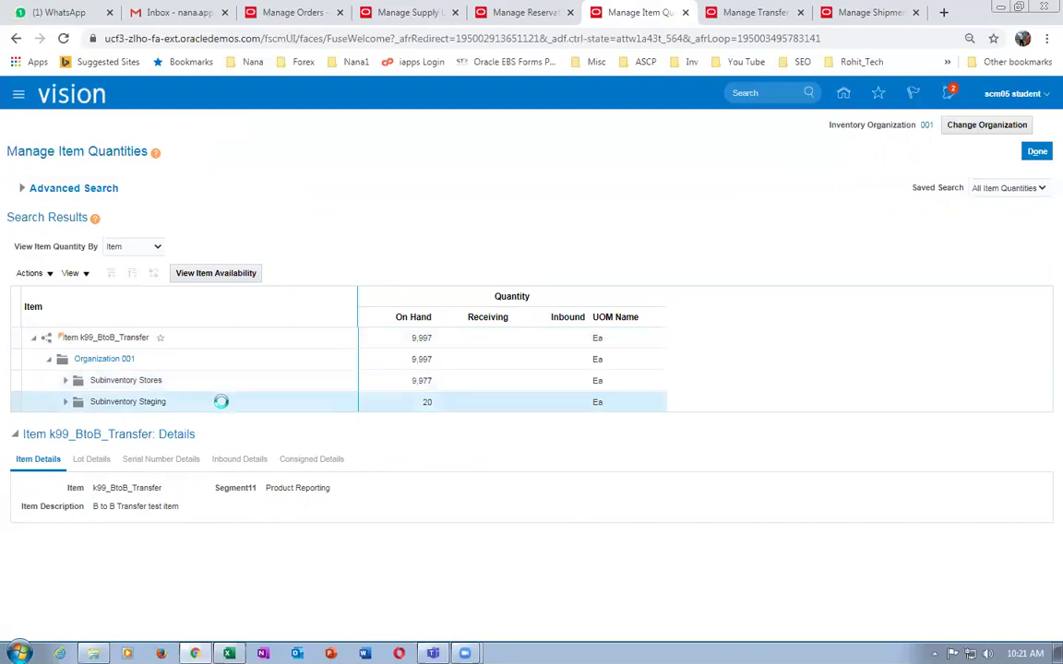
{"action": "left_click", "coordinate": [402, 403]}
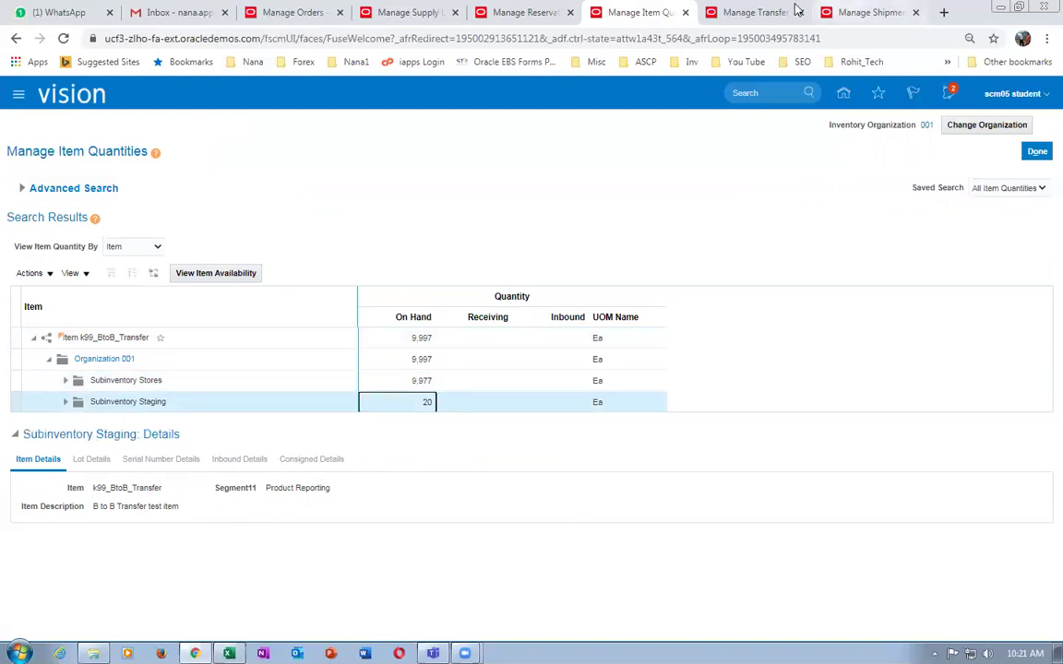
Step: Close and reopen the transfer order's shipments and receipts to check the k99_BtoB_Transfer line's shipment
{"action": "left_click", "coordinate": [754, 13]}
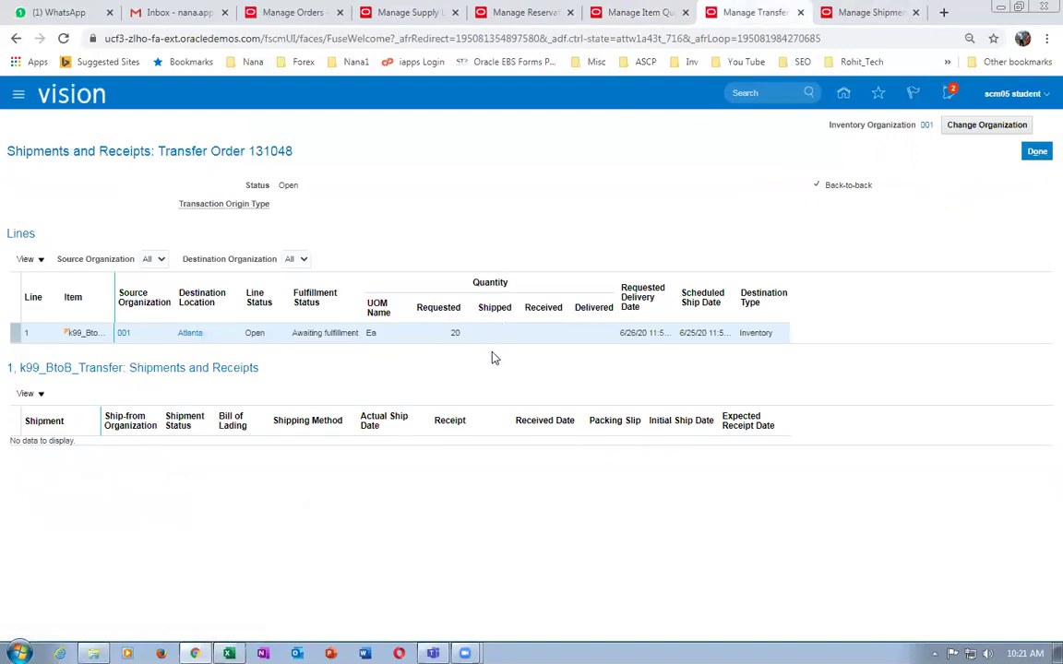
{"action": "left_click", "coordinate": [1036, 150]}
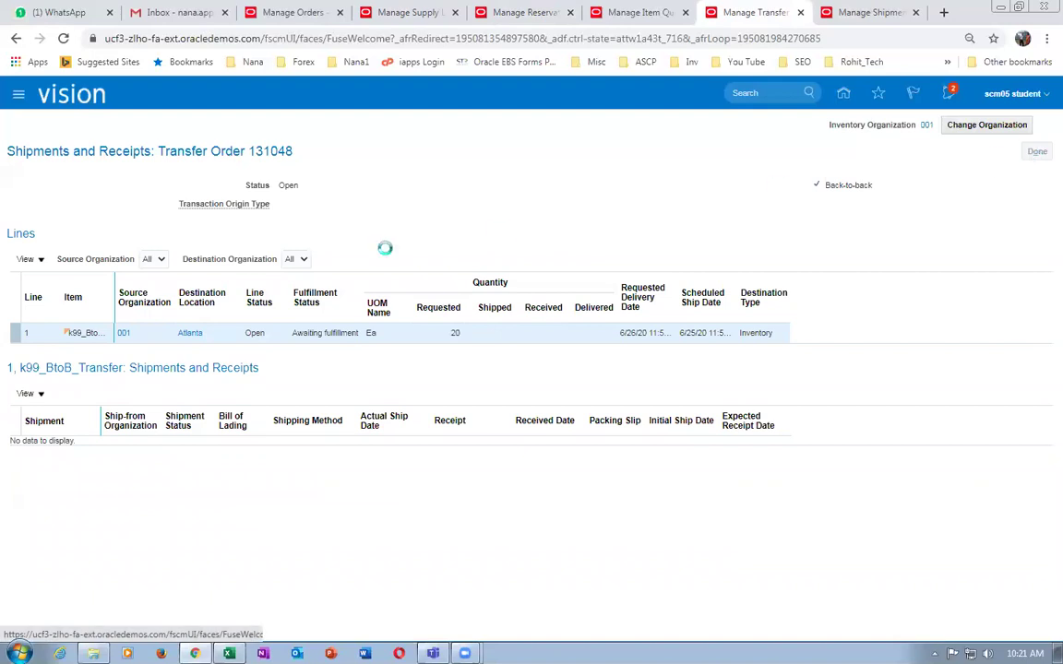
{"action": "left_click", "coordinate": [14, 434]}
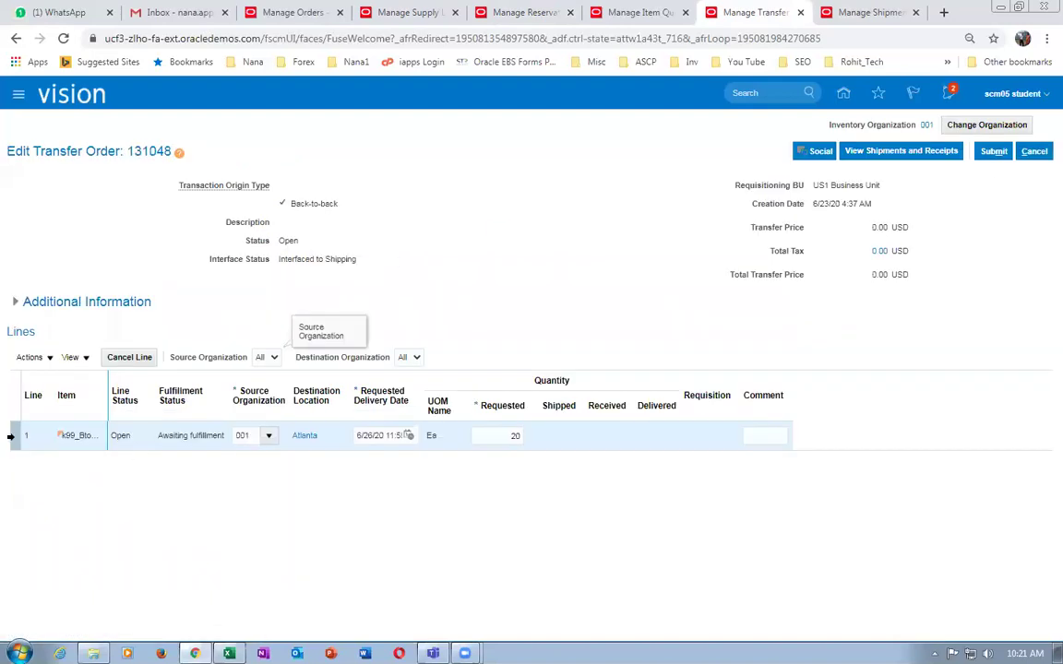
{"action": "left_click", "coordinate": [901, 152]}
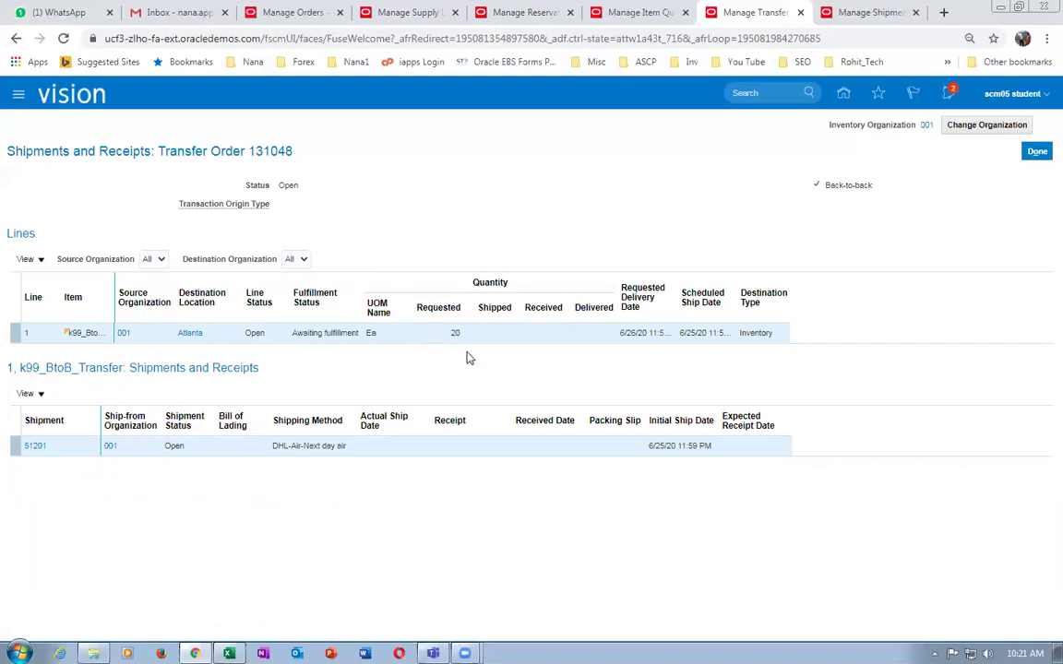
Step: Ship confirm the staged k99_BtoB_Transfer shipment and accept the undefined weight and volume warnings
{"action": "left_click", "coordinate": [820, 12]}
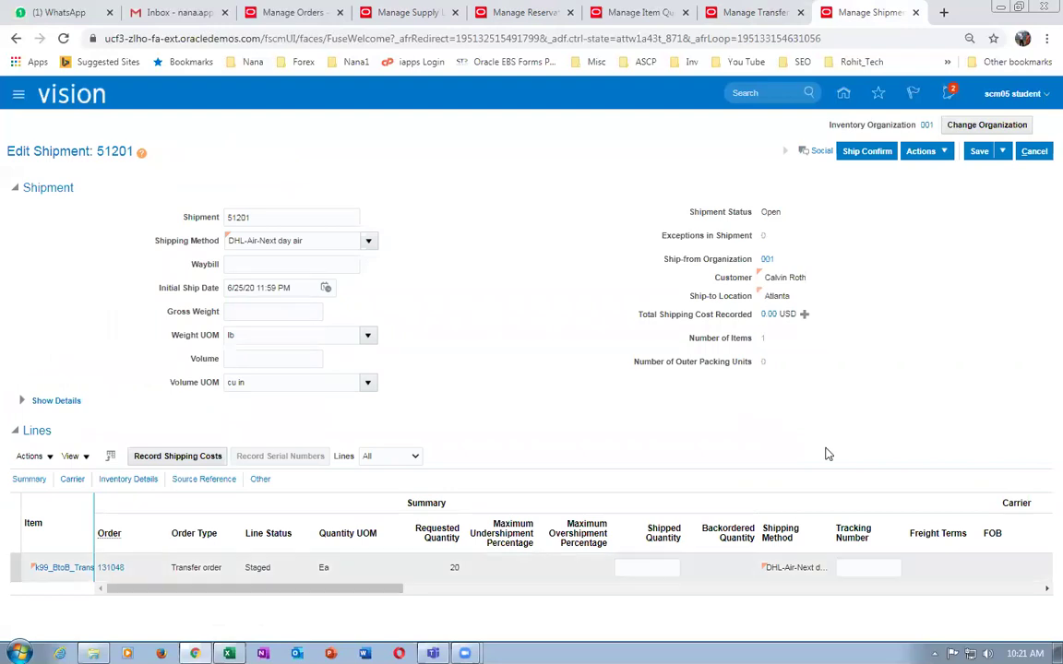
{"action": "left_click", "coordinate": [871, 153]}
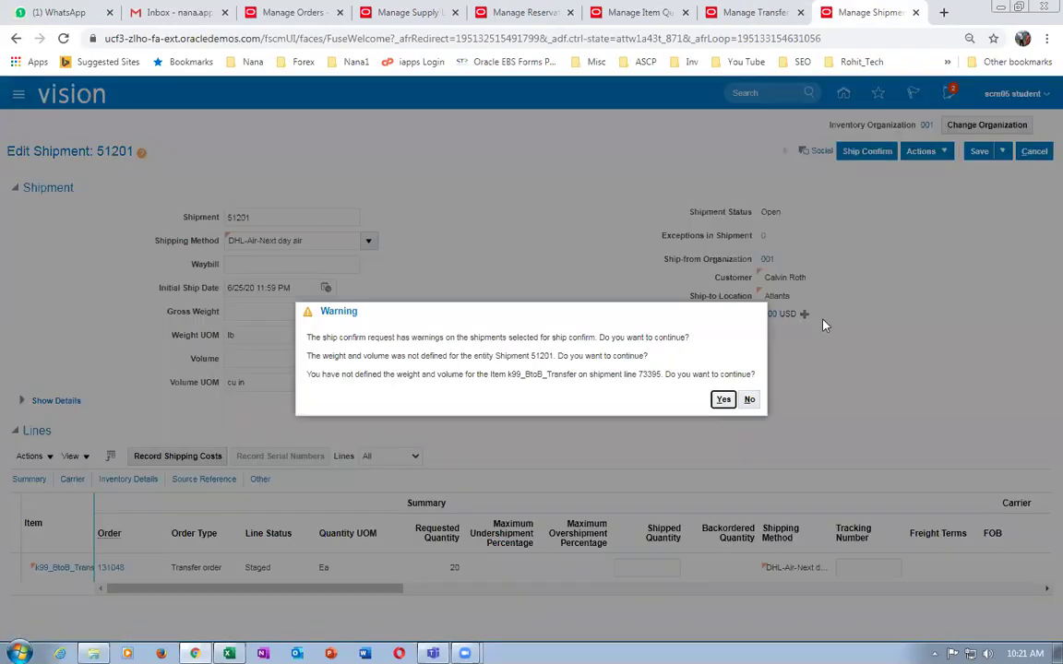
{"action": "left_click_drag", "start_coordinate": [408, 355], "coordinate": [470, 356]}
{"action": "left_click", "coordinate": [441, 384]}
{"action": "left_click_drag", "start_coordinate": [396, 374], "coordinate": [452, 374]}
{"action": "left_click", "coordinate": [724, 399]}
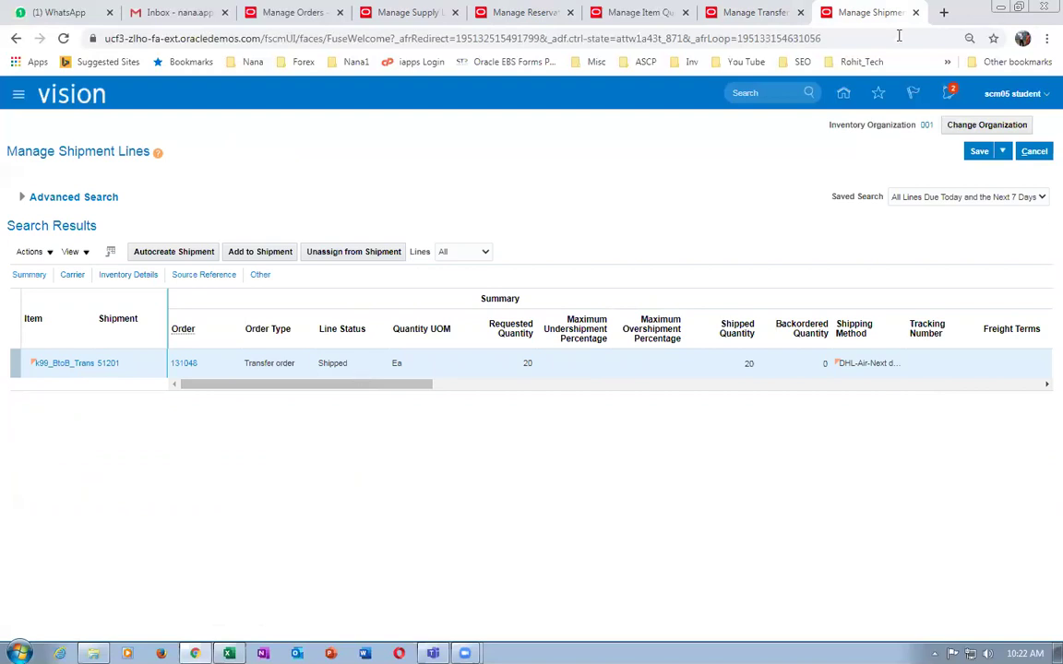
Step: Open Scheduled Processes in a duplicate browser tab, enlarge the process list, and refresh it to check the ship confirm jobs
{"action": "right_click", "coordinate": [875, 18]}
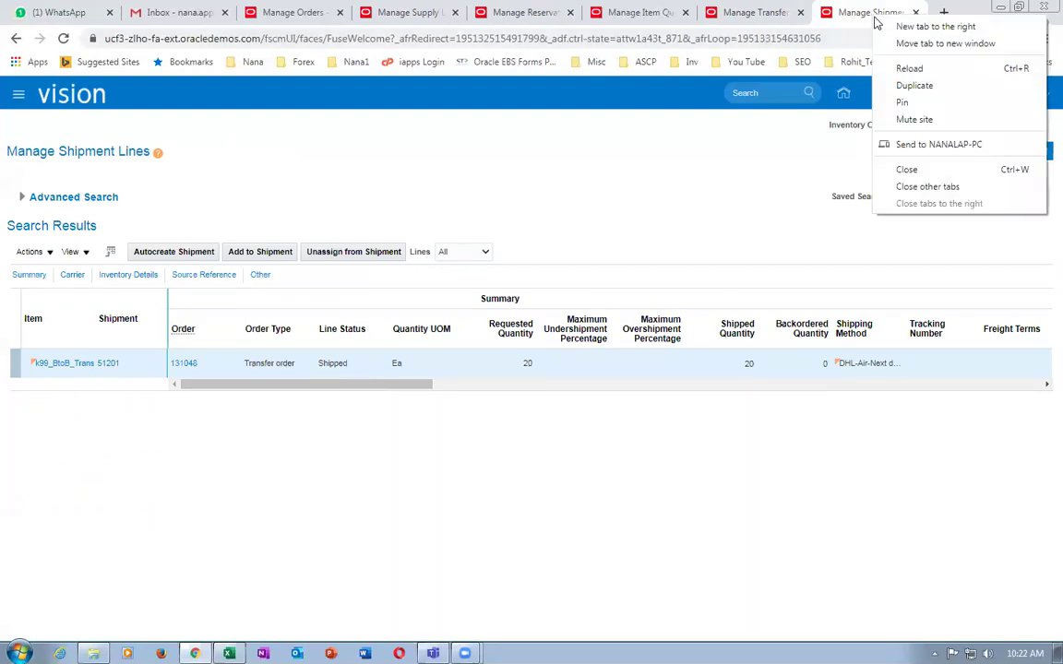
{"action": "left_click", "coordinate": [903, 83]}
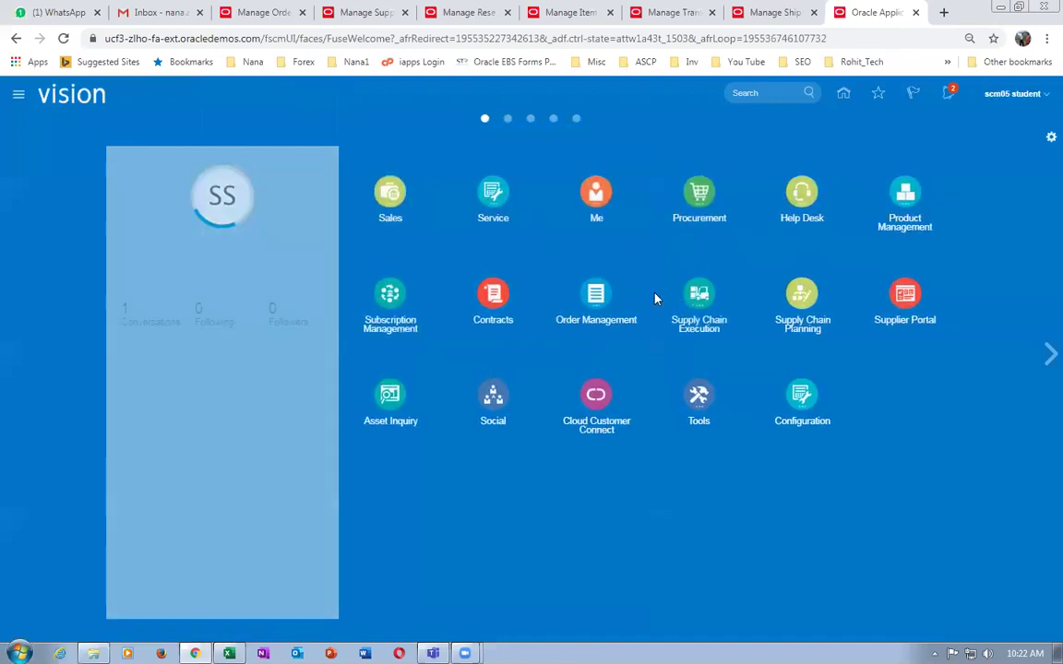
{"action": "left_click", "coordinate": [698, 409]}
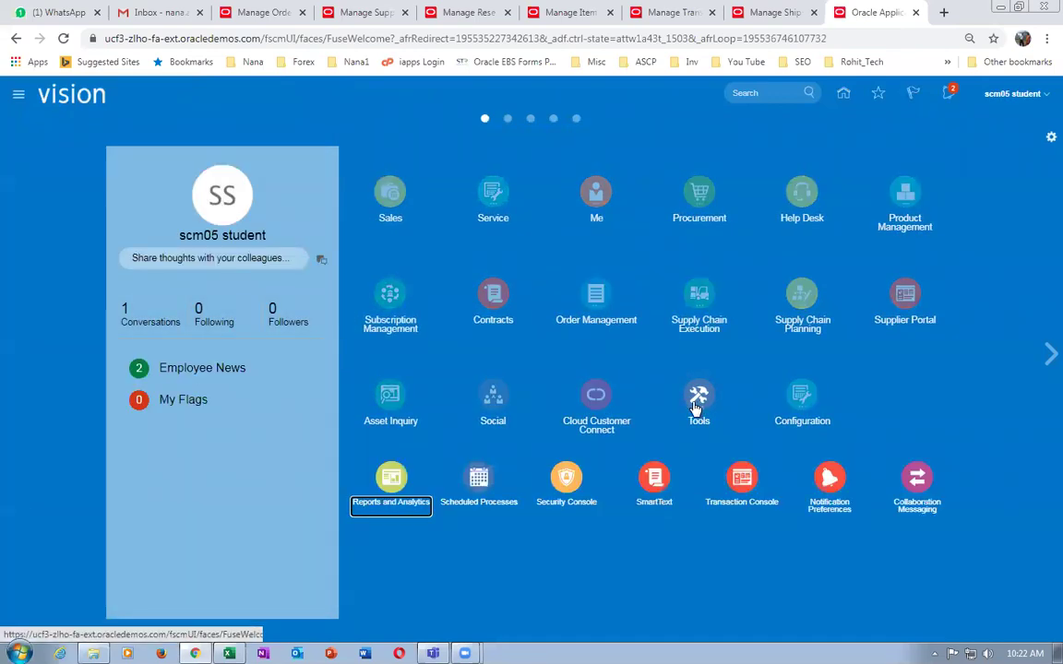
{"action": "left_click", "coordinate": [479, 487]}
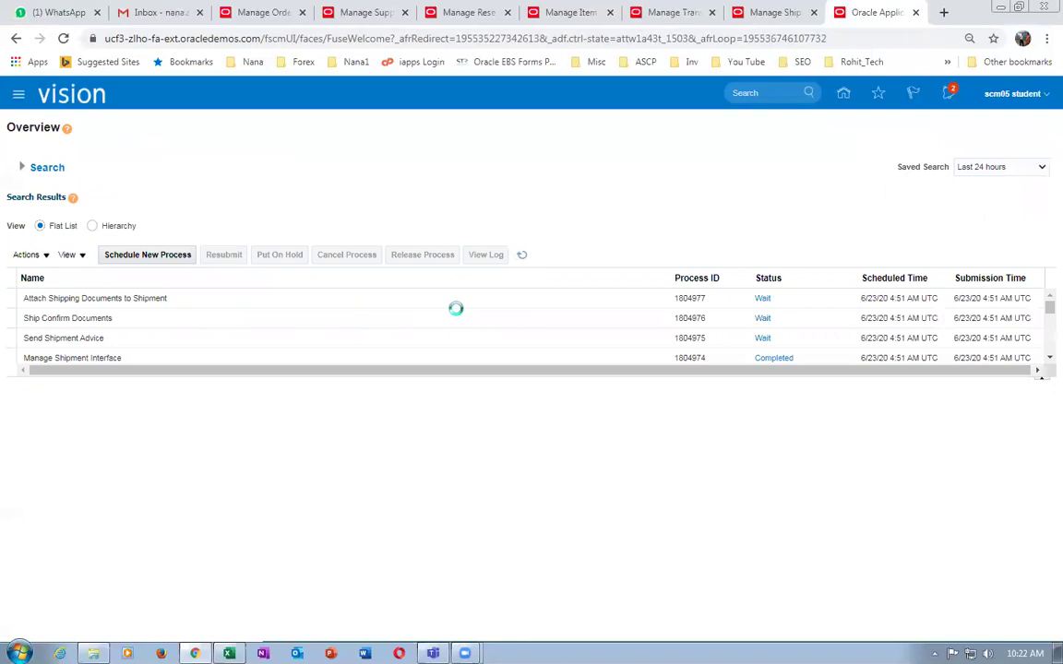
{"action": "left_click_drag", "start_coordinate": [400, 388], "coordinate": [387, 468]}
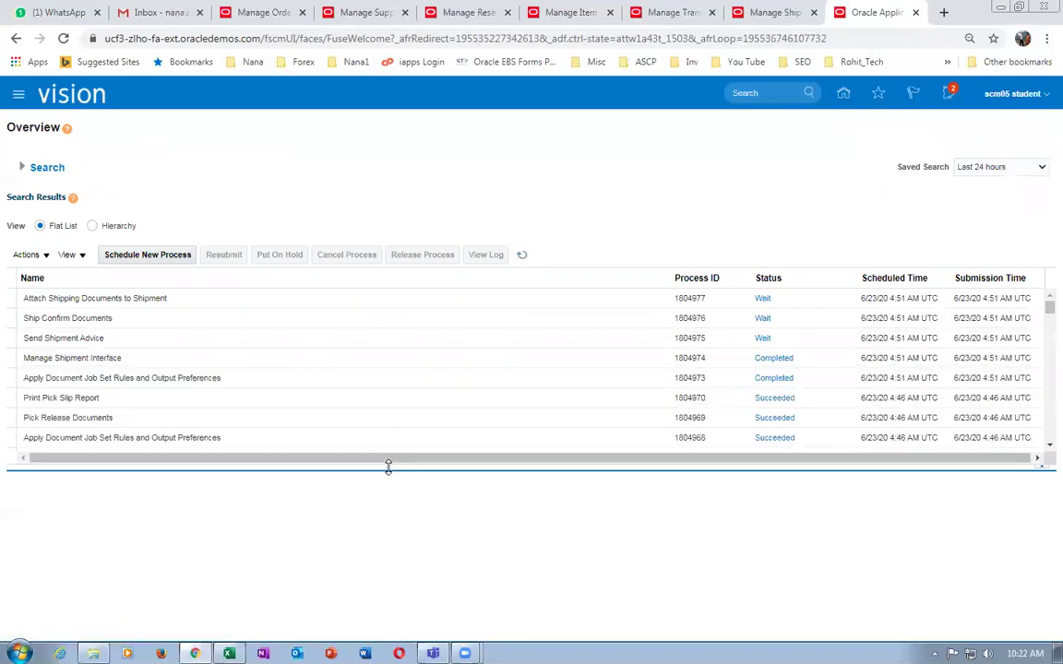
{"action": "left_click", "coordinate": [522, 256]}
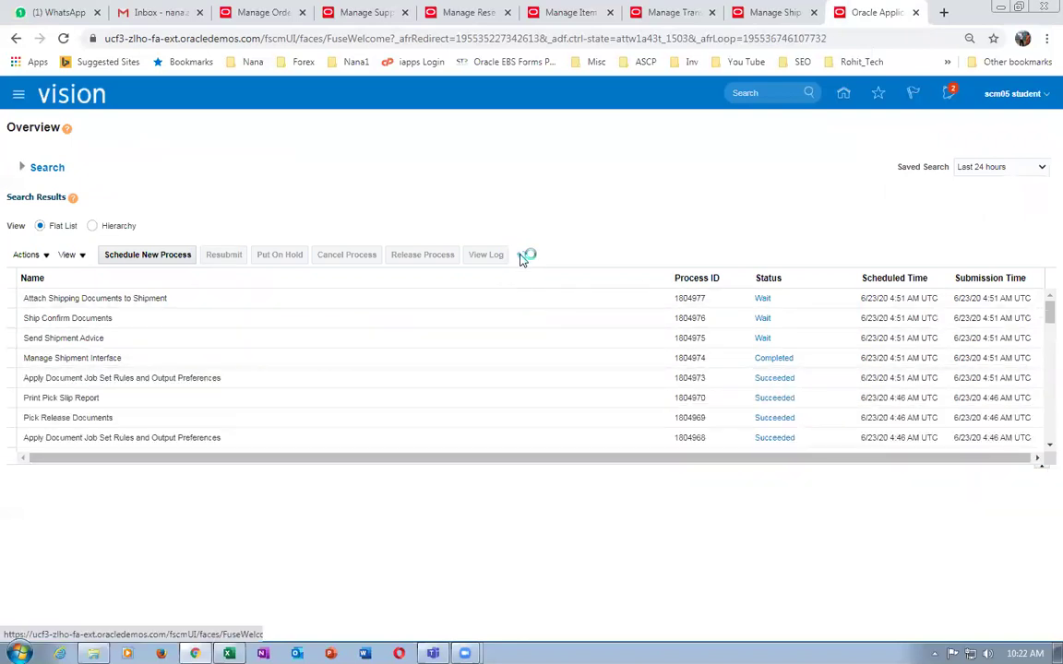
{"action": "left_click", "coordinate": [522, 256]}
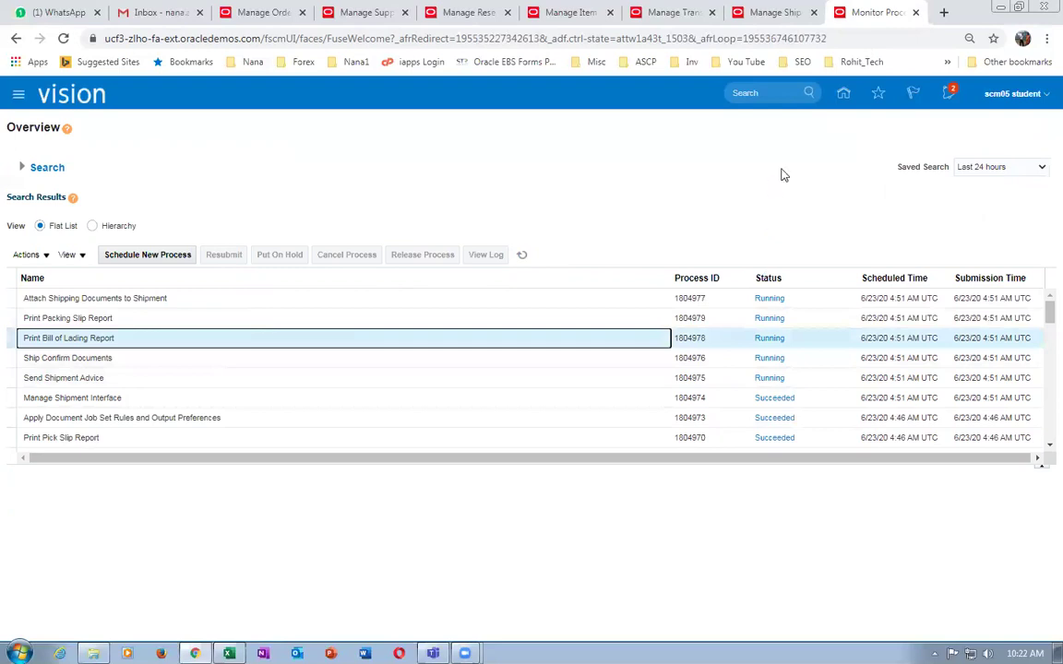
Step: Open Manage Supply Lines in another duplicate browser tab, search by the copied supply order number, and open the supply order details
{"action": "right_click", "coordinate": [887, 18]}
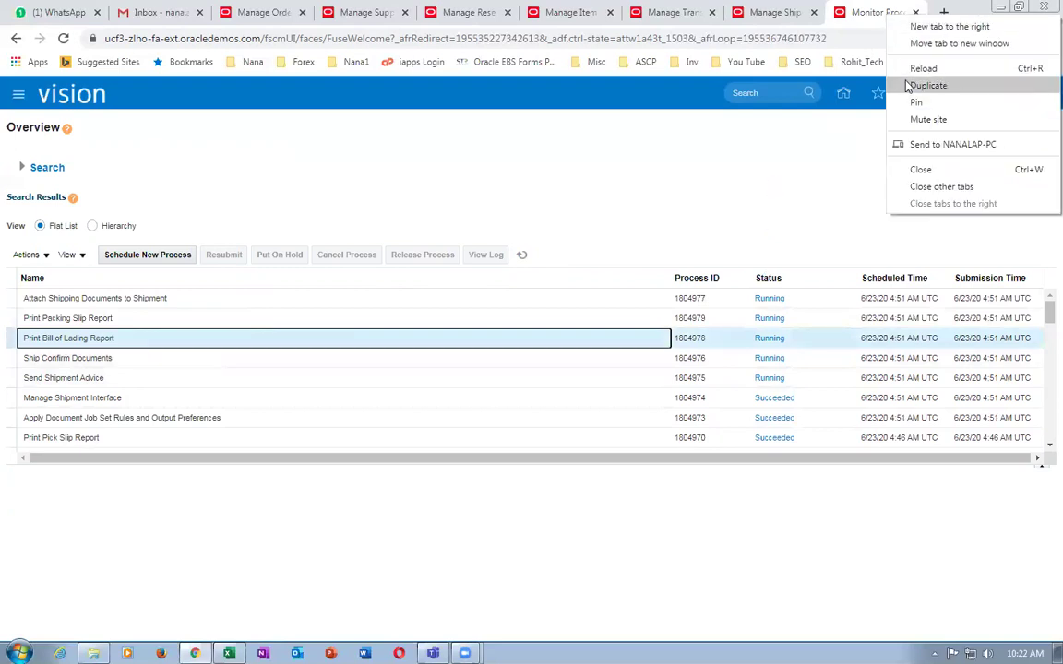
{"action": "left_click", "coordinate": [902, 87]}
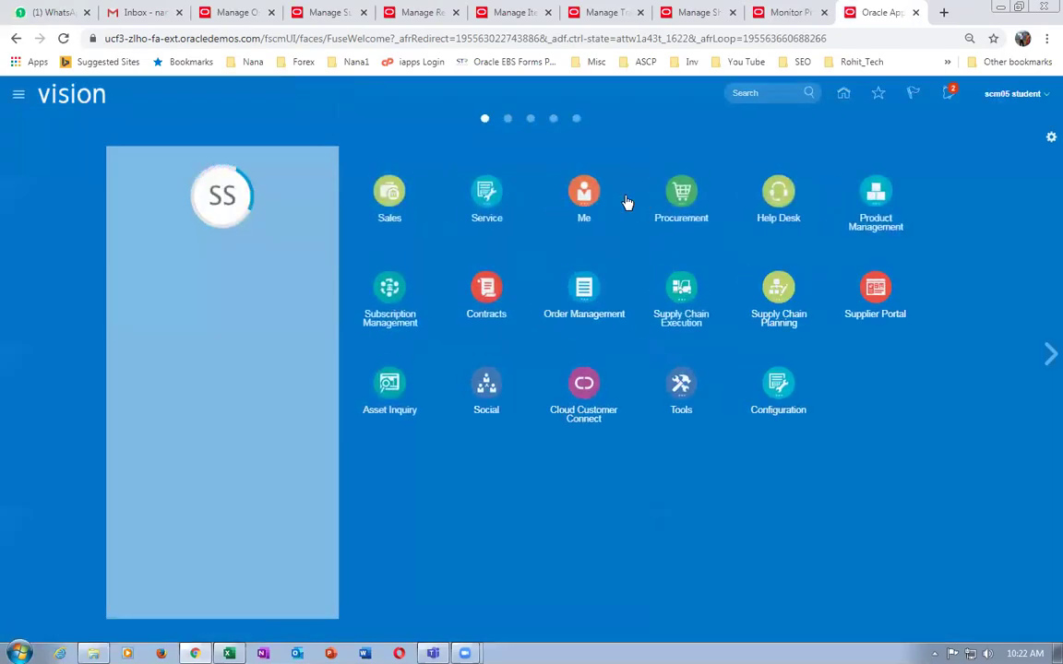
{"action": "left_click", "coordinate": [697, 298]}
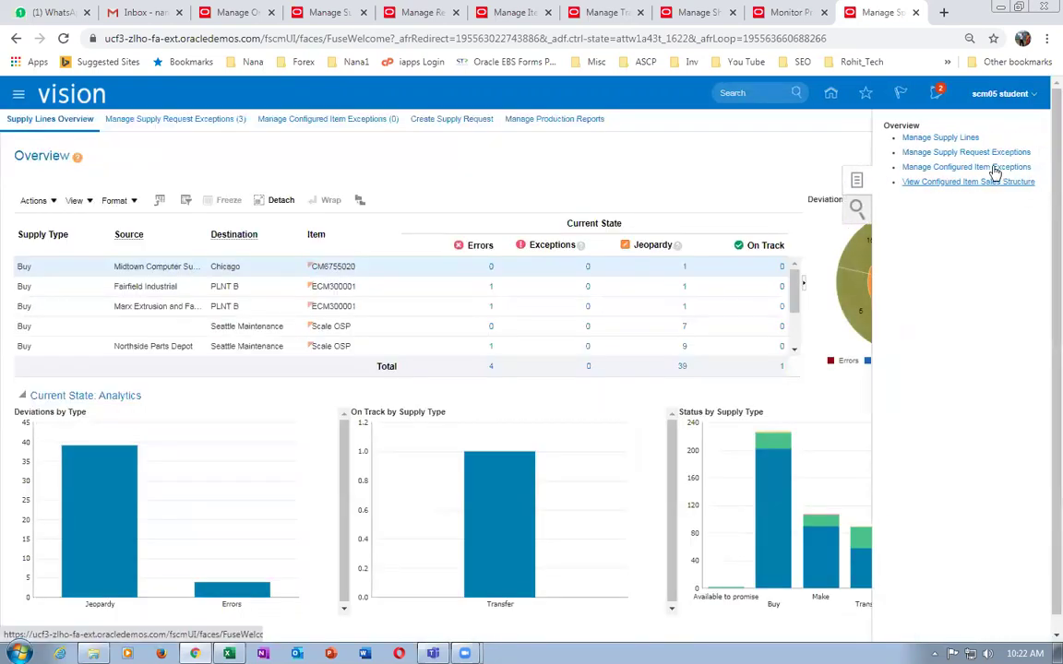
{"action": "left_click", "coordinate": [940, 137]}
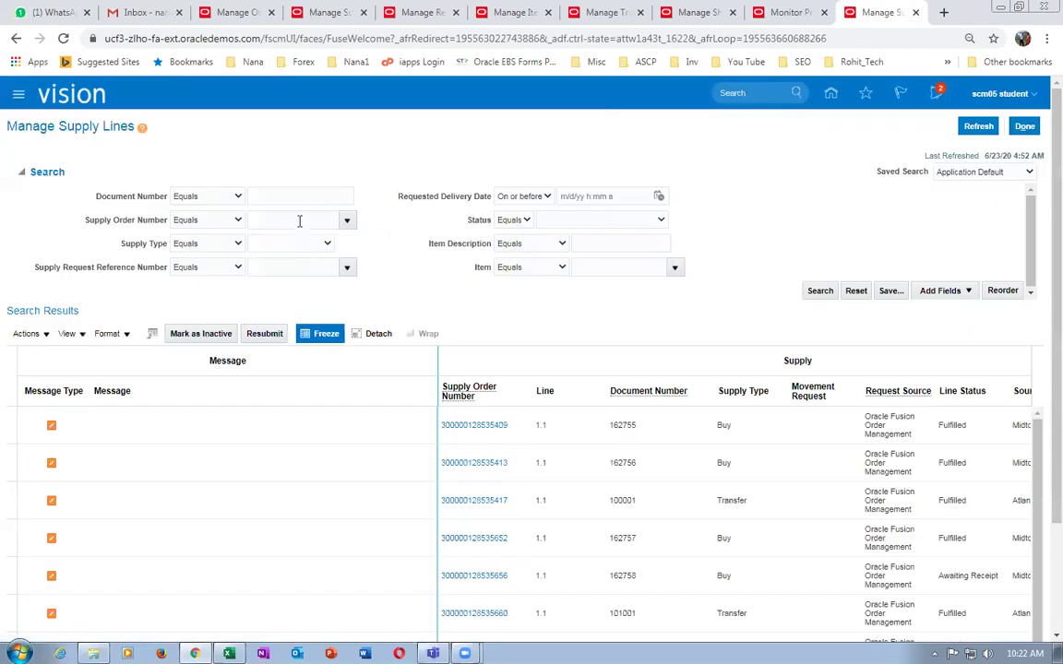
{"action": "left_click", "coordinate": [299, 221]}
{"action": "key", "text": "ctrl+v"}
{"action": "key", "text": "Tab"}
{"action": "key", "text": "Return"}
{"action": "left_click", "coordinate": [476, 310]}
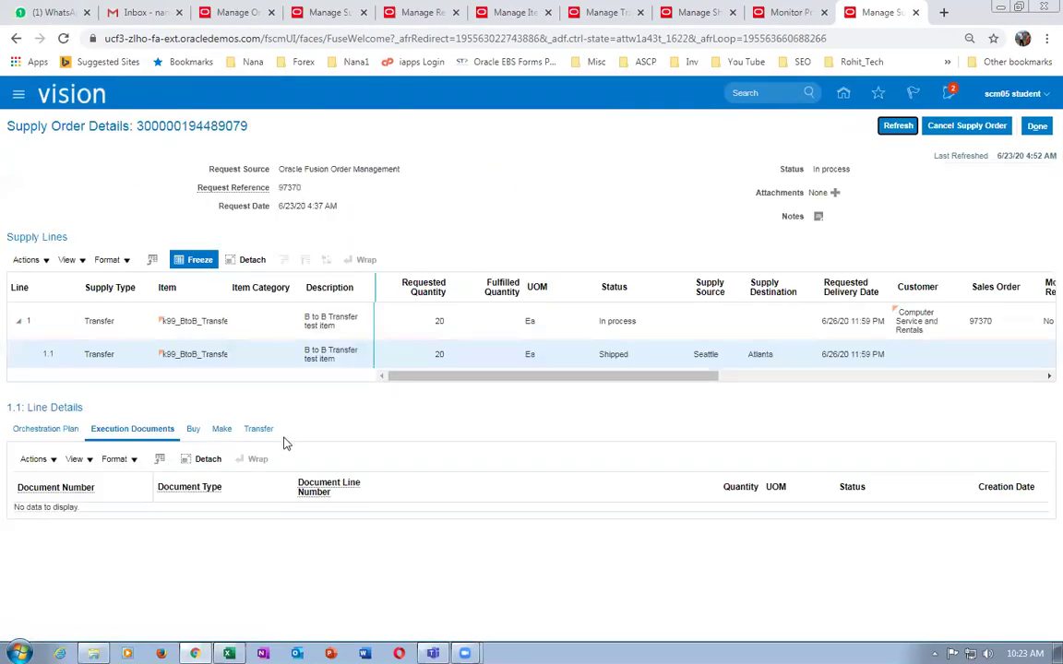
Step: Review supply line 1.1's execution documents, line status, and orchestration plan through the Put Away task
{"action": "left_click", "coordinate": [249, 319]}
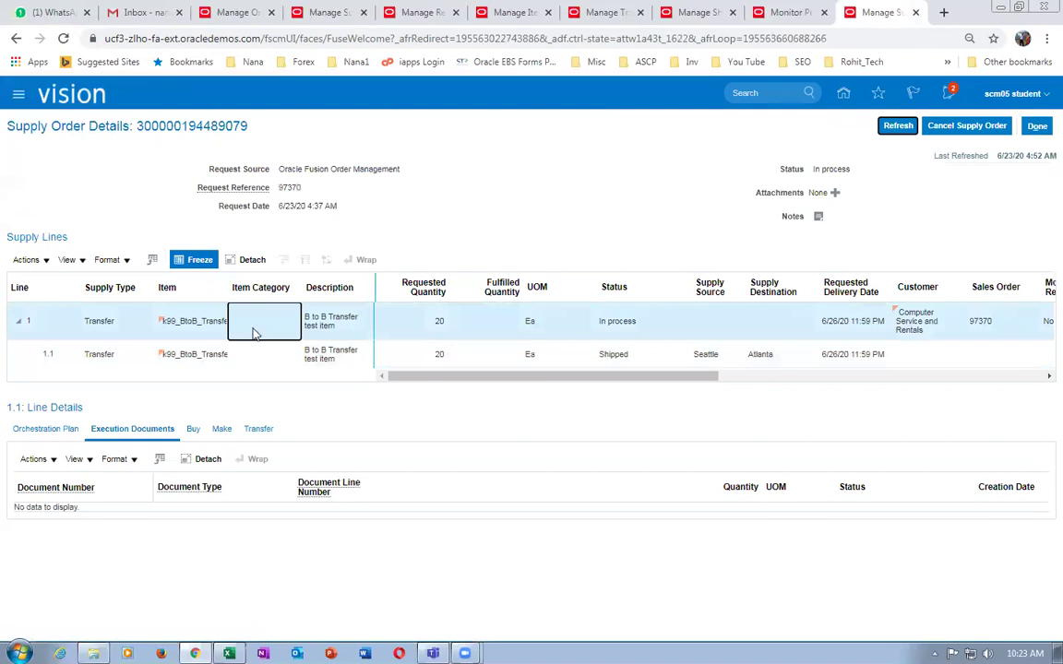
{"action": "left_click", "coordinate": [249, 356]}
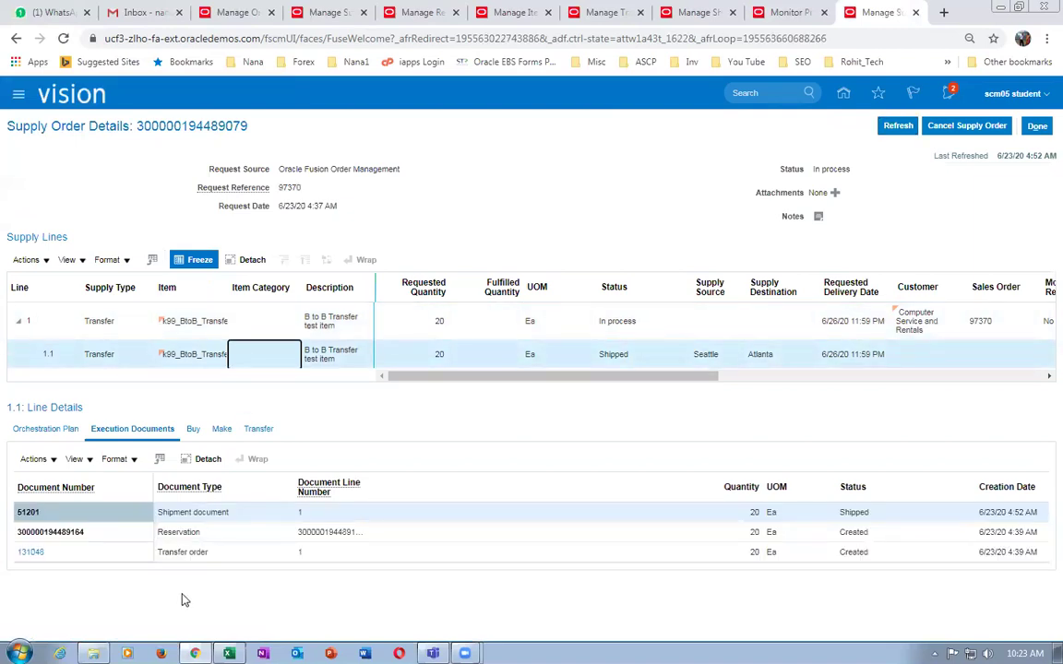
{"action": "left_click", "coordinate": [42, 431]}
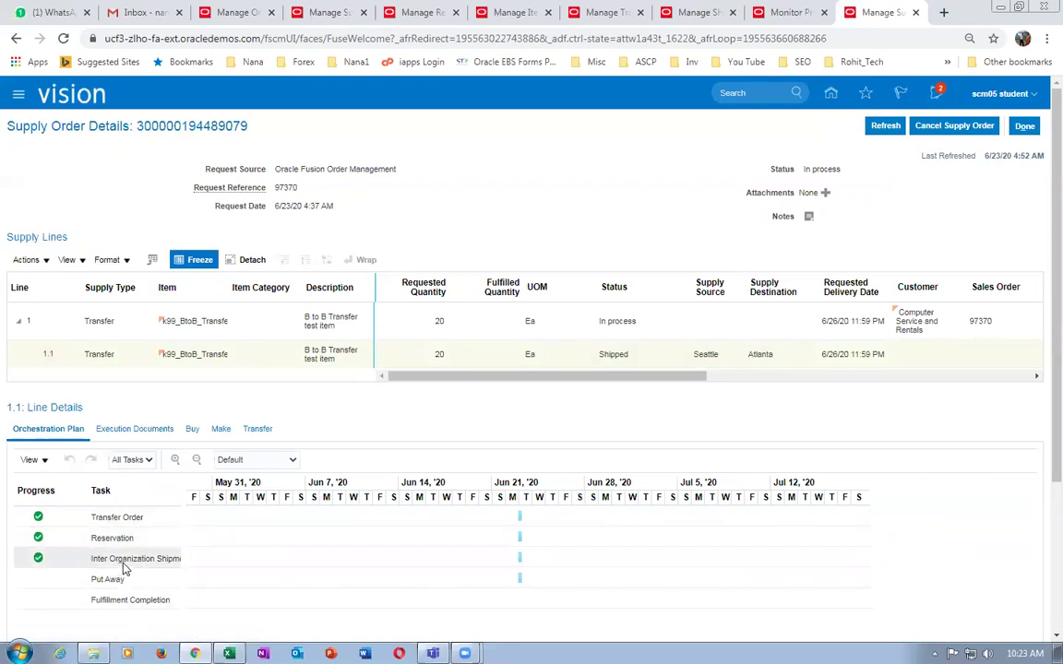
{"action": "left_click", "coordinate": [643, 357]}
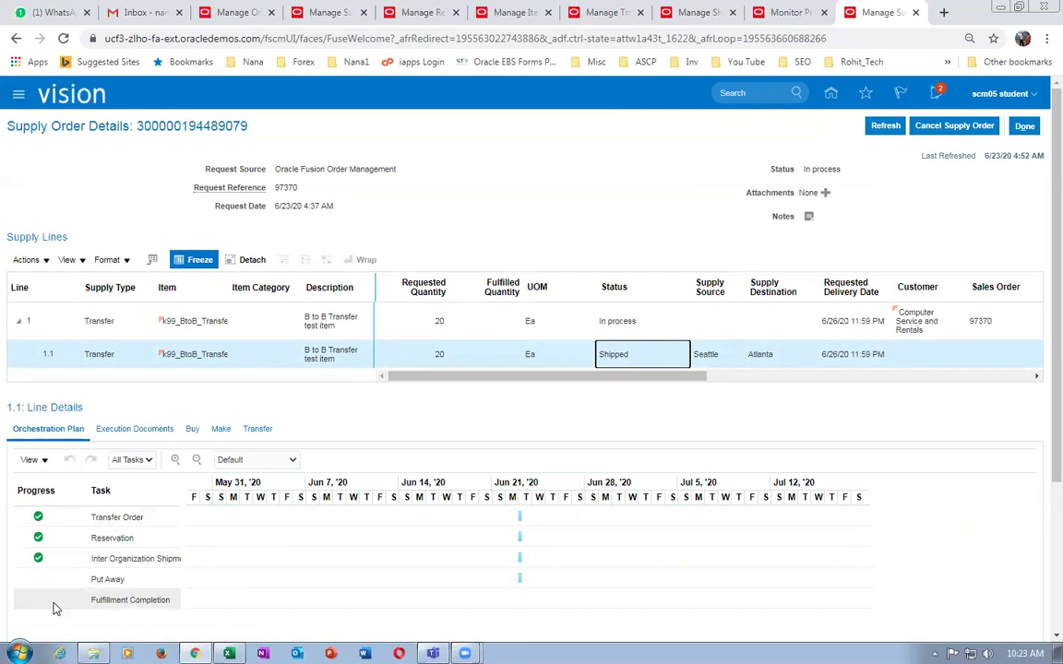
{"action": "left_click", "coordinate": [149, 581]}
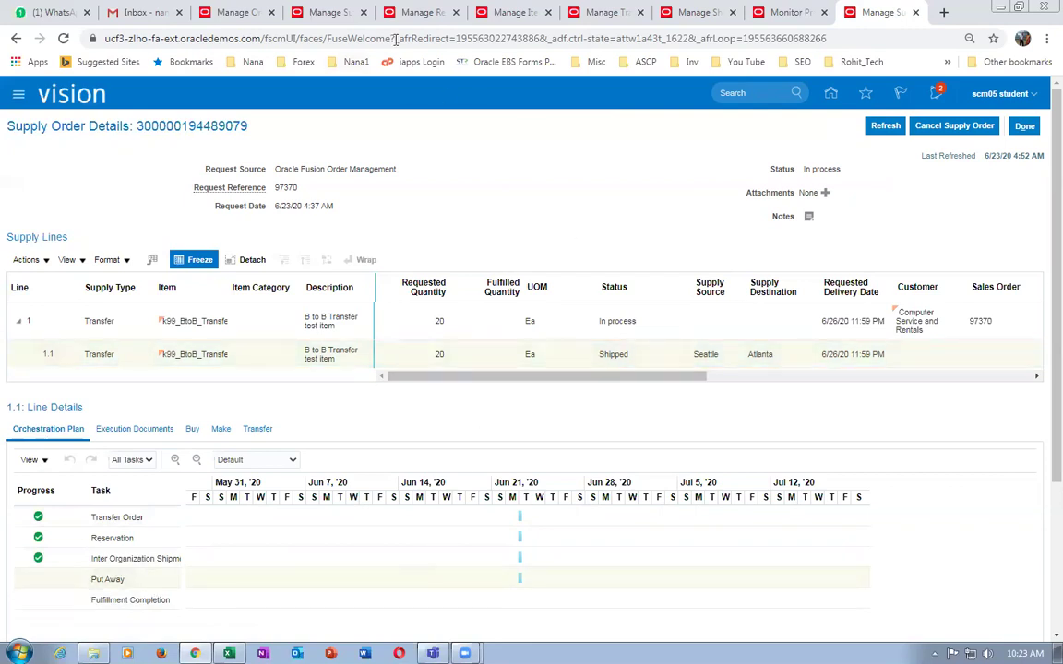
Step: Look at the item quantities again, and reopen the transfer order's shipments and receipts to check the shipped quantity and shipment status
{"action": "left_click", "coordinate": [515, 15]}
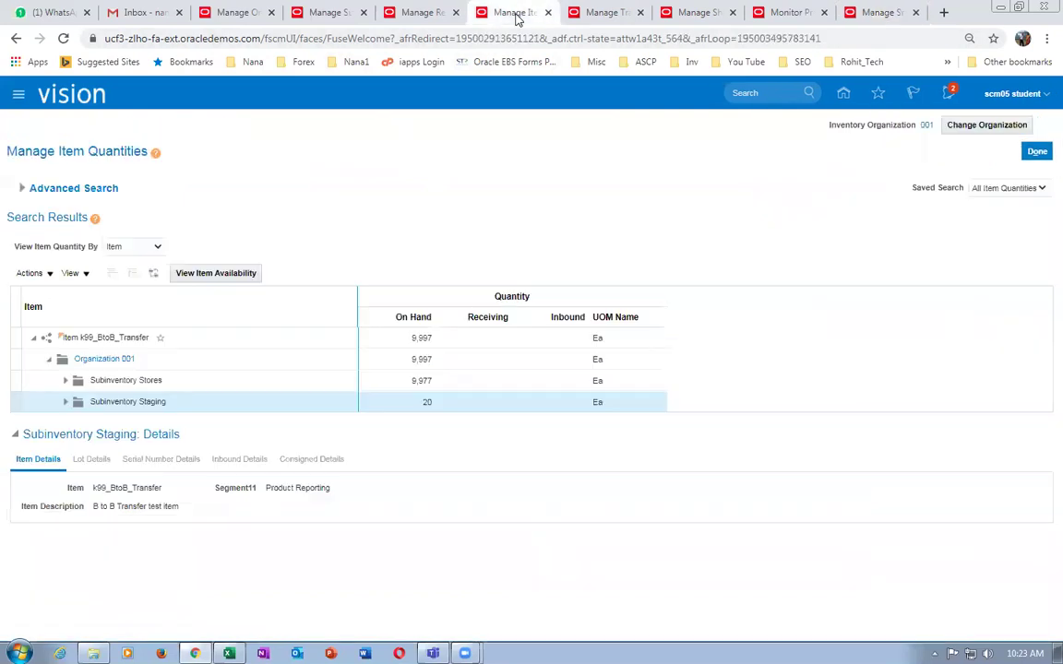
{"action": "left_click", "coordinate": [600, 13]}
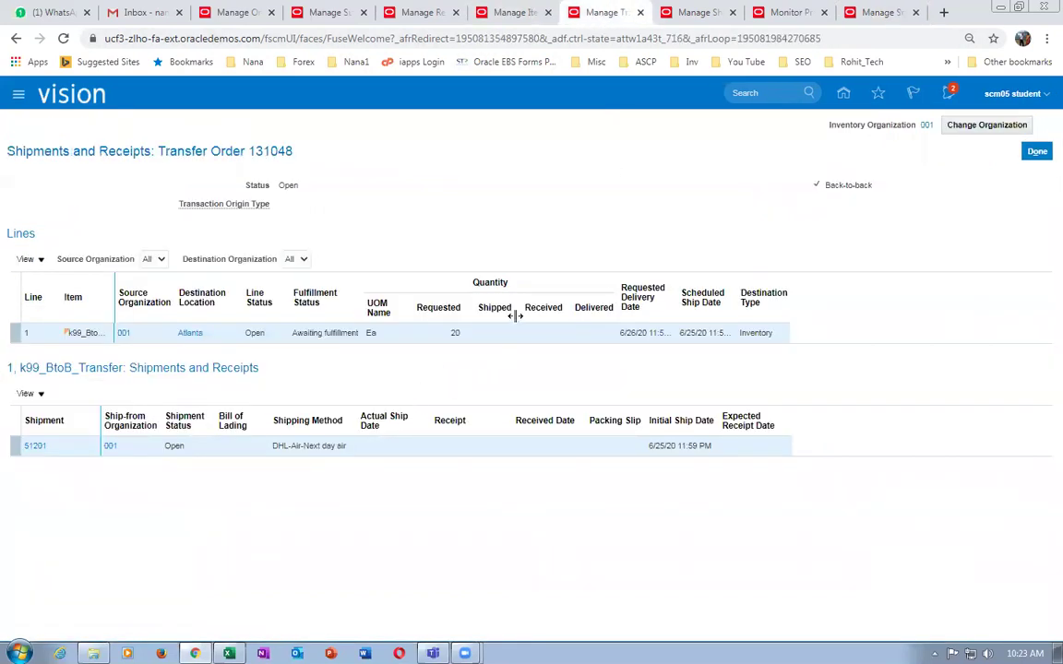
{"action": "left_click", "coordinate": [1036, 151]}
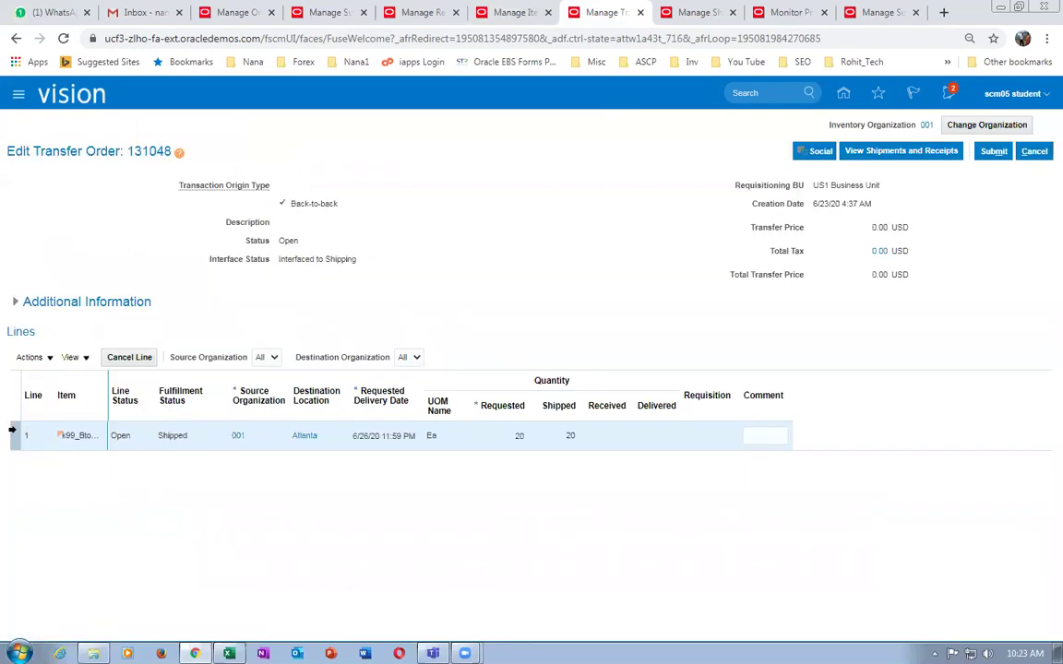
{"action": "left_click", "coordinate": [901, 151]}
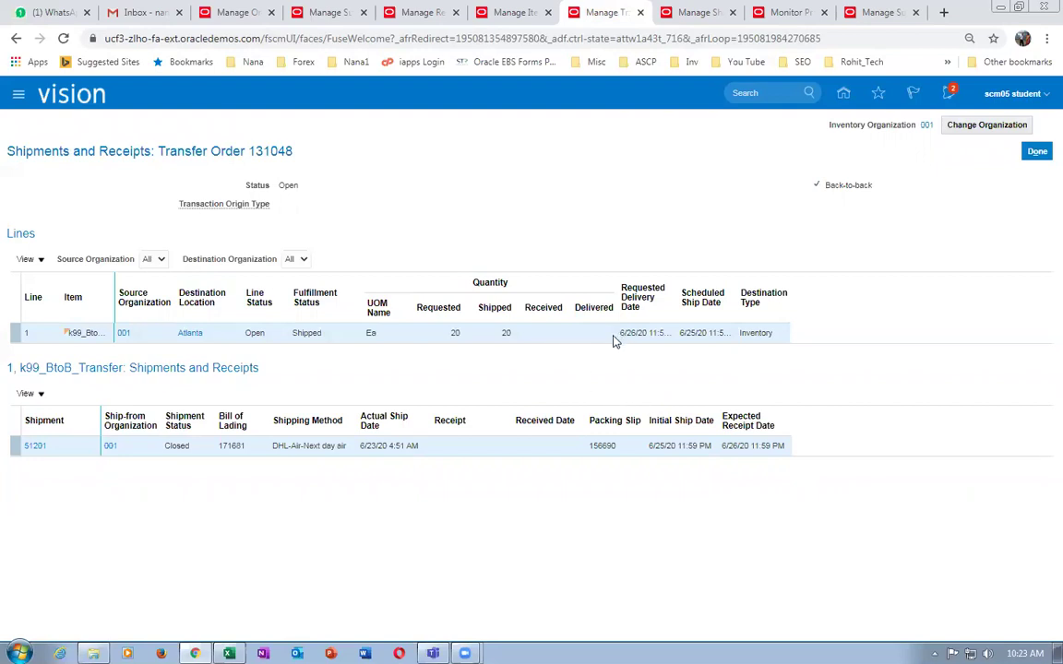
Step: Revisit the supply order's orchestration plan and the scheduled processes, and return to the k99_BtoB_Transfer shipment line
{"action": "left_click", "coordinate": [885, 13]}
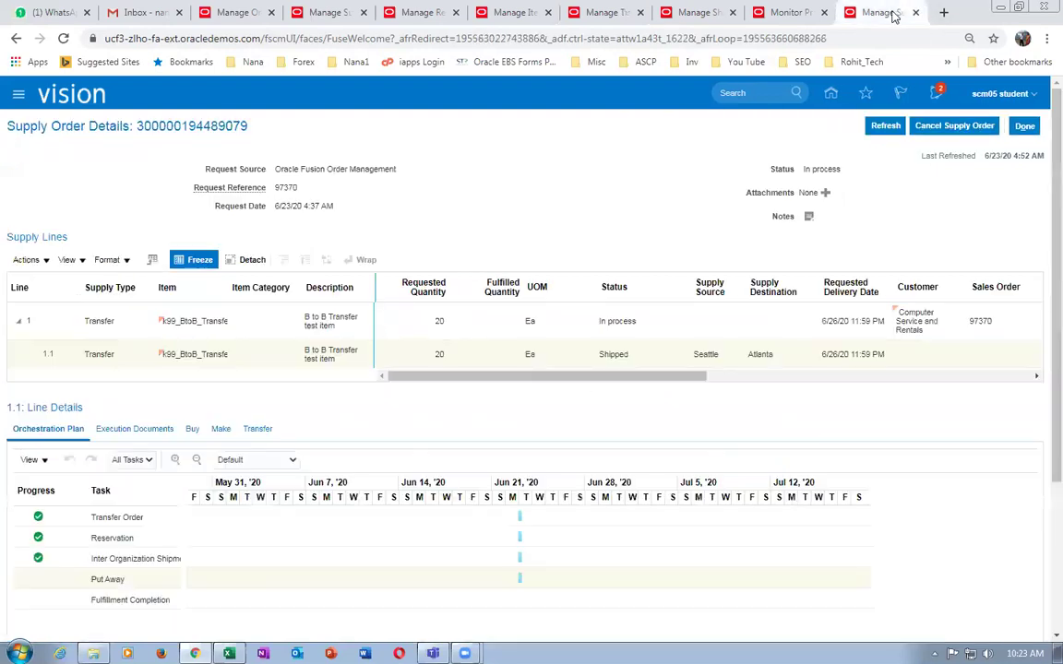
{"action": "left_click", "coordinate": [770, 12]}
{"action": "left_click", "coordinate": [697, 13]}
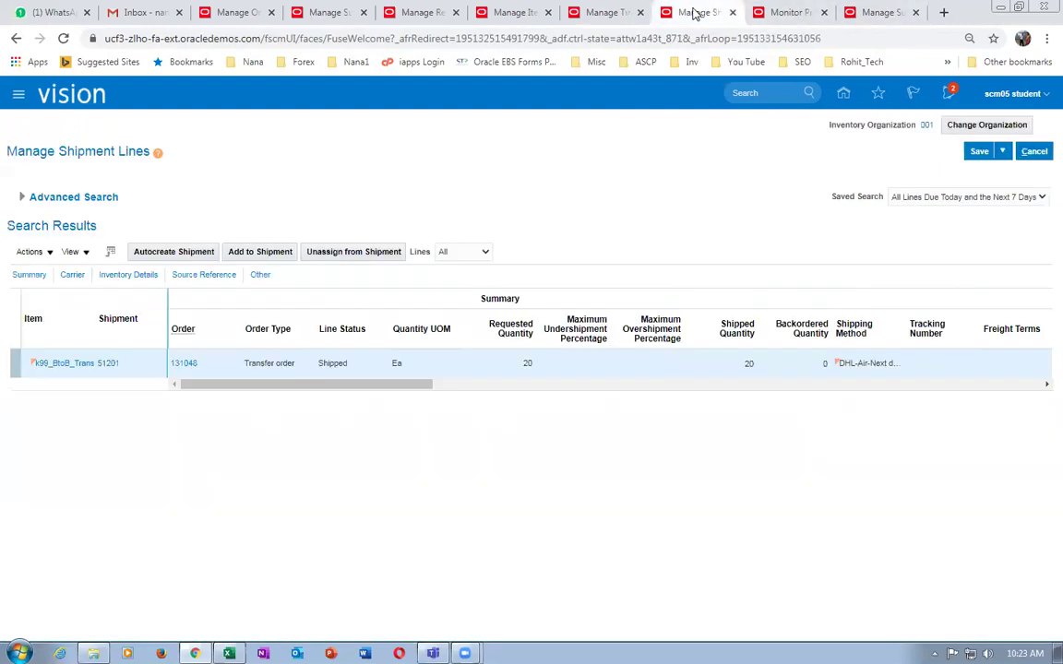
Step: Leave the shipment lines and open Receive Expected Shipments from the Inventory Management receipt tasks
{"action": "left_click", "coordinate": [1035, 152]}
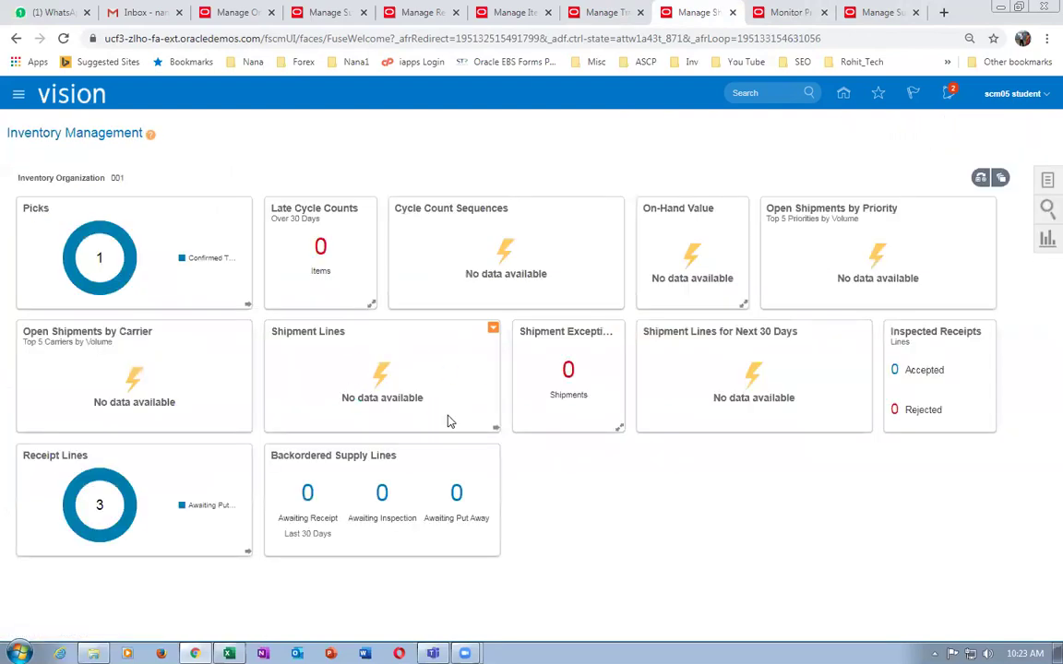
{"action": "left_click", "coordinate": [841, 94]}
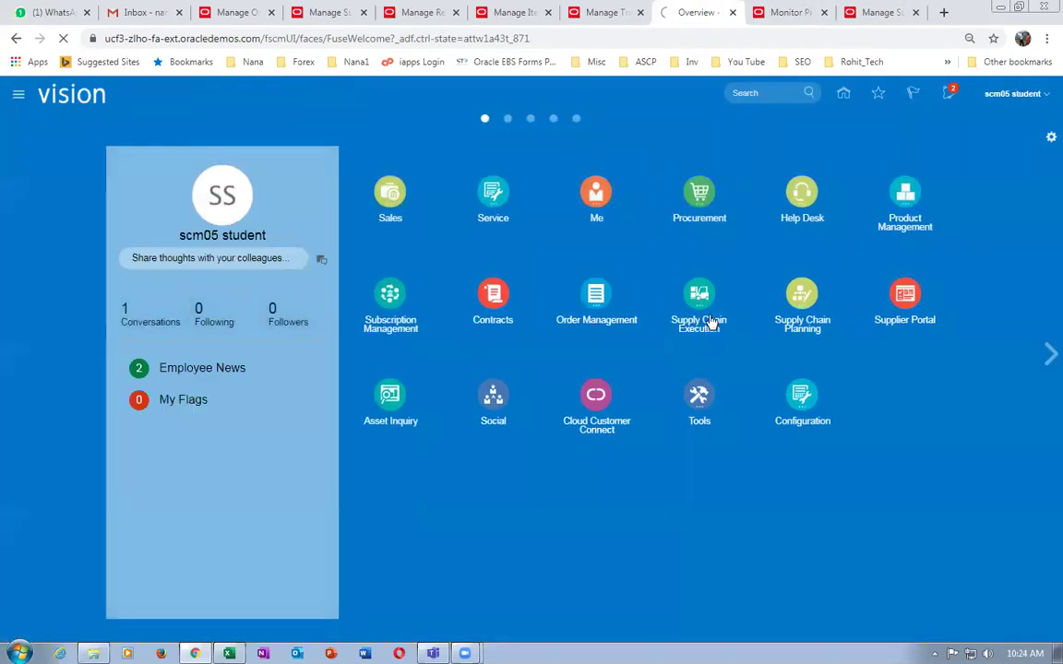
{"action": "left_click", "coordinate": [711, 322]}
{"action": "left_click", "coordinate": [741, 384]}
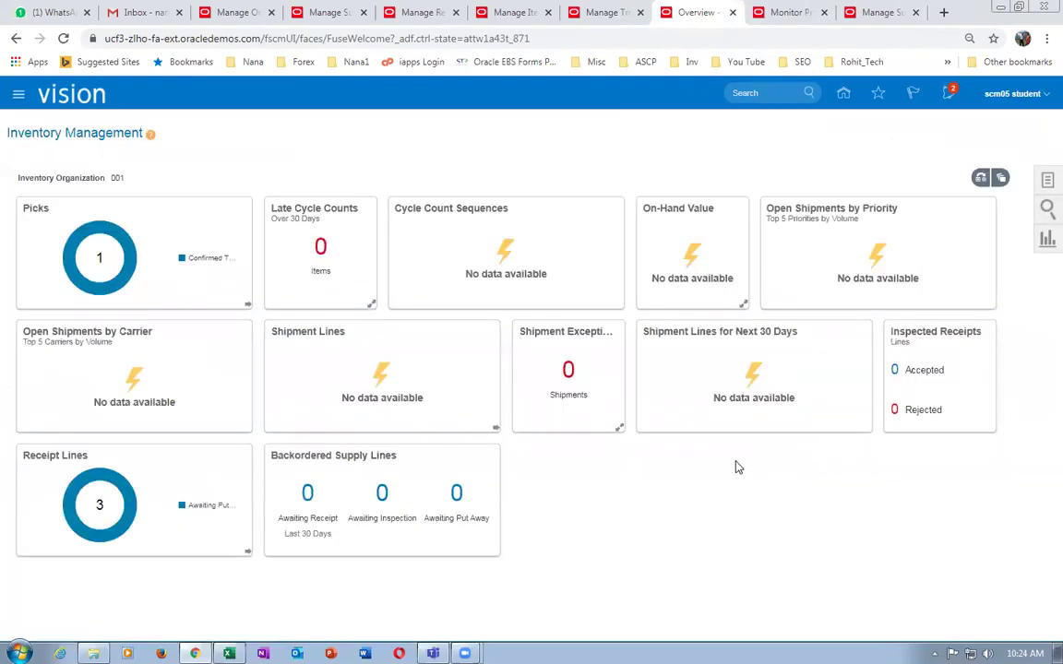
{"action": "left_click", "coordinate": [1046, 181]}
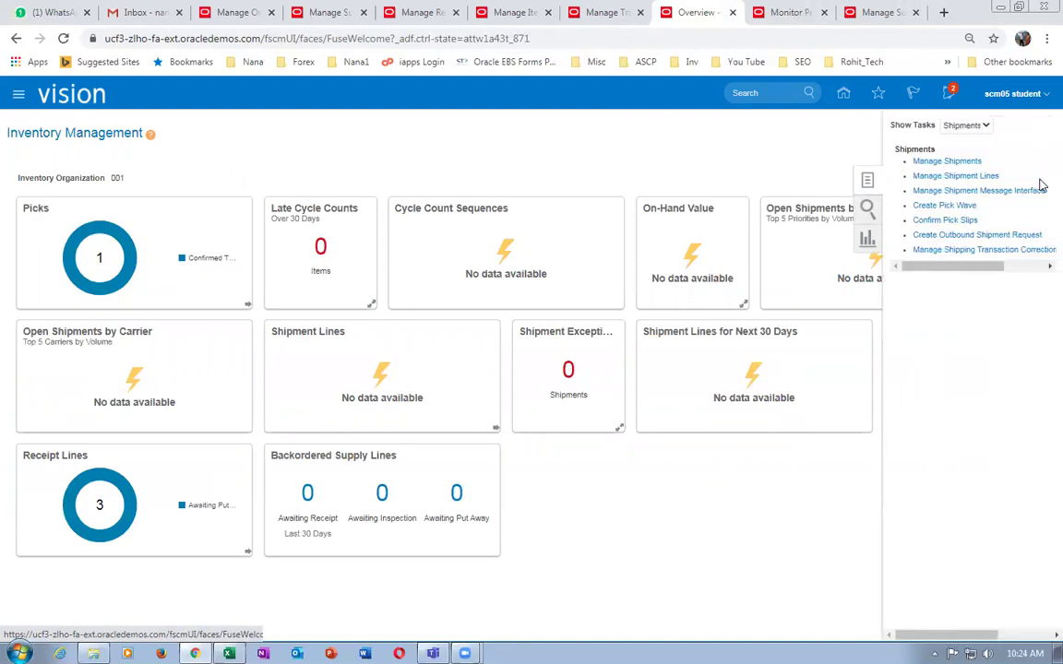
{"action": "left_click", "coordinate": [966, 124]}
{"action": "left_click", "coordinate": [960, 180]}
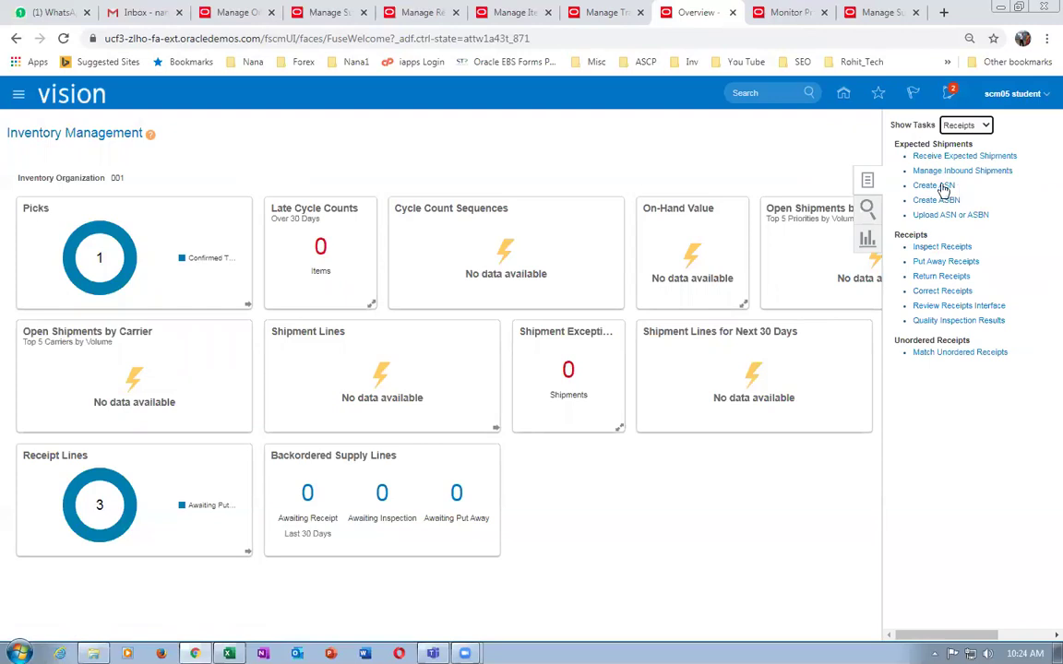
{"action": "left_click", "coordinate": [934, 156]}
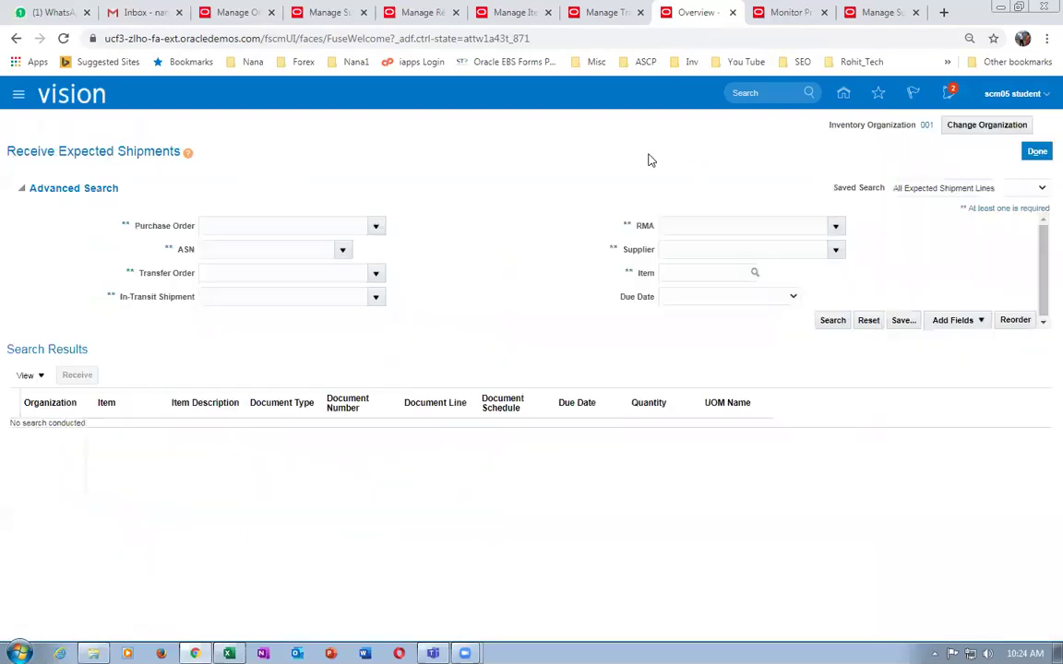
{"action": "left_click", "coordinate": [222, 275]}
{"action": "type", "text": "10"}
{"action": "key", "text": "Tab"}
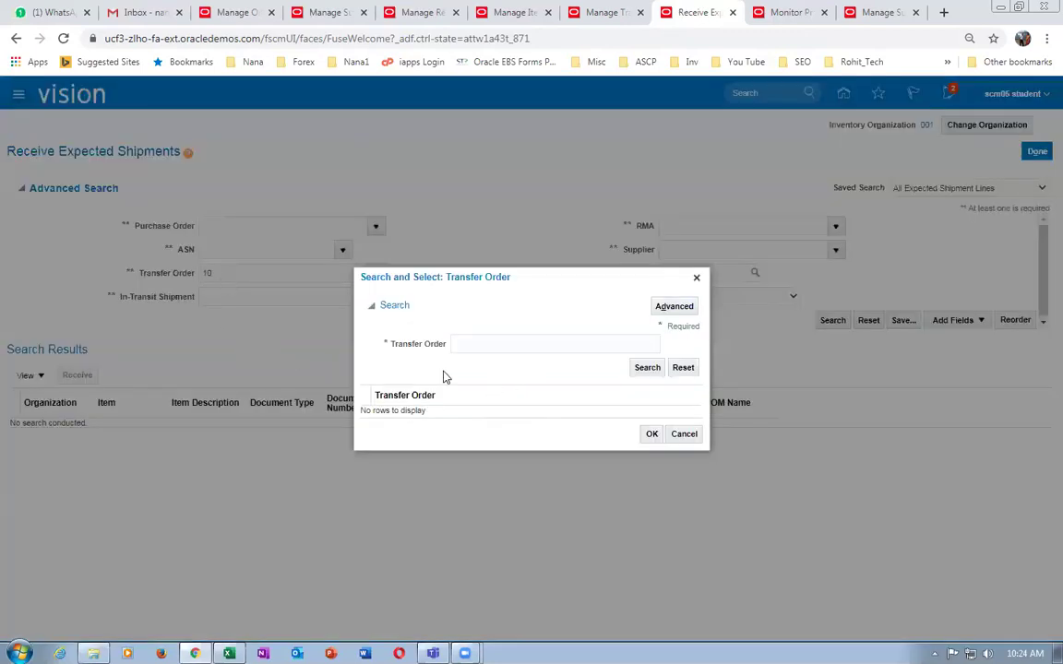
{"action": "left_click", "coordinate": [481, 344]}
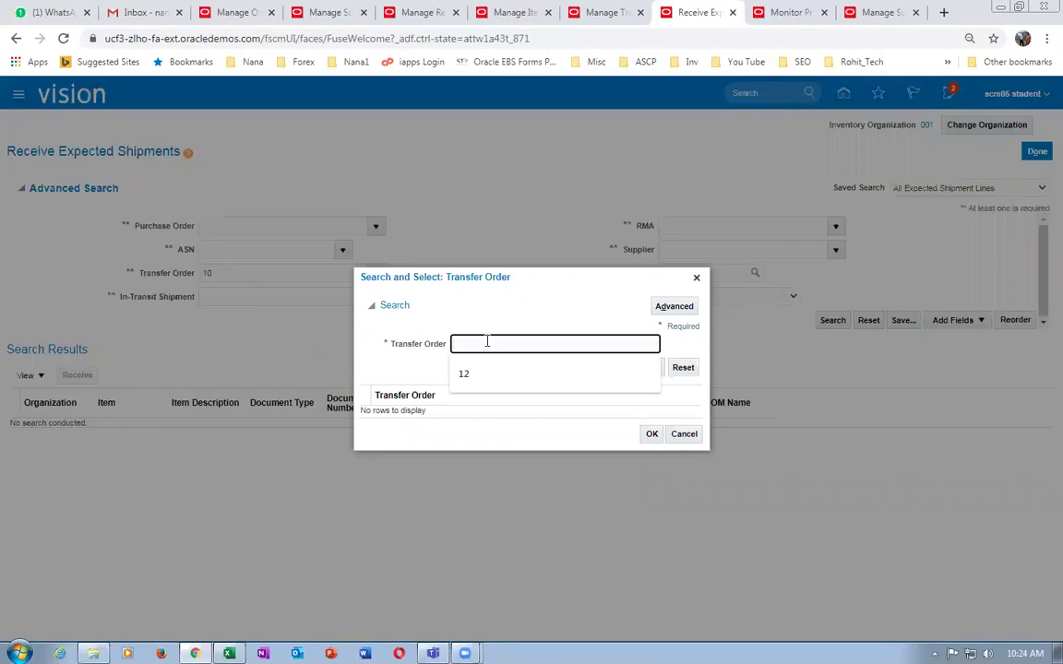
{"action": "type", "text": "13"}
{"action": "left_click", "coordinate": [646, 368]}
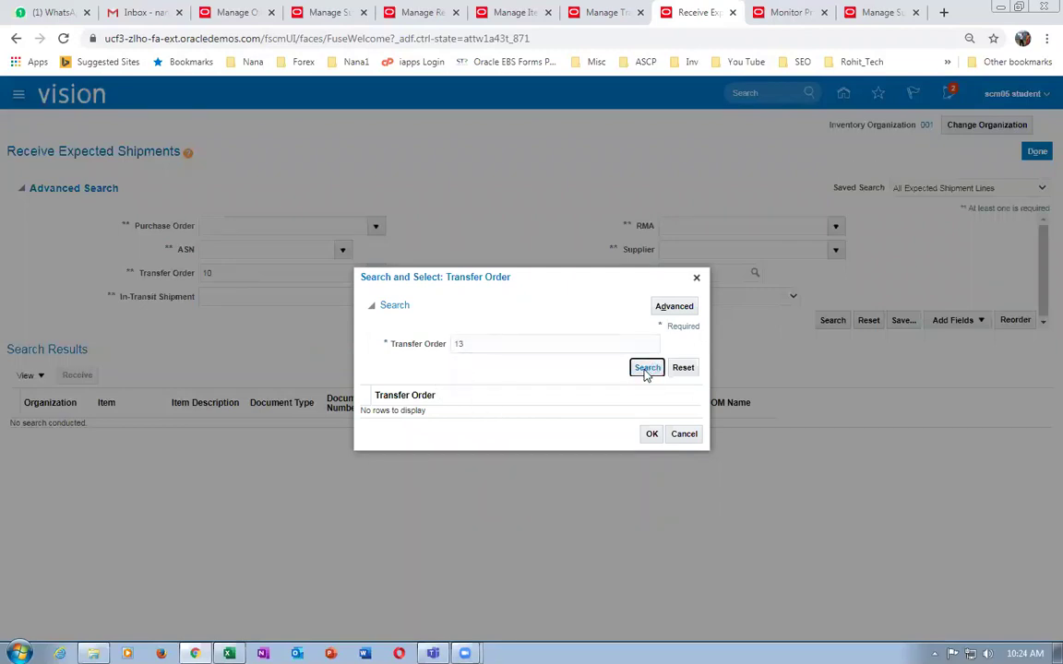
Step: Look up the transfer order number on its shipments and receipts page and return to Receive Expected Shipments
{"action": "left_click", "coordinate": [499, 20]}
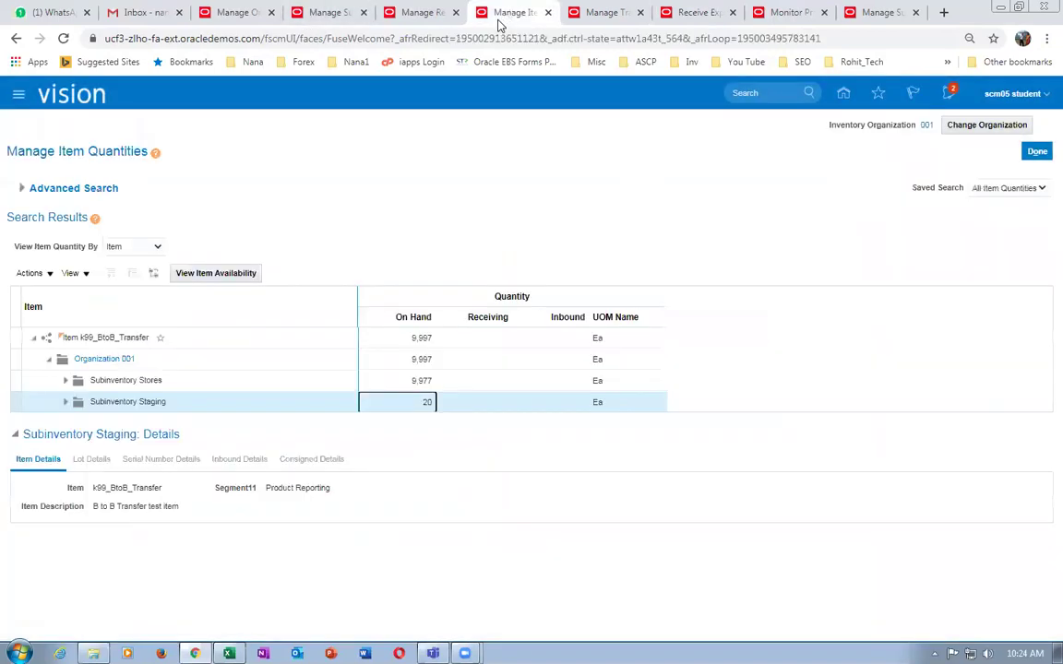
{"action": "left_click", "coordinate": [421, 18]}
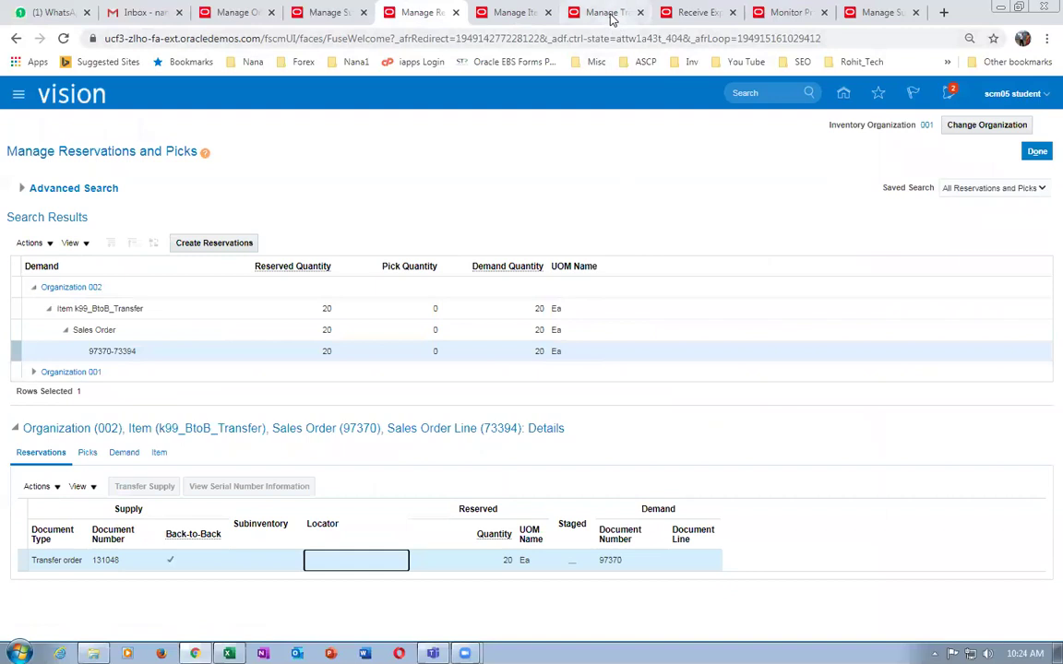
{"action": "left_click", "coordinate": [564, 12]}
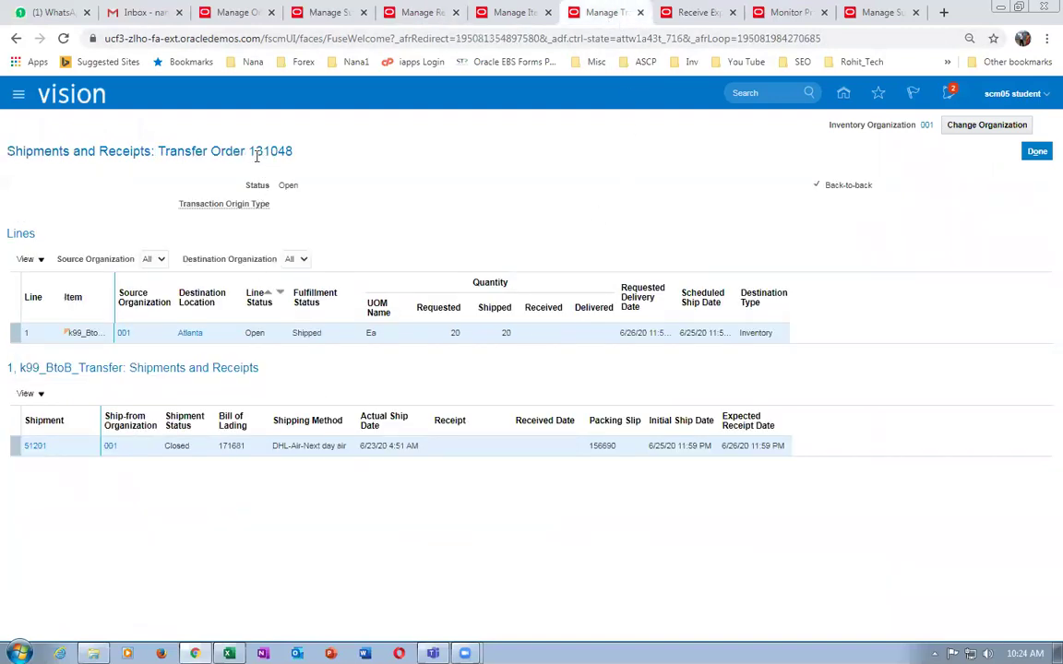
{"action": "left_click", "coordinate": [691, 12]}
{"action": "left_click", "coordinate": [476, 342]}
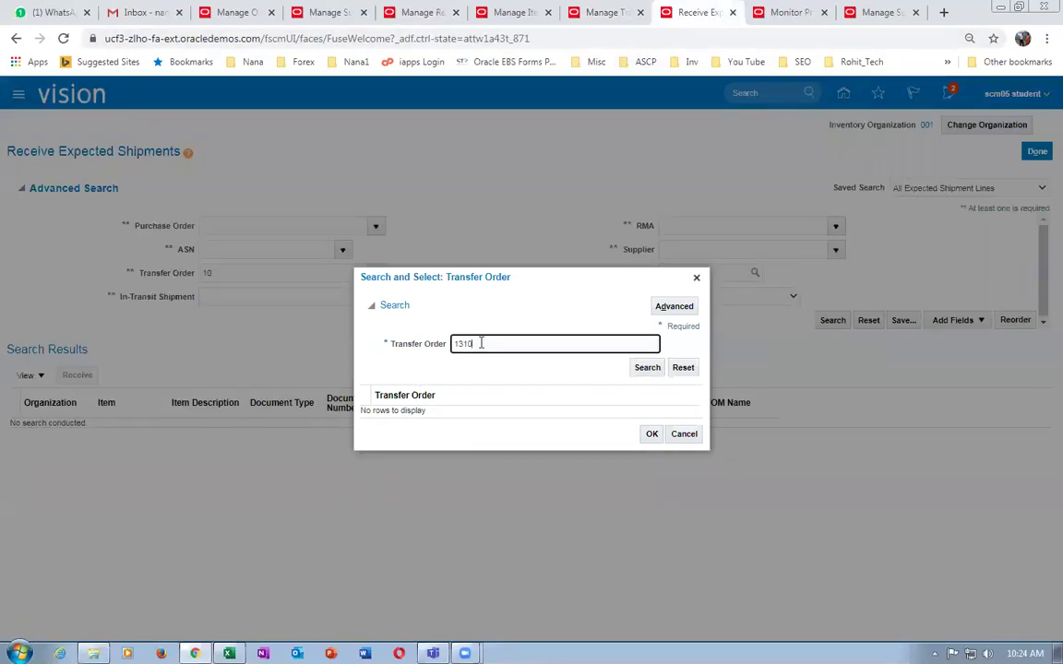
{"action": "type", "text": "10"}
{"action": "left_click", "coordinate": [641, 370]}
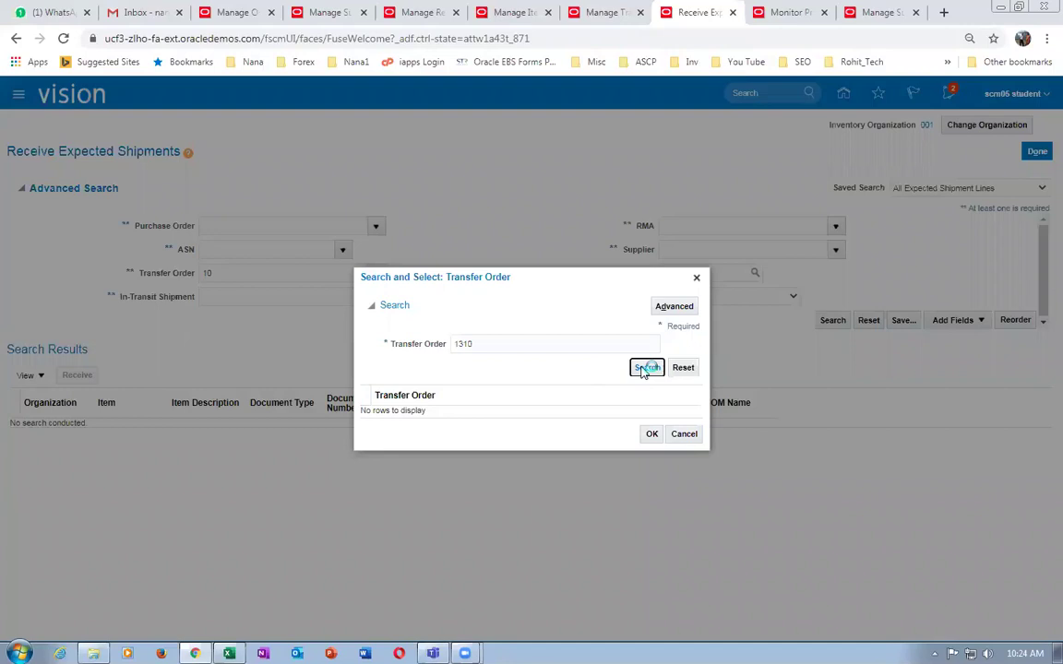
{"action": "left_click_drag", "start_coordinate": [479, 345], "coordinate": [417, 350]}
{"action": "key", "text": "BackSpace"}
{"action": "left_click", "coordinate": [682, 435]}
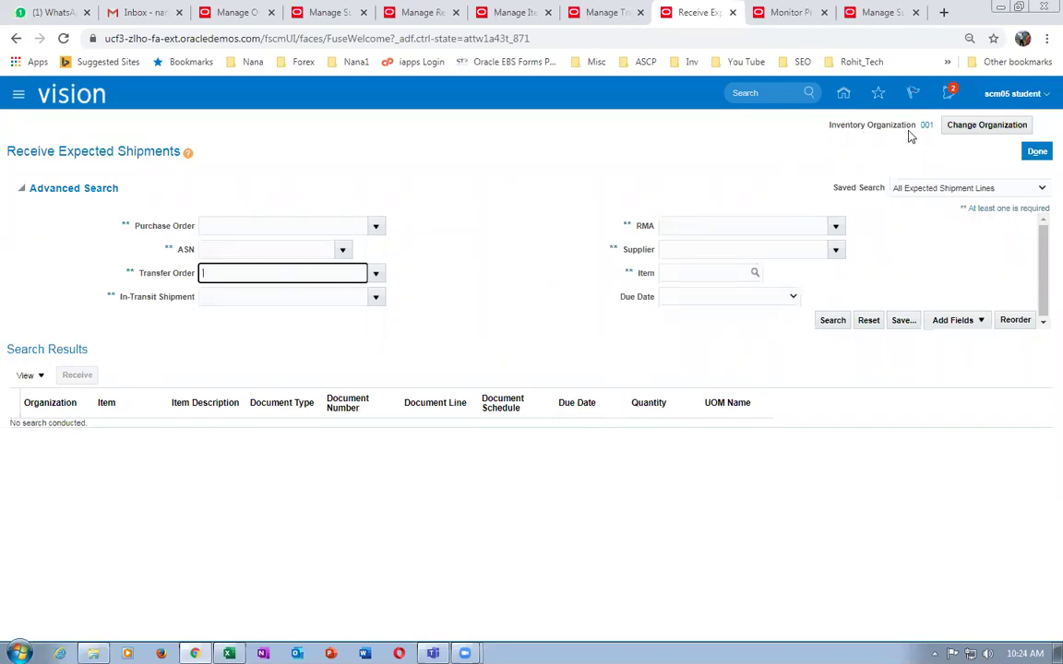
Step: Change the inventory organization to 002 and reopen Receive Expected Shipments
{"action": "left_click", "coordinate": [985, 126]}
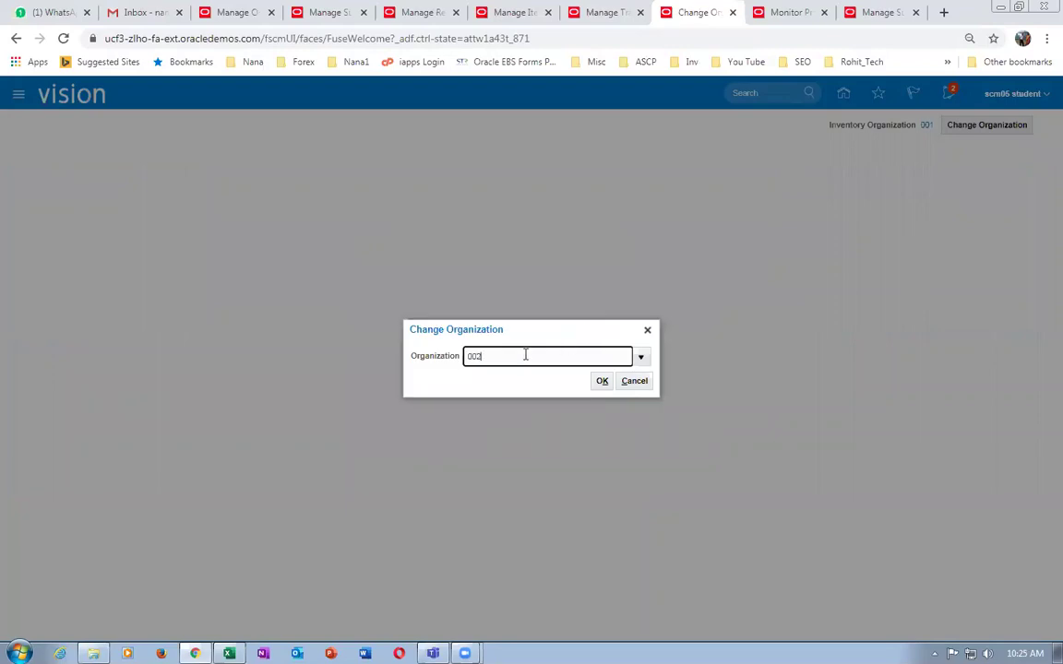
{"action": "left_click", "coordinate": [601, 380]}
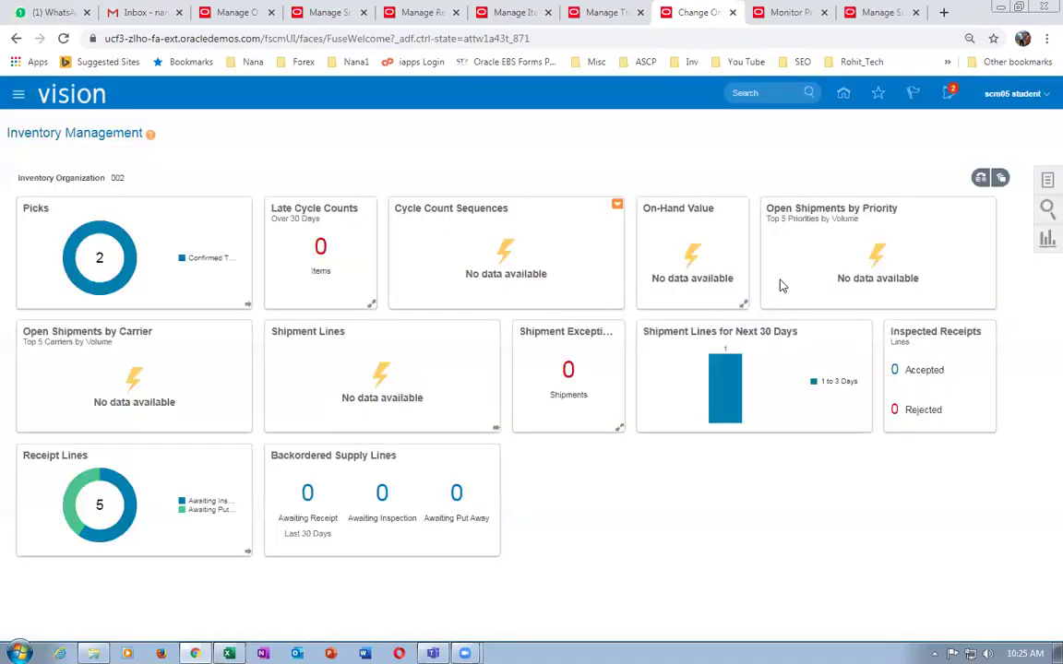
{"action": "left_click", "coordinate": [1046, 181]}
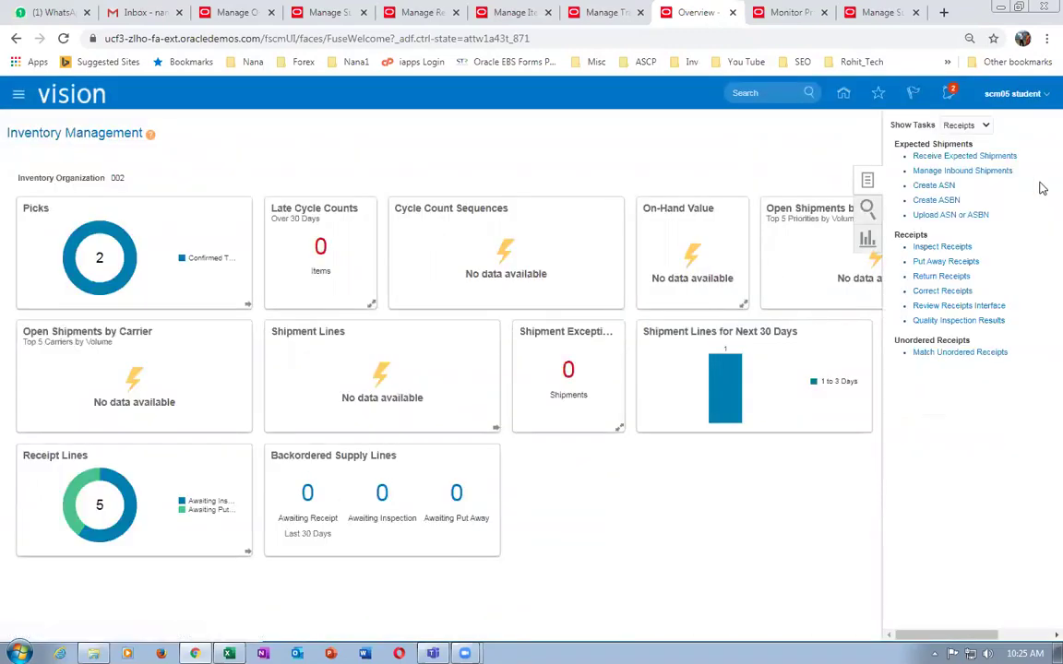
{"action": "left_click", "coordinate": [969, 156]}
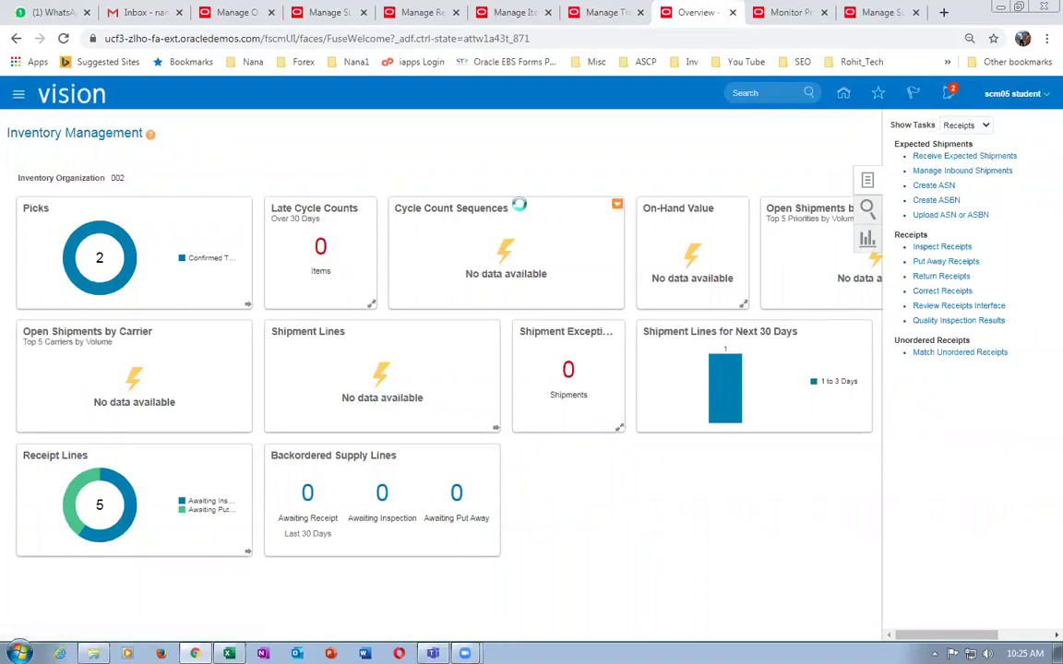
Step: Search the expected shipments by the transfer order number and start receiving the k99_BtoB_Transfer line
{"action": "left_click", "coordinate": [220, 274]}
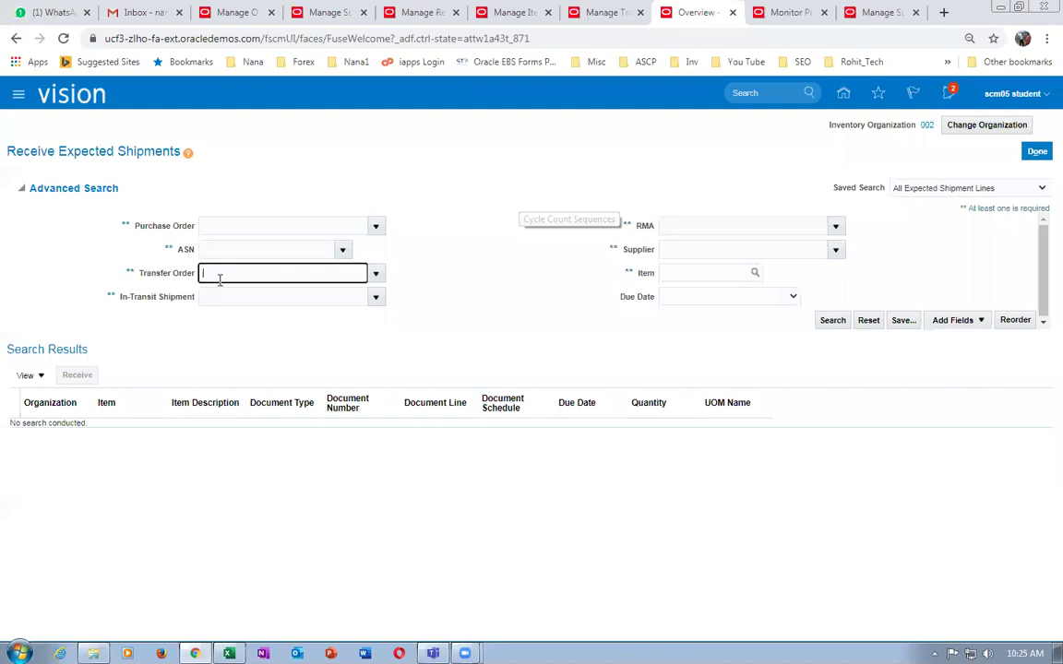
{"action": "type", "text": "13"}
{"action": "key", "text": "Tab"}
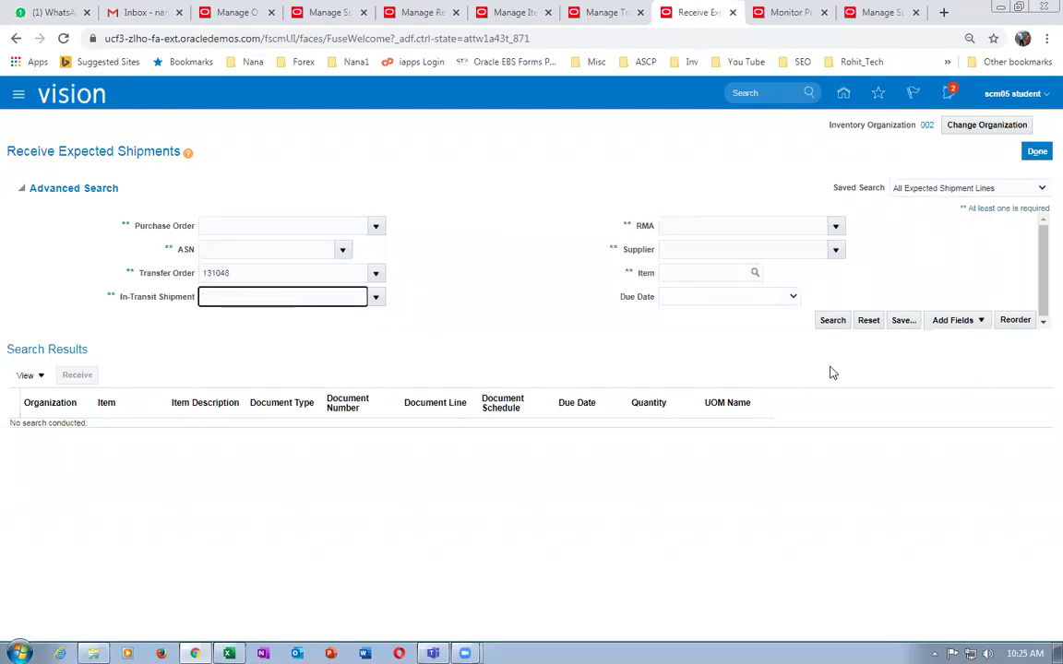
{"action": "left_click", "coordinate": [832, 320]}
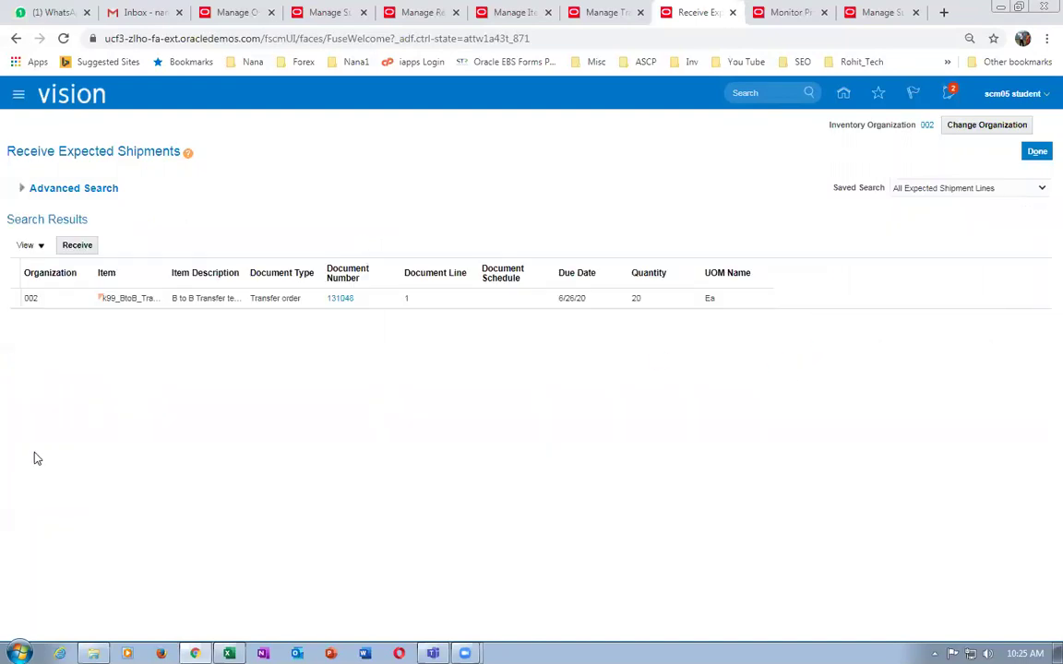
{"action": "left_click", "coordinate": [14, 297]}
{"action": "left_click", "coordinate": [78, 244]}
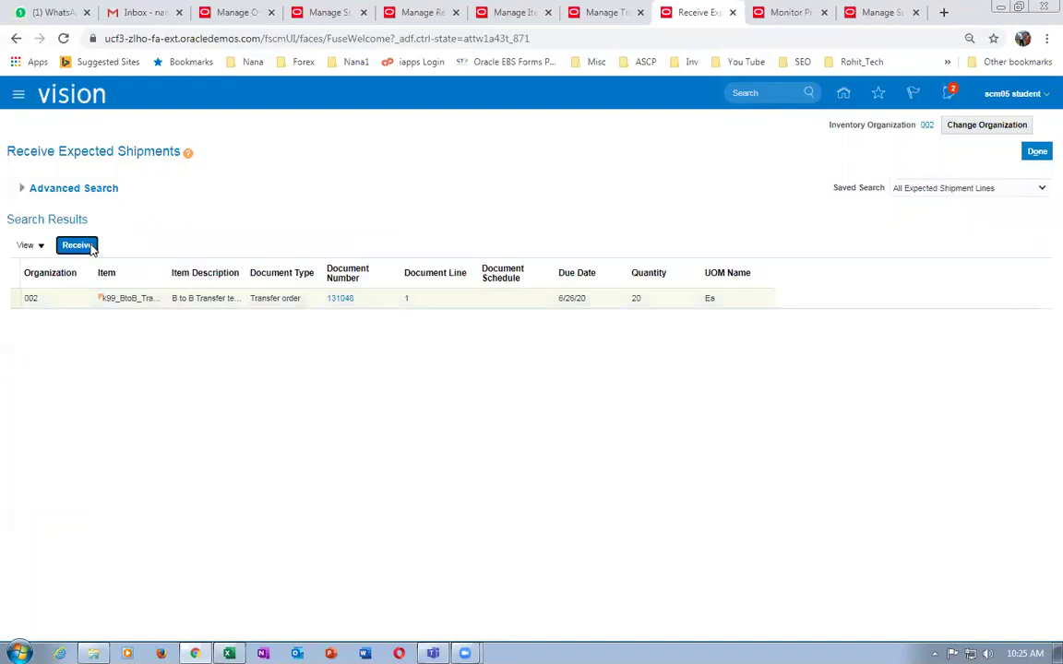
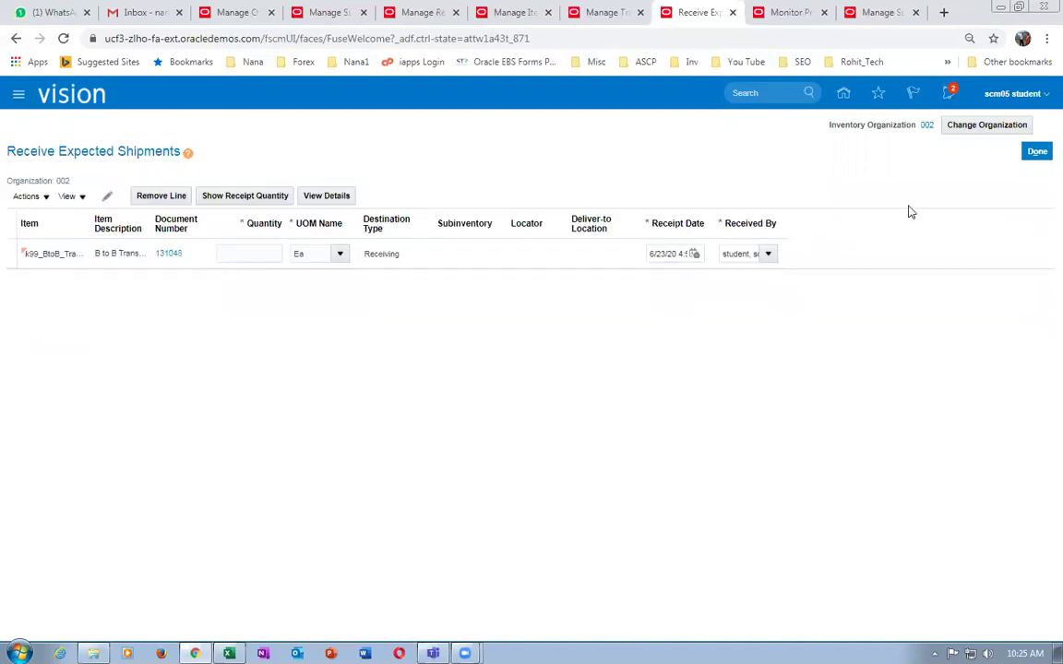
Step: Fill the line with its receipt quantity of 20, then create and submit the receipt
{"action": "left_click", "coordinate": [970, 150]}
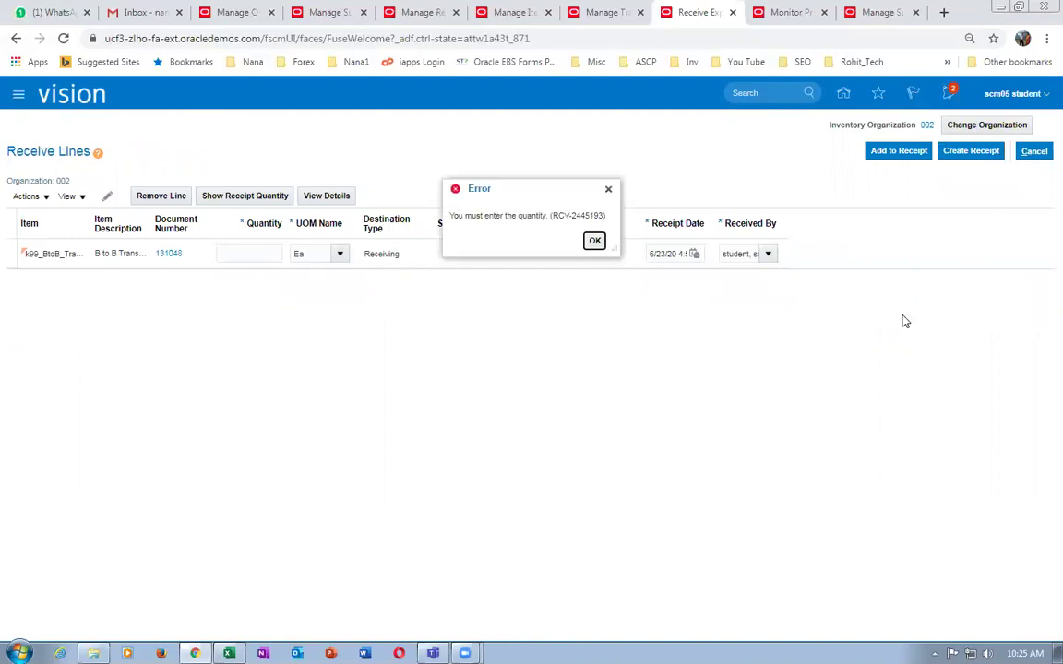
{"action": "left_click", "coordinate": [593, 241]}
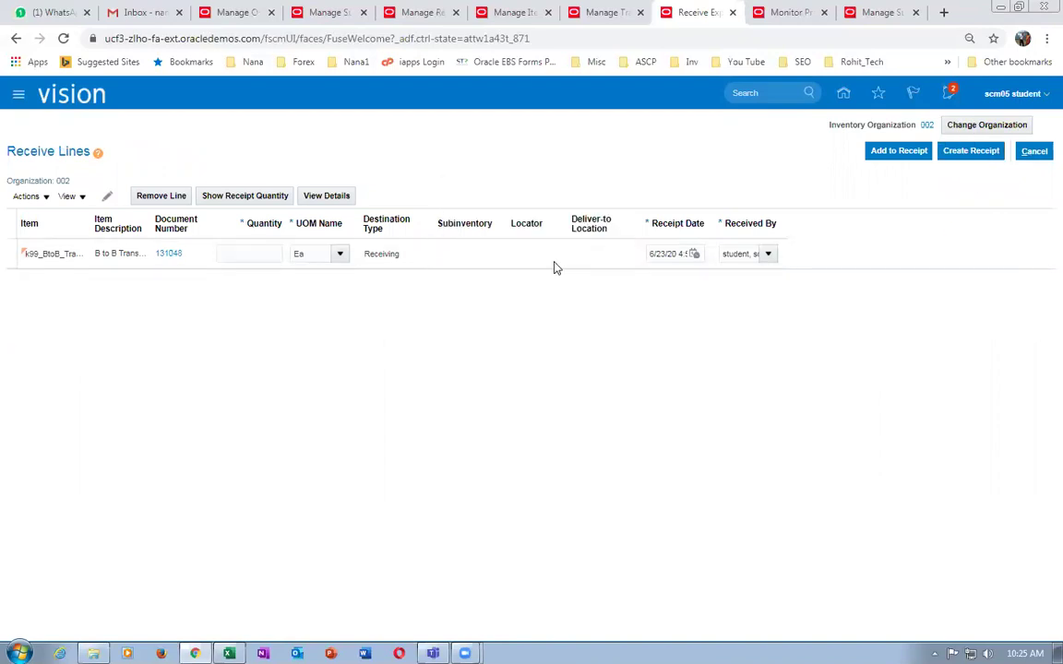
{"action": "left_click", "coordinate": [235, 196]}
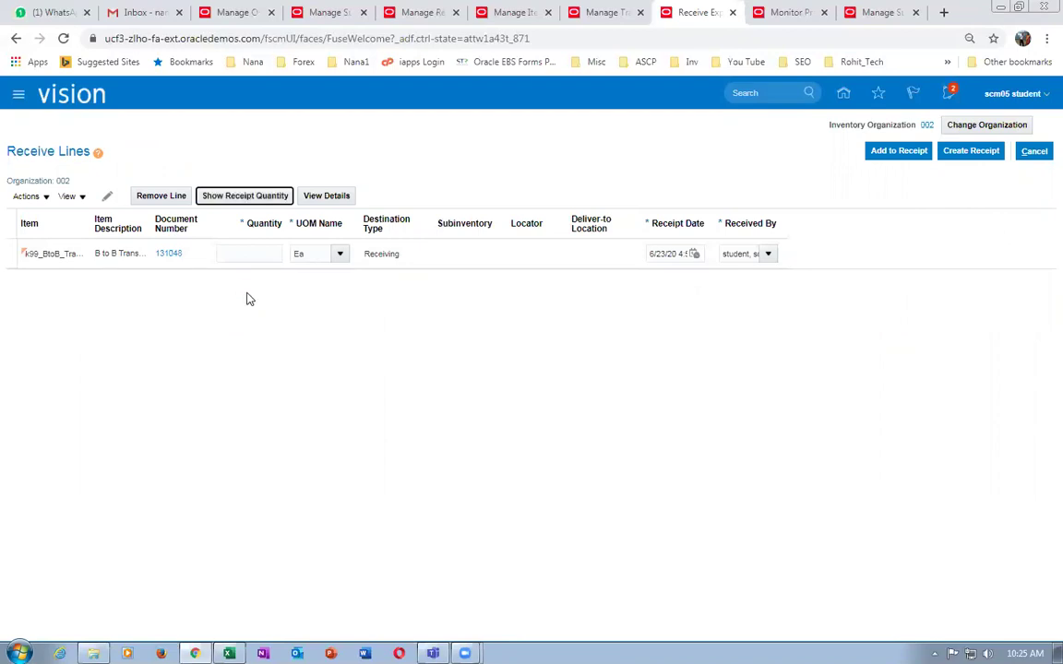
{"action": "left_click", "coordinate": [971, 153]}
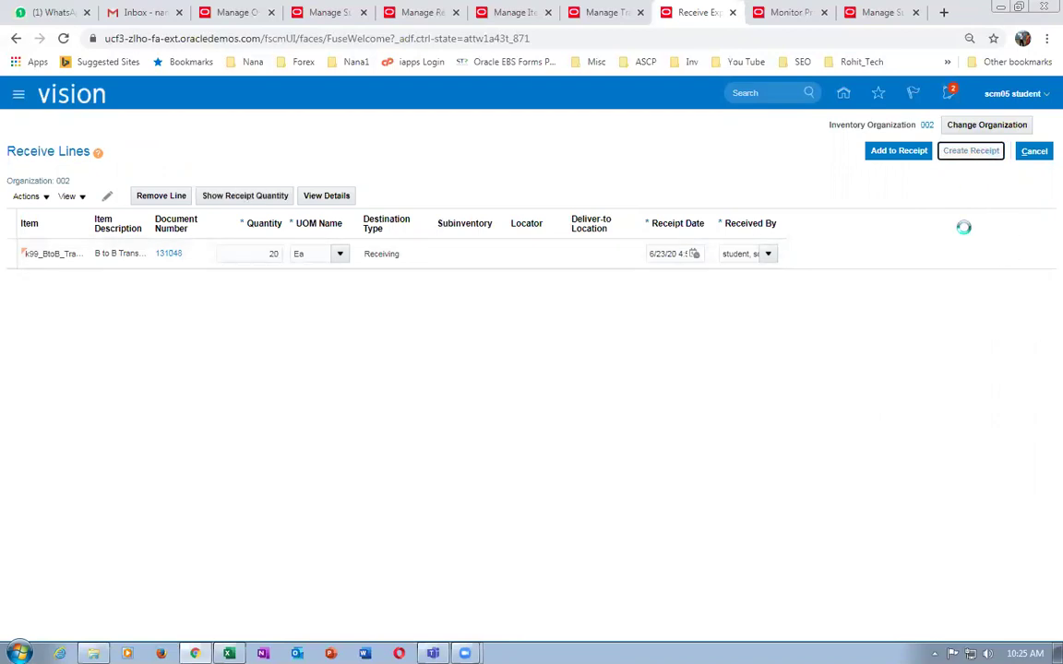
{"action": "left_click", "coordinate": [993, 153]}
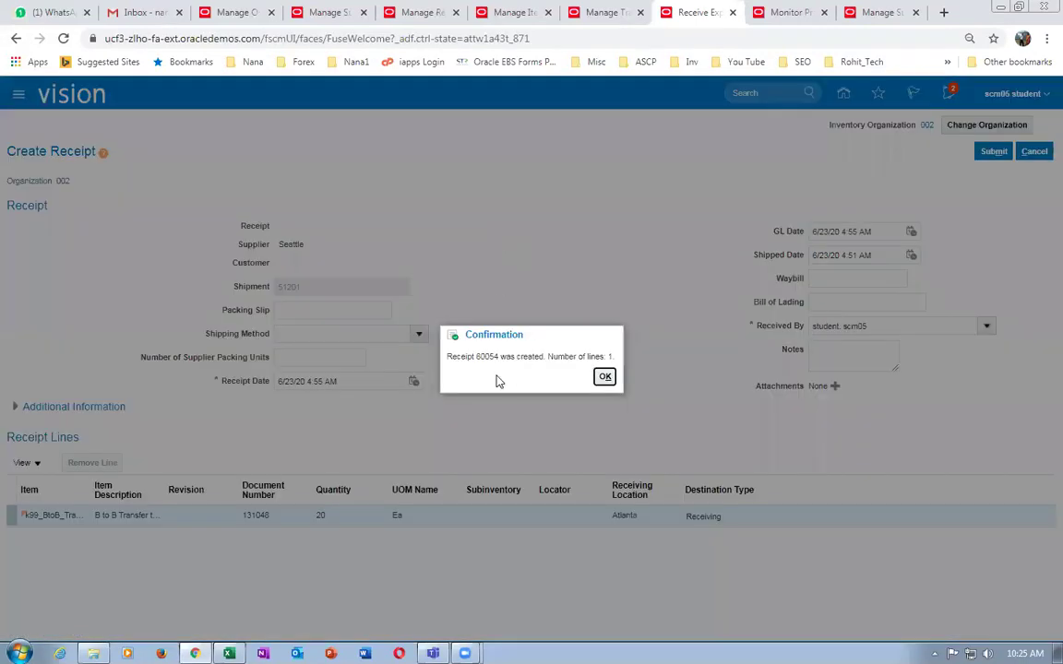
{"action": "left_click_drag", "start_coordinate": [471, 358], "coordinate": [506, 359]}
{"action": "left_click", "coordinate": [602, 378]}
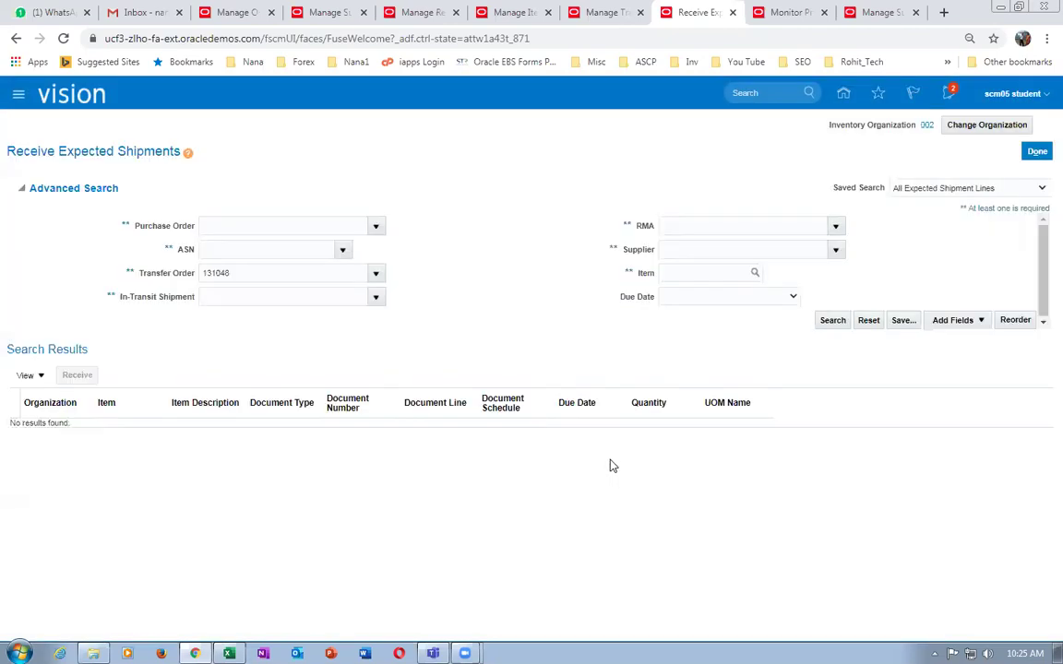
Step: In Put Away Receipts, search by the new receipt number and select its k99_BtoB_Transfer line
{"action": "left_click", "coordinate": [1037, 153]}
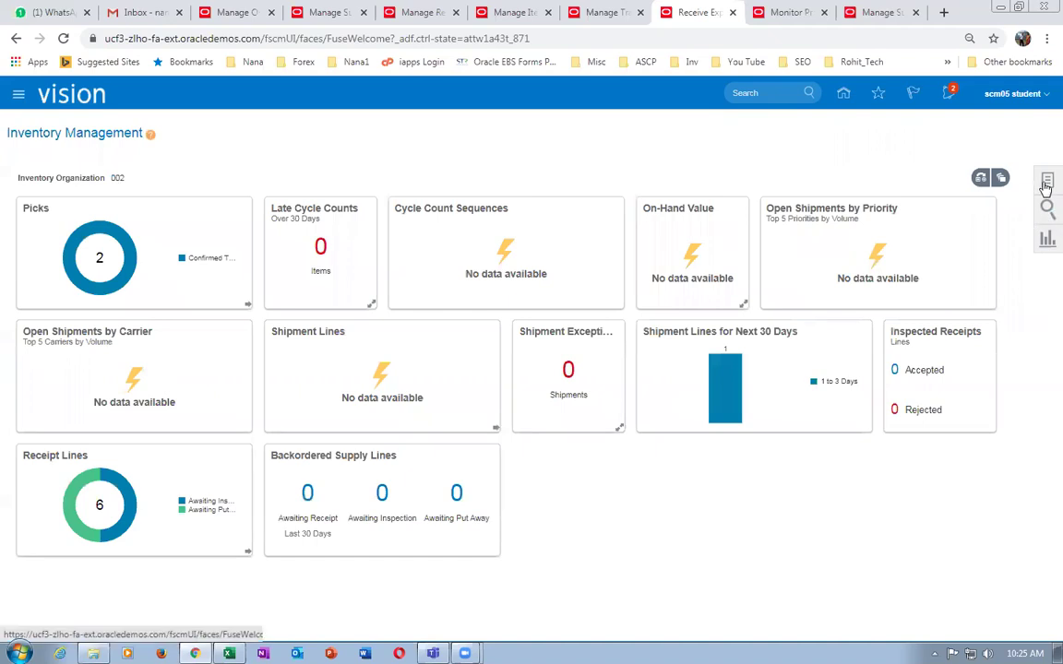
{"action": "left_click", "coordinate": [1046, 182]}
{"action": "left_click", "coordinate": [943, 261]}
{"action": "left_click", "coordinate": [216, 223]}
{"action": "type", "text": "600449"}
{"action": "key", "text": "Tab"}
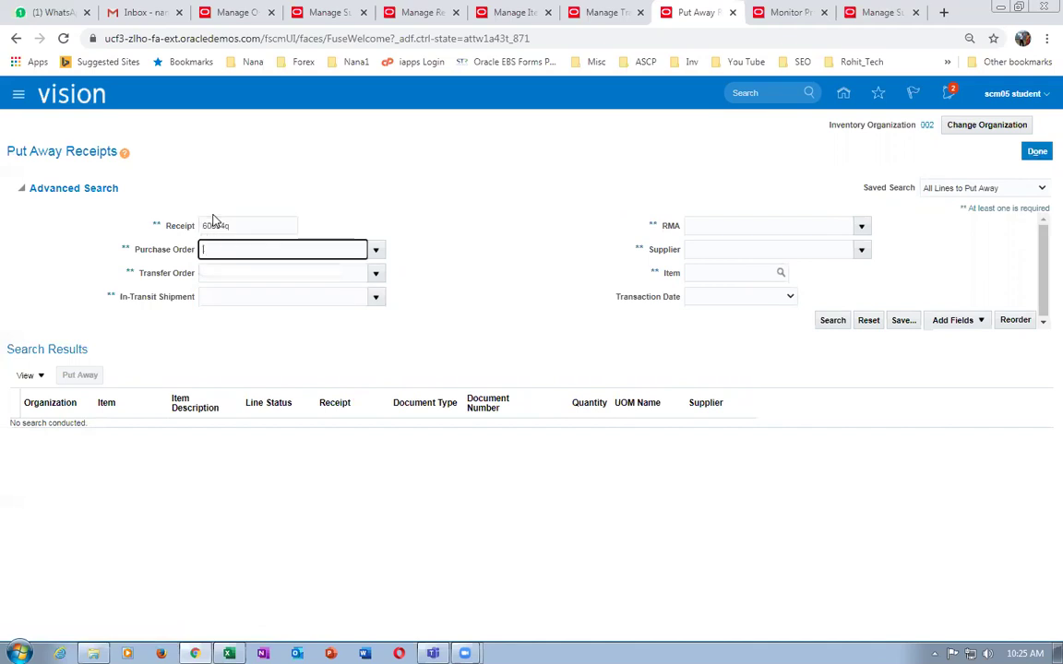
{"action": "left_click", "coordinate": [237, 226]}
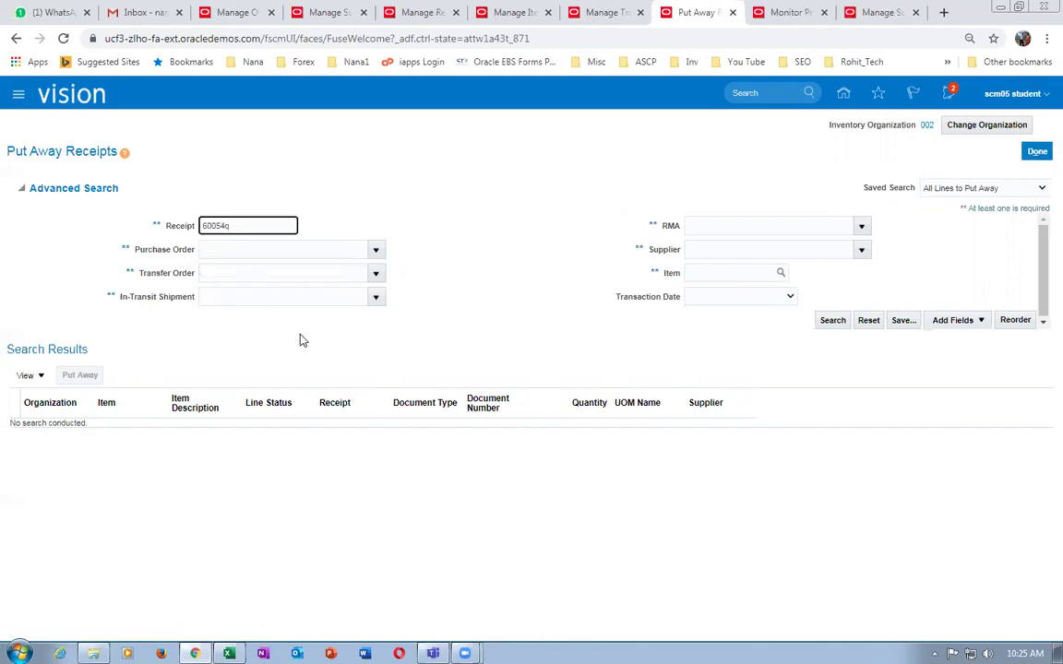
{"action": "left_click", "coordinate": [832, 320]}
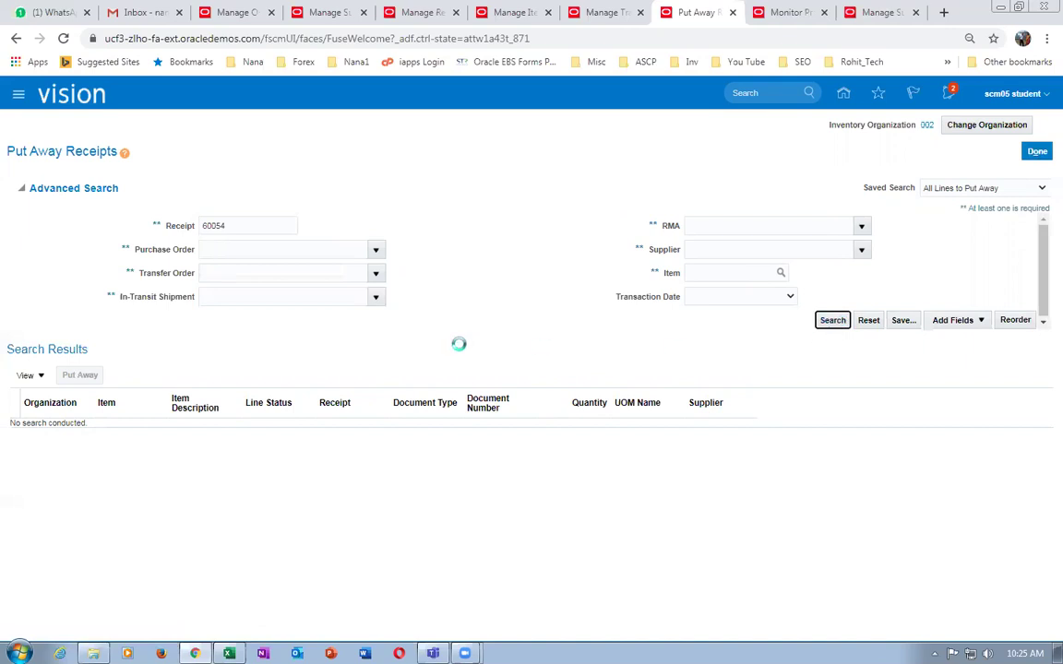
{"action": "left_click", "coordinate": [13, 298]}
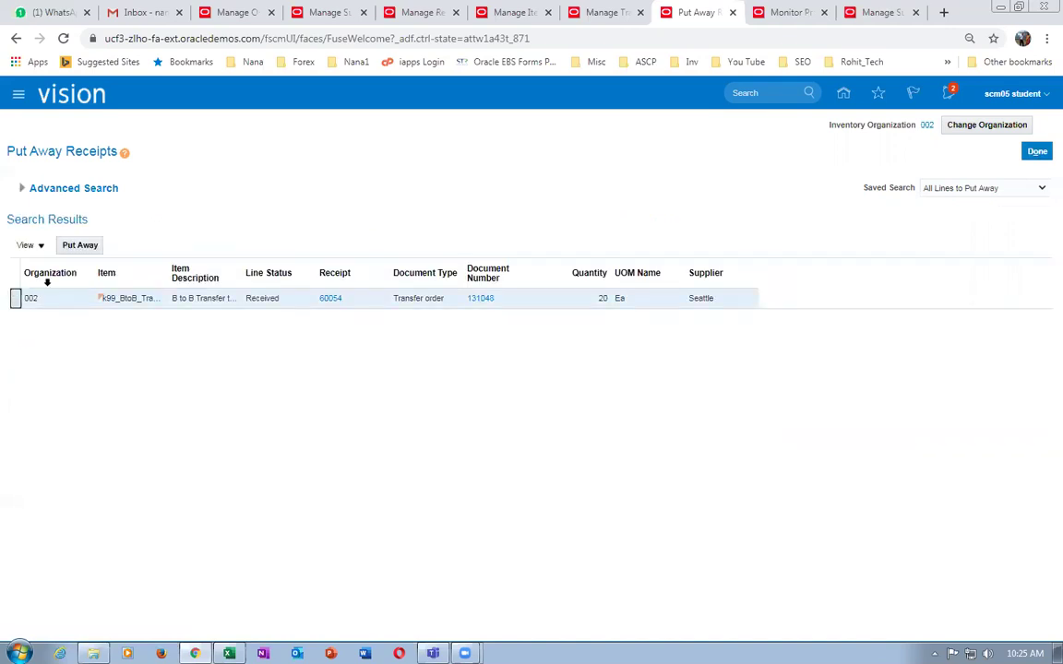
Step: Put away the received k99_BtoB_Transfer line into the Stores subinventory and submit the put away transaction
{"action": "left_click", "coordinate": [79, 246]}
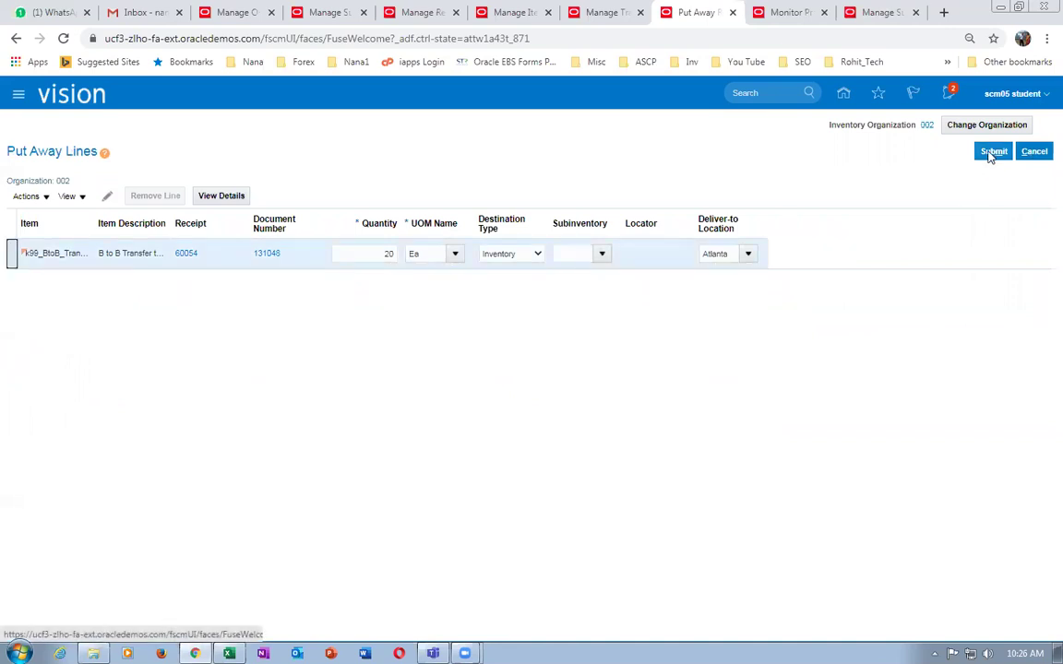
{"action": "left_click", "coordinate": [600, 254]}
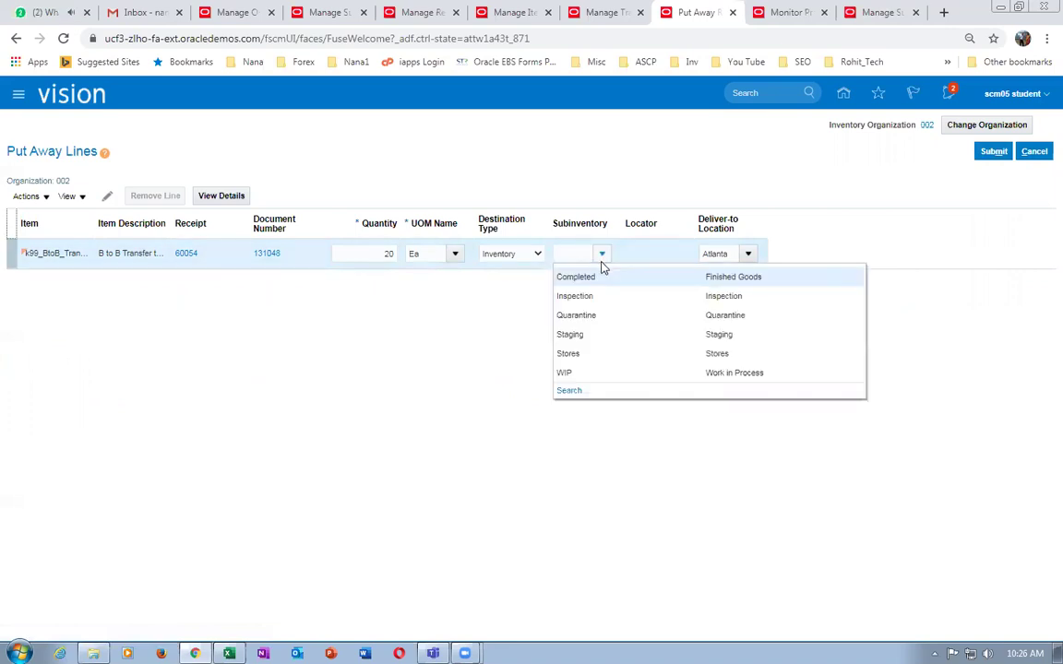
{"action": "left_click", "coordinate": [590, 358]}
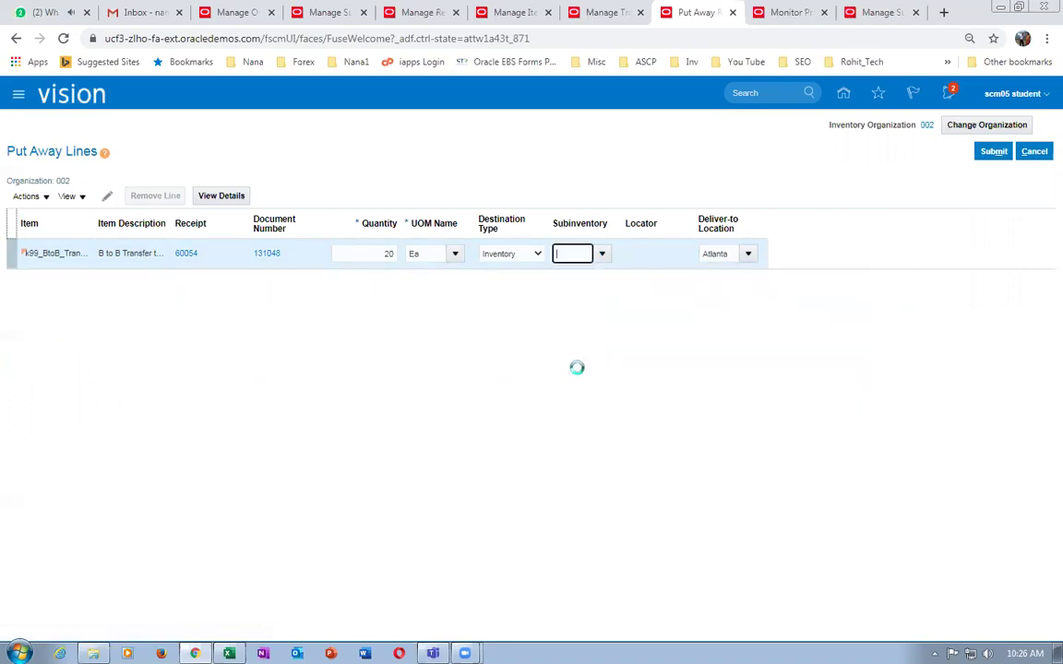
{"action": "left_click", "coordinate": [993, 152]}
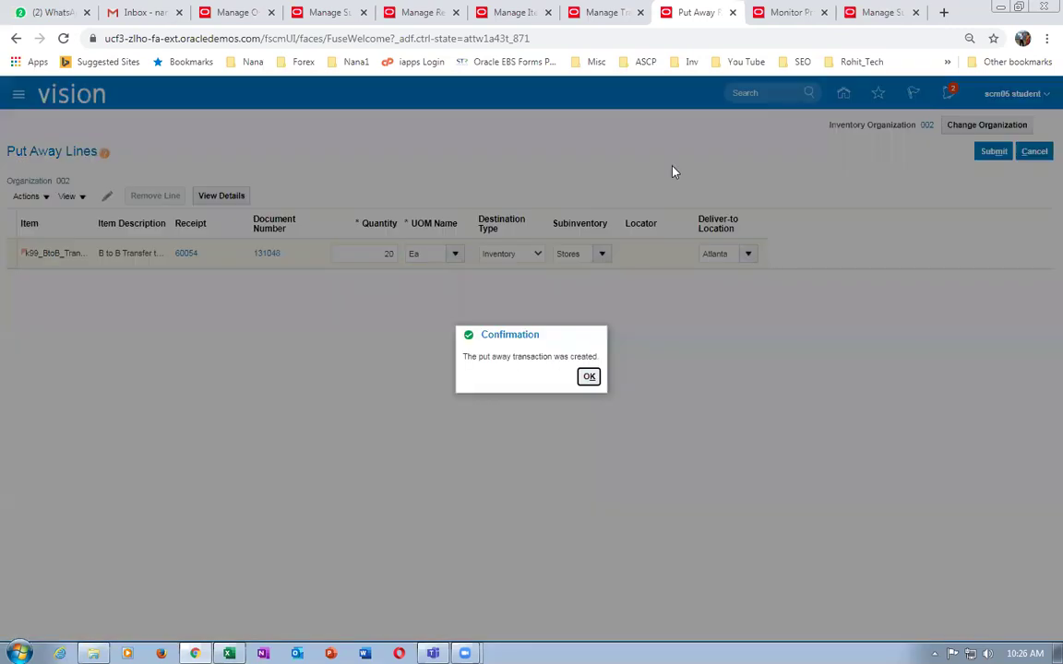
{"action": "left_click_drag", "start_coordinate": [469, 356], "coordinate": [588, 381]}
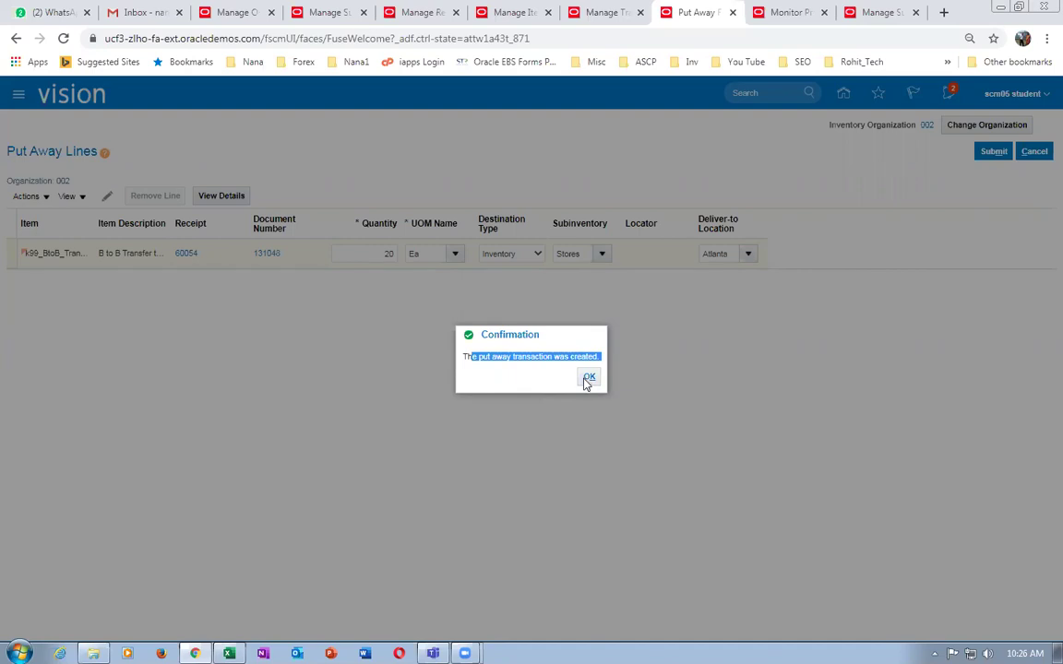
{"action": "left_click", "coordinate": [587, 380]}
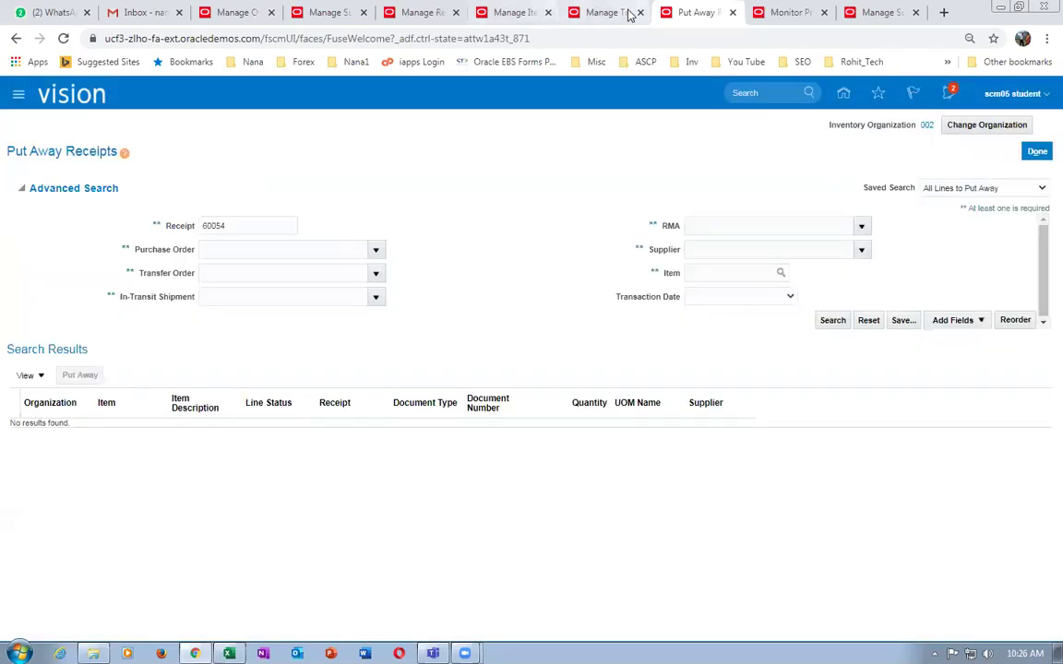
Step: Reload the transfer order and review its line status and quantities in the shipments and receipts view
{"action": "left_click", "coordinate": [604, 12]}
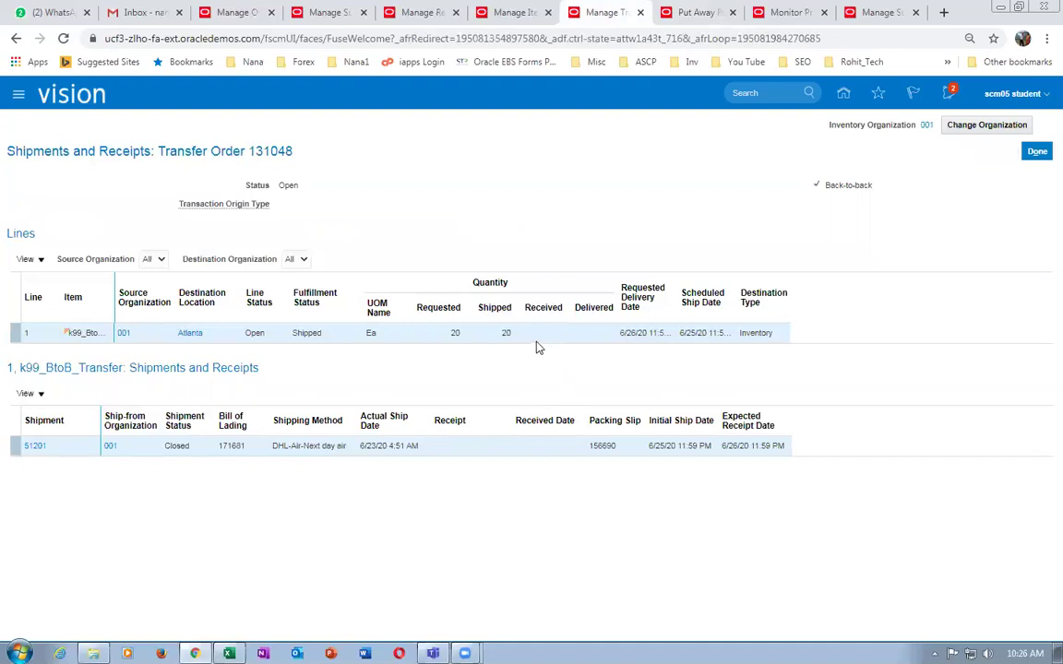
{"action": "left_click", "coordinate": [1036, 153]}
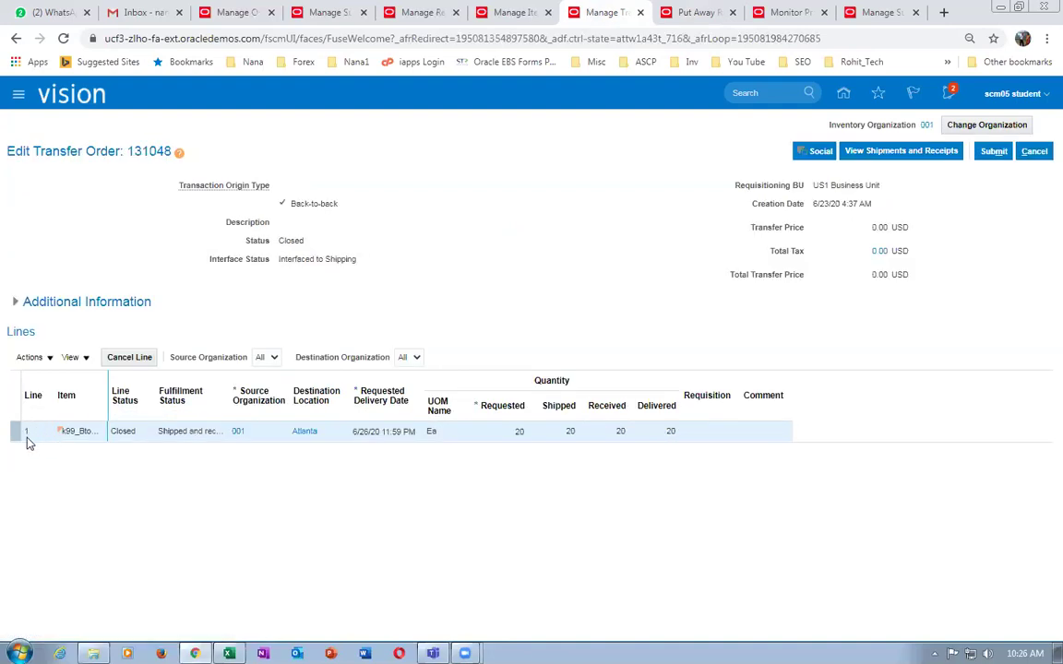
{"action": "left_click", "coordinate": [847, 150]}
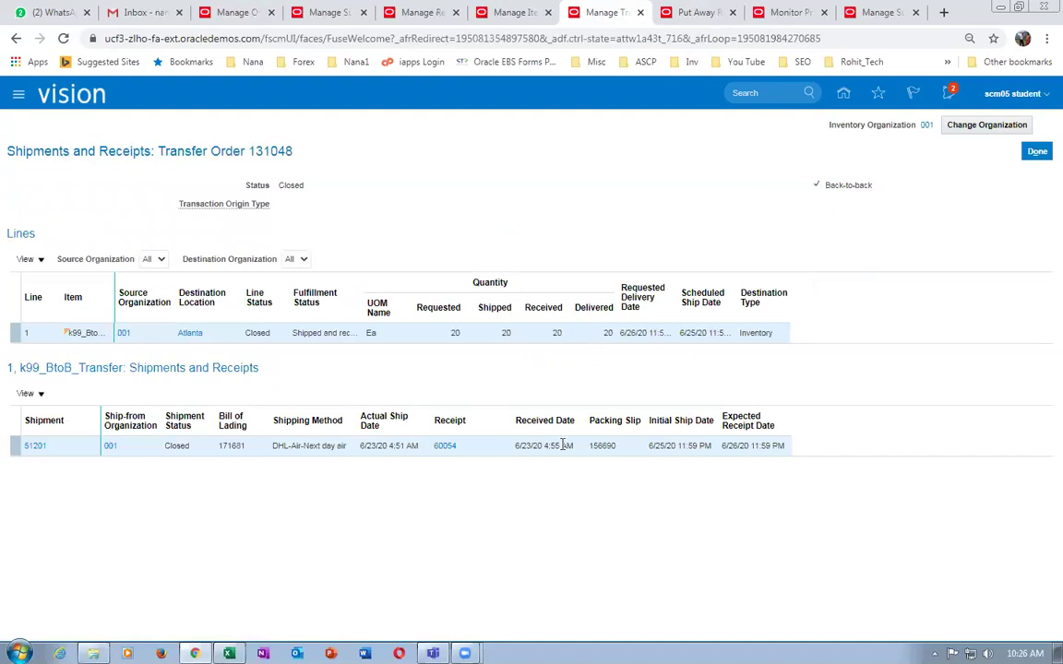
Step: Refresh the supply order details and check the status of supply line 1.1 and its orchestration plan
{"action": "left_click", "coordinate": [786, 13]}
{"action": "left_click", "coordinate": [871, 12]}
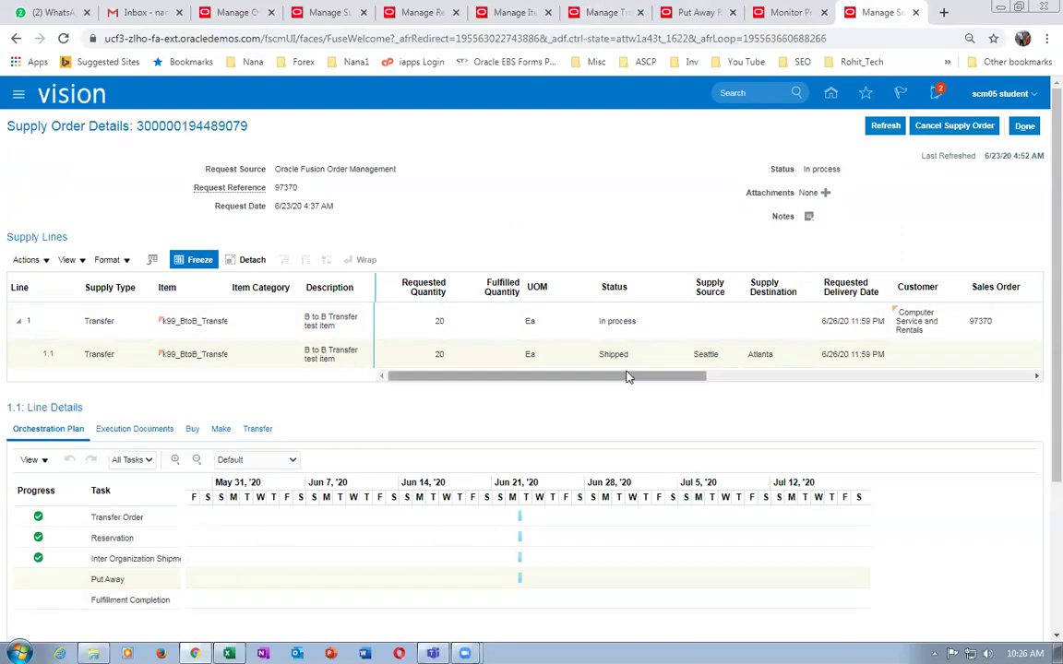
{"action": "left_click", "coordinate": [896, 128]}
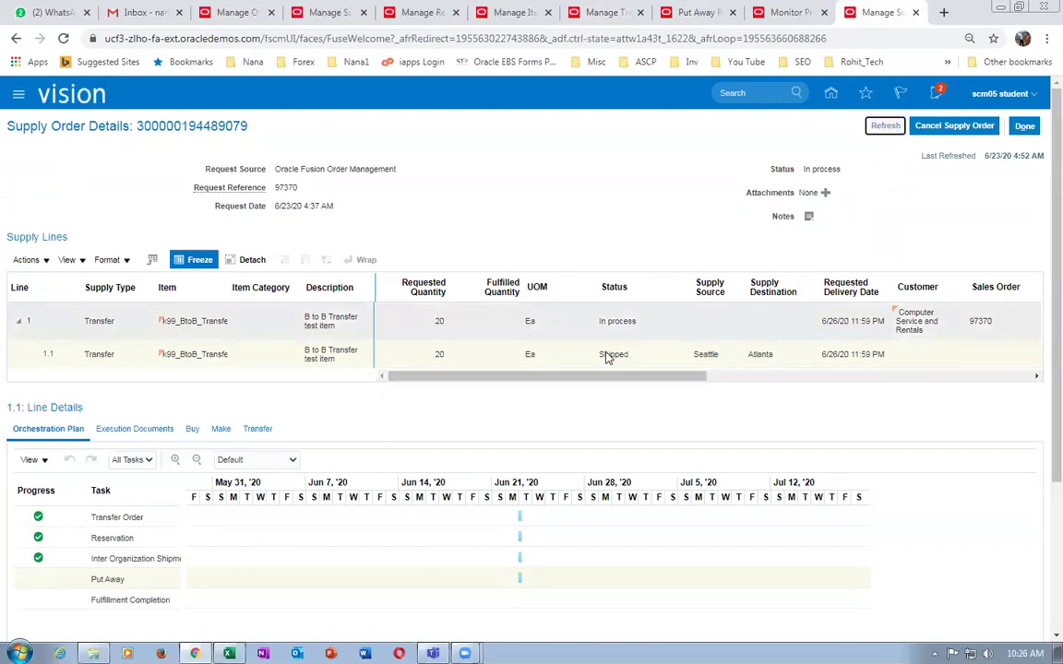
{"action": "left_click_drag", "start_coordinate": [604, 357], "coordinate": [651, 356]}
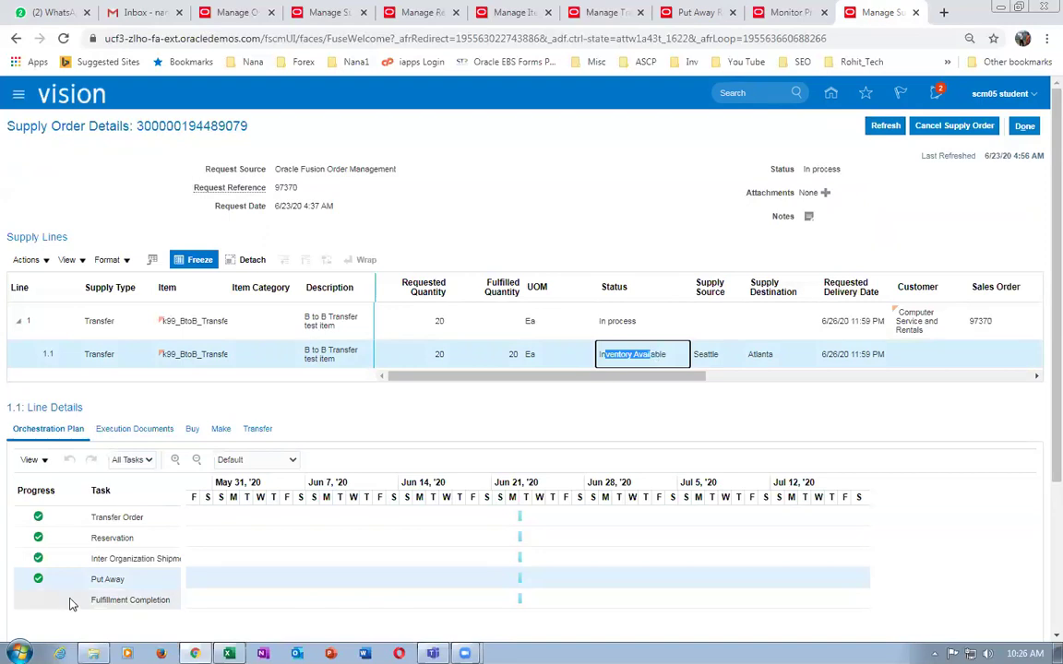
Step: Refresh the sales order's orchestration process and check the back-to-back supply status of the fulfillment line
{"action": "left_click", "coordinate": [335, 14]}
{"action": "left_click", "coordinate": [247, 17]}
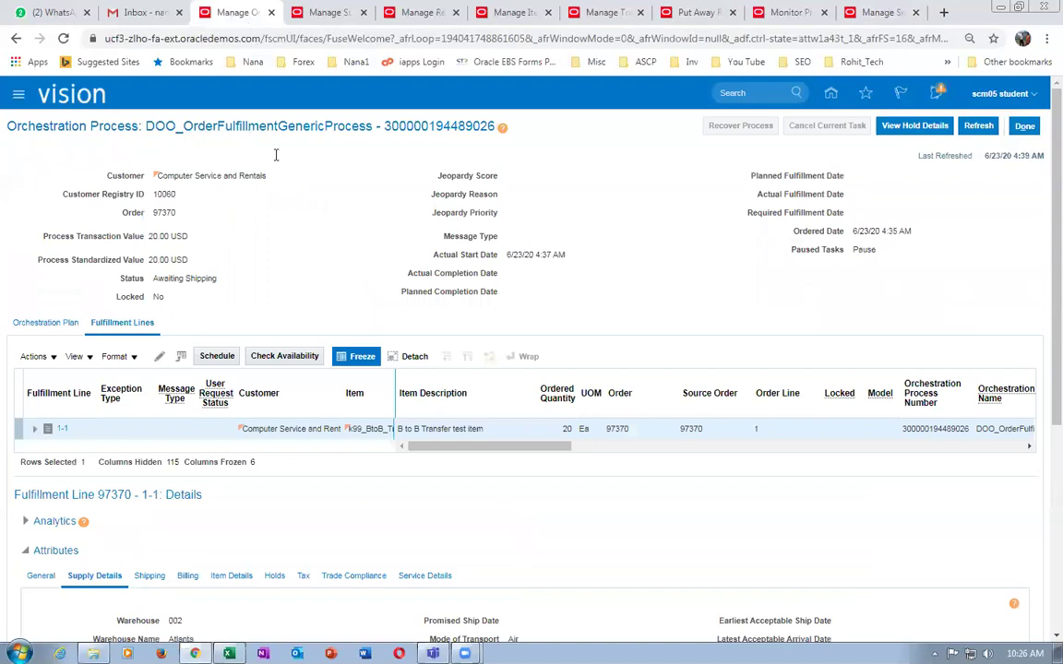
{"action": "scroll", "coordinate": [211, 542], "scroll_direction": "down", "scroll_amount": 3}
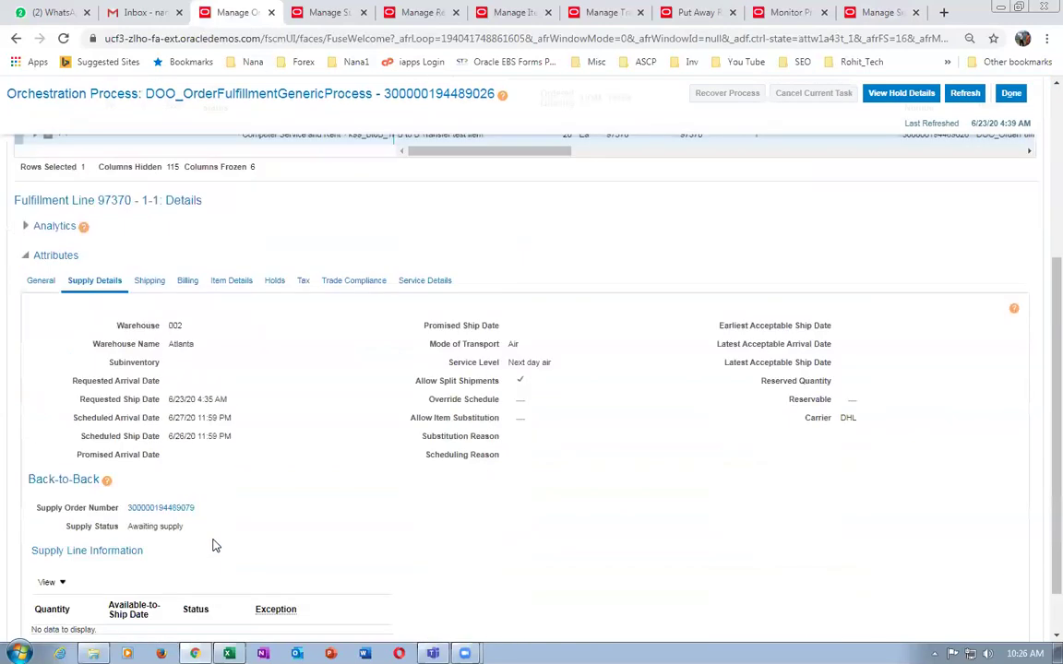
{"action": "left_click_drag", "start_coordinate": [135, 528], "coordinate": [167, 527]}
{"action": "scroll", "coordinate": [620, 229], "scroll_direction": "up", "scroll_amount": 1}
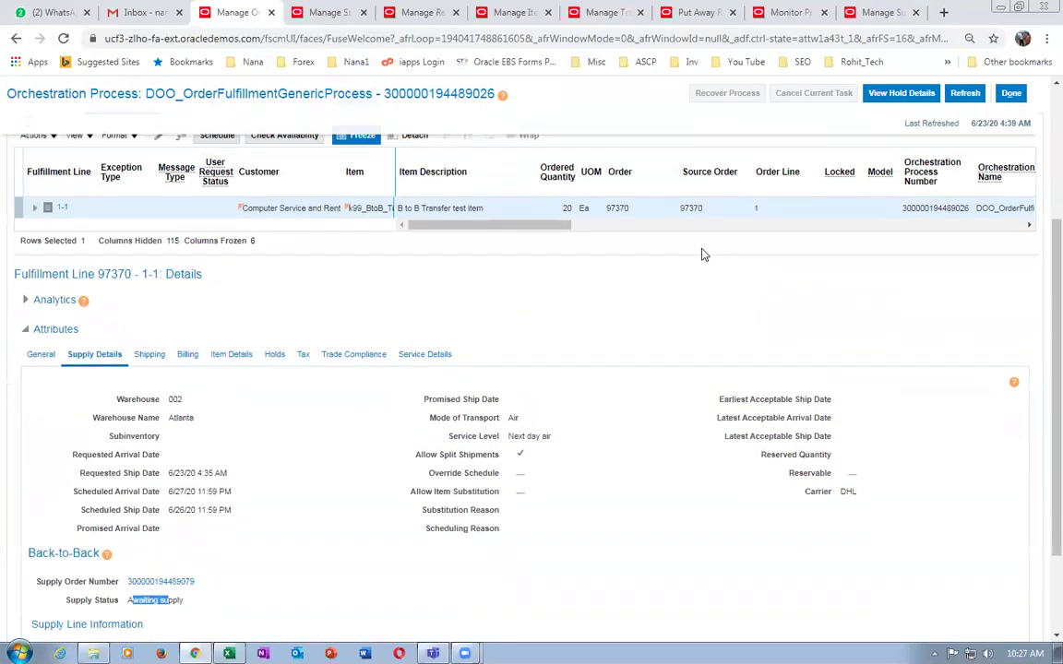
{"action": "left_click", "coordinate": [963, 94]}
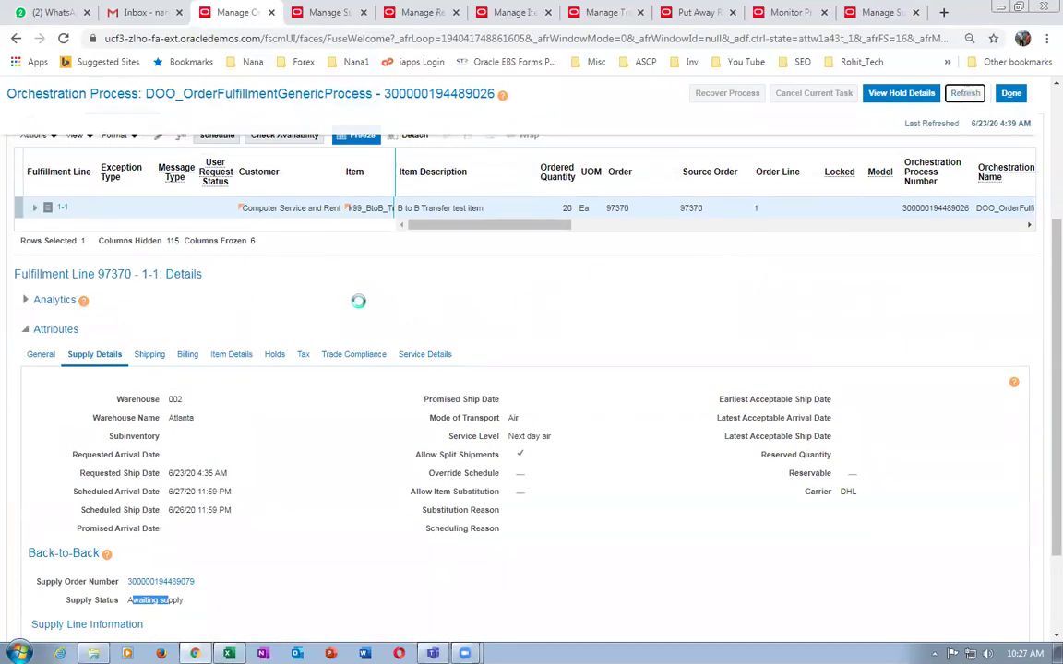
{"action": "left_click_drag", "start_coordinate": [131, 585], "coordinate": [174, 588]}
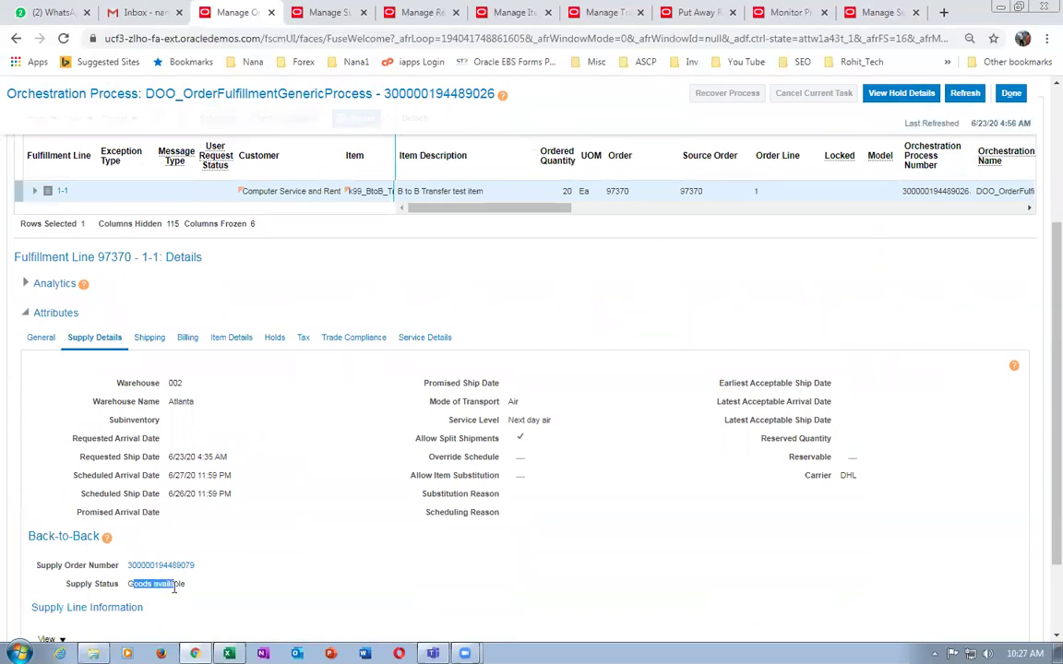
{"action": "left_click", "coordinate": [246, 563]}
{"action": "scroll", "coordinate": [262, 580], "scroll_direction": "up", "scroll_amount": 3}
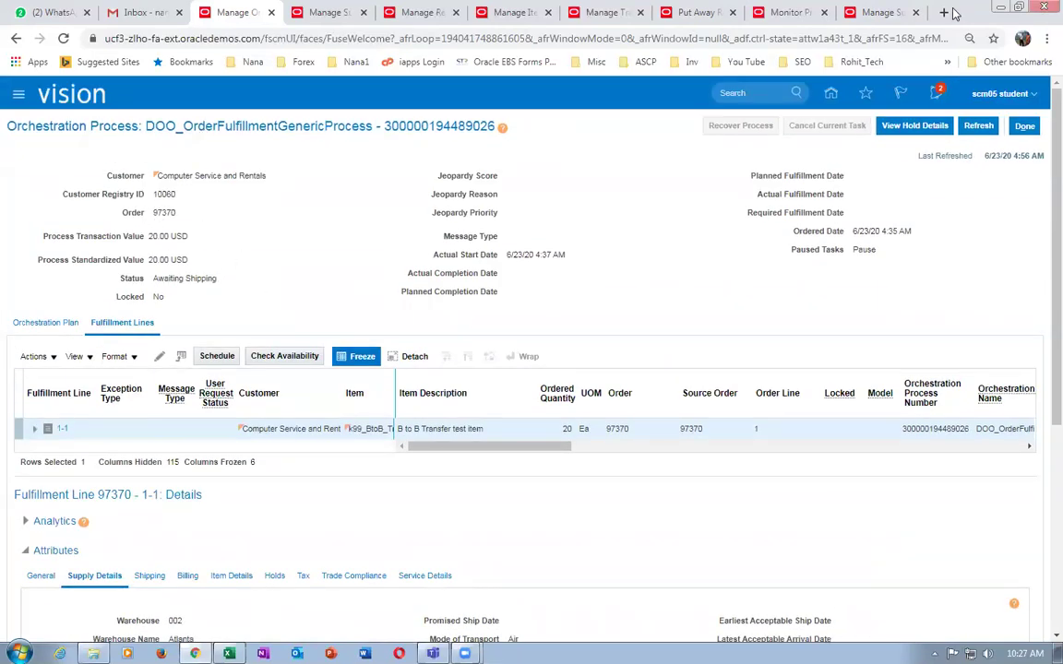
Step: Return to Inventory Management for organization 002 and open Manage Shipment Lines from the Shipments tasks
{"action": "left_click", "coordinate": [872, 12]}
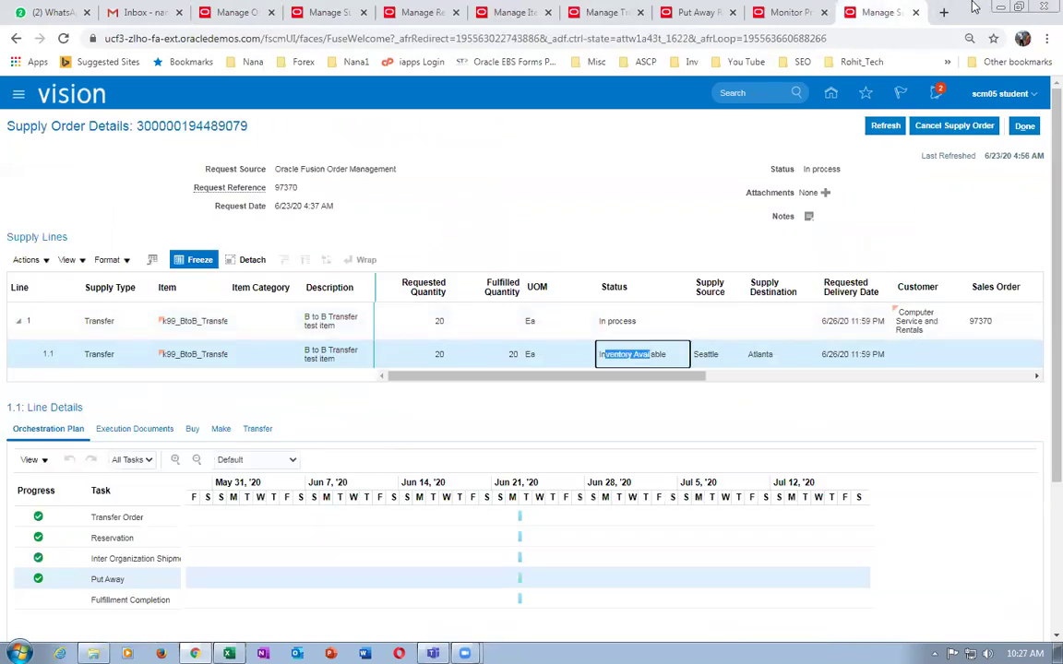
{"action": "left_click", "coordinate": [798, 12]}
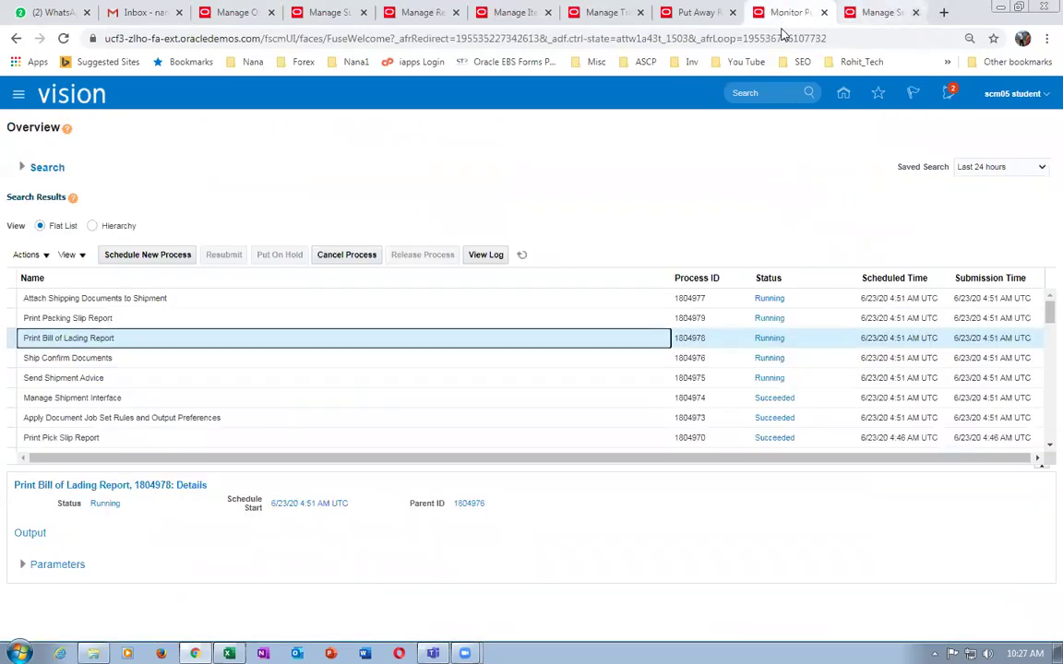
{"action": "left_click", "coordinate": [707, 15]}
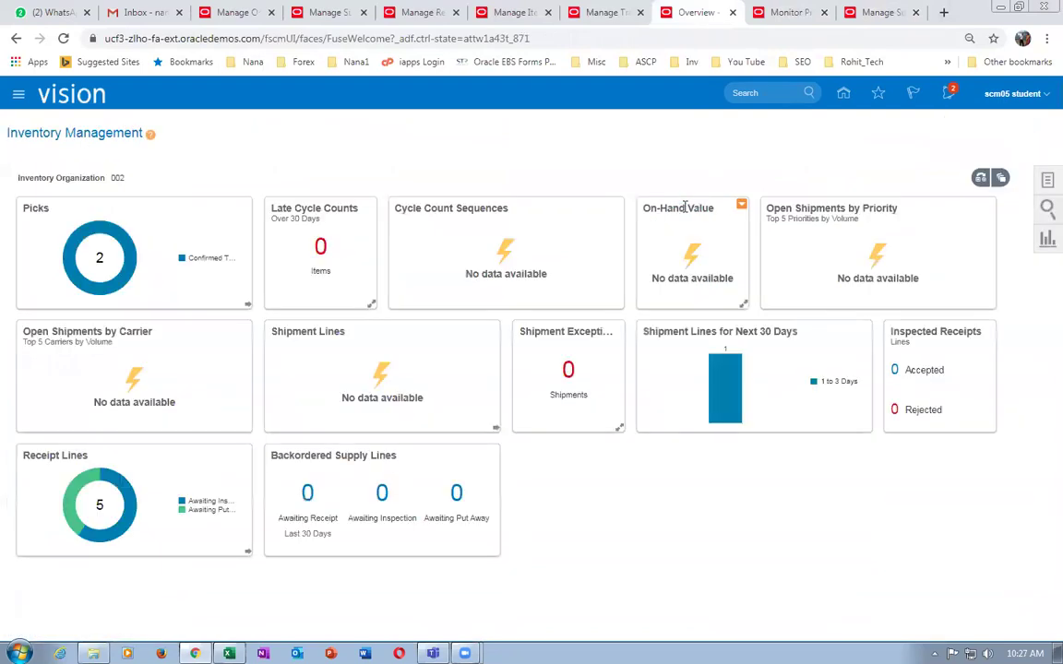
{"action": "left_click", "coordinate": [842, 94]}
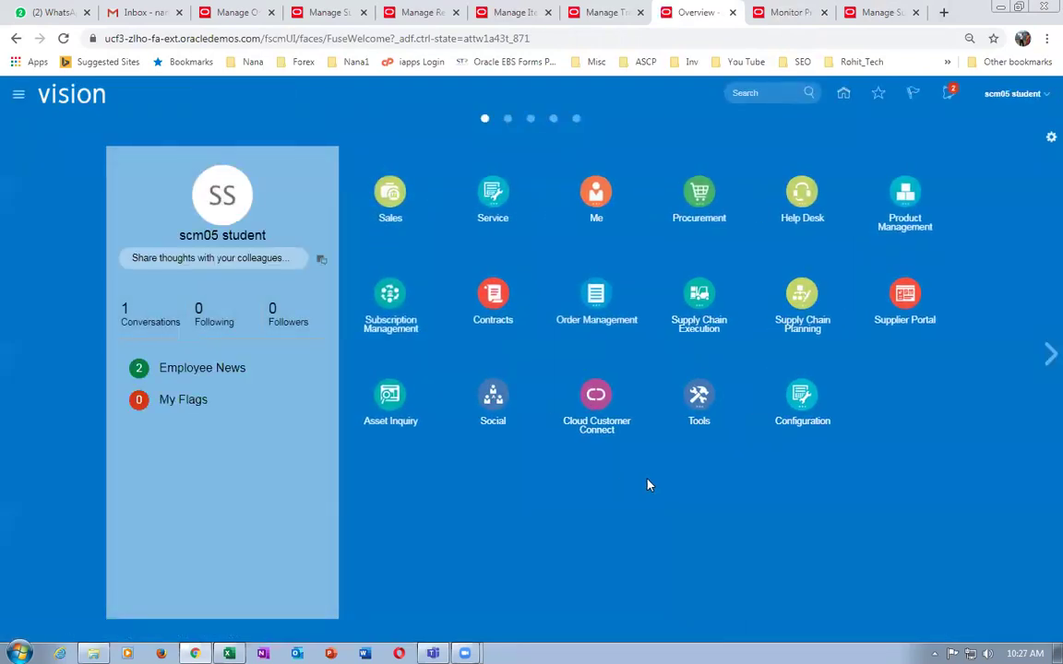
{"action": "left_click", "coordinate": [690, 307]}
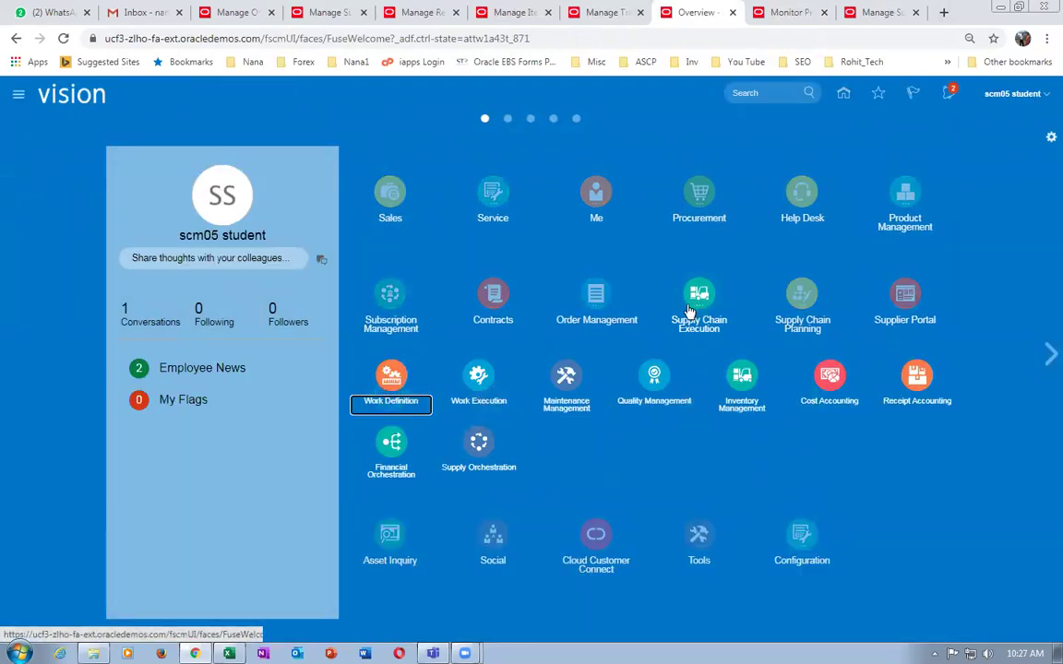
{"action": "left_click", "coordinate": [720, 403]}
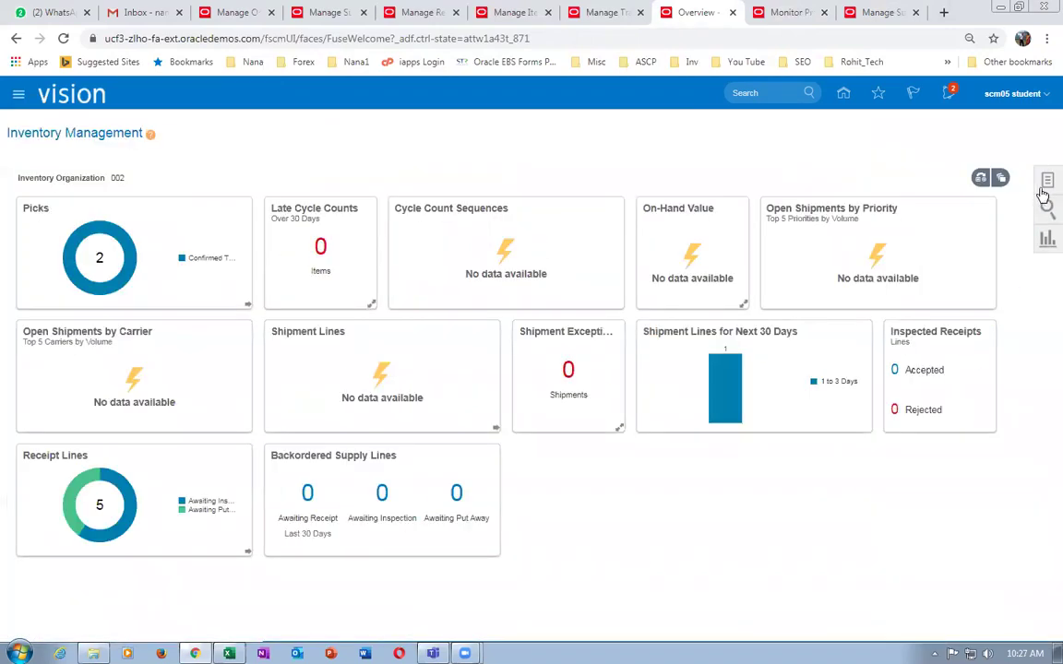
{"action": "left_click", "coordinate": [1046, 181]}
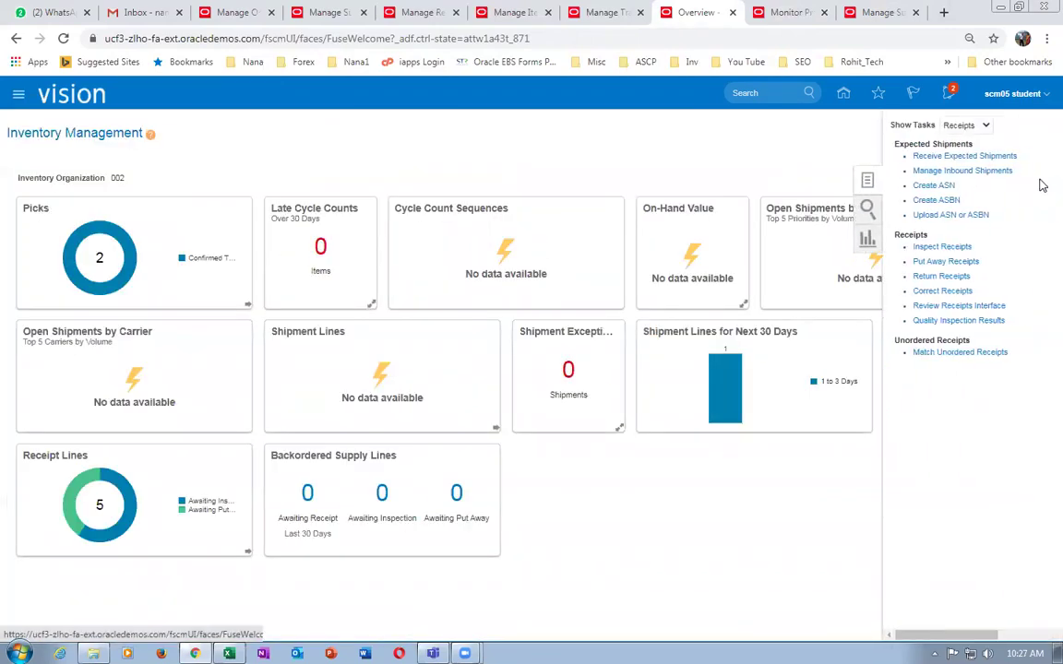
{"action": "left_click", "coordinate": [962, 126]}
{"action": "left_click", "coordinate": [960, 161]}
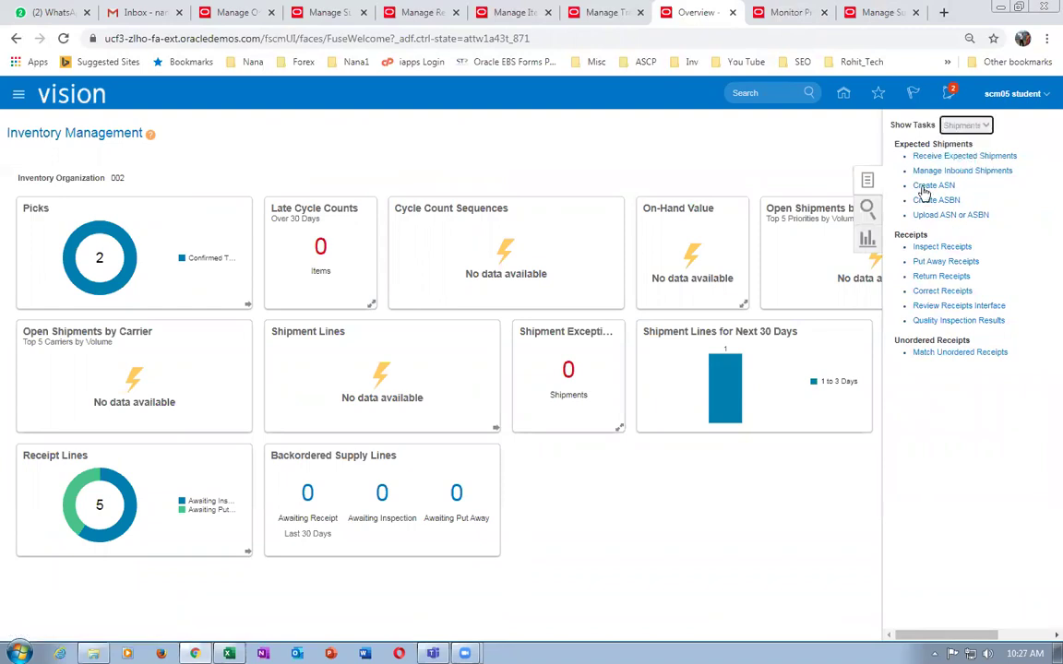
{"action": "left_click", "coordinate": [917, 175]}
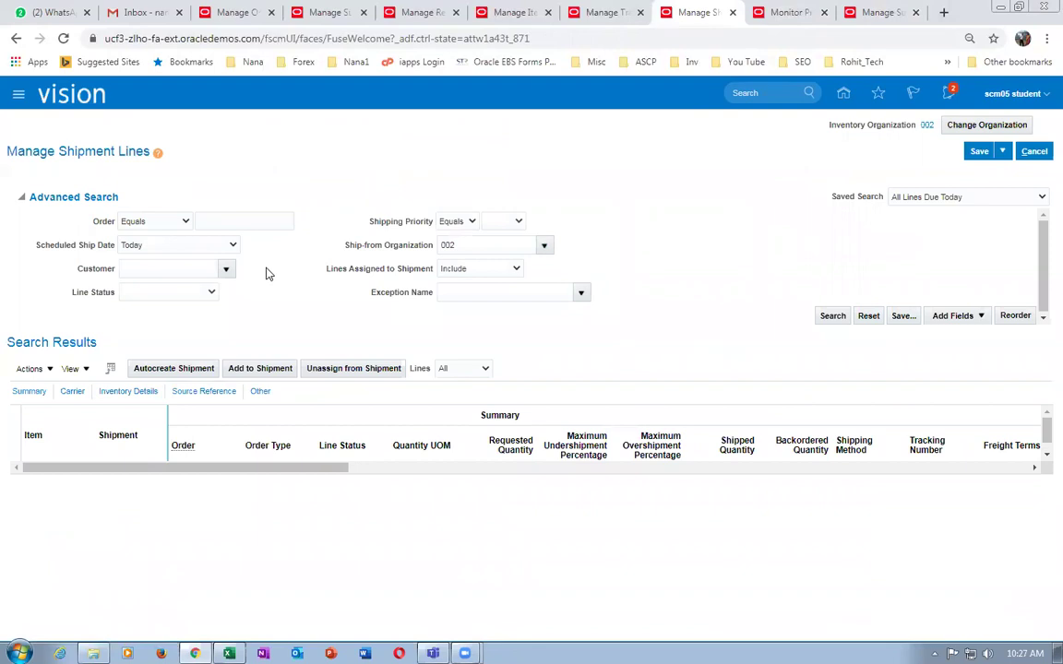
Step: Look up the sales order number and search the shipment lines by it with ship-from organization 002
{"action": "left_click", "coordinate": [239, 222]}
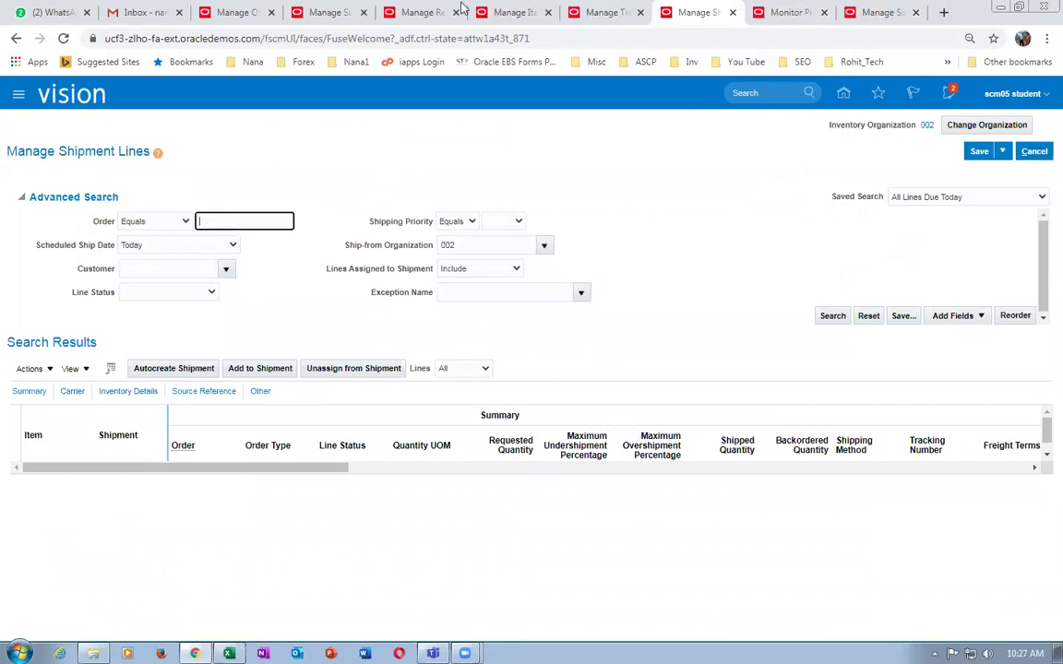
{"action": "left_click", "coordinate": [249, 14]}
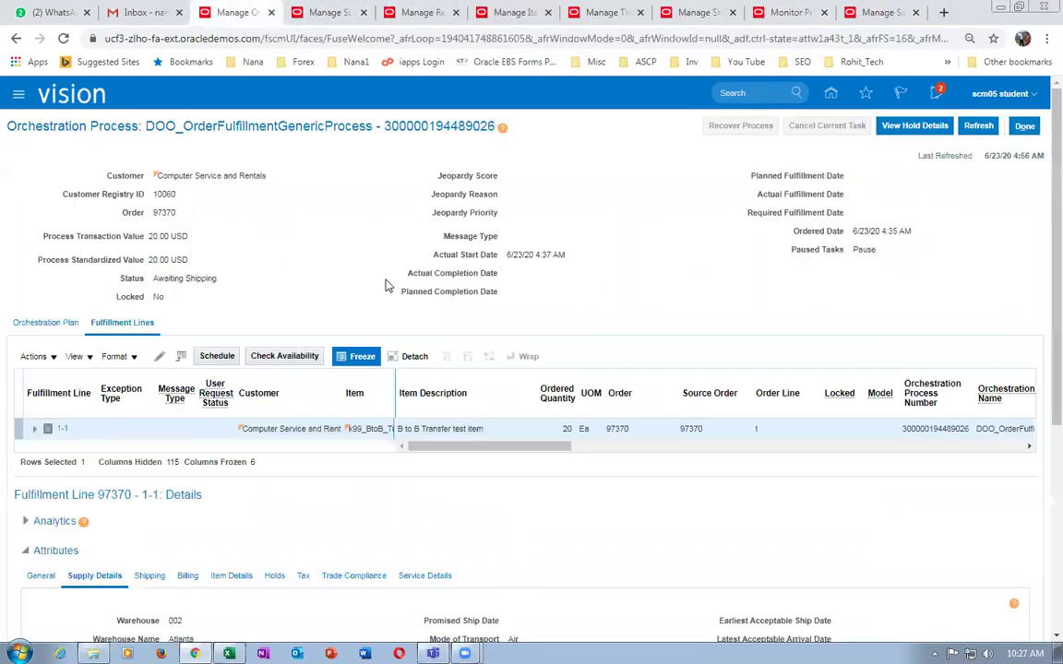
{"action": "left_click", "coordinate": [878, 12]}
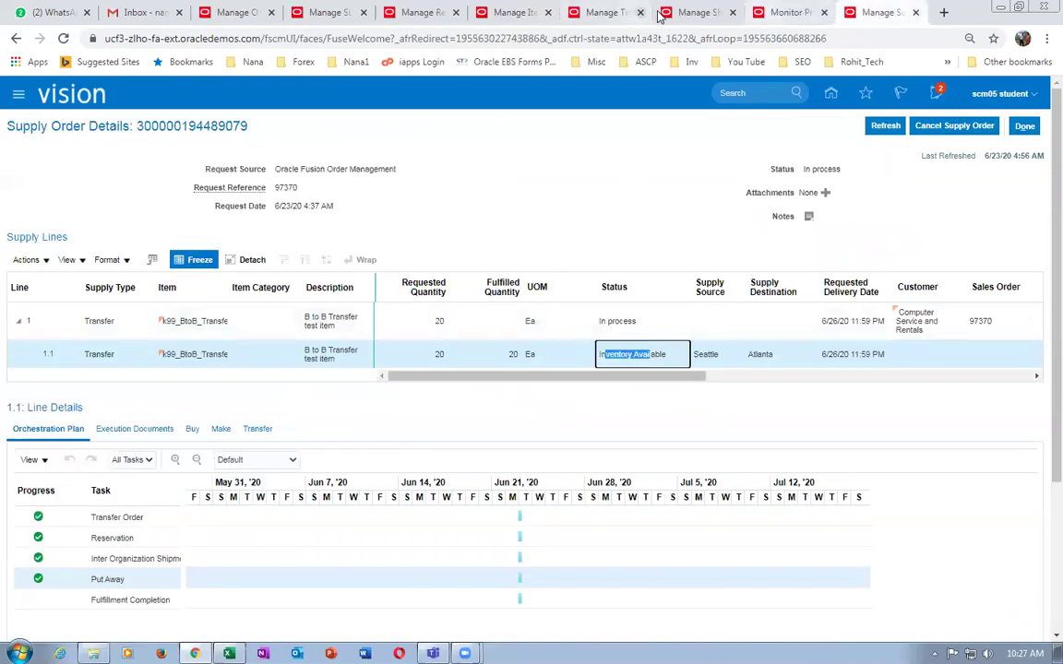
{"action": "left_click", "coordinate": [694, 12]}
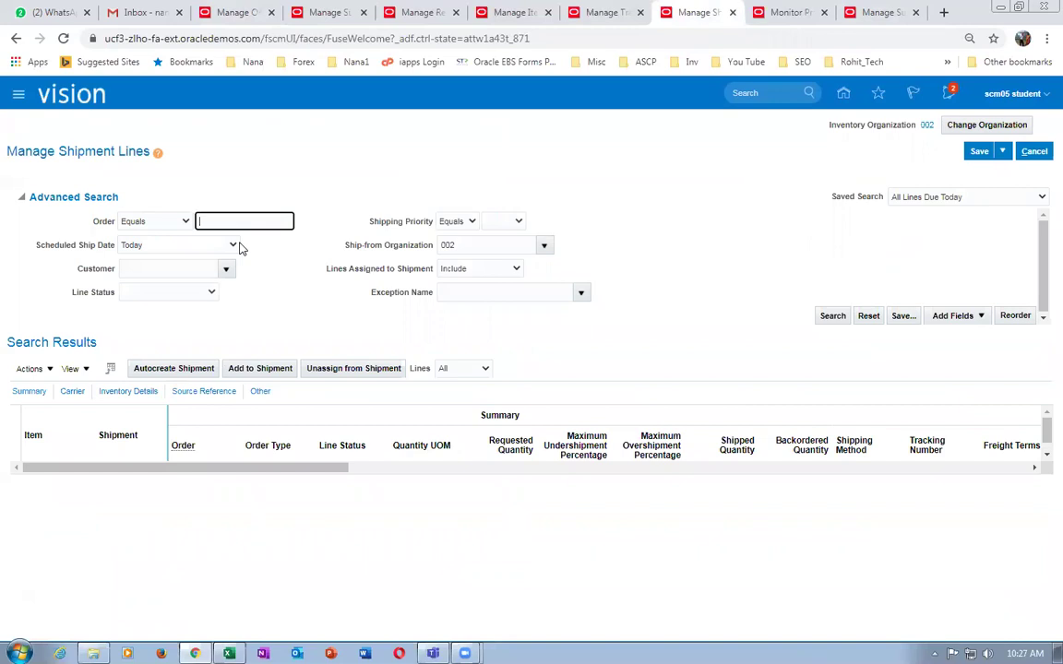
{"action": "type", "text": "97370"}
{"action": "key", "text": "Tab"}
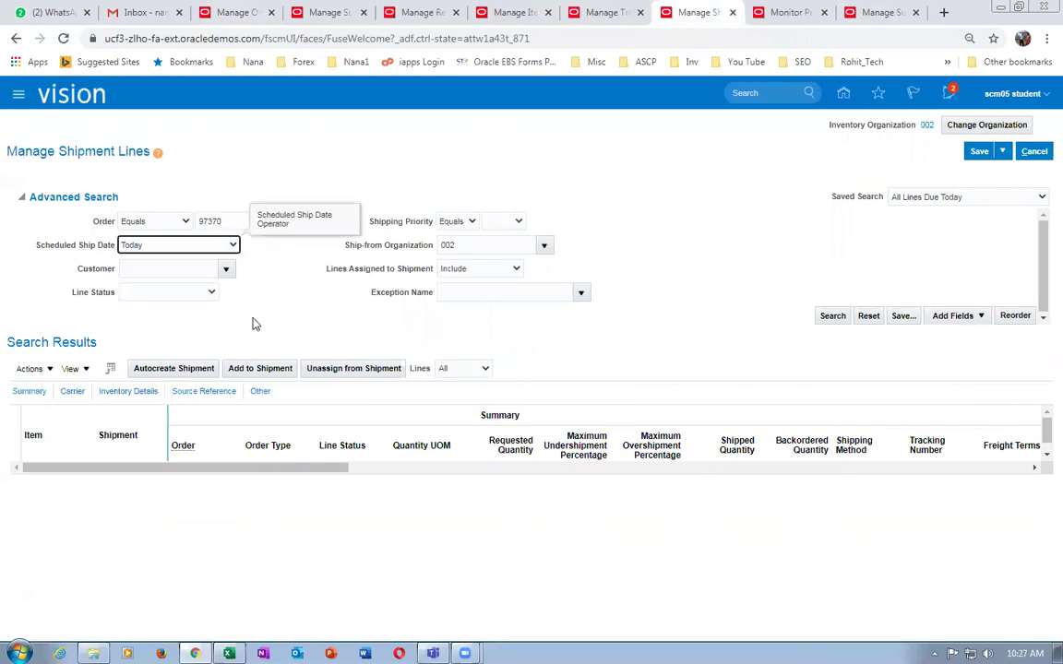
{"action": "left_click", "coordinate": [830, 317]}
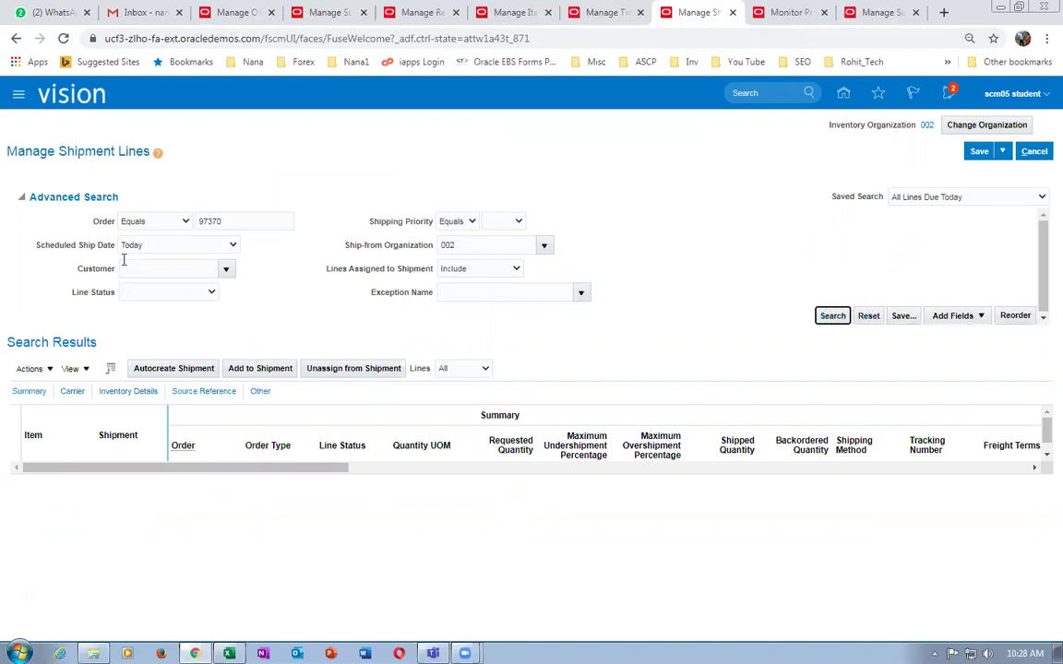
Step: Search the shipment lines with scheduled ship date Today and the next 7 days and open the k99_BtoB_Transfer line
{"action": "left_click", "coordinate": [186, 247]}
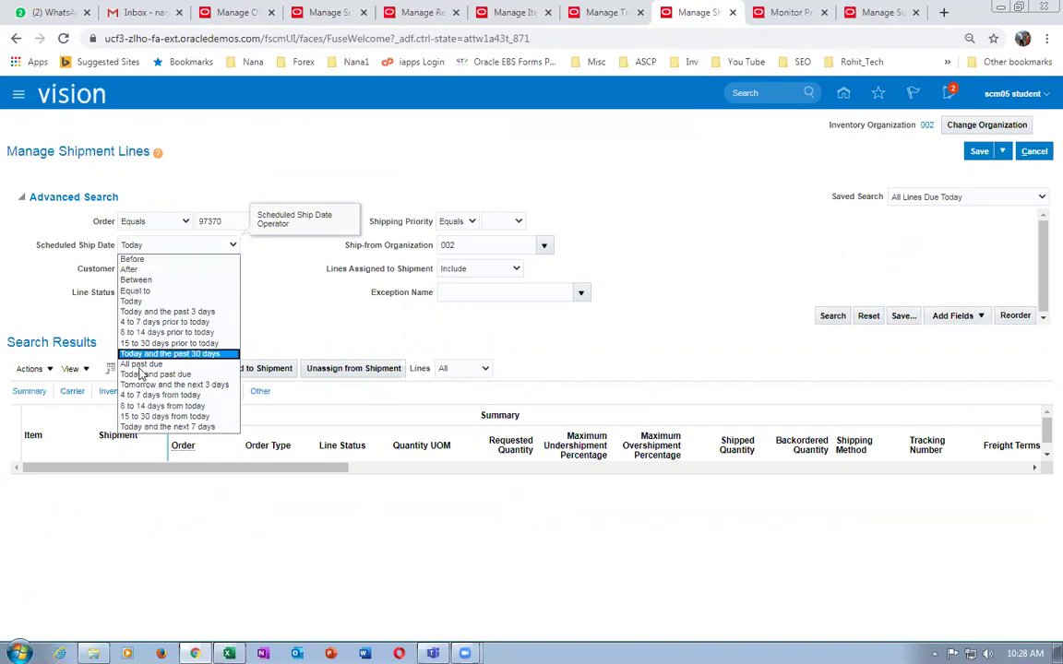
{"action": "left_click", "coordinate": [140, 429]}
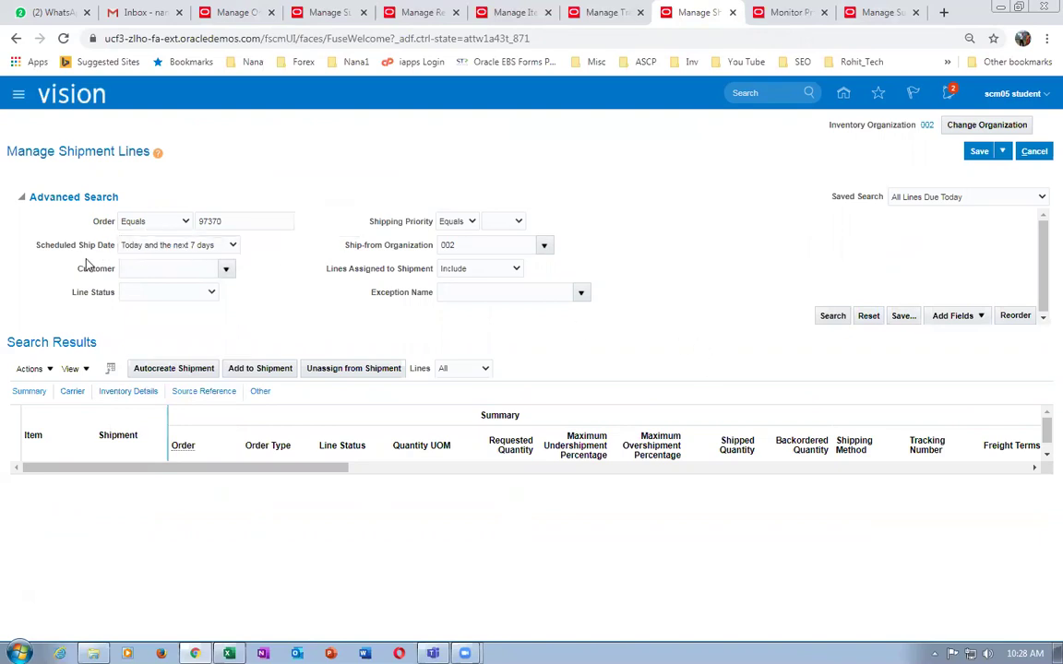
{"action": "left_click", "coordinate": [820, 320]}
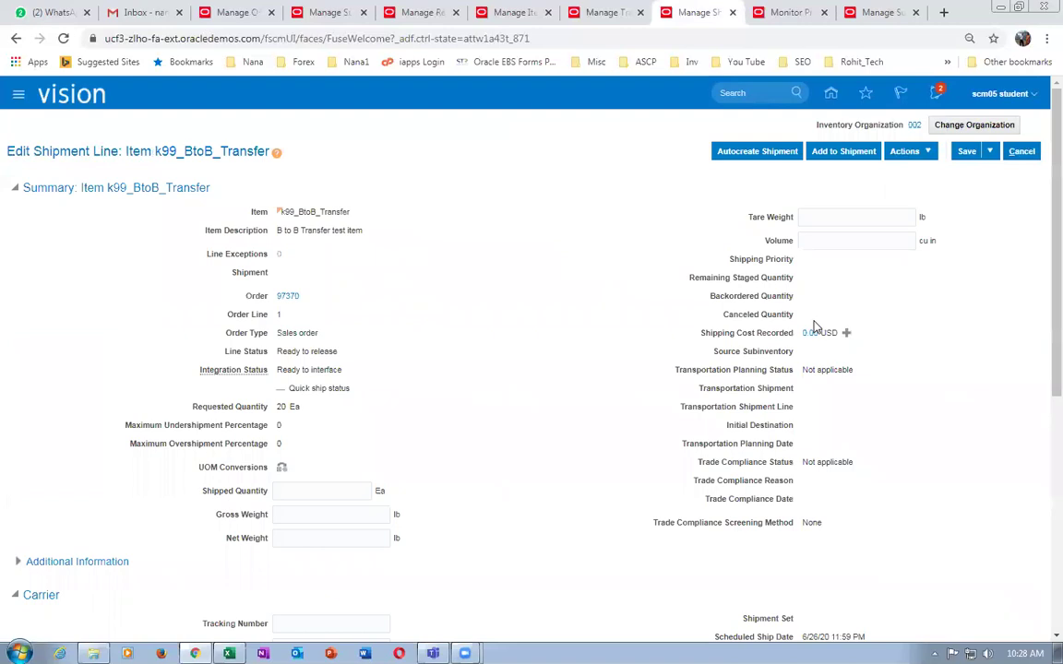
Step: Pick release the k99_BtoB_Transfer shipment line and acknowledge the submitted request
{"action": "left_click", "coordinate": [908, 151]}
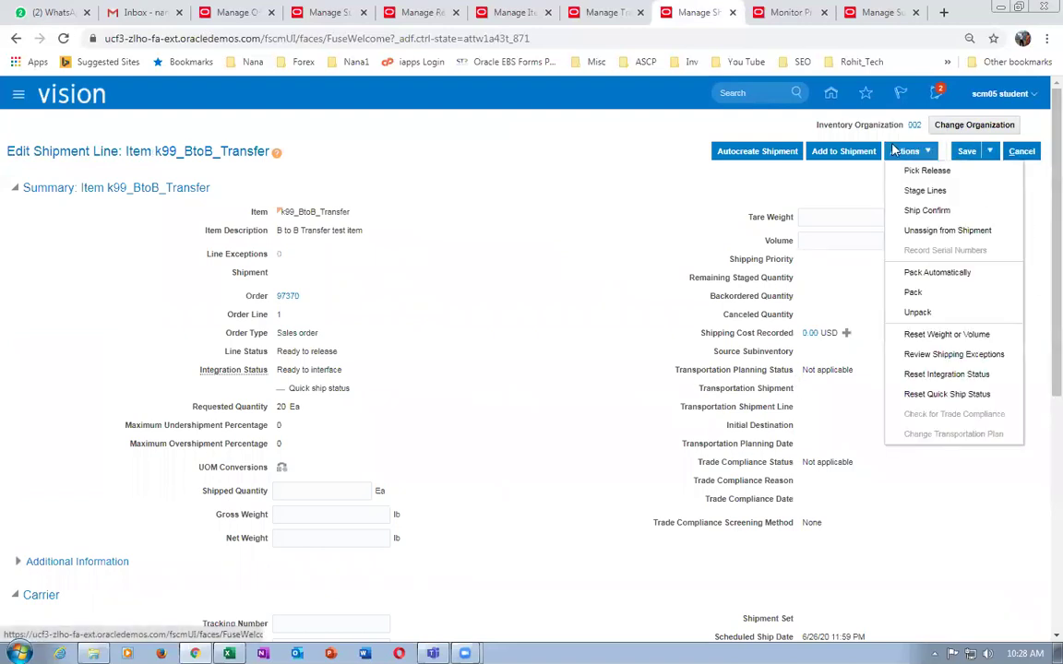
{"action": "left_click", "coordinate": [915, 171]}
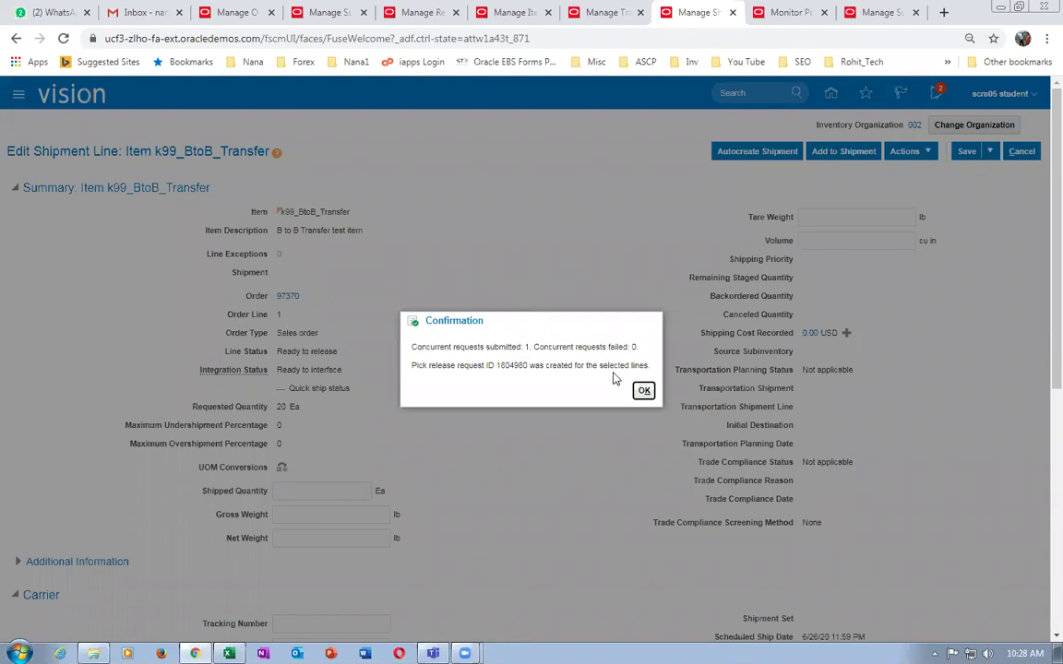
{"action": "left_click", "coordinate": [643, 391]}
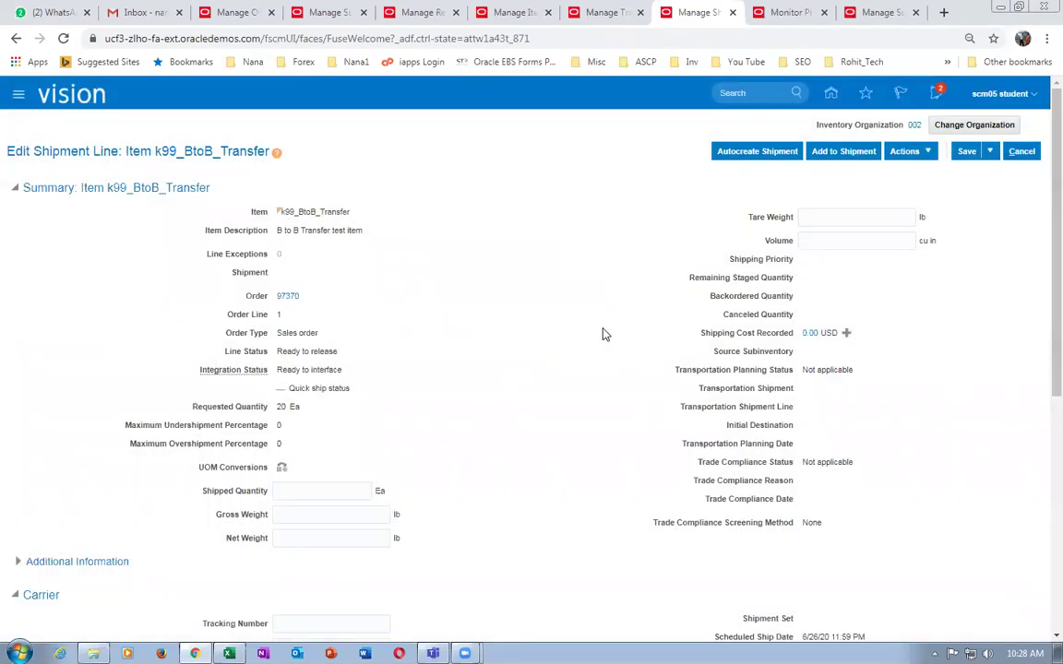
Step: Save and close the shipment line, rerun the shipment lines search and reopen the line to check its status
{"action": "left_click", "coordinate": [989, 151]}
{"action": "left_click", "coordinate": [997, 172]}
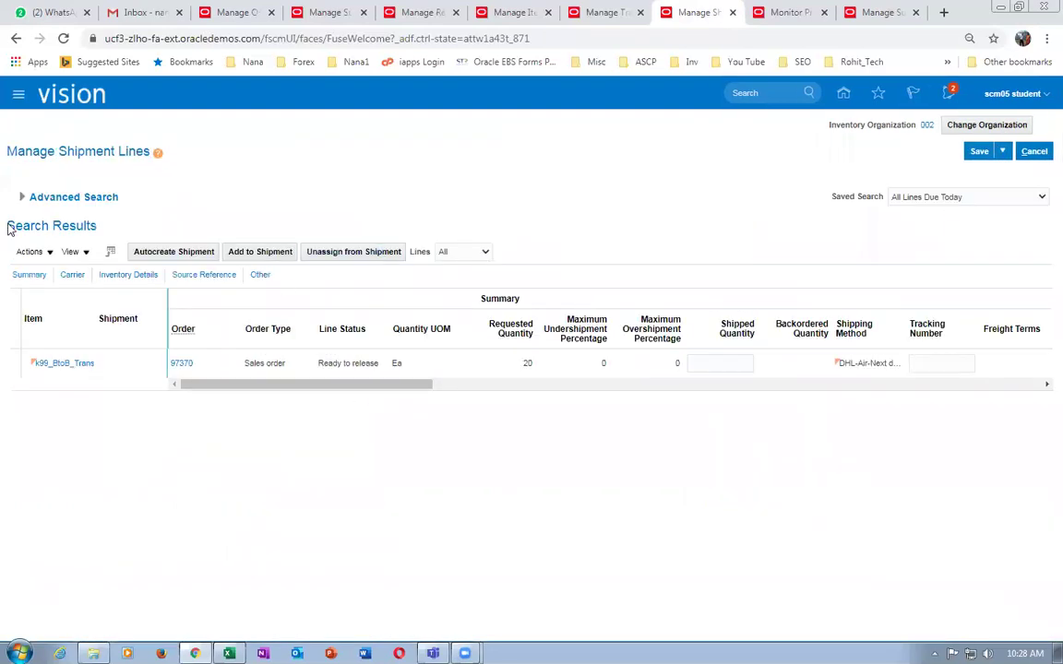
{"action": "left_click", "coordinate": [22, 196]}
{"action": "left_click", "coordinate": [832, 316]}
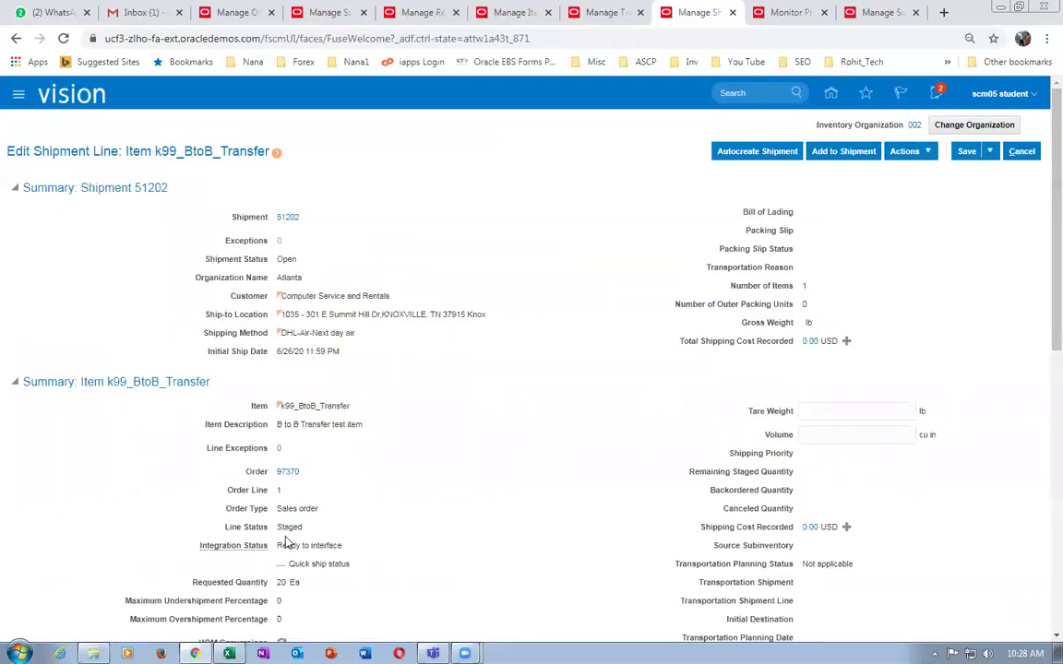
Step: Refresh the sales order's orchestration process and check its status after the pick release
{"action": "left_click", "coordinate": [235, 12]}
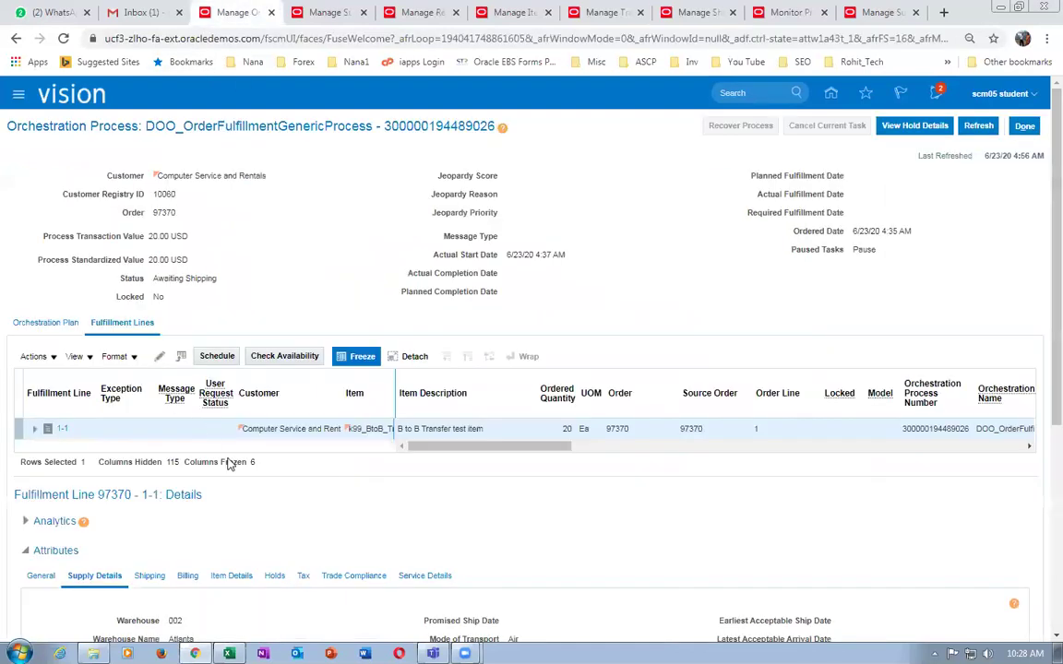
{"action": "left_click", "coordinate": [978, 126]}
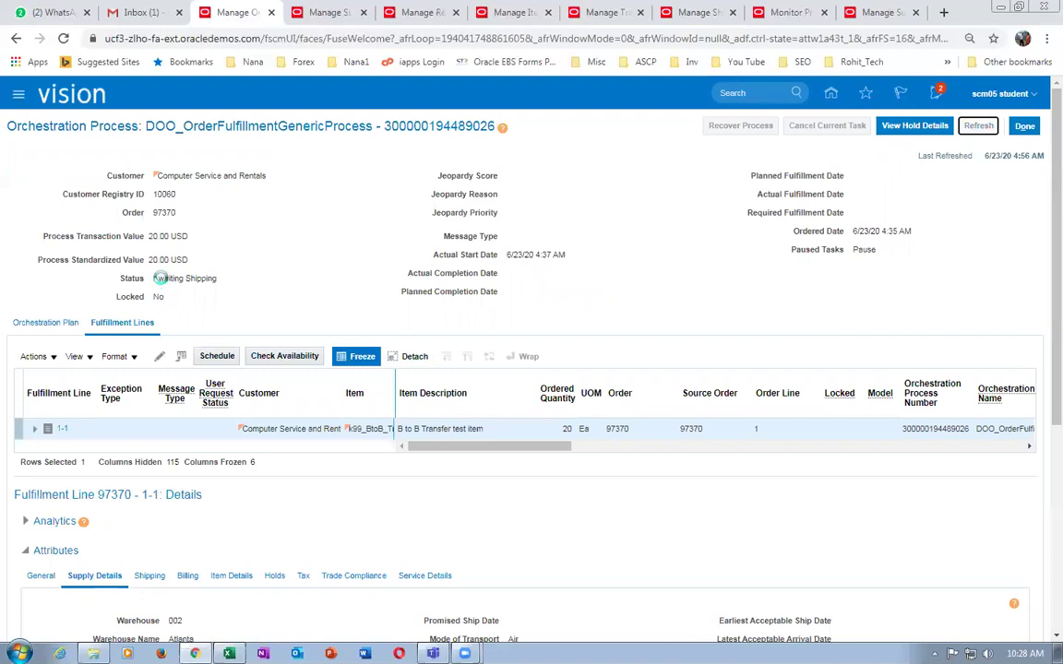
{"action": "left_click_drag", "start_coordinate": [162, 277], "coordinate": [202, 291]}
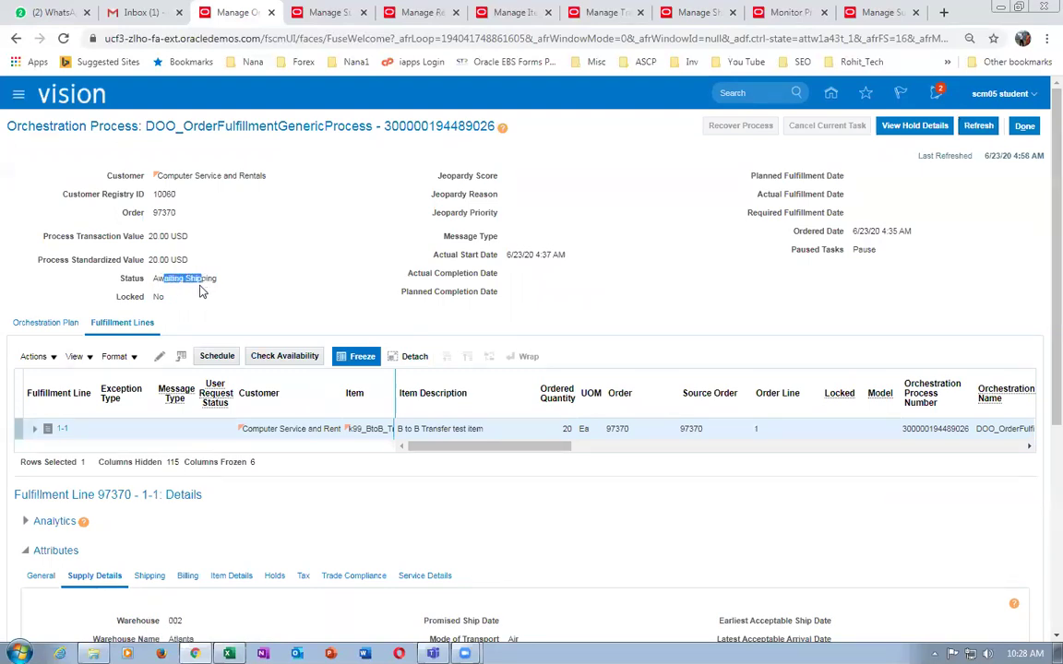
{"action": "left_click", "coordinate": [184, 273]}
{"action": "left_click", "coordinate": [988, 132]}
{"action": "left_click", "coordinate": [979, 129]}
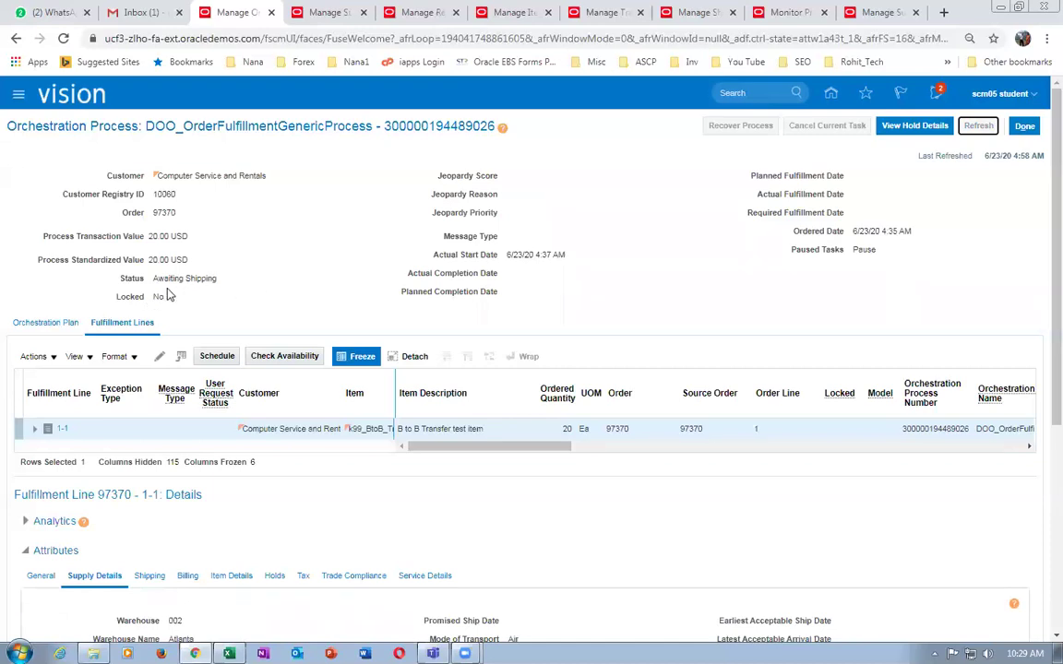
{"action": "left_click_drag", "start_coordinate": [157, 278], "coordinate": [206, 278]}
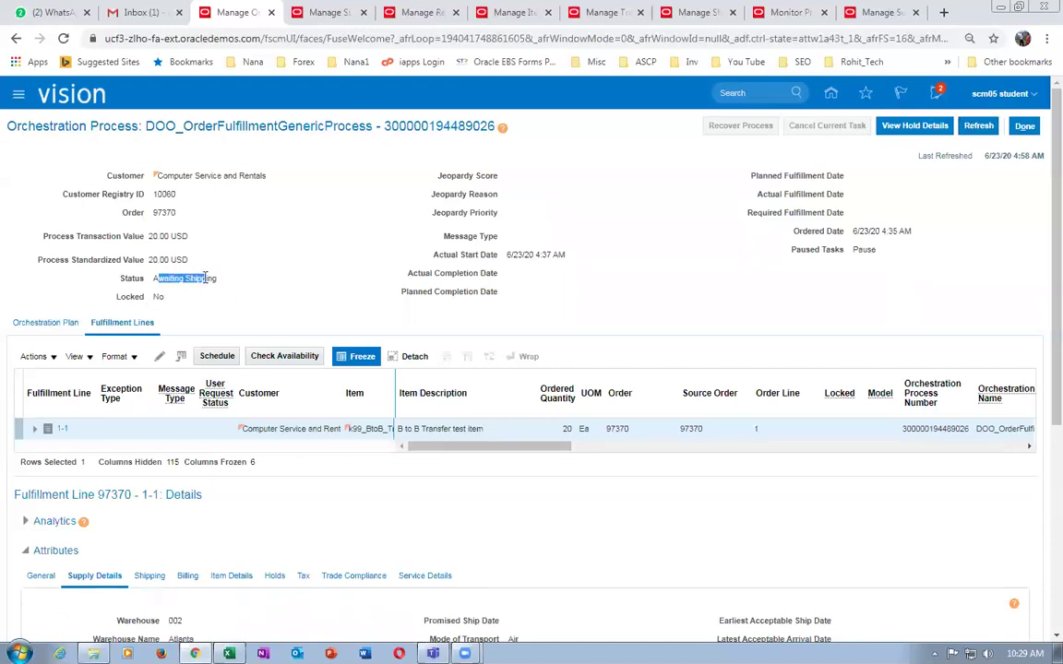
{"action": "left_click", "coordinate": [876, 12]}
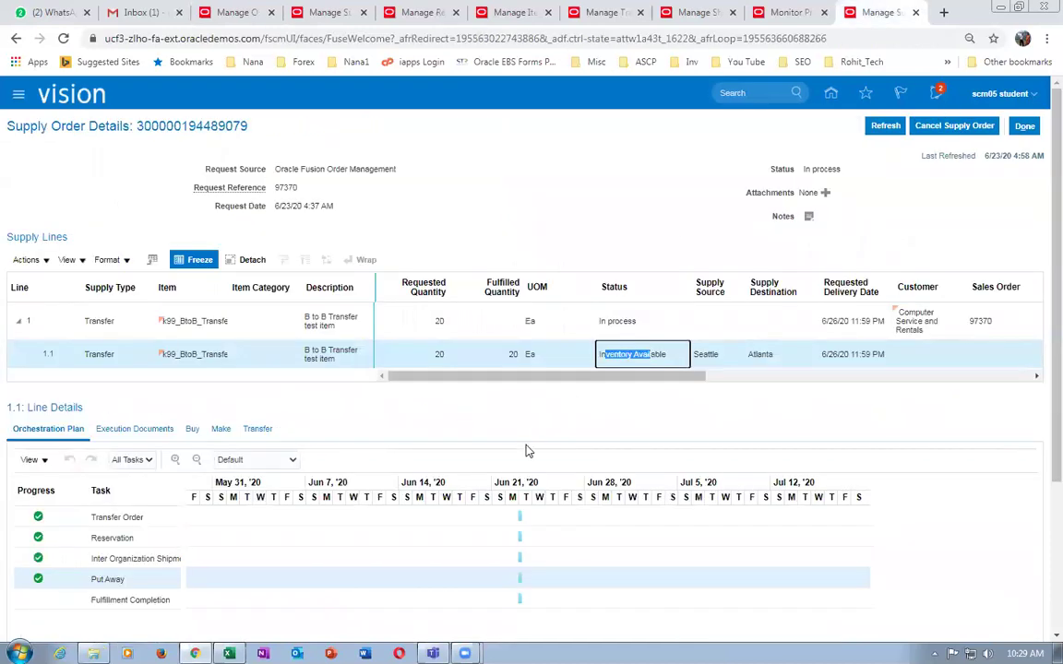
{"action": "left_click", "coordinate": [775, 17]}
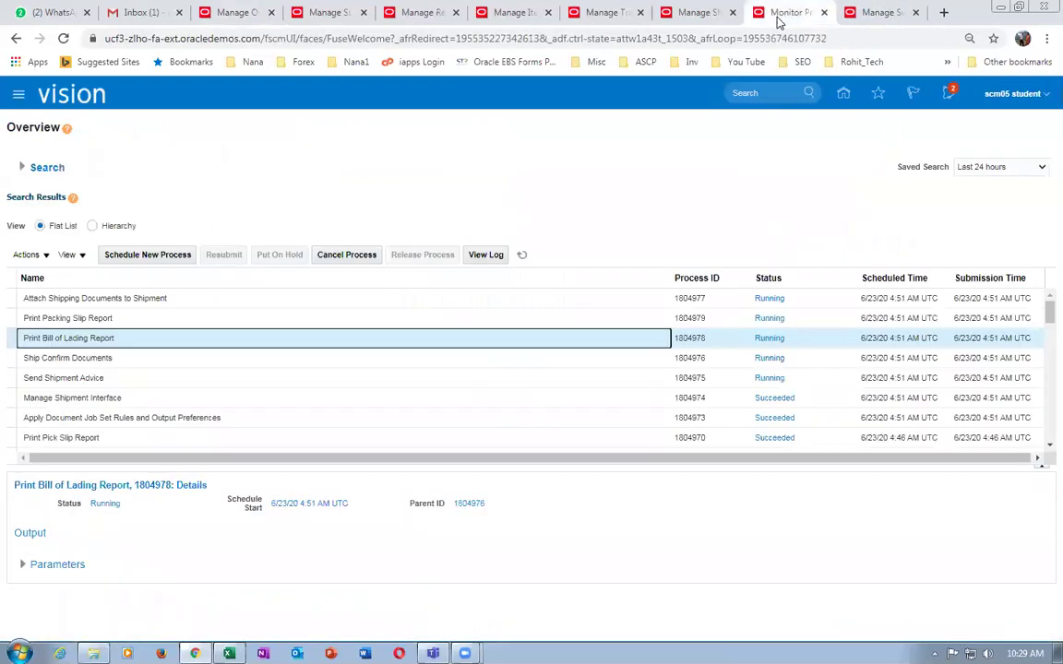
Step: Return to the k99_BtoB_Transfer shipment line and save and close it
{"action": "left_click", "coordinate": [694, 14]}
{"action": "left_click", "coordinate": [989, 151]}
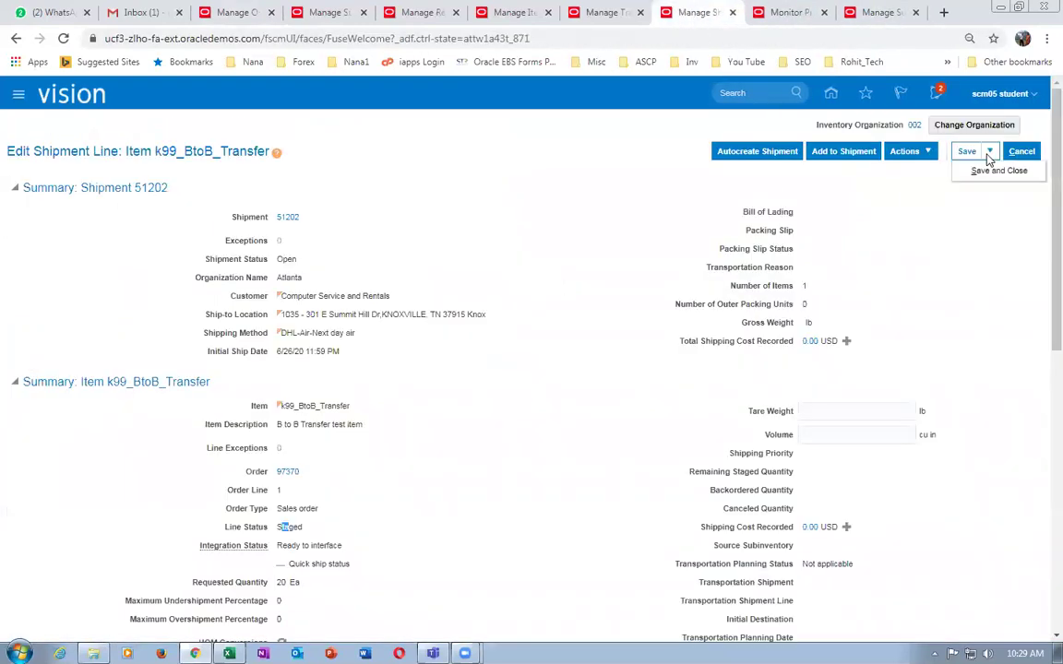
{"action": "left_click", "coordinate": [982, 170]}
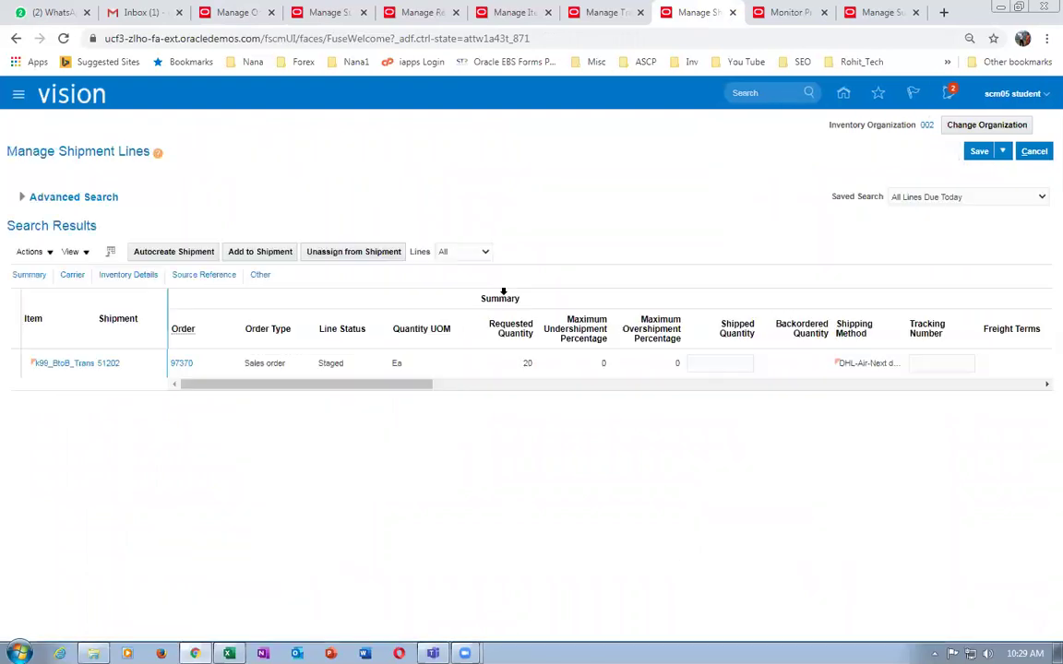
Step: Open the shipment assigned to the k99_BtoB_Transfer line and ship confirm it
{"action": "left_click", "coordinate": [106, 364]}
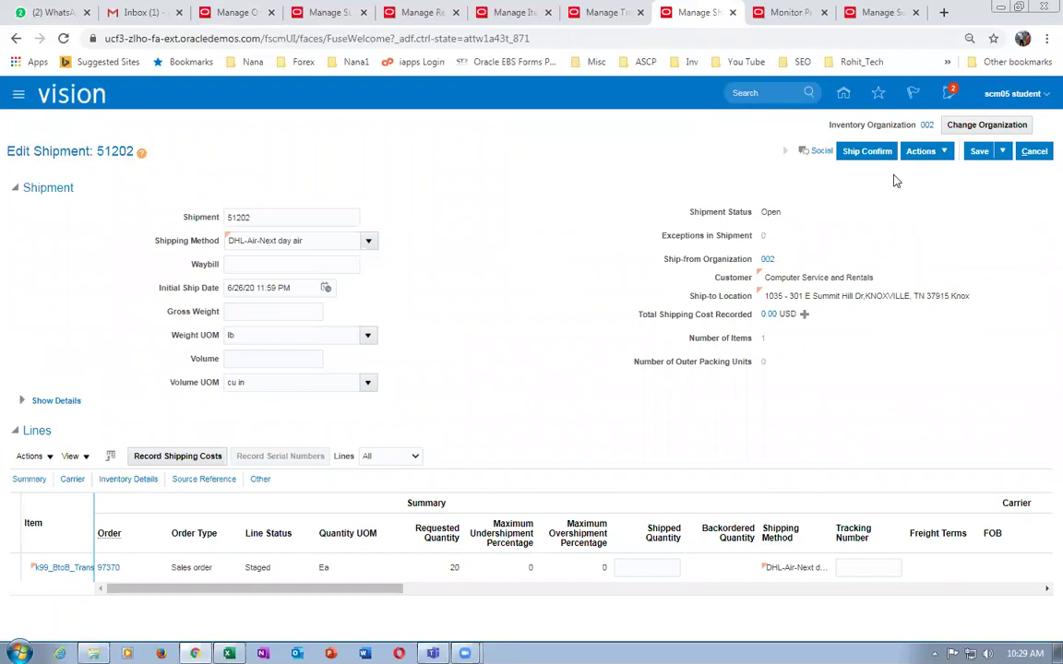
{"action": "left_click", "coordinate": [864, 153]}
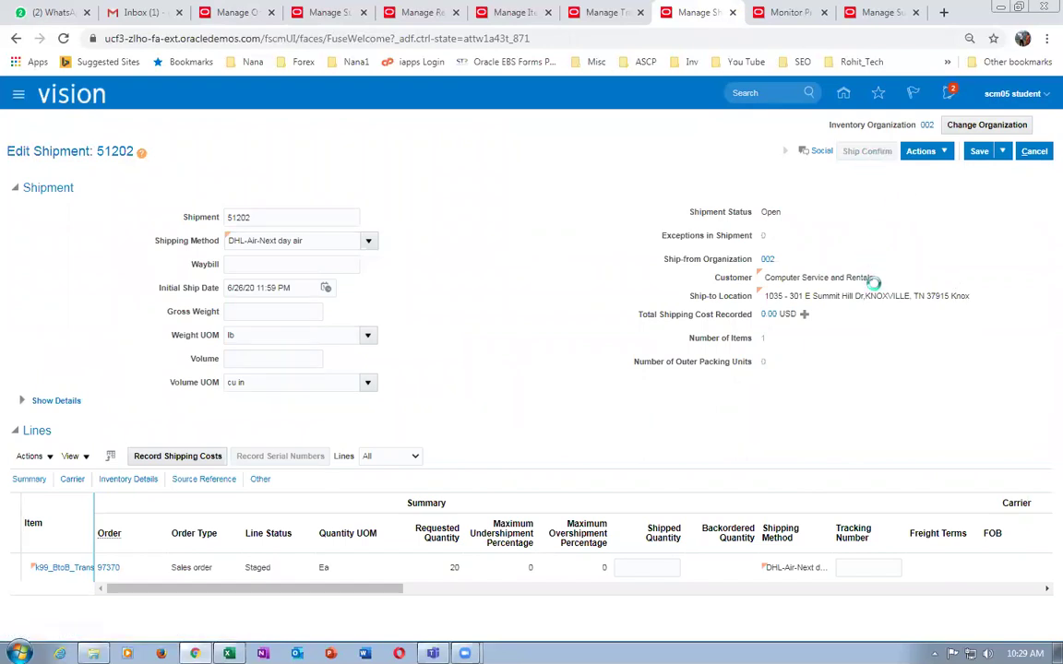
{"action": "left_click", "coordinate": [726, 400]}
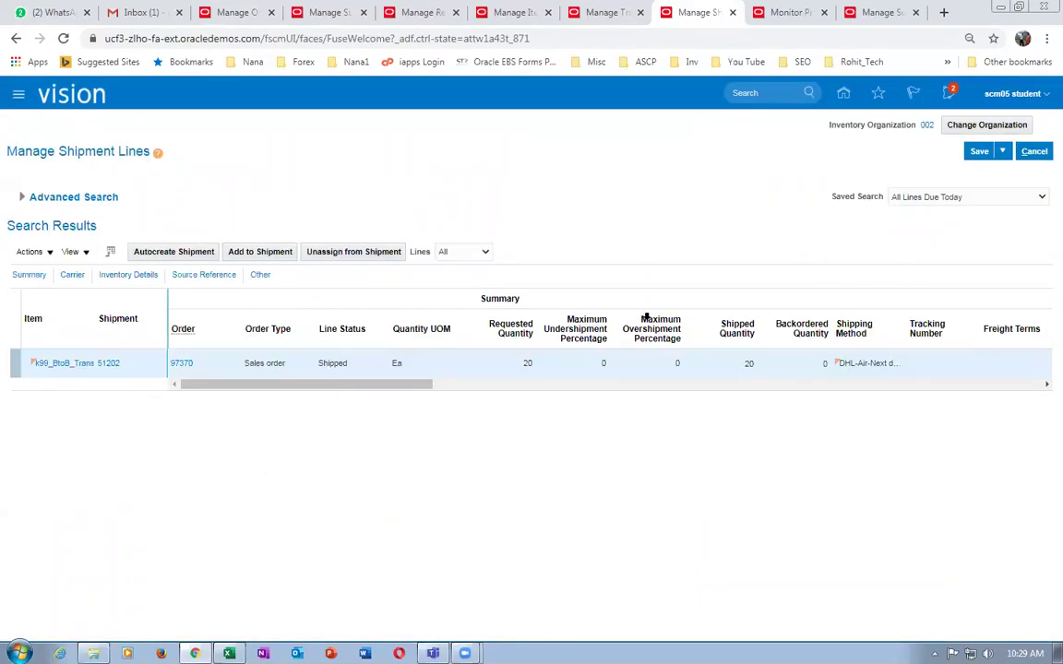
Step: Refresh the scheduled processes list and check the statuses of the shipping processes, including Send Shipment Advice
{"action": "left_click", "coordinate": [792, 13]}
{"action": "left_click", "coordinate": [521, 255]}
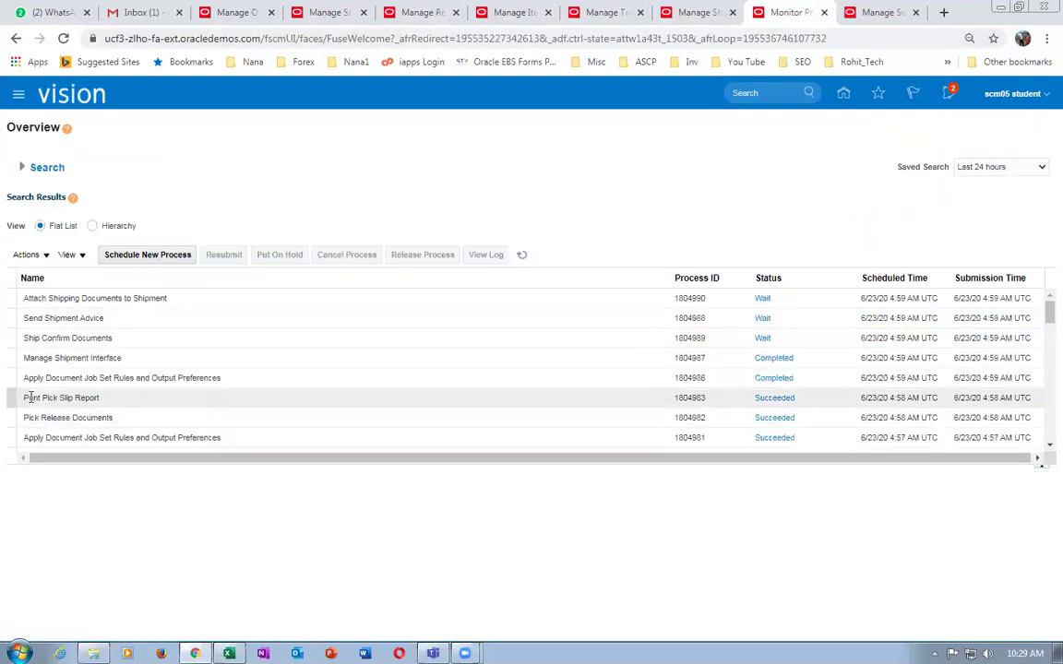
{"action": "left_click", "coordinate": [1043, 320]}
{"action": "scroll", "coordinate": [1043, 320], "scroll_direction": "down", "scroll_amount": 3}
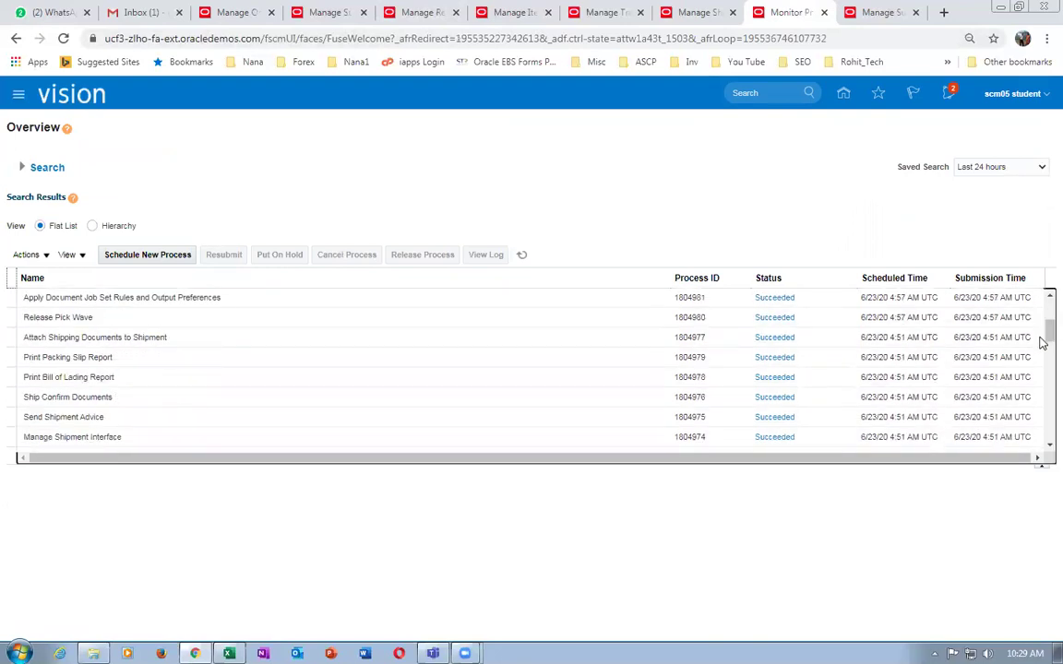
{"action": "left_click", "coordinate": [131, 417]}
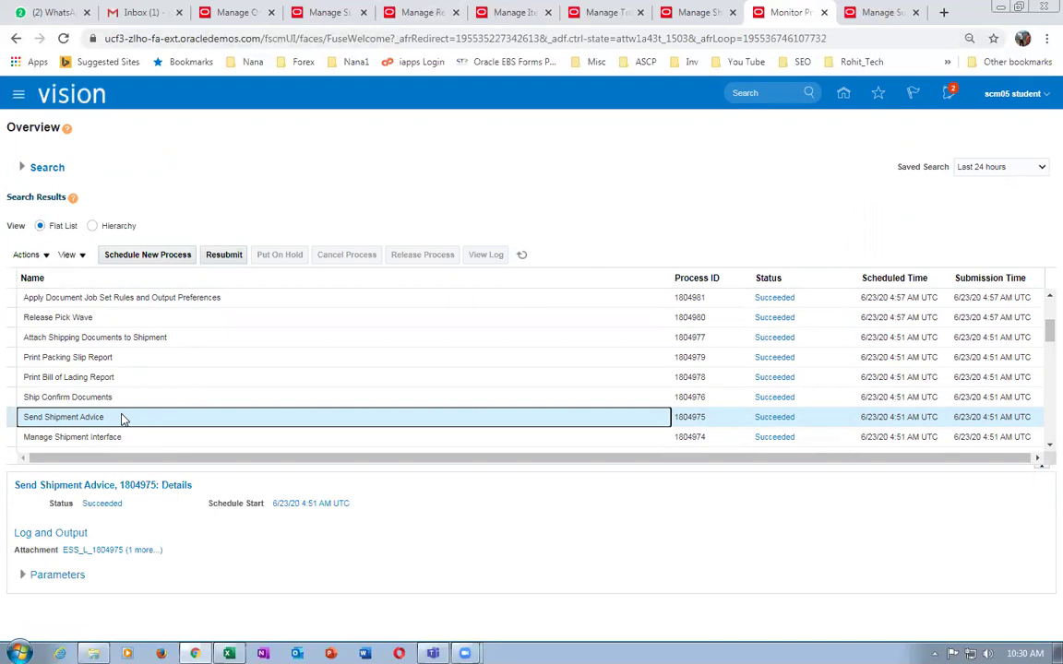
{"action": "scroll", "coordinate": [1043, 341], "scroll_direction": "up", "scroll_amount": 2}
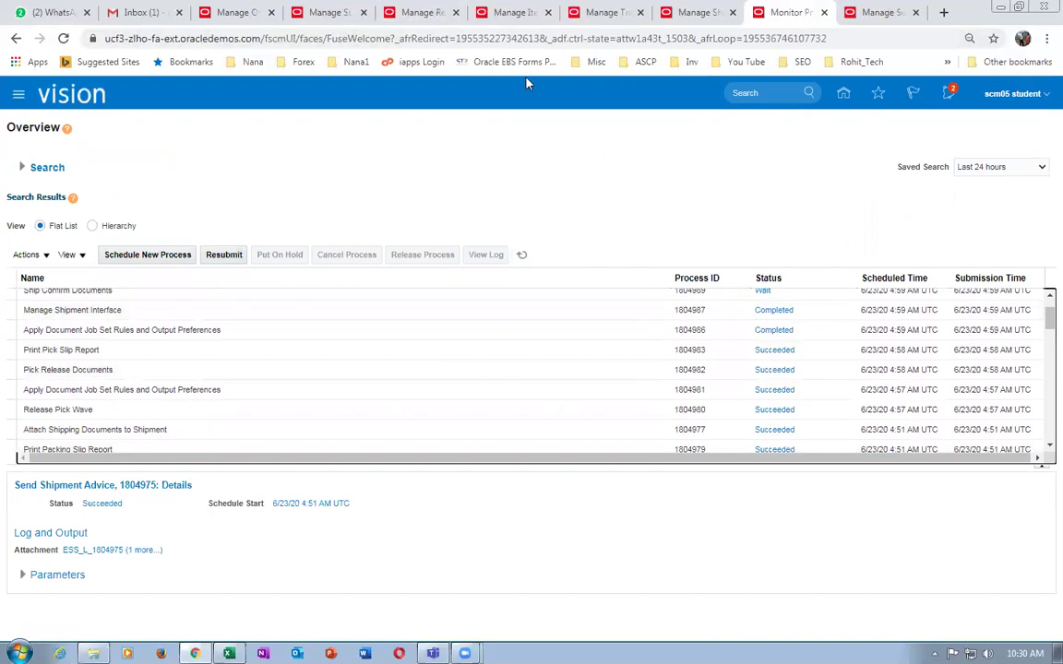
{"action": "left_click", "coordinate": [602, 13]}
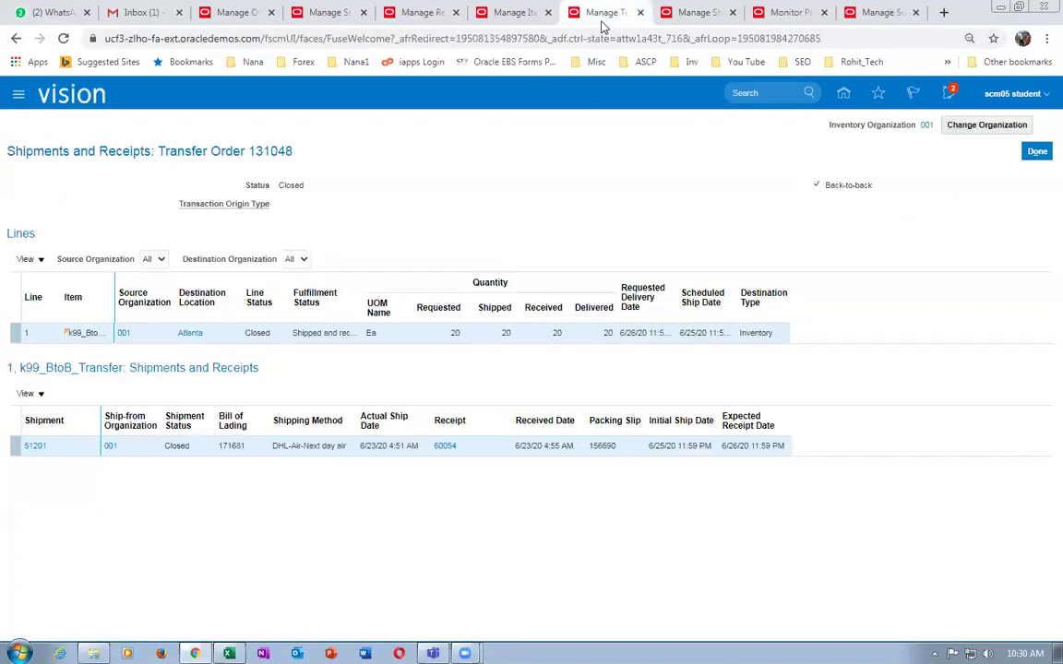
{"action": "left_click", "coordinate": [505, 17]}
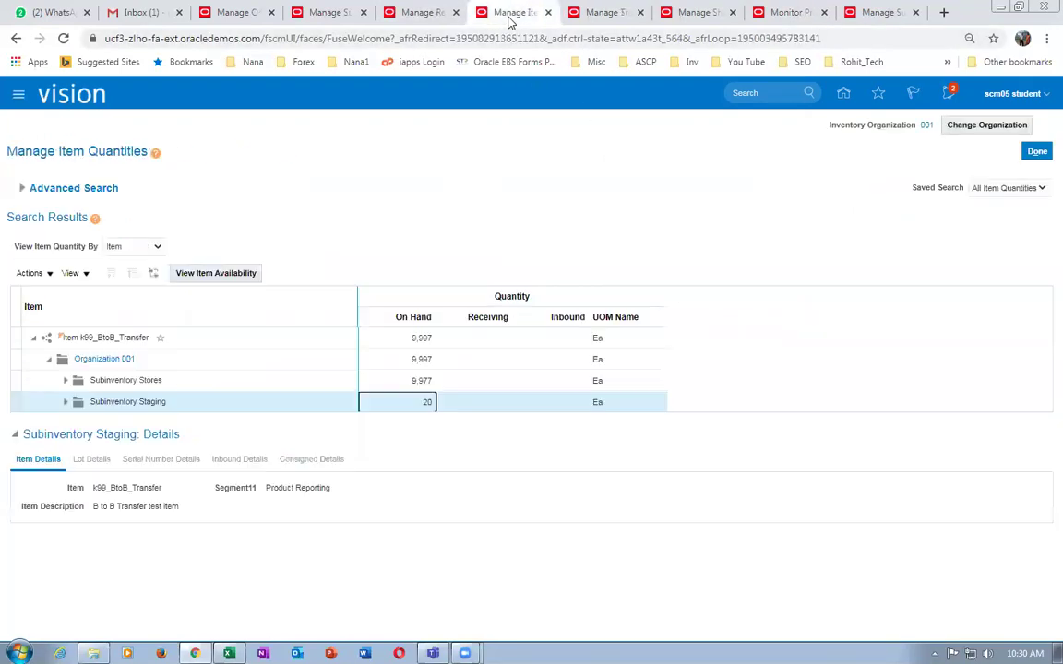
{"action": "left_click", "coordinate": [409, 12]}
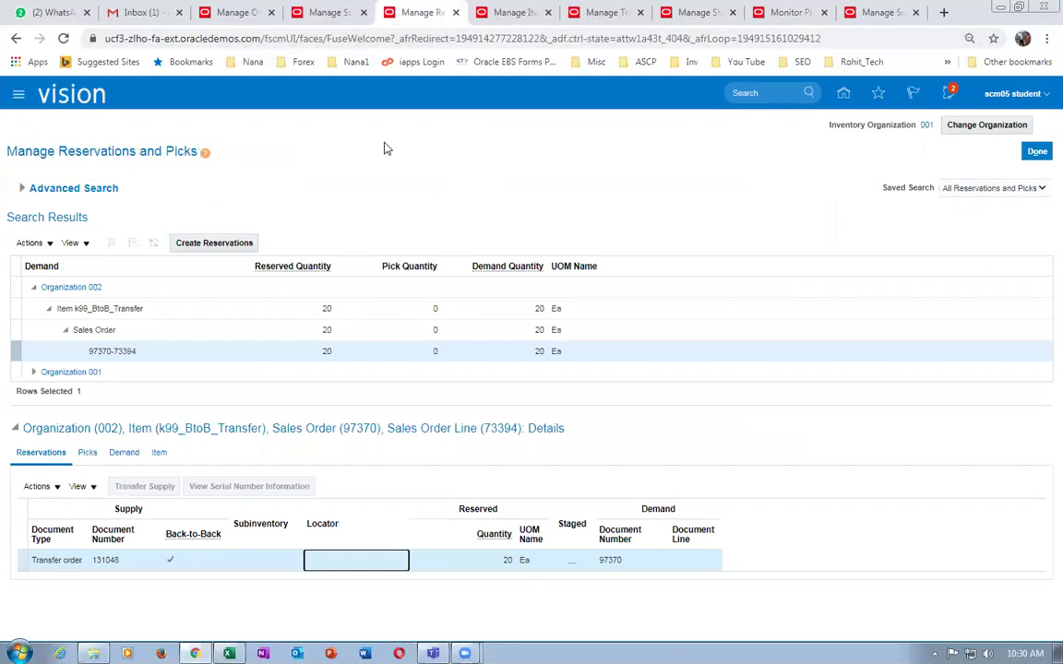
{"action": "left_click", "coordinate": [318, 14]}
{"action": "left_click", "coordinate": [701, 14]}
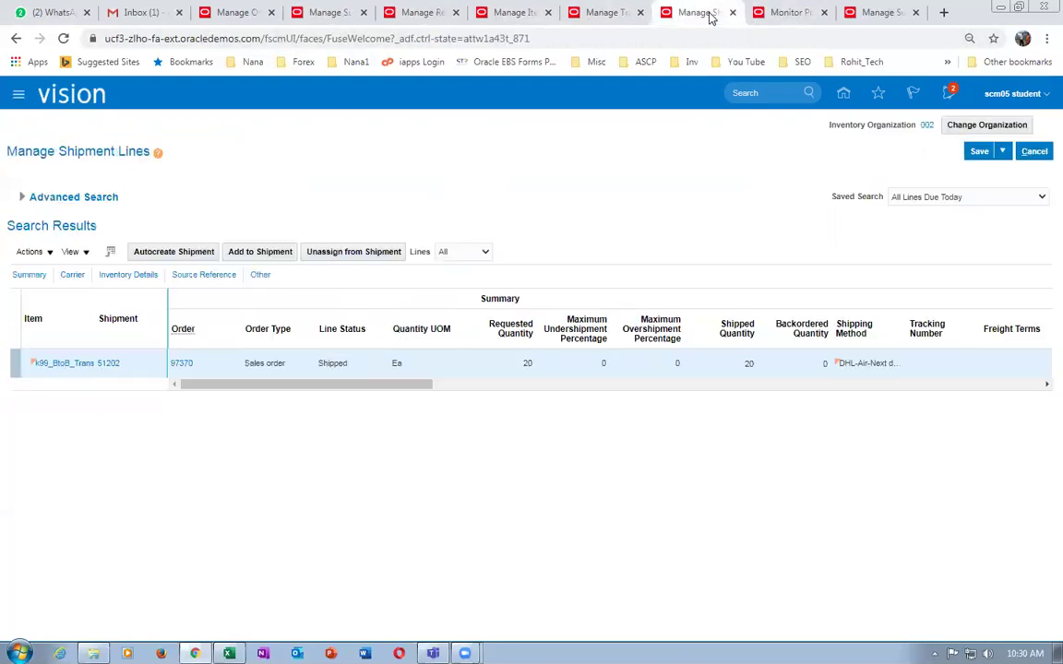
{"action": "left_click", "coordinate": [785, 12]}
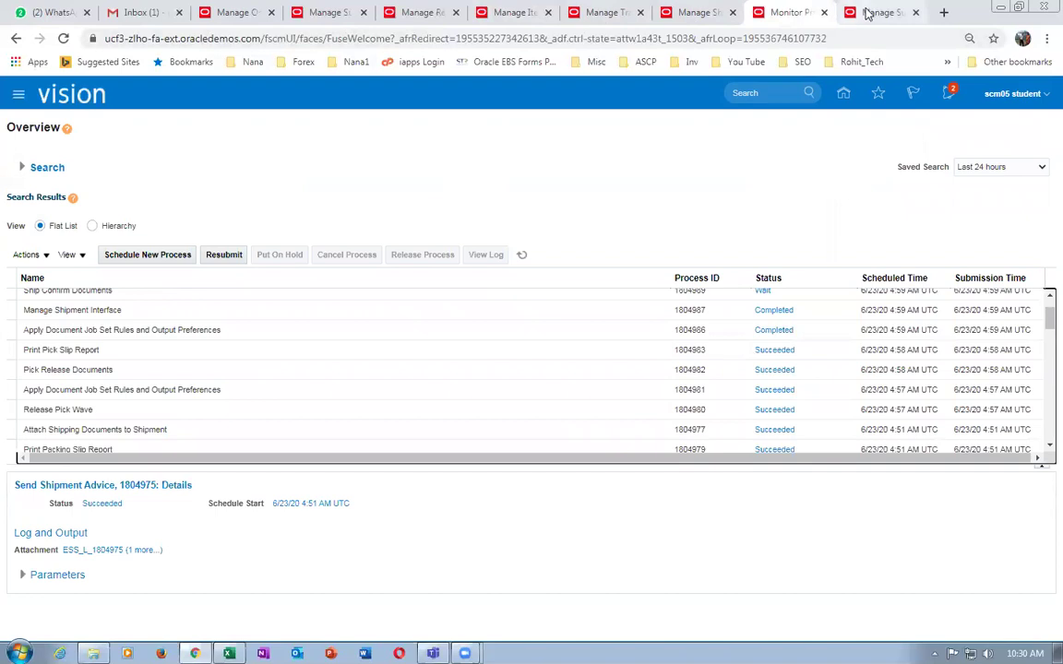
Step: Refresh the supply order details and check supply line 1.1's status and its Fulfillment Completion task
{"action": "left_click", "coordinate": [867, 13]}
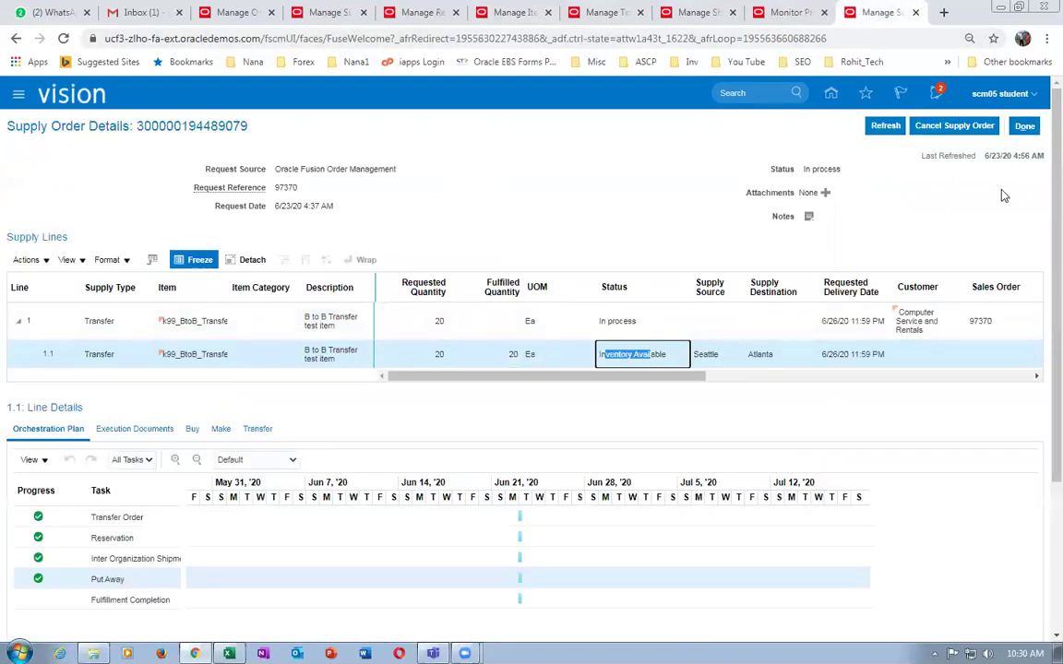
{"action": "left_click", "coordinate": [882, 129]}
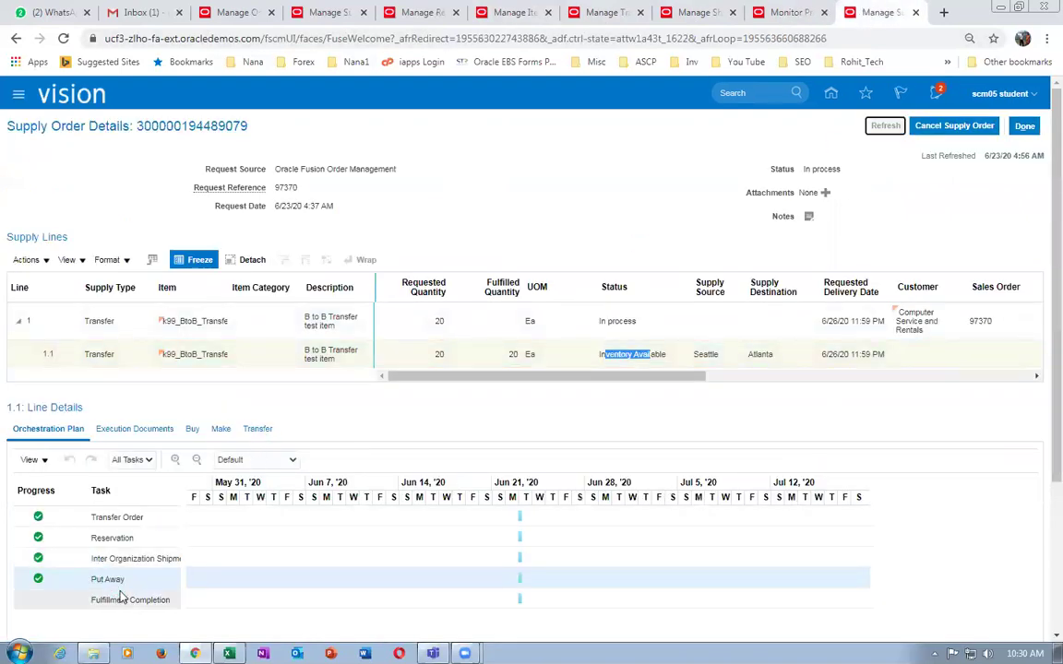
{"action": "double_click", "coordinate": [606, 356]}
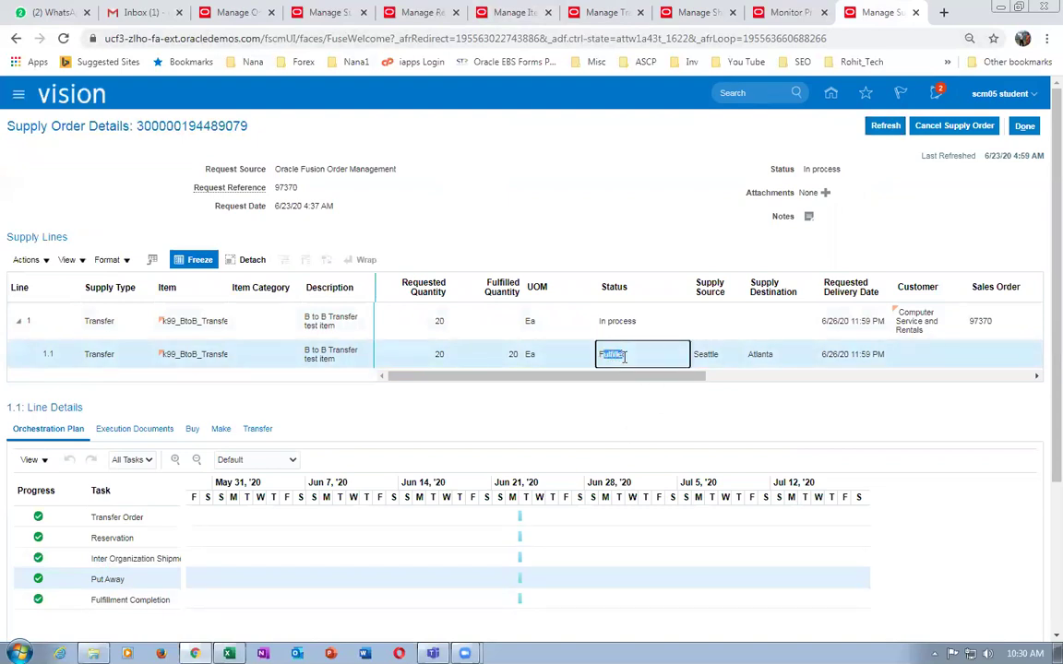
Step: Refresh the supply order again and view the execution documents of supply line 1.1
{"action": "left_click", "coordinate": [589, 432]}
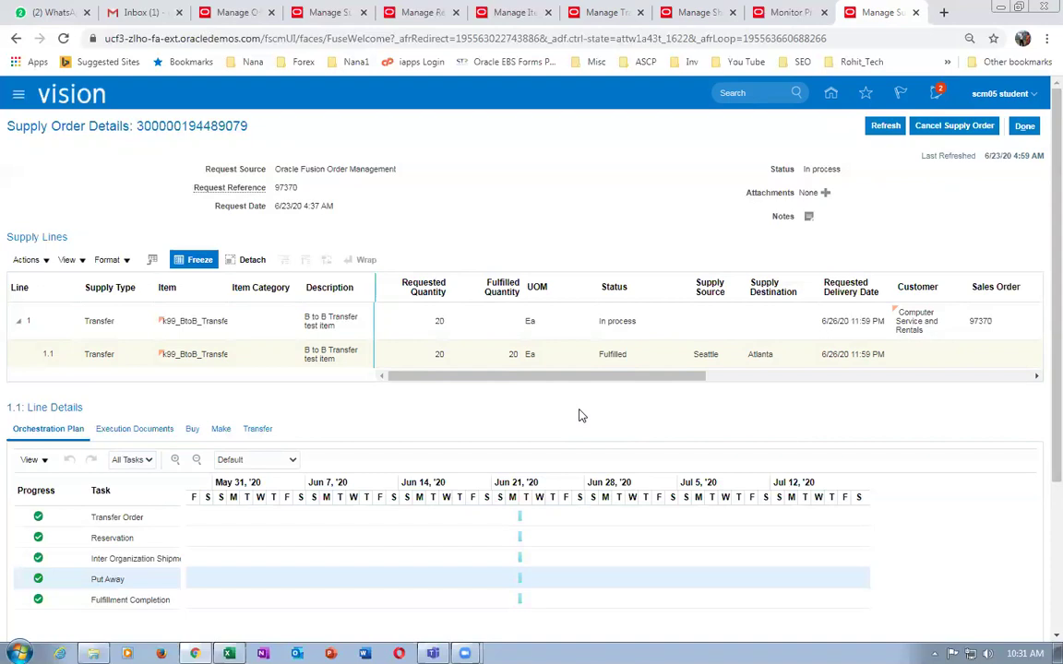
{"action": "left_click", "coordinate": [874, 127]}
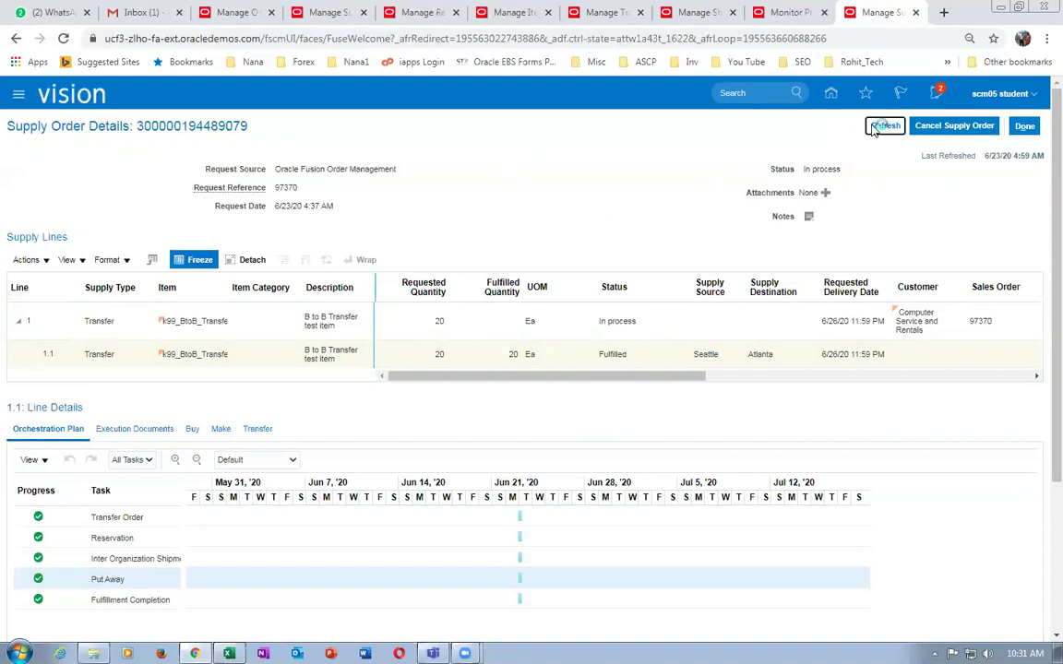
{"action": "left_click", "coordinate": [132, 429]}
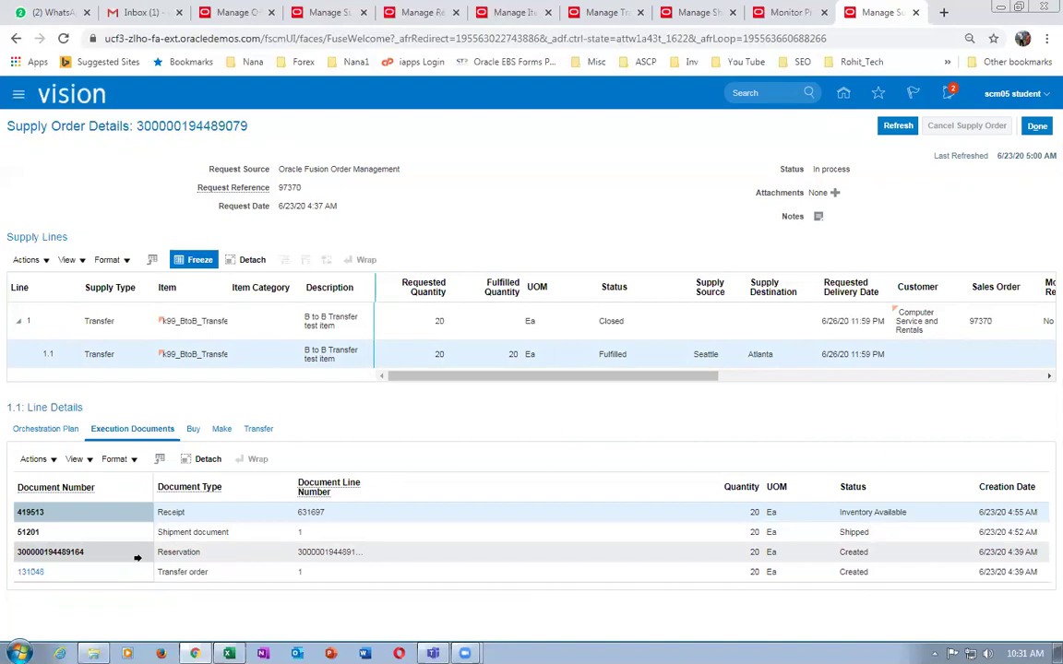
Step: Rerun the Manage Reservations and Picks search for item k99_BtoB_Transfer and check whether its back-to-back reservation remains
{"action": "left_click", "coordinate": [137, 554]}
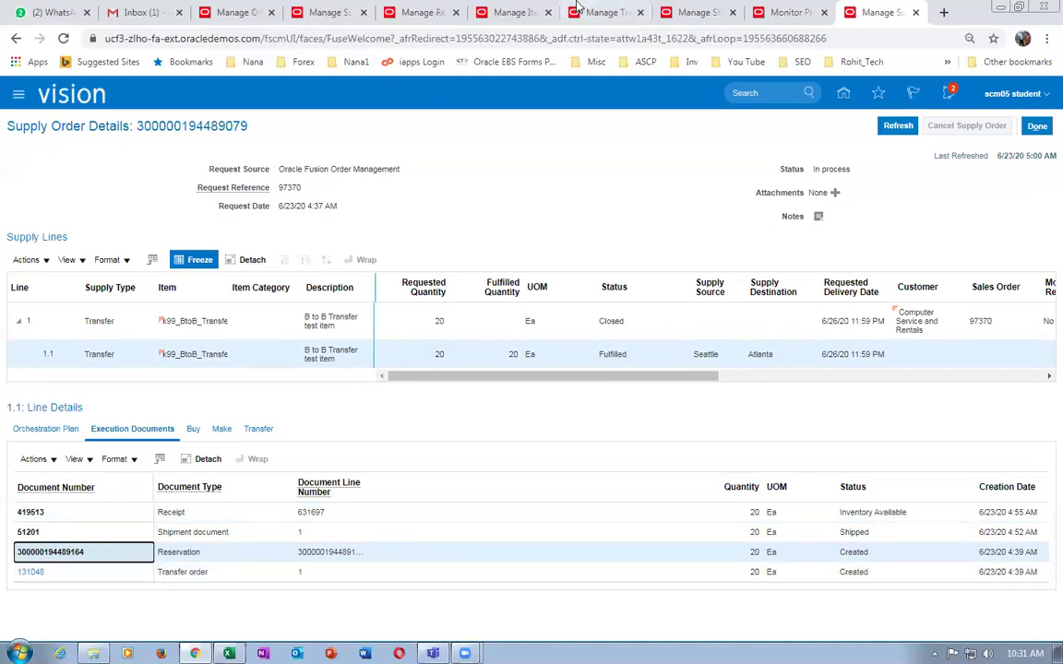
{"action": "left_click", "coordinate": [699, 16]}
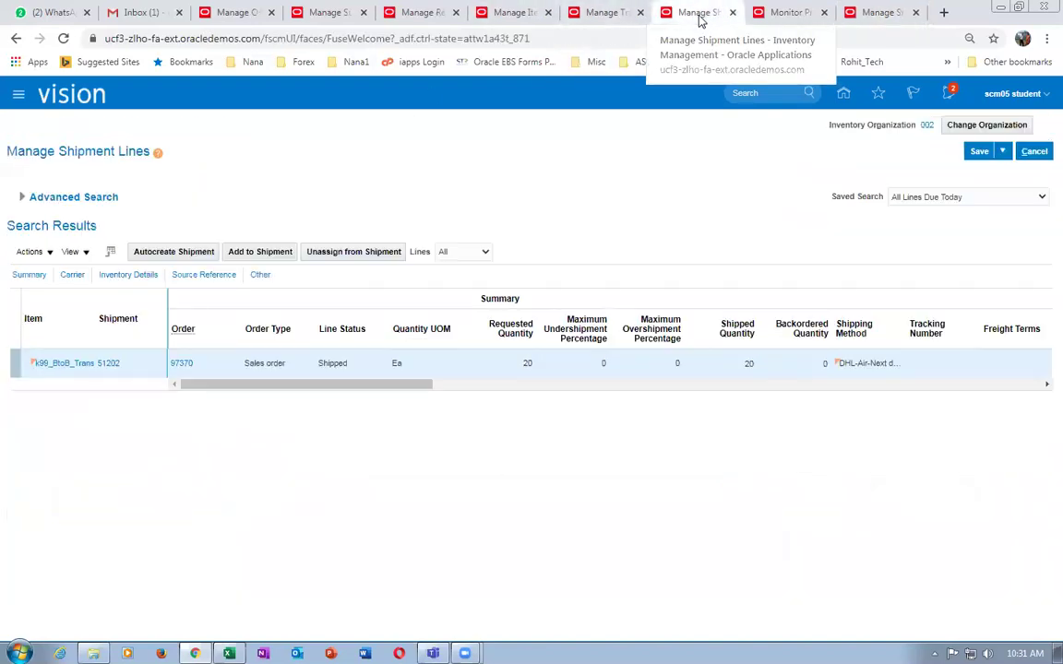
{"action": "left_click", "coordinate": [325, 15]}
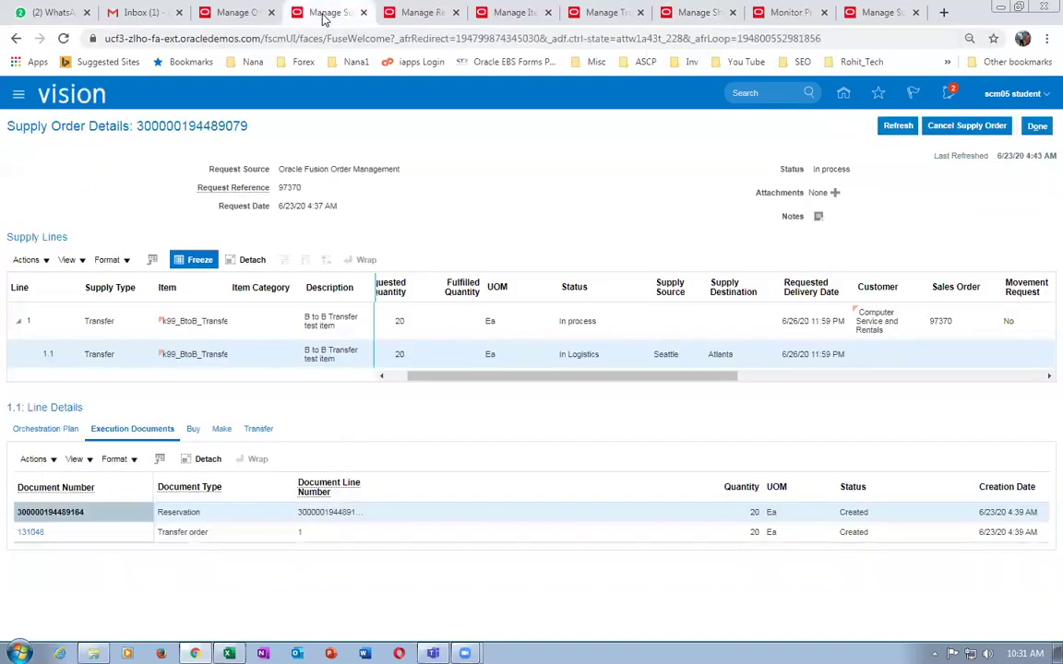
{"action": "left_click", "coordinate": [407, 17]}
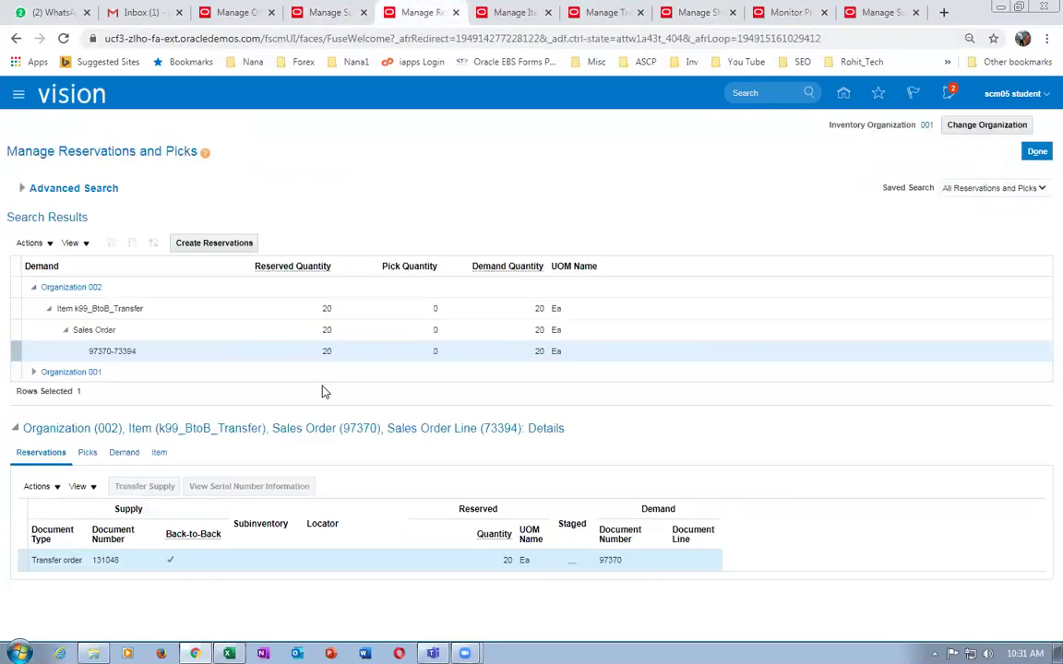
{"action": "left_click", "coordinate": [22, 189]}
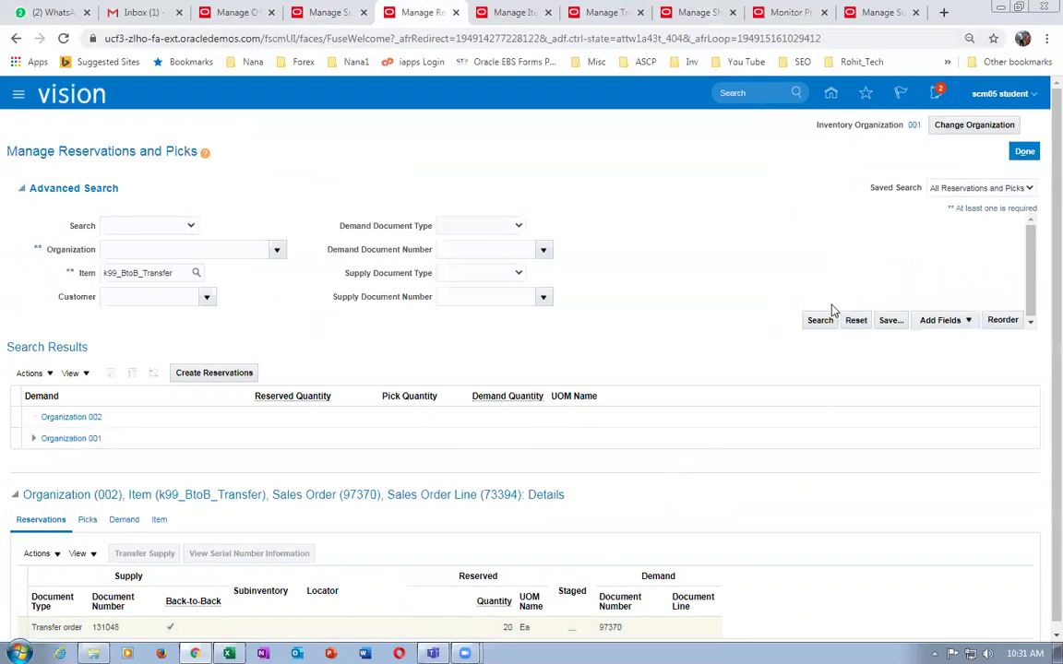
{"action": "left_click", "coordinate": [820, 320]}
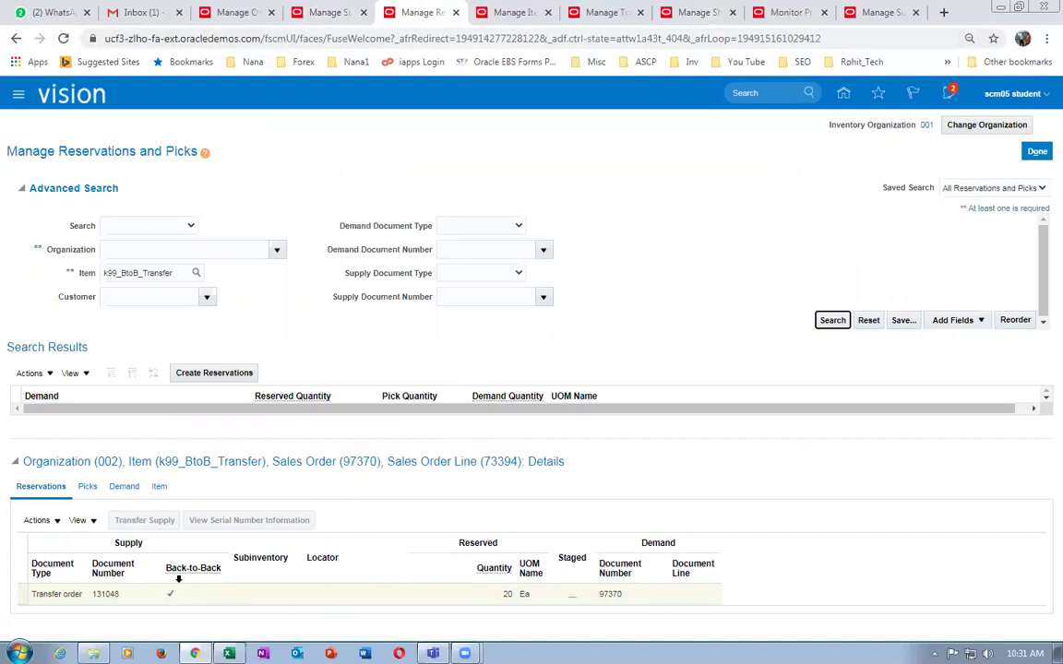
{"action": "left_click", "coordinate": [46, 594]}
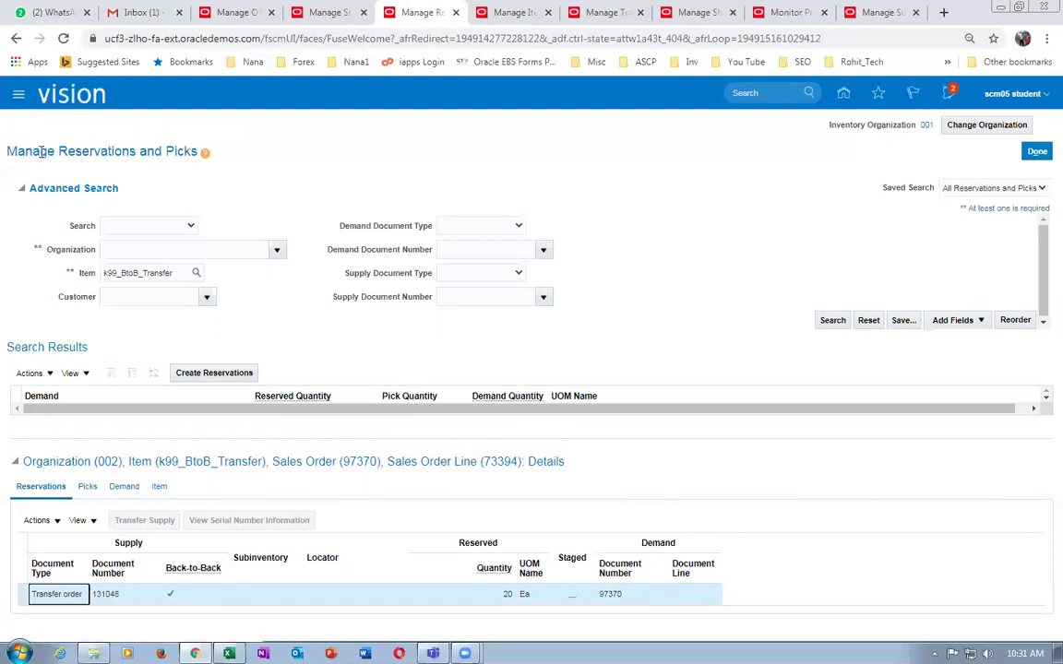
{"action": "left_click_drag", "start_coordinate": [32, 150], "coordinate": [172, 148]}
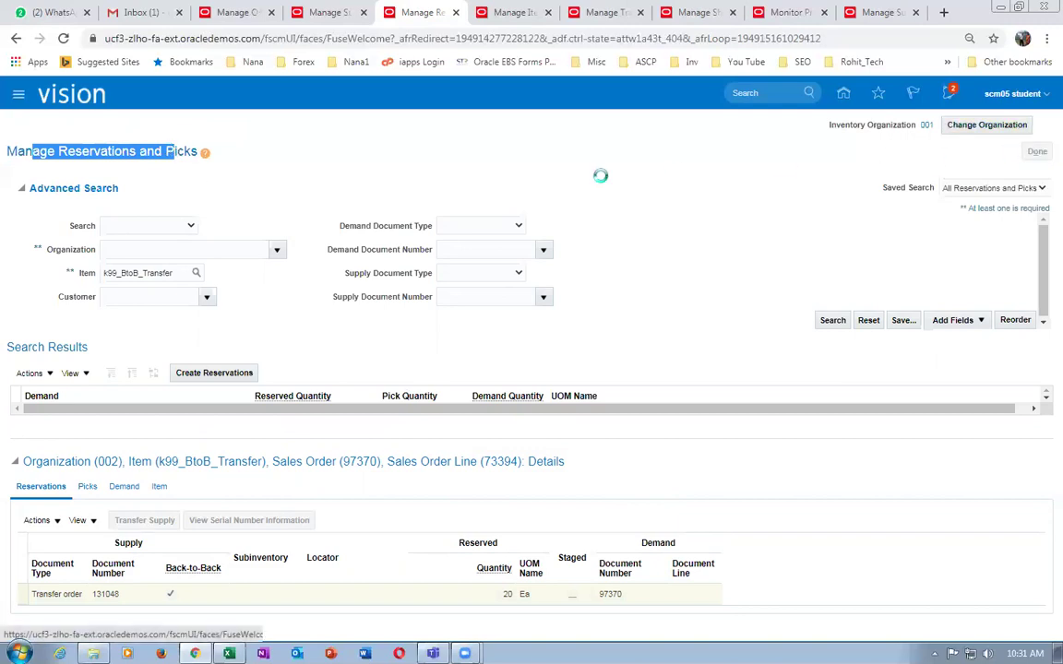
Step: Refresh the sales order's orchestration process, check its status, and close the process and order pages back to the Overview
{"action": "left_click", "coordinate": [331, 12]}
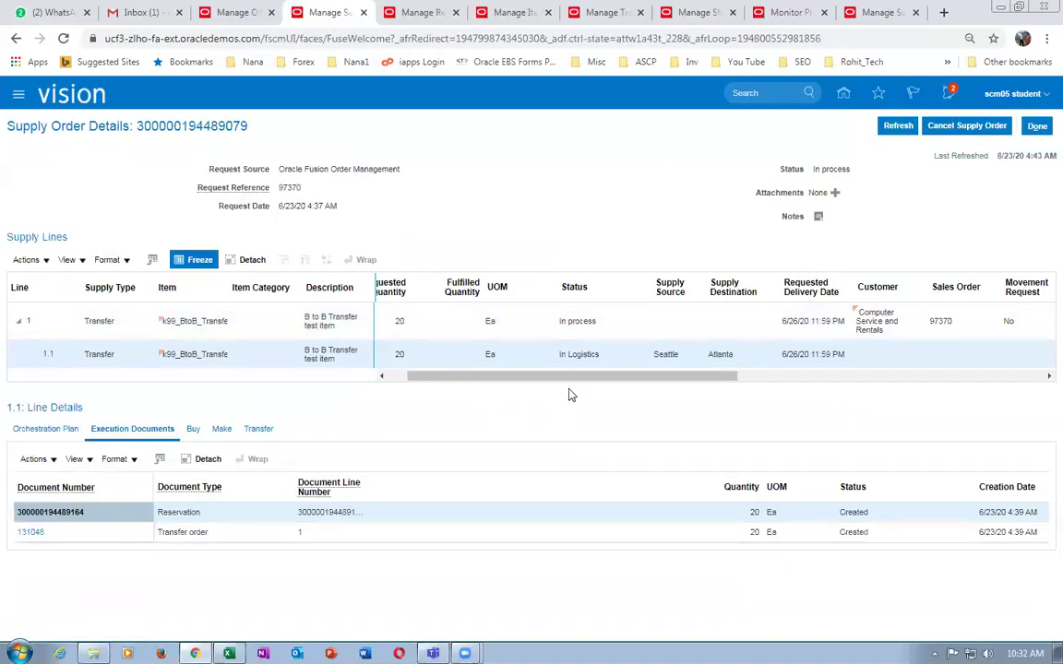
{"action": "left_click", "coordinate": [236, 13]}
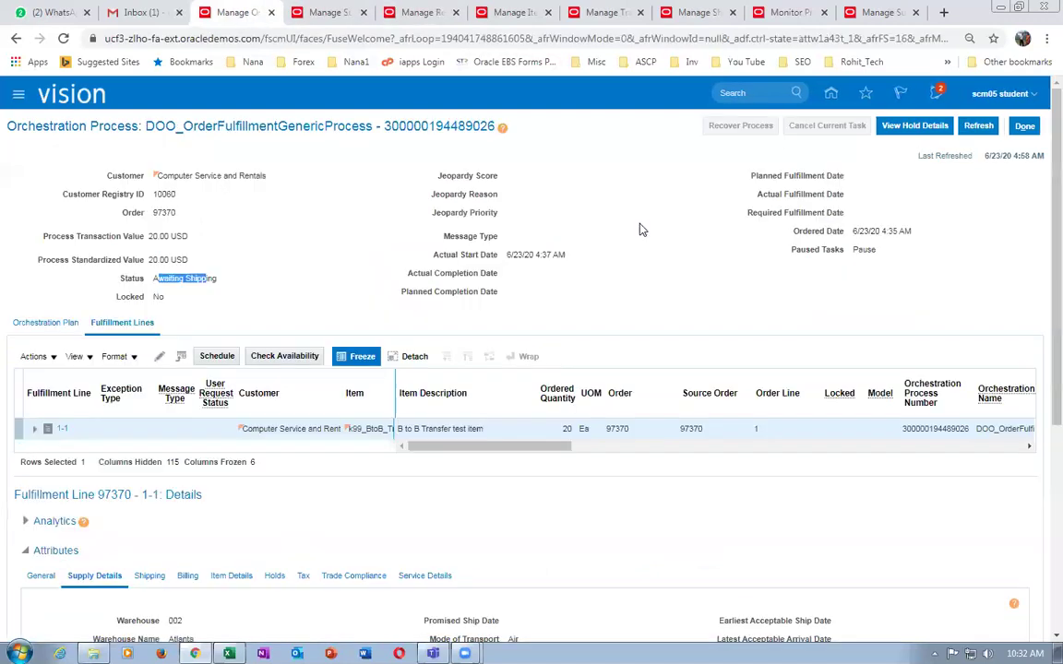
{"action": "left_click", "coordinate": [977, 125]}
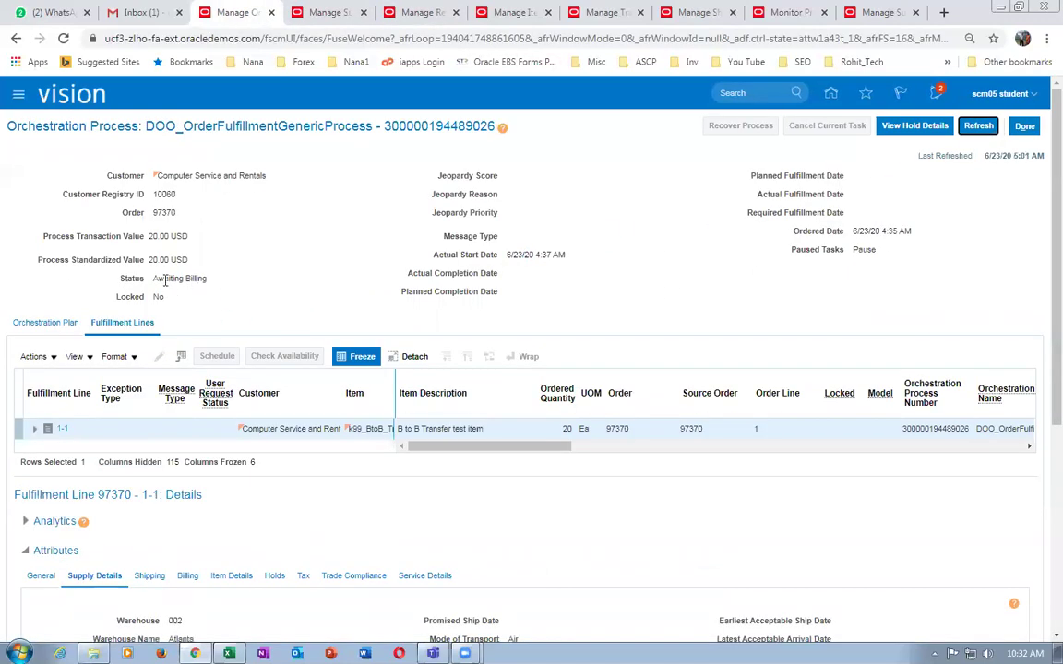
{"action": "left_click_drag", "start_coordinate": [162, 278], "coordinate": [196, 283]}
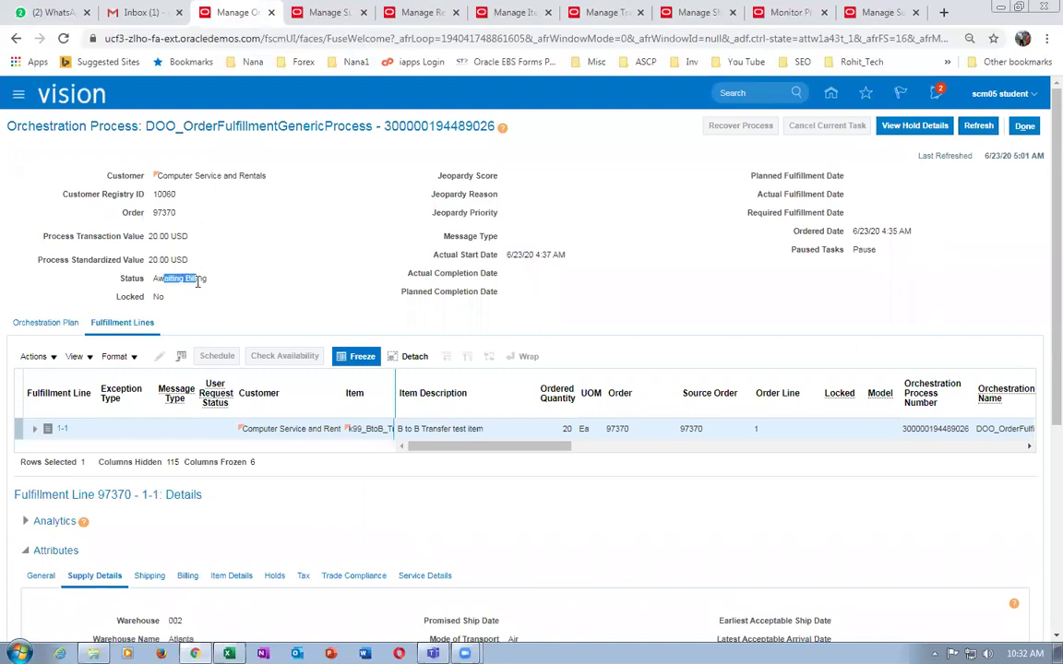
{"action": "left_click", "coordinate": [683, 296]}
{"action": "left_click_drag", "start_coordinate": [157, 280], "coordinate": [198, 288]}
{"action": "left_click", "coordinate": [669, 315]}
{"action": "left_click", "coordinate": [1024, 129]}
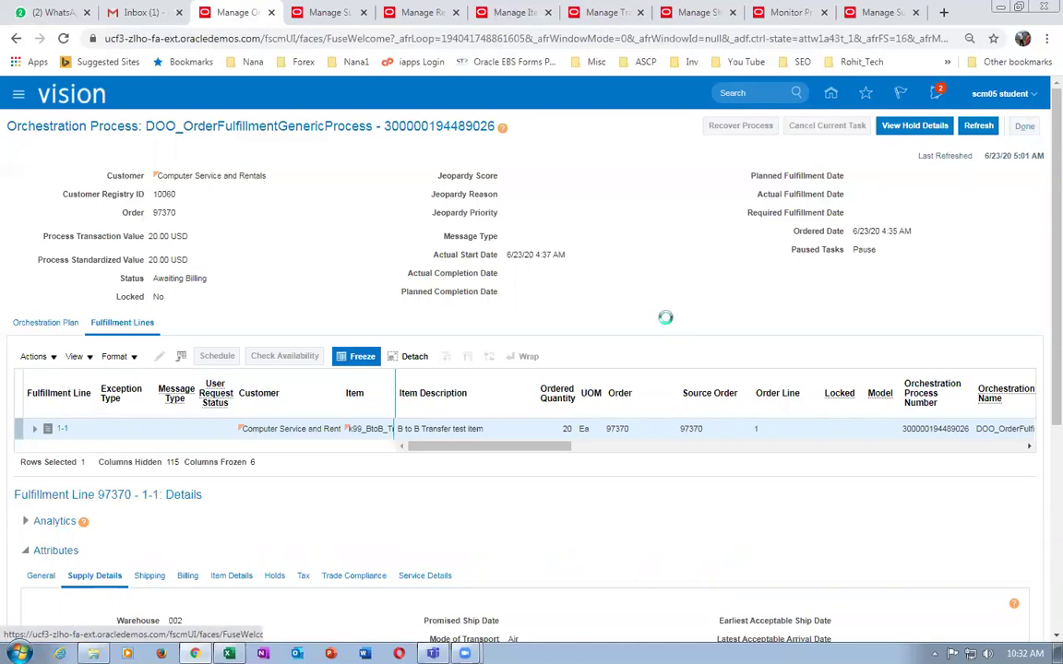
{"action": "left_click", "coordinate": [1025, 130]}
{"action": "left_click", "coordinate": [1031, 130]}
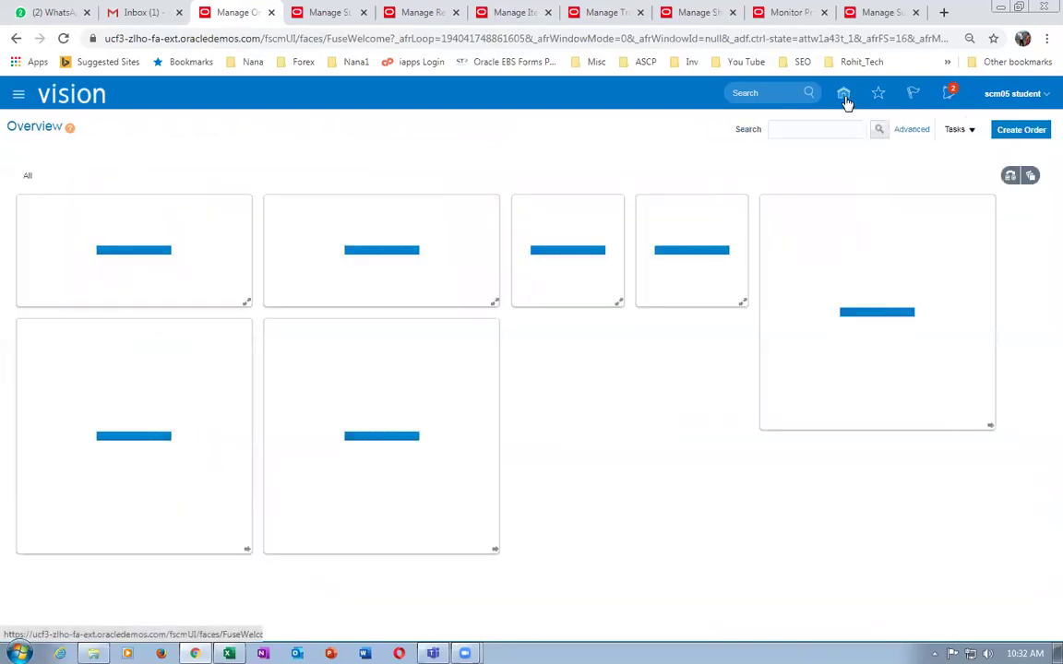
Step: Go to Product Information Management and open the Browse Items task
{"action": "left_click", "coordinate": [842, 95]}
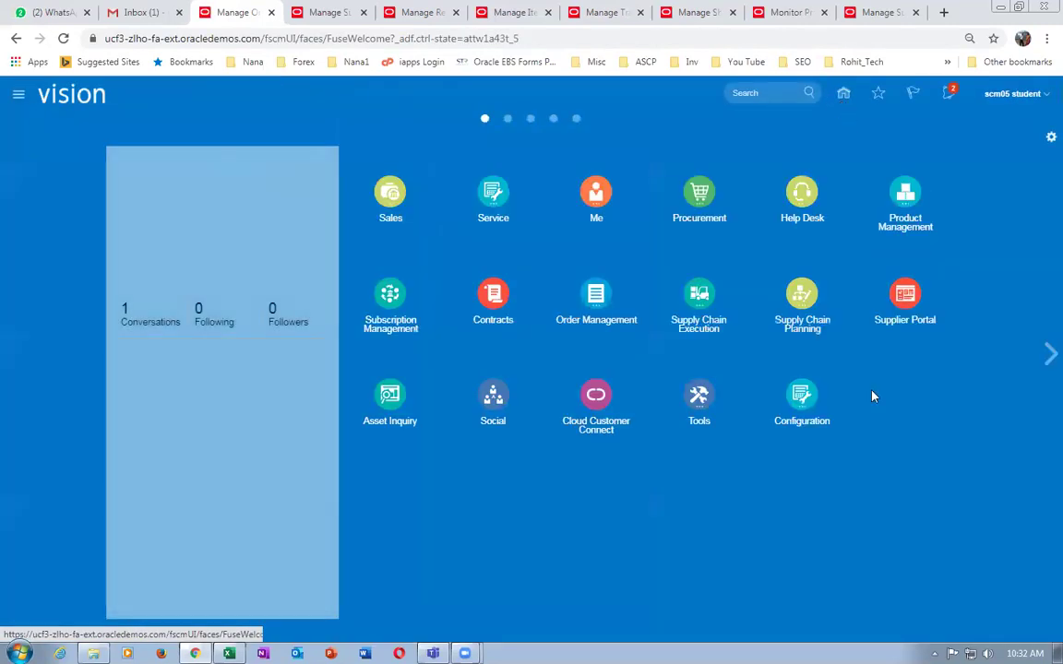
{"action": "left_click", "coordinate": [904, 214]}
{"action": "left_click", "coordinate": [920, 275]}
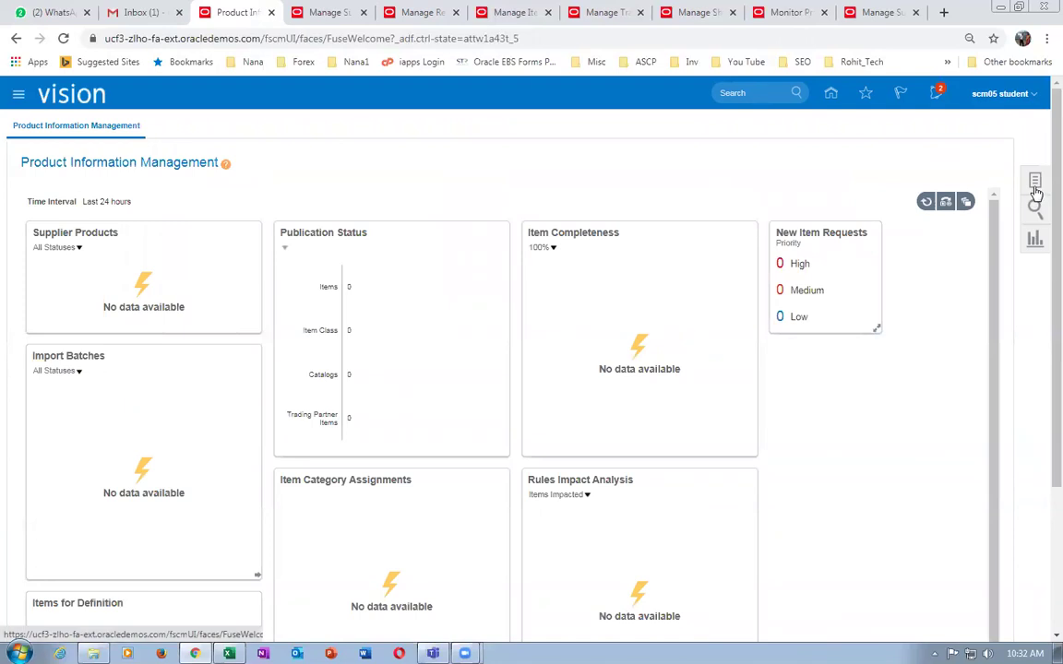
{"action": "left_click", "coordinate": [1035, 189]}
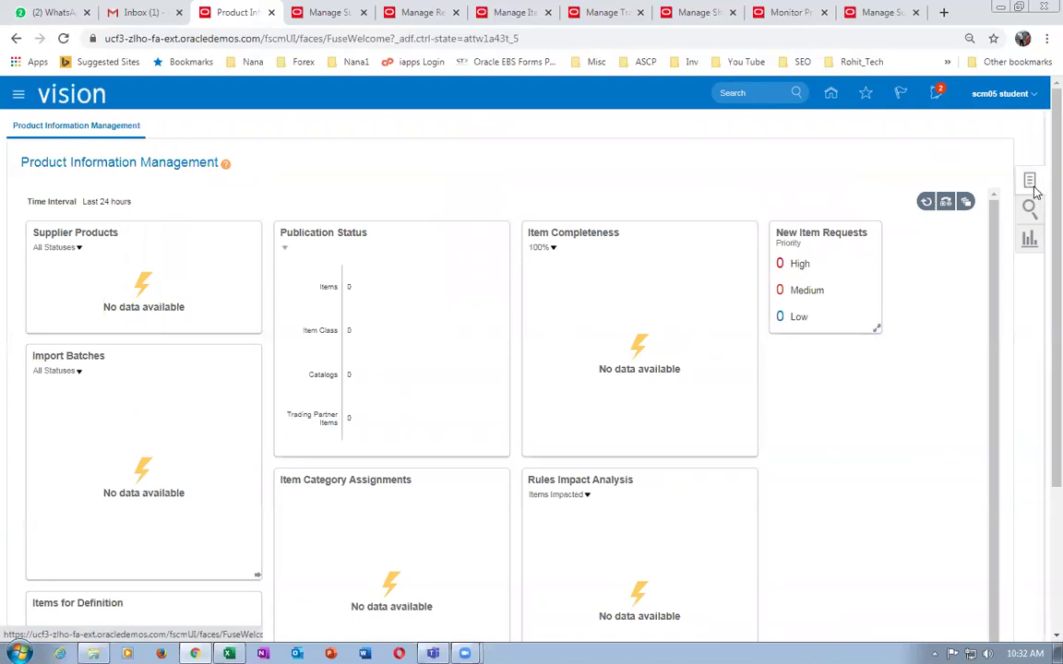
{"action": "left_click", "coordinate": [918, 169]}
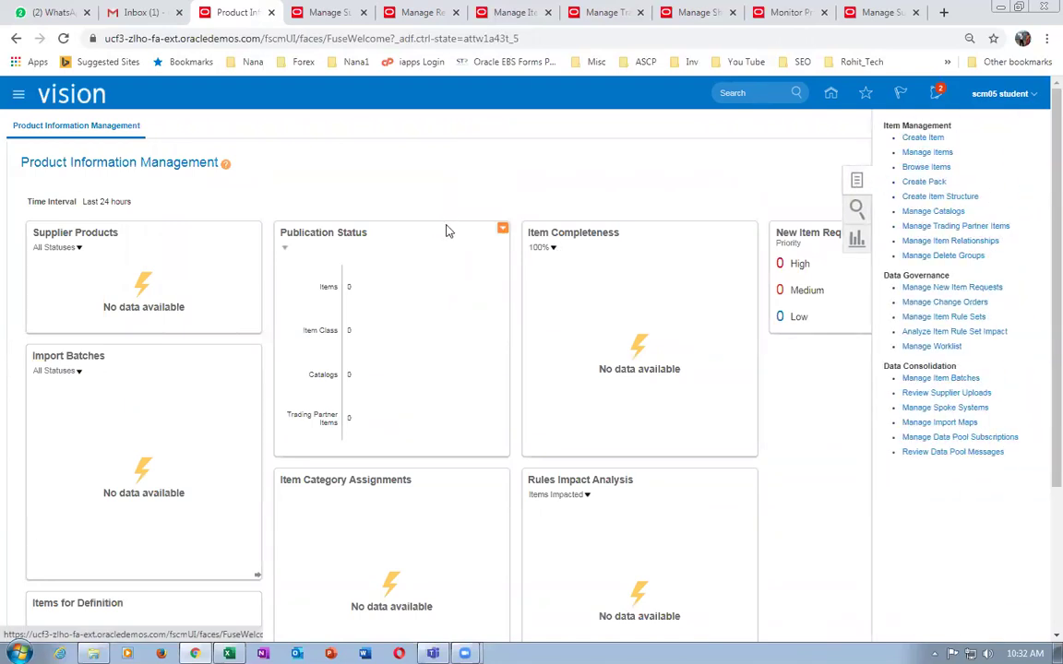
Step: Search for items starting with k99_B, collapse the class hierarchy, and open k99_BtoB_Transfer in organization 000
{"action": "left_click", "coordinate": [453, 367]}
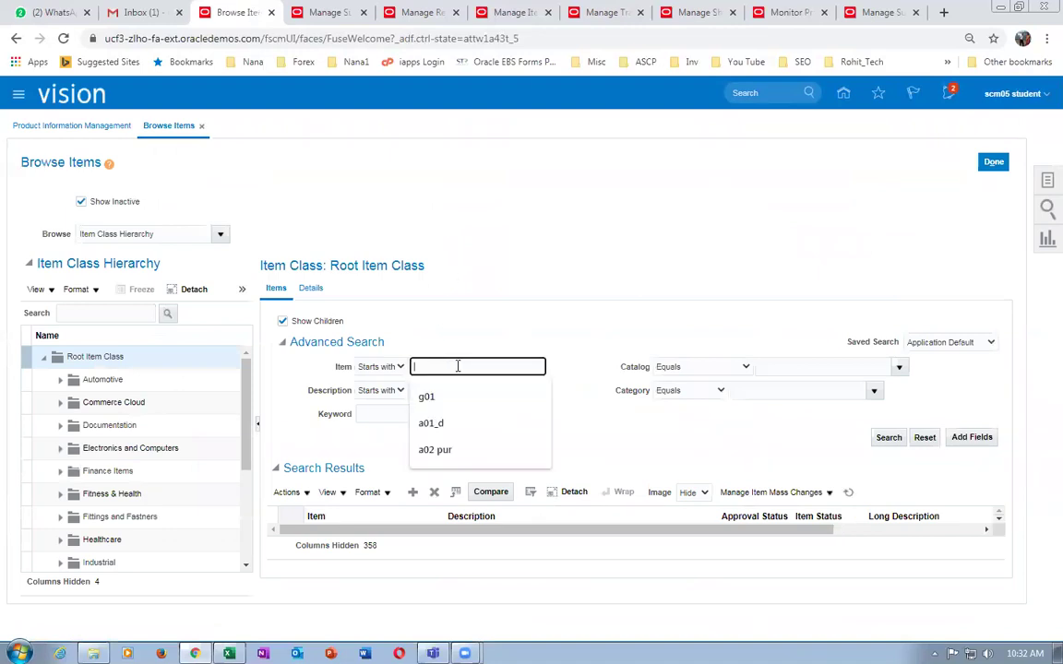
{"action": "type", "text": "k99_B"}
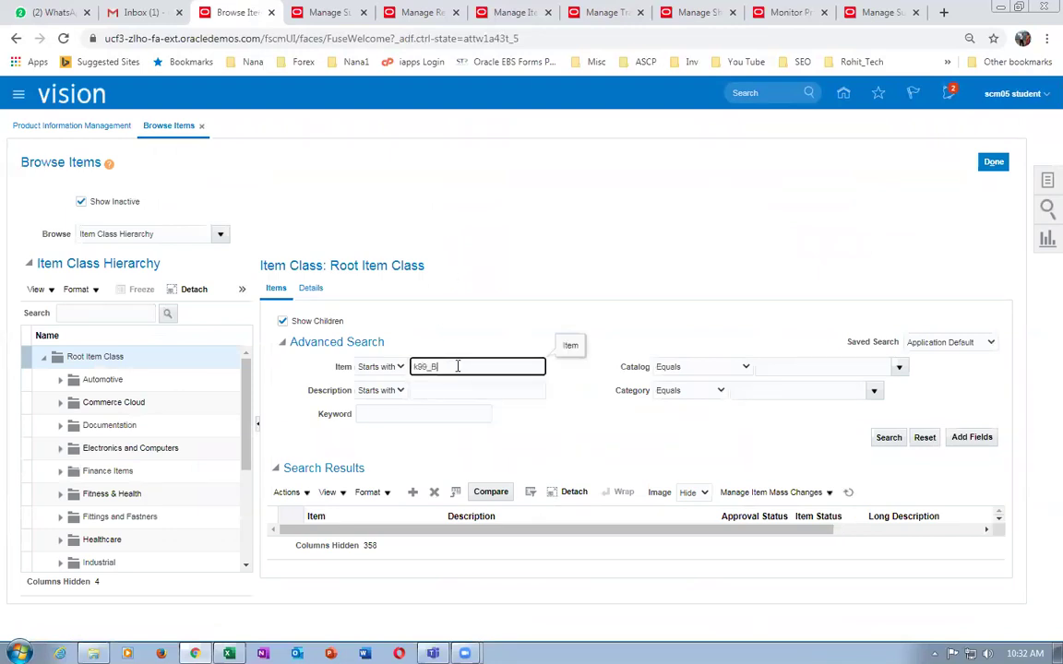
{"action": "left_click", "coordinate": [887, 437]}
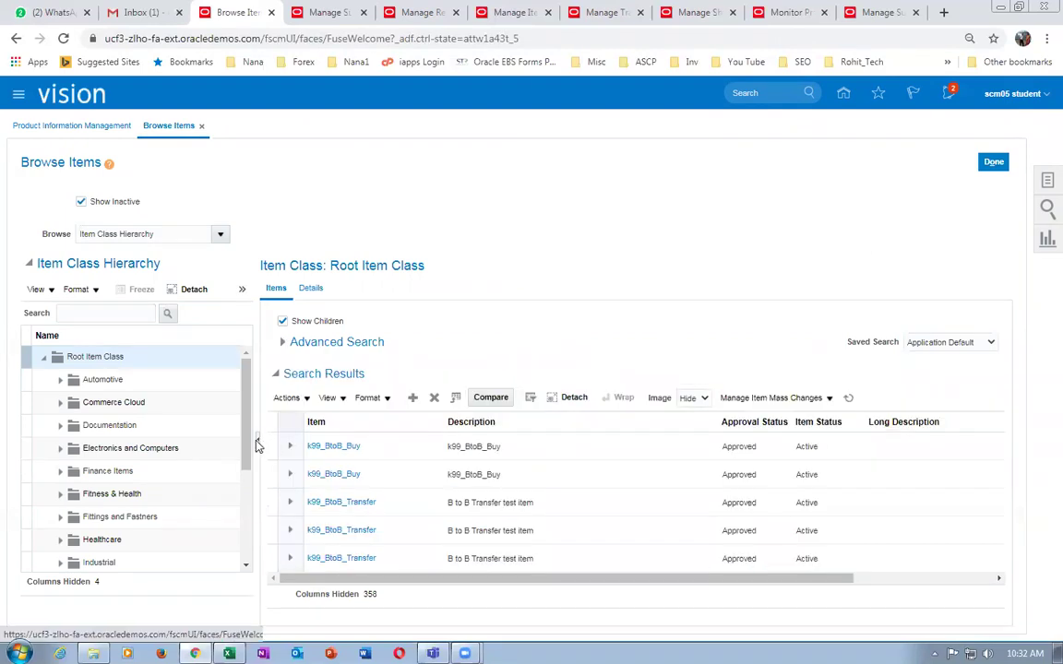
{"action": "left_click", "coordinate": [257, 426]}
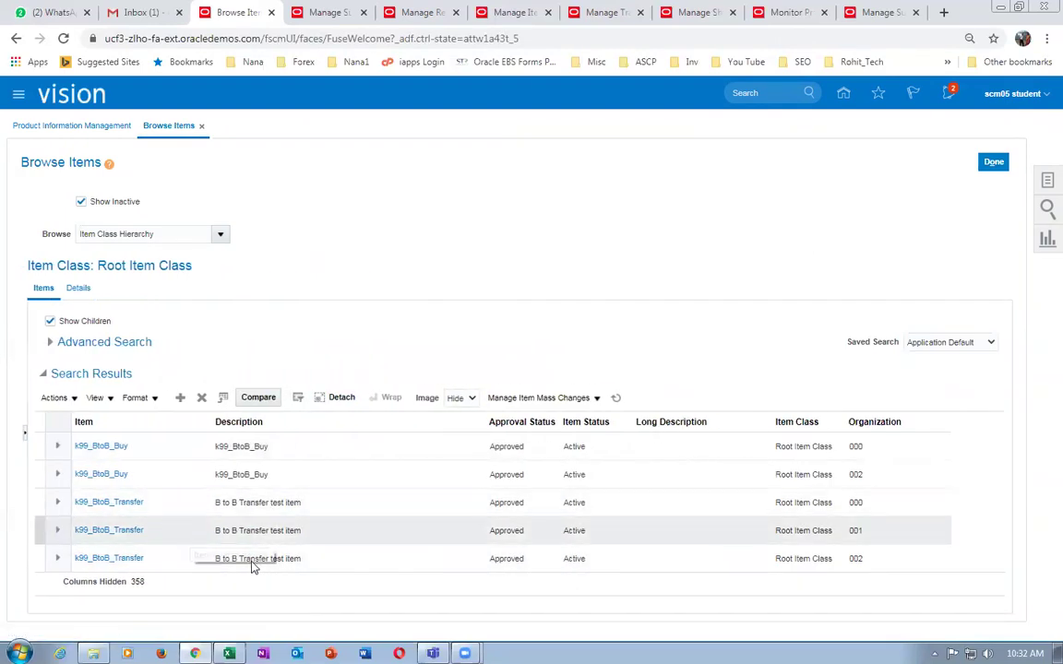
{"action": "left_click", "coordinate": [115, 507]}
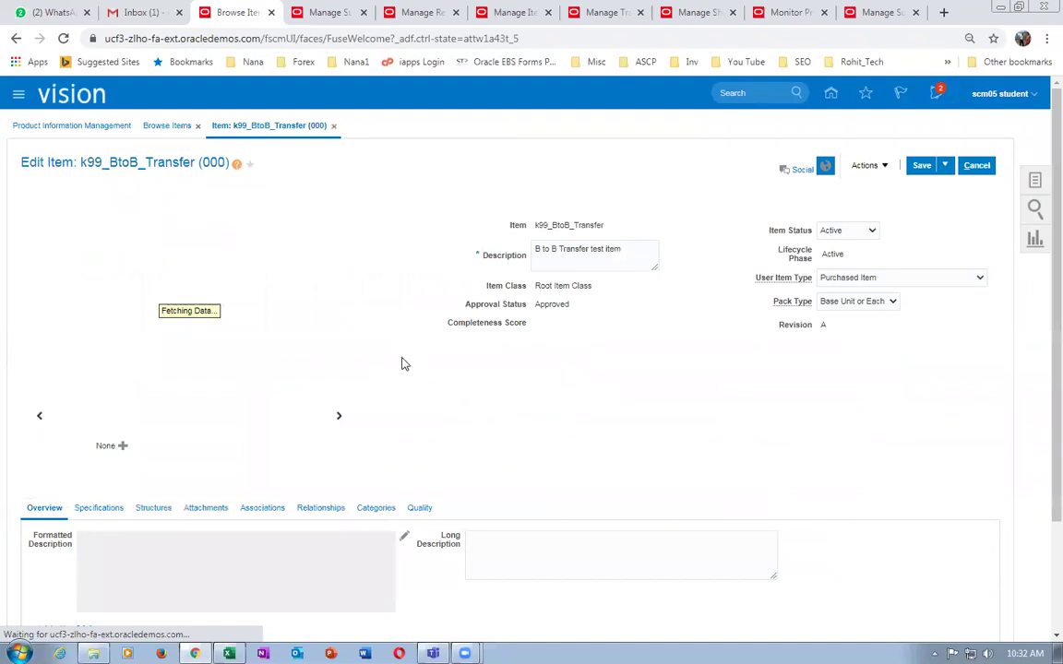
Step: Open the item's specifications and review its Sales and Order Management attributes
{"action": "scroll", "coordinate": [401, 363], "scroll_direction": "down", "scroll_amount": 3}
{"action": "left_click", "coordinate": [101, 367]}
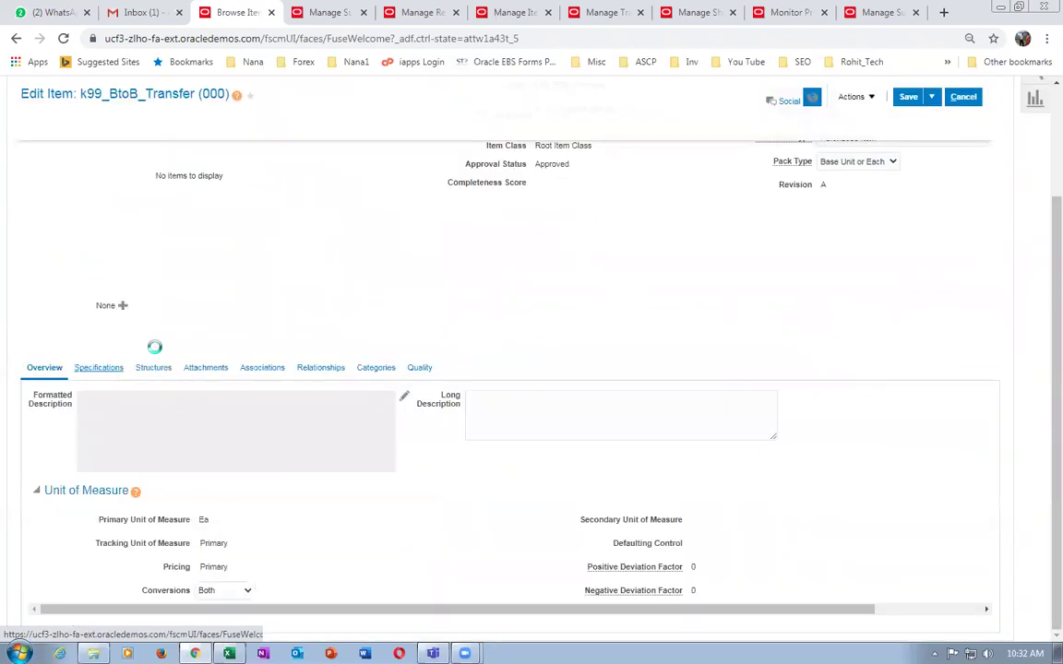
{"action": "scroll", "coordinate": [154, 350], "scroll_direction": "down", "scroll_amount": 5}
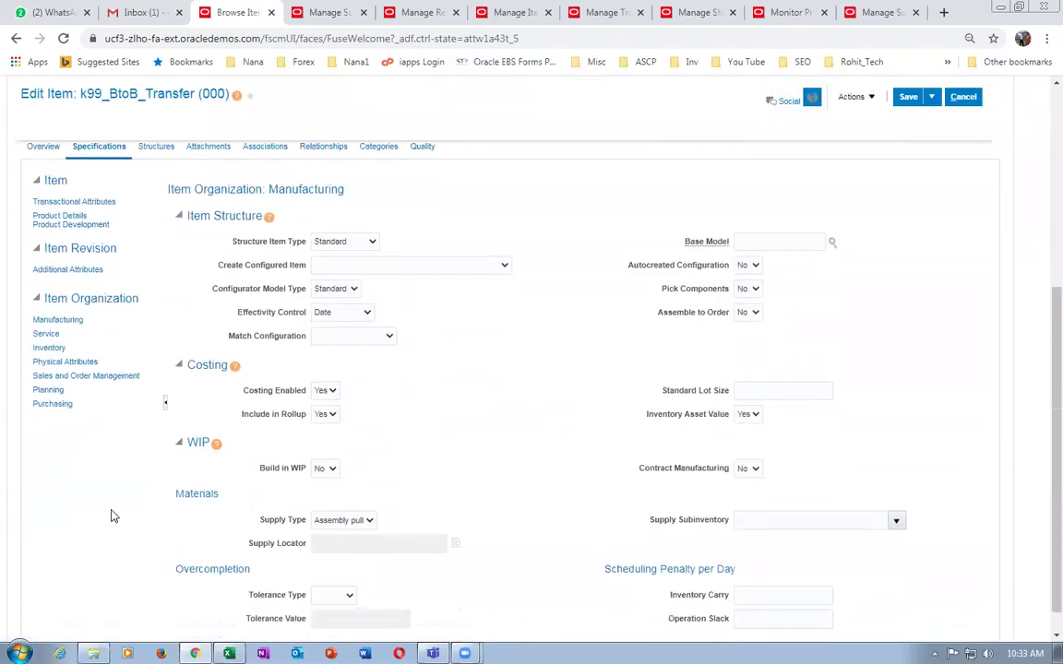
{"action": "left_click", "coordinate": [87, 377]}
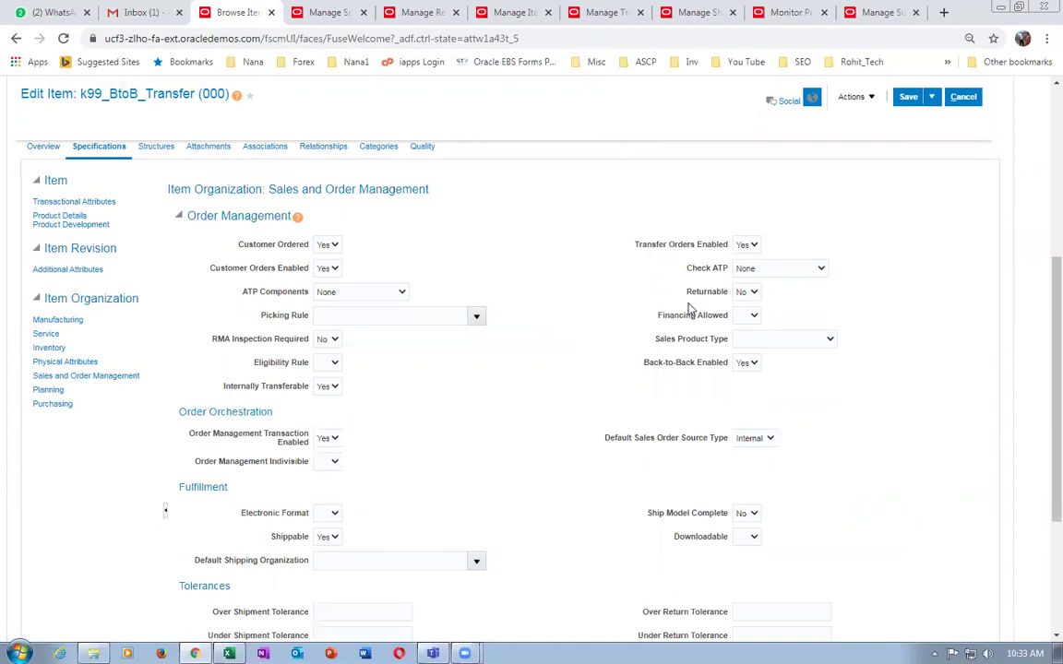
Step: Review the item's Purchasing and Manufacturing attributes, including Purchase Price and Build in WIP, and recheck the Back-to-Back Enabled setting
{"action": "left_click", "coordinate": [52, 404]}
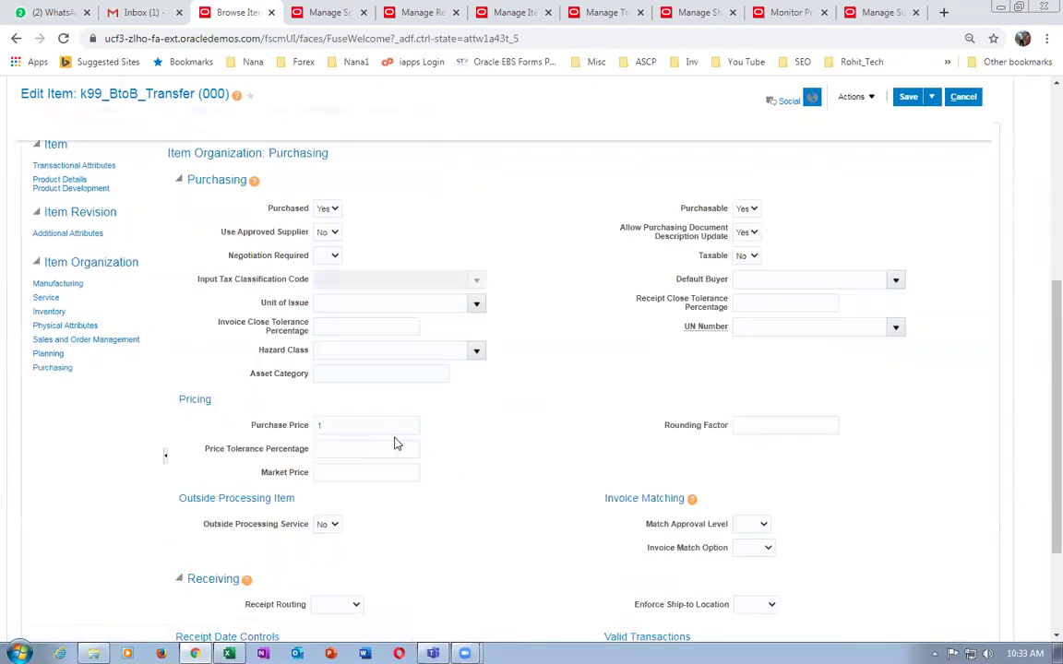
{"action": "left_click", "coordinate": [381, 429]}
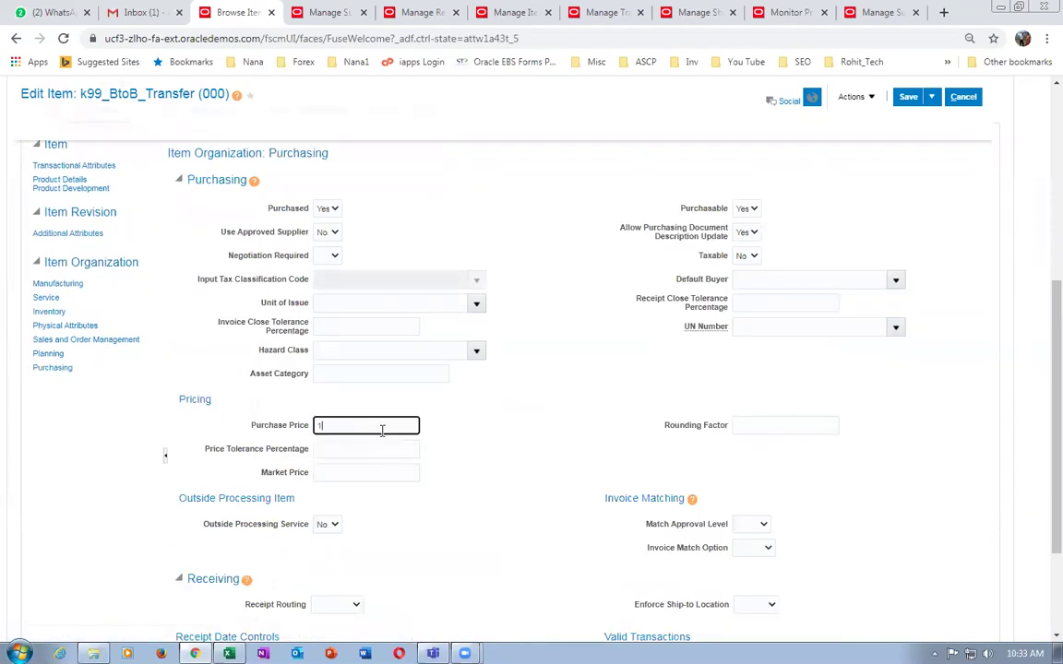
{"action": "left_click", "coordinate": [53, 287]}
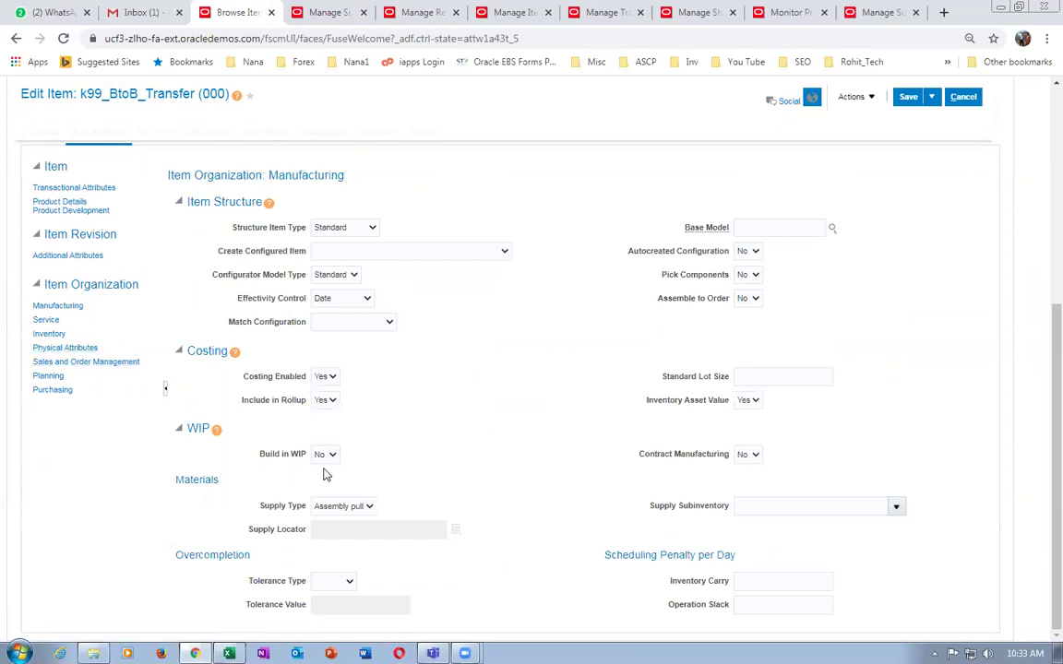
{"action": "left_click", "coordinate": [83, 361]}
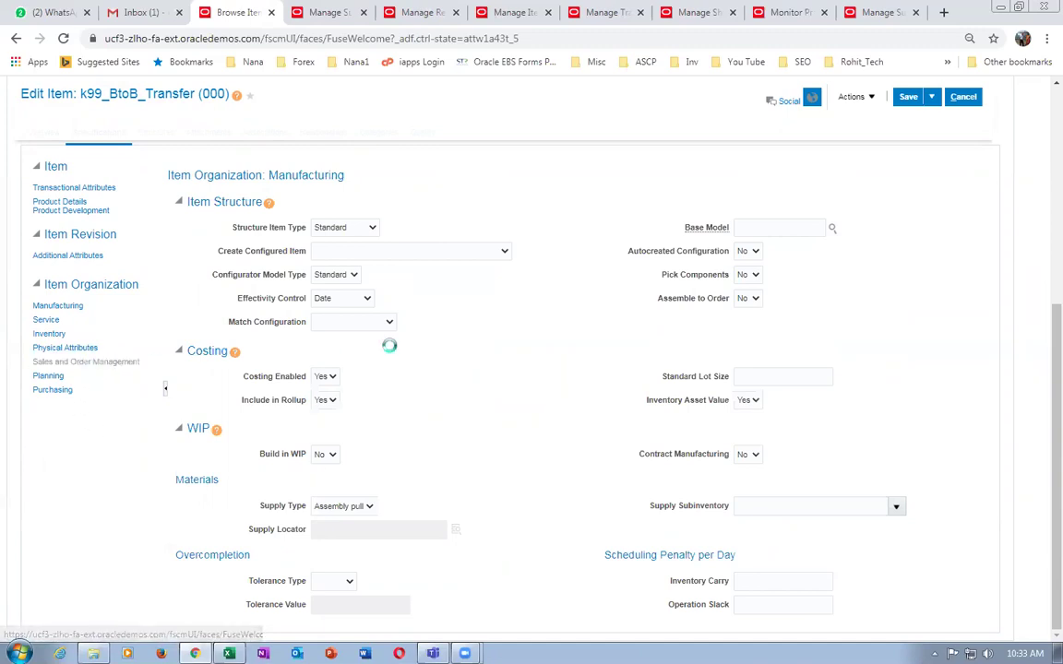
{"action": "scroll", "coordinate": [655, 512], "scroll_direction": "down", "scroll_amount": 2}
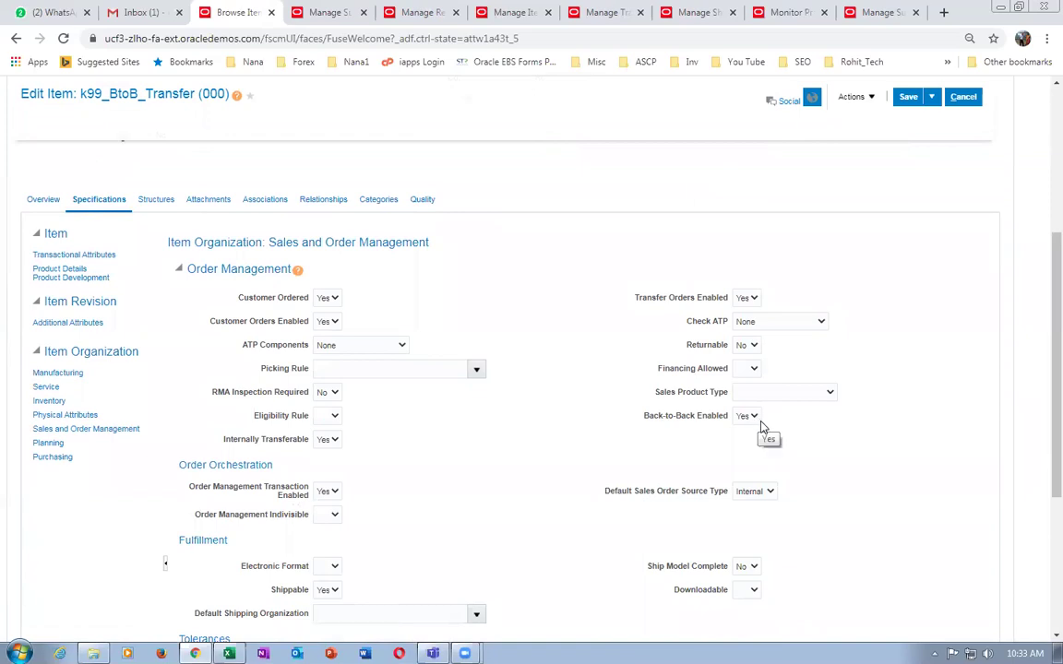
Step: Close the k99_BtoB_Transfer item without saving, finish the current browse session and reopen Browse Items
{"action": "left_click", "coordinate": [963, 97]}
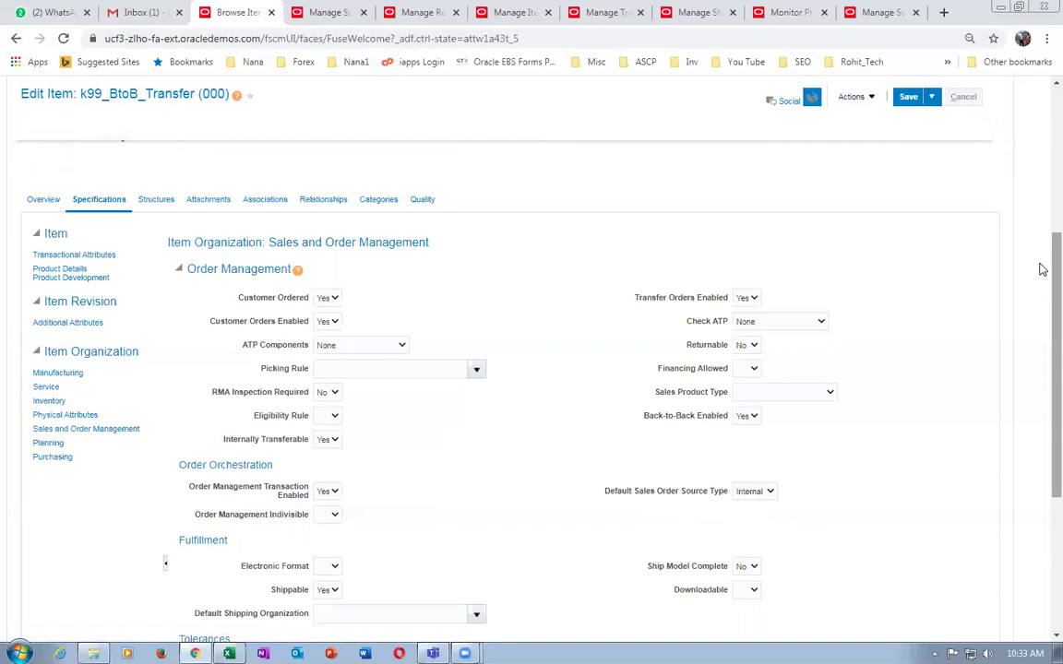
{"action": "scroll", "coordinate": [1042, 231], "scroll_direction": "up", "scroll_amount": 2}
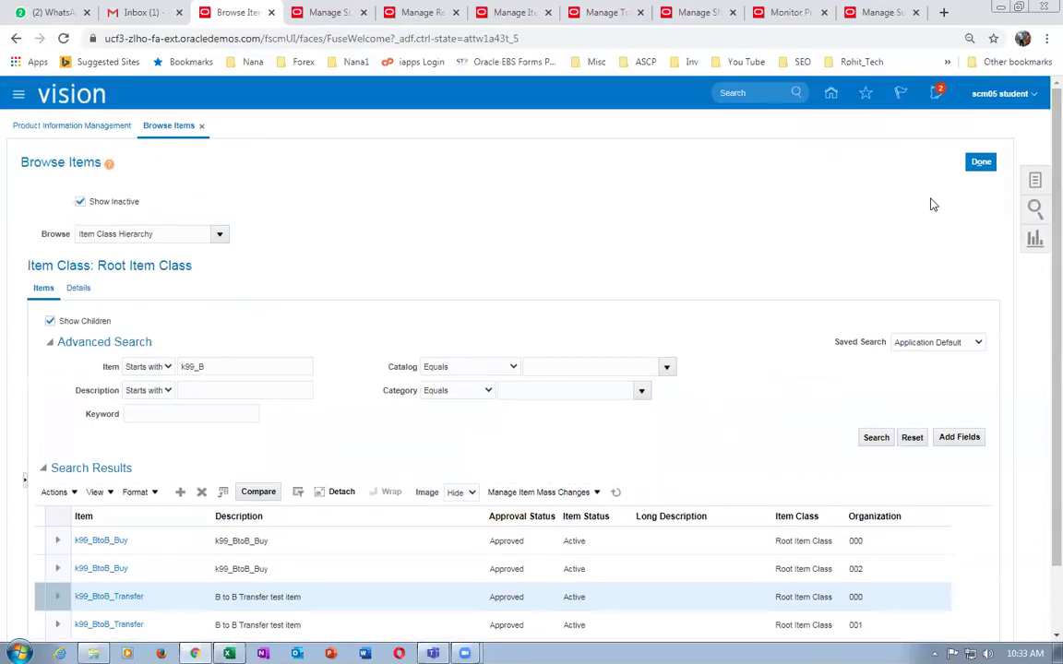
{"action": "left_click", "coordinate": [978, 161]}
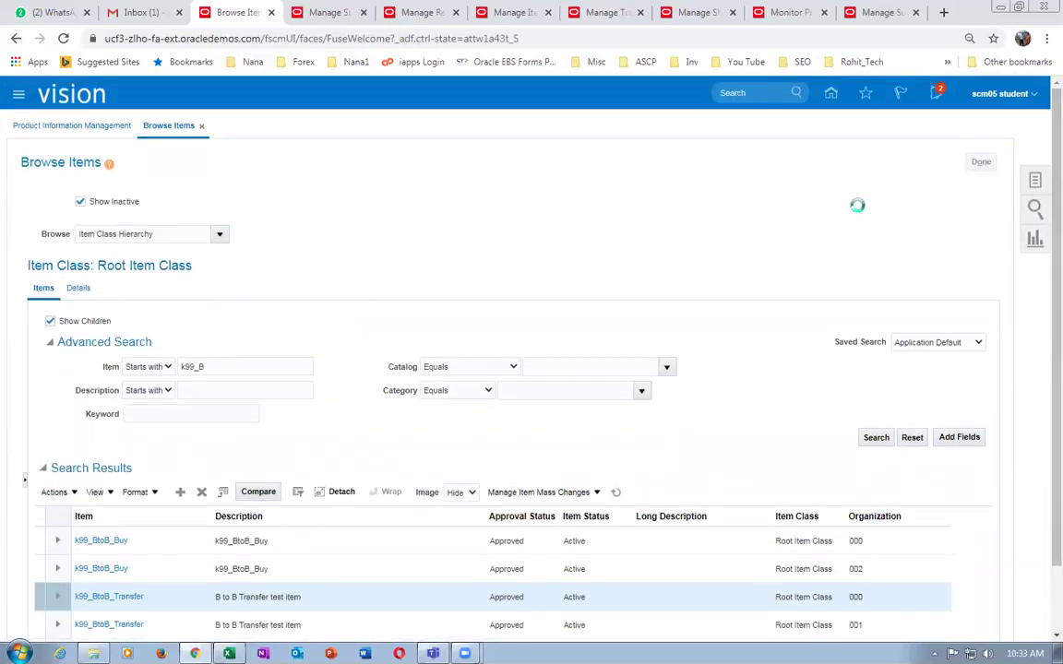
{"action": "left_click", "coordinate": [1033, 182]}
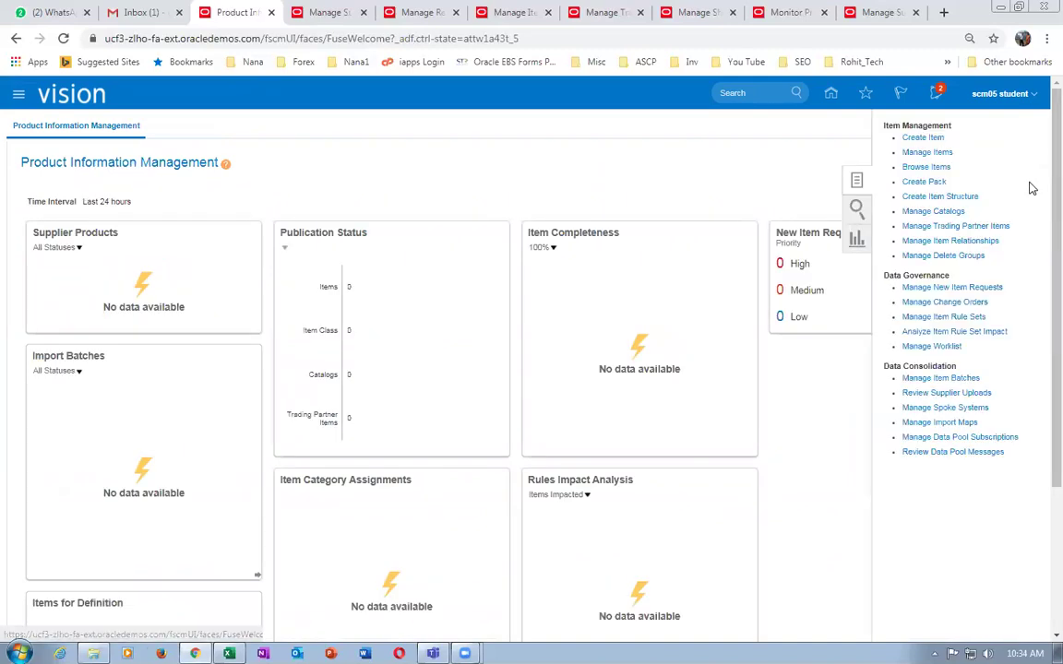
{"action": "left_click", "coordinate": [923, 171]}
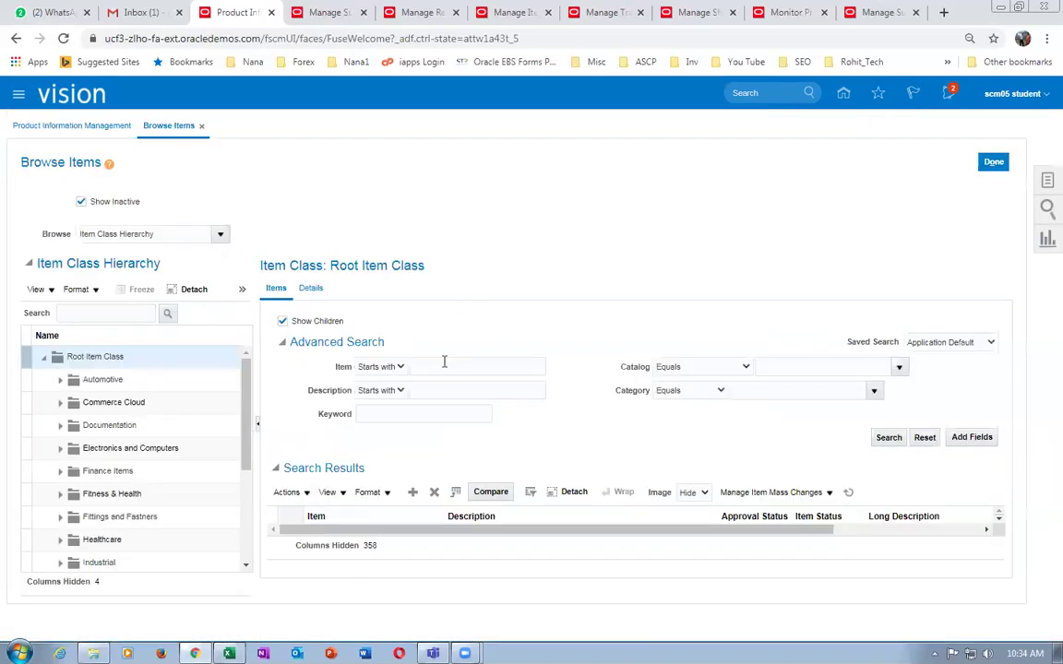
Step: Search for items starting with k99_G and open k99_GOP_Ship in organization 000
{"action": "left_click", "coordinate": [439, 367]}
{"action": "type", "text": "k"}
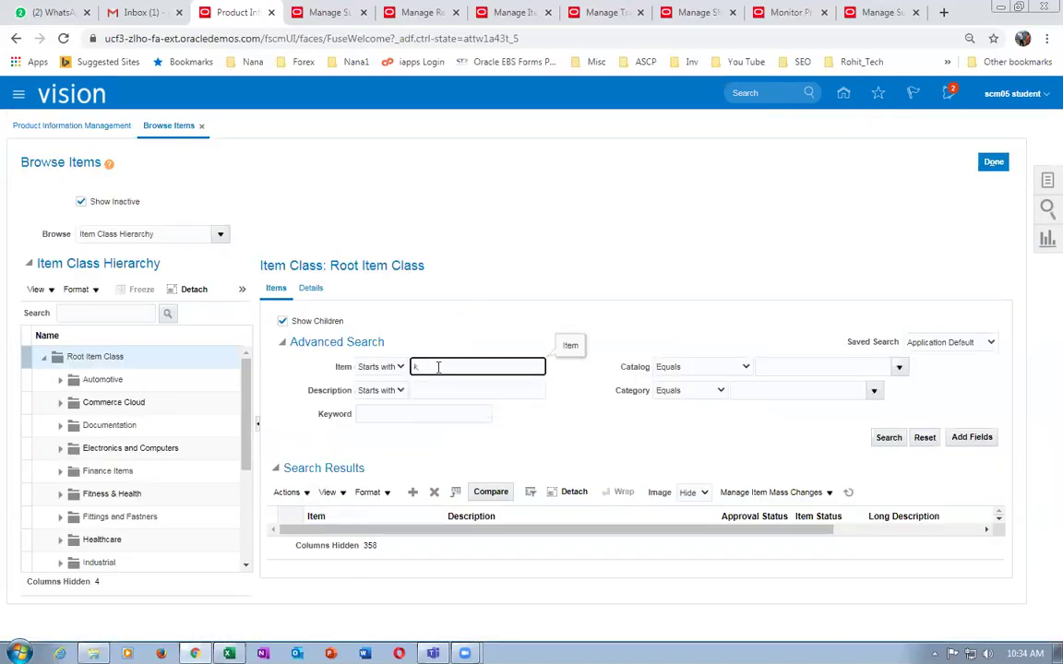
{"action": "type", "text": "99_G"}
{"action": "left_click", "coordinate": [886, 437]}
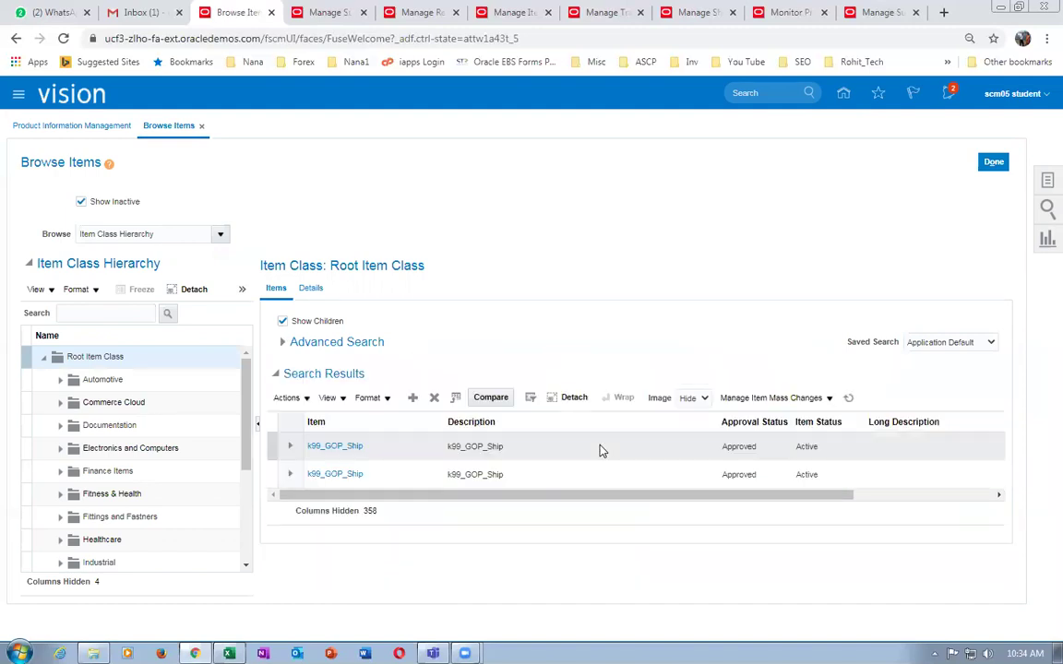
{"action": "left_click_drag", "start_coordinate": [429, 496], "coordinate": [351, 555]}
{"action": "left_click", "coordinate": [325, 452]}
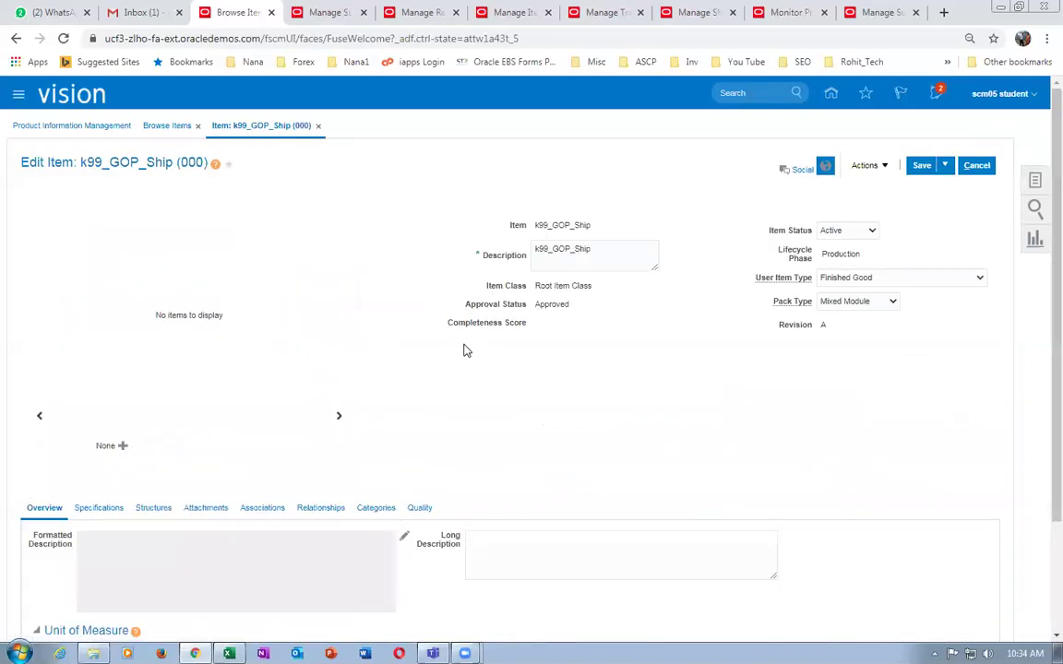
Step: Review the Sales and Order Management specifications of item k99_GOP_Ship
{"action": "scroll", "coordinate": [466, 351], "scroll_direction": "down", "scroll_amount": 2}
{"action": "left_click", "coordinate": [92, 369]}
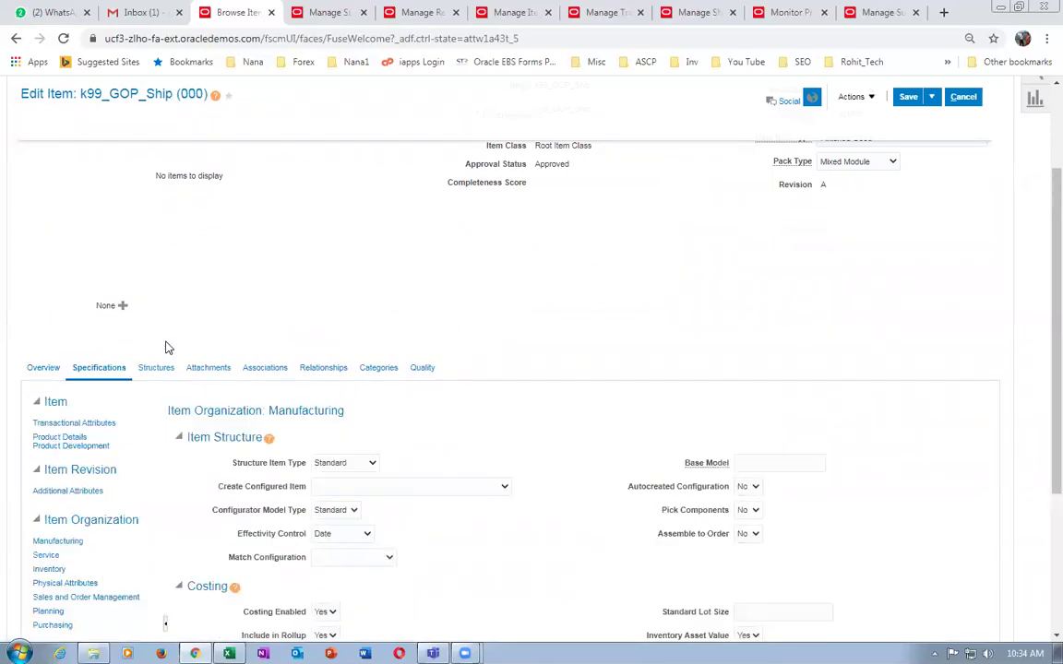
{"action": "scroll", "coordinate": [157, 369], "scroll_direction": "down", "scroll_amount": 3}
{"action": "left_click", "coordinate": [103, 362]}
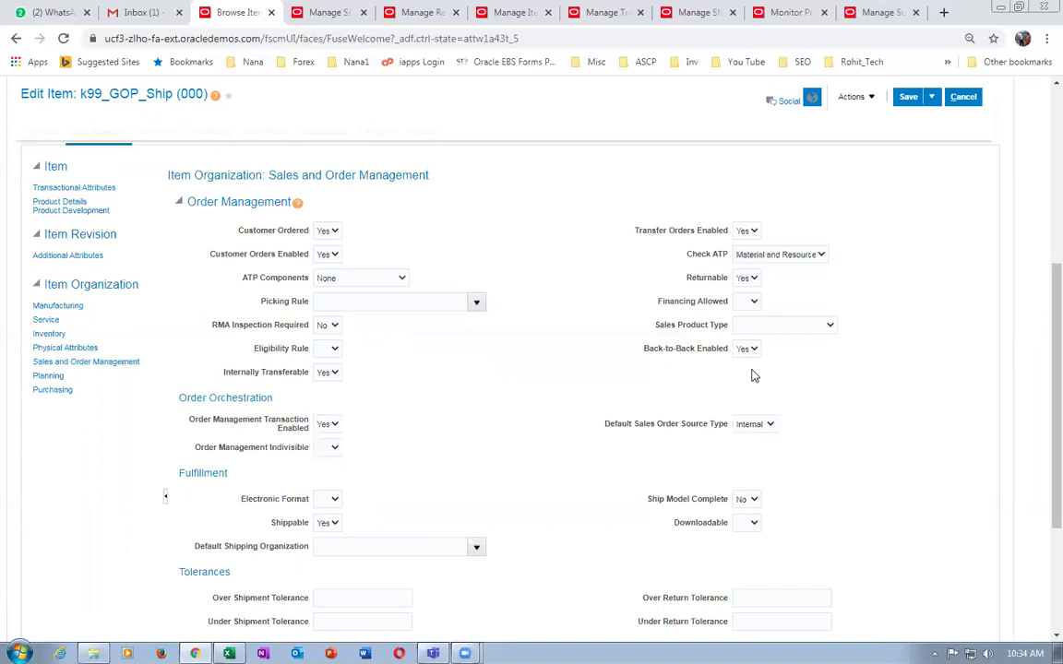
Step: Close item k99_GOP_Ship without saving and finish browsing items
{"action": "left_click_drag", "start_coordinate": [1042, 379], "coordinate": [1041, 239]}
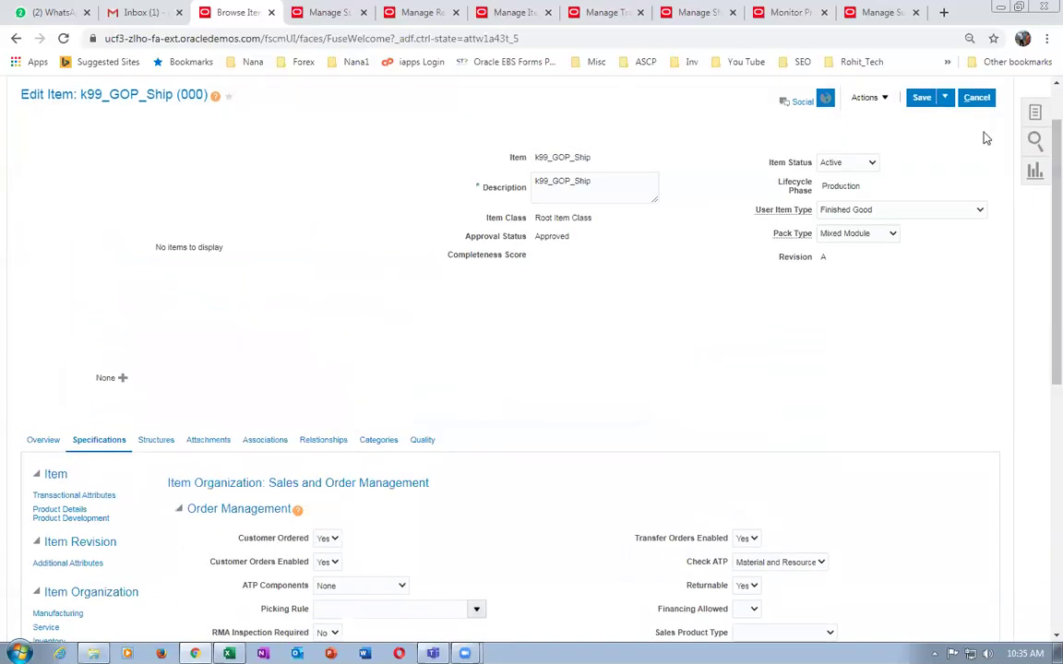
{"action": "left_click", "coordinate": [976, 96]}
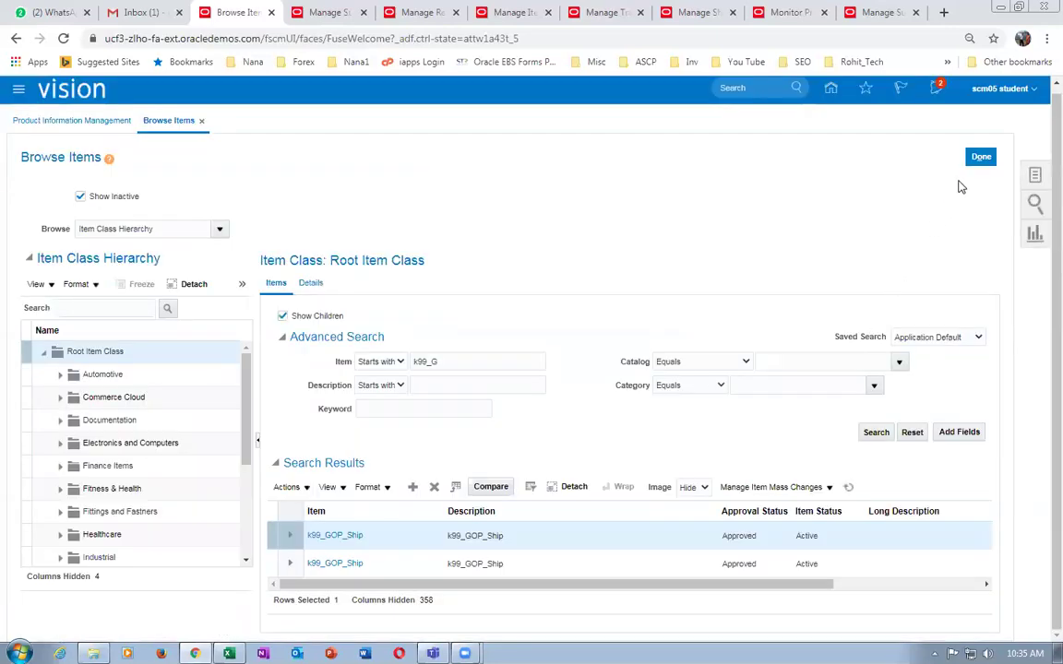
{"action": "left_click", "coordinate": [980, 157]}
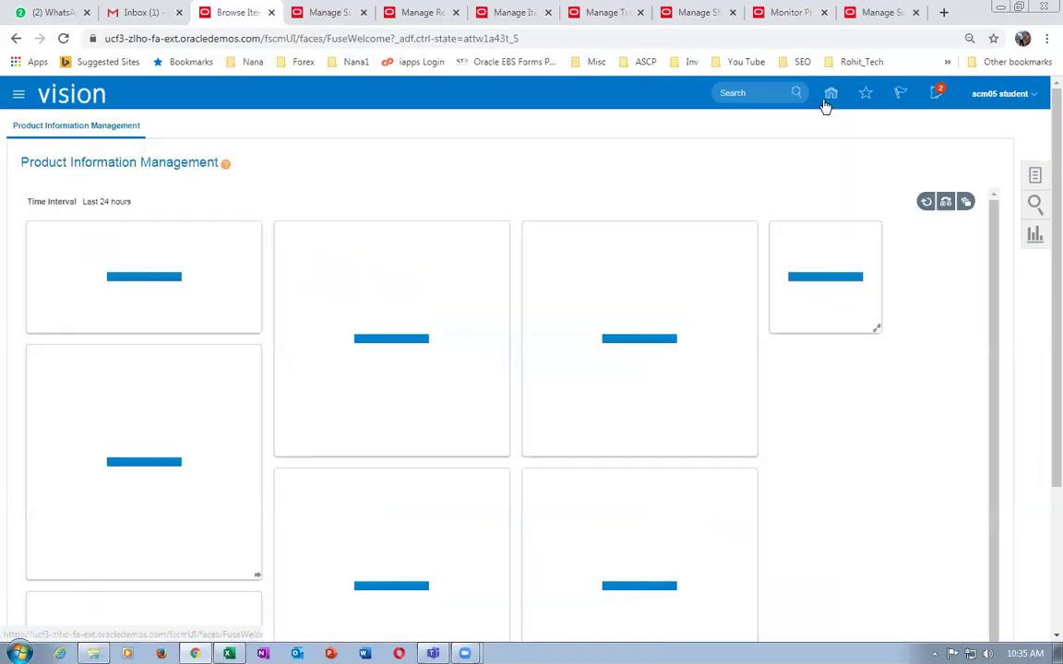
Step: Go to the Global Order Promising work area under Order Management and open Manage Sourcing Rules
{"action": "left_click", "coordinate": [830, 88]}
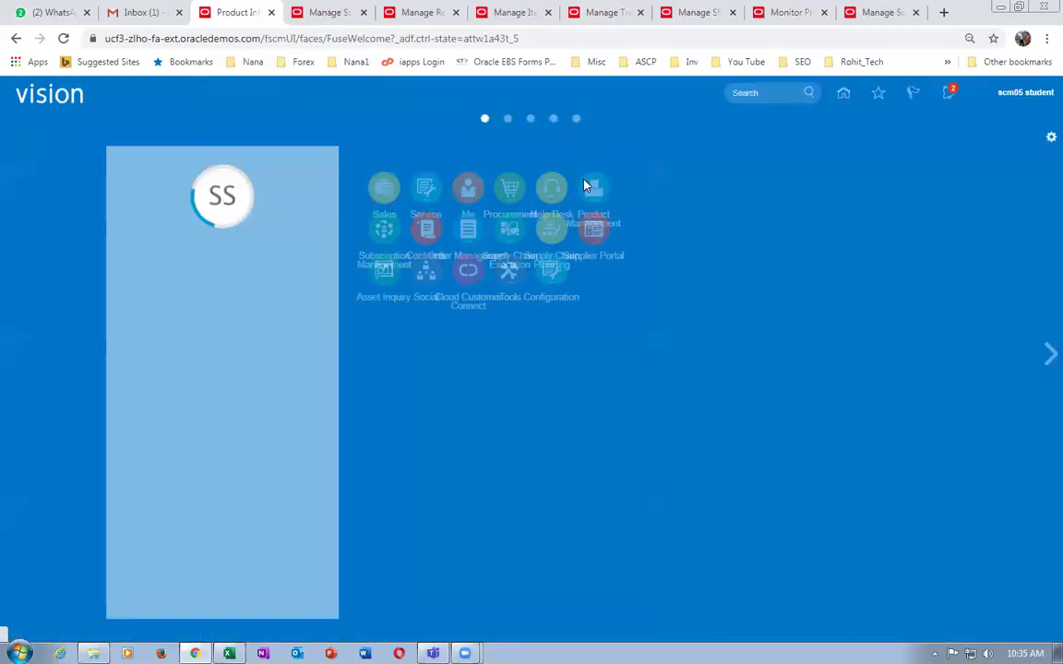
{"action": "left_click", "coordinate": [598, 300]}
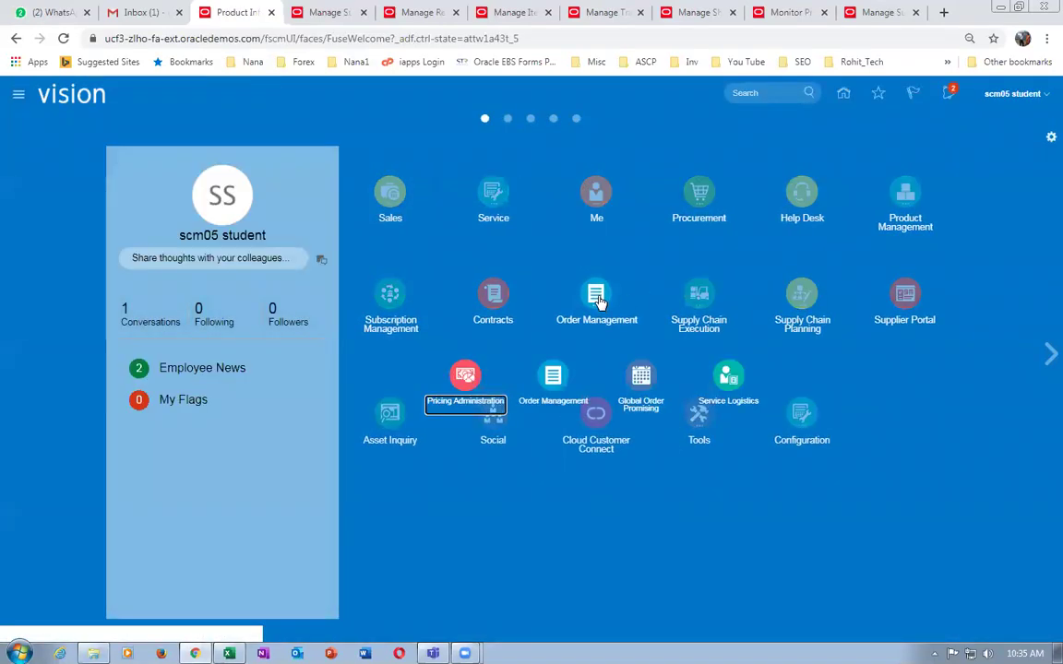
{"action": "left_click", "coordinate": [638, 382]}
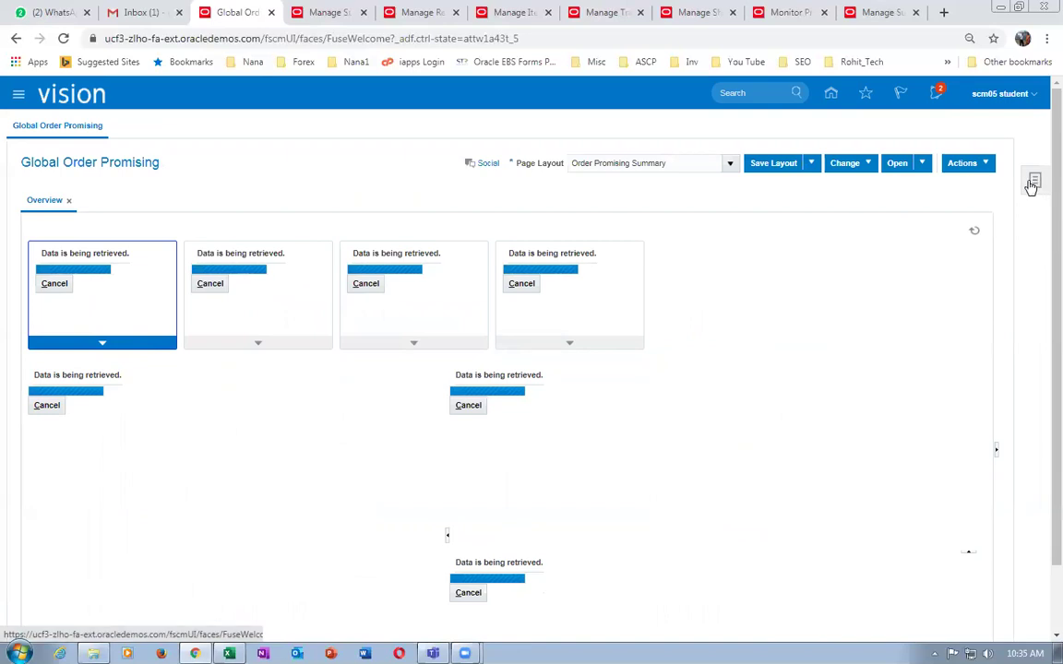
{"action": "left_click", "coordinate": [1033, 181]}
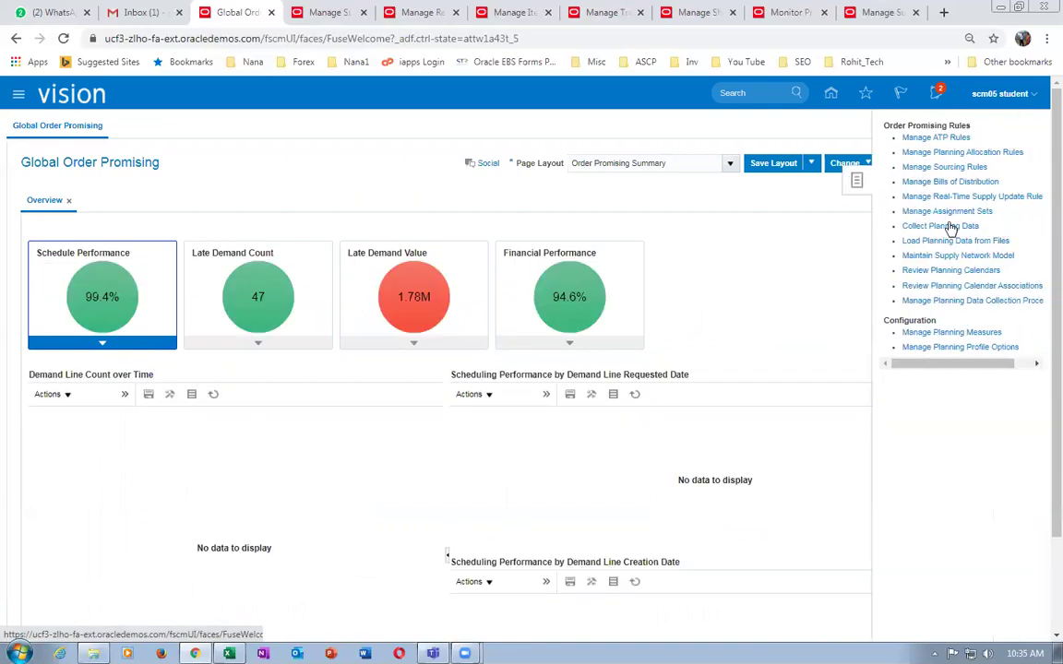
{"action": "left_click", "coordinate": [936, 168]}
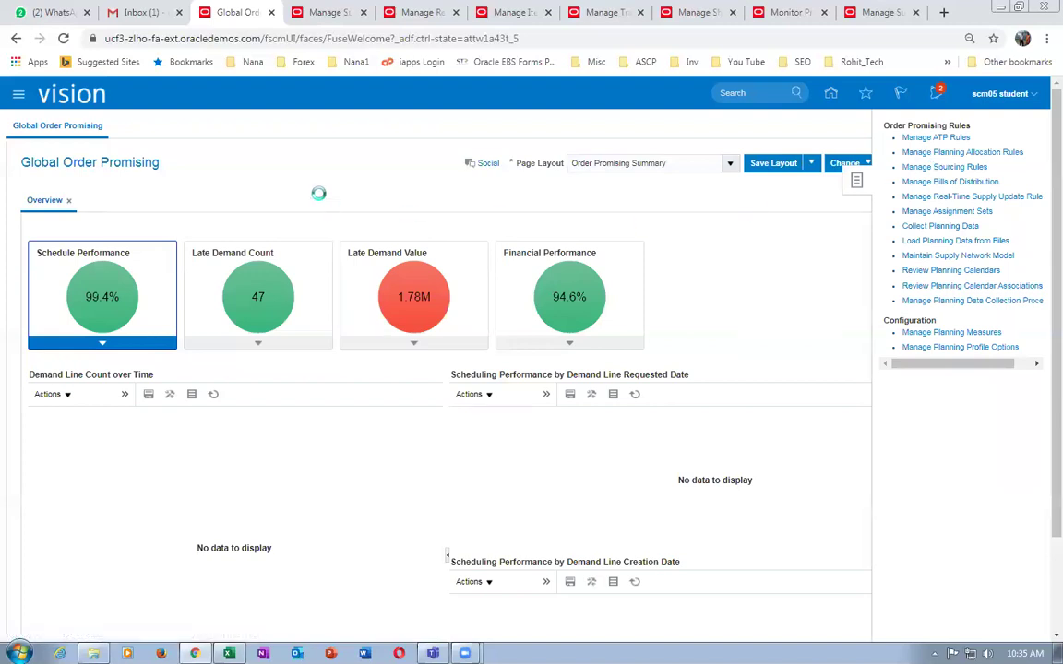
Step: Search the sourcing rules for names starting with k99 and open k99_Transfer_From_001 for editing
{"action": "left_click", "coordinate": [301, 224]}
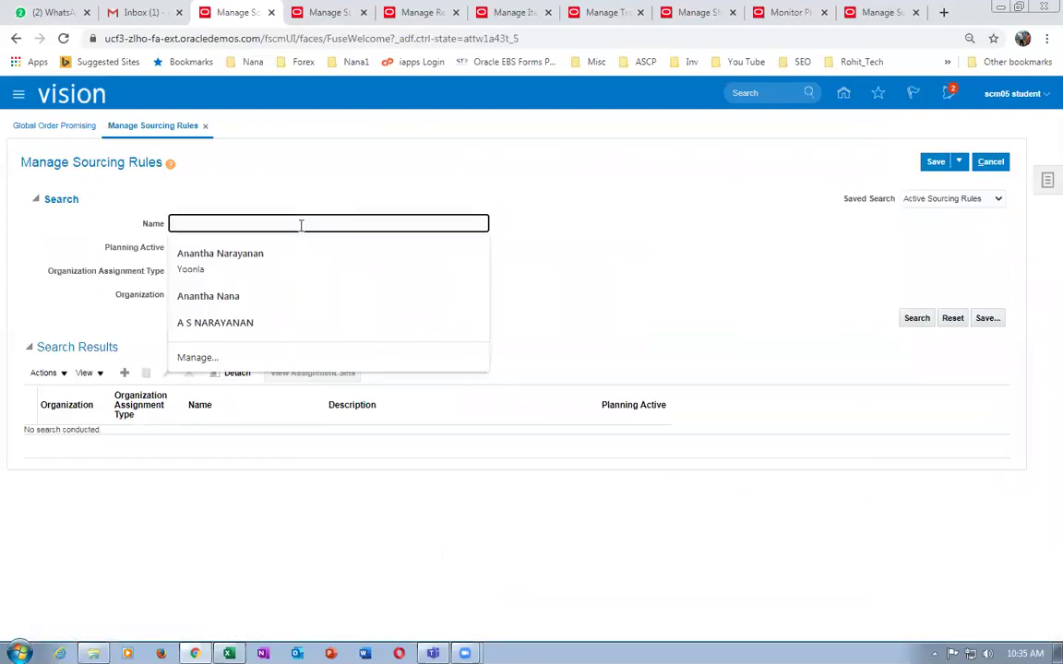
{"action": "type", "text": "s"}
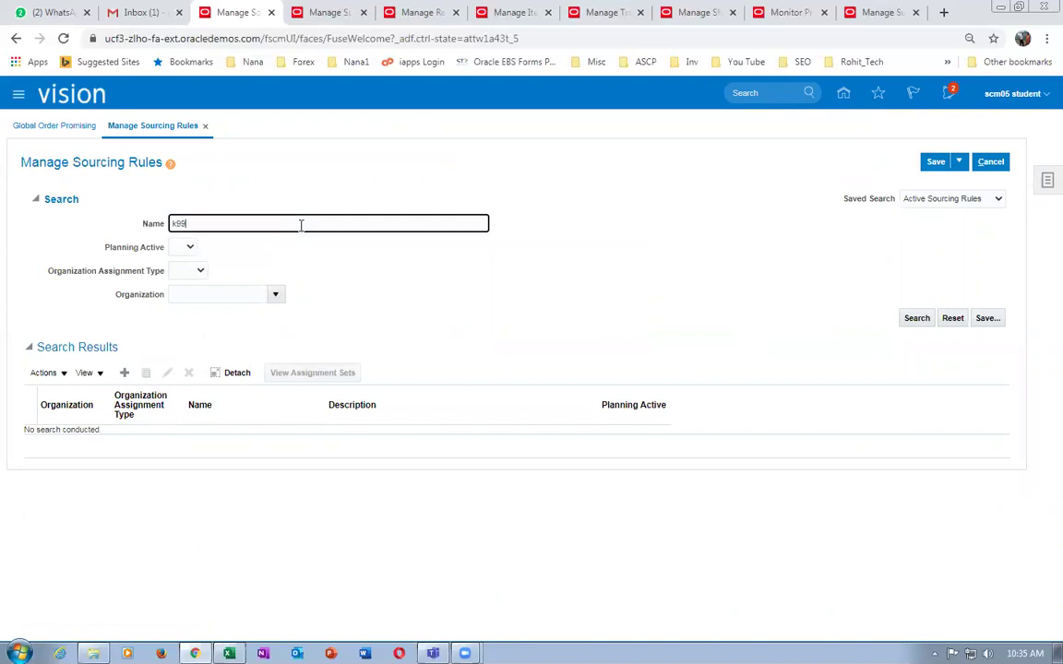
{"action": "key", "text": "Return"}
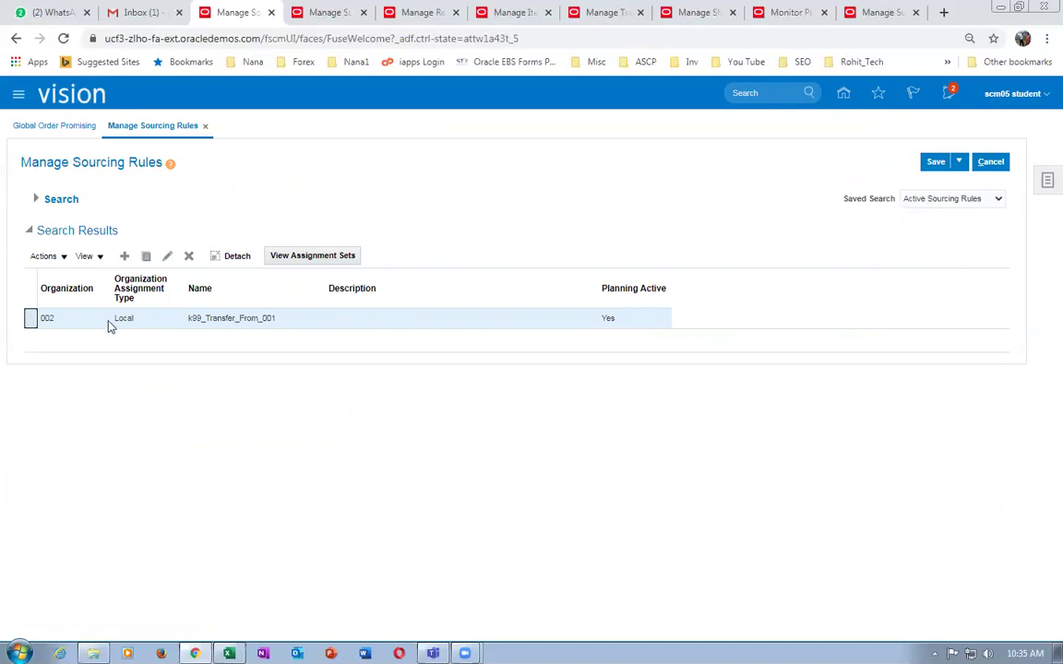
{"action": "left_click", "coordinate": [167, 255]}
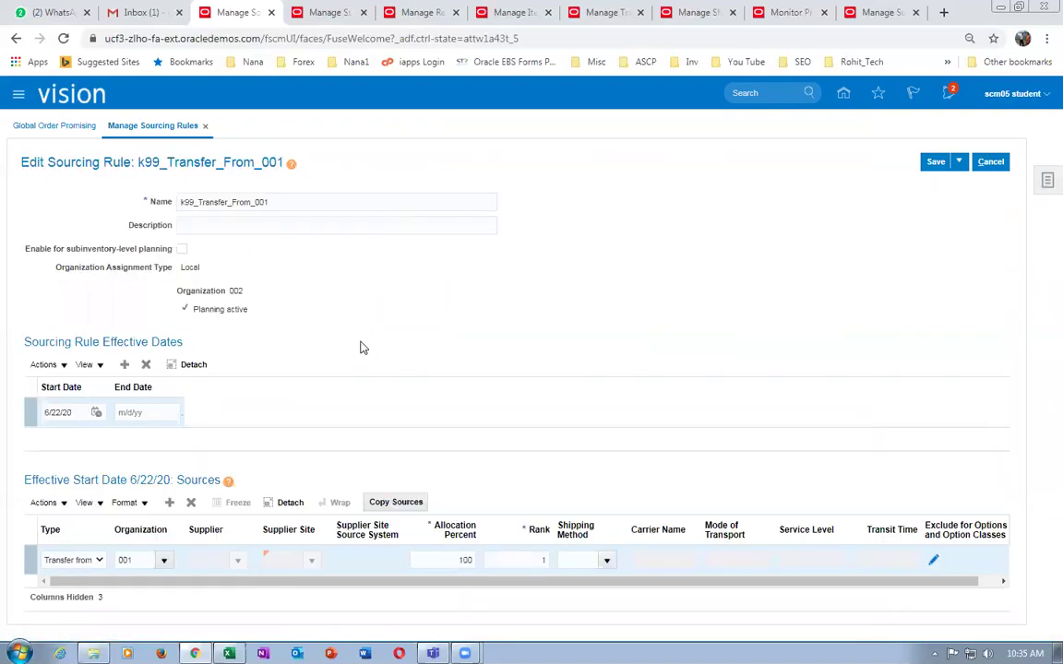
Step: Examine the sourcing rule's name and its organization assignment type
{"action": "left_click_drag", "start_coordinate": [201, 204], "coordinate": [255, 195]}
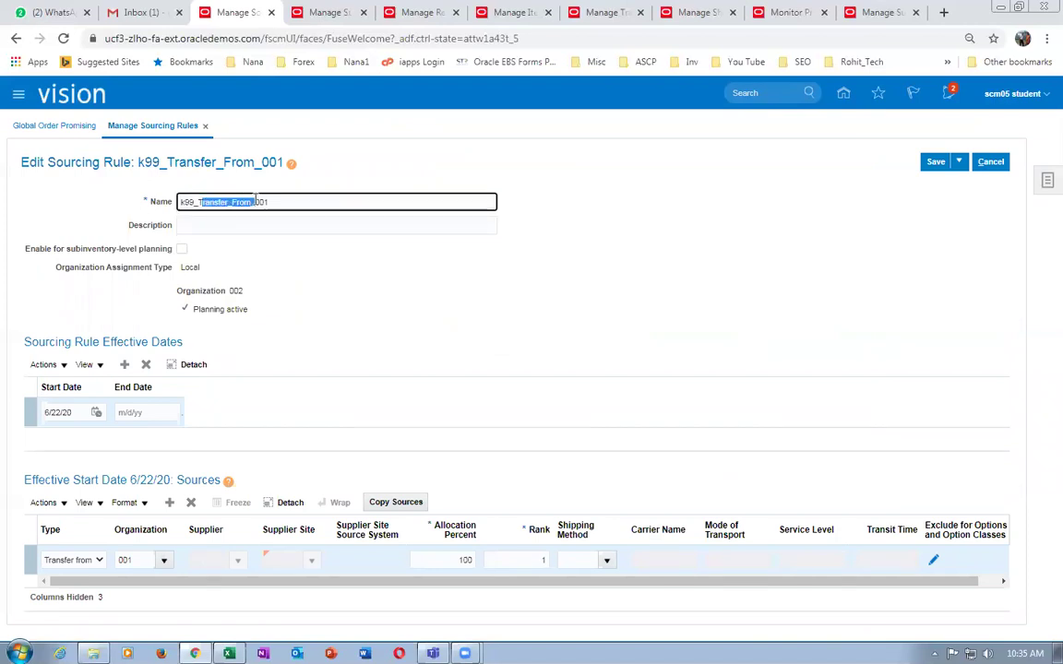
{"action": "left_click", "coordinate": [251, 267]}
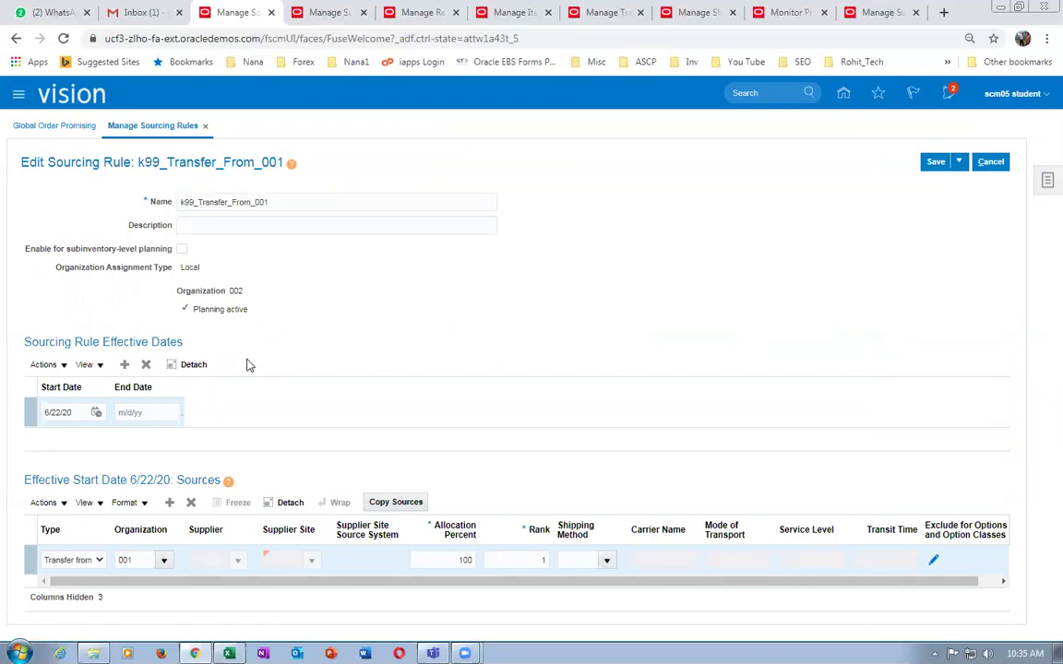
{"action": "left_click_drag", "start_coordinate": [181, 266], "coordinate": [195, 271]}
{"action": "left_click", "coordinate": [269, 270]}
Step: Review the available source types for the rule's source line alongside its organization assignment type, keeping Transfer from
{"action": "left_click", "coordinate": [83, 560]}
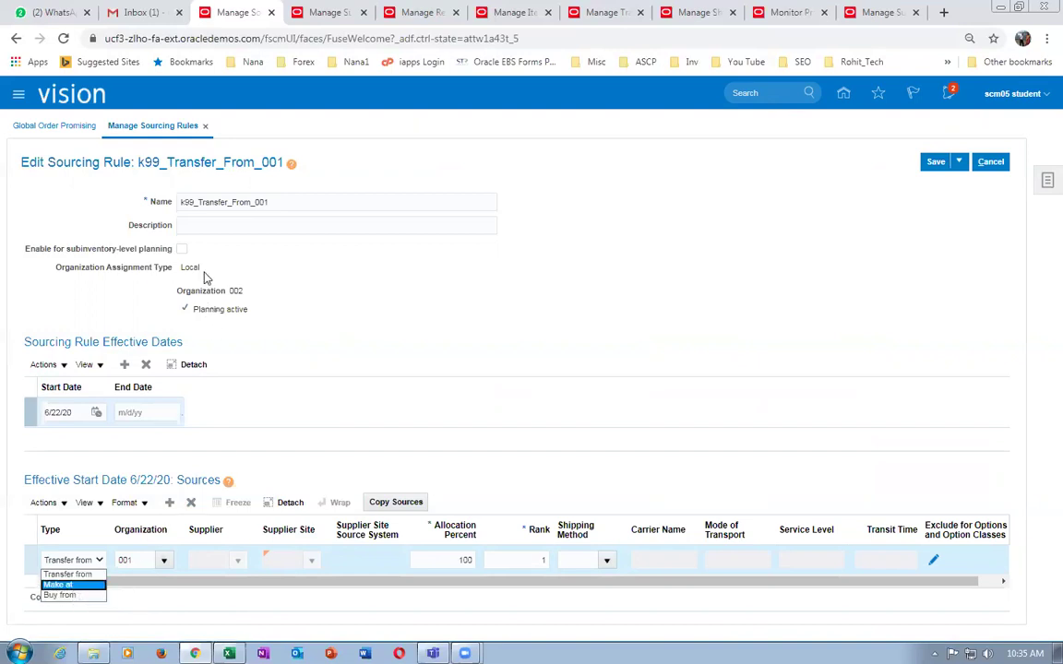
{"action": "left_click", "coordinate": [183, 268]}
{"action": "left_click_drag", "start_coordinate": [183, 268], "coordinate": [196, 268]}
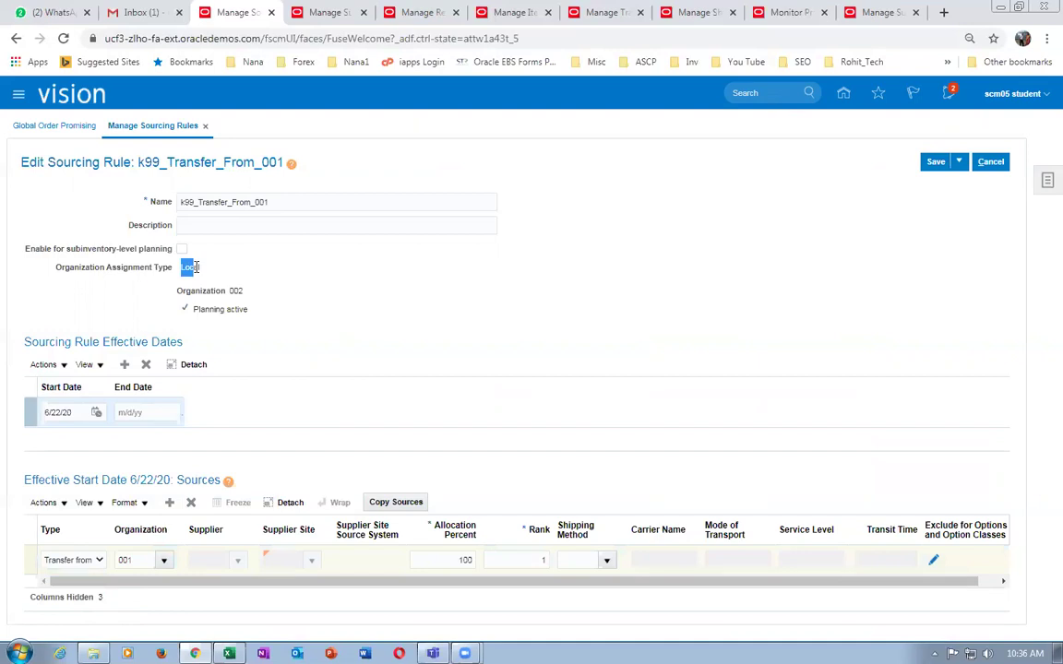
{"action": "left_click", "coordinate": [323, 309]}
{"action": "left_click", "coordinate": [51, 565]}
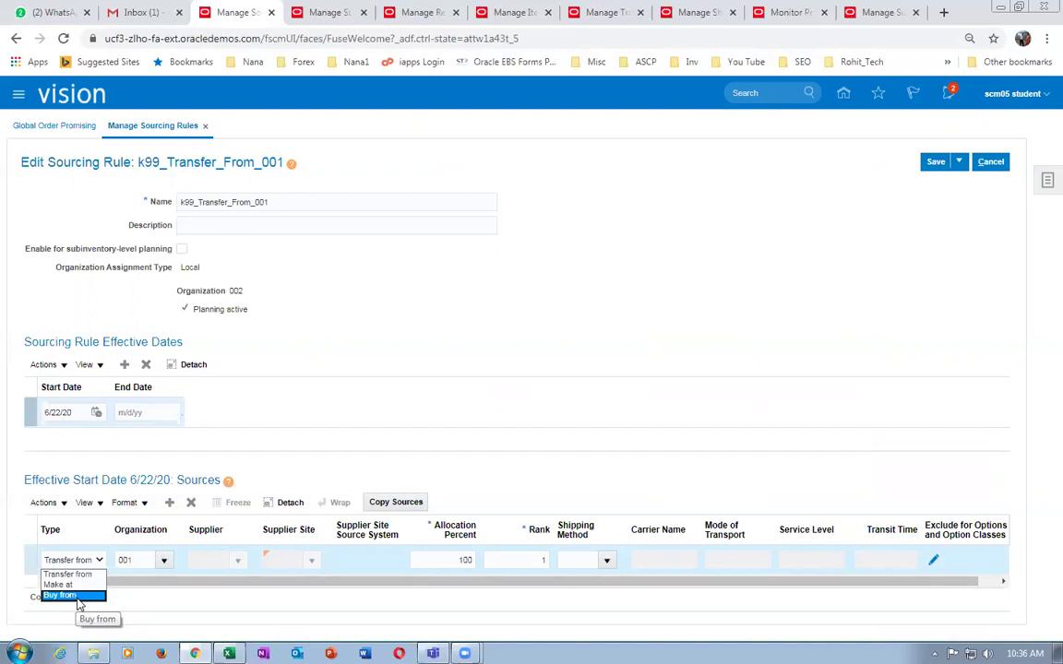
{"action": "left_click", "coordinate": [368, 373]}
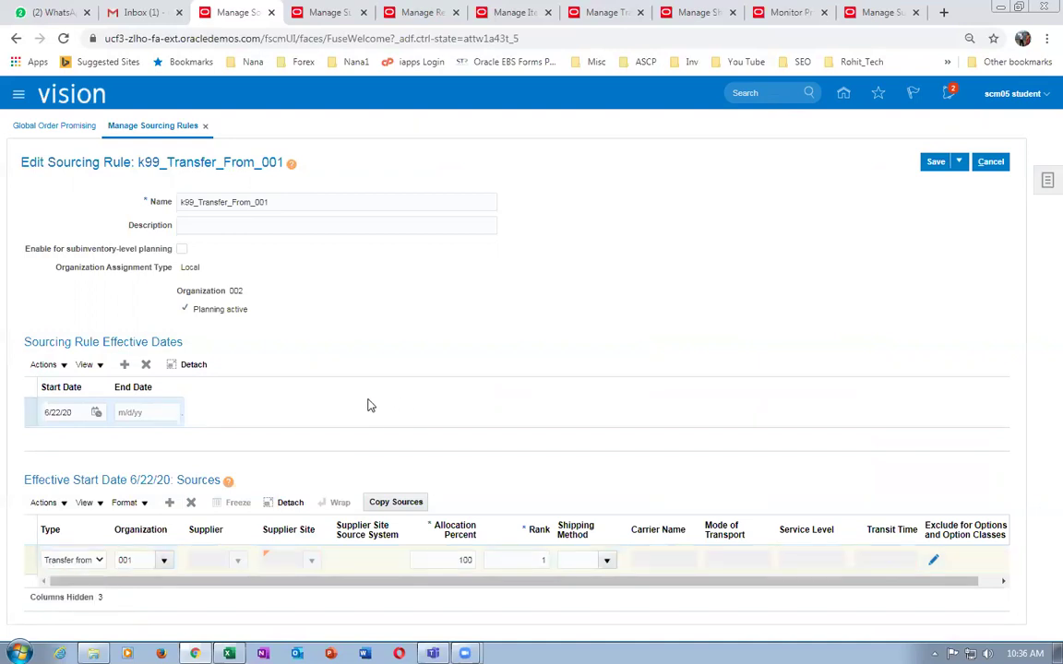
Step: Compare the rule's source organization with its assigned organization, and close the sourcing rules without saving
{"action": "left_click", "coordinate": [134, 560]}
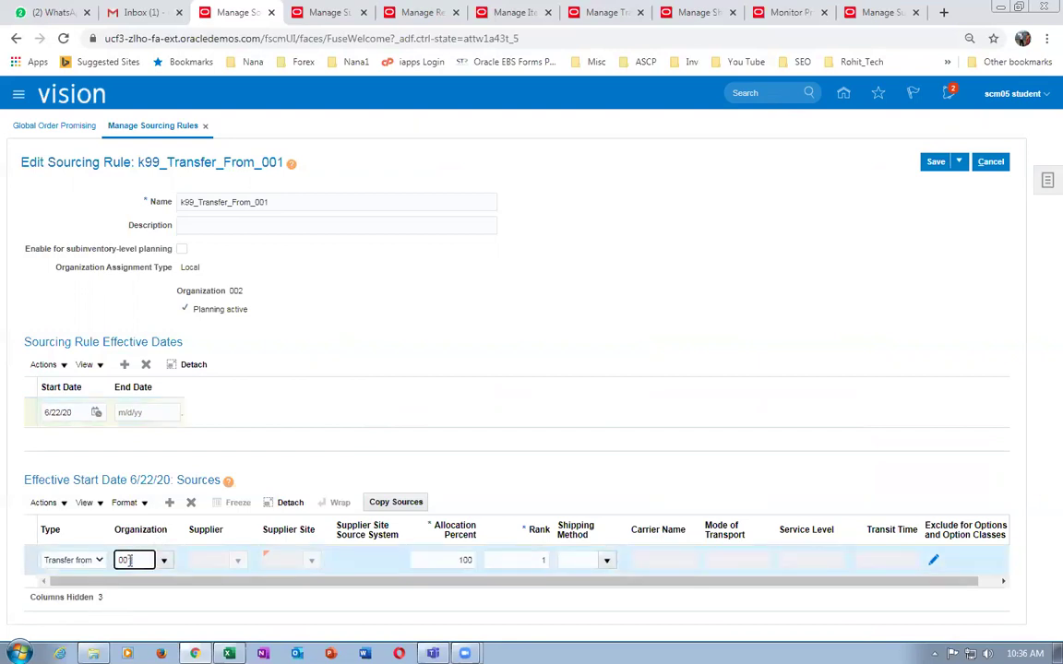
{"action": "left_click", "coordinate": [231, 293]}
{"action": "left_click_drag", "start_coordinate": [232, 291], "coordinate": [244, 298]}
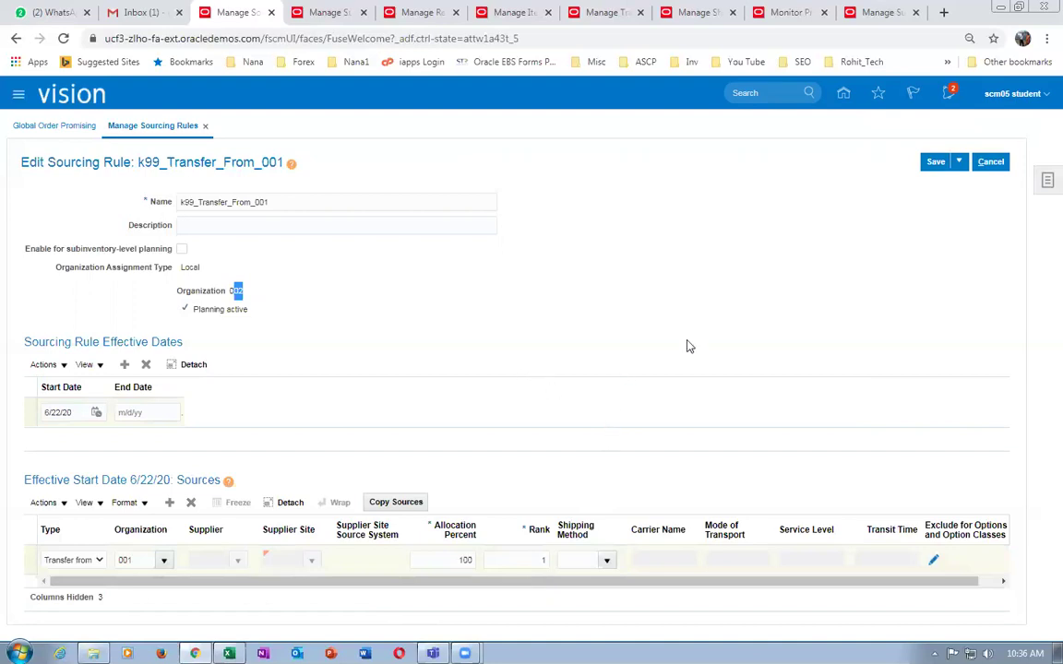
{"action": "left_click", "coordinate": [991, 164]}
{"action": "left_click", "coordinate": [990, 163]}
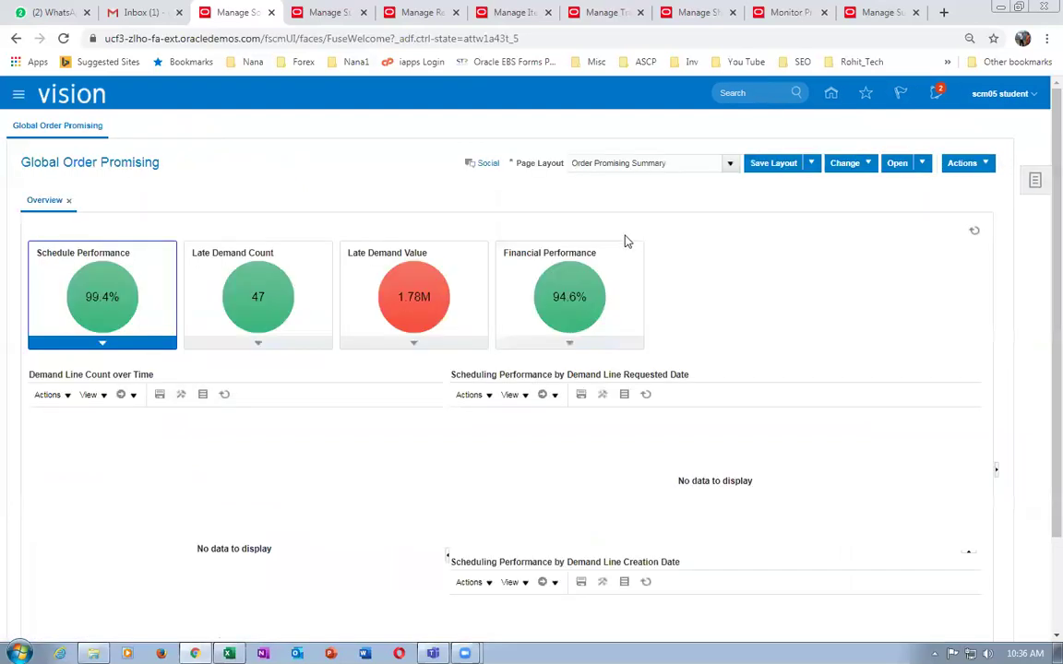
Step: Duplicate the Global Order Promising browser tab and load the application's home page in the copy
{"action": "right_click", "coordinate": [237, 14]}
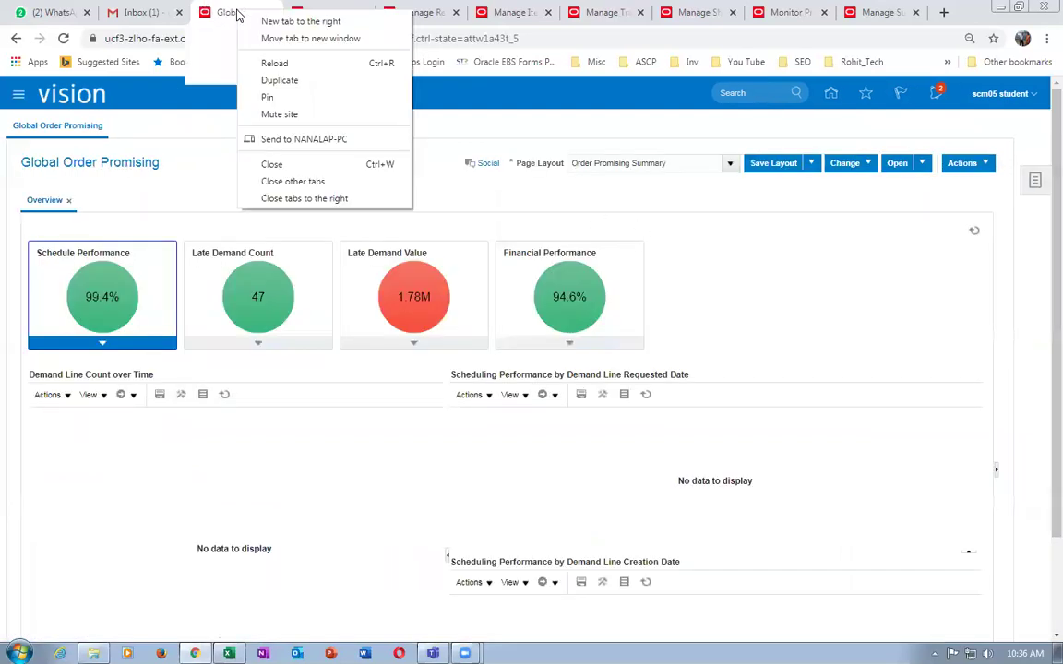
{"action": "left_click", "coordinate": [278, 80]}
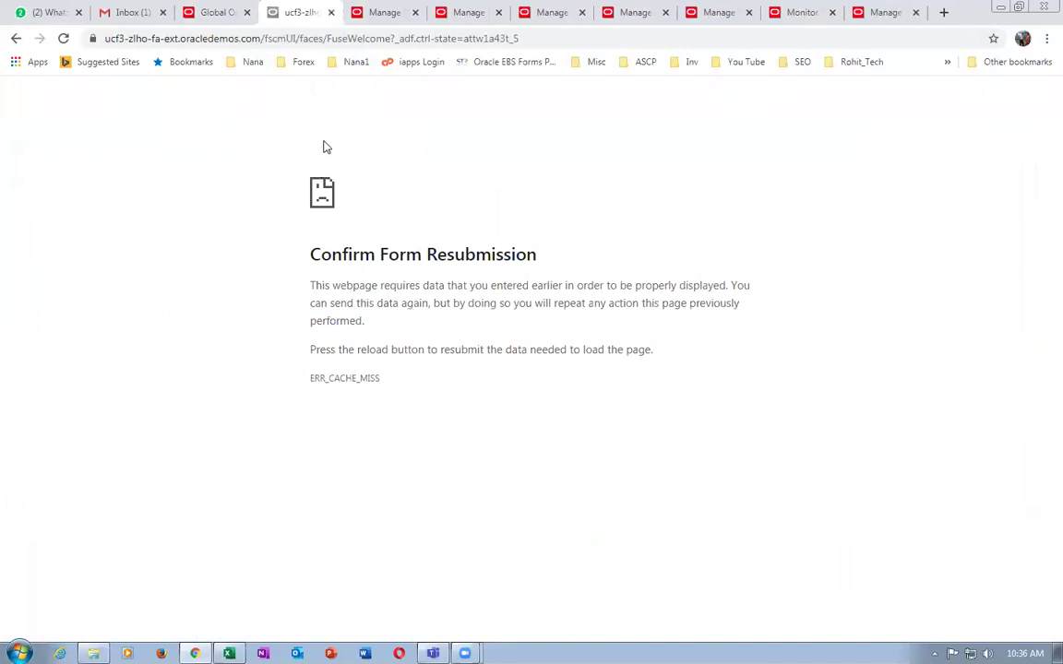
{"action": "left_click", "coordinate": [291, 38]}
{"action": "key", "text": "Return"}
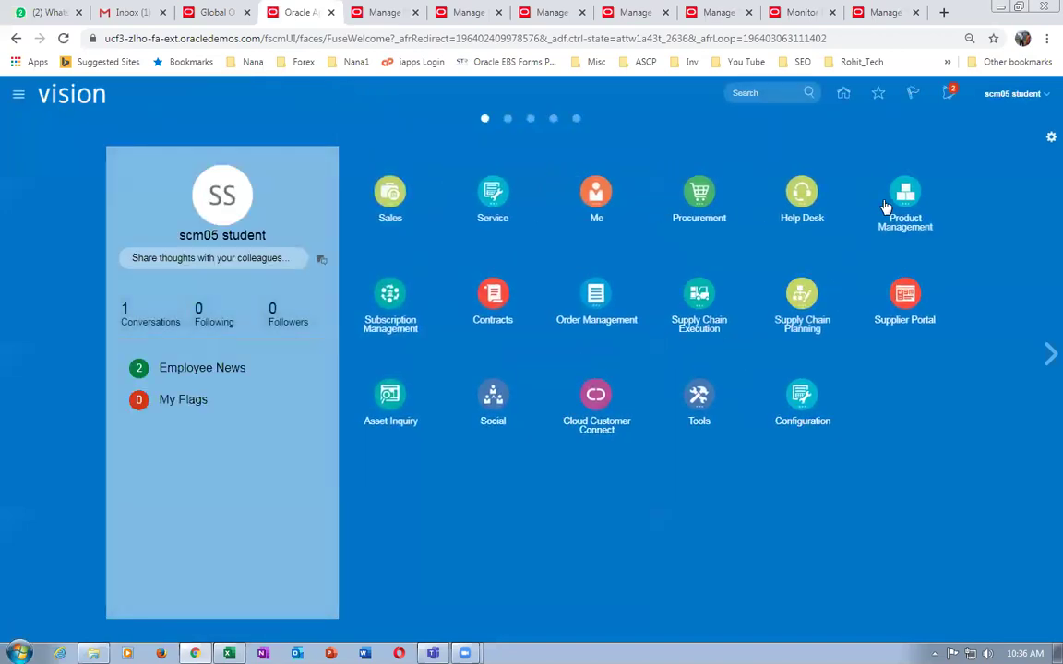
Step: Go to Product Information Management under Product Management and open Browse Items
{"action": "left_click", "coordinate": [901, 211]}
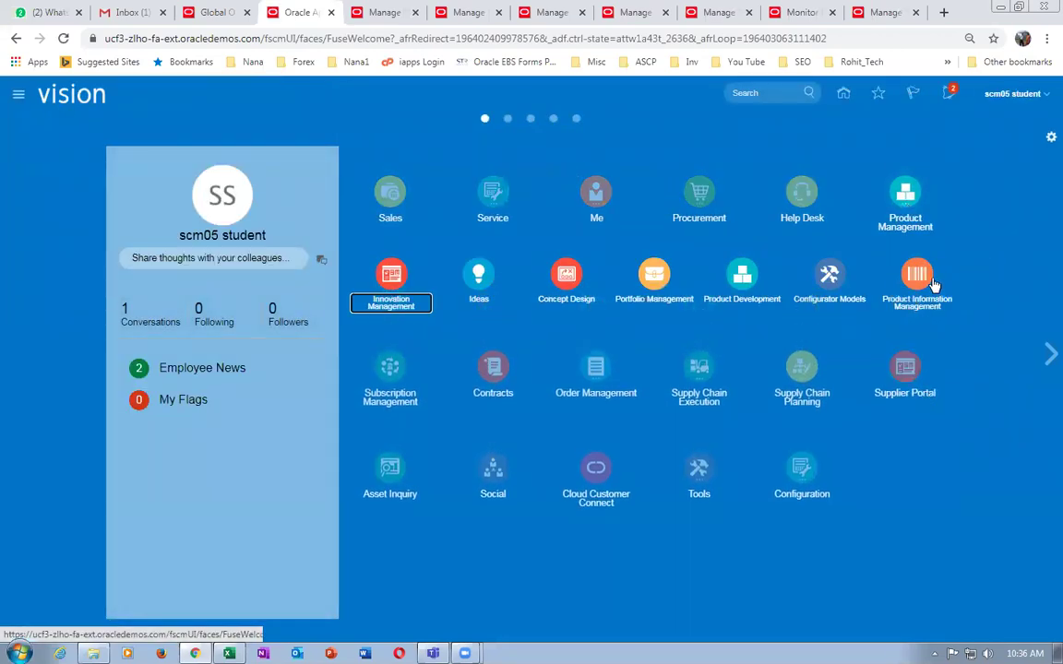
{"action": "left_click", "coordinate": [920, 279]}
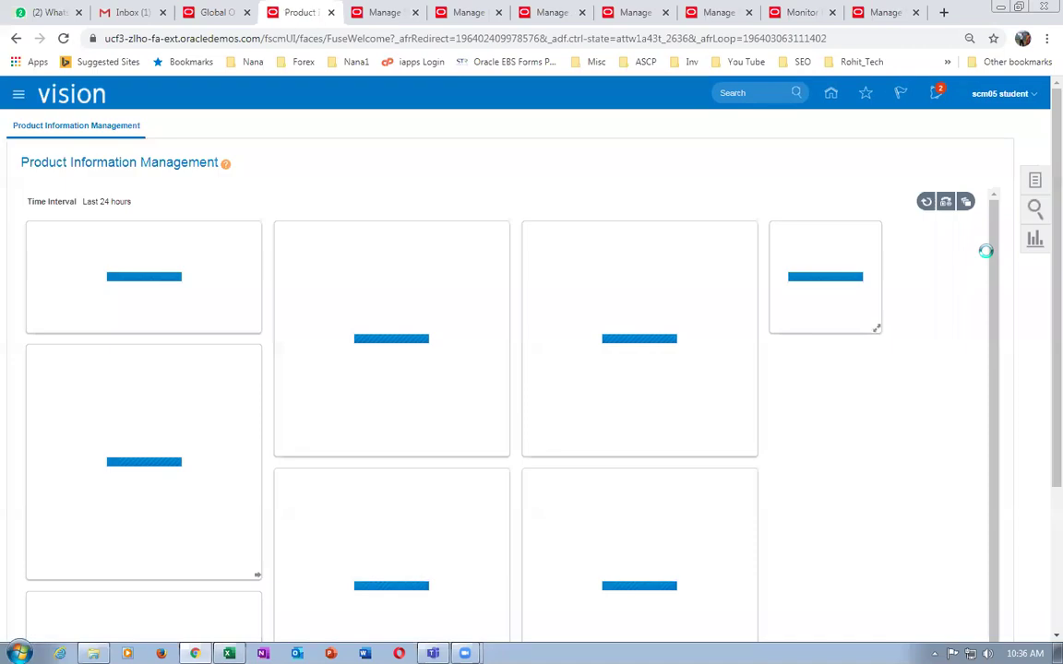
{"action": "left_click", "coordinate": [1035, 182]}
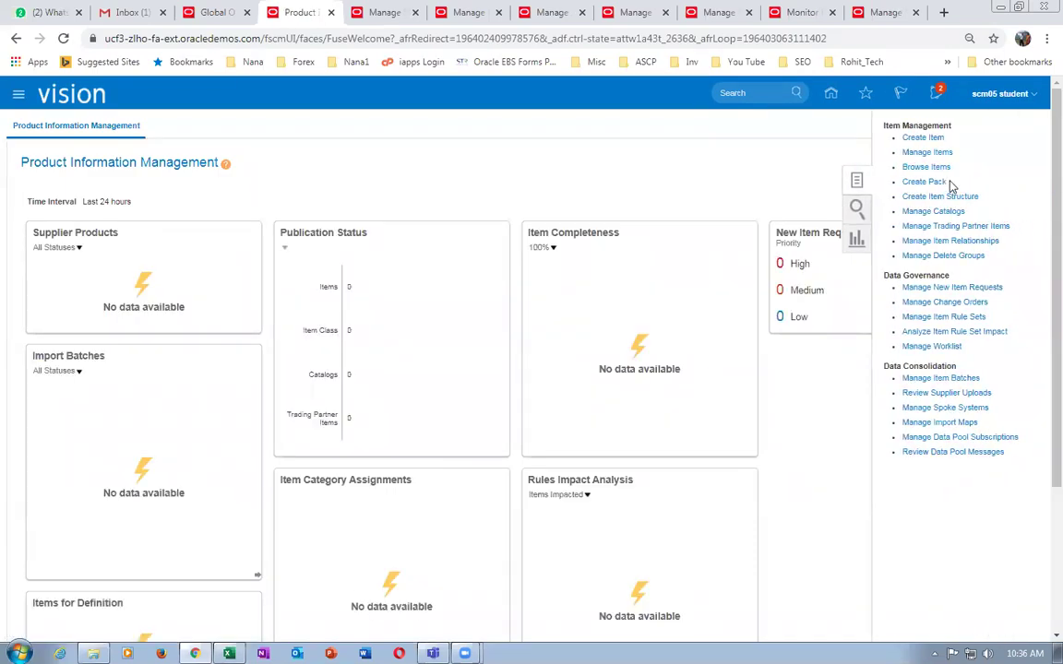
{"action": "left_click", "coordinate": [925, 167]}
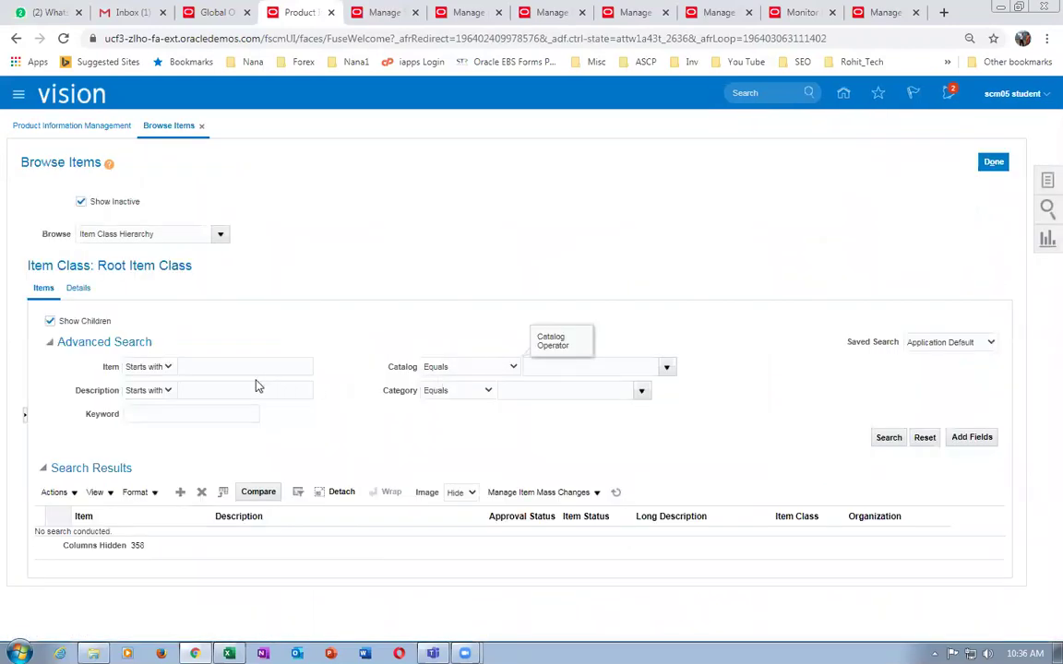
Step: Search for items starting with k99_Bto and open k99_BtoB_Transfer for organization 000
{"action": "left_click", "coordinate": [213, 368]}
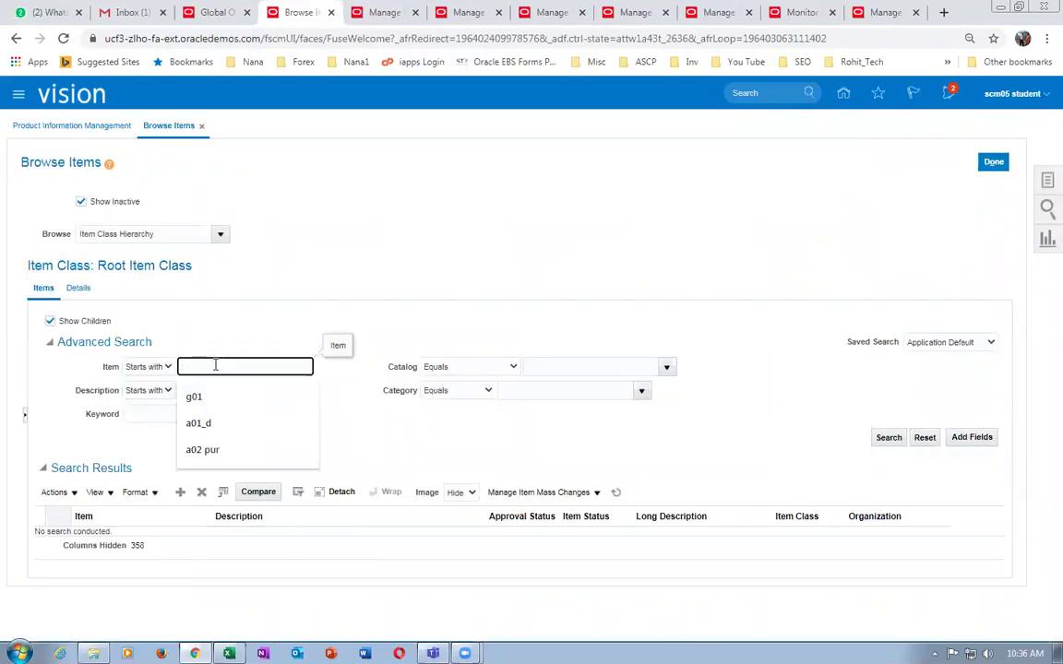
{"action": "type", "text": "k99_B"}
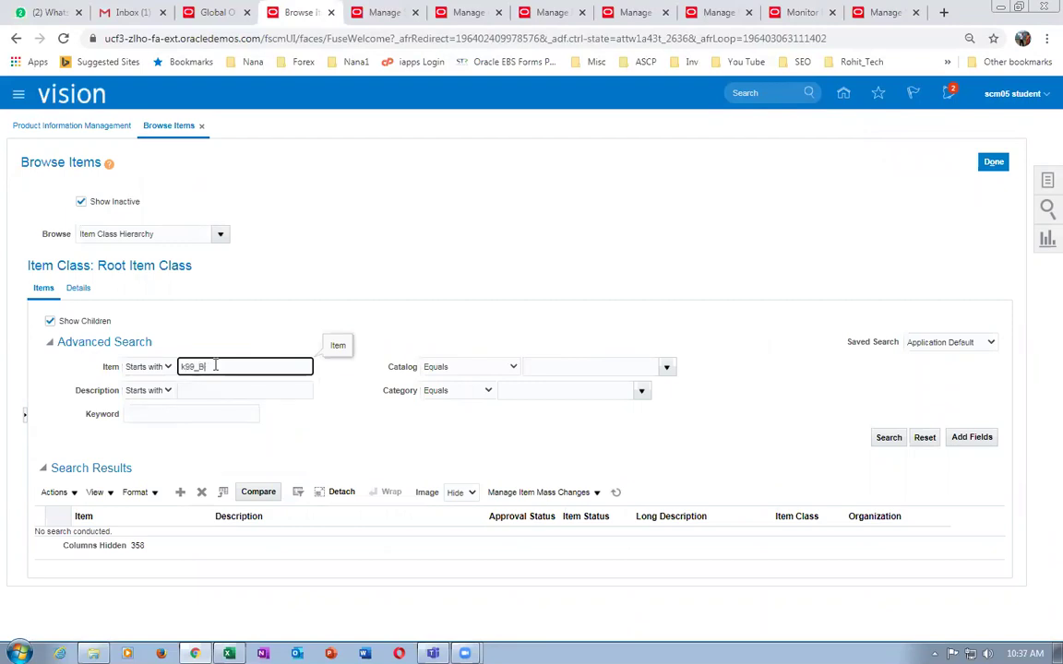
{"action": "type", "text": "to"}
{"action": "left_click", "coordinate": [885, 437]}
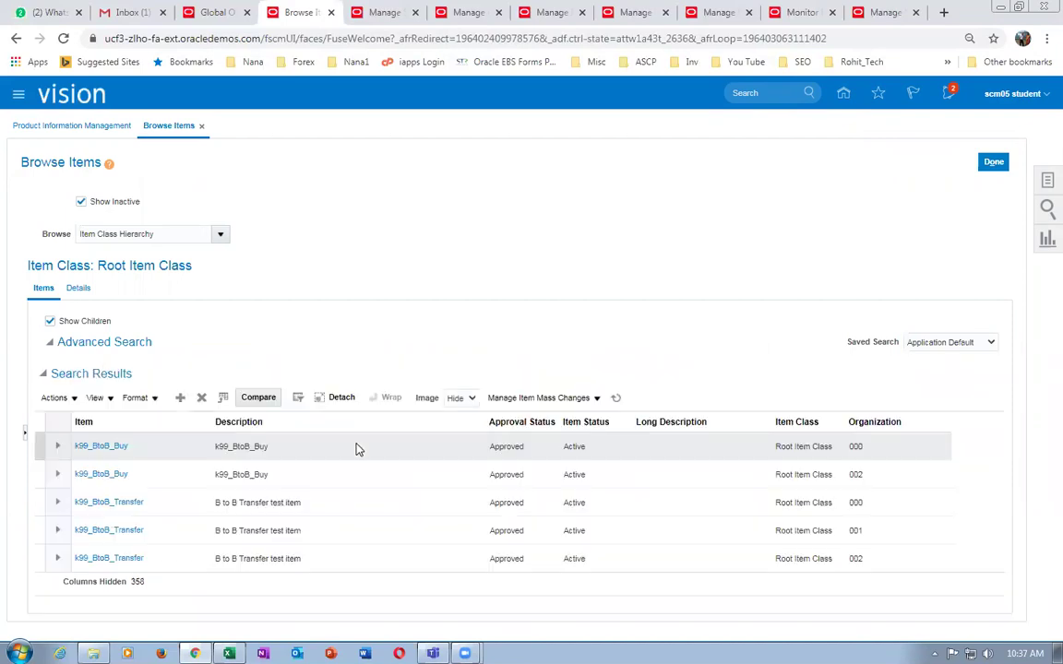
{"action": "left_click", "coordinate": [103, 508]}
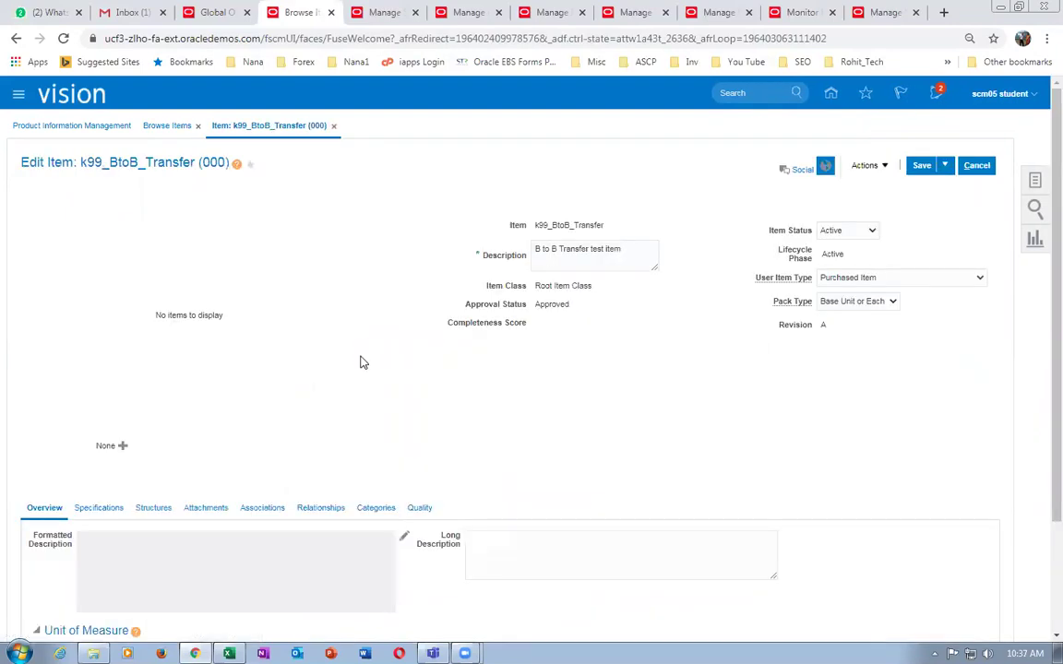
{"action": "scroll", "coordinate": [369, 387], "scroll_direction": "down", "scroll_amount": 2}
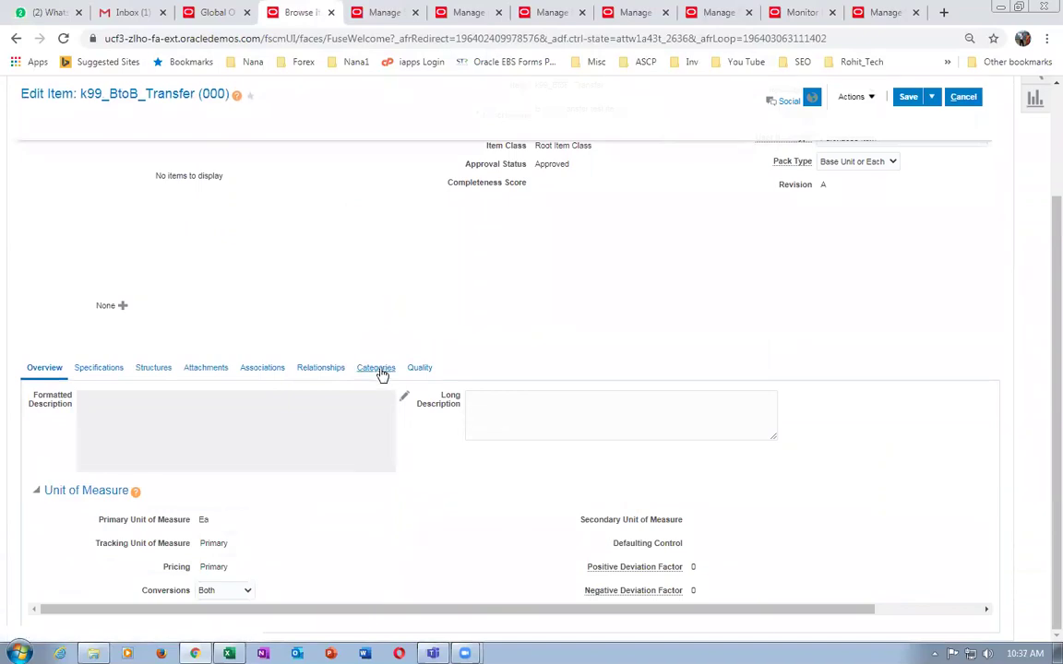
Step: Review the item's category assignments, including its category in the Planning Catalog
{"action": "left_click", "coordinate": [374, 368]}
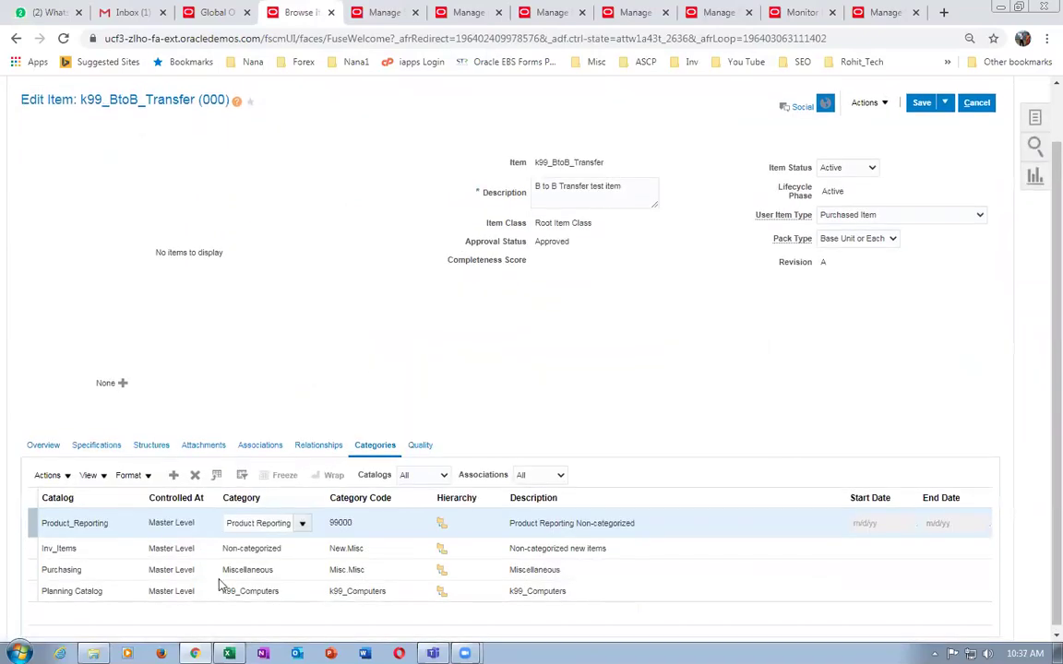
{"action": "left_click", "coordinate": [272, 591]}
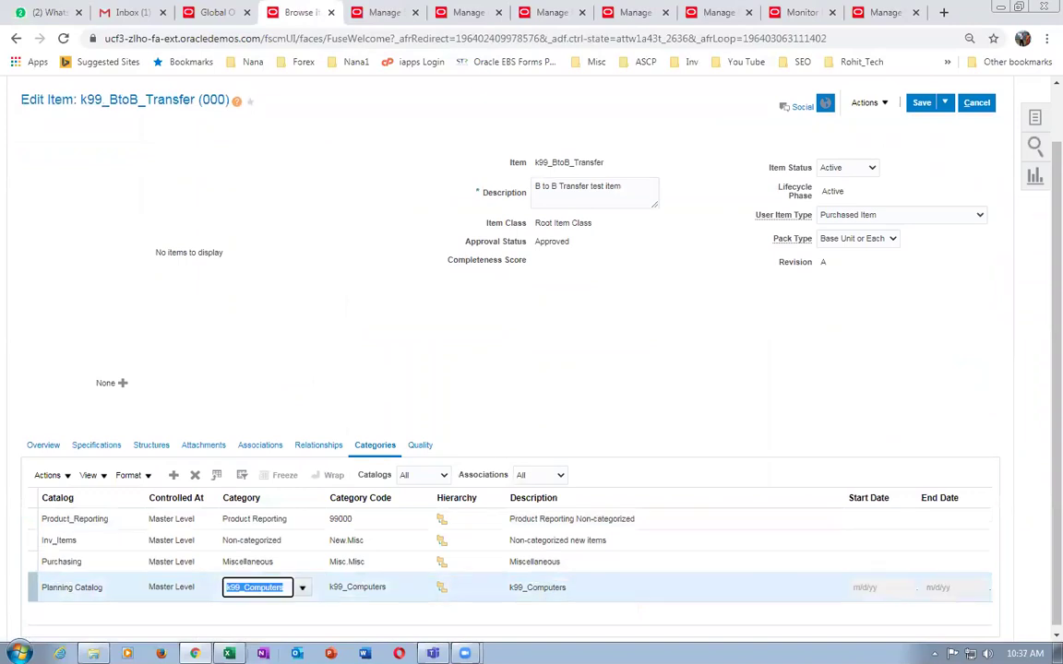
{"action": "left_click", "coordinate": [235, 614]}
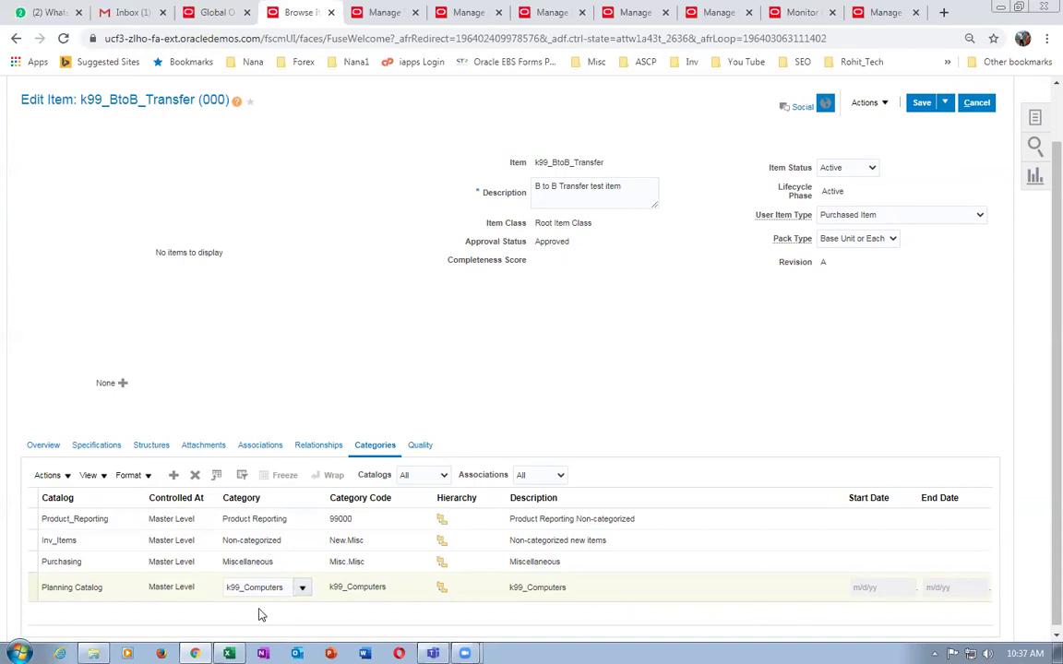
Step: Duplicate the Browse Items browser tab and open Setup and Maintenance in the copy
{"action": "right_click", "coordinate": [297, 15]}
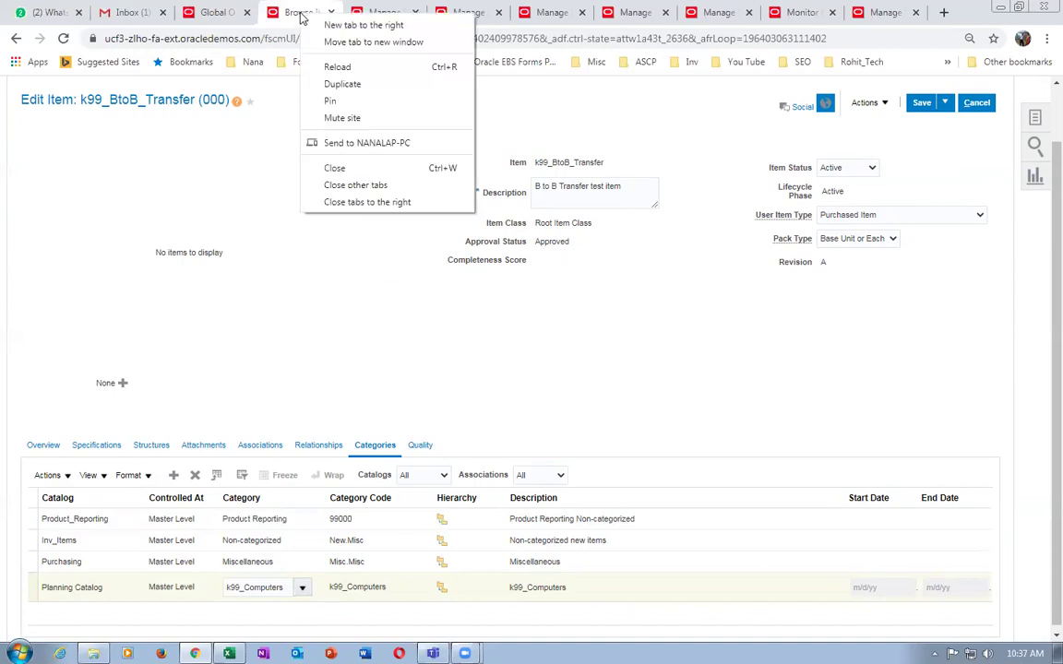
{"action": "left_click", "coordinate": [329, 84]}
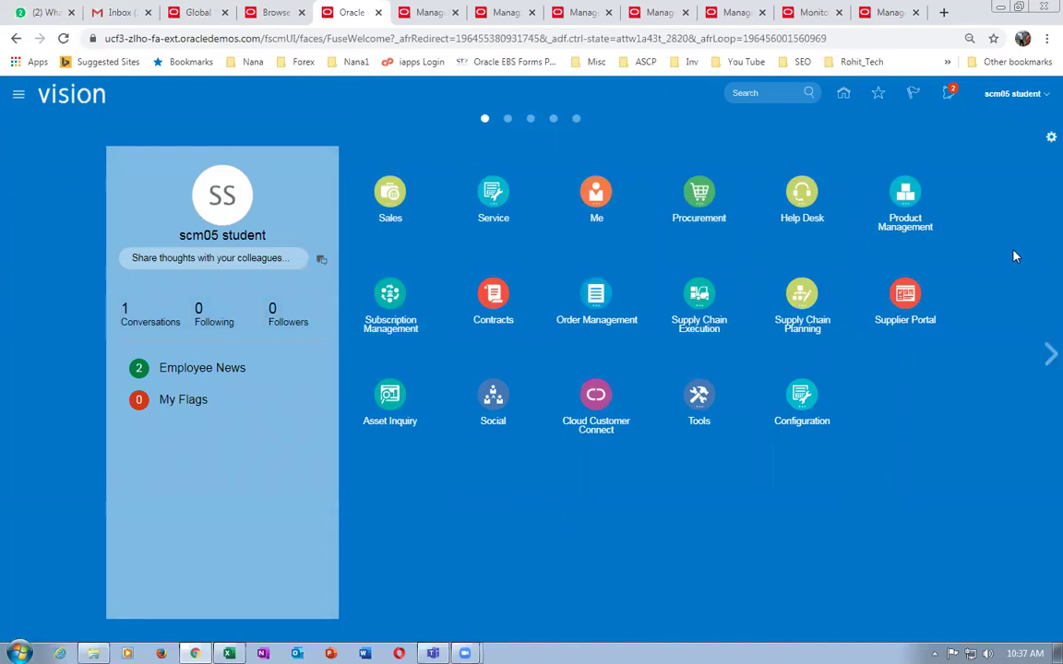
{"action": "left_click", "coordinate": [1012, 93]}
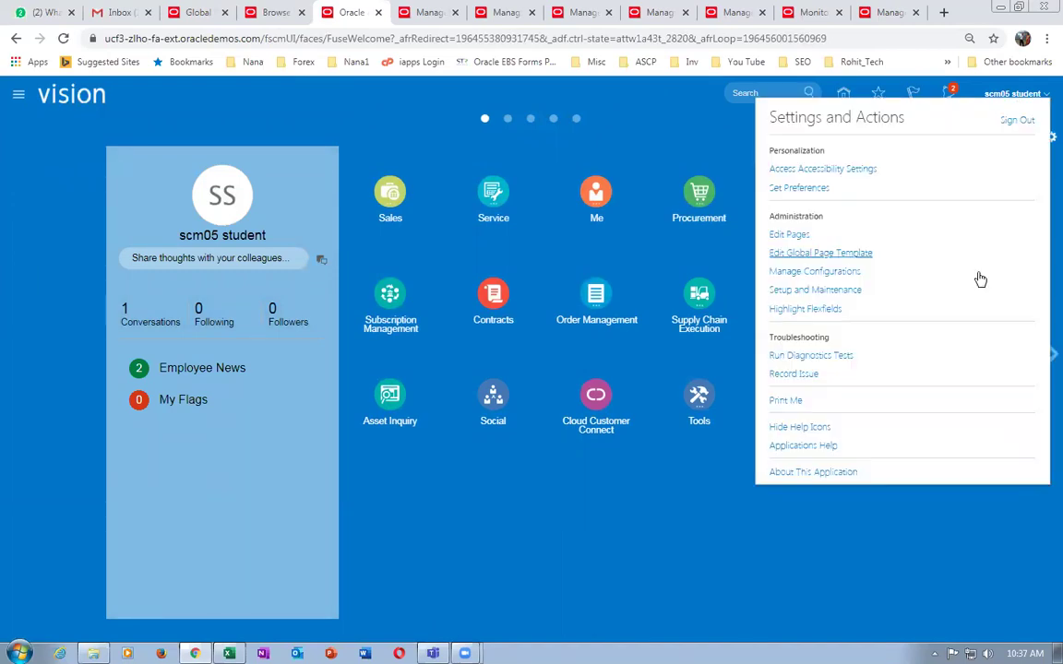
{"action": "left_click", "coordinate": [828, 290]}
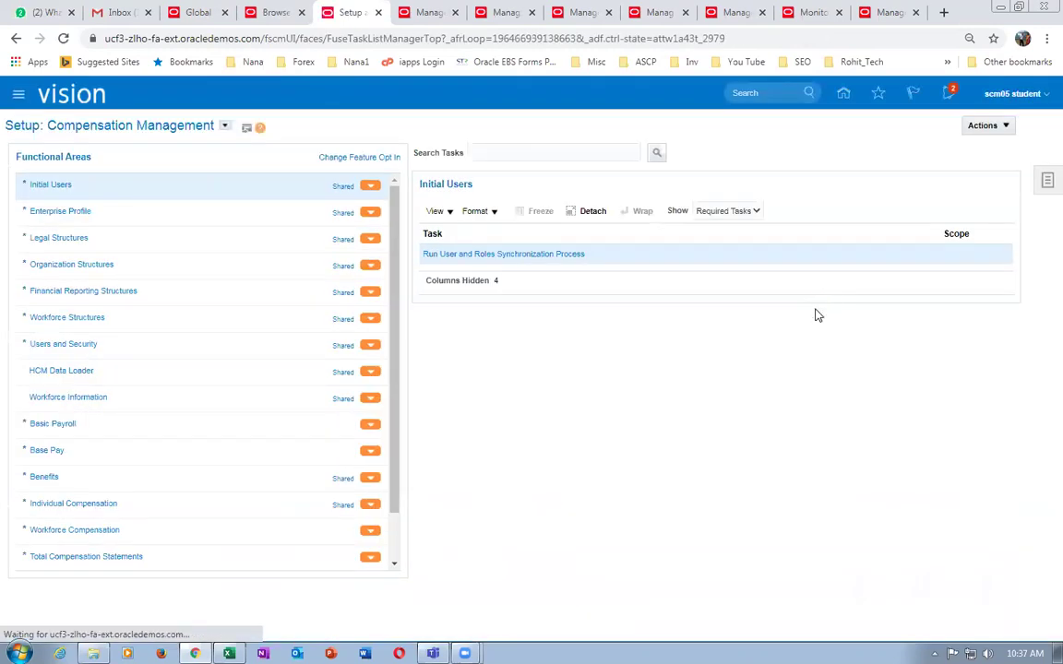
Step: Search the setup tasks for man%funct%cata% and open Manage Functional Area Catalogs
{"action": "left_click", "coordinate": [1044, 184]}
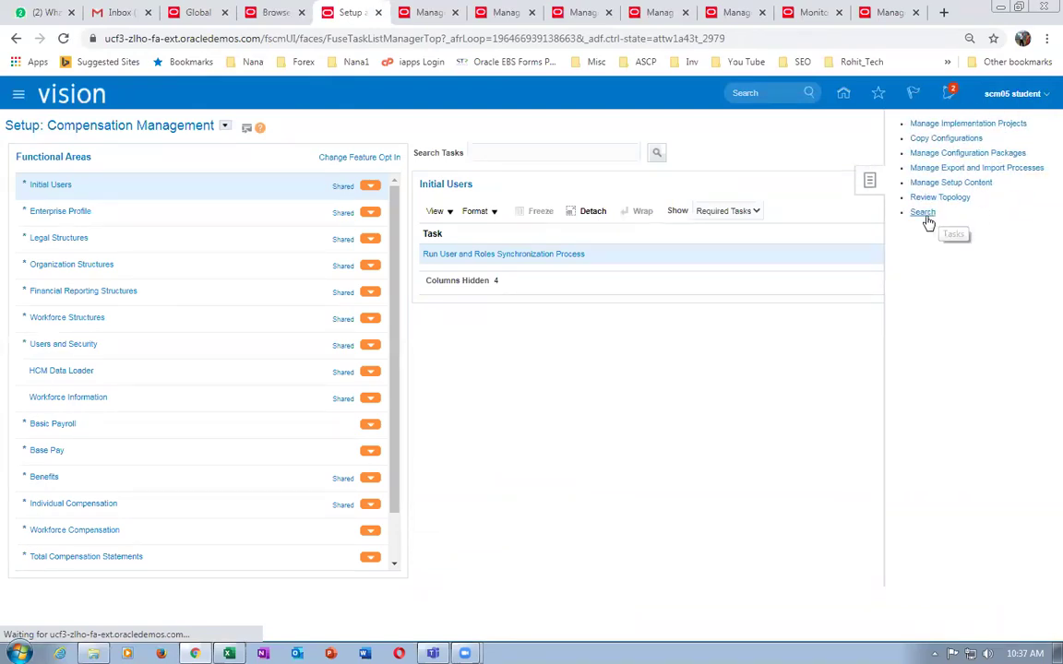
{"action": "left_click", "coordinate": [374, 155]}
{"action": "type", "text": "man%func"}
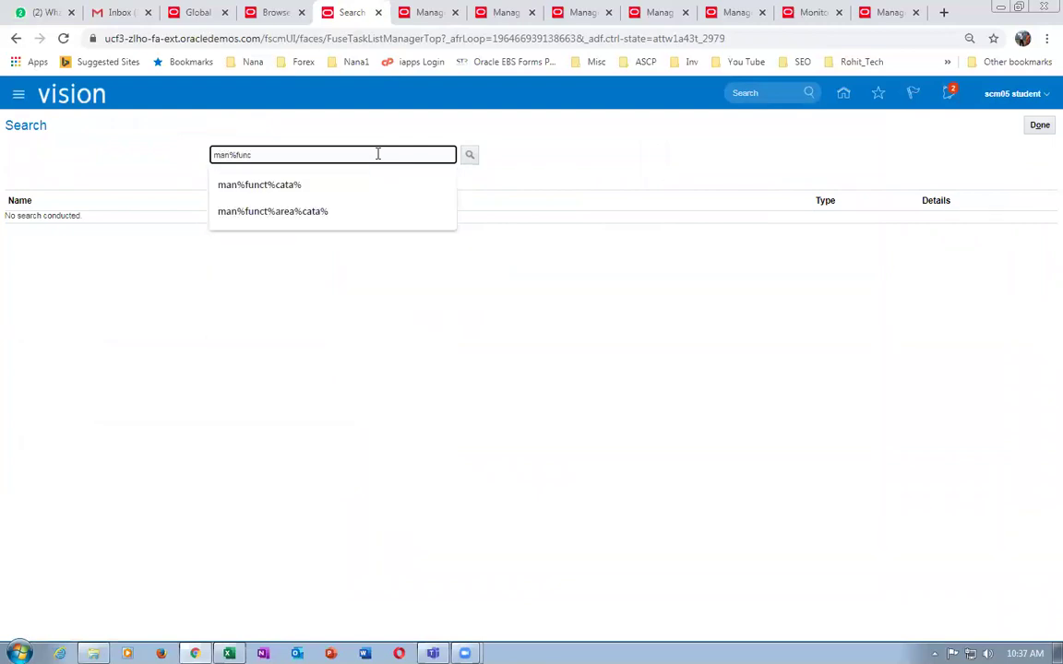
{"action": "type", "text": "t%cata%"}
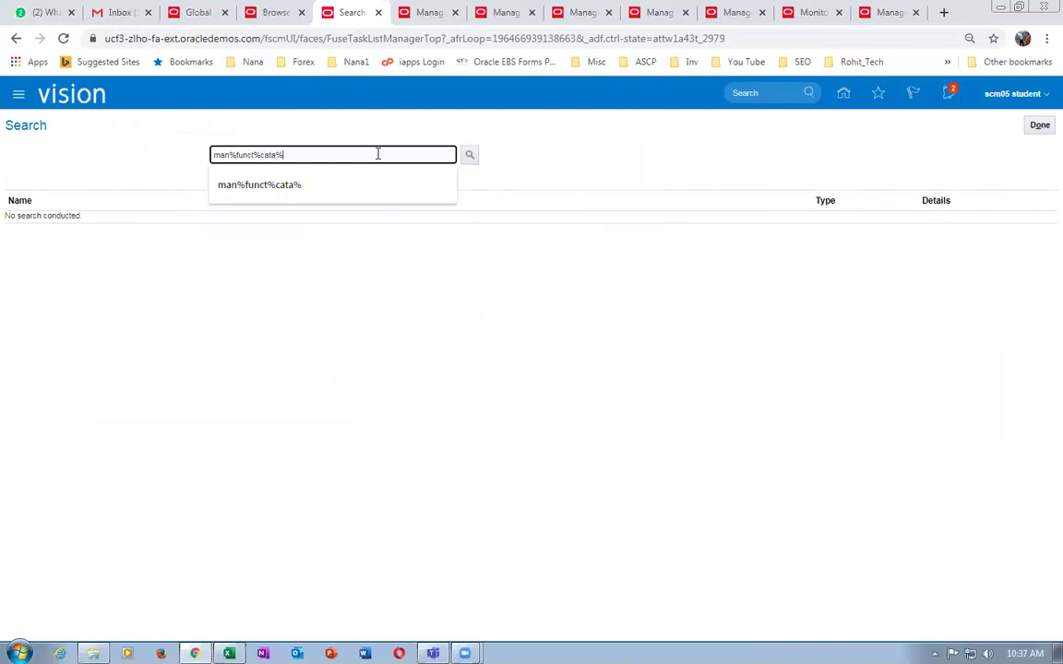
{"action": "key", "text": "Return"}
{"action": "left_click", "coordinate": [69, 221]}
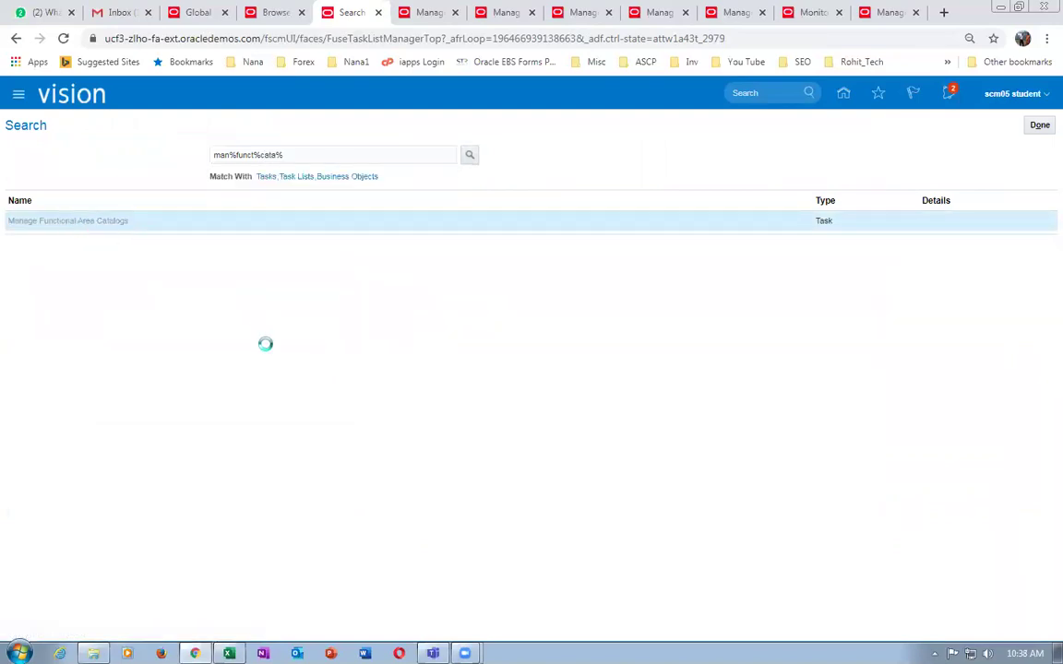
Step: Search the catalogs for Plan and open the details of the Planning Catalog
{"action": "left_click_drag", "start_coordinate": [111, 162], "coordinate": [3, 177]}
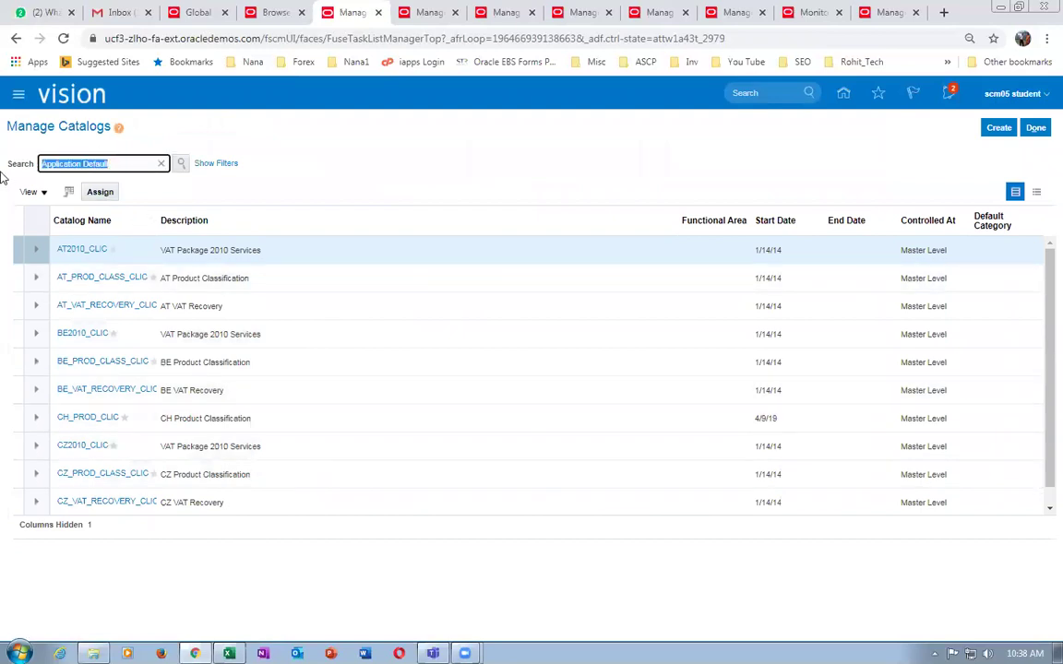
{"action": "type", "text": "Plan"}
{"action": "key", "text": "Return"}
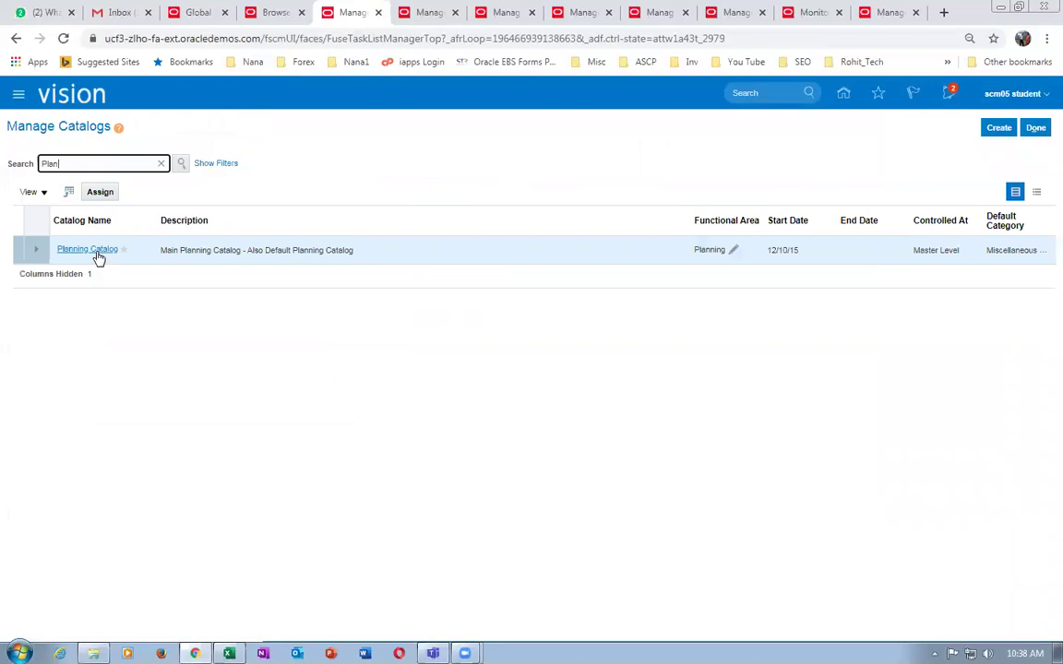
{"action": "left_click", "coordinate": [97, 253]}
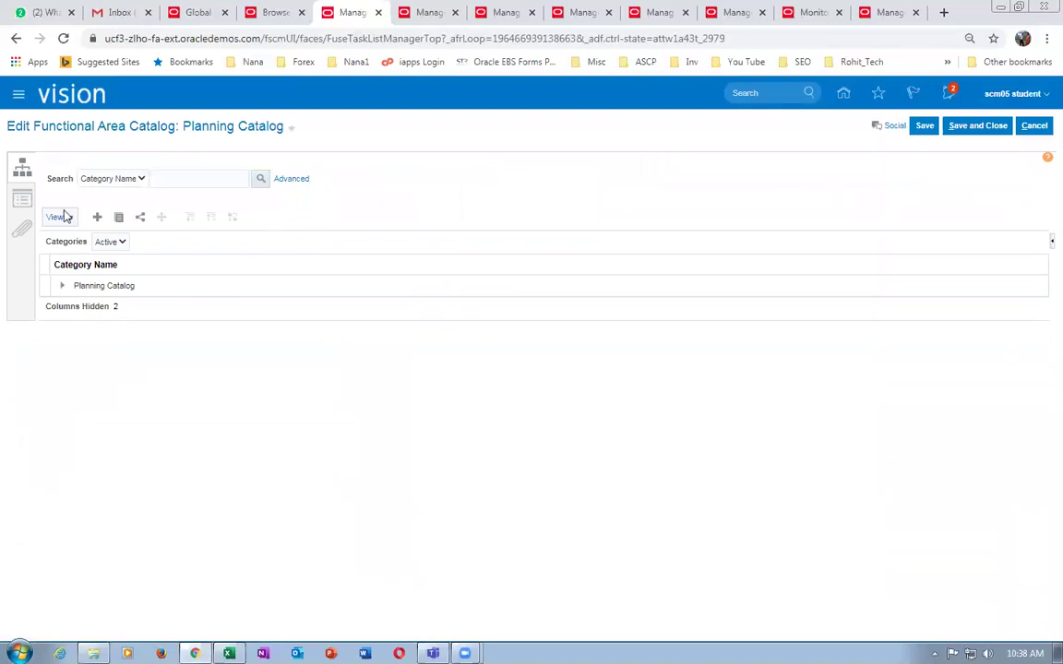
{"action": "left_click", "coordinate": [20, 201]}
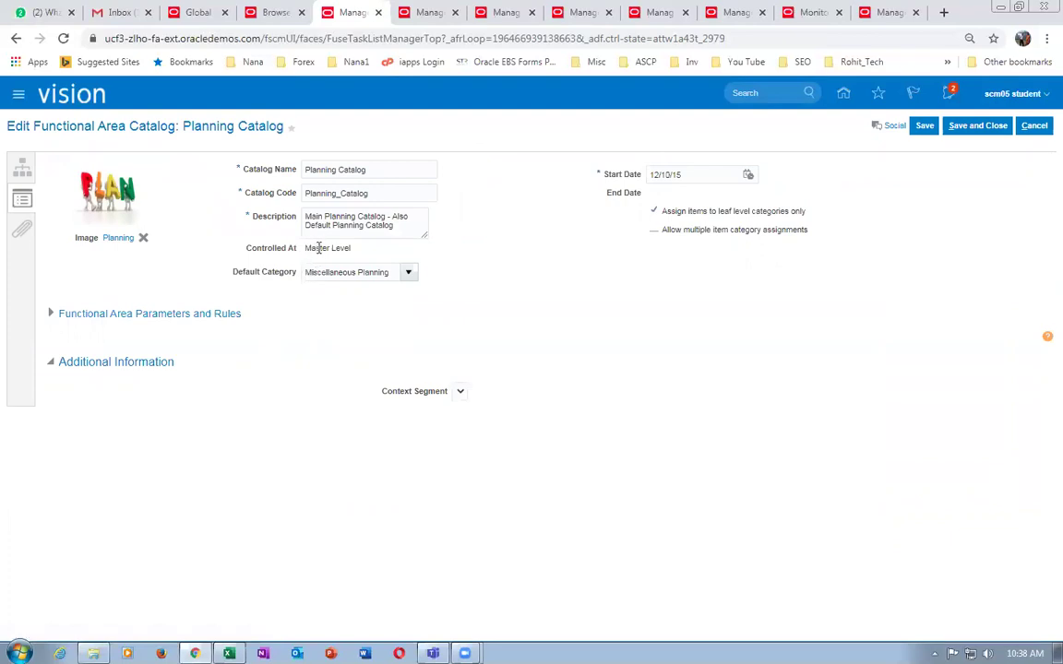
Step: Check the Planning Catalog's control level and try to save it with Battery as the default category
{"action": "left_click_drag", "start_coordinate": [305, 248], "coordinate": [349, 248]}
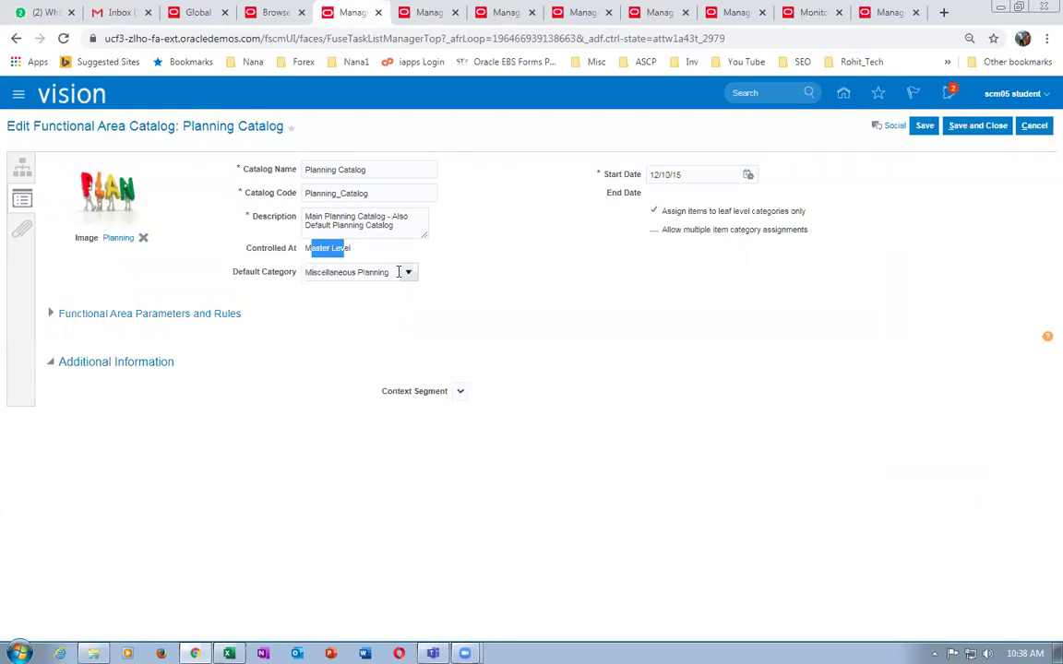
{"action": "left_click", "coordinate": [407, 272]}
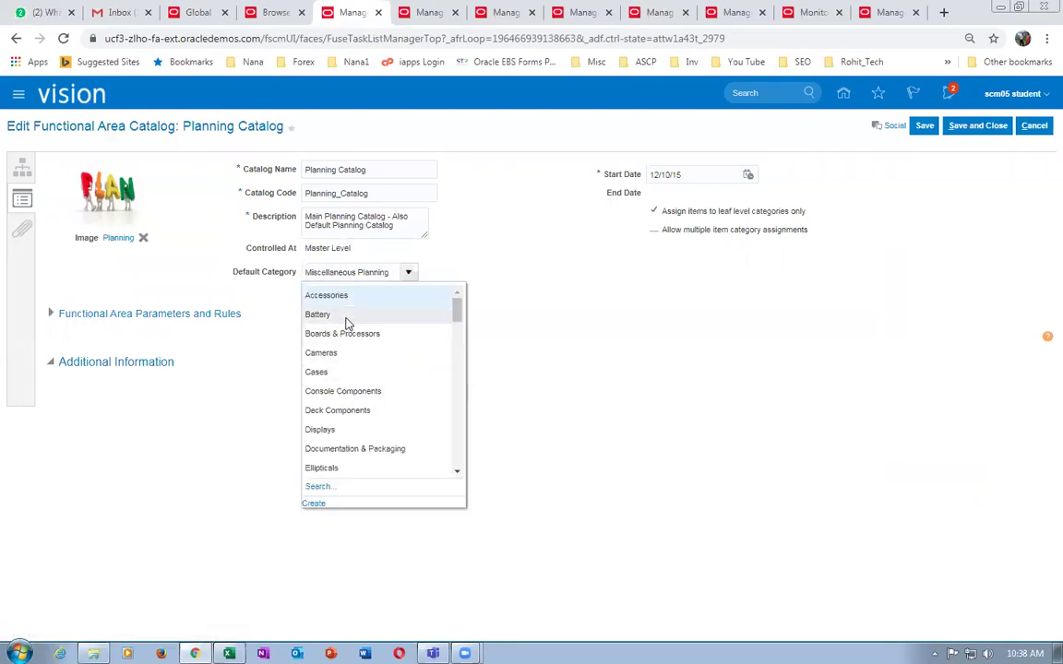
{"action": "key", "text": "Escape"}
{"action": "left_click", "coordinate": [924, 126]}
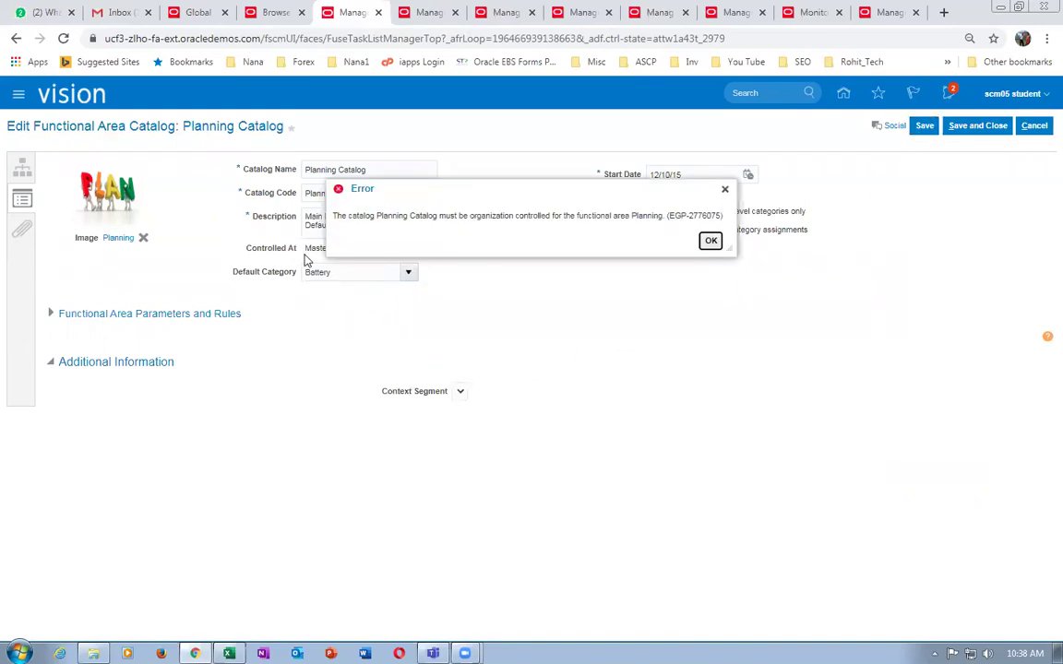
{"action": "triple_click", "coordinate": [522, 211]}
{"action": "left_click", "coordinate": [445, 222]}
{"action": "left_click_drag", "start_coordinate": [462, 215], "coordinate": [643, 215]}
{"action": "left_click", "coordinate": [386, 216]}
{"action": "left_click", "coordinate": [711, 240]}
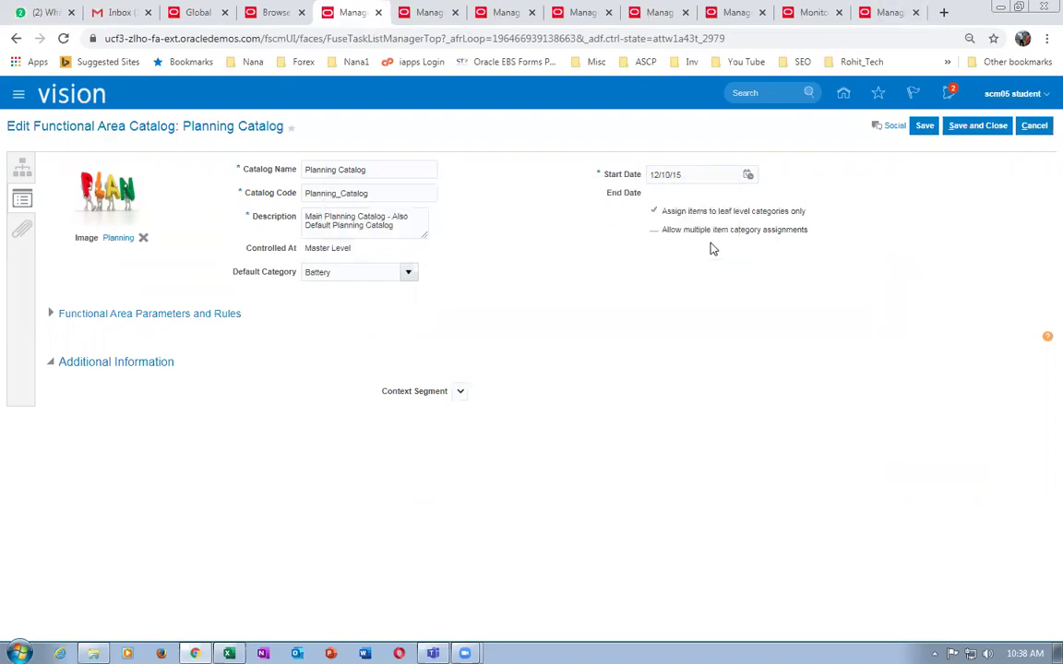
Step: Open the kaladi Login bookmark in a new browser tab and sign in with the prefilled credentials
{"action": "left_click", "coordinate": [942, 12]}
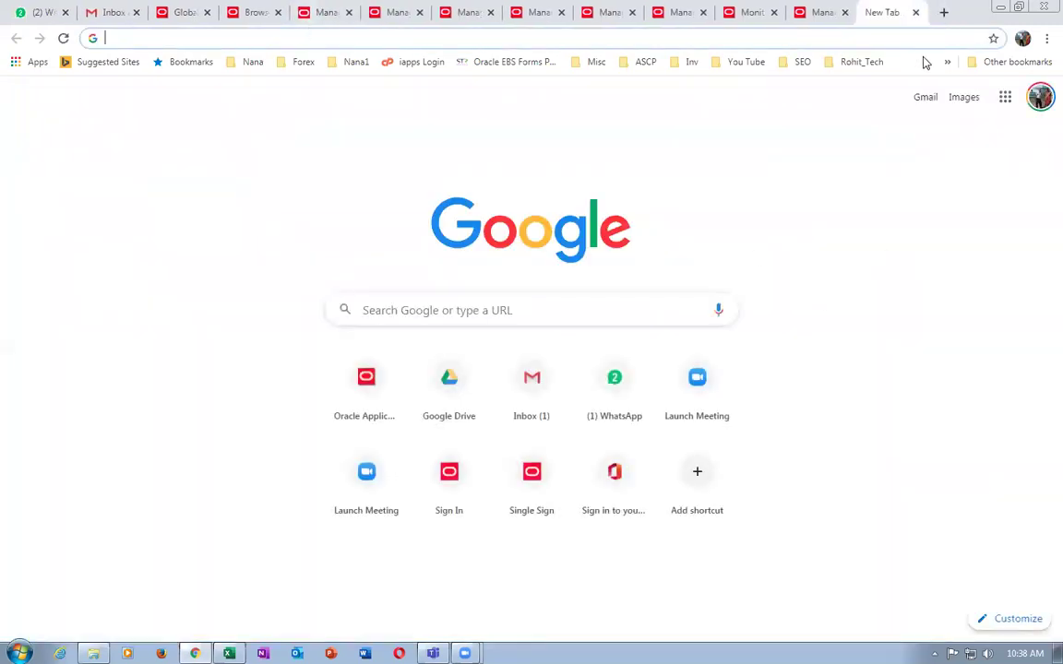
{"action": "left_click", "coordinate": [1010, 62]}
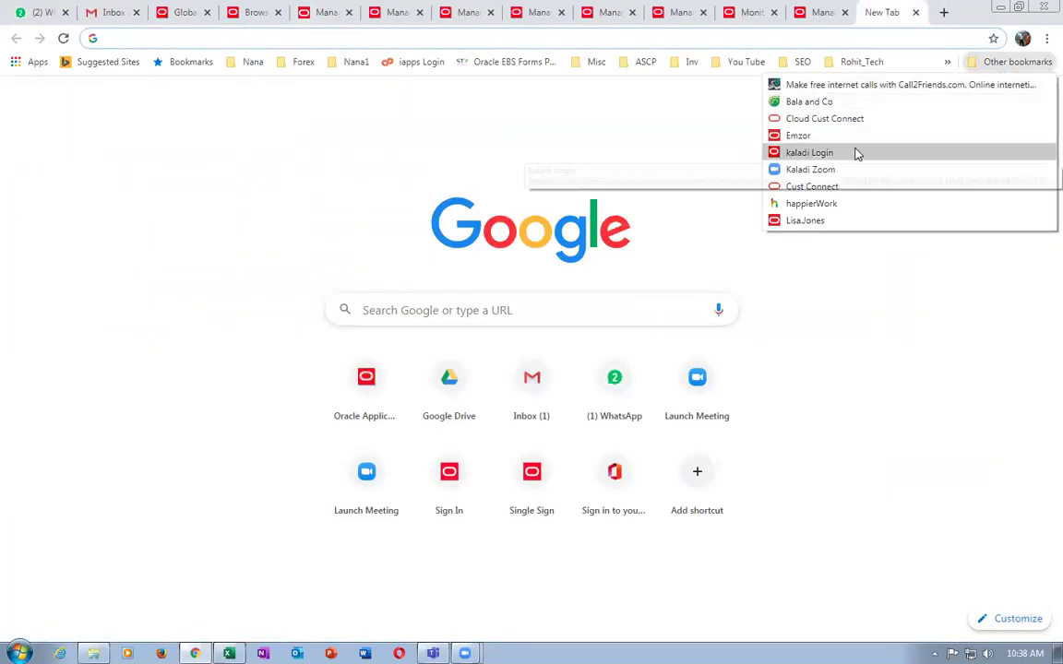
{"action": "left_click", "coordinate": [856, 154]}
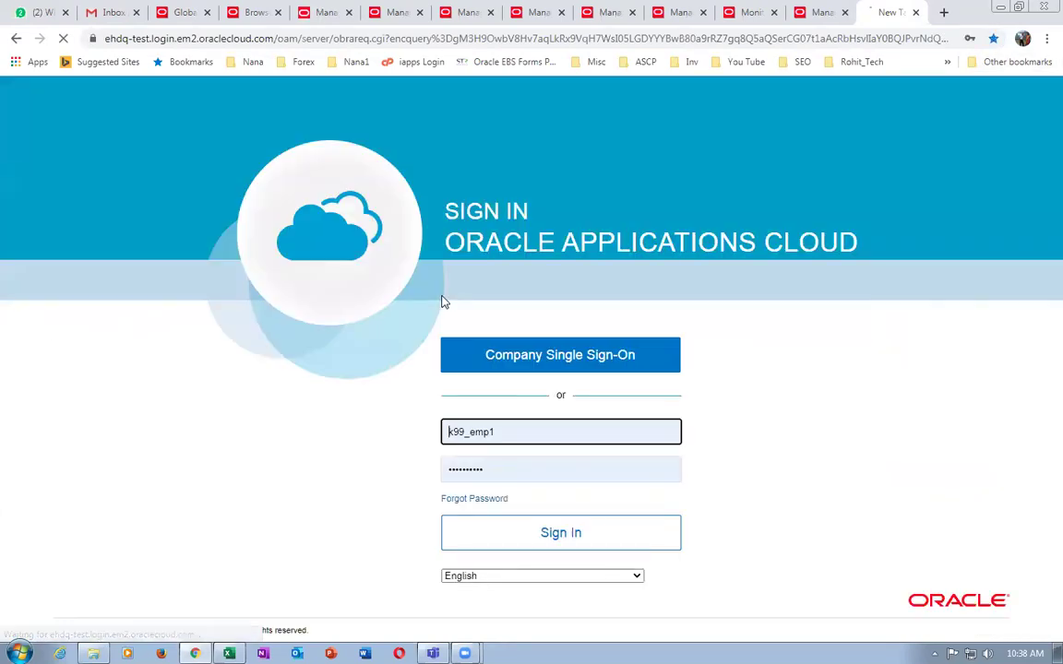
{"action": "left_click", "coordinate": [571, 544]}
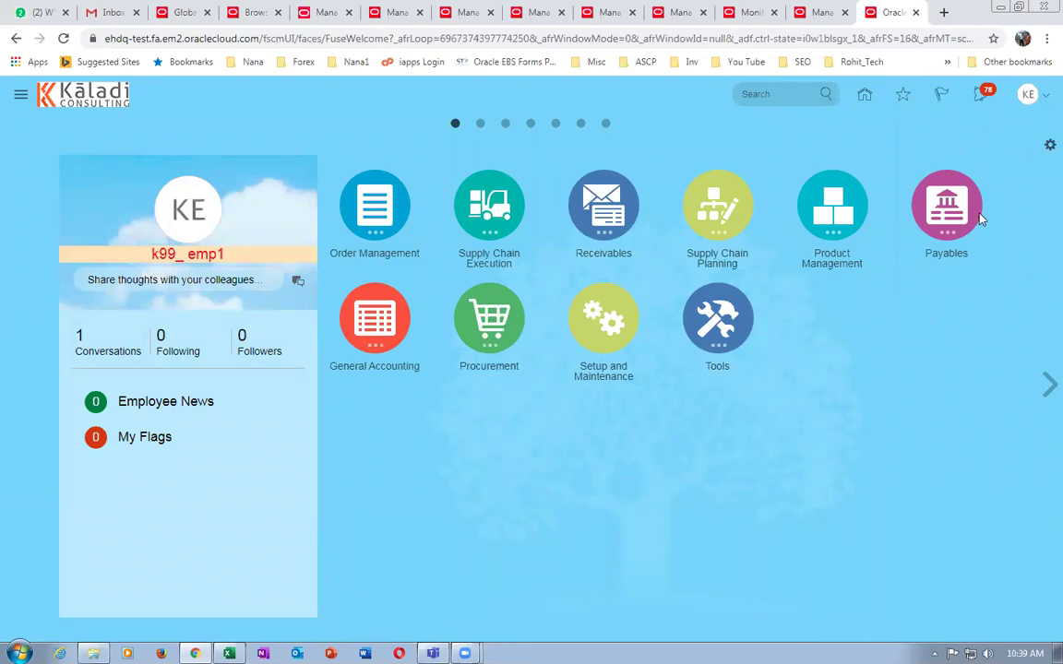
Step: Go to Setup and Maintenance in the Kaladi environment and open its task search page
{"action": "left_click", "coordinate": [1027, 93]}
{"action": "left_click", "coordinate": [799, 314]}
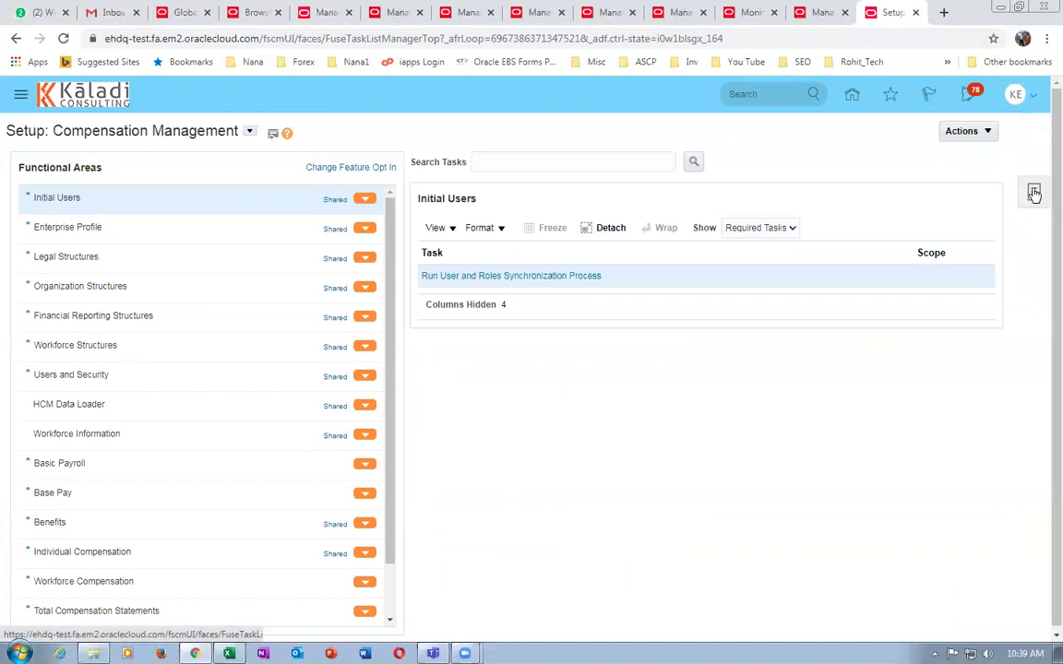
{"action": "left_click", "coordinate": [1033, 191]}
{"action": "left_click", "coordinate": [918, 240]}
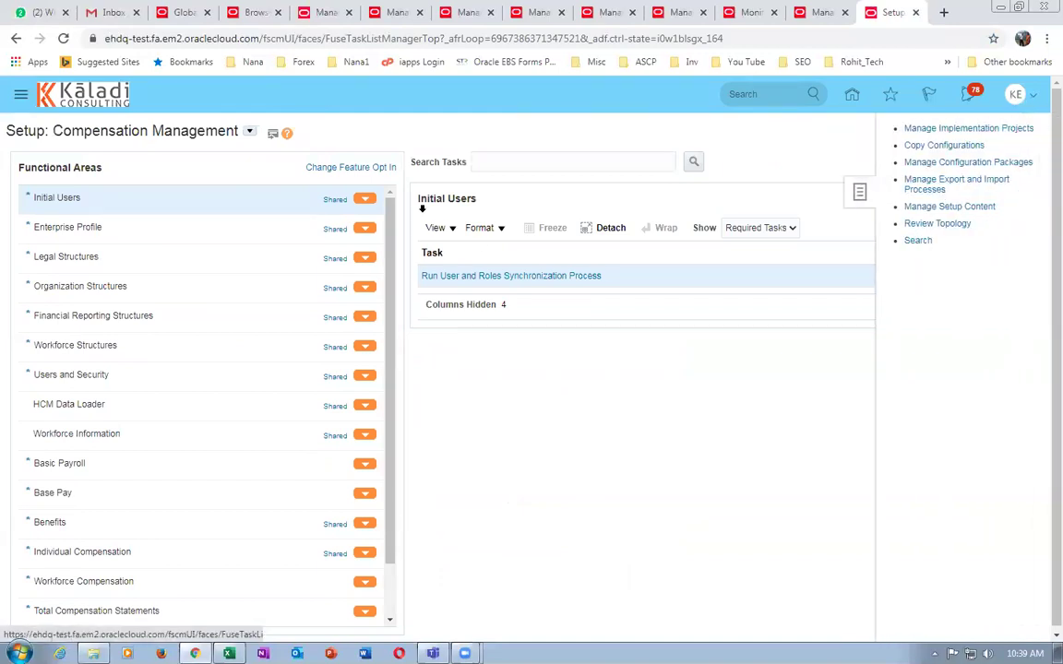
Step: Find the setup task matching man%funct%cata% and open Manage Functional Area Catalogs in the Kaladi environment
{"action": "left_click", "coordinate": [359, 163]}
{"action": "type", "text": "man%funct%xcat"}
{"action": "key", "text": "BackSpace"}
{"action": "key", "text": "BackSpace"}
{"action": "type", "text": "cata%"}
{"action": "key", "text": "Return"}
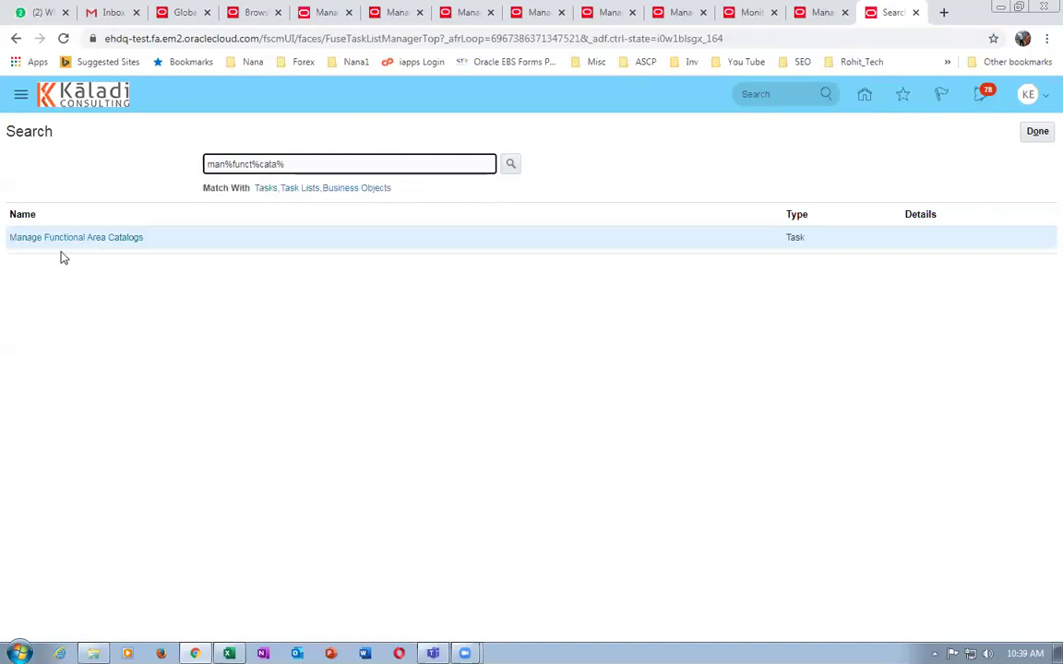
{"action": "left_click", "coordinate": [69, 238]}
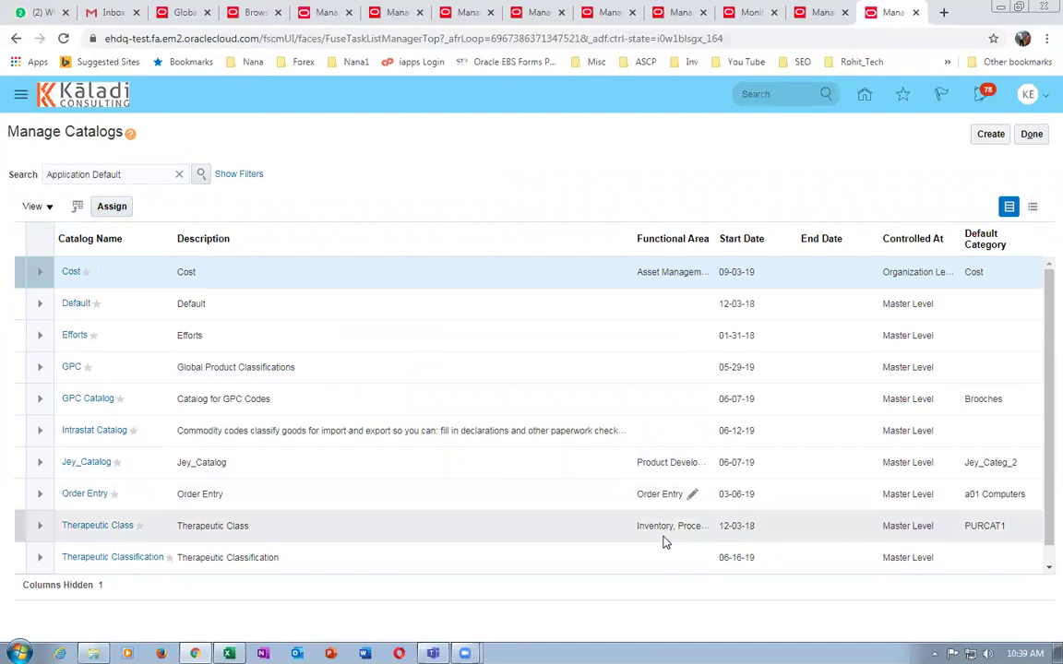
Step: Locate k02_catalog, assigned to the Planning functional area, and open its details to check the level it is controlled at
{"action": "scroll", "coordinate": [742, 553], "scroll_direction": "down", "scroll_amount": 1}
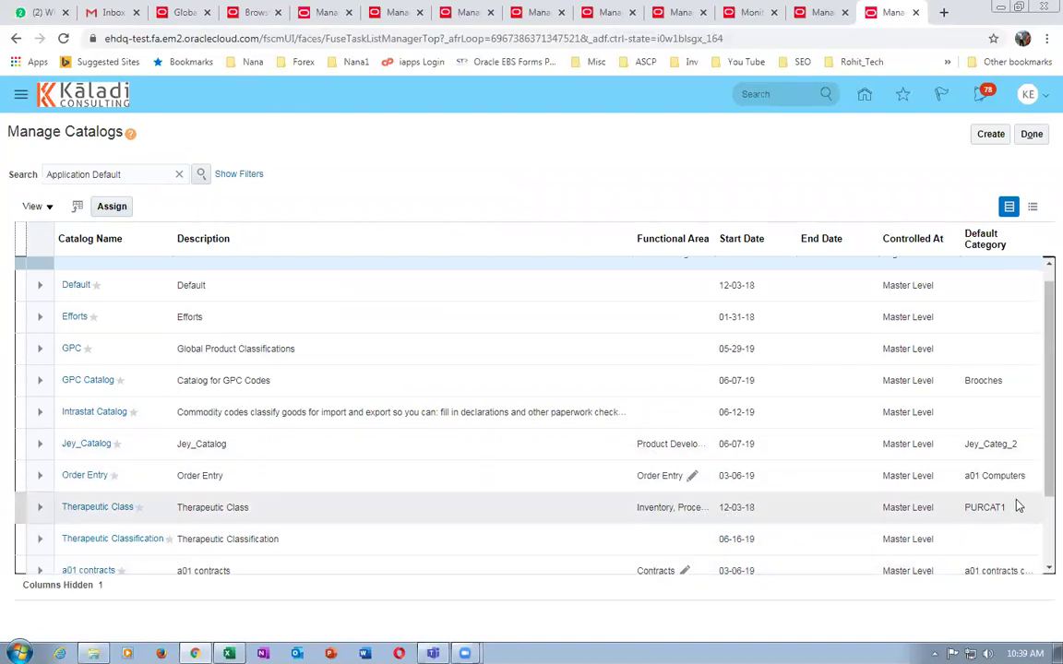
{"action": "scroll", "coordinate": [1017, 505], "scroll_direction": "down", "scroll_amount": 2}
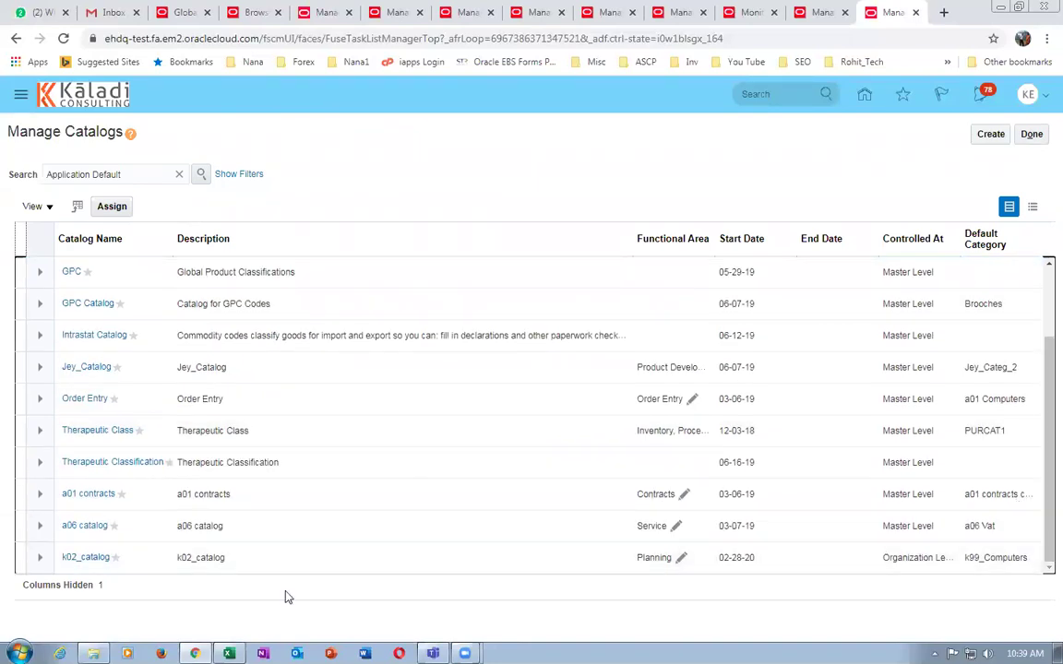
{"action": "left_click", "coordinate": [90, 560]}
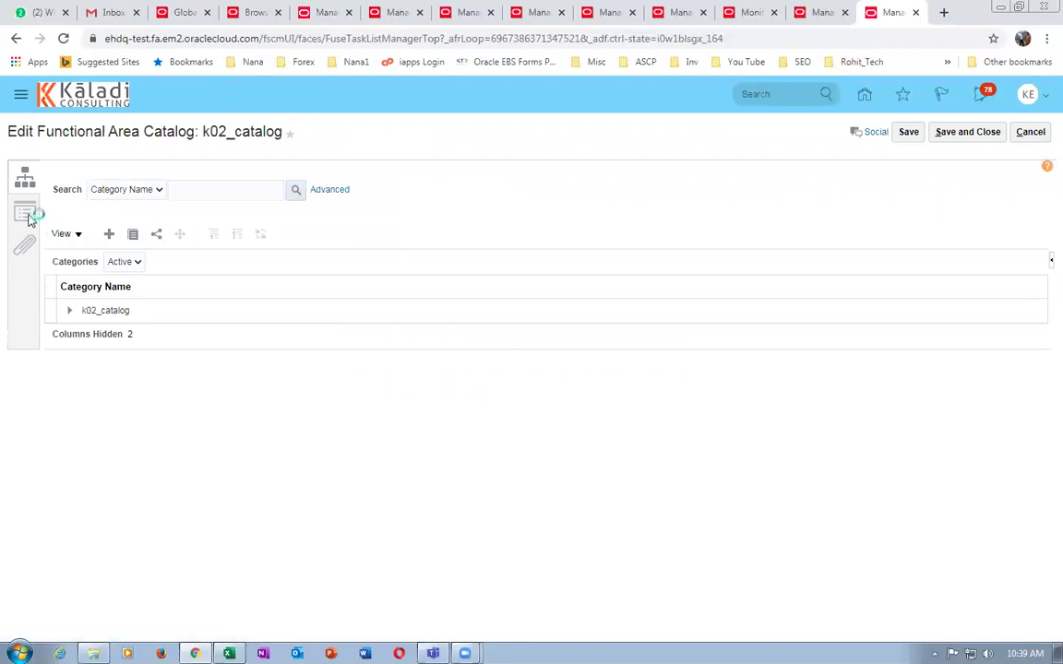
{"action": "left_click", "coordinate": [26, 215]}
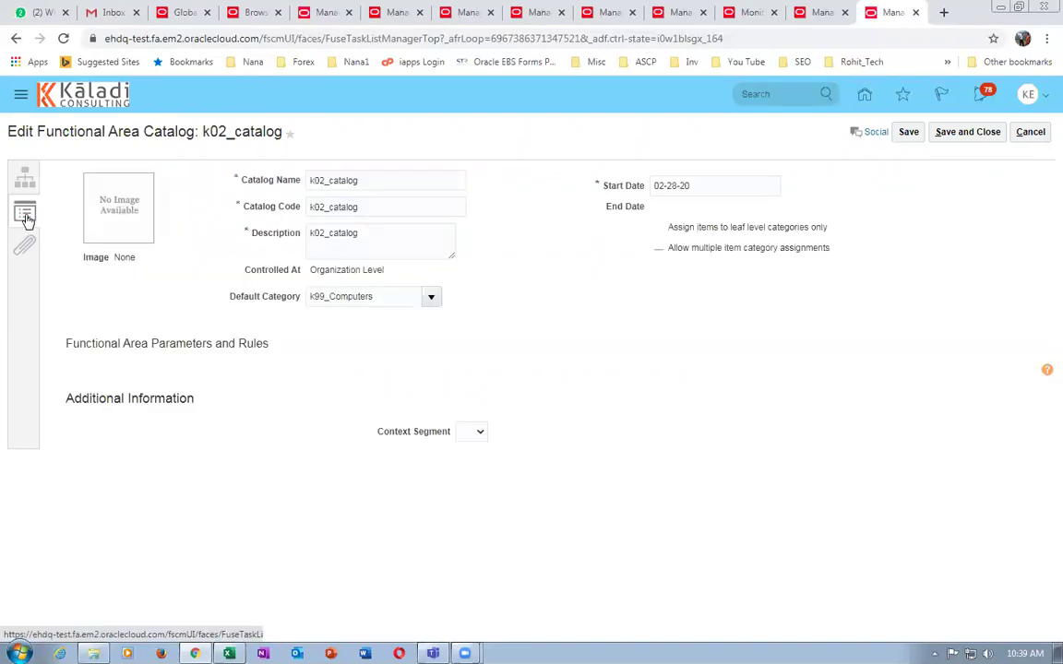
{"action": "left_click_drag", "start_coordinate": [310, 269], "coordinate": [383, 288]}
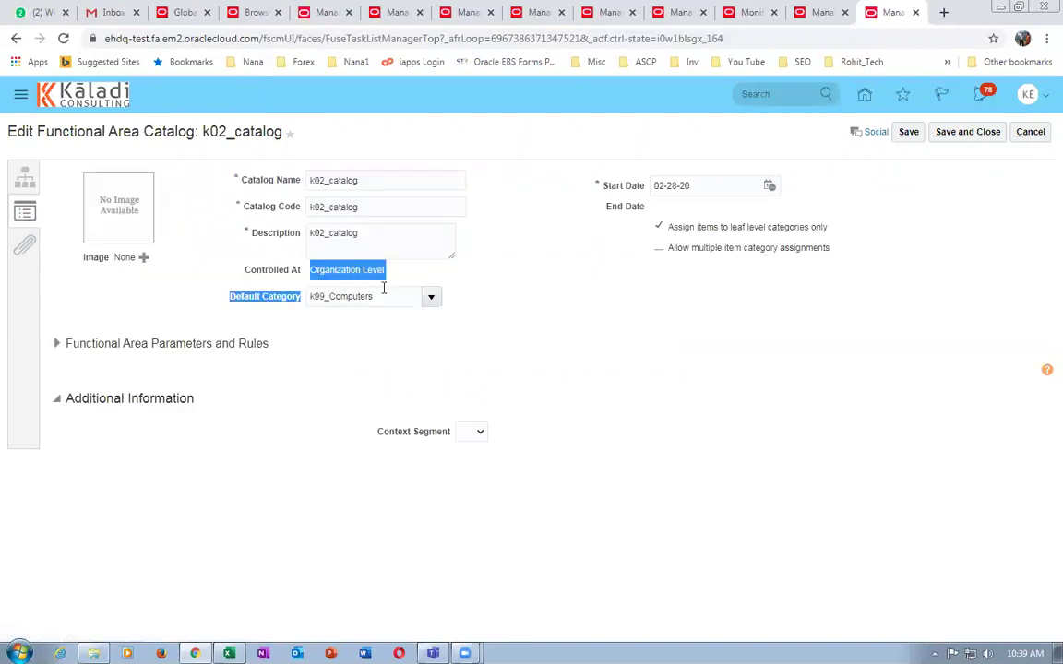
{"action": "left_click", "coordinate": [449, 319]}
Step: Set the default category of k02_catalog to k02_catalog and save the catalog
{"action": "left_click", "coordinate": [430, 297]}
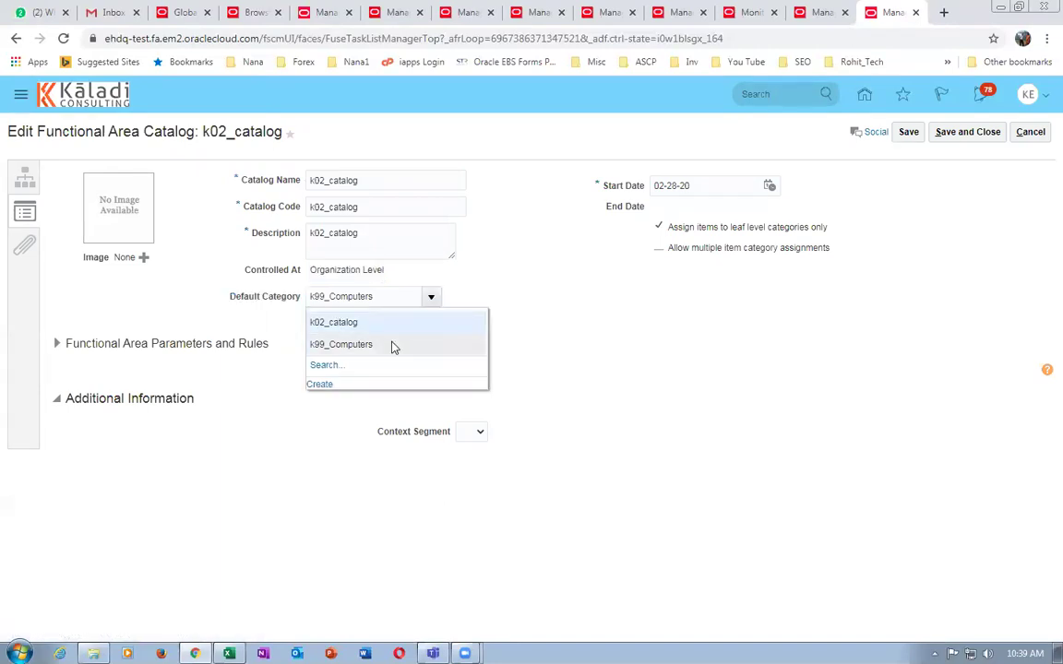
{"action": "left_click", "coordinate": [391, 345]}
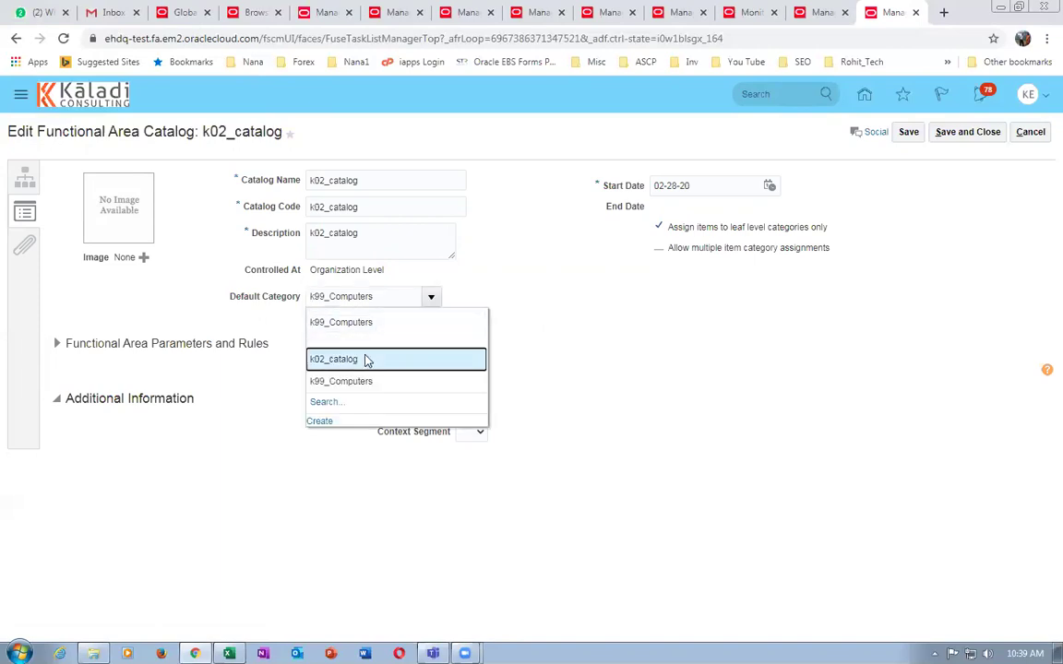
{"action": "left_click", "coordinate": [363, 361]}
{"action": "left_click", "coordinate": [907, 132]}
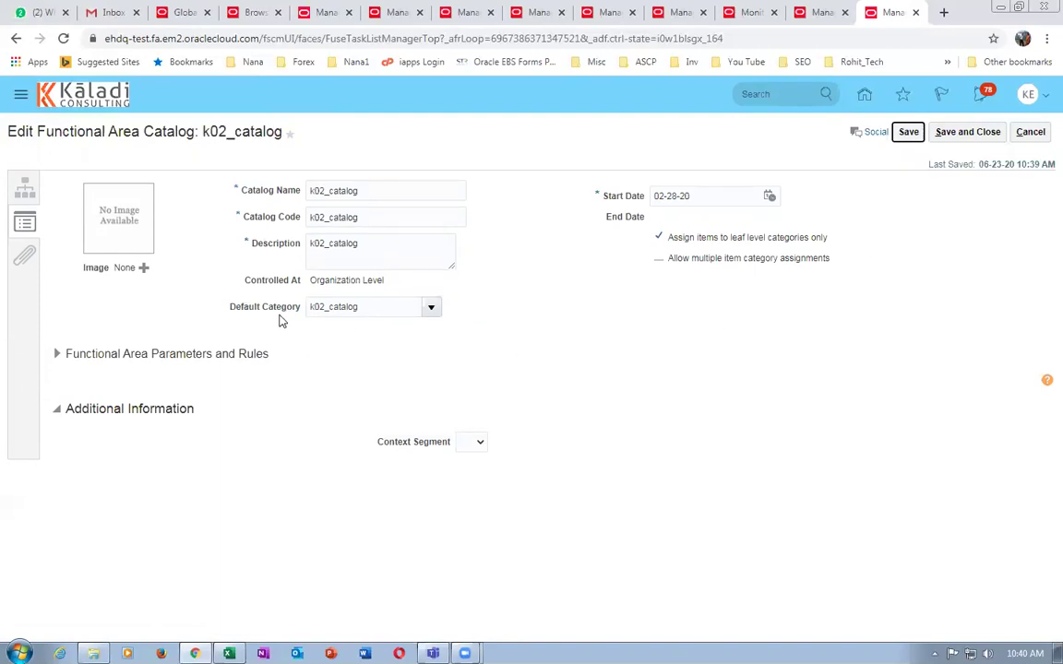
Step: Check the control level and default category of k02_catalog, and leave the catalog editor for the setup page
{"action": "left_click_drag", "start_coordinate": [320, 281], "coordinate": [367, 284]}
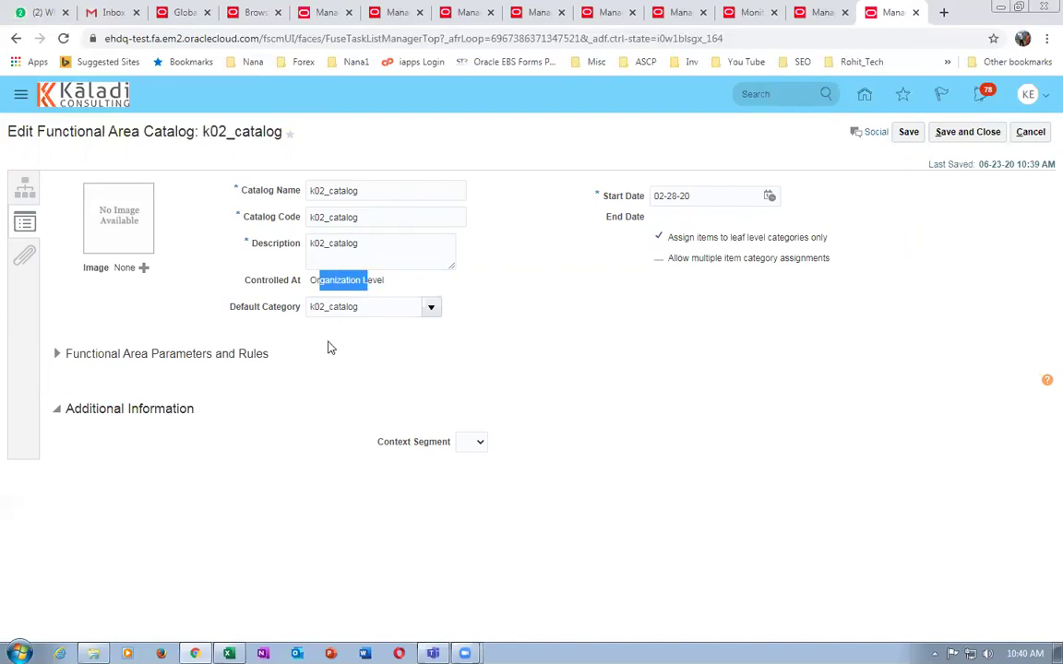
{"action": "left_click", "coordinate": [270, 321]}
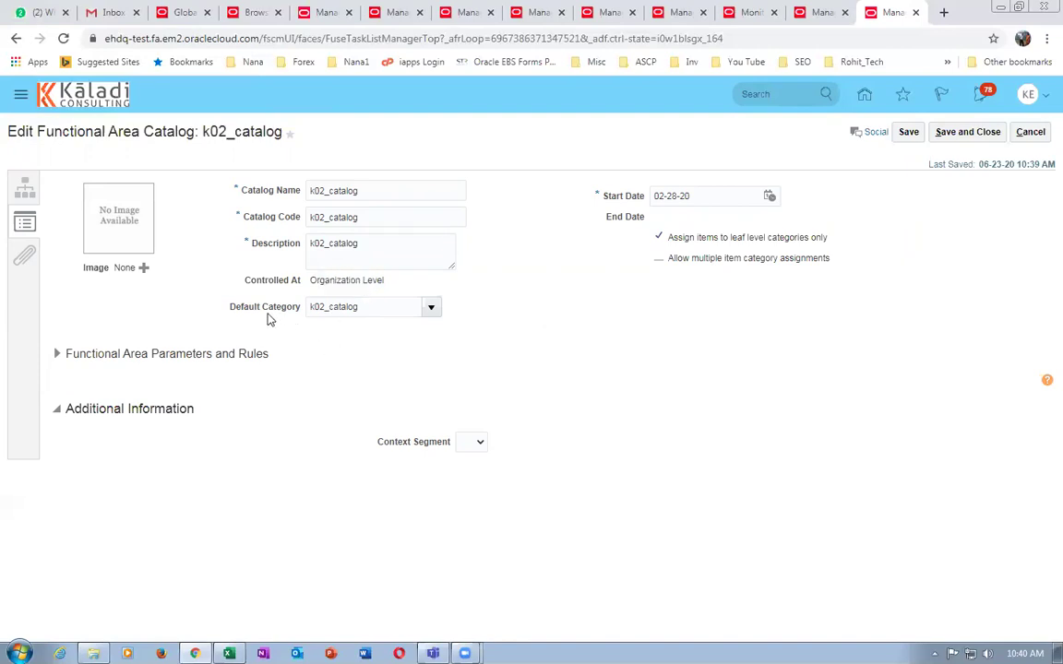
{"action": "left_click_drag", "start_coordinate": [374, 306], "coordinate": [294, 316]}
{"action": "left_click", "coordinate": [314, 328]}
{"action": "left_click", "coordinate": [1022, 135]}
{"action": "left_click", "coordinate": [1019, 133]}
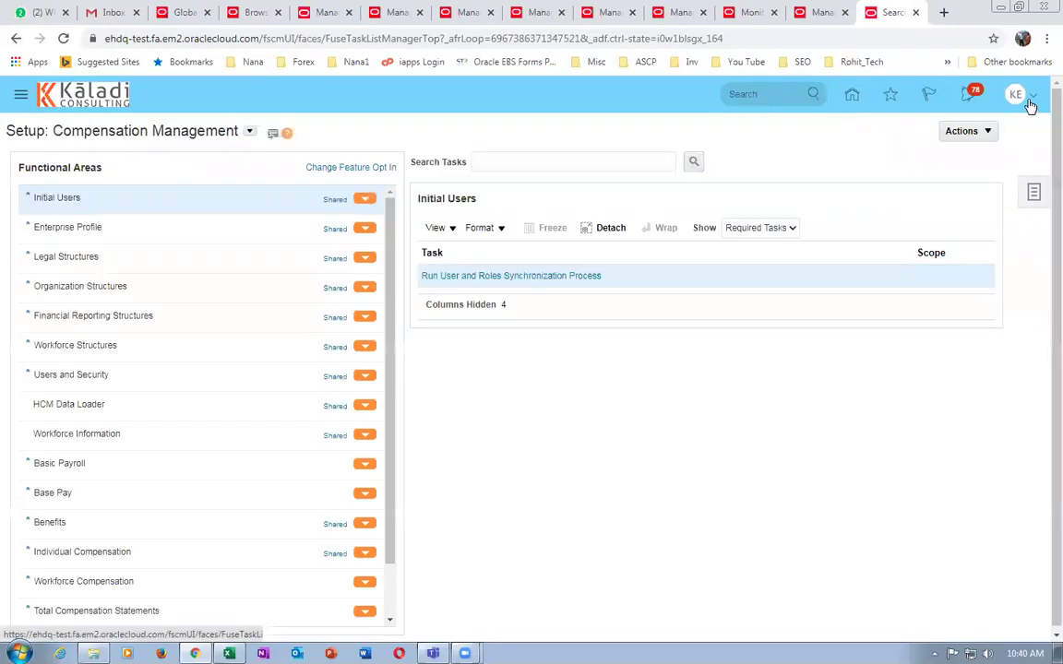
Step: Sign out of the Kaladi environment and confirm the single sign-off
{"action": "left_click", "coordinate": [1017, 100]}
{"action": "left_click", "coordinate": [1004, 123]}
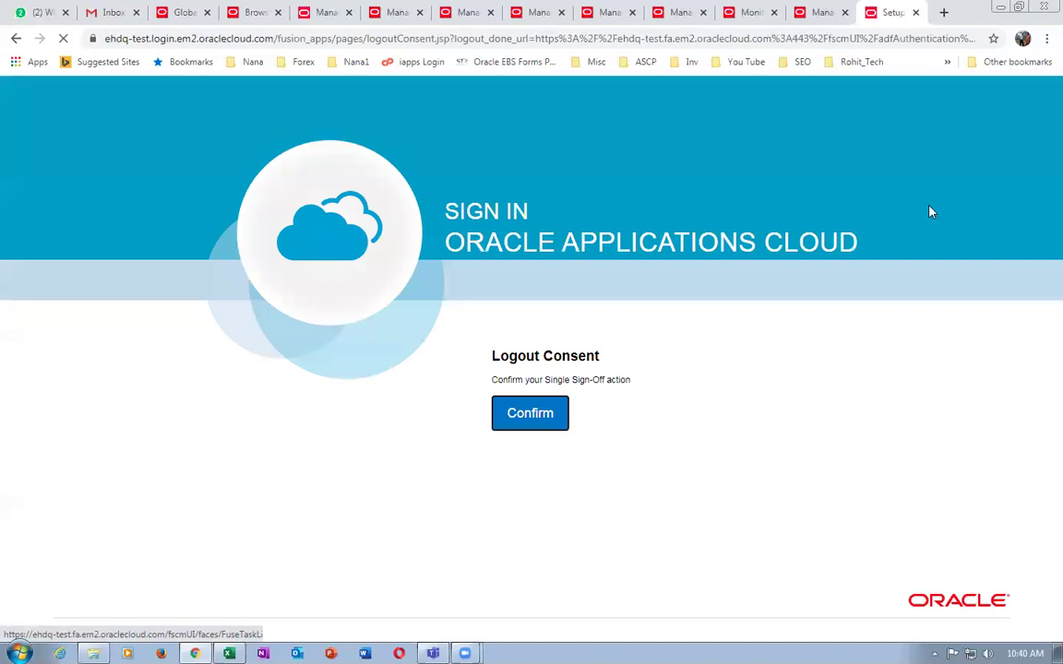
{"action": "left_click", "coordinate": [553, 406]}
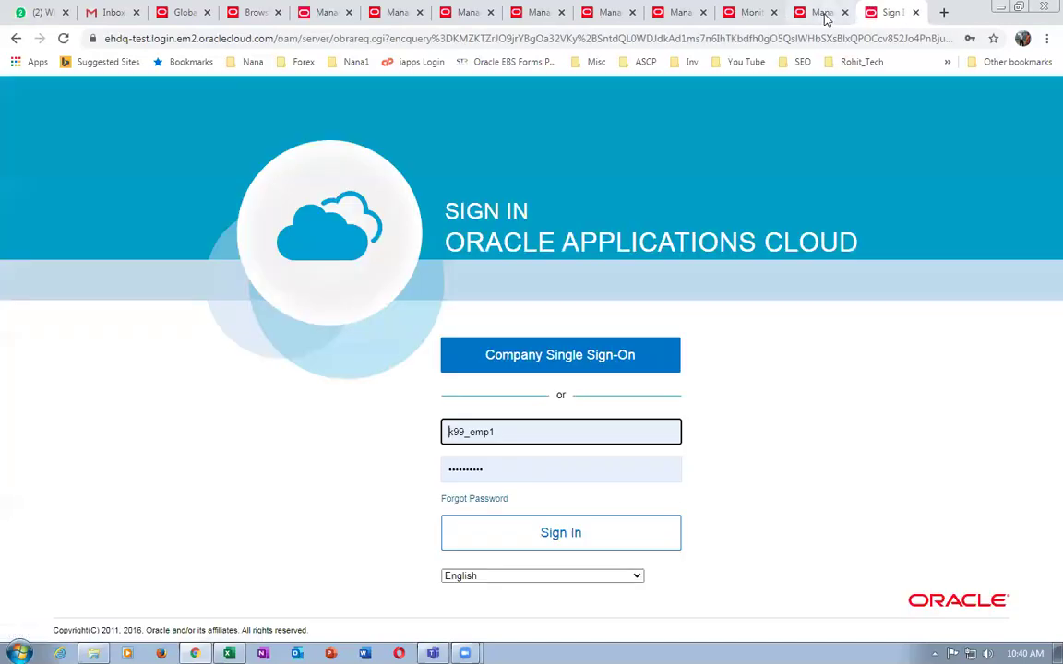
Step: Close the browser pages for the fulfilled supply order, the shipment lines, transfer order 131048 and the item quantities
{"action": "left_click", "coordinate": [821, 12]}
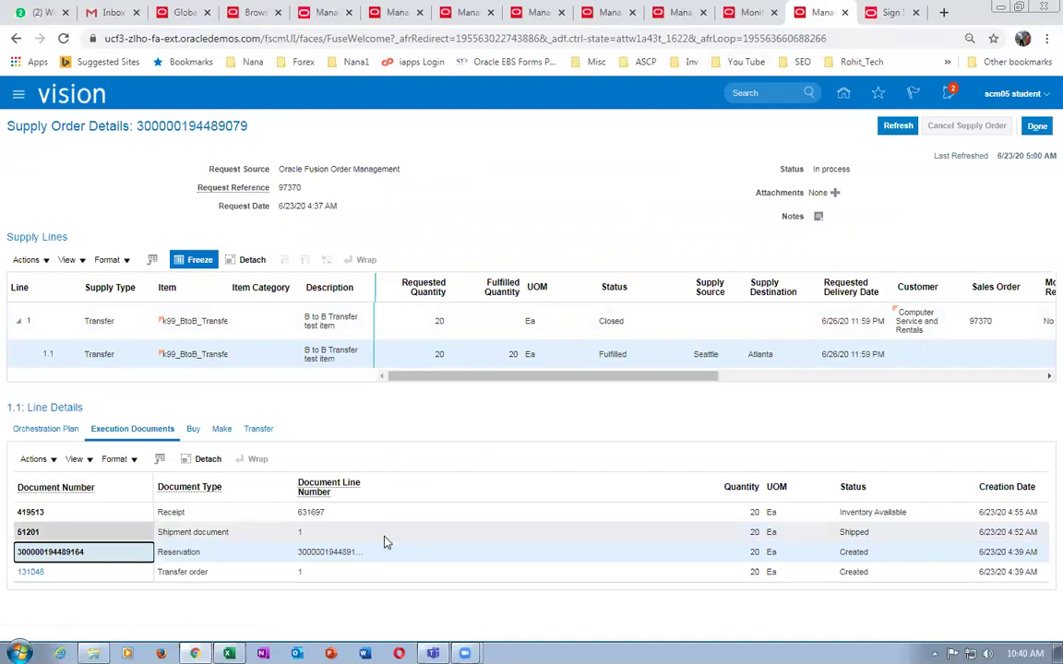
{"action": "left_click", "coordinate": [844, 12]}
{"action": "left_click", "coordinate": [812, 14]}
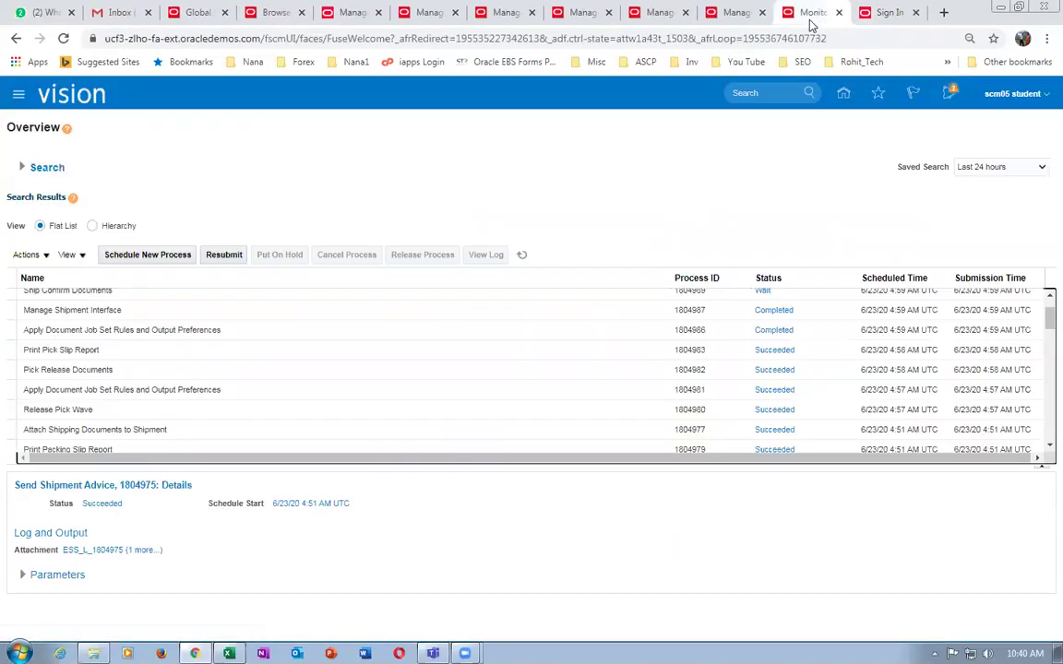
{"action": "left_click", "coordinate": [737, 14]}
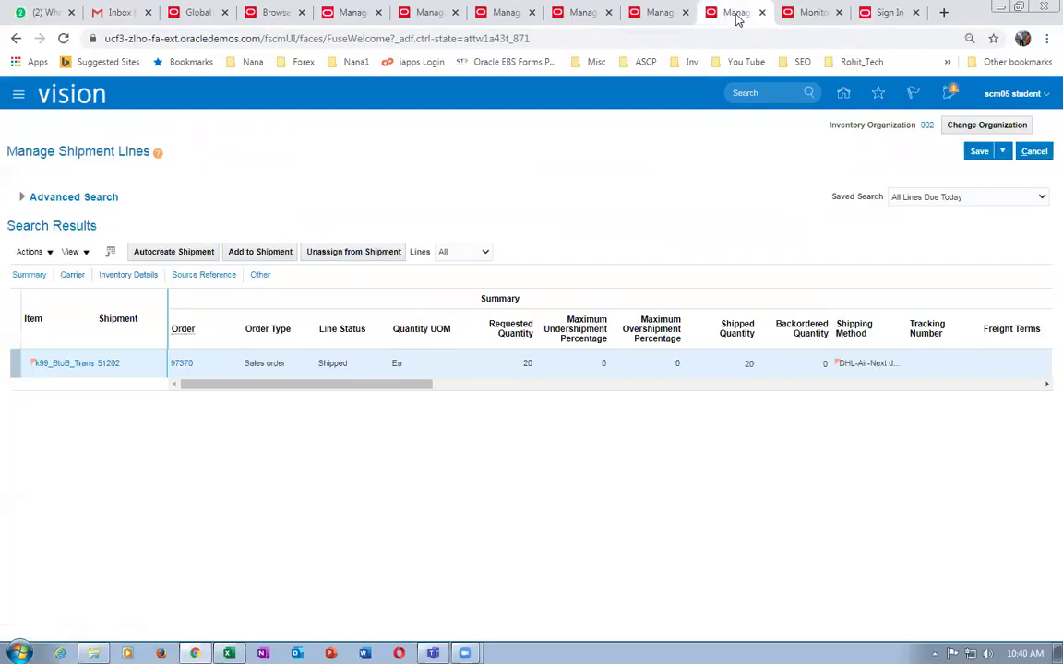
{"action": "left_click", "coordinate": [762, 13]}
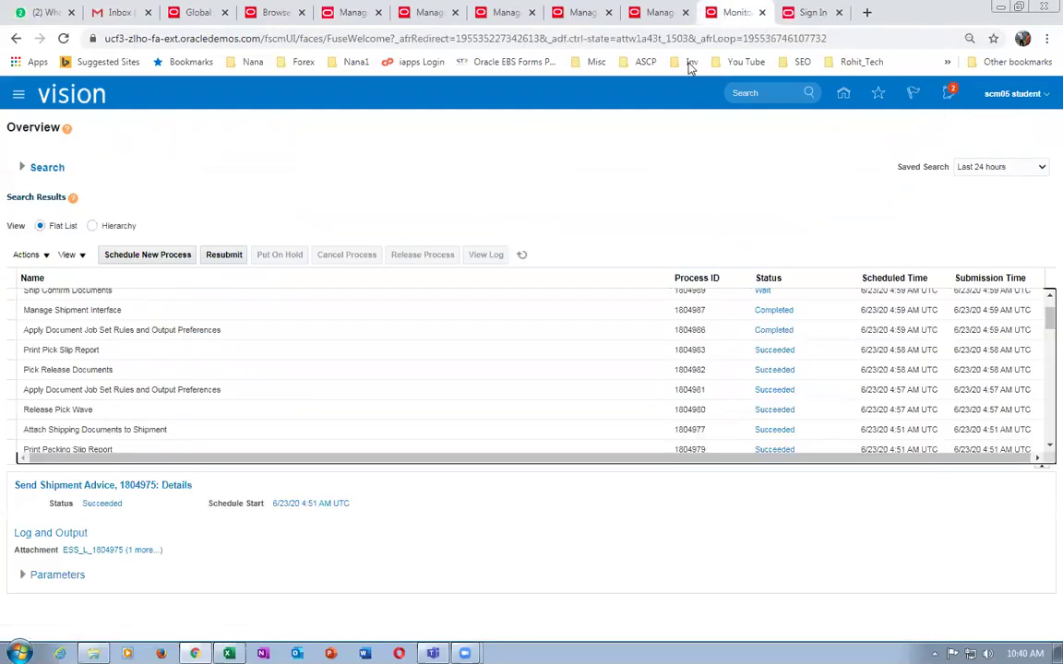
{"action": "left_click", "coordinate": [658, 13]}
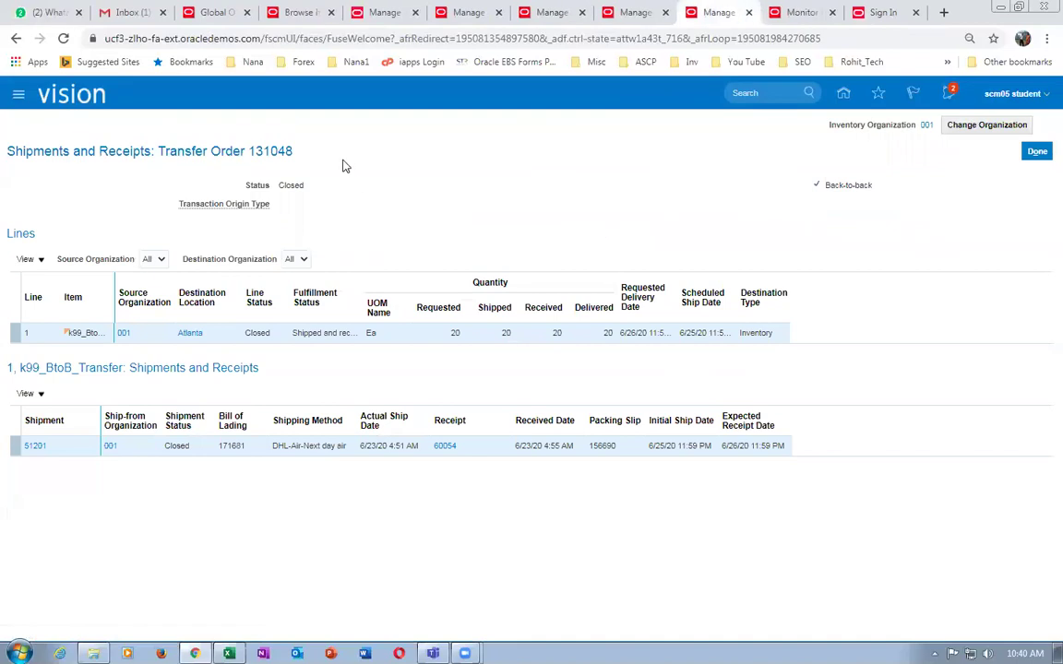
{"action": "left_click", "coordinate": [749, 13]}
{"action": "left_click", "coordinate": [649, 16]}
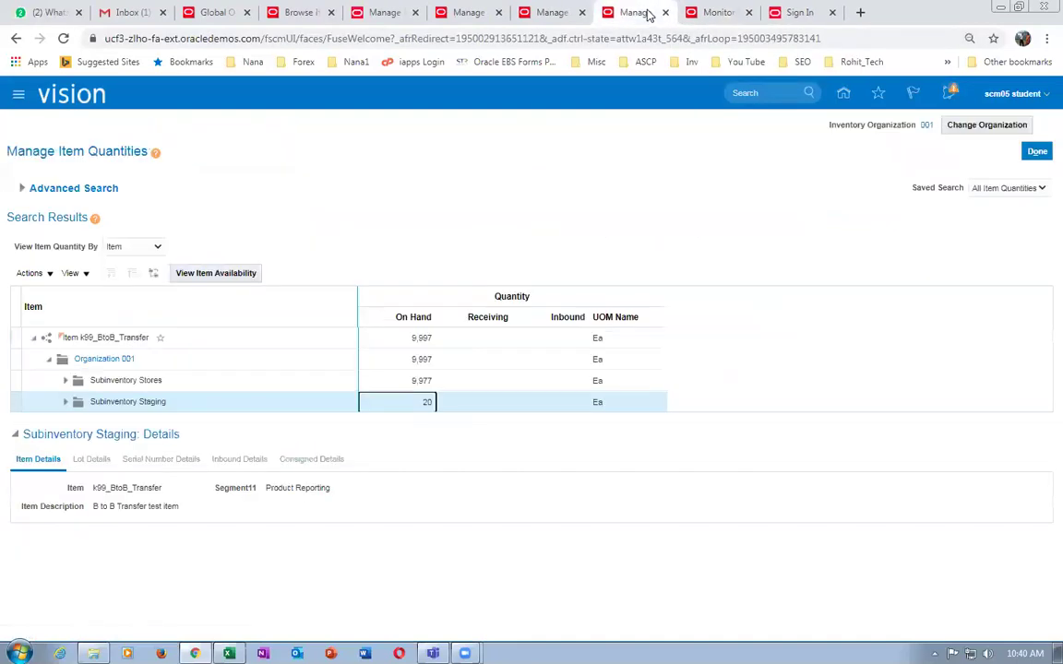
{"action": "left_click", "coordinate": [664, 13]}
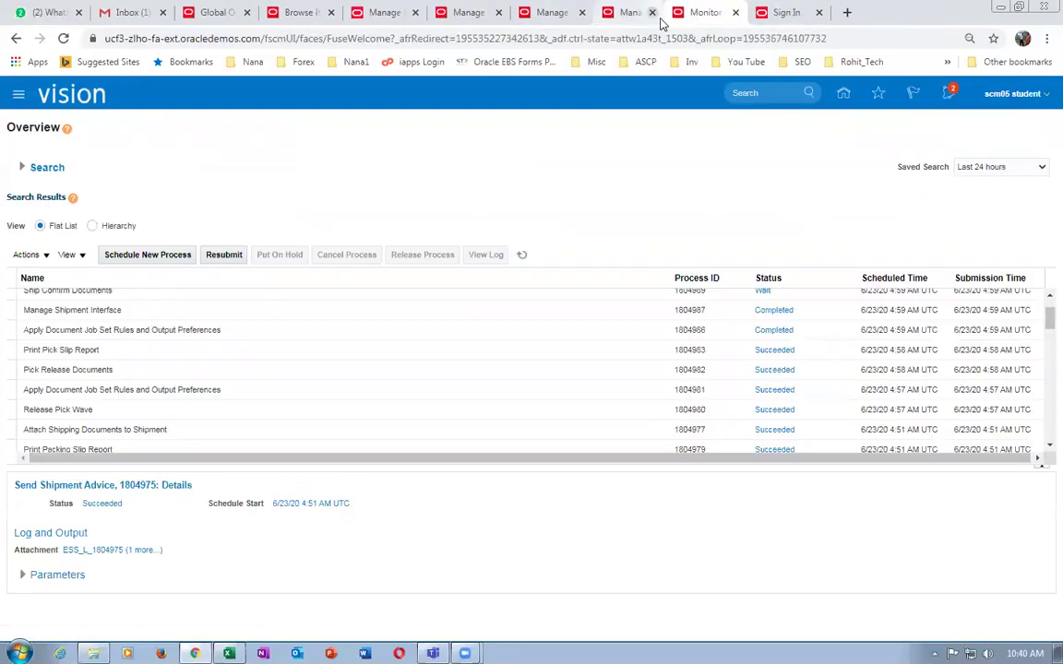
Step: Leave Manage Reservations and Picks, discarding unsaved changes, and close the remaining supply order details page
{"action": "left_click", "coordinate": [556, 13]}
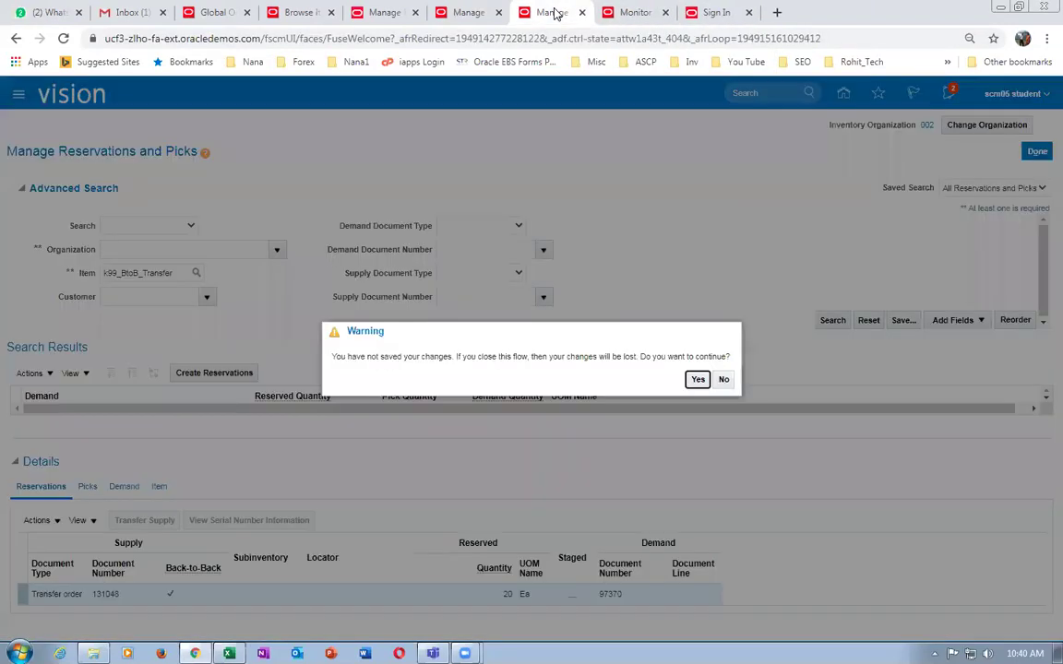
{"action": "left_click", "coordinate": [697, 379]}
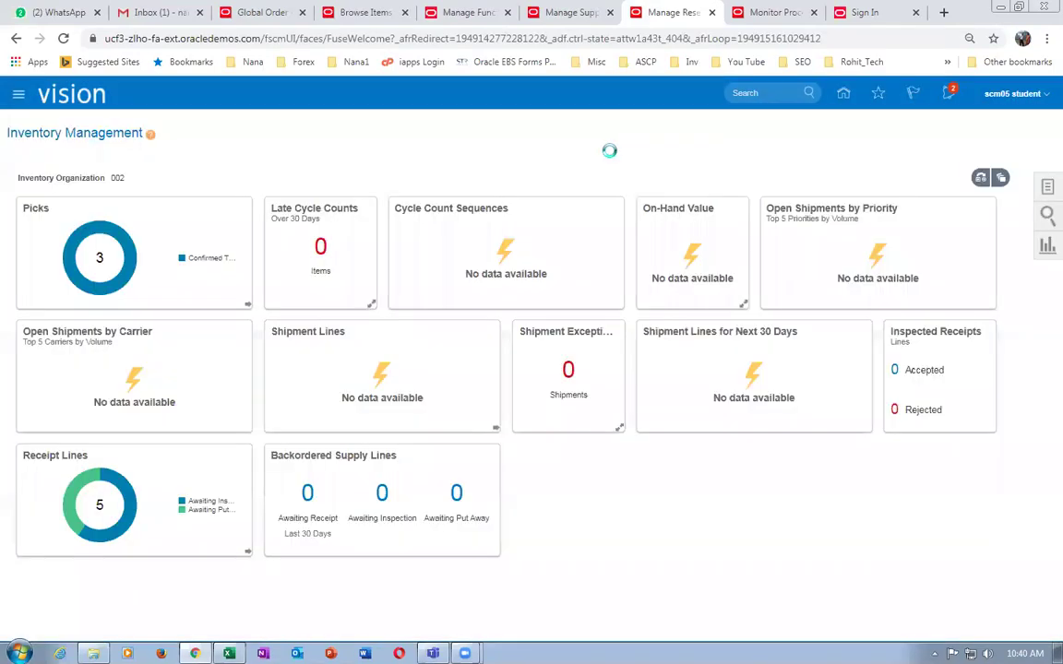
{"action": "left_click", "coordinate": [566, 18]}
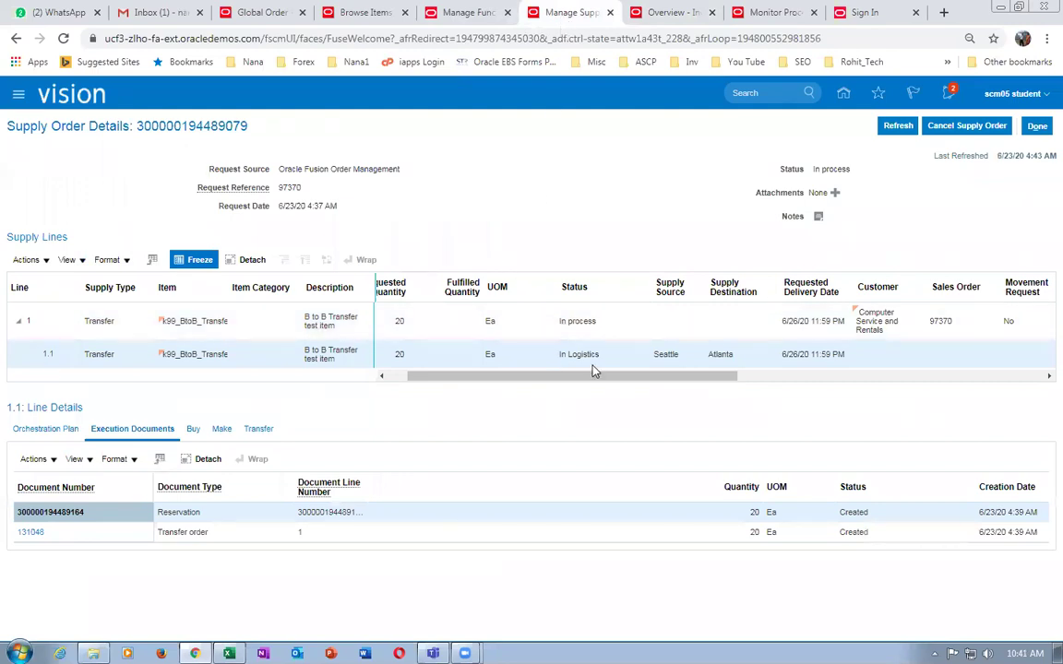
{"action": "left_click", "coordinate": [609, 13]}
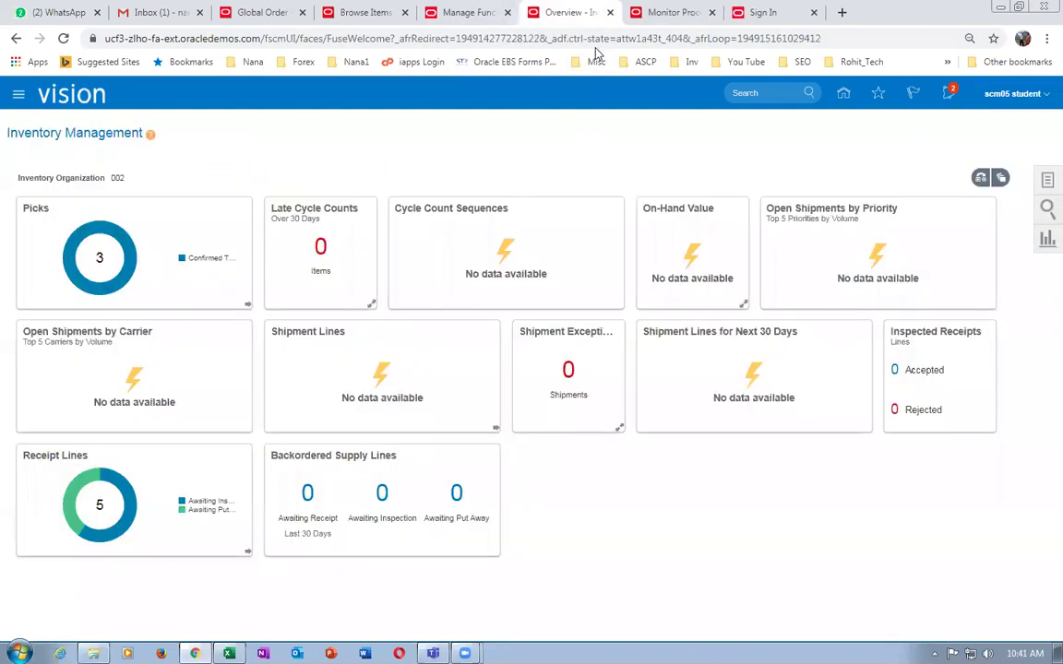
Step: Check the level at which Planning Catalog is controlled in the Vision environment and leave it without saving
{"action": "left_click", "coordinate": [468, 14]}
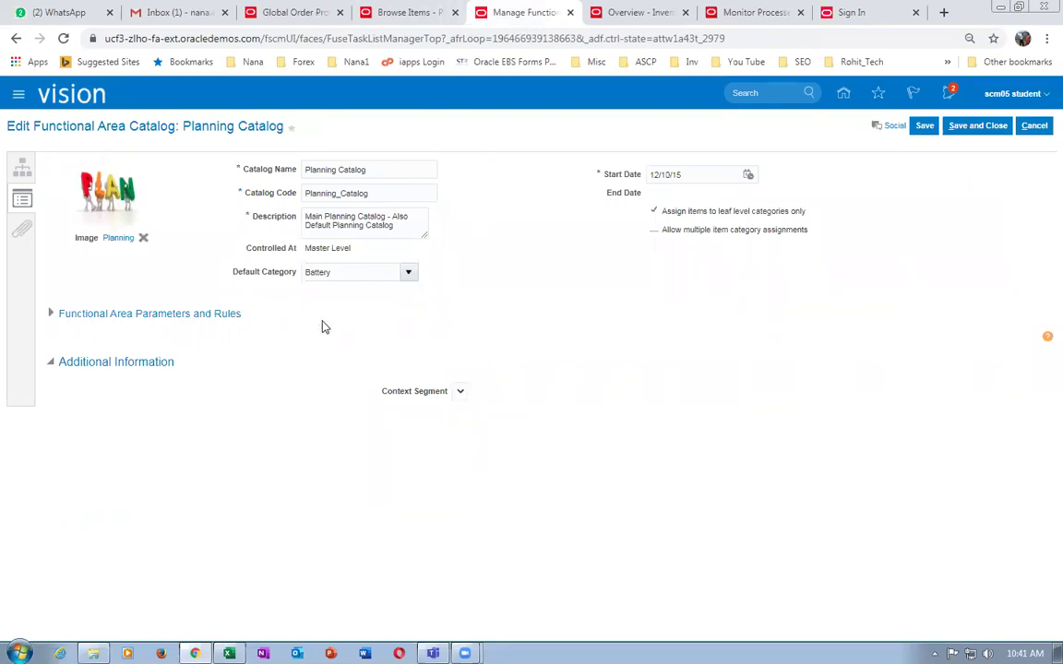
{"action": "left_click_drag", "start_coordinate": [306, 247], "coordinate": [342, 247]}
{"action": "left_click", "coordinate": [1034, 126]}
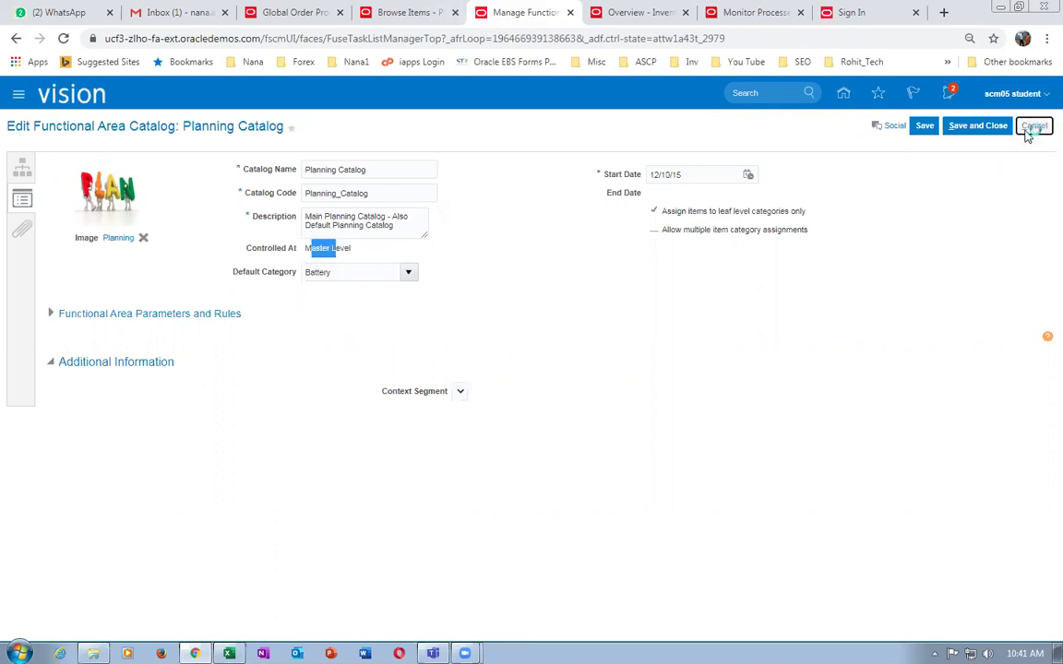
Step: Open Manage ATP Rules from Global Order Promising and search for rules named k99
{"action": "left_click", "coordinate": [277, 13]}
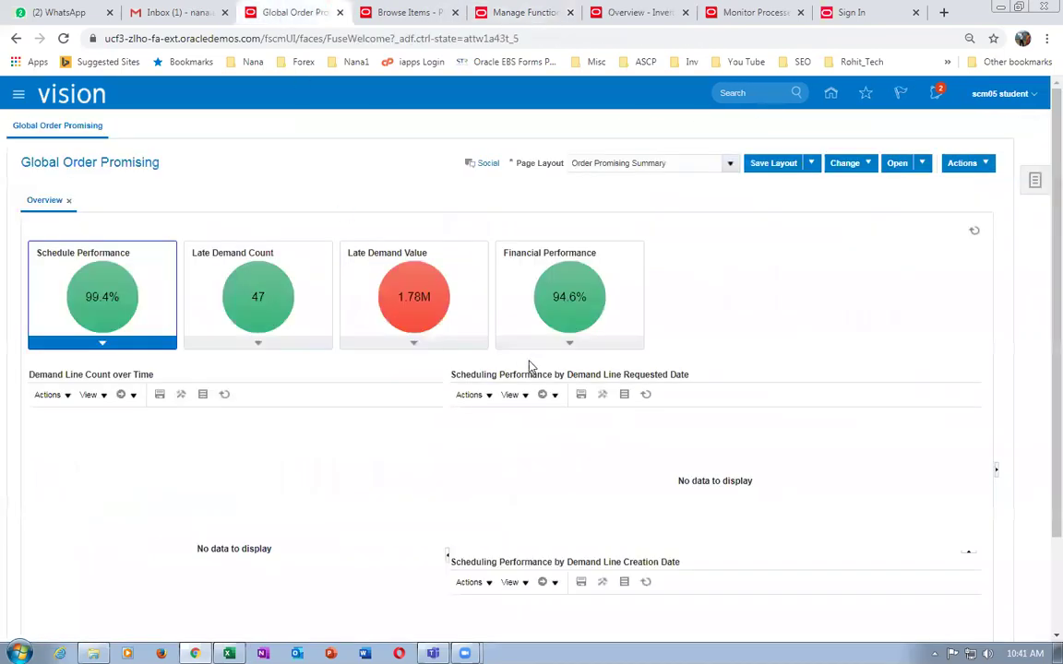
{"action": "left_click", "coordinate": [1034, 181]}
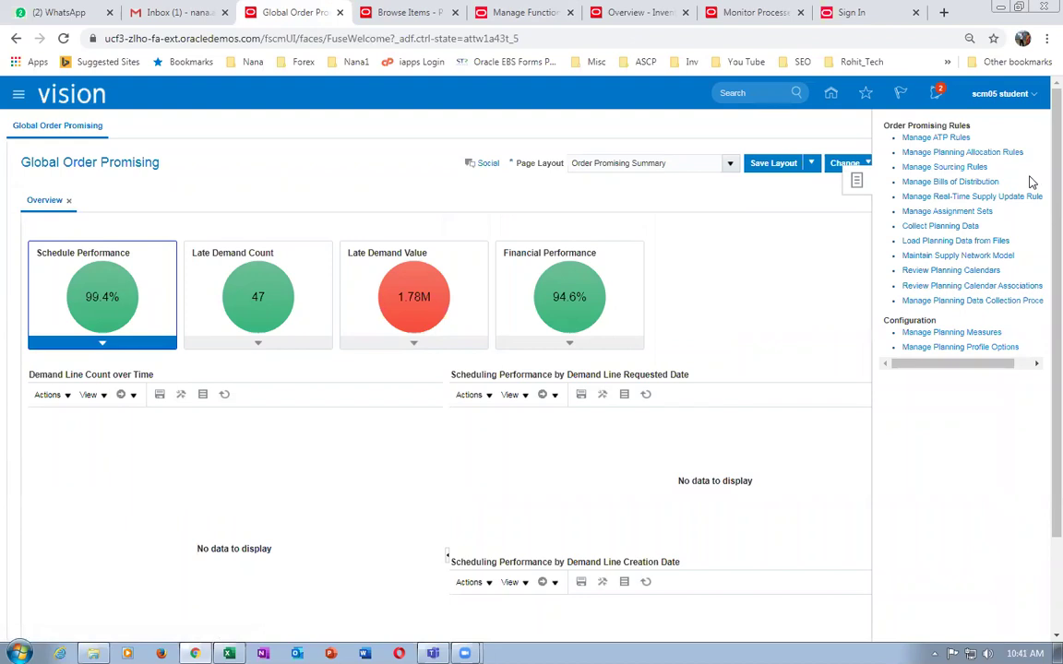
{"action": "left_click", "coordinate": [936, 138]}
{"action": "left_click", "coordinate": [163, 224]}
{"action": "type", "text": "k99"}
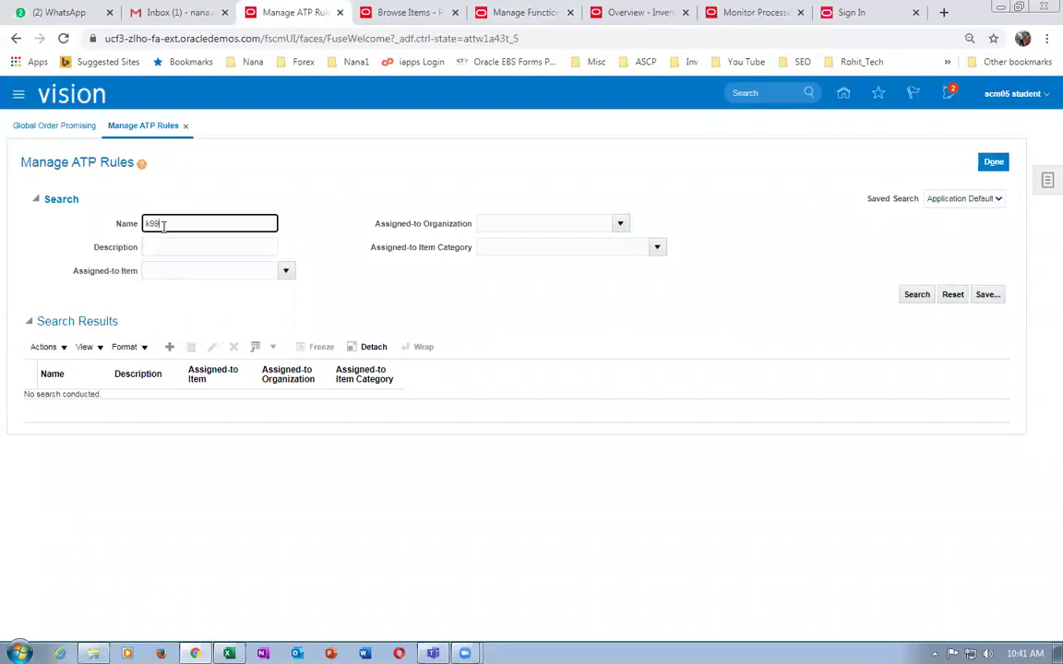
{"action": "key", "text": "Return"}
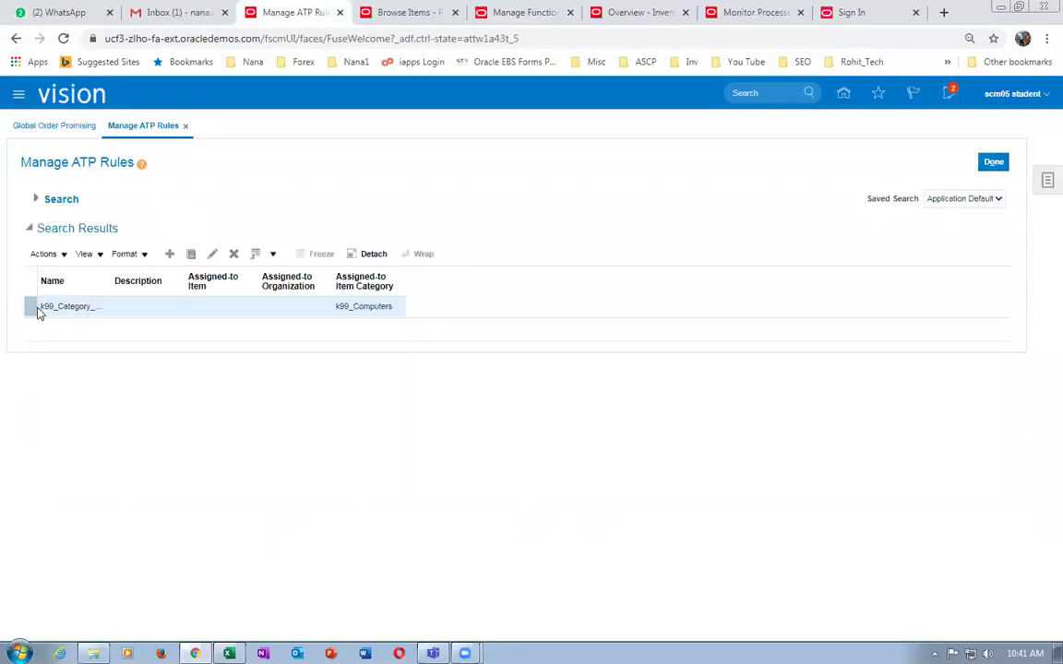
Step: Review the rule assignment and available assignment basis options of k99_Category_Buy, and close it without saving
{"action": "left_click", "coordinate": [213, 256]}
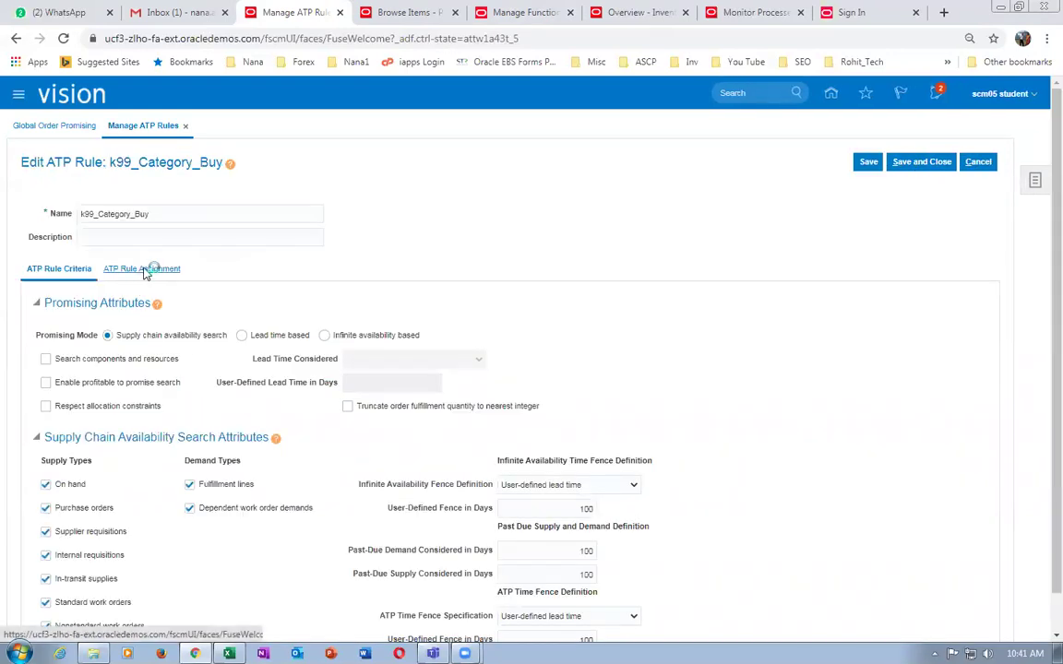
{"action": "left_click", "coordinate": [143, 274]}
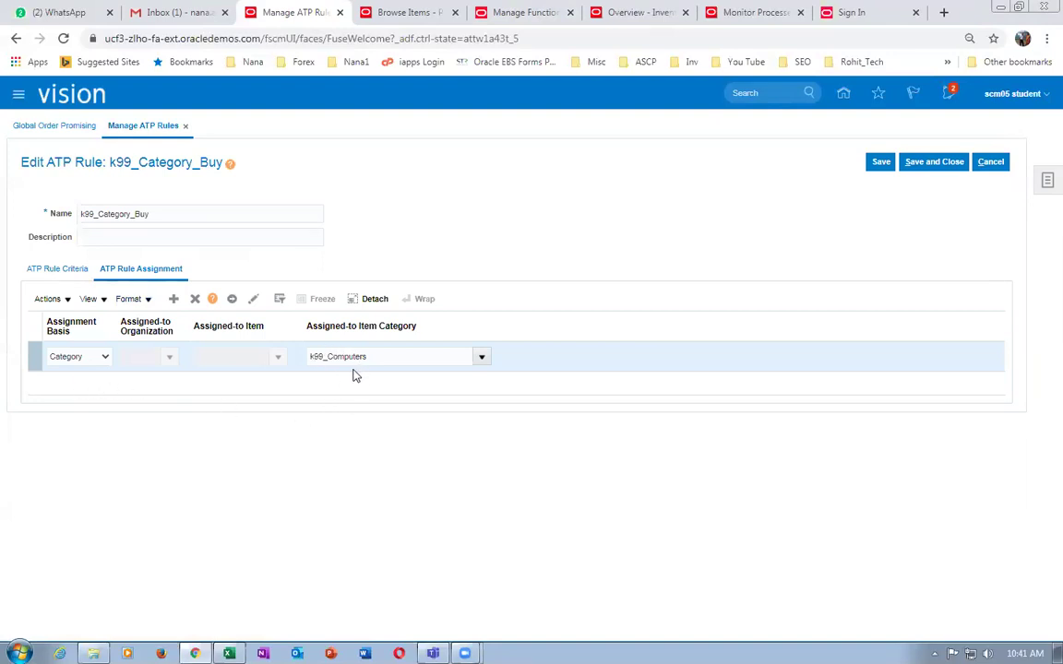
{"action": "left_click", "coordinate": [64, 357]}
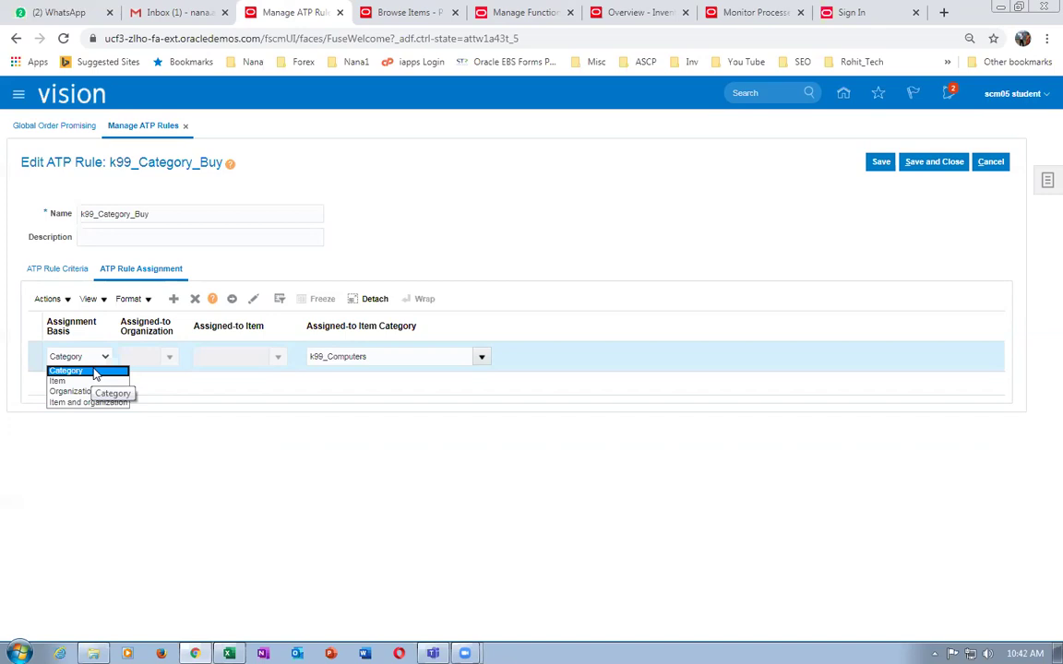
{"action": "left_click", "coordinate": [94, 372]}
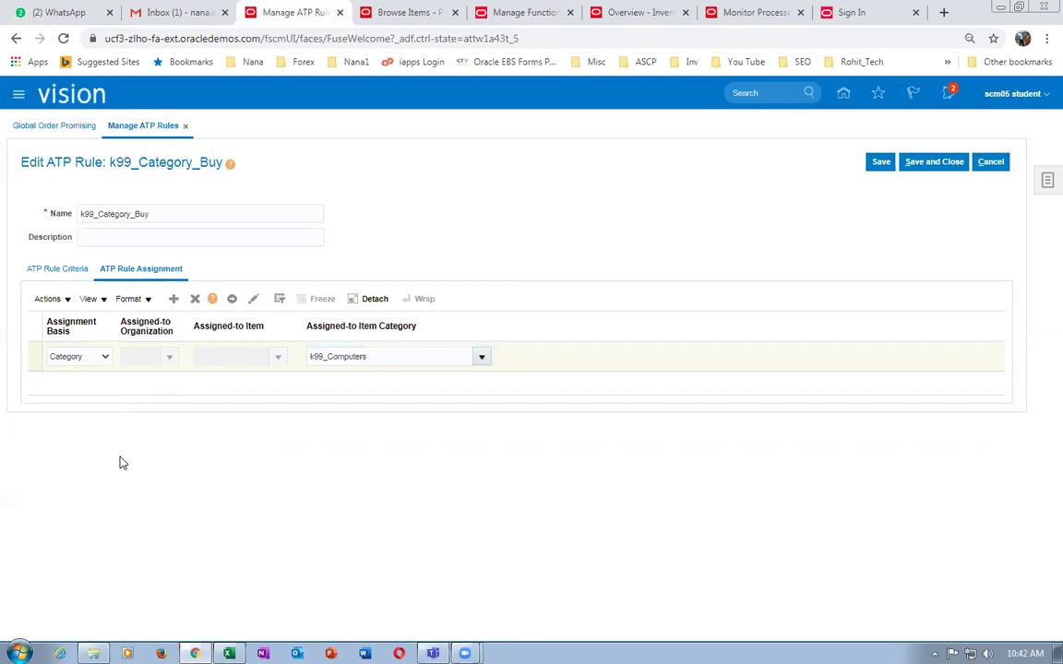
{"action": "left_click", "coordinate": [995, 164]}
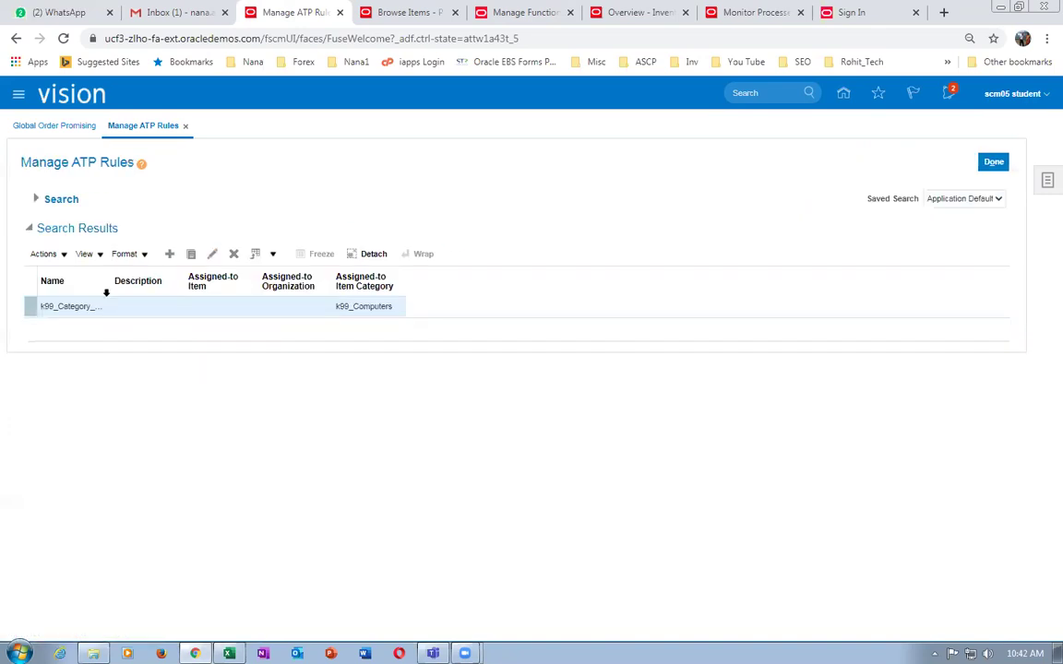
Step: Search the ATP rules again for names starting with a01
{"action": "left_click", "coordinate": [35, 200]}
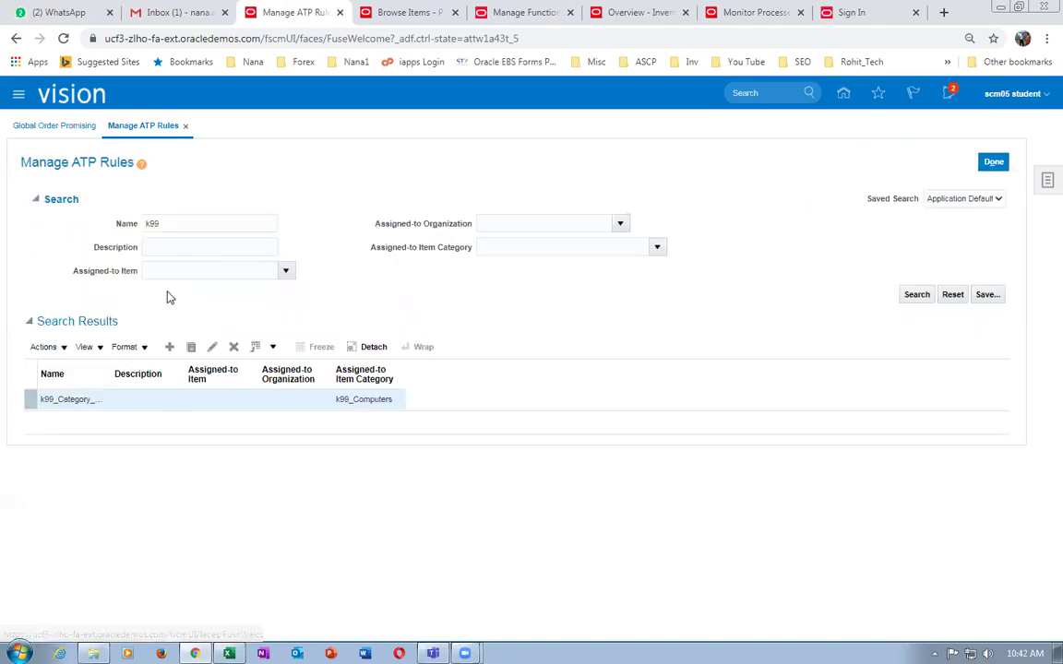
{"action": "double_click", "coordinate": [170, 219]}
{"action": "type", "text": "a01"}
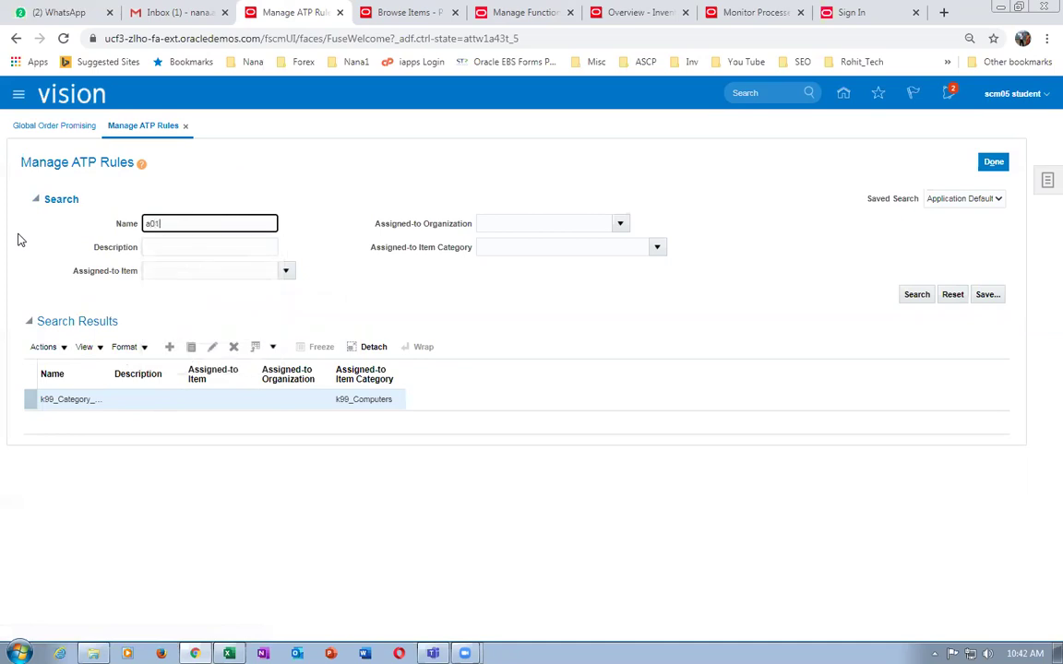
{"action": "left_click", "coordinate": [916, 295]}
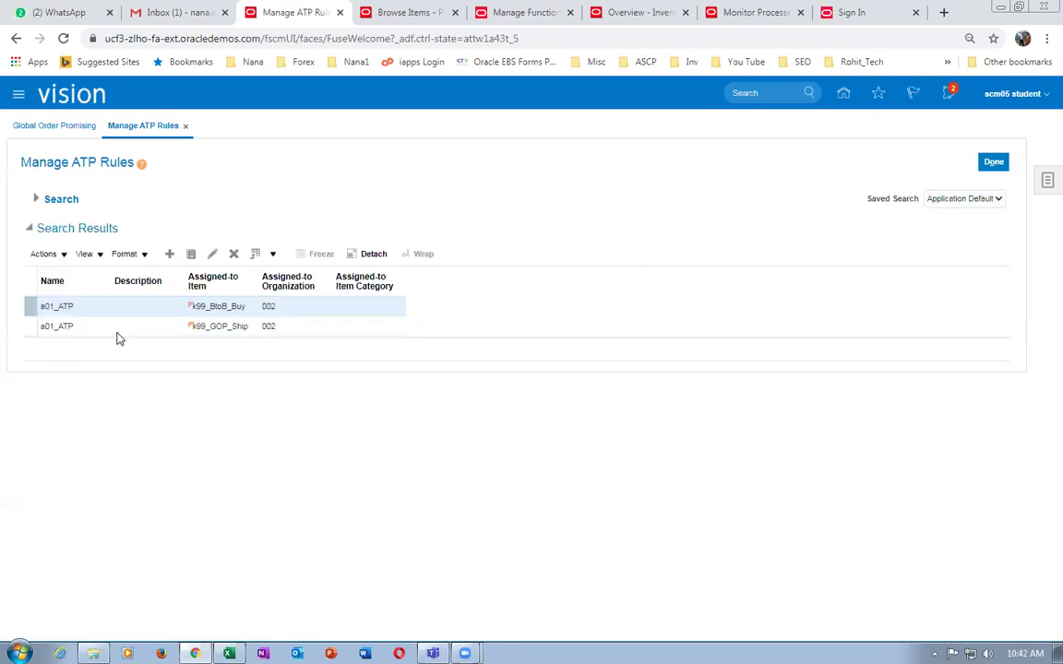
Step: Open the a01_ATP rule assigned to k99_GOP_Ship and examine its item and organization assignments and rule criteria
{"action": "left_click", "coordinate": [130, 328]}
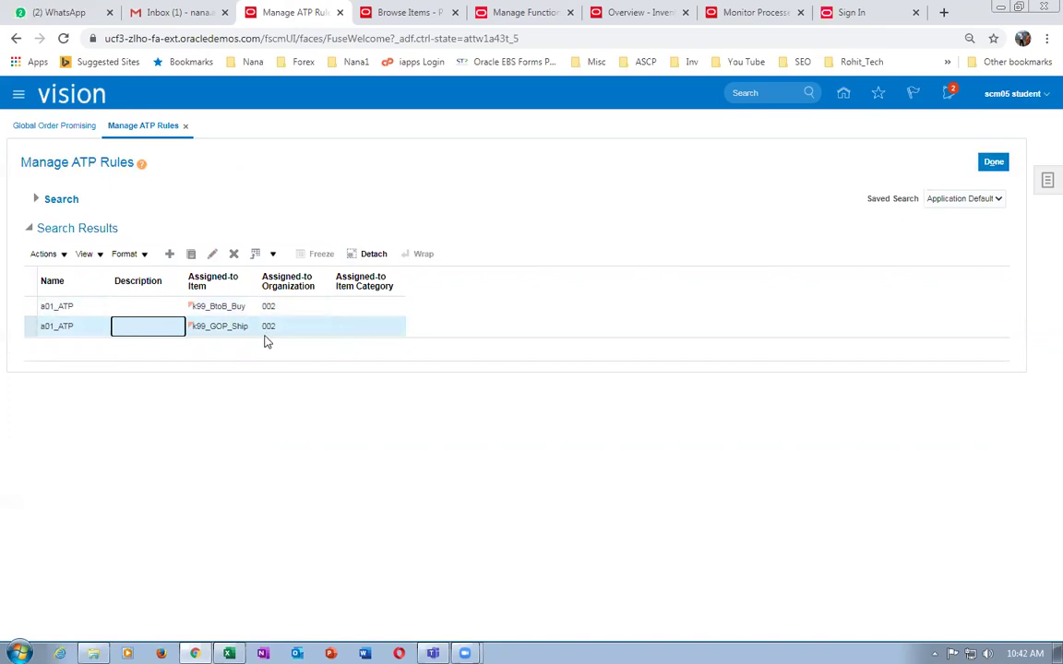
{"action": "left_click", "coordinate": [212, 254]}
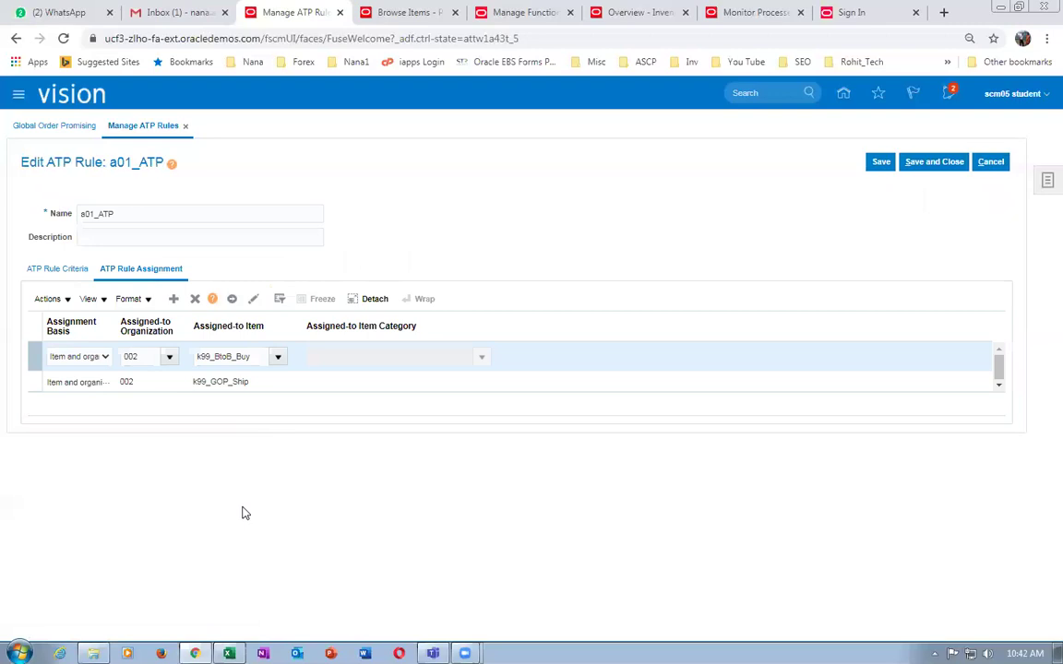
{"action": "left_click", "coordinate": [332, 381]}
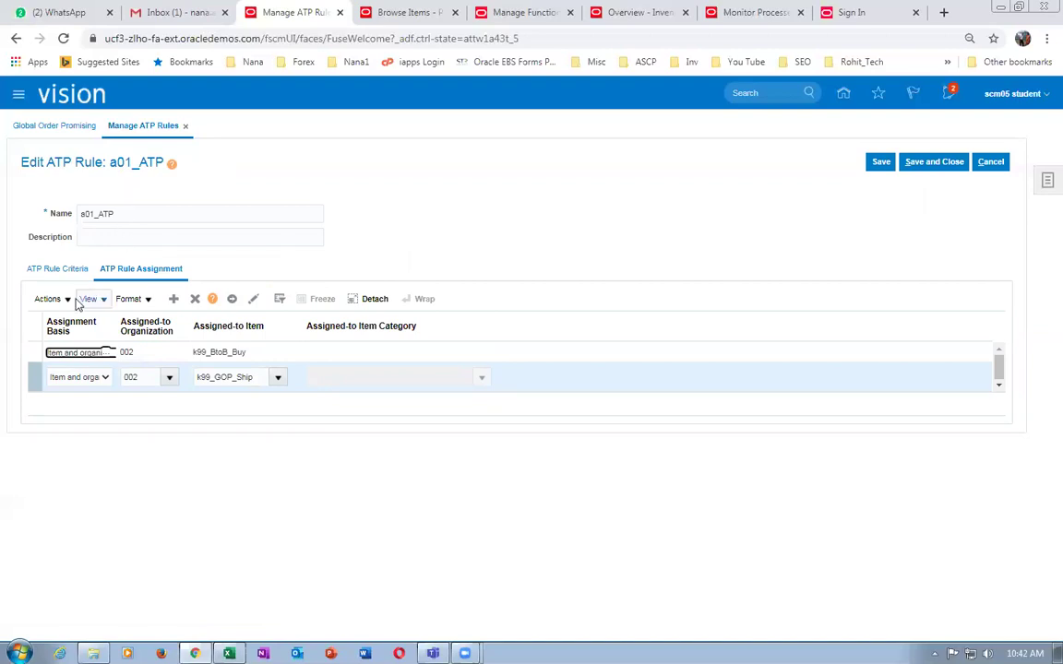
{"action": "left_click", "coordinate": [57, 269]}
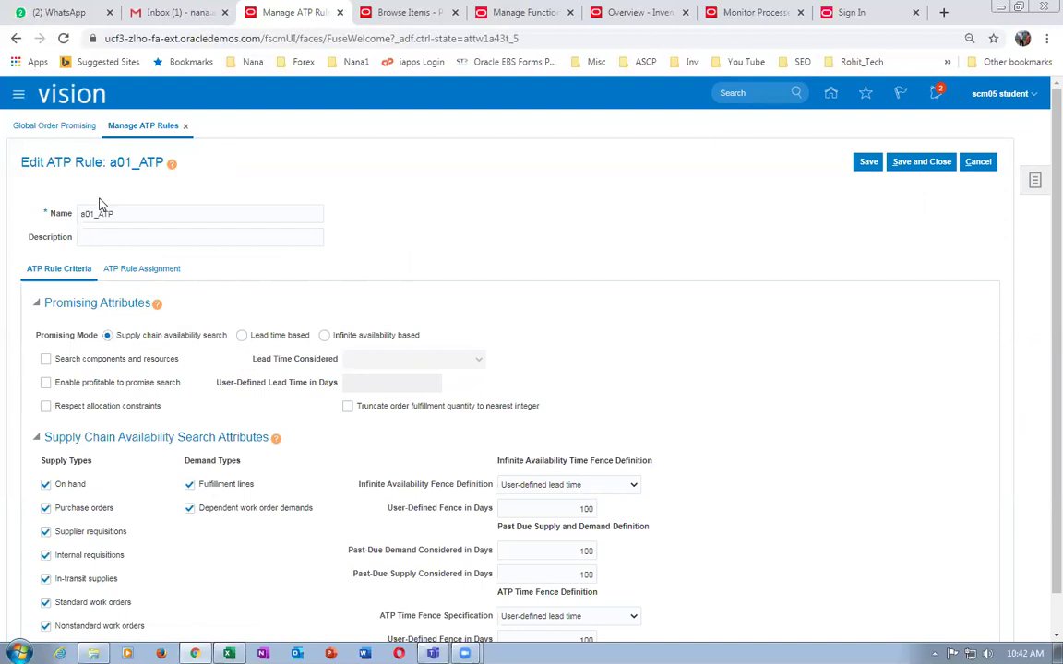
{"action": "left_click_drag", "start_coordinate": [115, 175], "coordinate": [144, 181]}
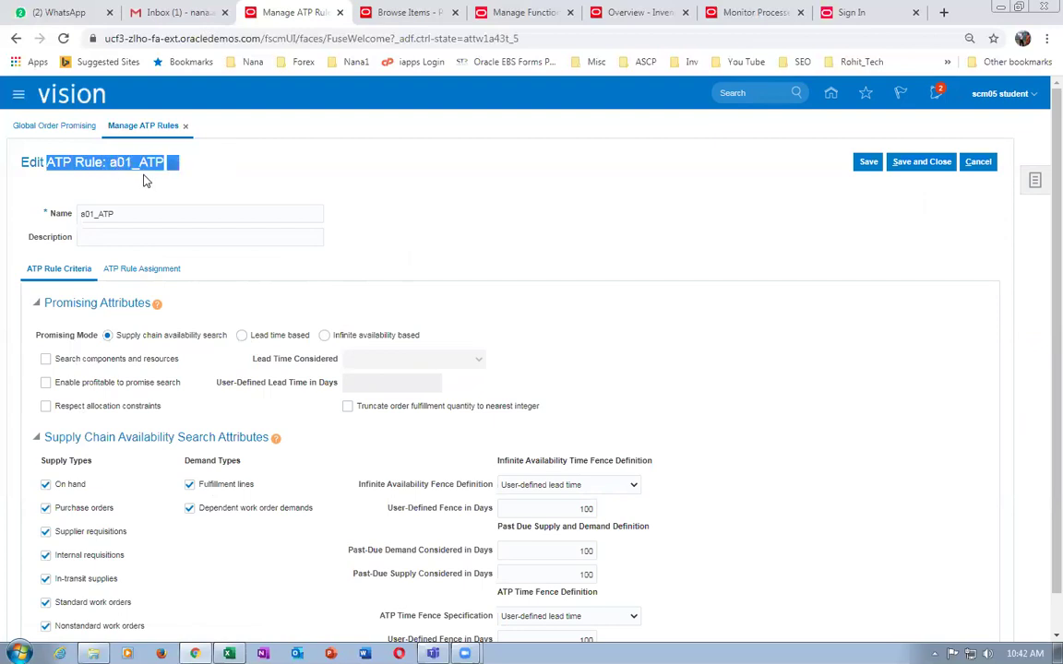
Step: Examine the supply chain availability search attributes of the a01_ATP rule, and close it and the ATP rules page without saving
{"action": "scroll", "coordinate": [152, 498], "scroll_direction": "down", "scroll_amount": 1}
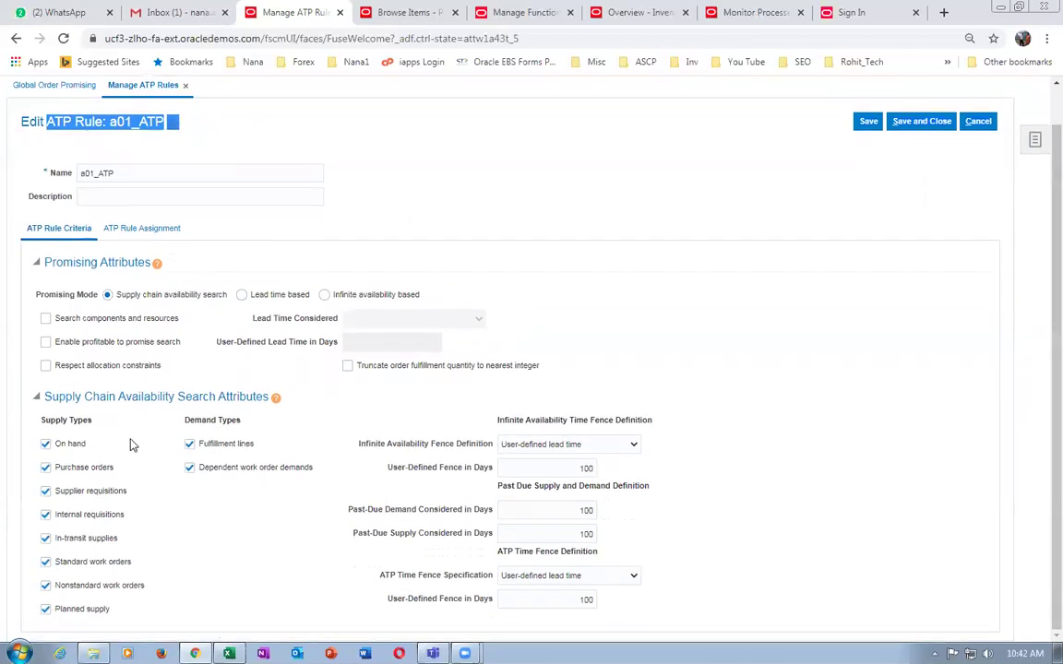
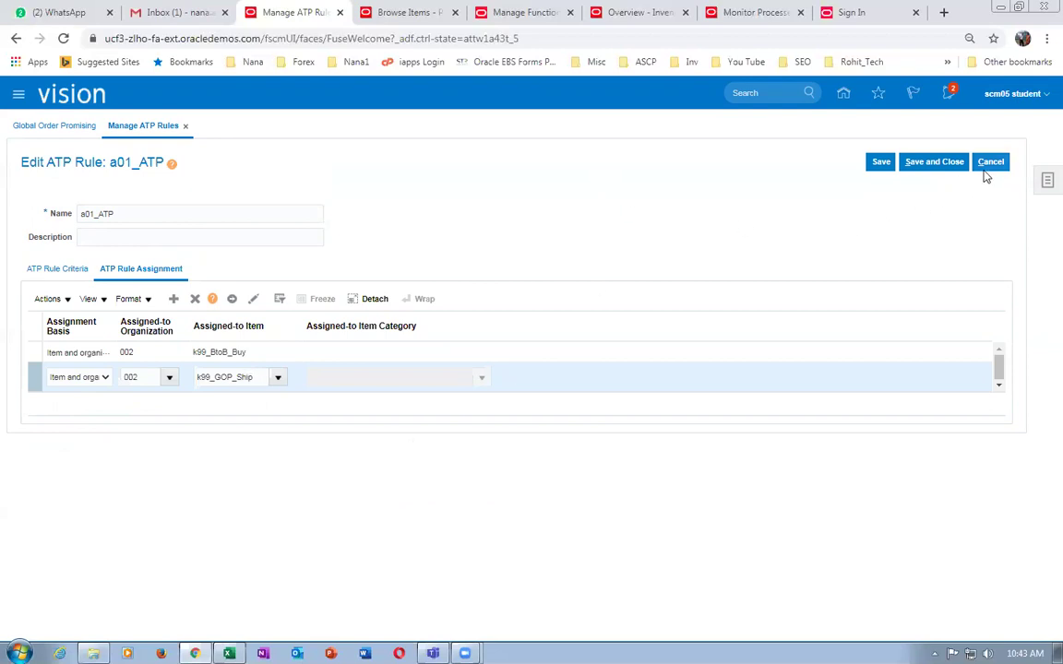
{"action": "left_click", "coordinate": [991, 162]}
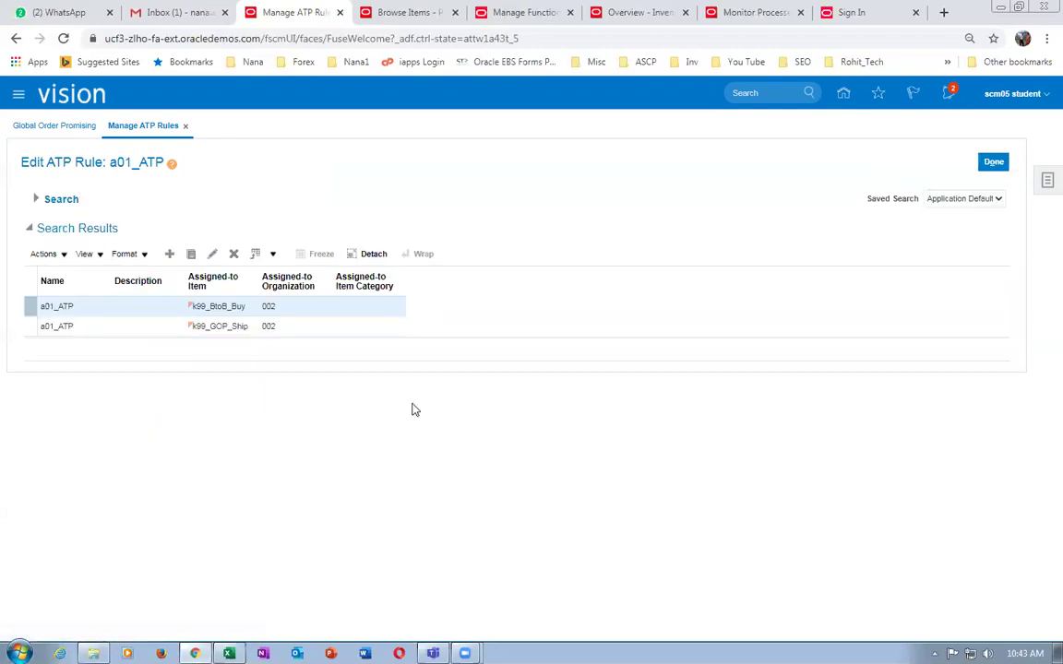
{"action": "left_click", "coordinate": [992, 164]}
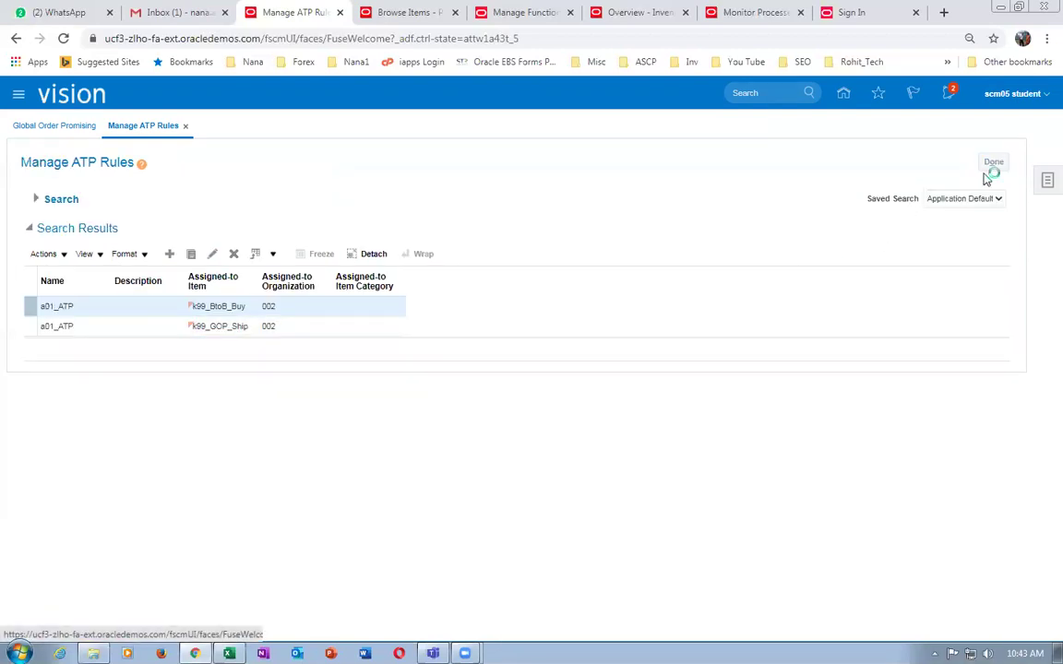
Step: Search the assignment sets in Manage Assignment Sets for a01 and open a01_assignment_set for editing
{"action": "left_click", "coordinate": [1037, 180]}
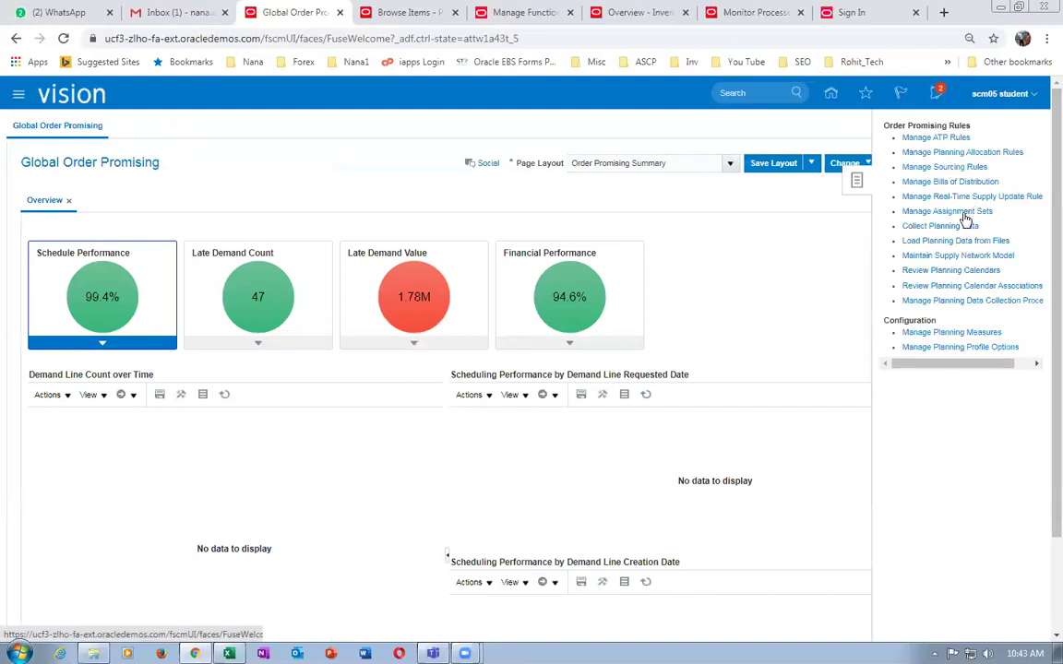
{"action": "left_click", "coordinate": [203, 224]}
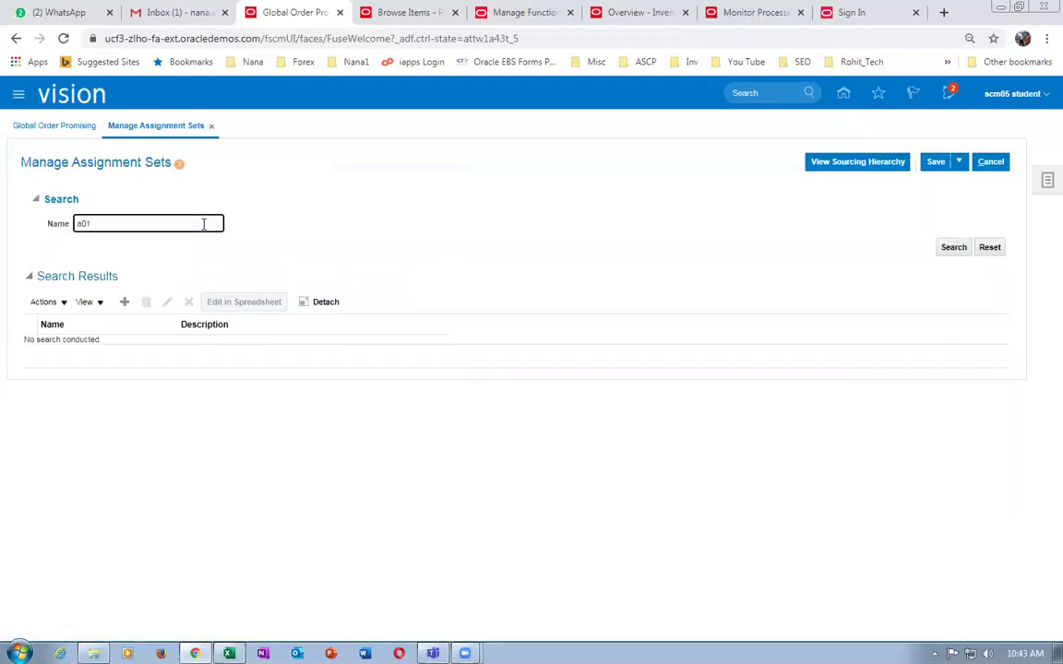
{"action": "key", "text": "Return"}
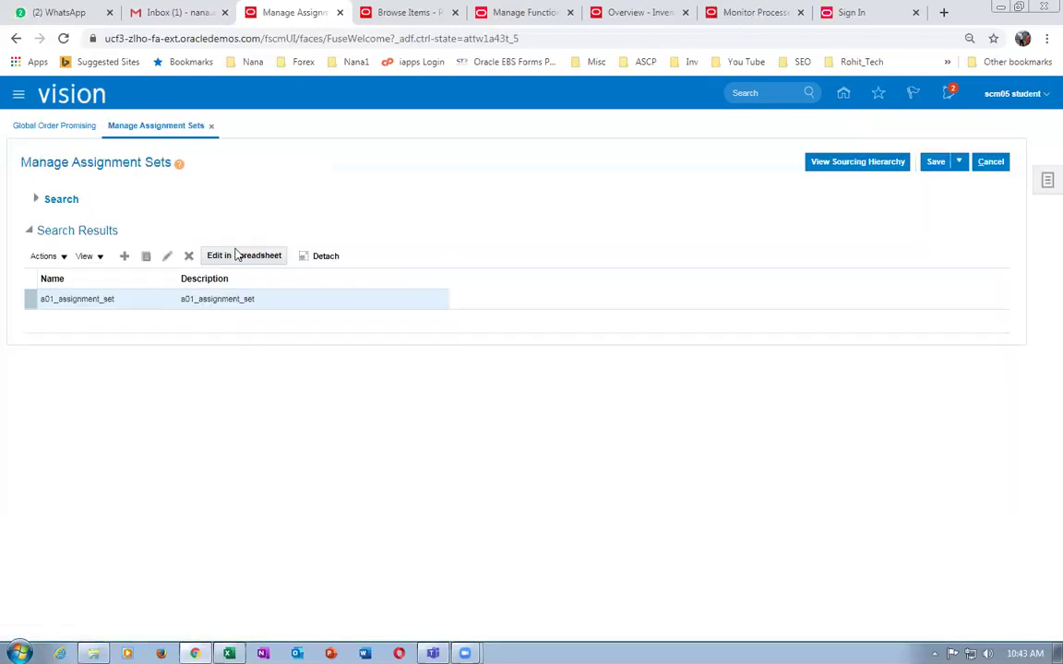
{"action": "left_click", "coordinate": [166, 257]}
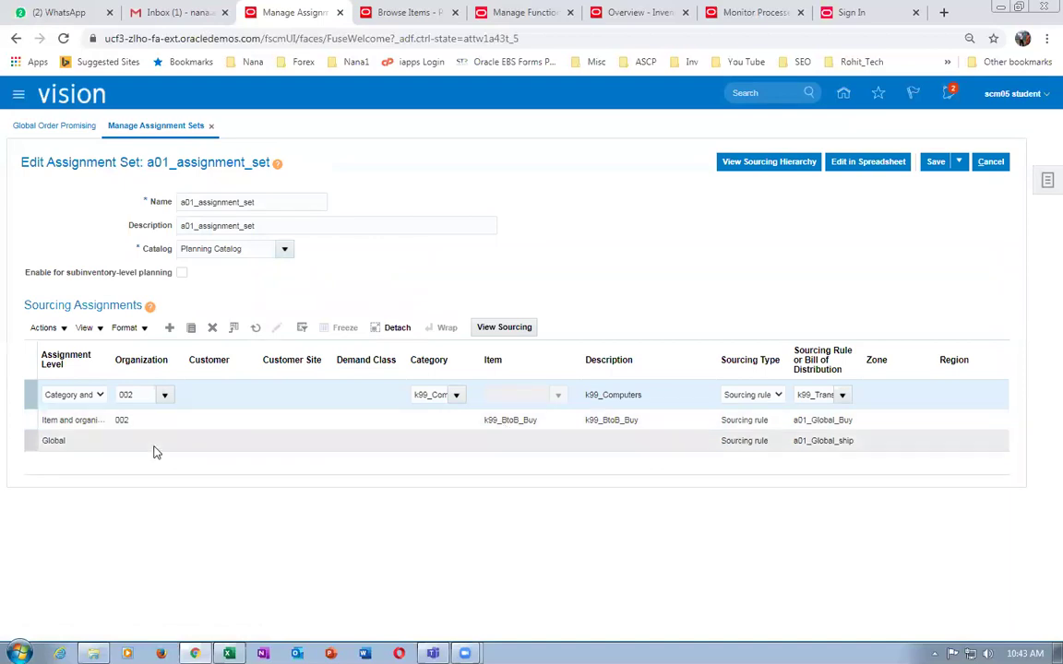
Step: Review the k99_BtoB_Buy sourcing assignment in organization 002, including the available assignment levels and its sourcing rule
{"action": "left_click", "coordinate": [73, 428]}
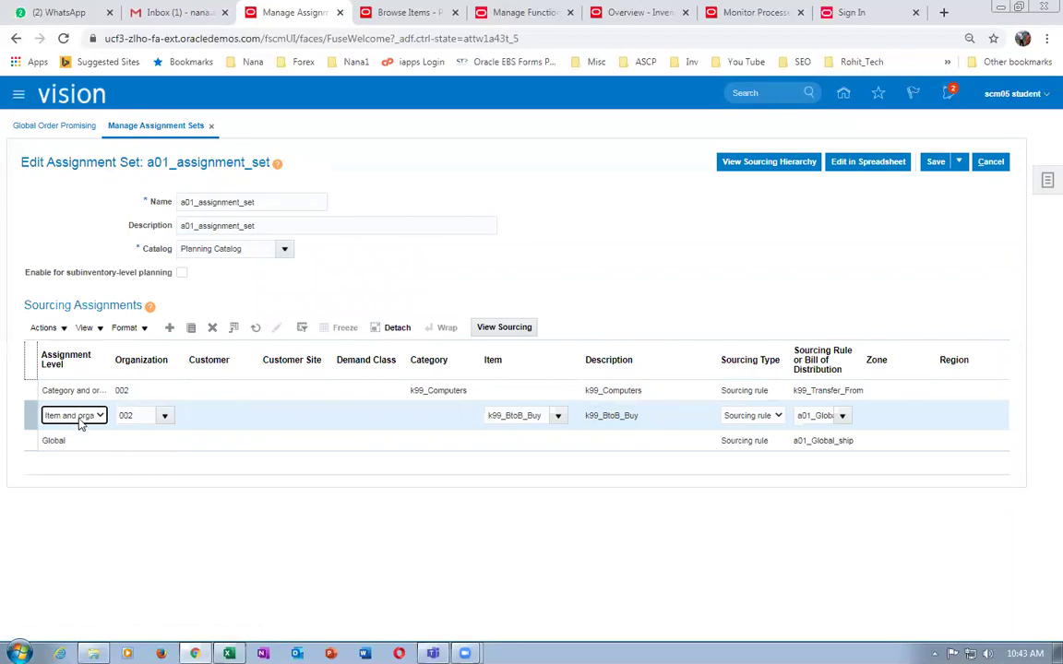
{"action": "left_click", "coordinate": [81, 420]}
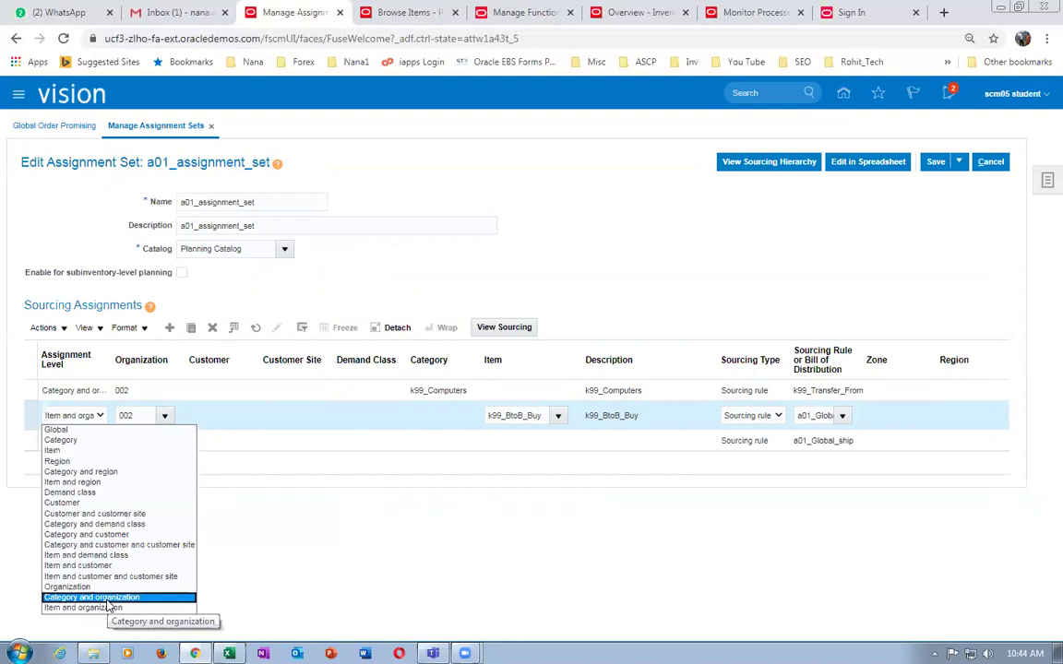
{"action": "left_click", "coordinate": [313, 560]}
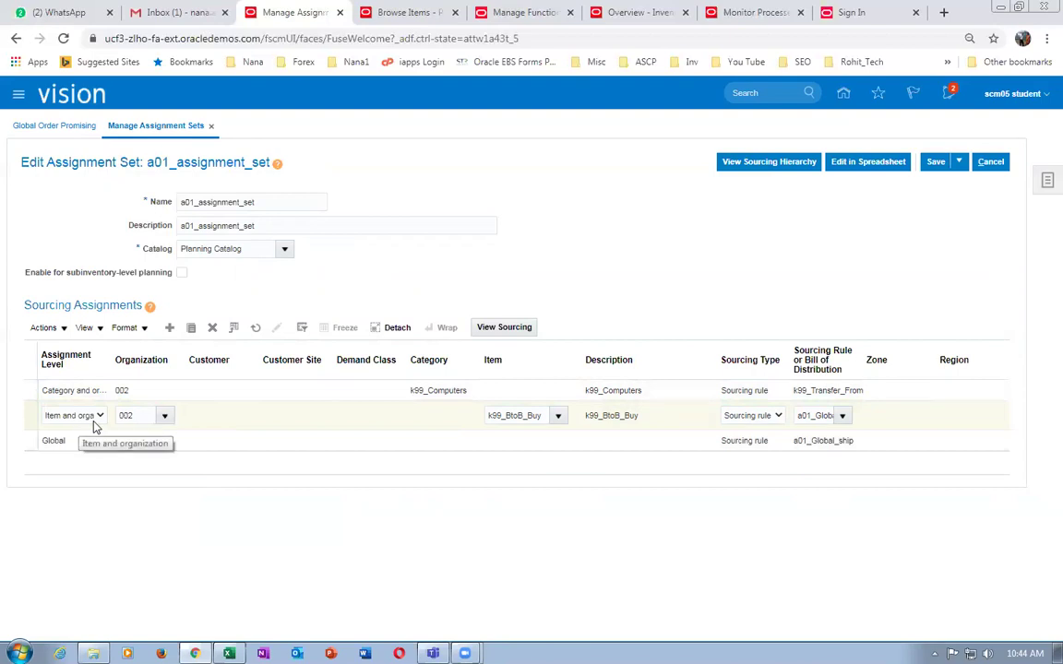
{"action": "left_click", "coordinate": [813, 415]}
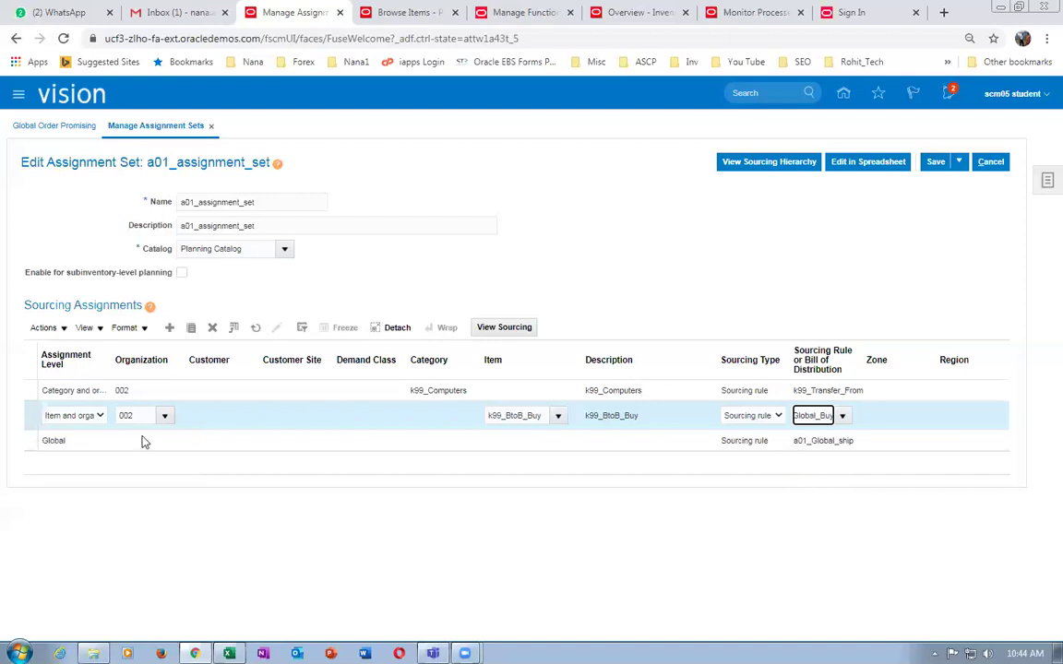
Step: Examine the category and organization assignment for k99_Computers, checking its assignment level, category and sourcing rule
{"action": "left_click", "coordinate": [192, 389]}
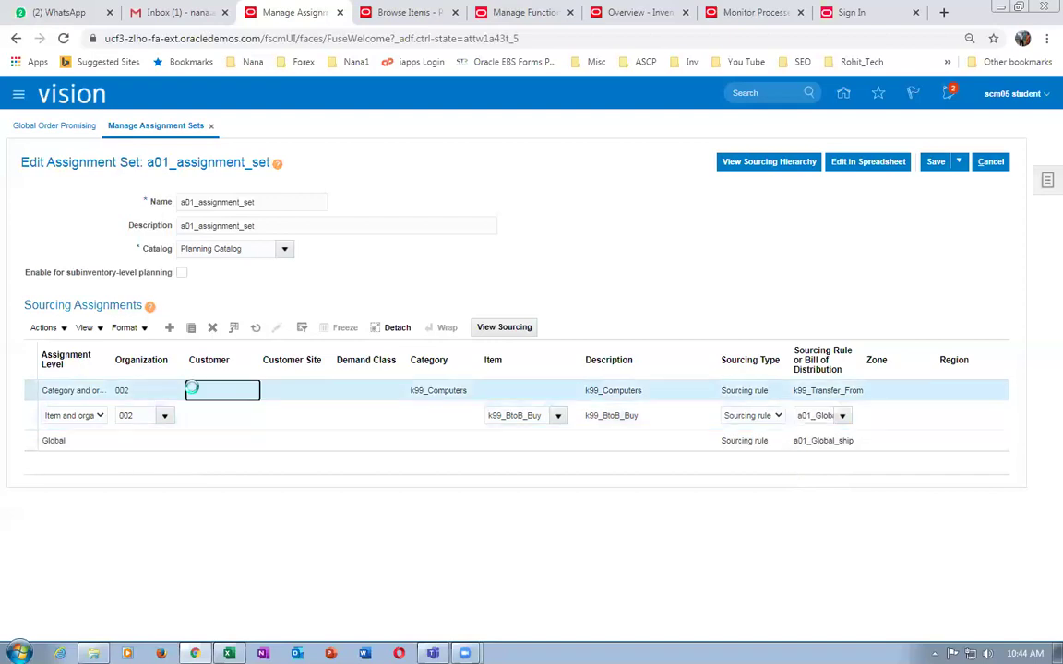
{"action": "left_click", "coordinate": [73, 396]}
{"action": "left_click", "coordinate": [73, 396]}
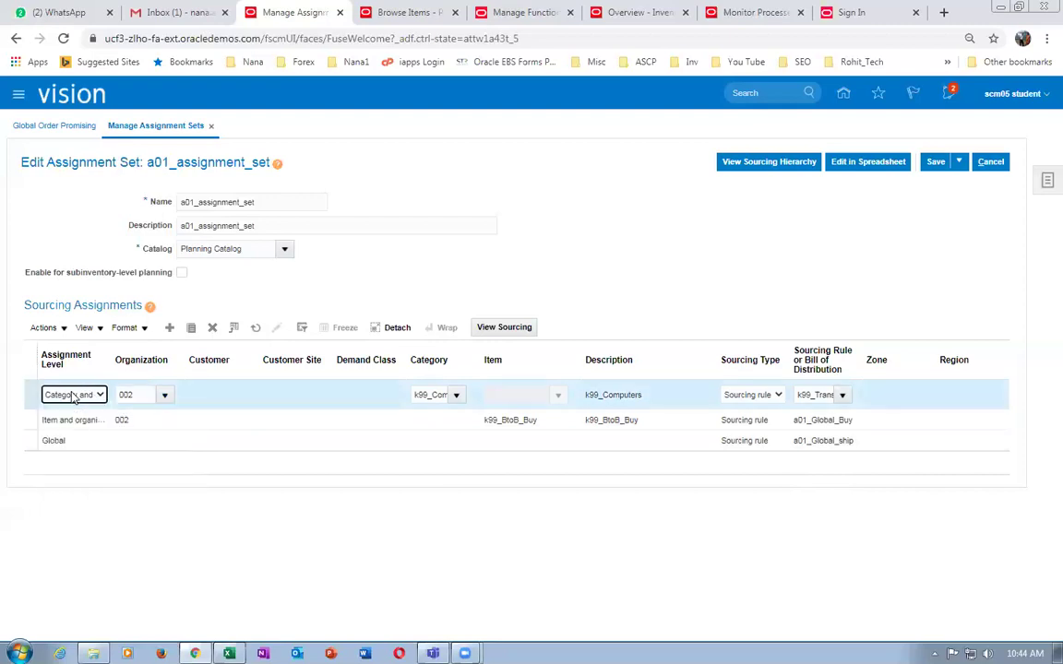
{"action": "left_click", "coordinate": [434, 396]}
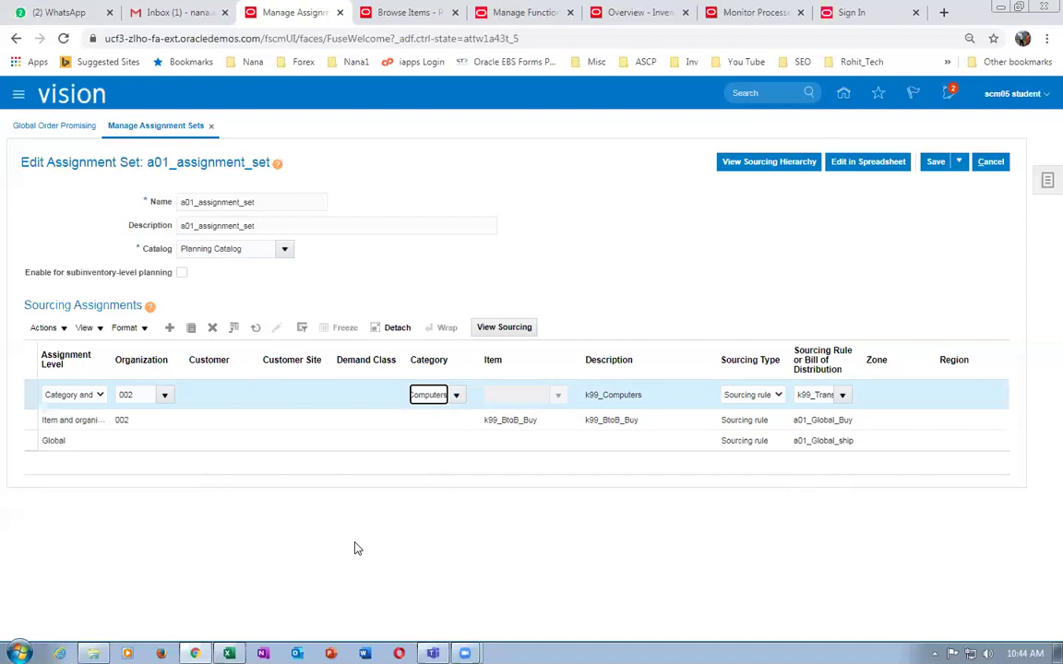
{"action": "left_click", "coordinate": [417, 397]}
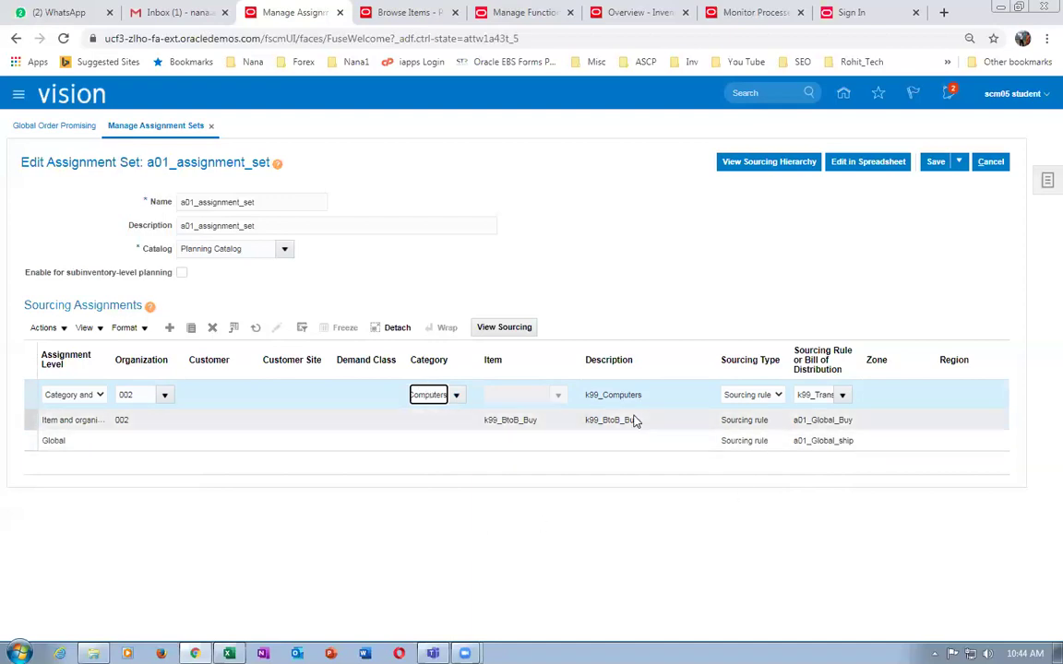
{"action": "left_click", "coordinate": [799, 395]}
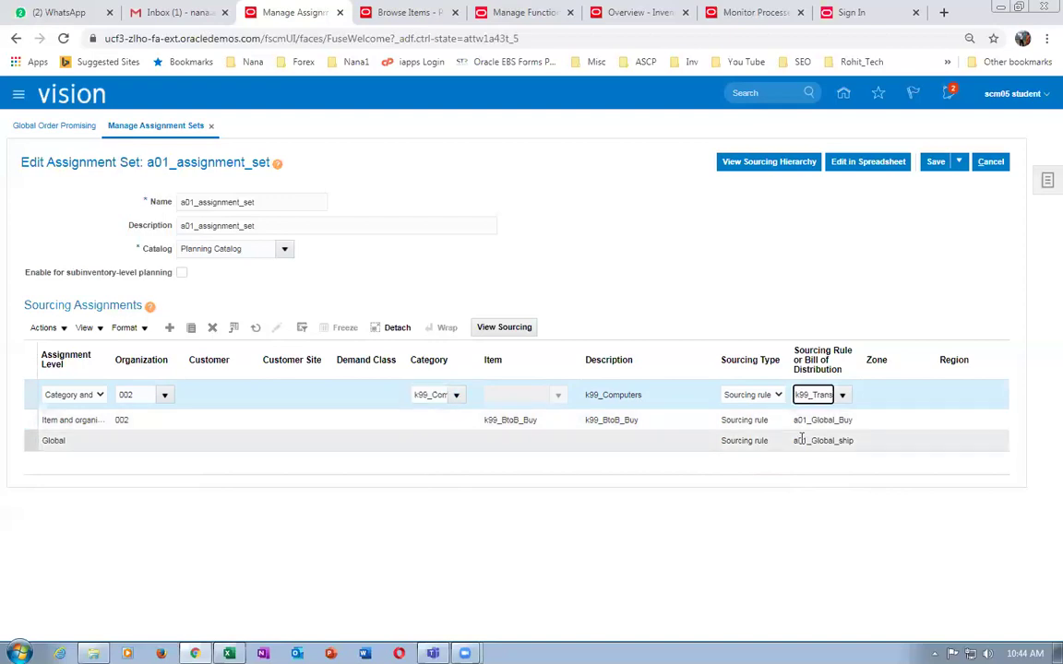
{"action": "key", "text": "End"}
Step: Inspect the Global assignment and its sourcing rule, and close the assignment set without saving
{"action": "left_click", "coordinate": [74, 443]}
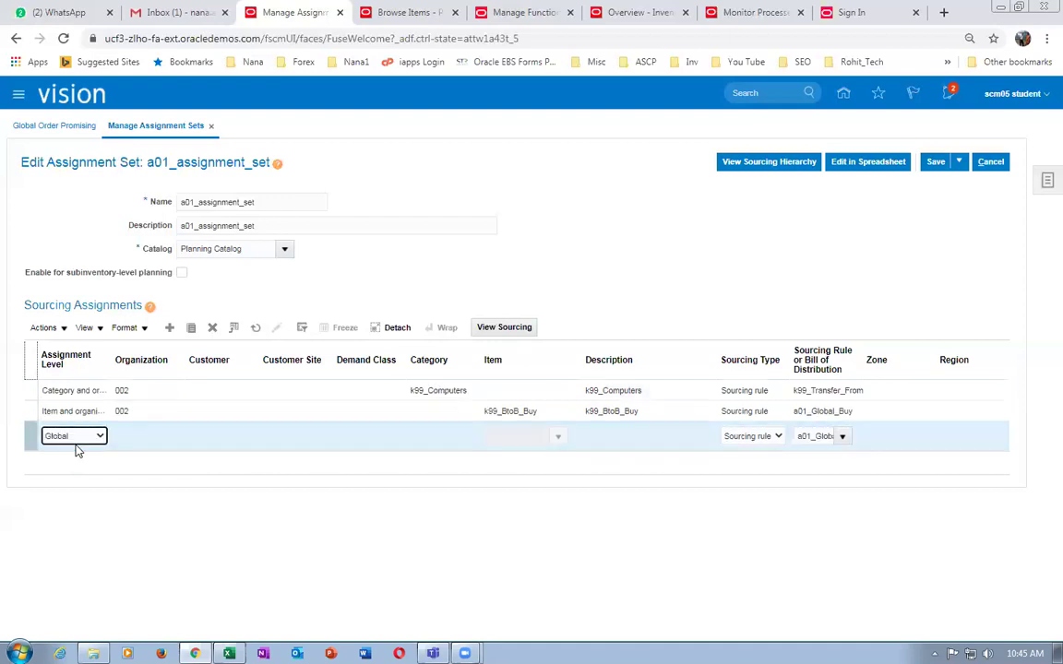
{"action": "left_click", "coordinate": [190, 448]}
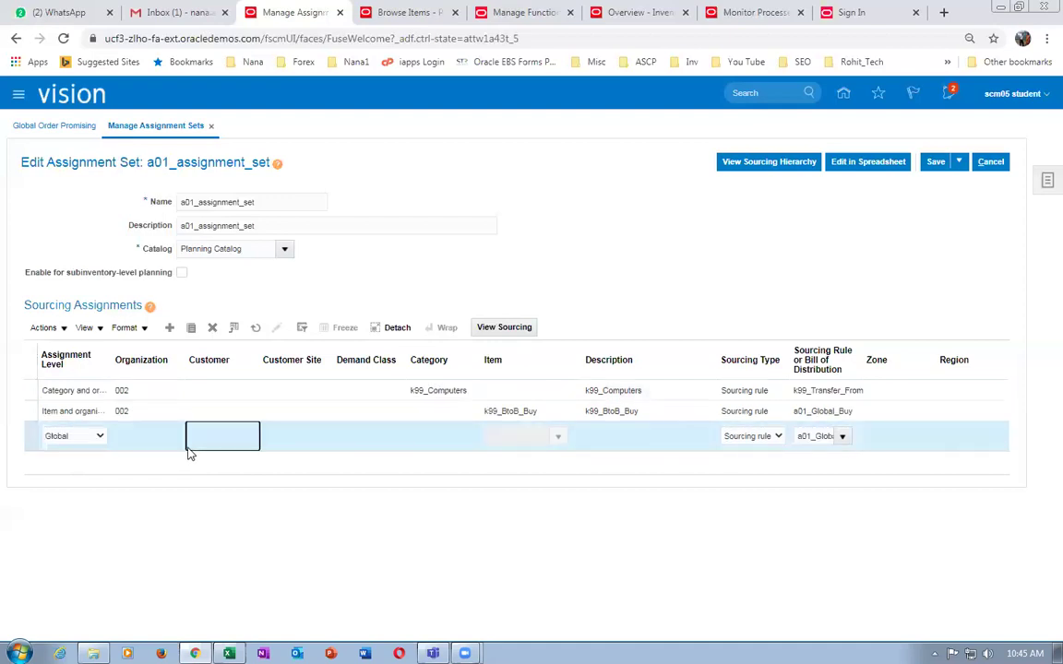
{"action": "left_click", "coordinate": [817, 440]}
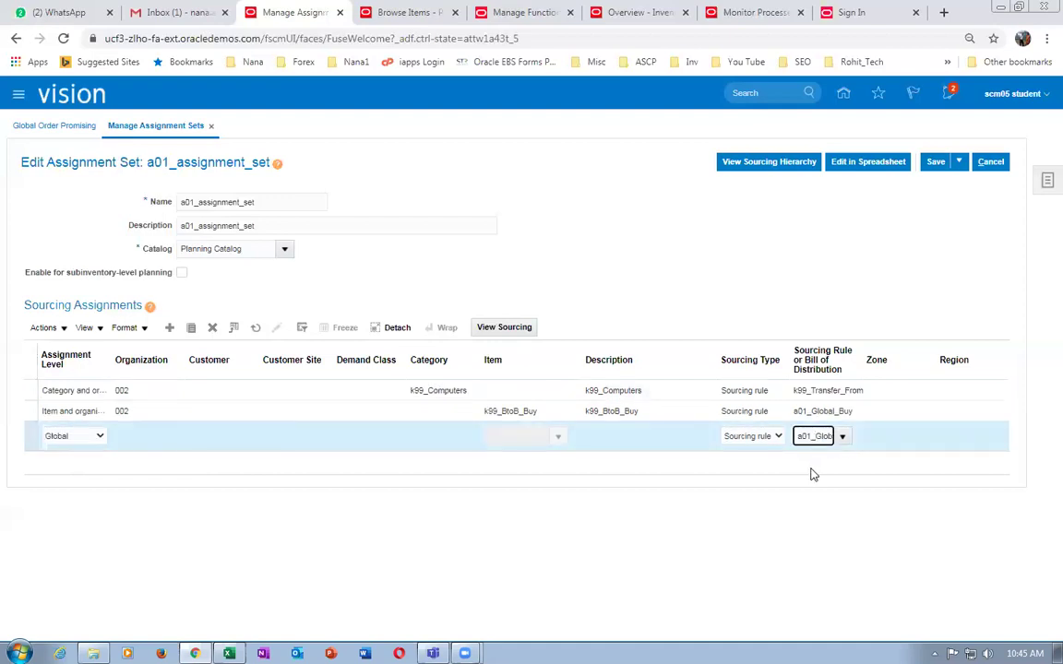
{"action": "type", "text": "al_ship"}
{"action": "left_click", "coordinate": [990, 162]}
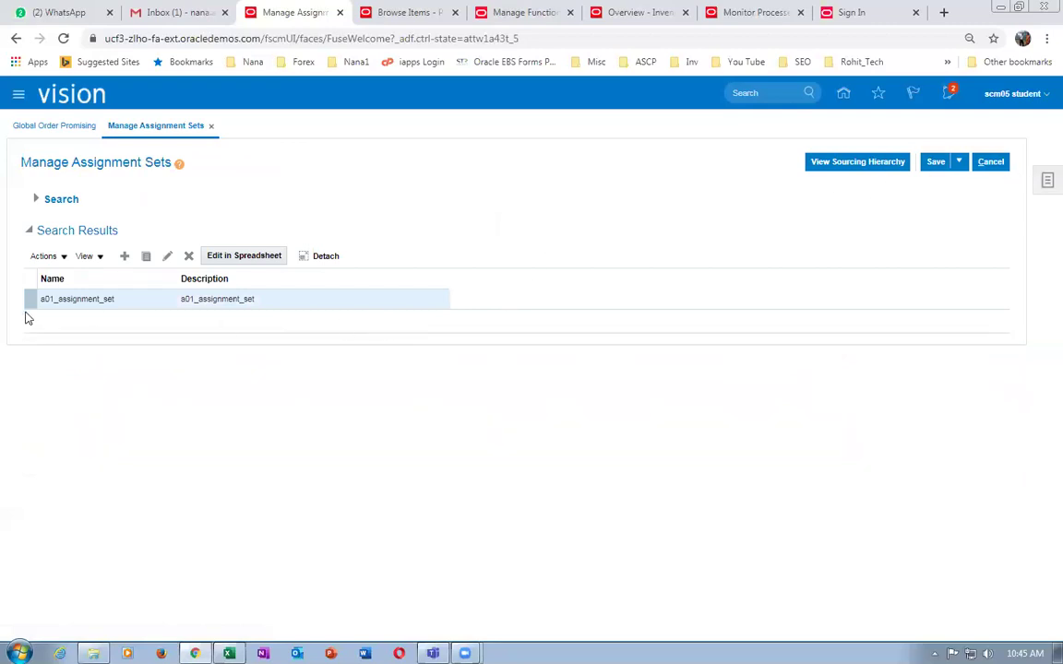
Step: Reopen a01_assignment_set to recheck its assignment levels and the Global row's organization, and close it without saving
{"action": "left_click", "coordinate": [100, 299]}
{"action": "left_click", "coordinate": [167, 255]}
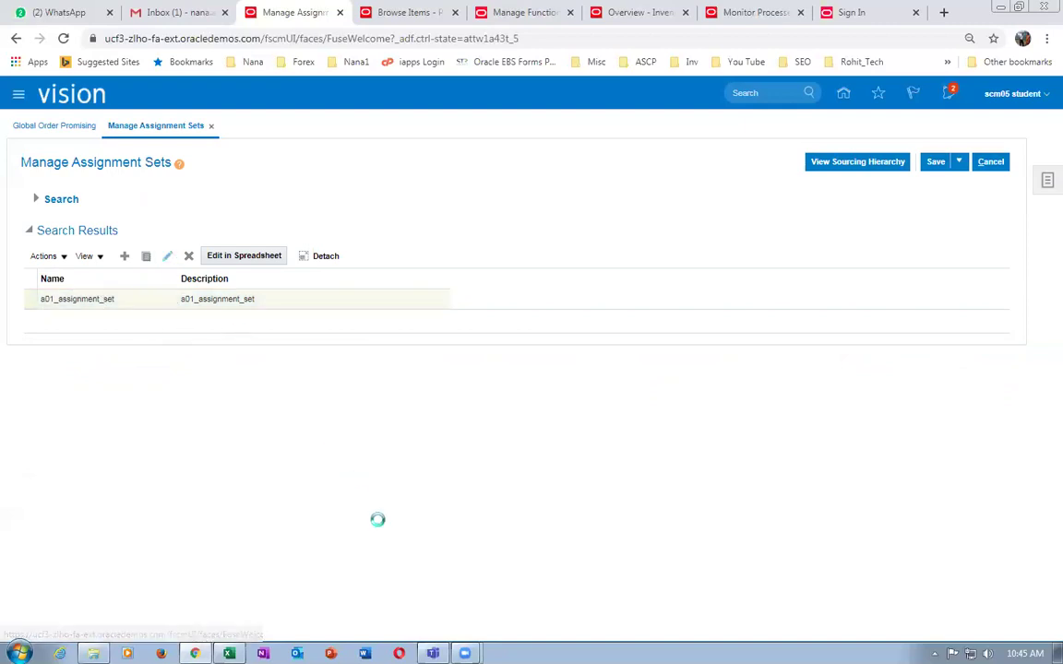
{"action": "left_click", "coordinate": [143, 442]}
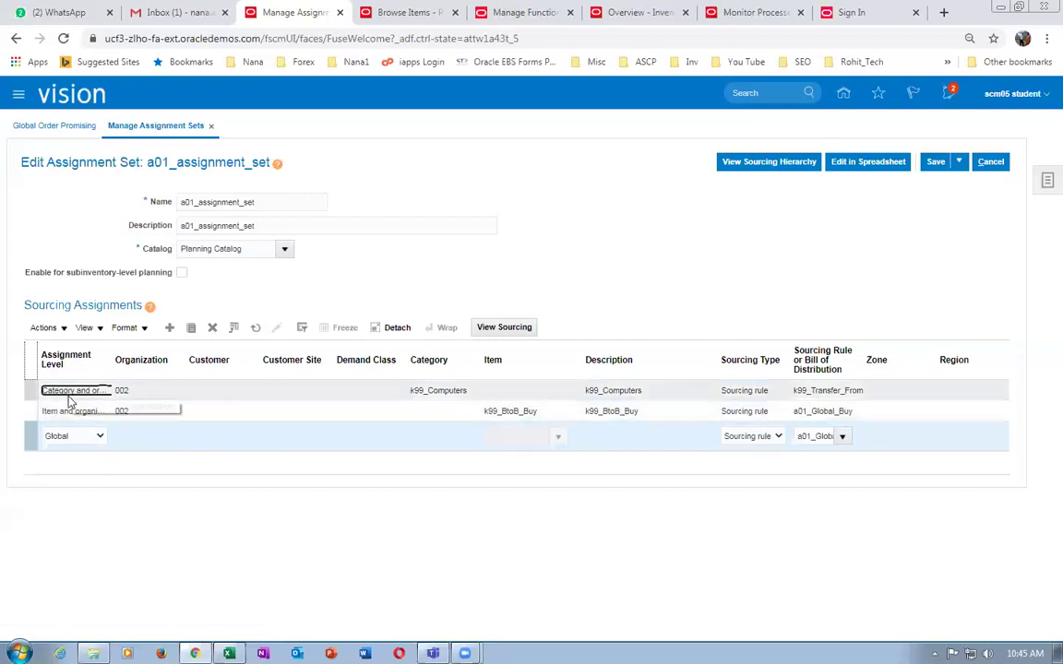
{"action": "left_click", "coordinate": [139, 435]}
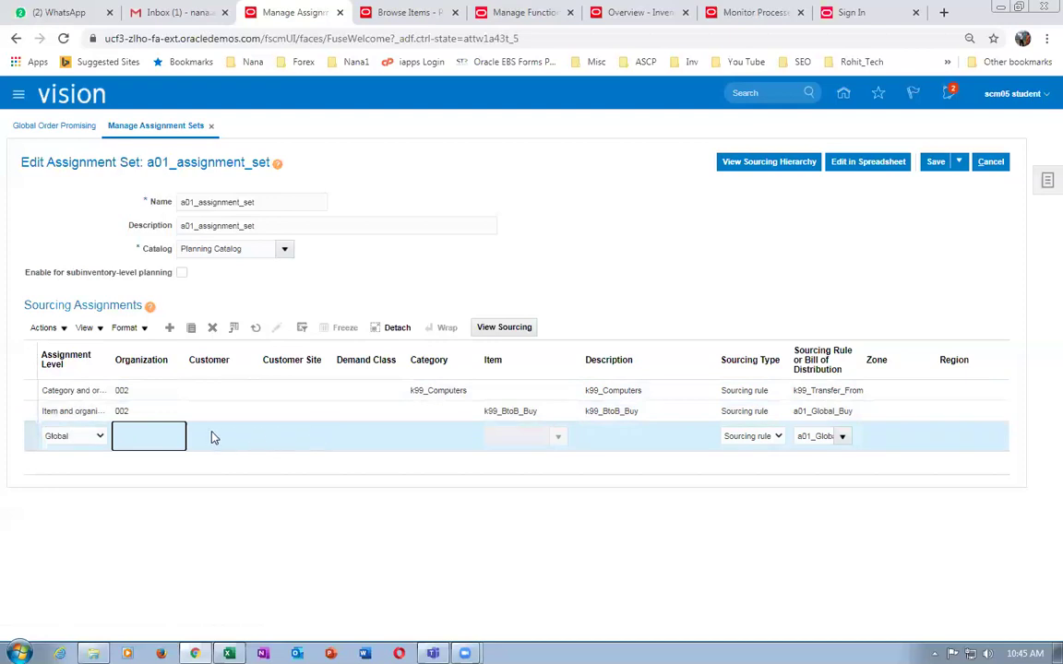
{"action": "left_click", "coordinate": [991, 163]}
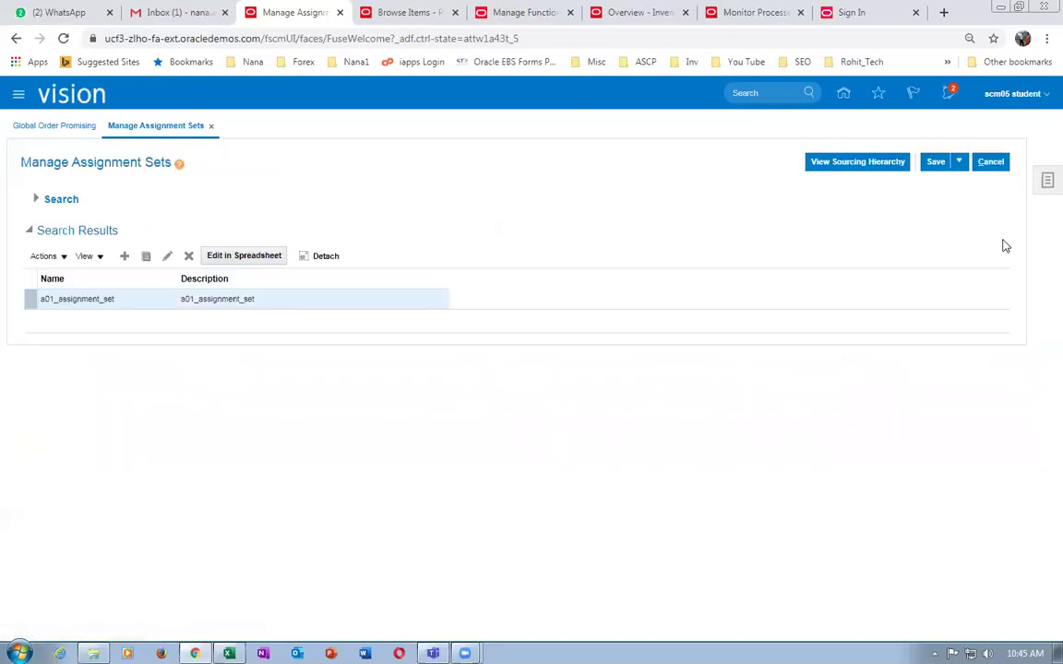
Step: Open Manage ATP Rules from the order promising tasks and search for rule names starting with a01
{"action": "left_click", "coordinate": [1046, 180]}
{"action": "left_click", "coordinate": [941, 137]}
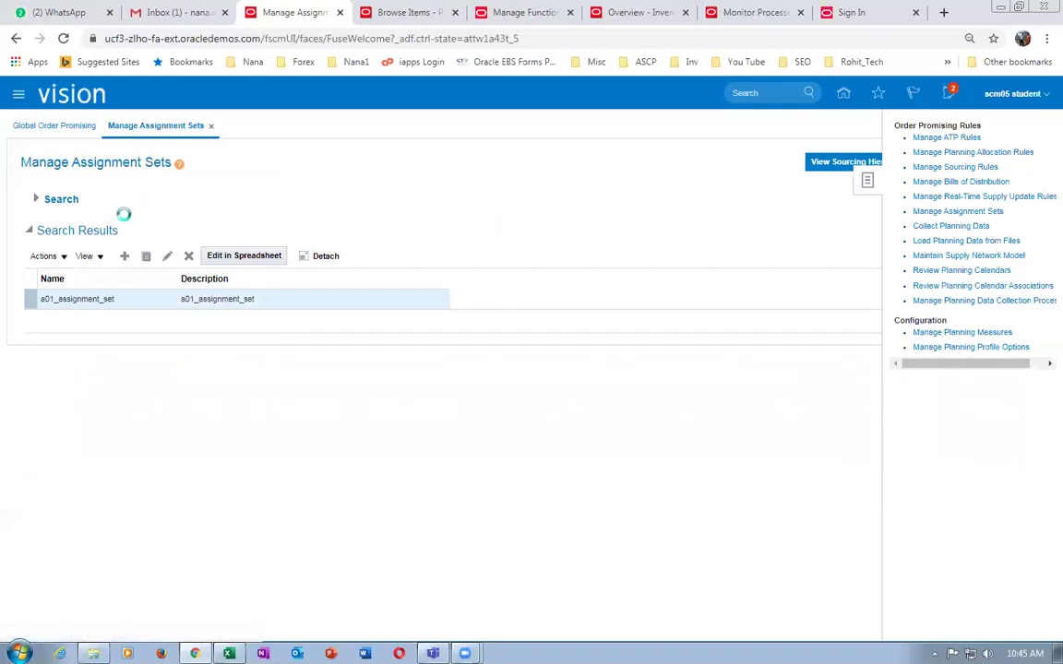
{"action": "left_click", "coordinate": [180, 224]}
{"action": "type", "text": "a01"}
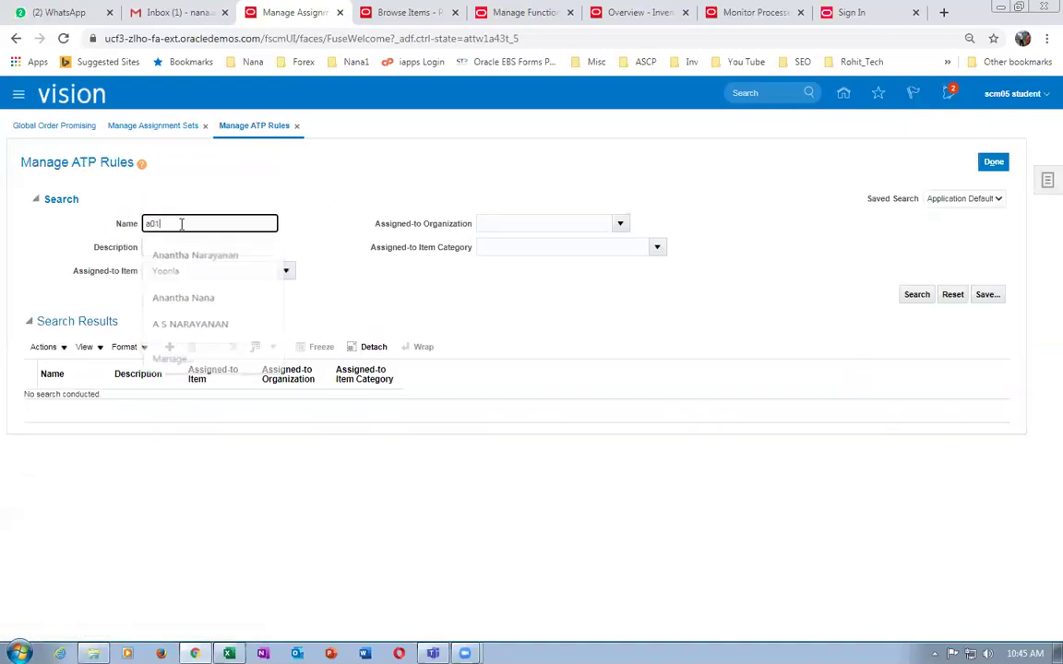
{"action": "left_click", "coordinate": [916, 295]}
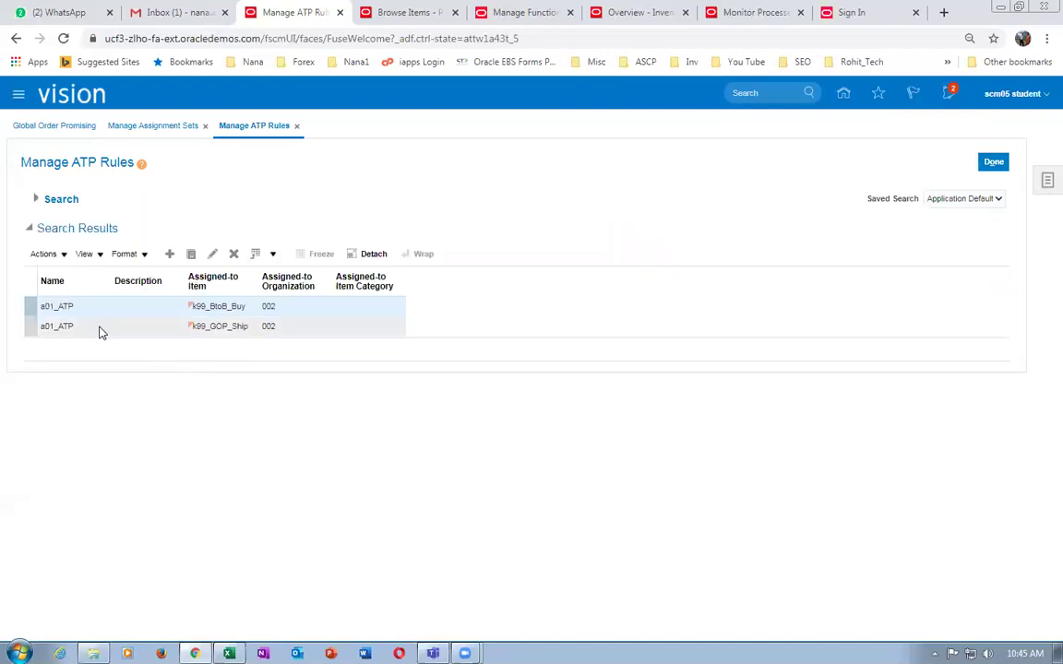
Step: Open the a01_ATP rule listed for k99_GOP_Ship, review its assignment basis options and rule criteria, and close it without saving
{"action": "left_click", "coordinate": [231, 325]}
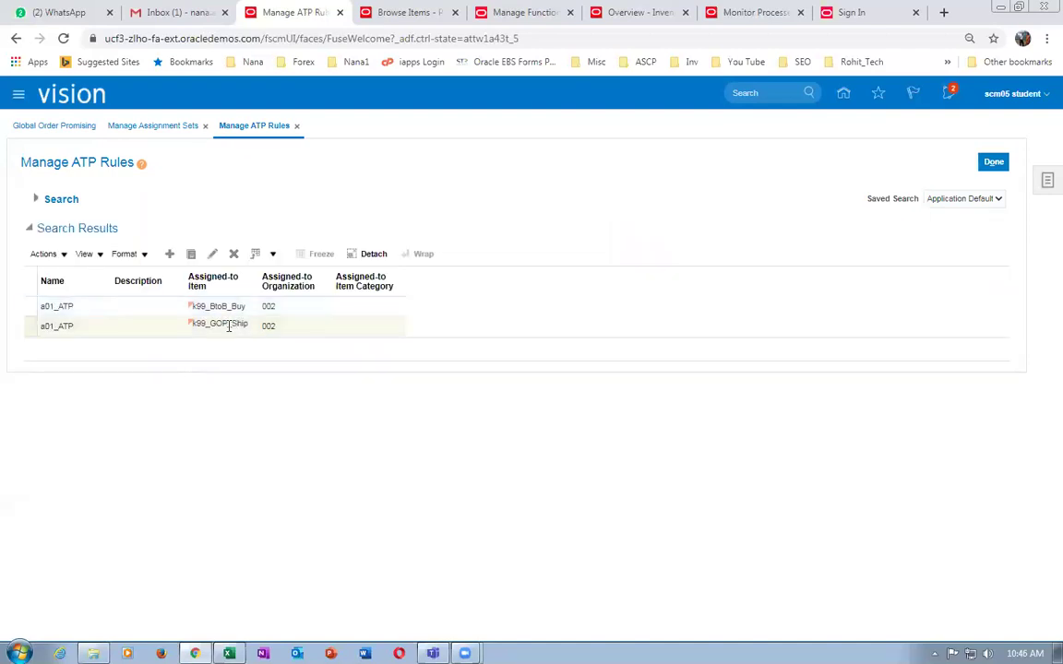
{"action": "left_click", "coordinate": [213, 255]}
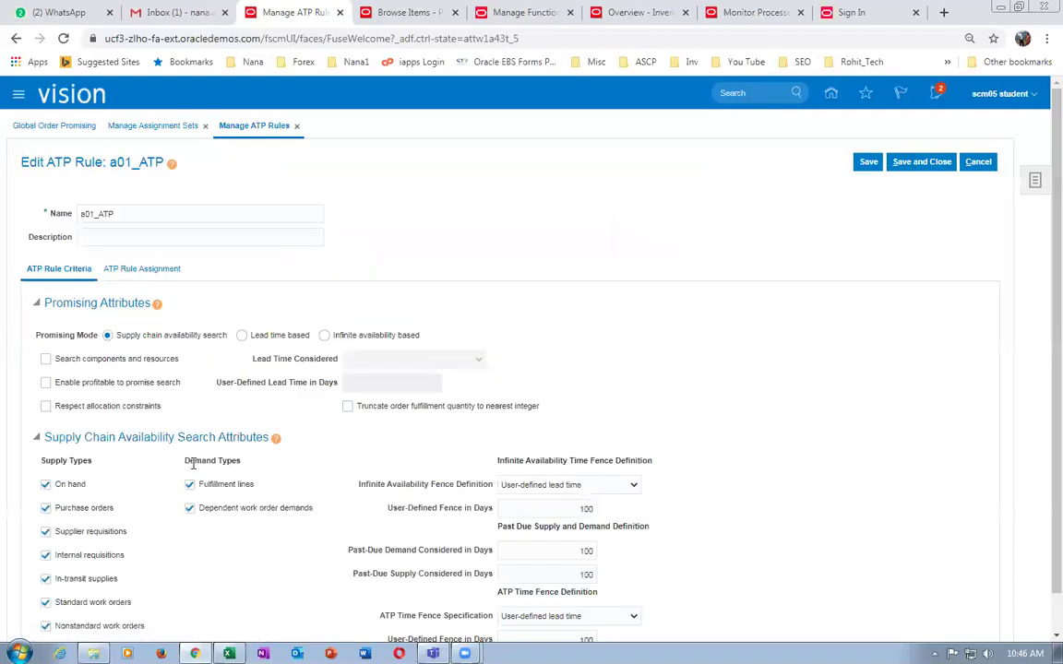
{"action": "left_click", "coordinate": [135, 269]}
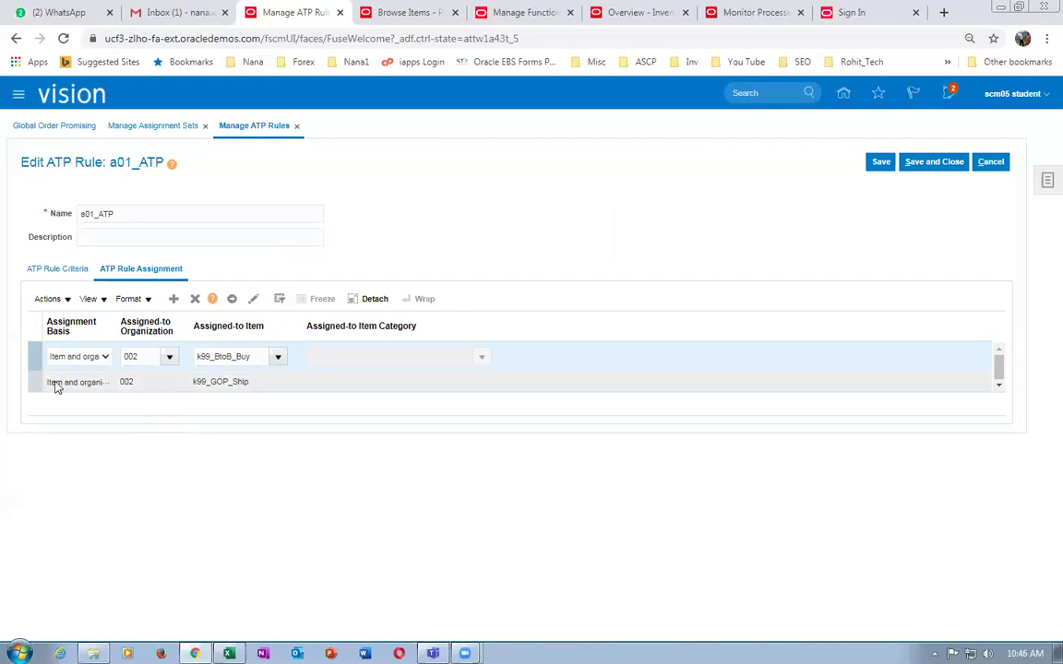
{"action": "left_click", "coordinate": [72, 359]}
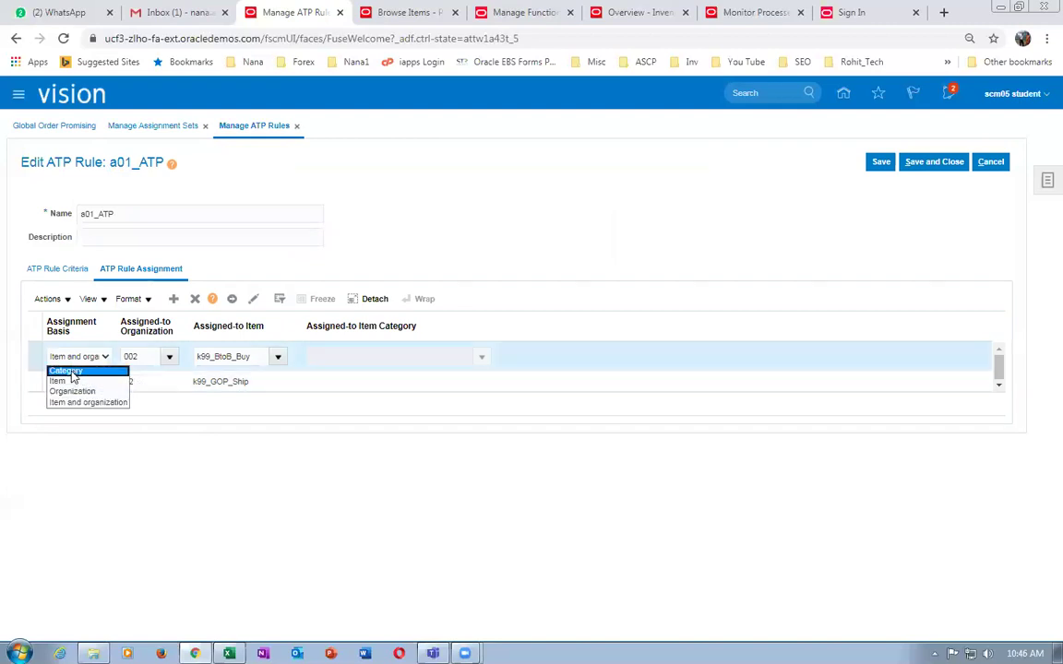
{"action": "left_click", "coordinate": [90, 419]}
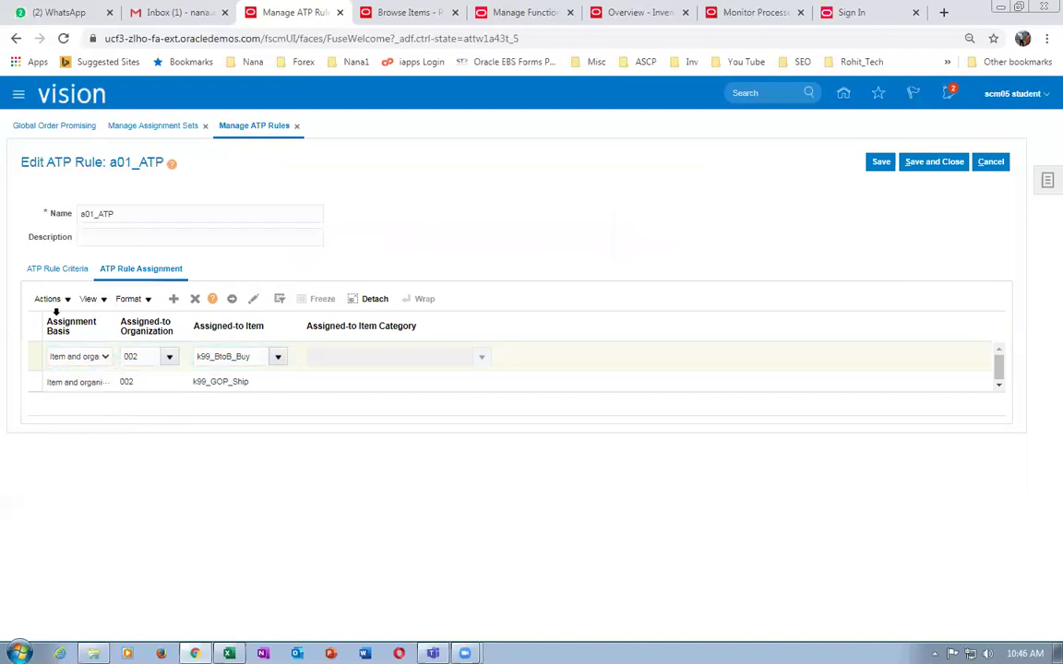
{"action": "left_click", "coordinate": [48, 273]}
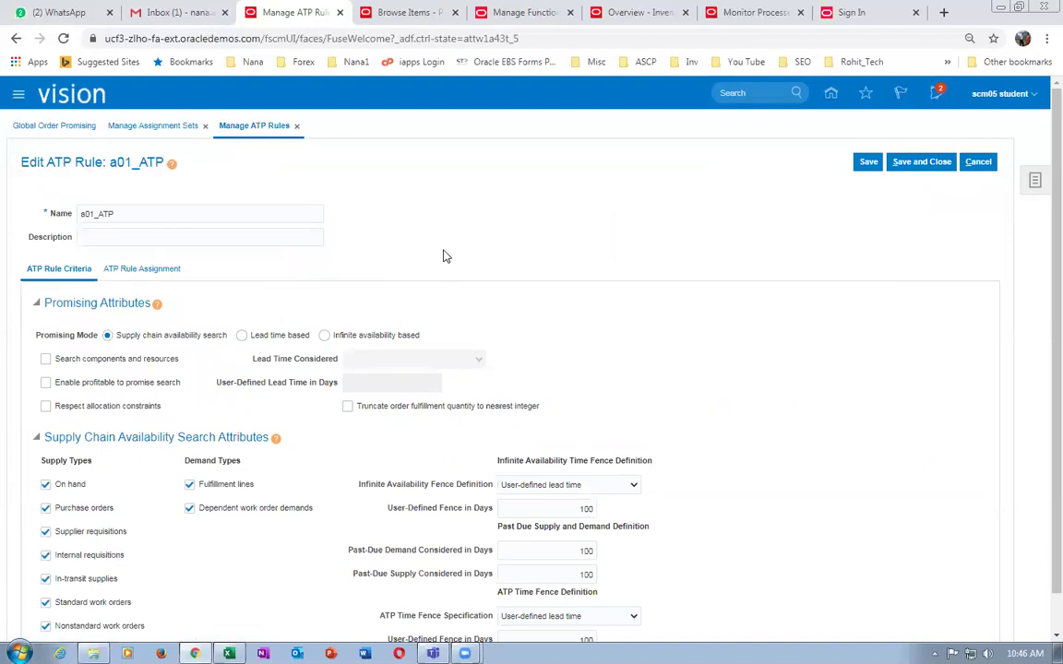
{"action": "left_click", "coordinate": [973, 167]}
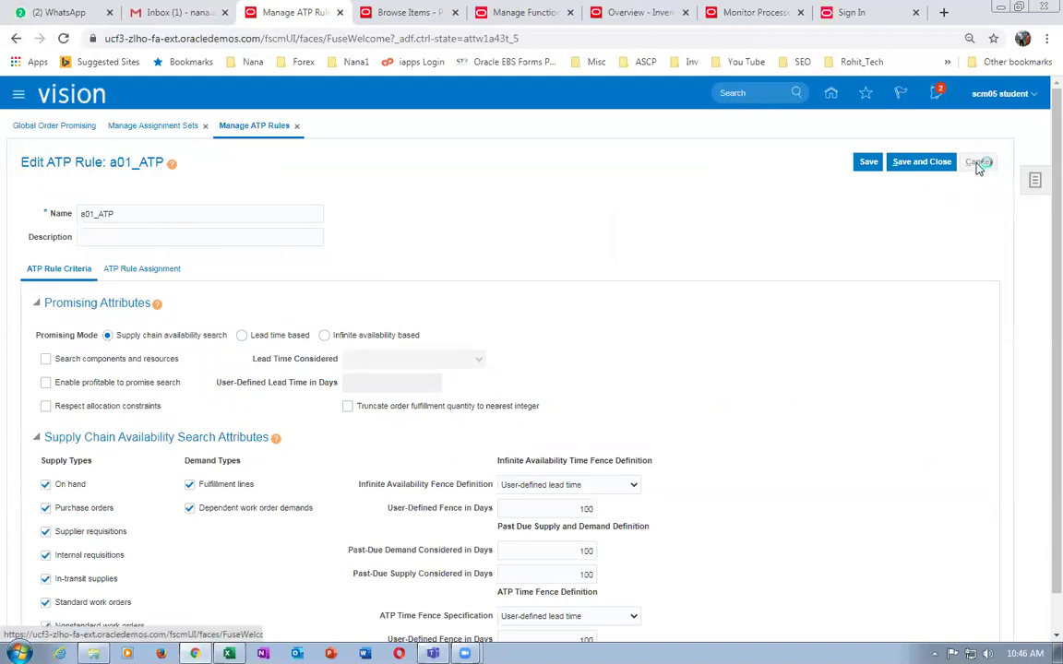
Step: Close the ATP rules and assignment sets pages without saving, and go to Inventory Management under Supply Chain Execution
{"action": "left_click", "coordinate": [992, 163]}
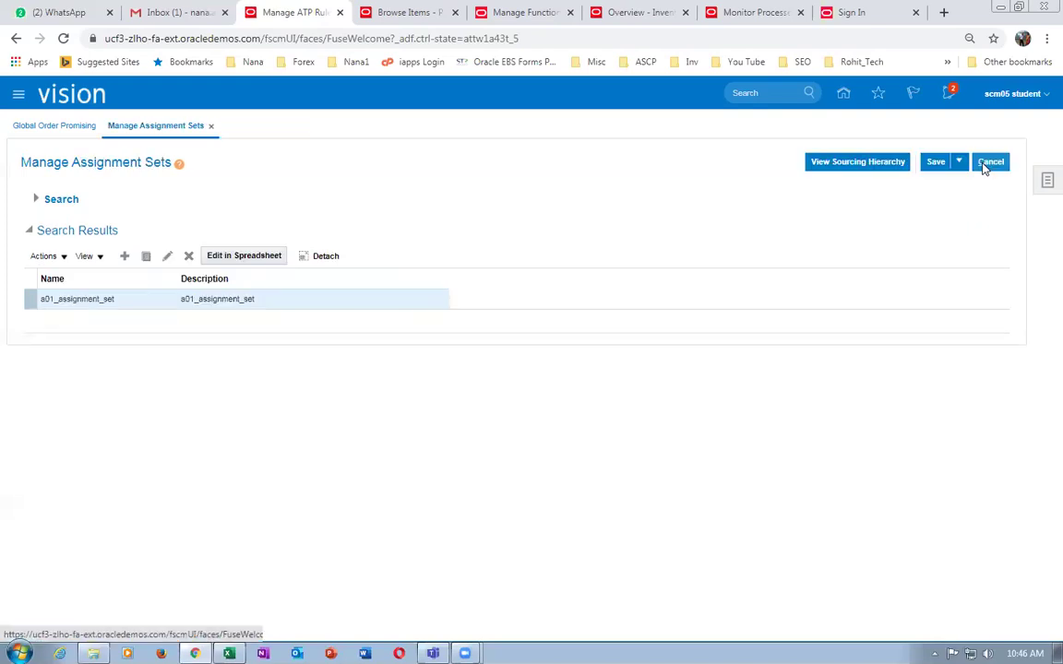
{"action": "left_click", "coordinate": [987, 163]}
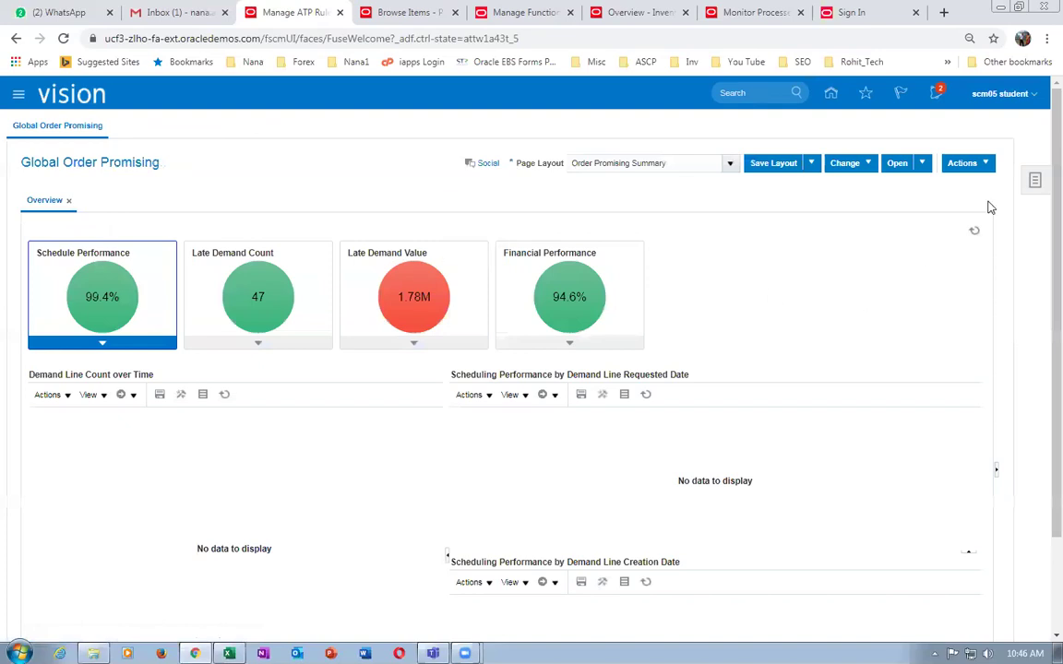
{"action": "left_click", "coordinate": [833, 95]}
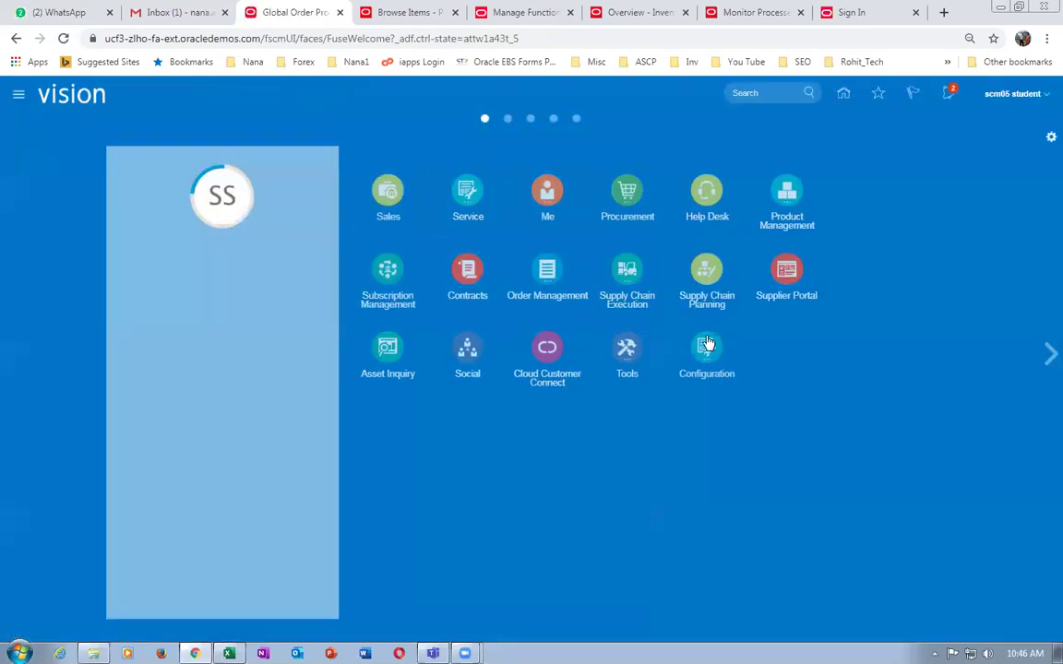
{"action": "left_click", "coordinate": [701, 298]}
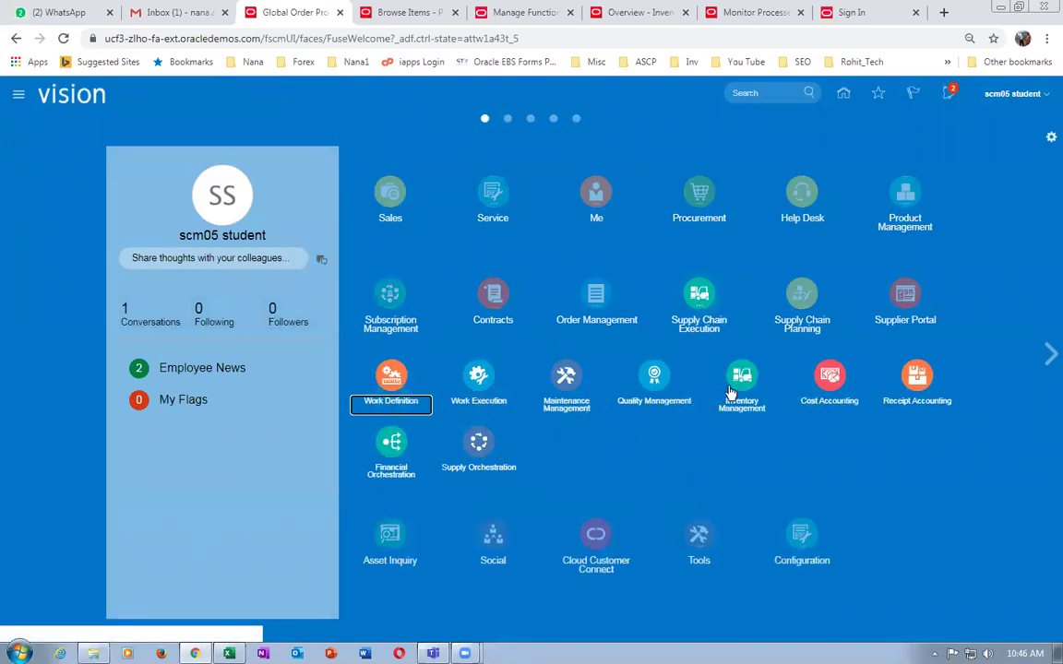
{"action": "left_click", "coordinate": [742, 379]}
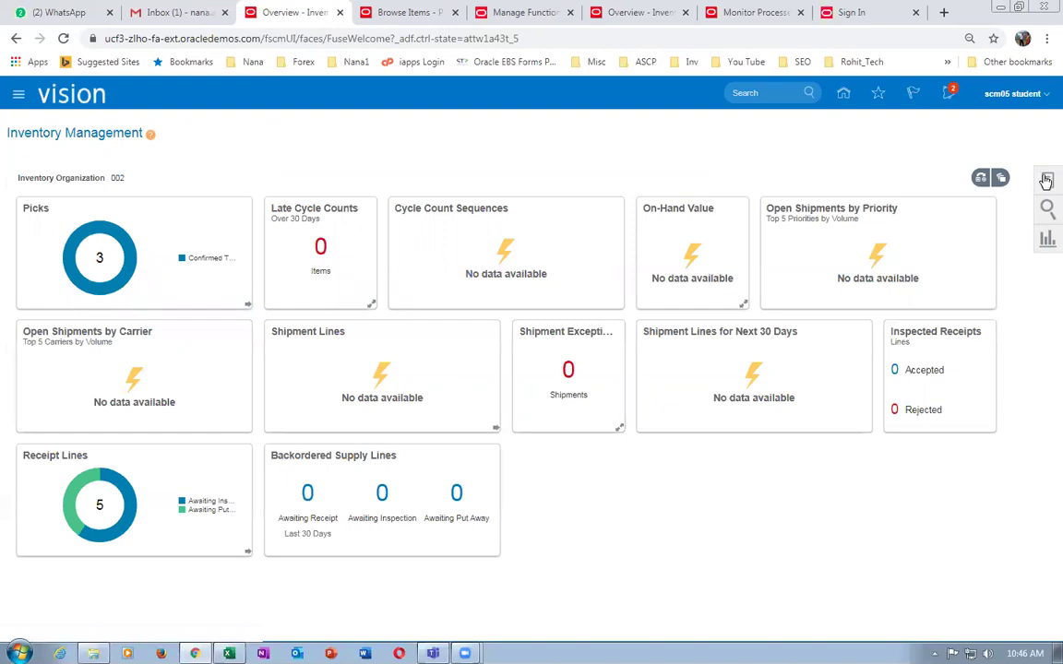
Step: Show the Inventory tasks for organization 002 and open Manage Item Quantities
{"action": "left_click", "coordinate": [1045, 180]}
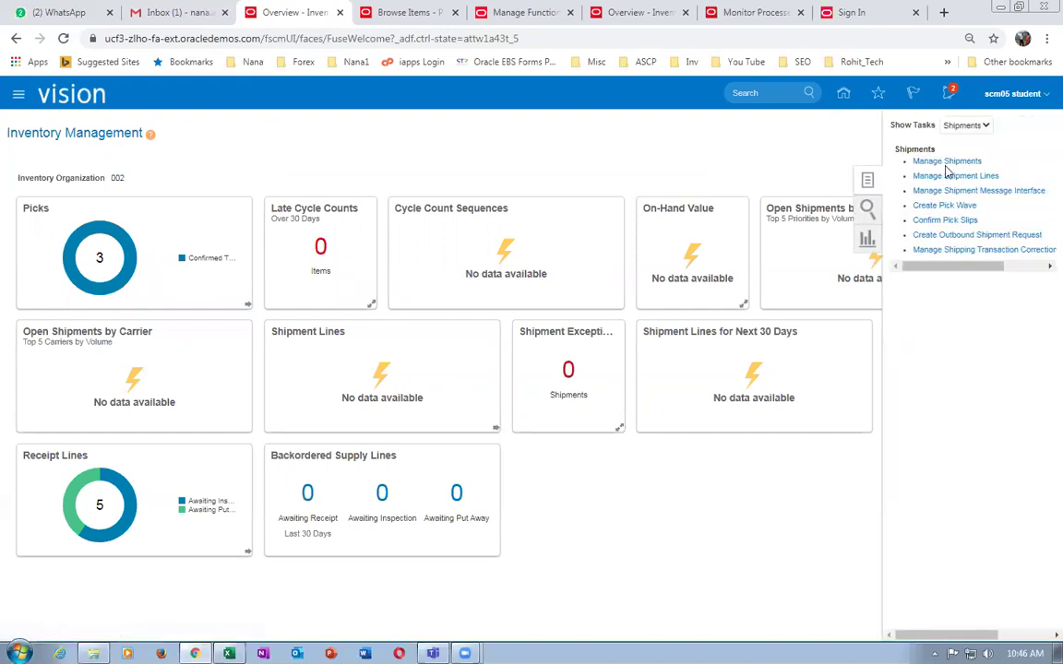
{"action": "left_click", "coordinate": [965, 125]}
{"action": "left_click", "coordinate": [959, 138]}
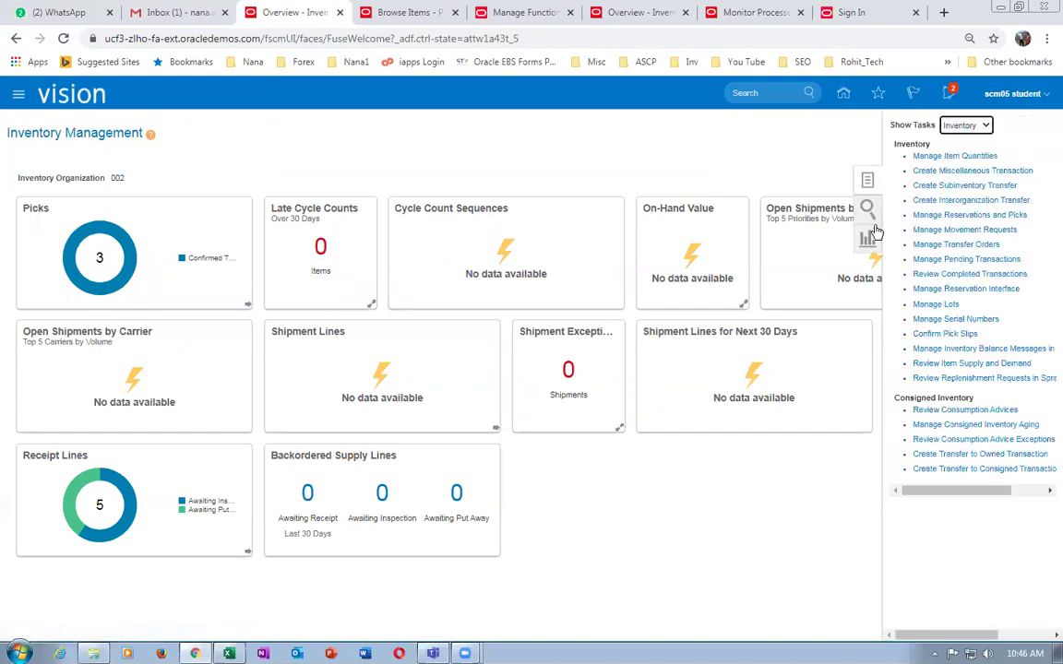
{"action": "left_click", "coordinate": [941, 156]}
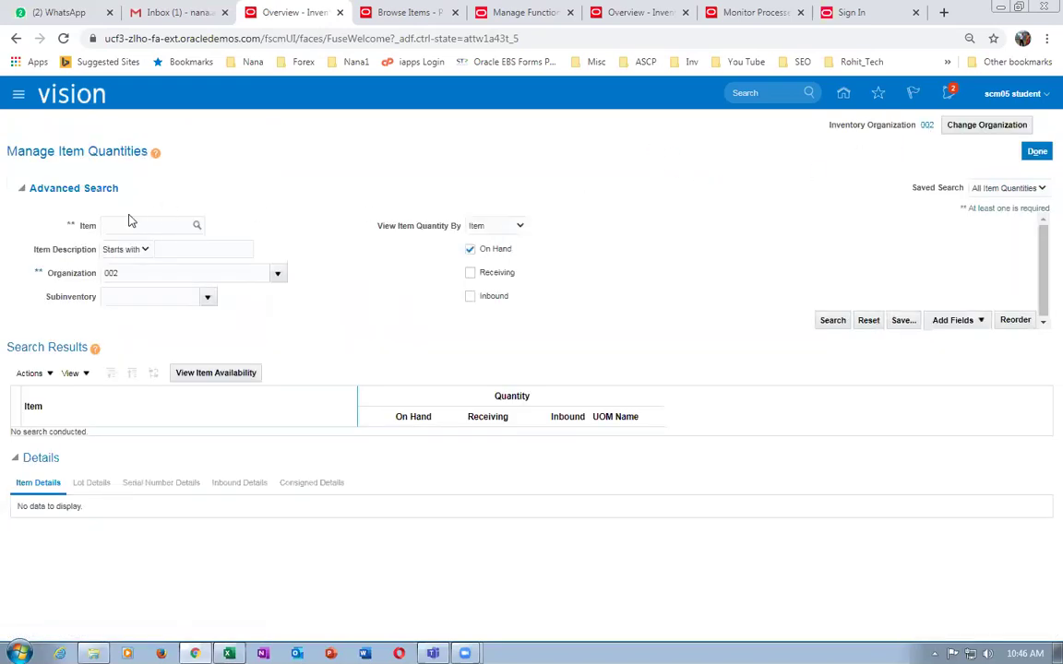
Step: Search for the on-hand quantity of item k99_GOP_Ship in organization 002, and close the item quantities page
{"action": "left_click", "coordinate": [143, 228]}
{"action": "type", "text": "k99_G"}
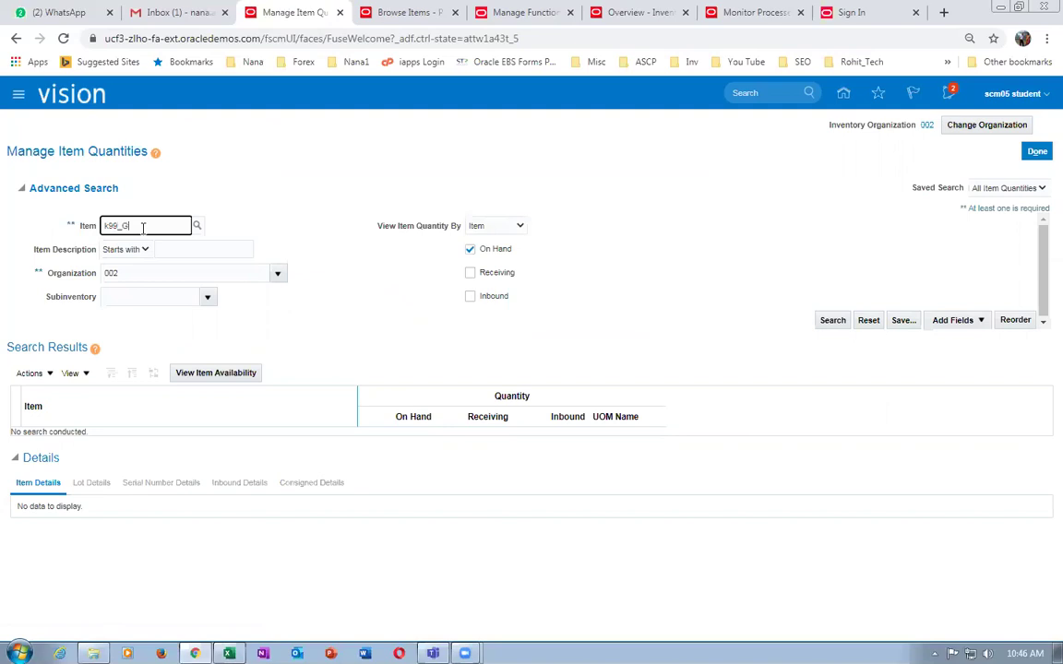
{"action": "key", "text": "Tab"}
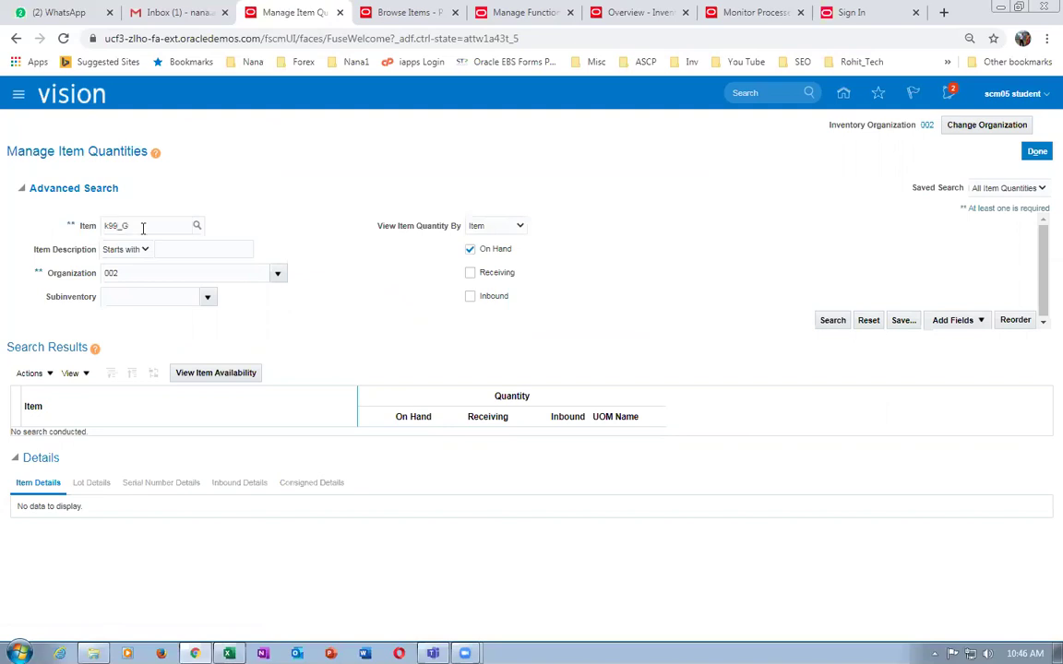
{"action": "left_click", "coordinate": [830, 323]}
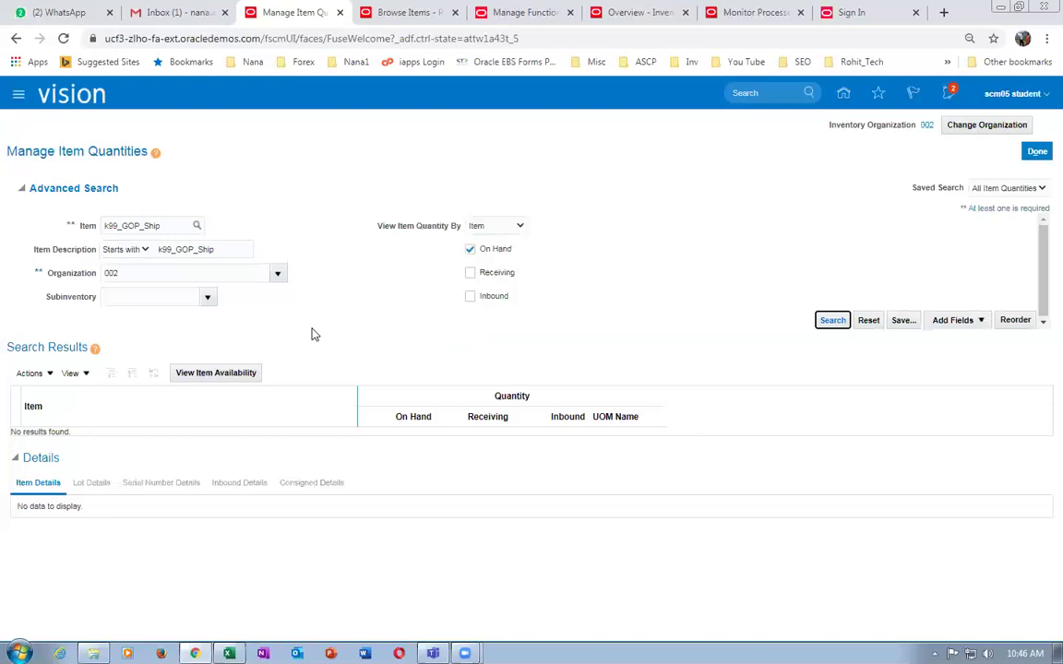
{"action": "left_click", "coordinate": [833, 320]}
{"action": "left_click", "coordinate": [834, 322]}
{"action": "left_click", "coordinate": [1034, 156]}
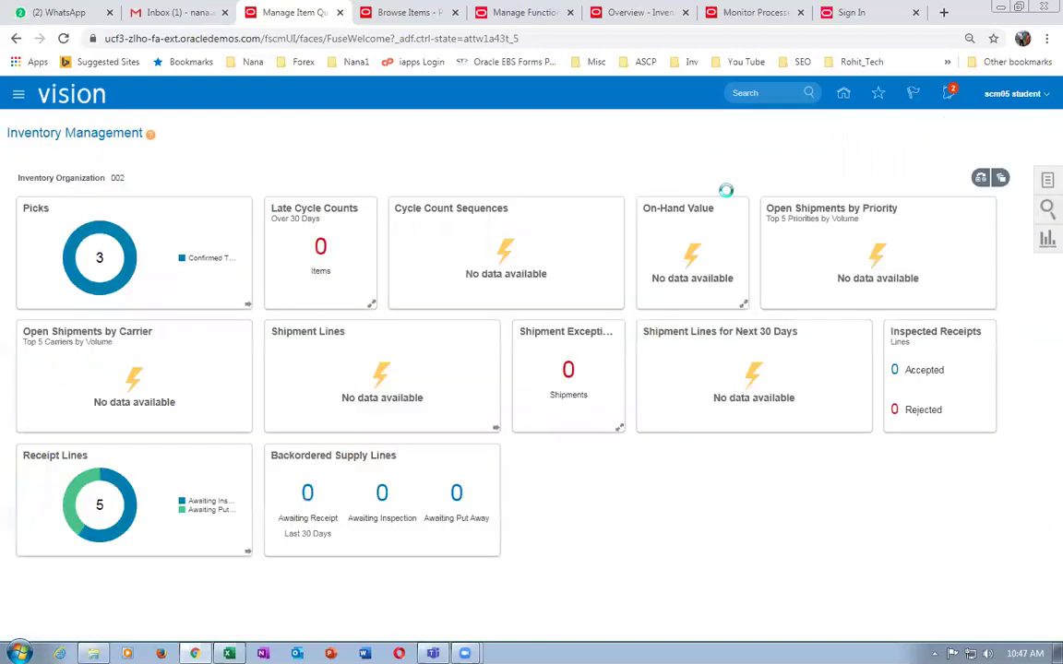
Step: Create a miscellaneous transaction in organization 002 with the type Miscellaneous Receipt
{"action": "left_click", "coordinate": [1044, 183]}
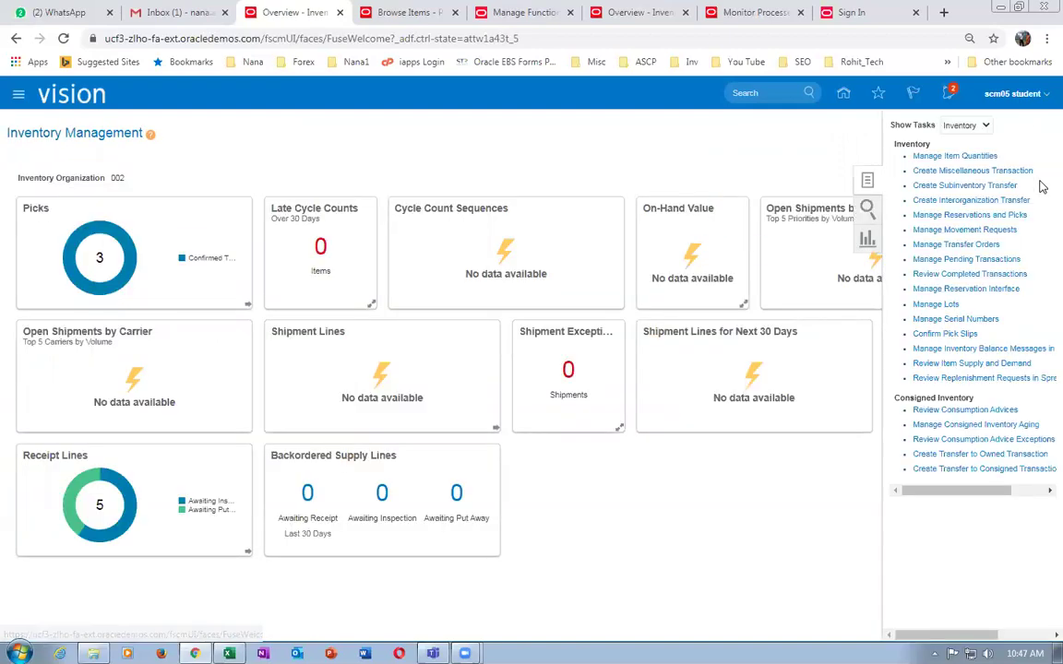
{"action": "left_click", "coordinate": [937, 173]}
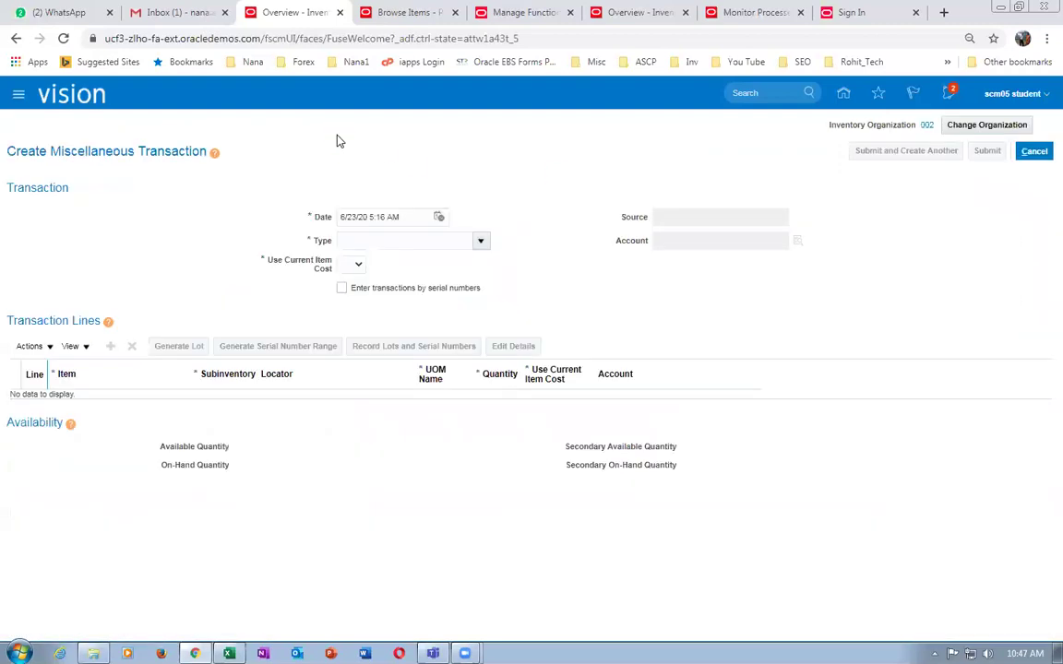
{"action": "left_click", "coordinate": [481, 241]}
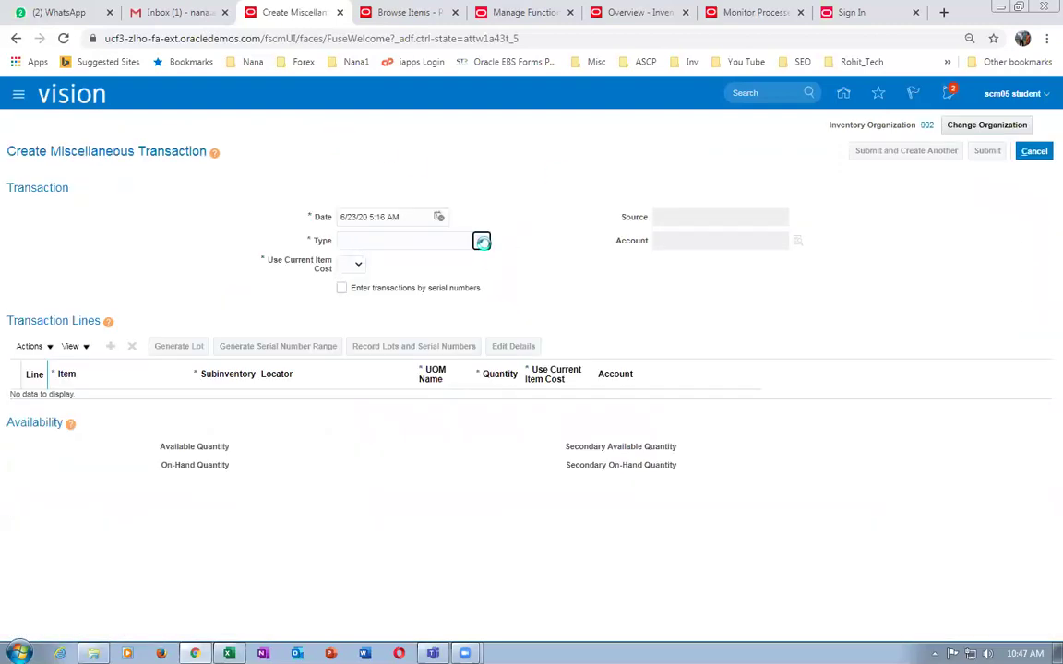
{"action": "left_click", "coordinate": [433, 398]}
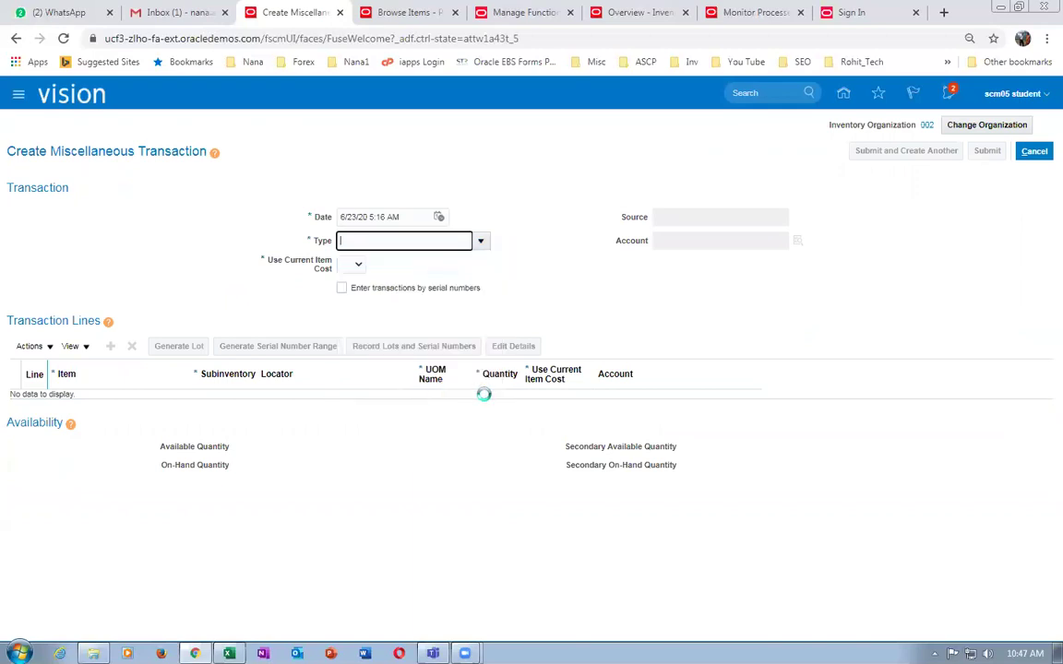
Step: Search the ledger account combinations and assign 101.10.11503.000.000.000 to the miscellaneous receipt
{"action": "left_click", "coordinate": [716, 239]}
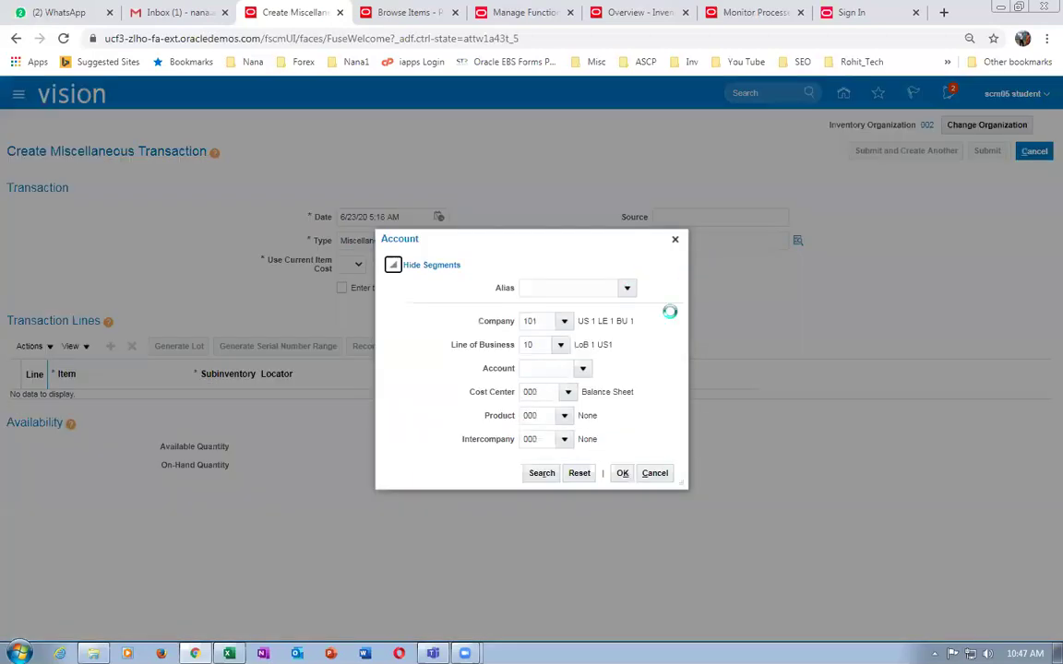
{"action": "left_click", "coordinate": [543, 472]}
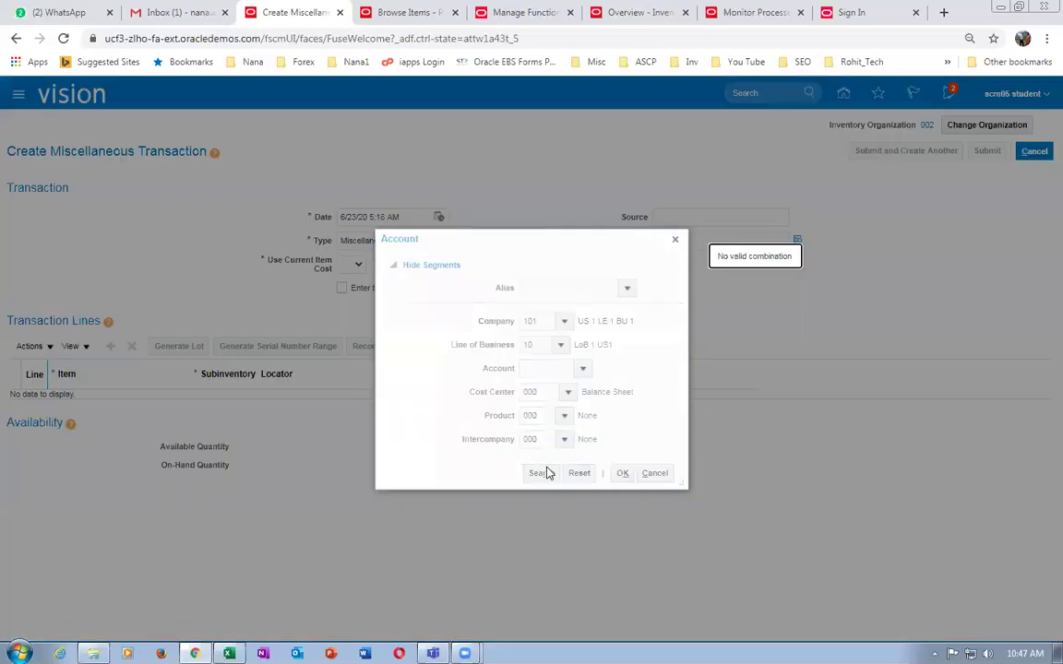
{"action": "left_click", "coordinate": [622, 472]}
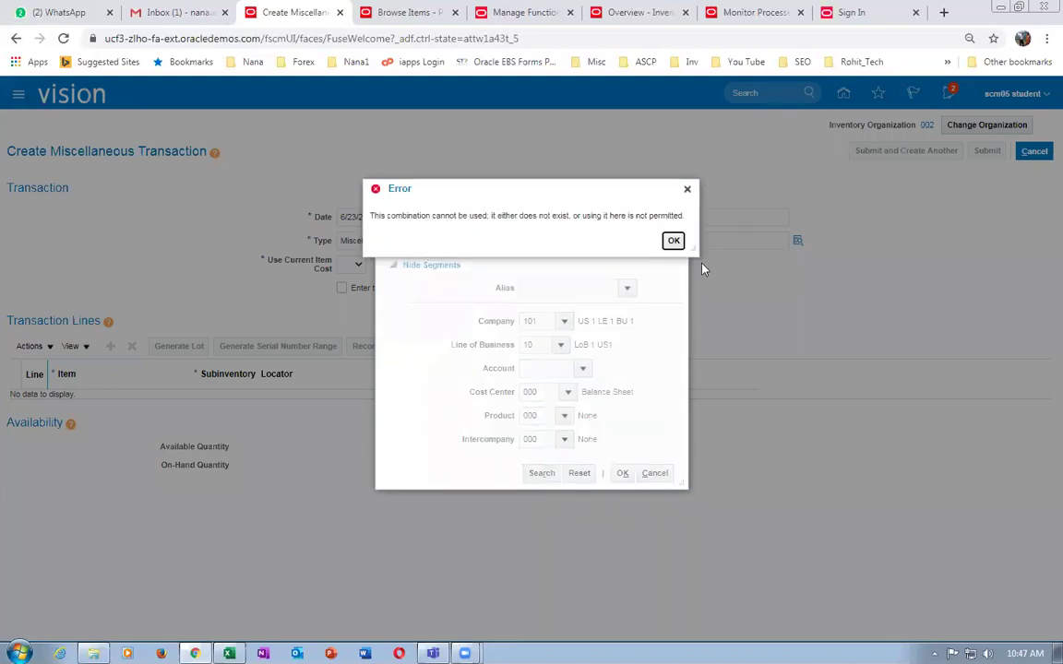
{"action": "left_click", "coordinate": [674, 242]}
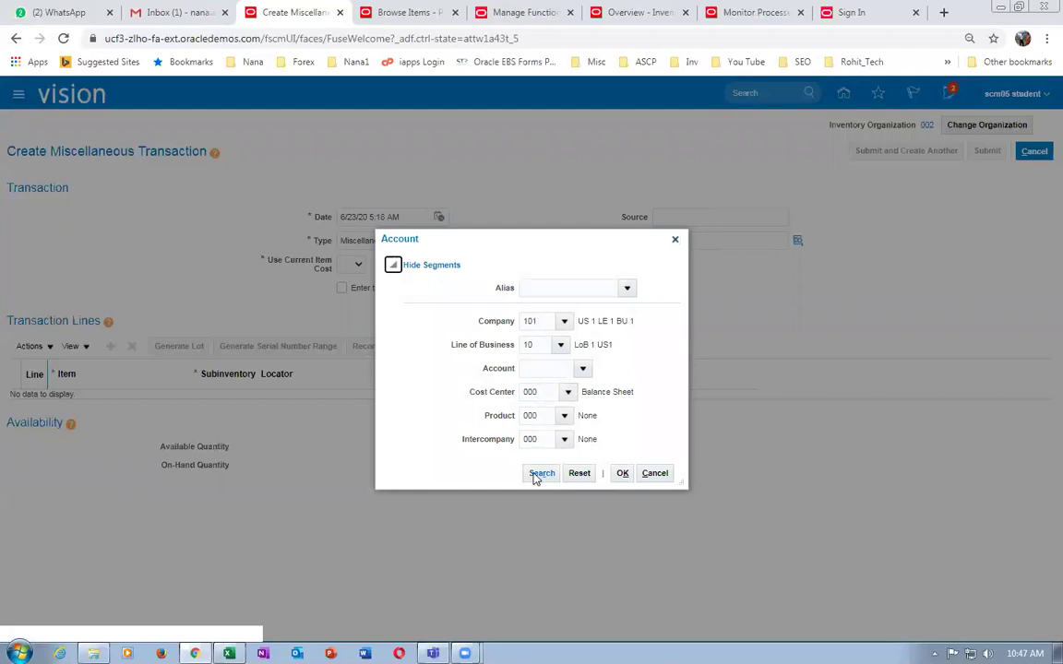
{"action": "left_click", "coordinate": [532, 475]}
{"action": "left_click", "coordinate": [445, 378]}
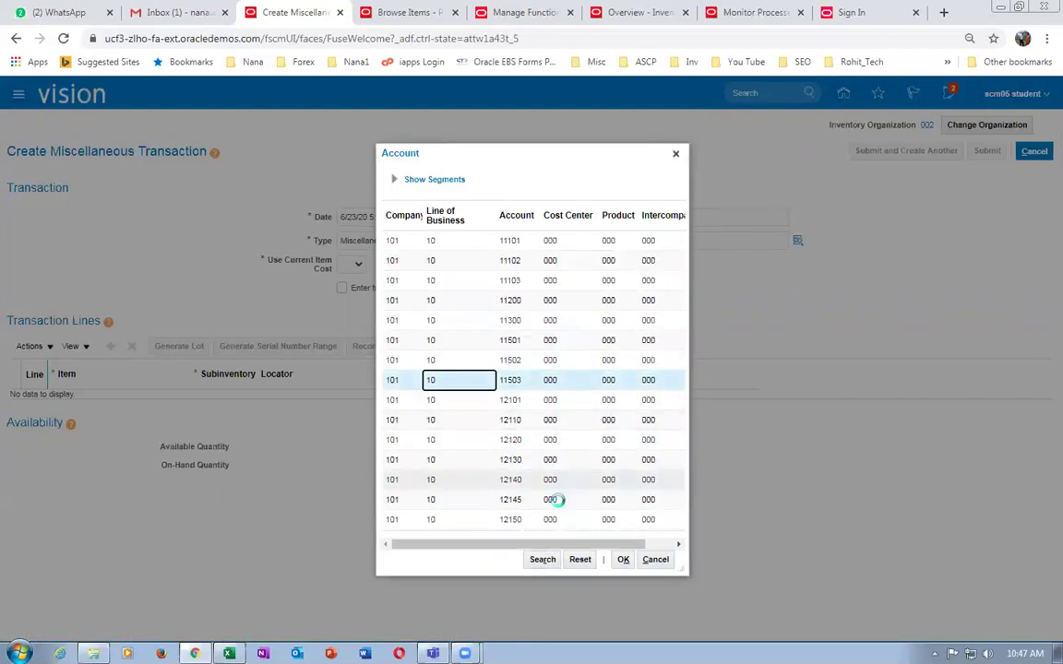
{"action": "left_click", "coordinate": [624, 563]}
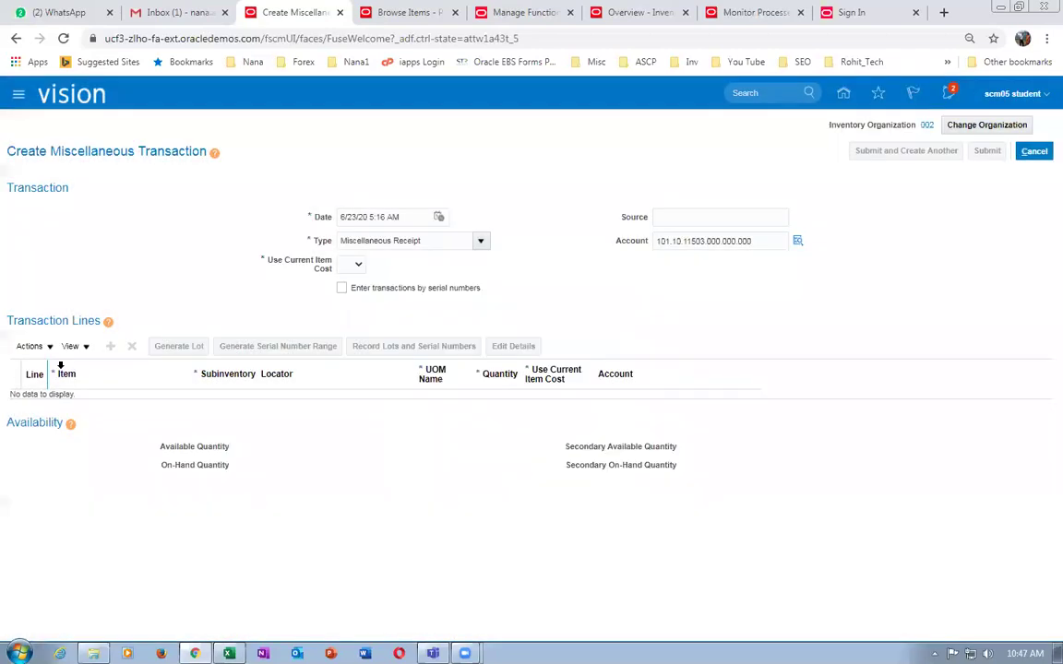
Step: Set Use Current Item Cost to Yes and add a transaction line for item k99_GOP_Ship
{"action": "left_click", "coordinate": [354, 265]}
{"action": "left_click", "coordinate": [348, 293]}
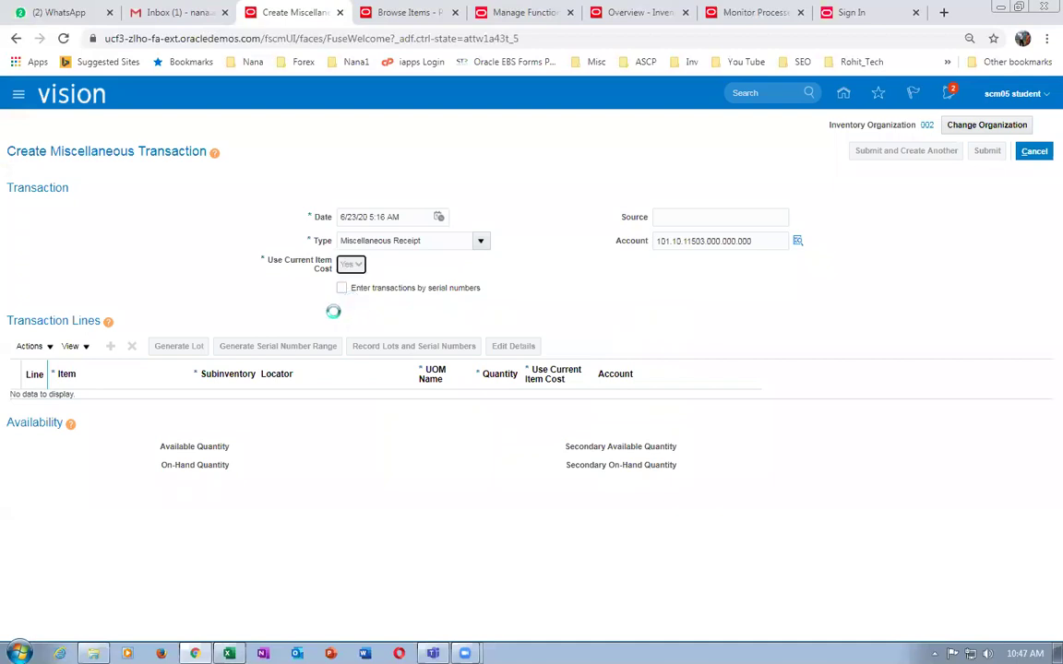
{"action": "left_click", "coordinate": [111, 347]}
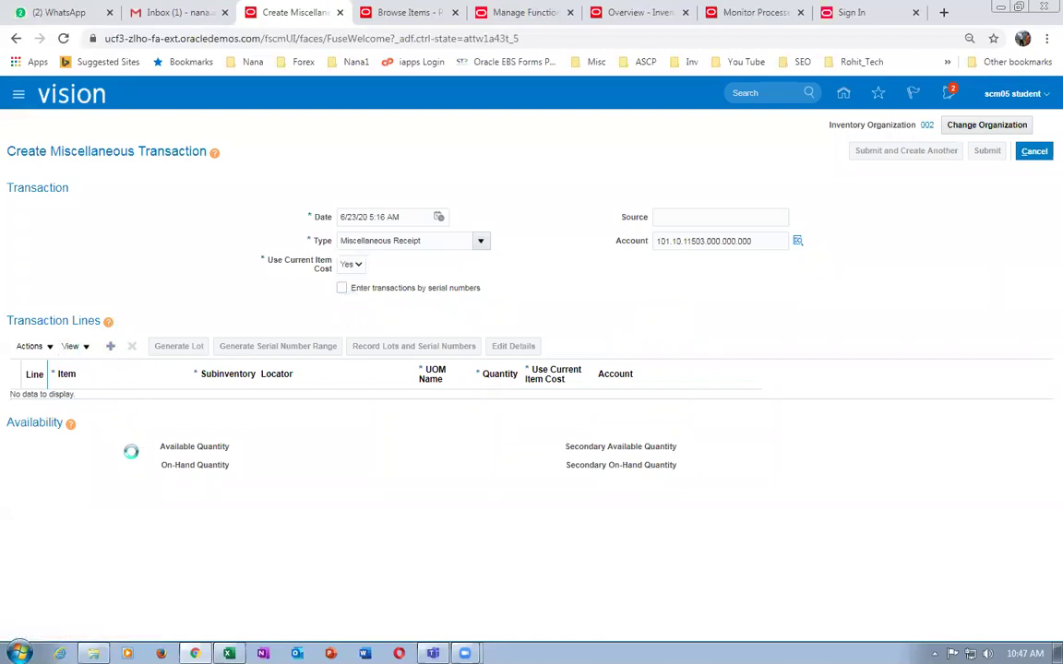
{"action": "left_click", "coordinate": [114, 404]}
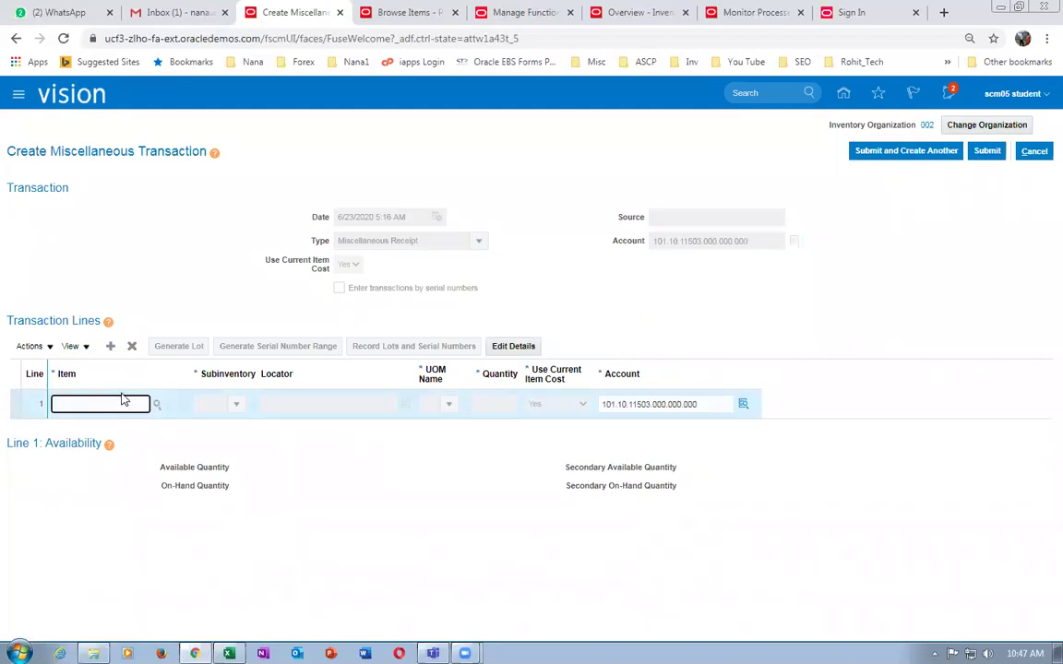
{"action": "key", "text": "Tab"}
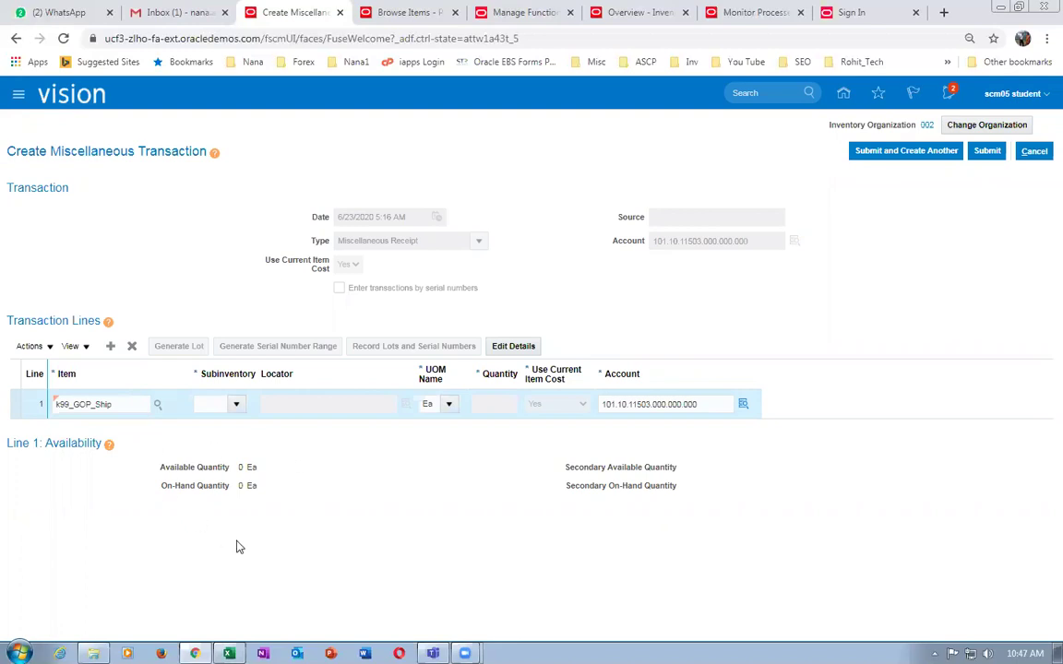
Step: Receive a quantity of 100 into subinventory Stores on the k99_GOP_Ship line, and submit the transaction
{"action": "left_click", "coordinate": [236, 404]}
{"action": "left_click", "coordinate": [209, 502]}
{"action": "left_click", "coordinate": [495, 404]}
{"action": "type", "text": "100"}
{"action": "key", "text": "Tab"}
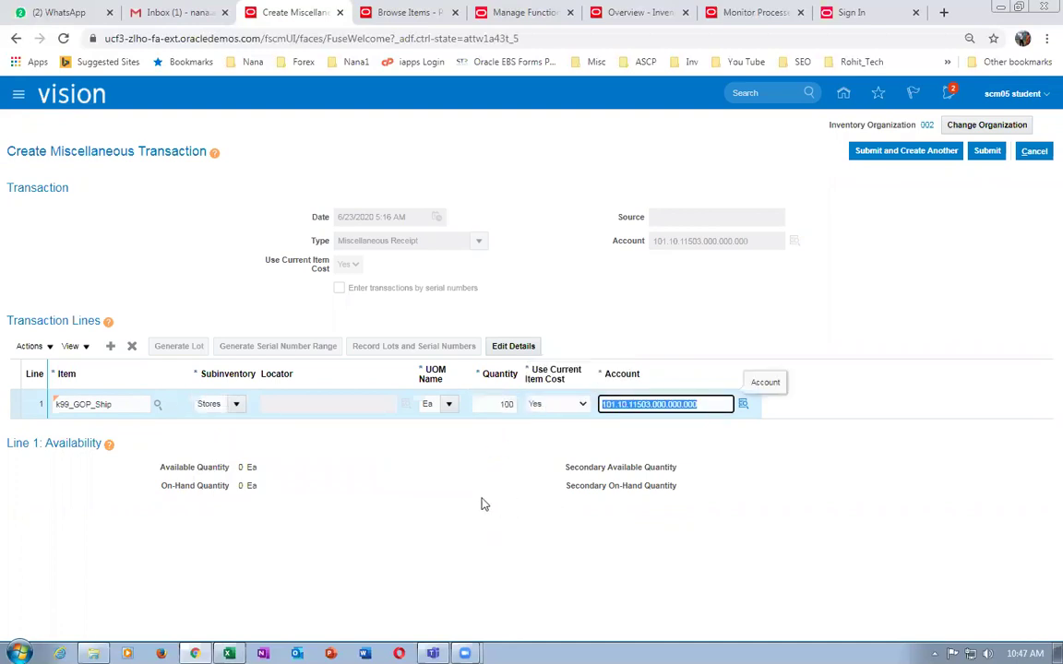
{"action": "left_click", "coordinate": [485, 505]}
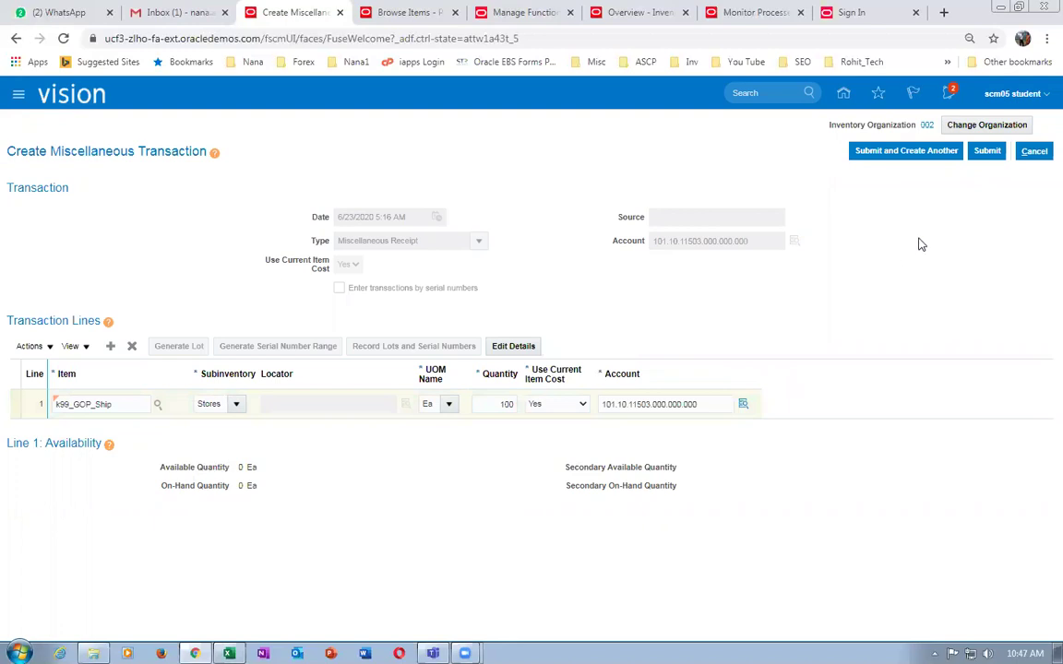
{"action": "left_click", "coordinate": [987, 153]}
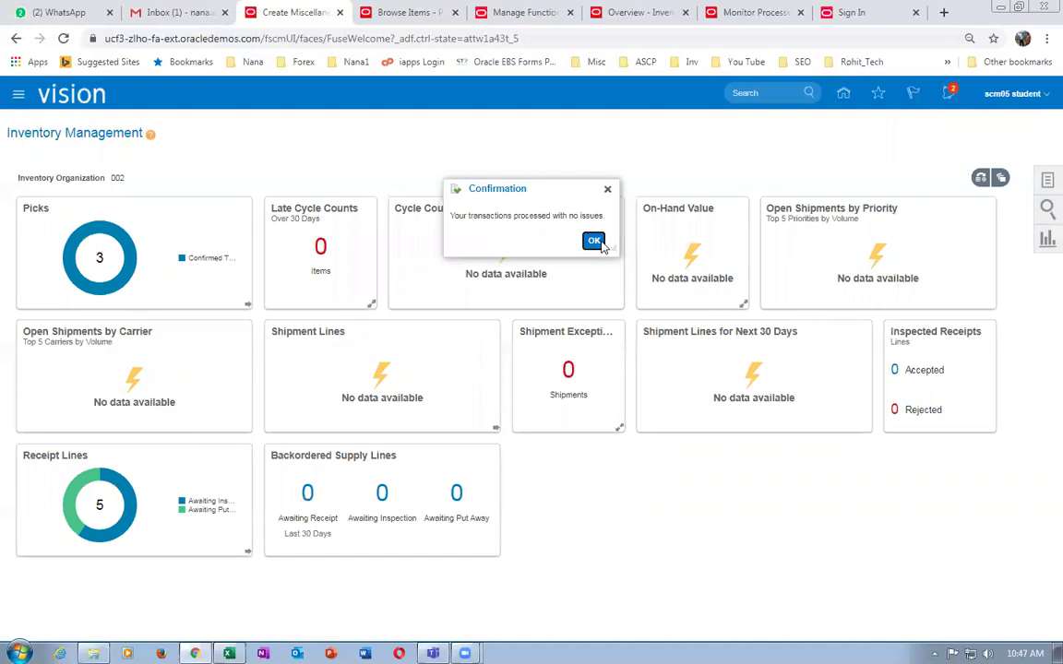
{"action": "left_click", "coordinate": [593, 240]}
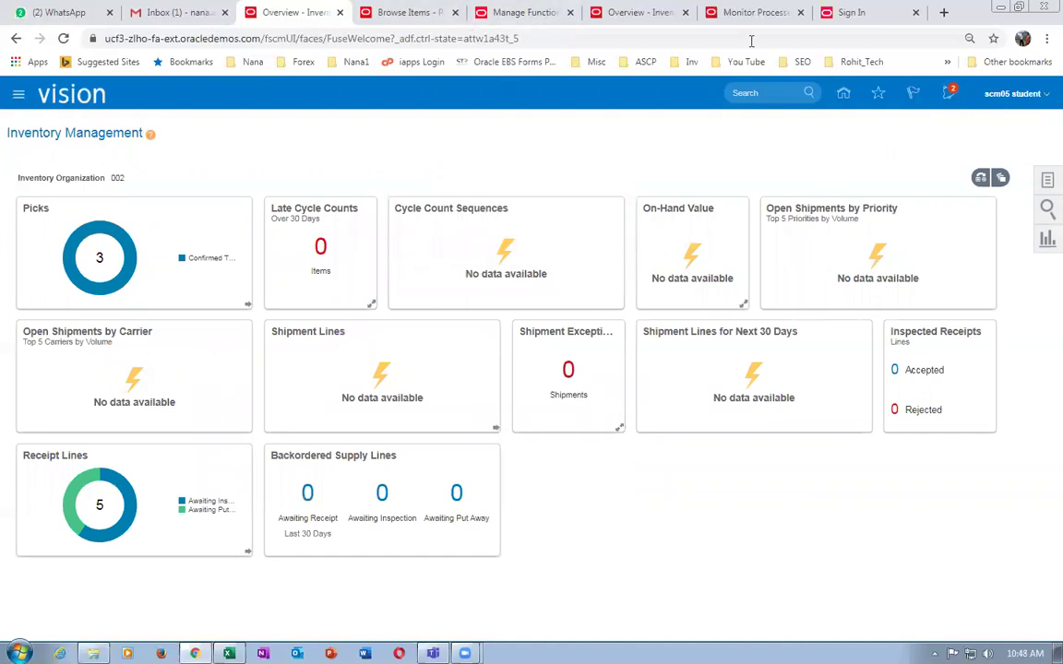
Step: Close the Sign In page and duplicate the Monitor Processes page in the browser
{"action": "left_click", "coordinate": [738, 13]}
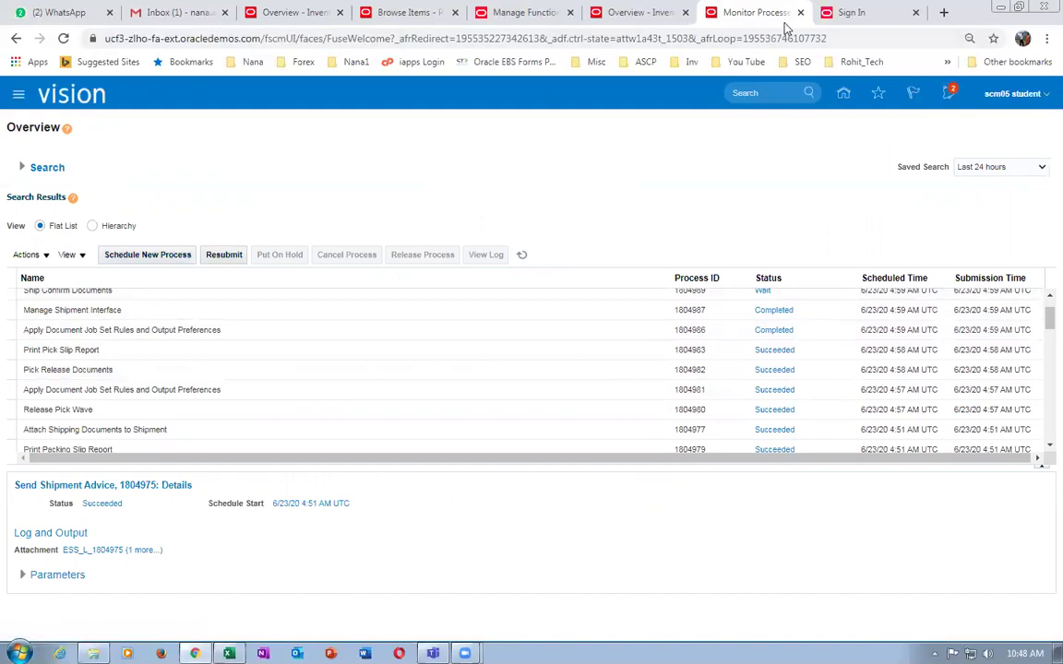
{"action": "left_click", "coordinate": [864, 17]}
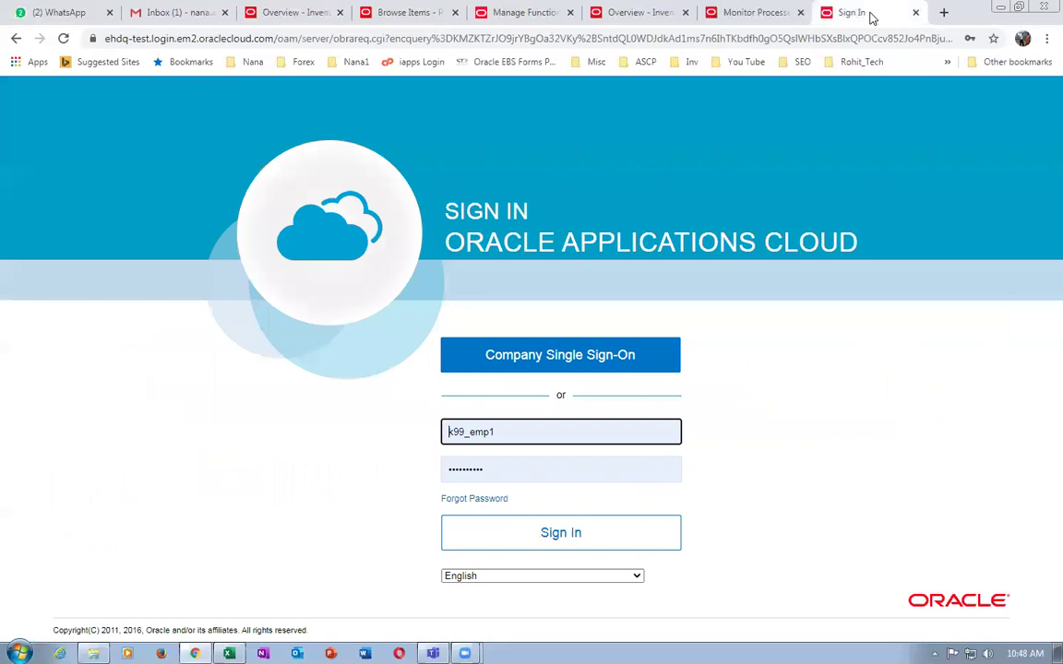
{"action": "left_click", "coordinate": [915, 13]}
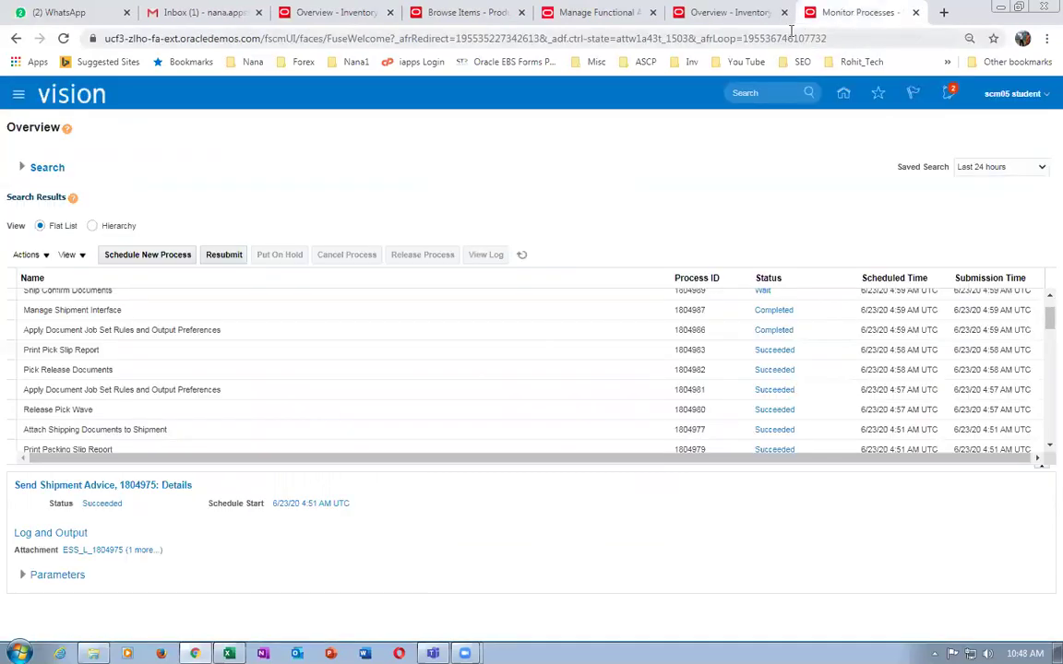
{"action": "right_click", "coordinate": [842, 21]}
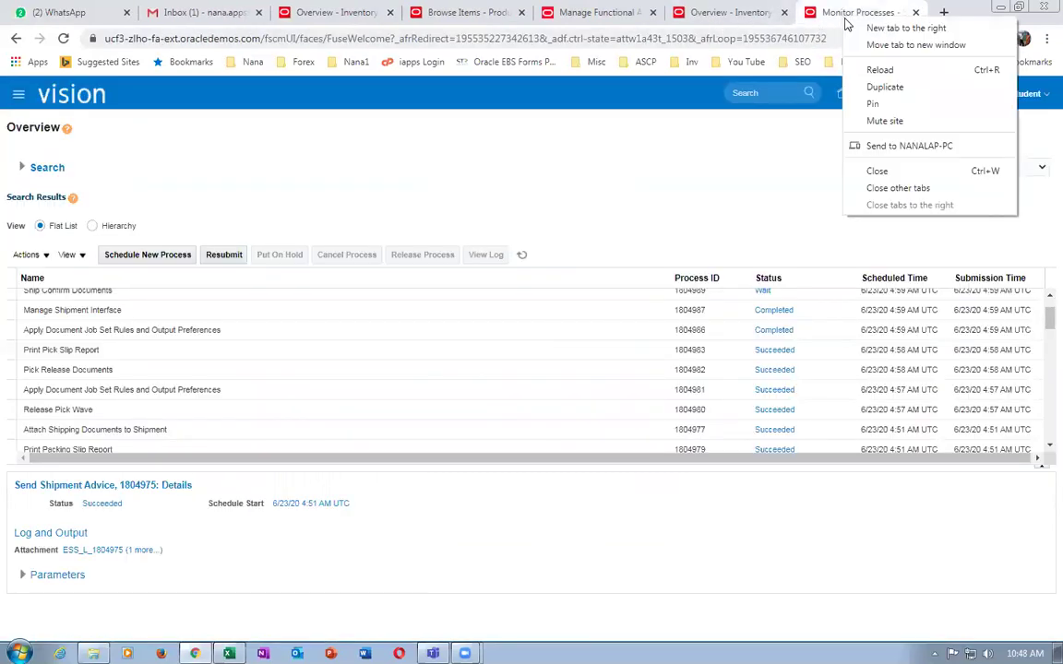
{"action": "left_click", "coordinate": [872, 85]}
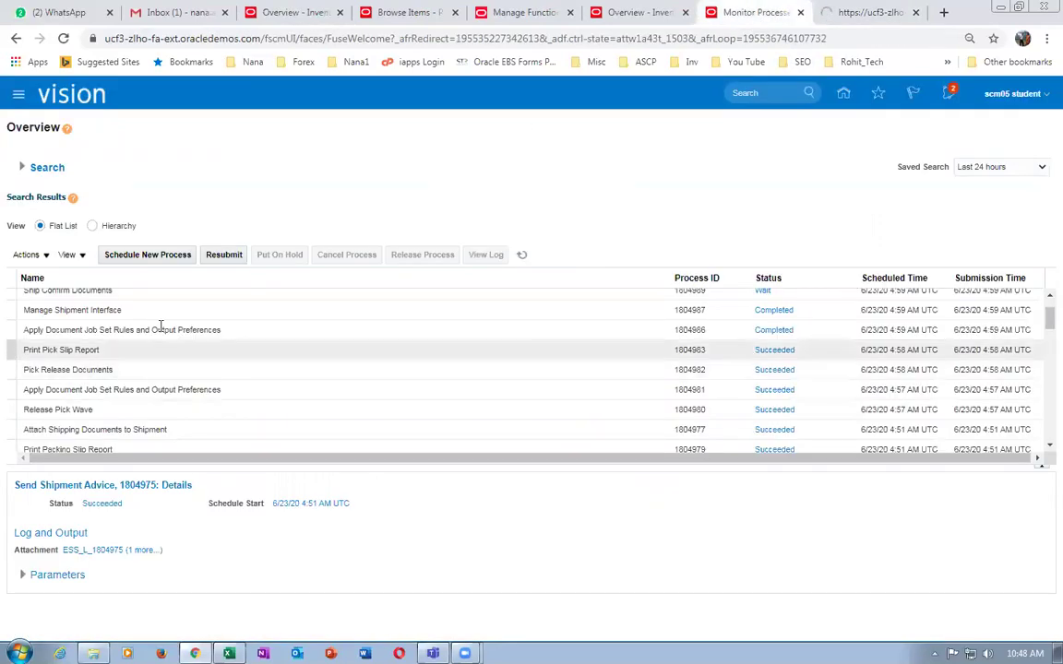
Step: Open Scheduled Processes in the newly duplicated browser page
{"action": "left_click", "coordinate": [863, 13]}
{"action": "left_click", "coordinate": [698, 397]}
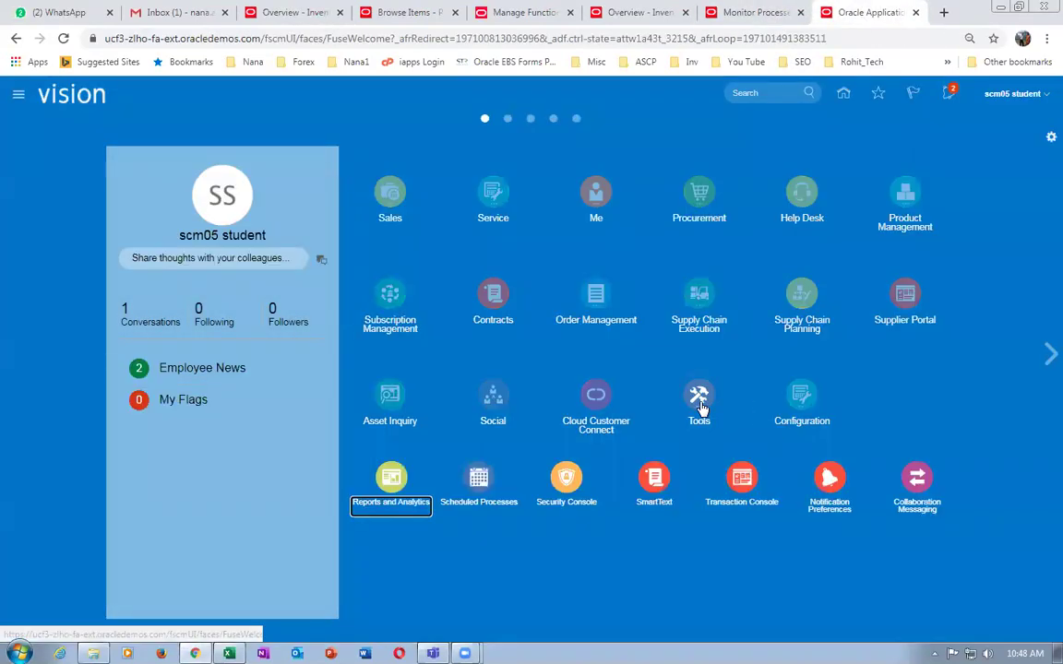
{"action": "left_click", "coordinate": [479, 479]}
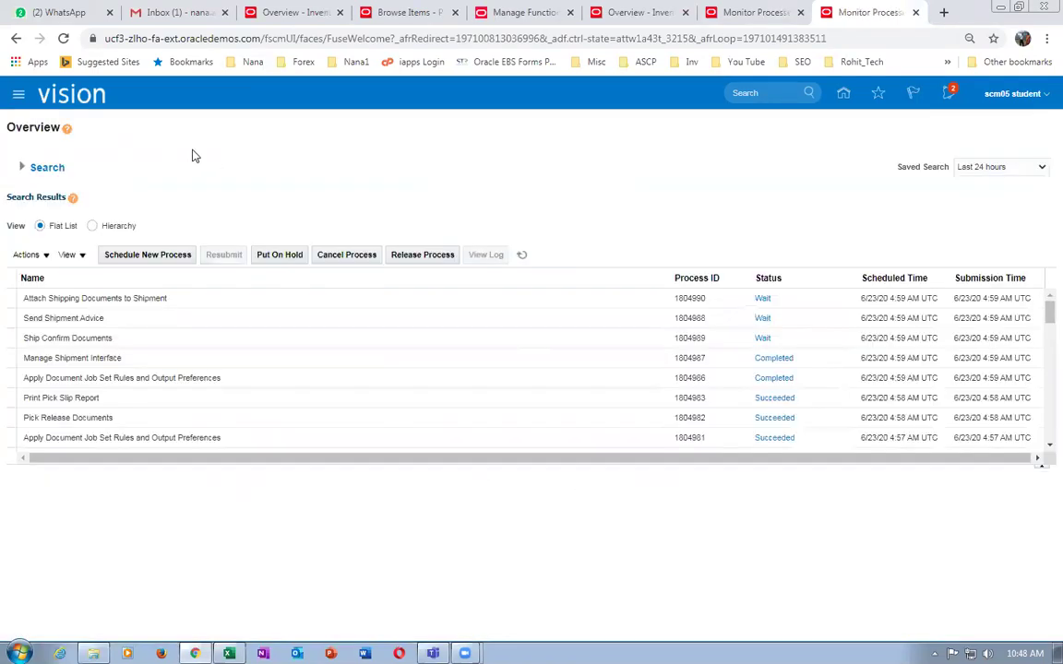
Step: Schedule and submit the Start Real-Time Supply Update process, and refresh the process list to check its status
{"action": "left_click", "coordinate": [146, 256]}
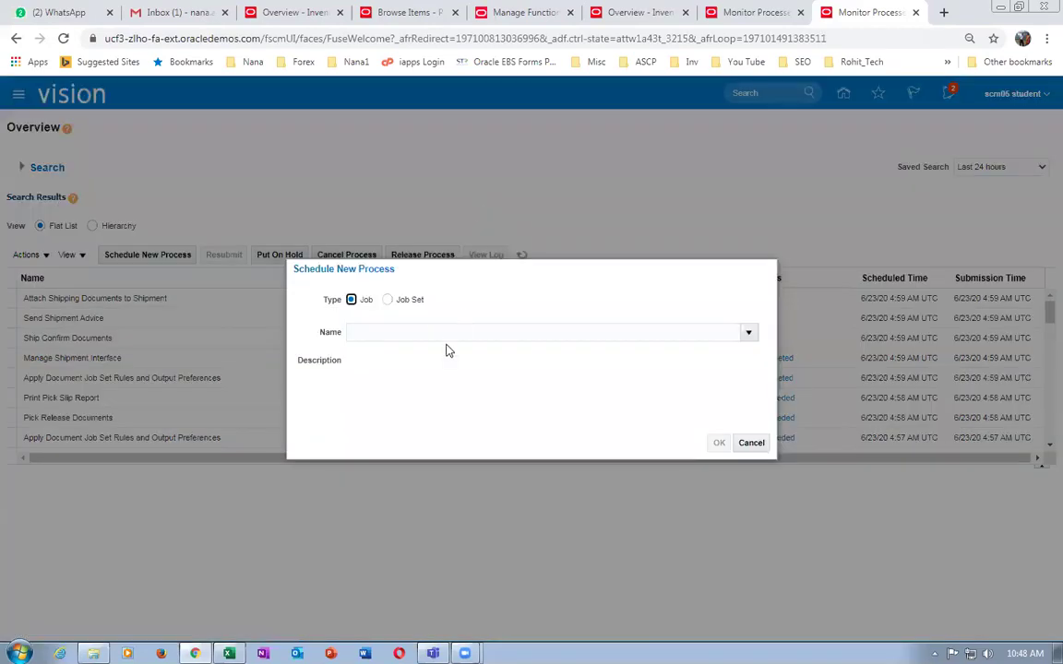
{"action": "left_click", "coordinate": [444, 326]}
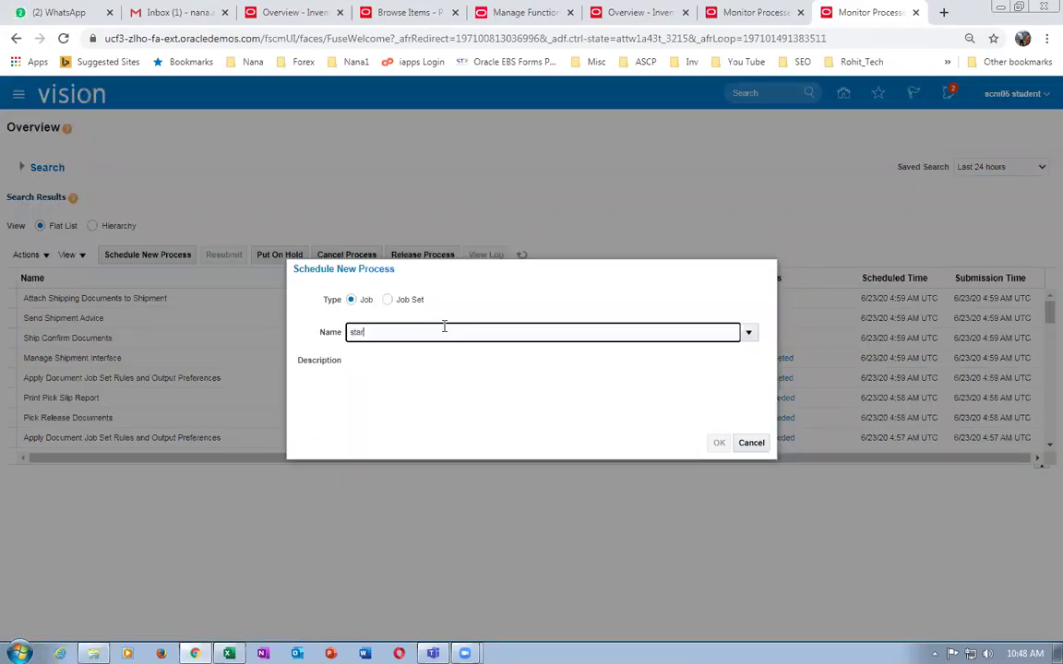
{"action": "key", "text": "Tab"}
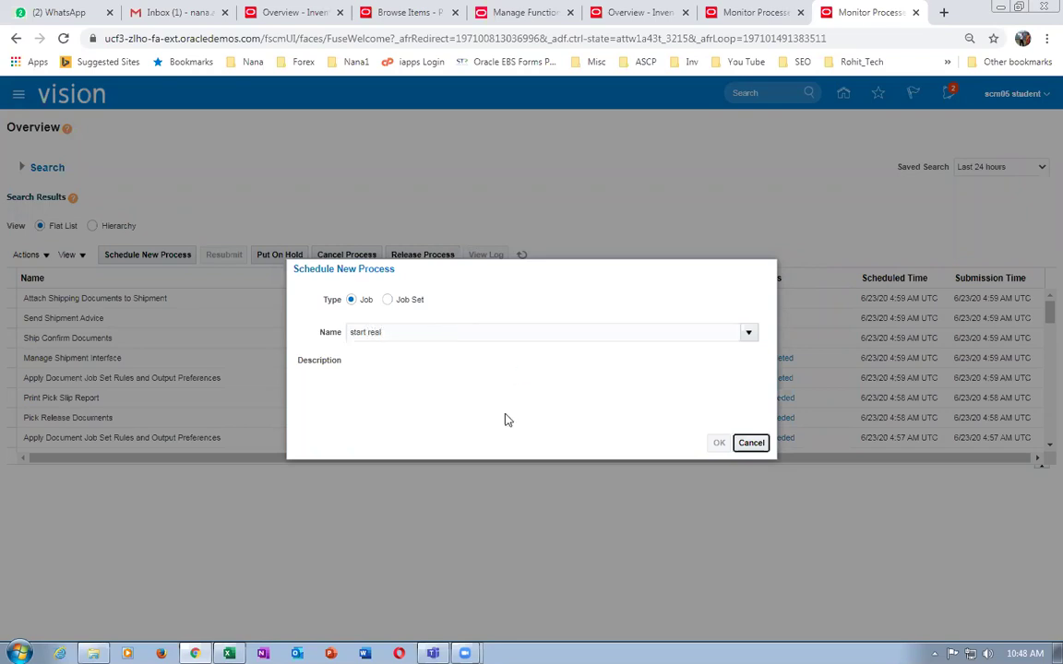
{"action": "left_click", "coordinate": [720, 448]}
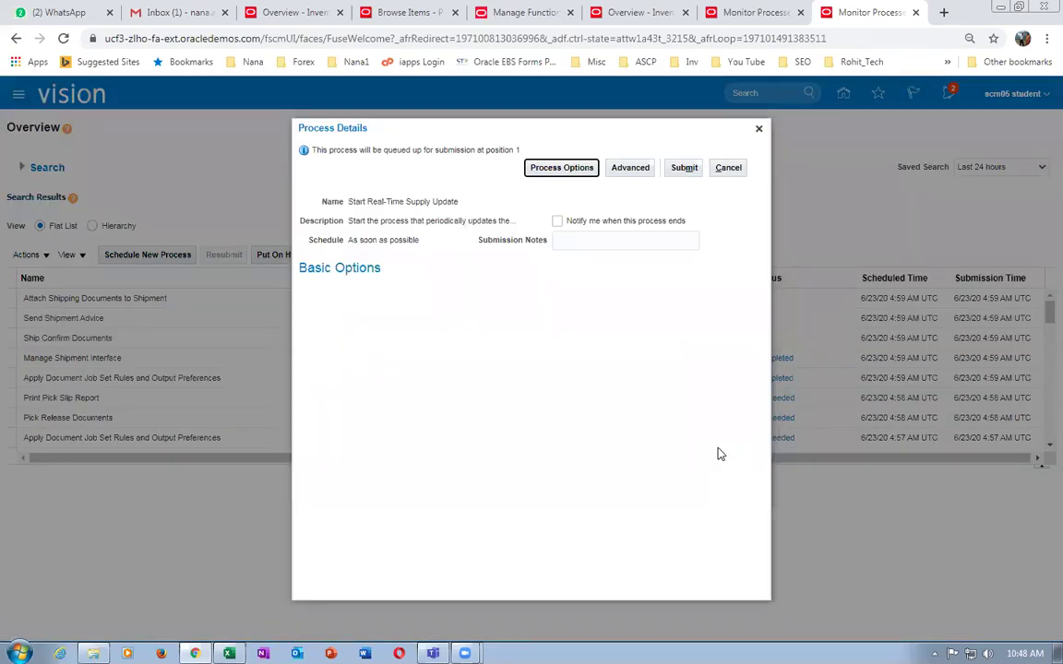
{"action": "left_click", "coordinate": [683, 168]}
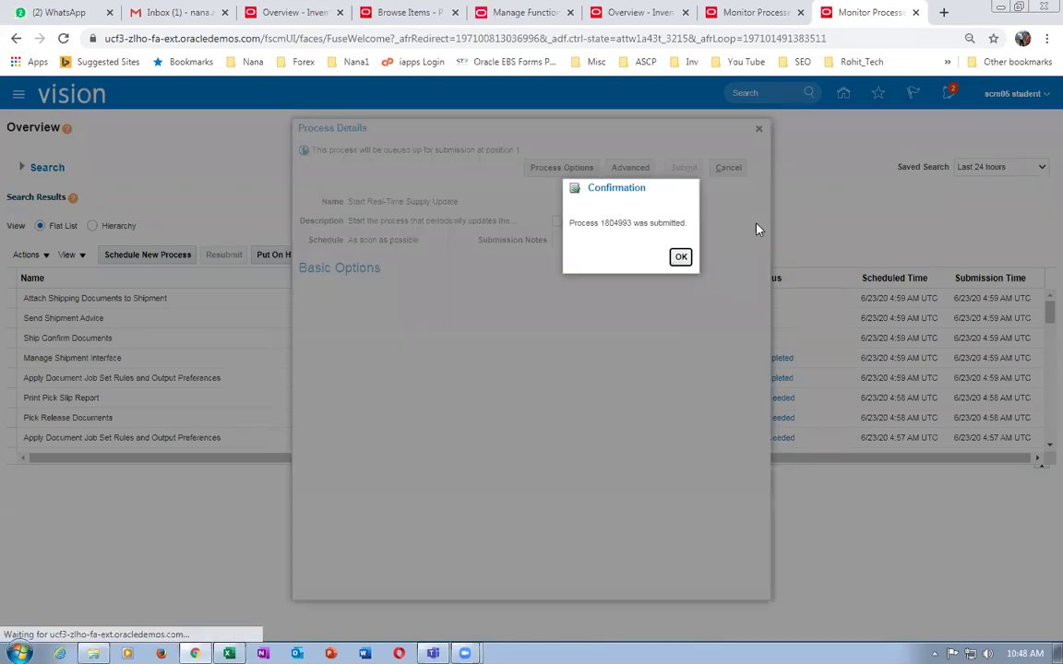
{"action": "left_click", "coordinate": [681, 257]}
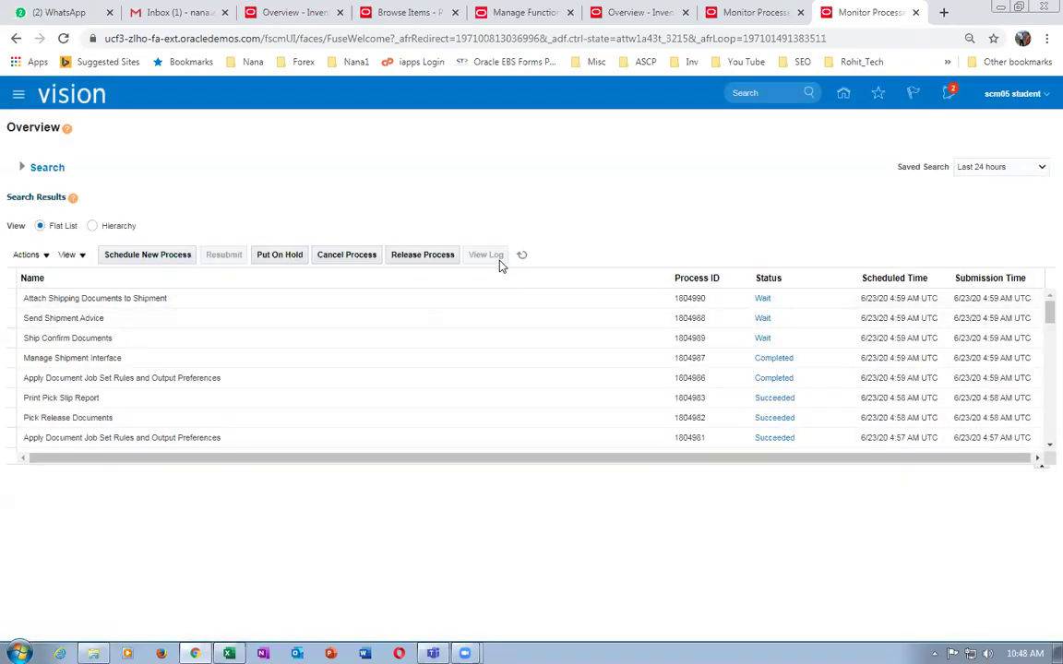
{"action": "left_click", "coordinate": [521, 255]}
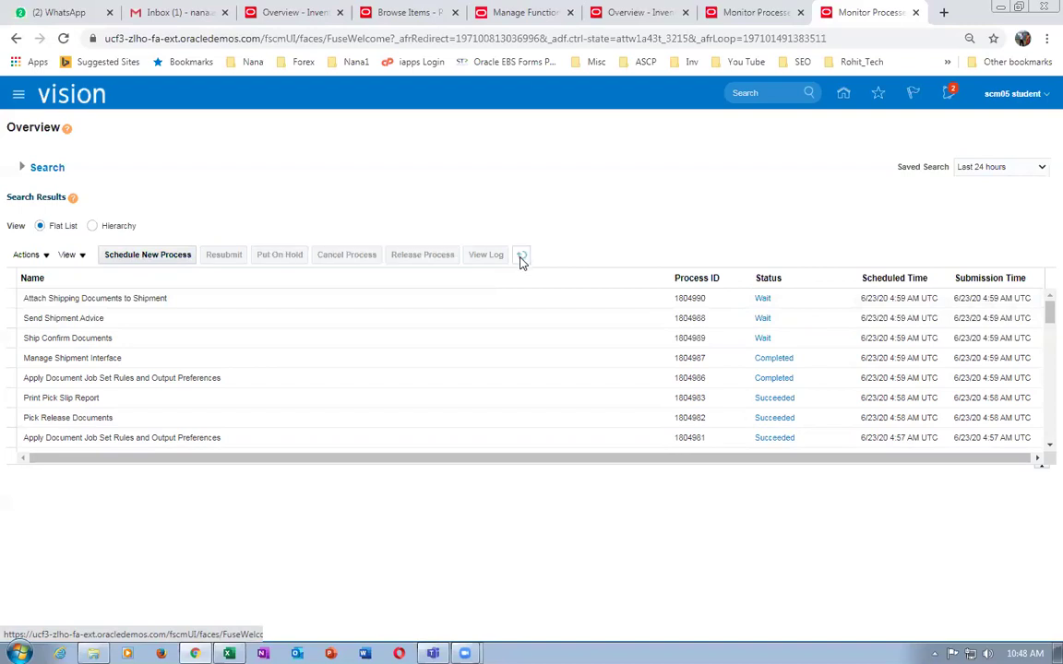
{"action": "left_click", "coordinate": [521, 258]}
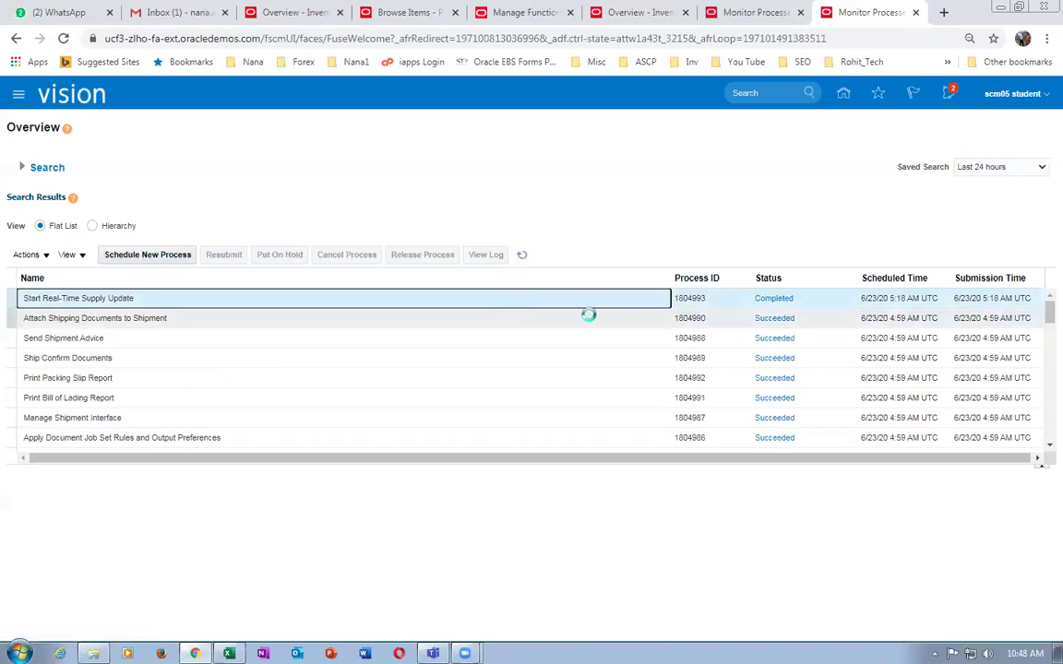
Step: Go from the Inventory Management overview page to Order Management and start a new sales order
{"action": "left_click", "coordinate": [525, 19]}
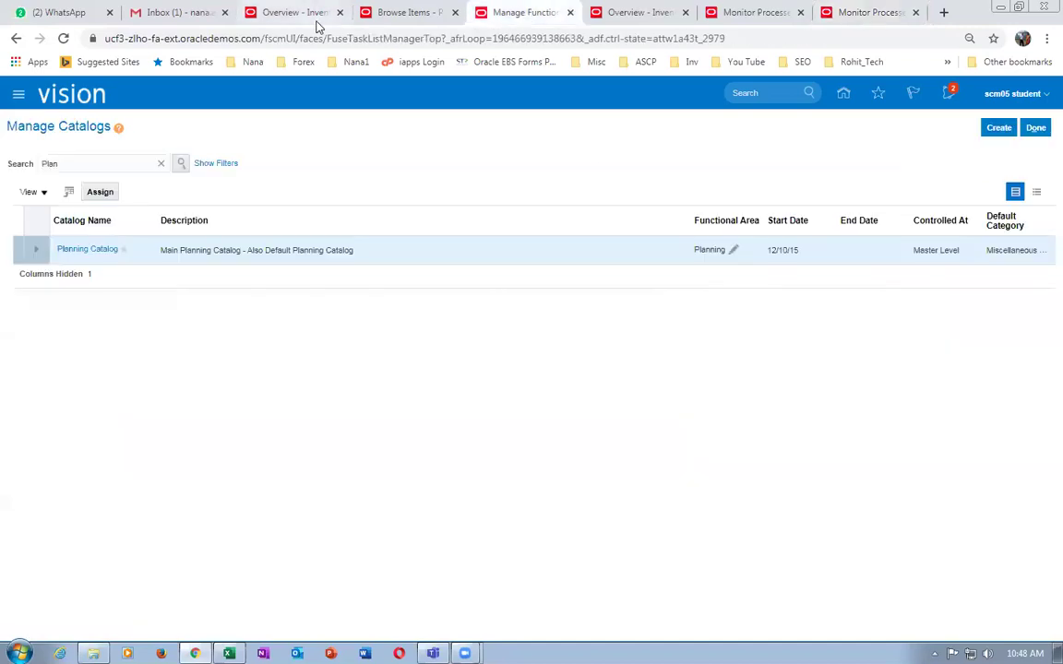
{"action": "left_click", "coordinate": [302, 21]}
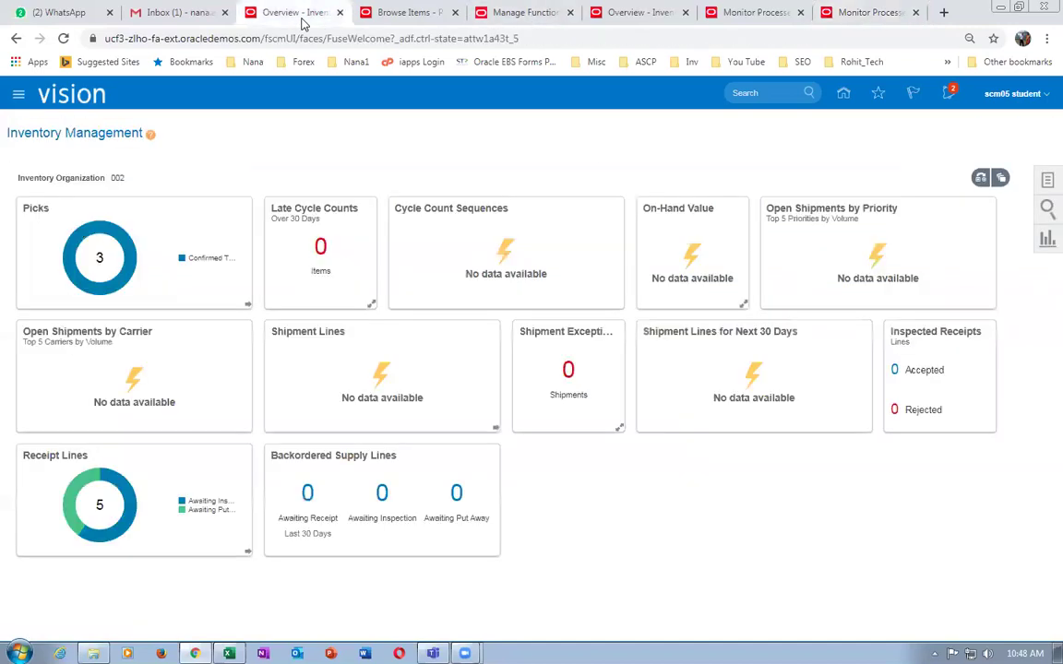
{"action": "left_click", "coordinate": [843, 94]}
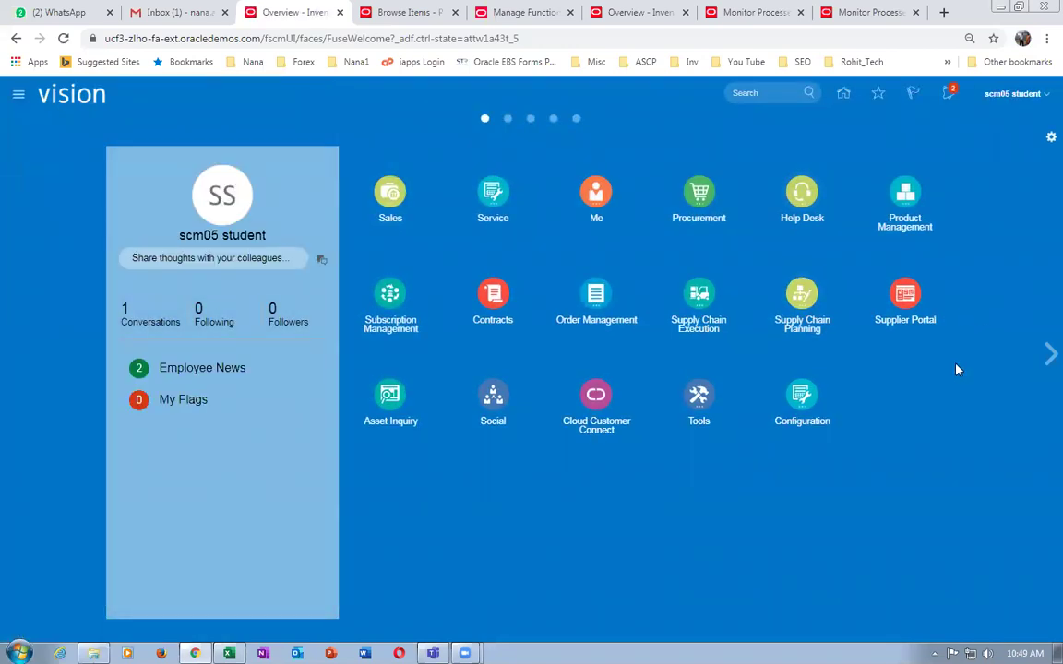
{"action": "left_click", "coordinate": [633, 315]}
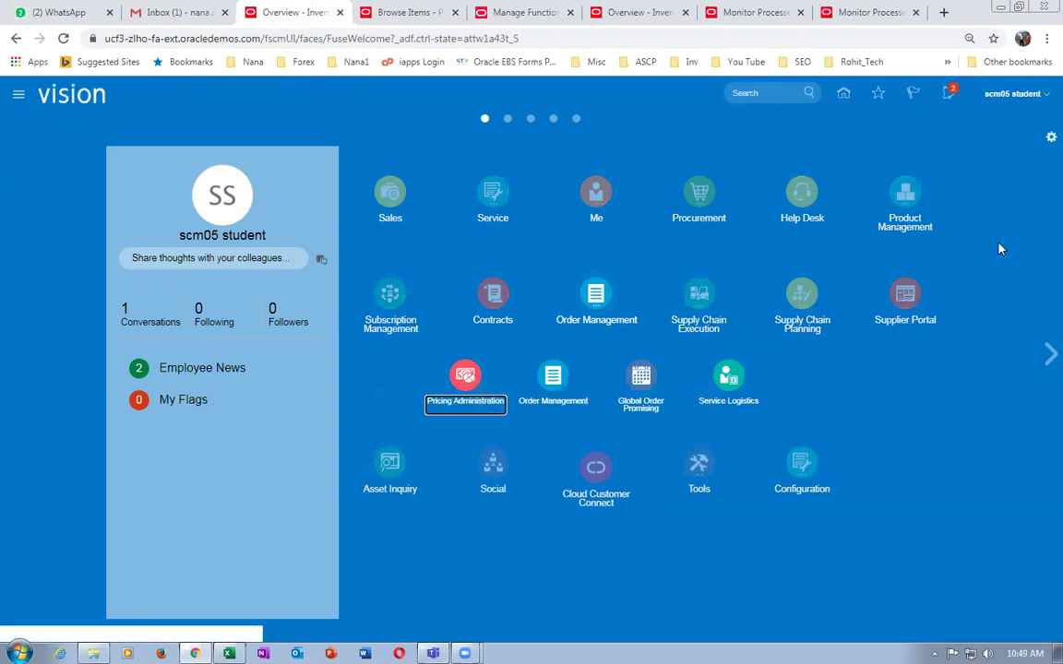
{"action": "left_click", "coordinate": [588, 402]}
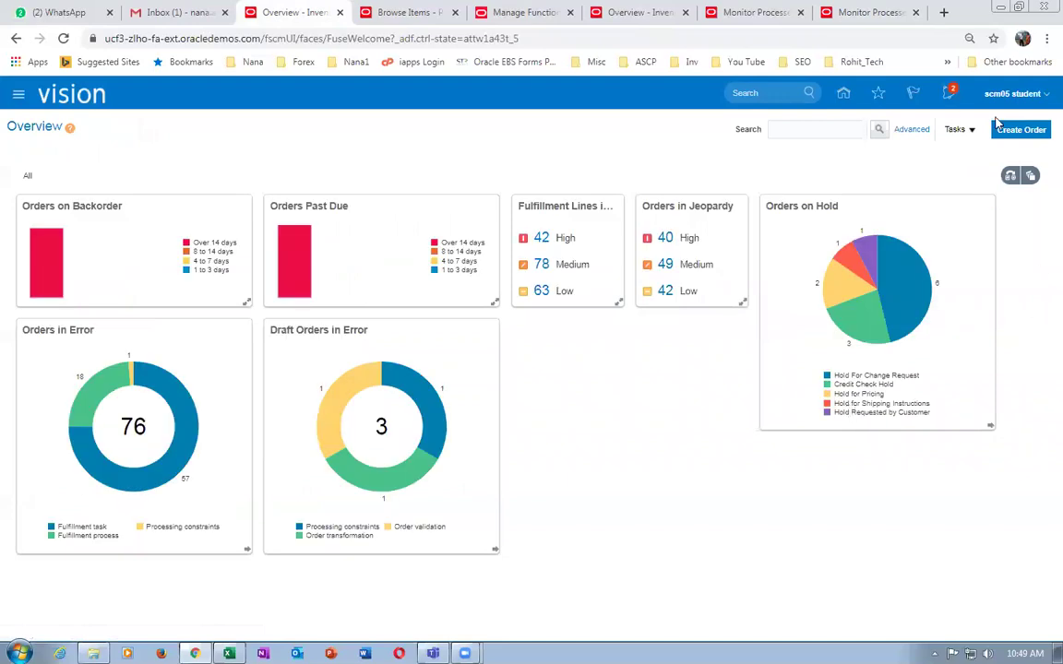
{"action": "left_click", "coordinate": [1010, 129]}
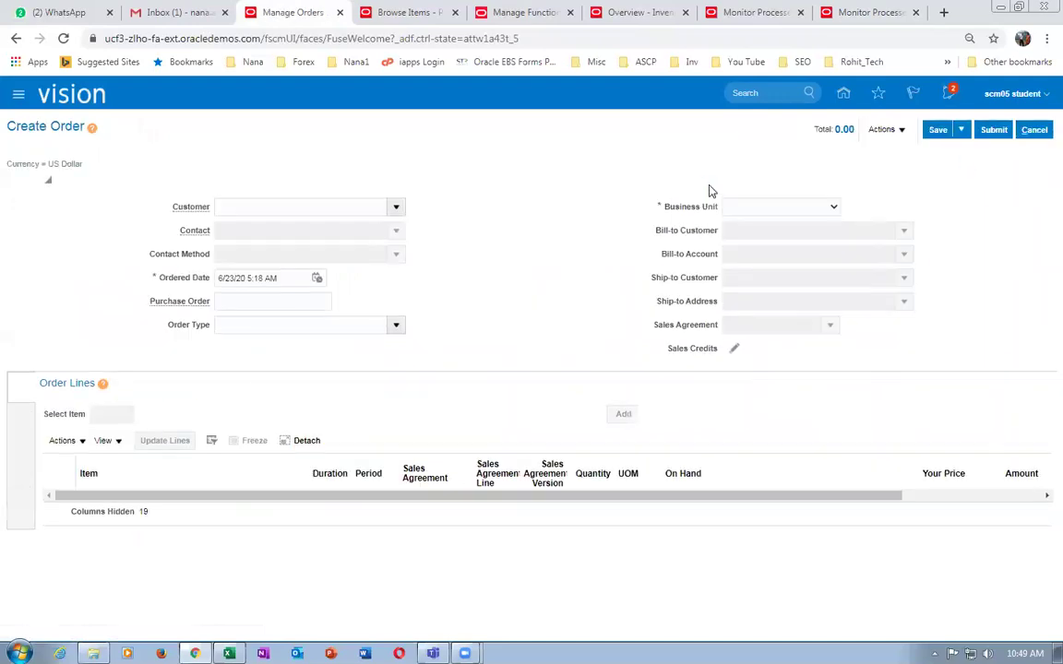
Step: Set the order's business unit to US1 Business Unit and the customer to Computer Service and Rentals
{"action": "left_click", "coordinate": [812, 205]}
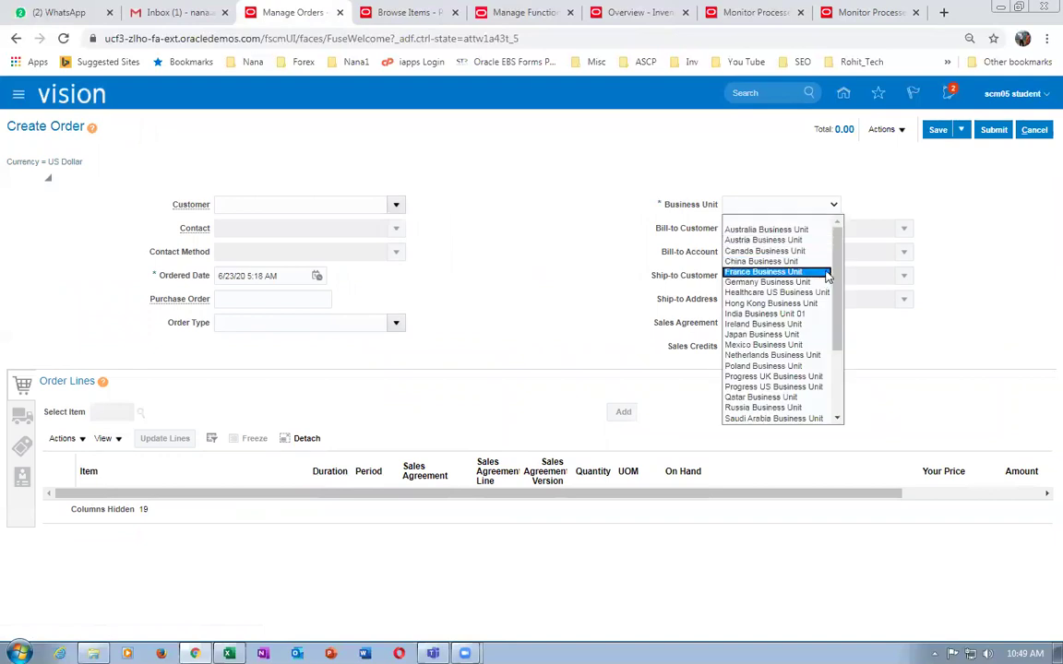
{"action": "scroll", "coordinate": [834, 383], "scroll_direction": "down", "scroll_amount": 3}
{"action": "scroll", "coordinate": [835, 383], "scroll_direction": "up", "scroll_amount": 2}
{"action": "scroll", "coordinate": [835, 383], "scroll_direction": "down", "scroll_amount": 2}
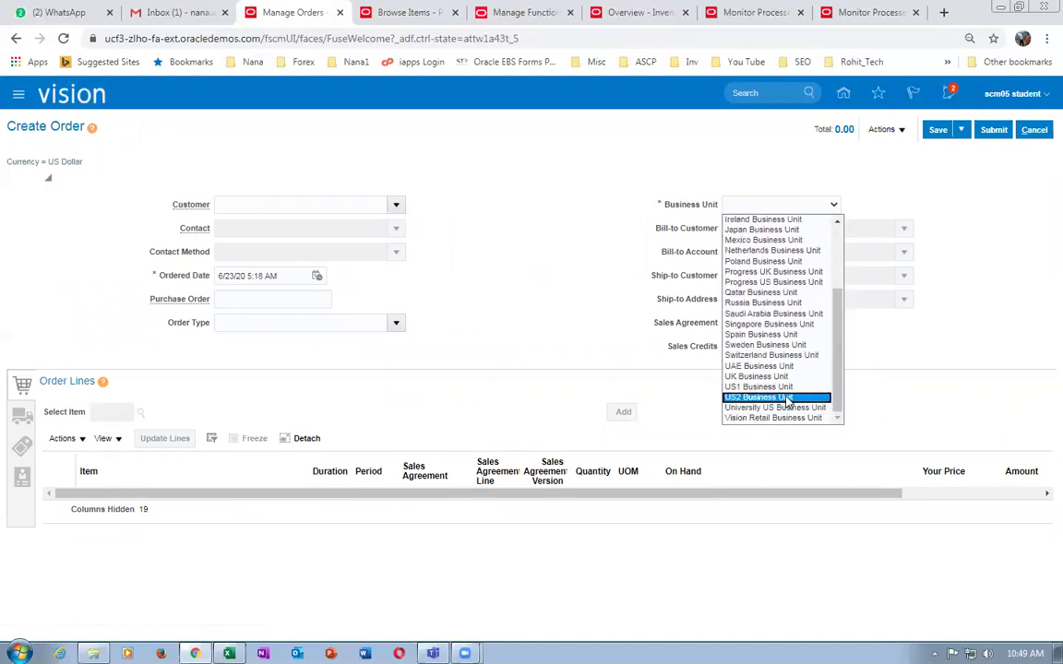
{"action": "left_click", "coordinate": [758, 386]}
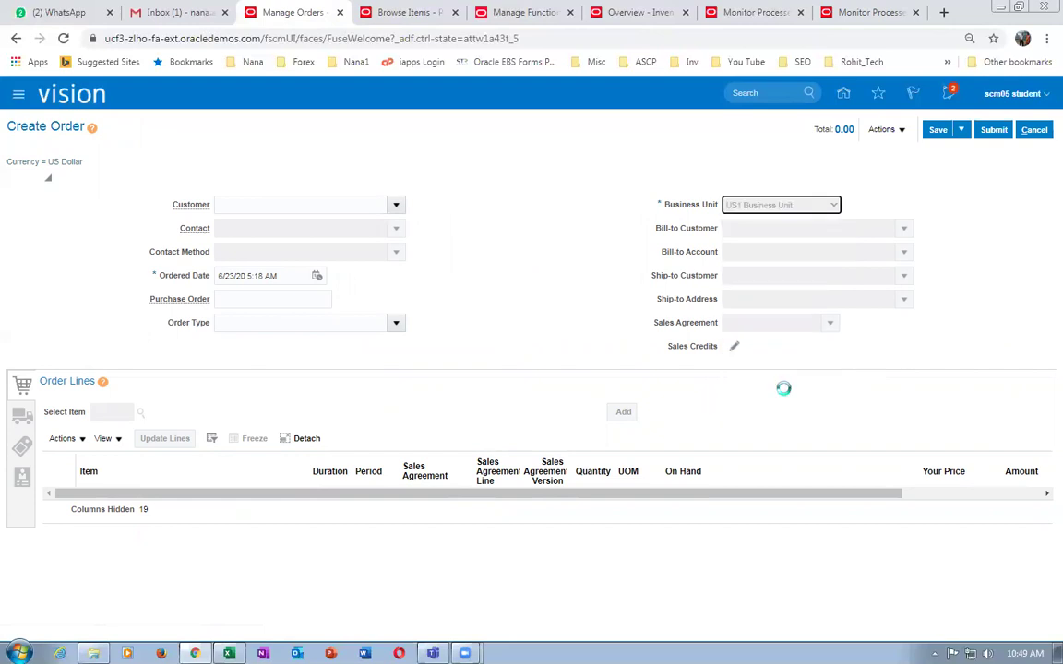
{"action": "left_click", "coordinate": [323, 204]}
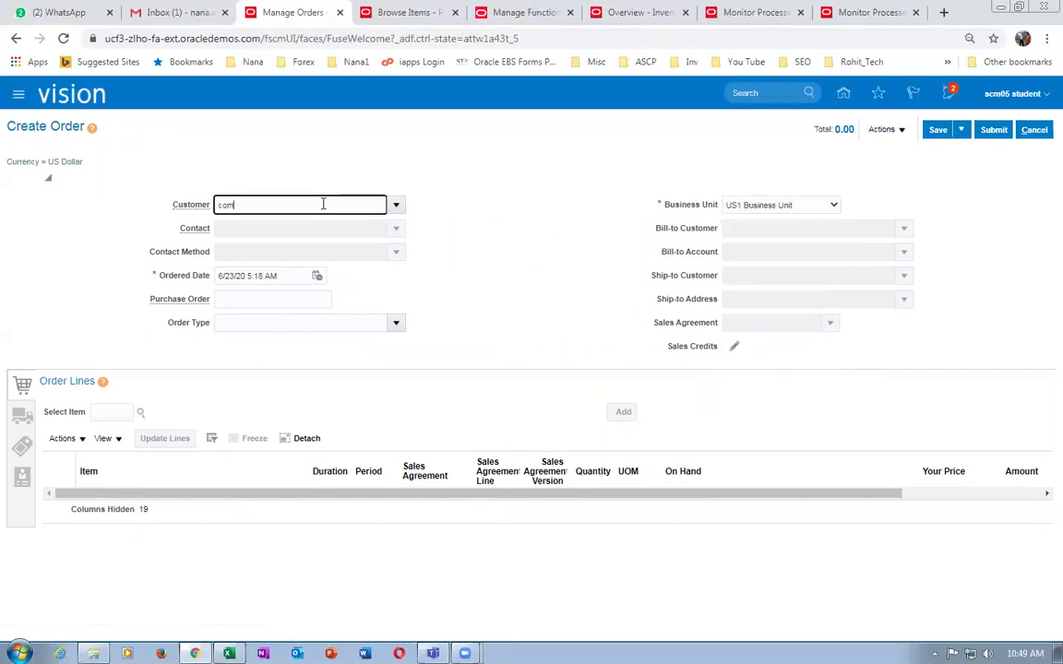
{"action": "type", "text": "comp"}
{"action": "left_click", "coordinate": [334, 221]}
Step: Select item k99_GOP_Ship to check its stock availability, and discard the unsaved order
{"action": "left_click", "coordinate": [109, 413]}
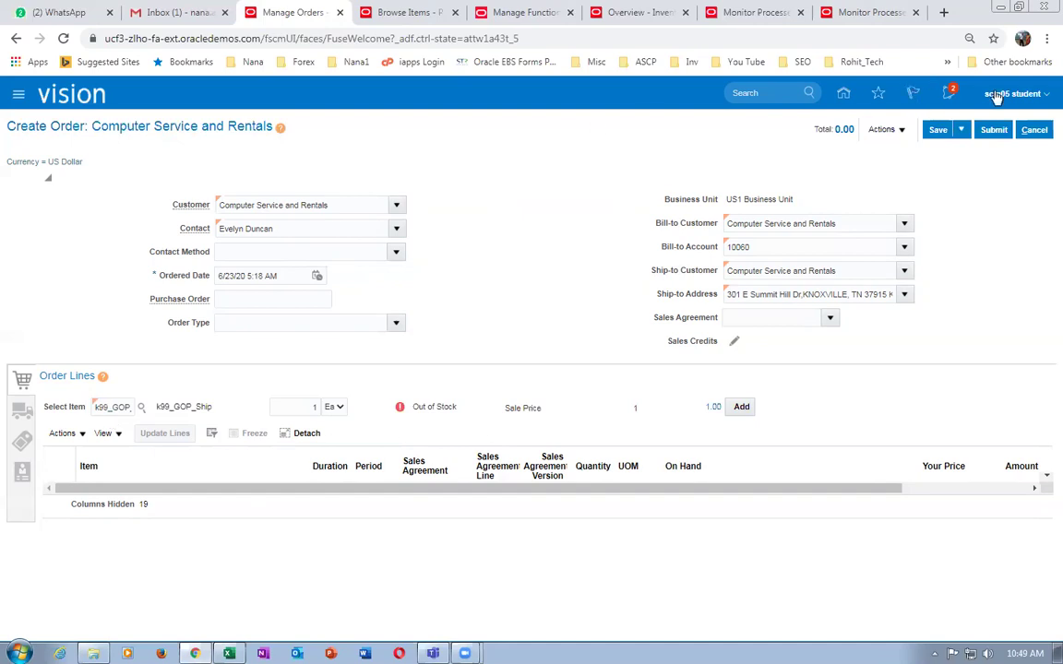
{"action": "left_click_drag", "start_coordinate": [422, 406], "coordinate": [456, 407]}
{"action": "left_click", "coordinate": [1035, 131]}
{"action": "left_click", "coordinate": [368, 377]}
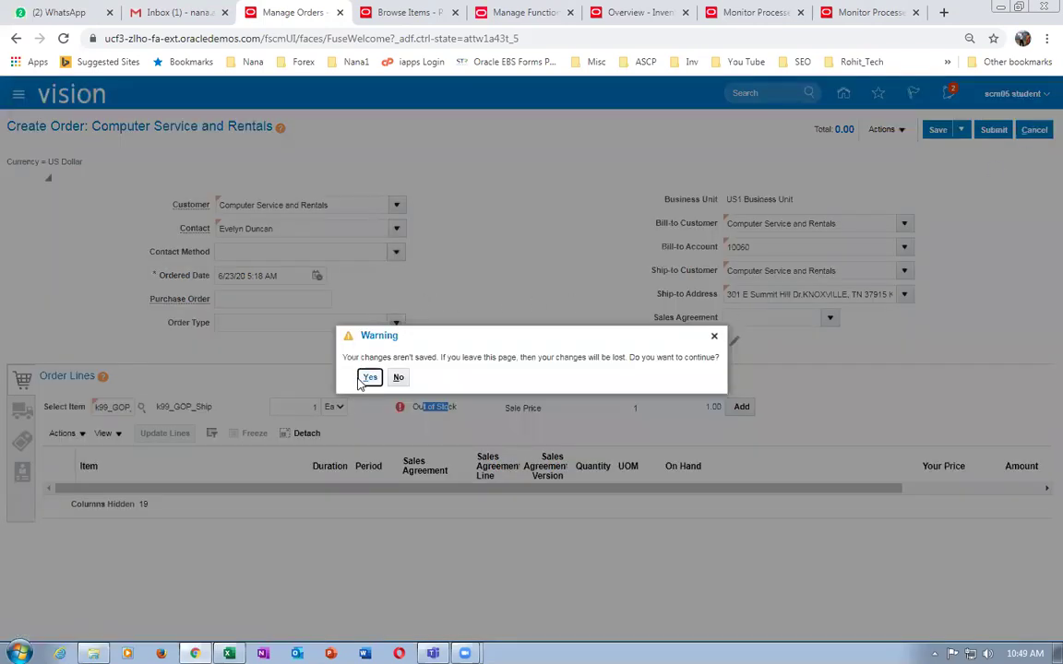
Step: Sign out of the application, confirm the logout, and sign back in with the saved credentials
{"action": "left_click", "coordinate": [1012, 95]}
{"action": "left_click", "coordinate": [1017, 120]}
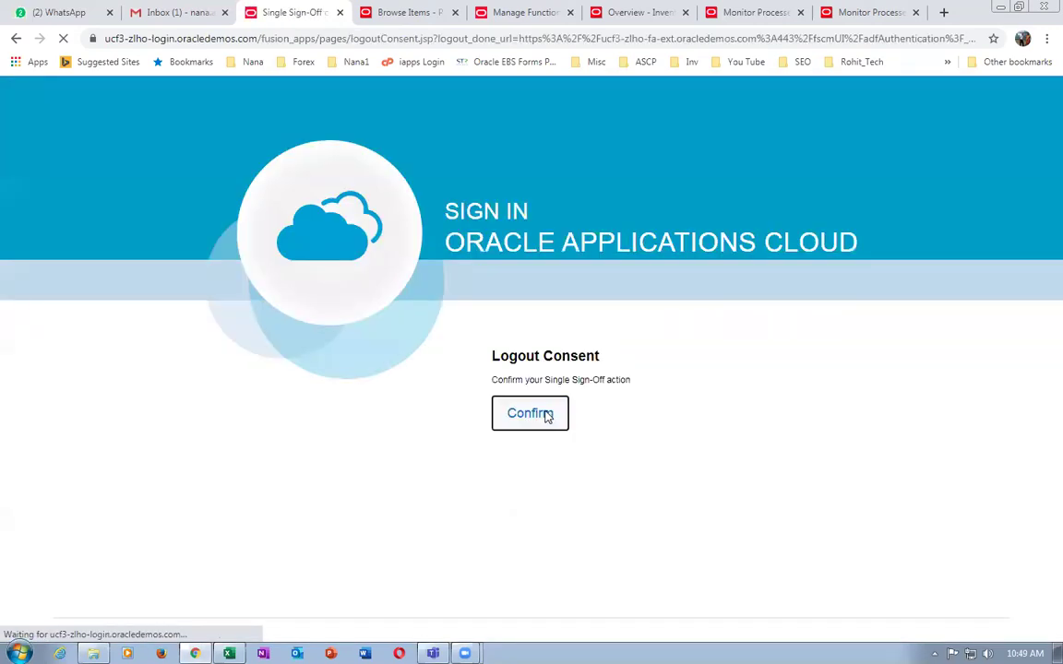
{"action": "left_click", "coordinate": [545, 415]}
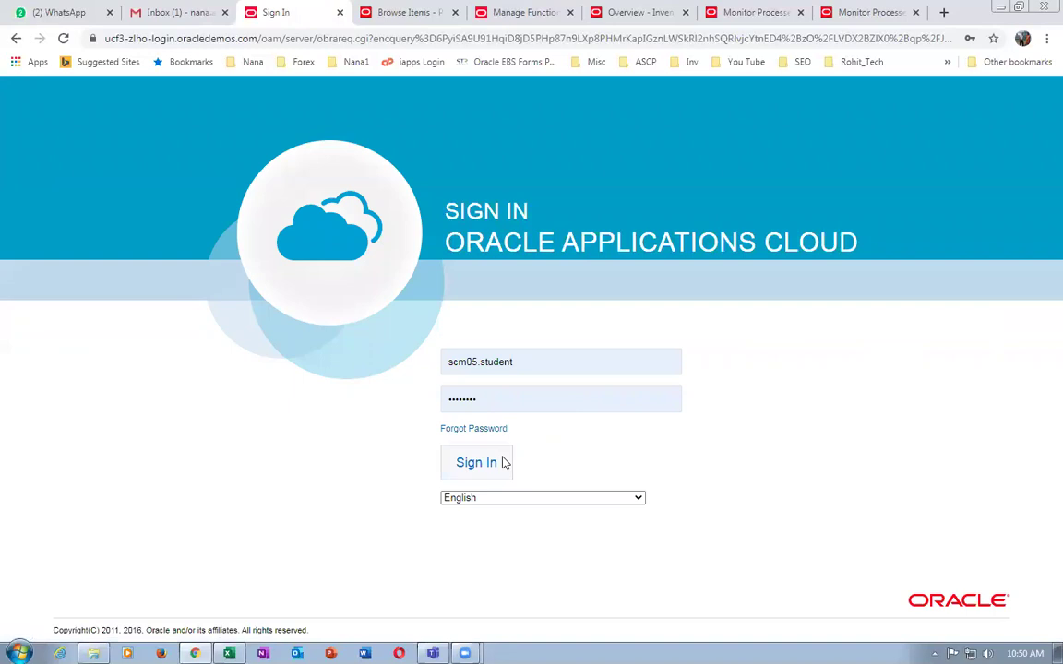
{"action": "left_click", "coordinate": [503, 463]}
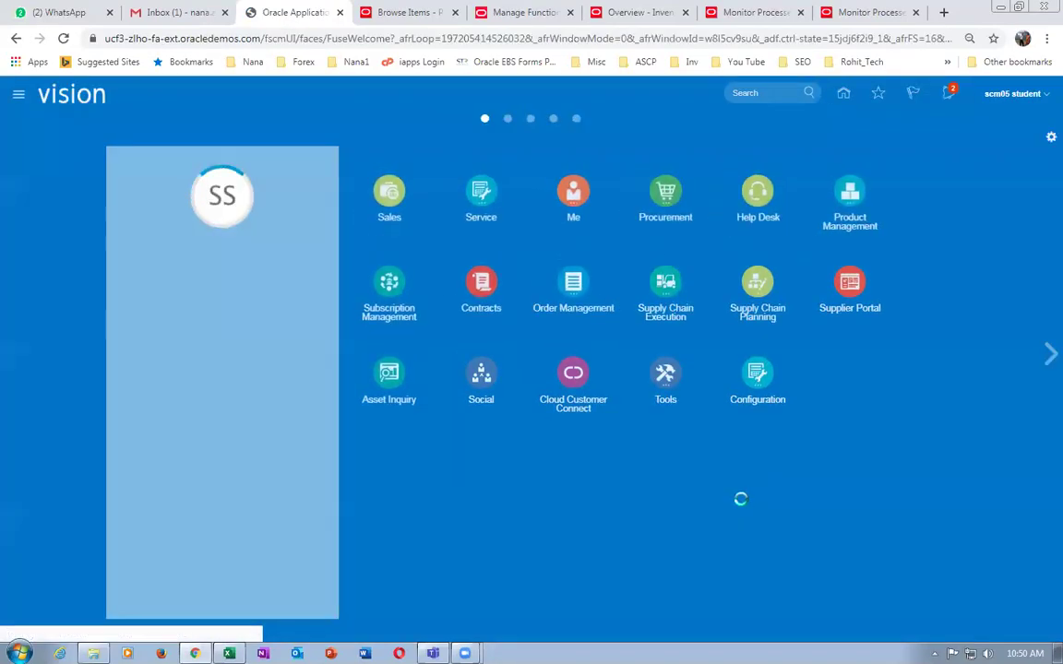
Step: Open Order Management and start a new sales order
{"action": "left_click", "coordinate": [574, 297]}
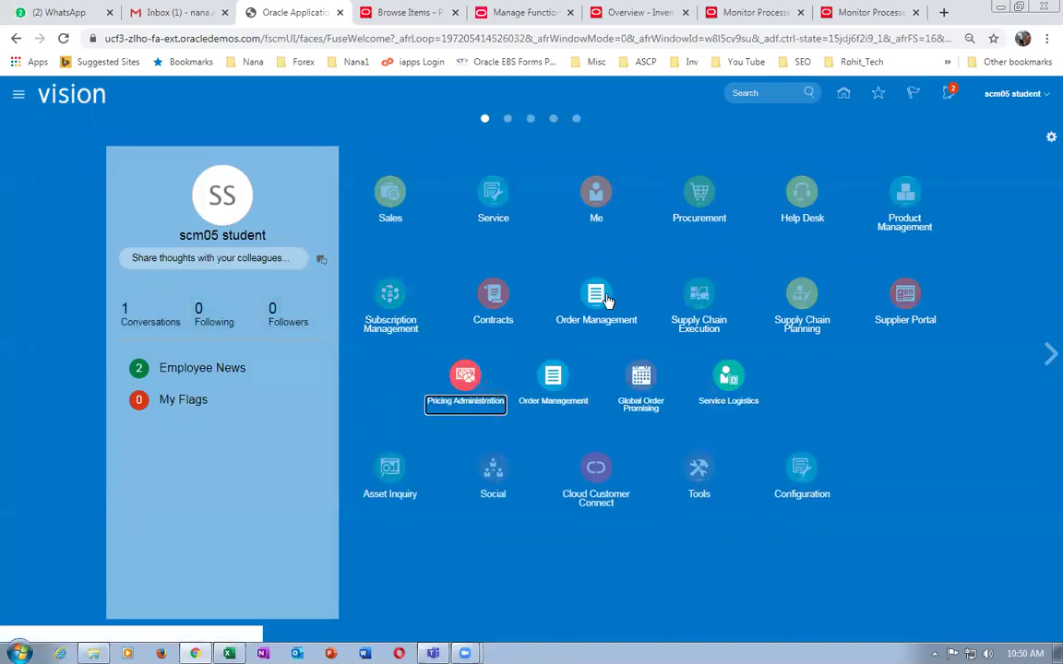
{"action": "left_click", "coordinate": [554, 378]}
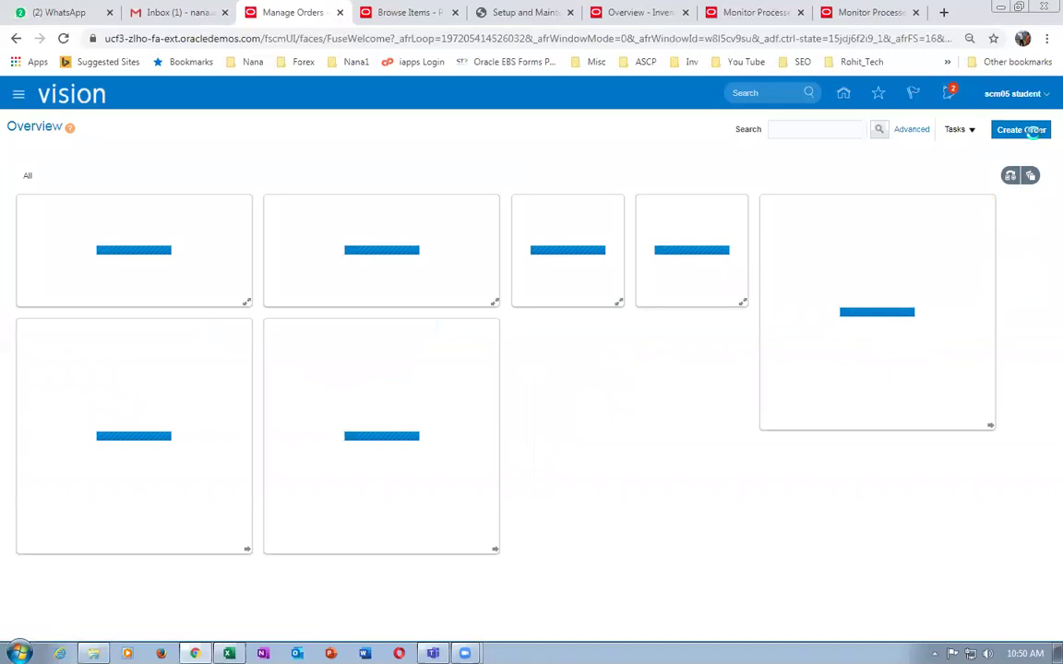
{"action": "left_click", "coordinate": [1032, 134]}
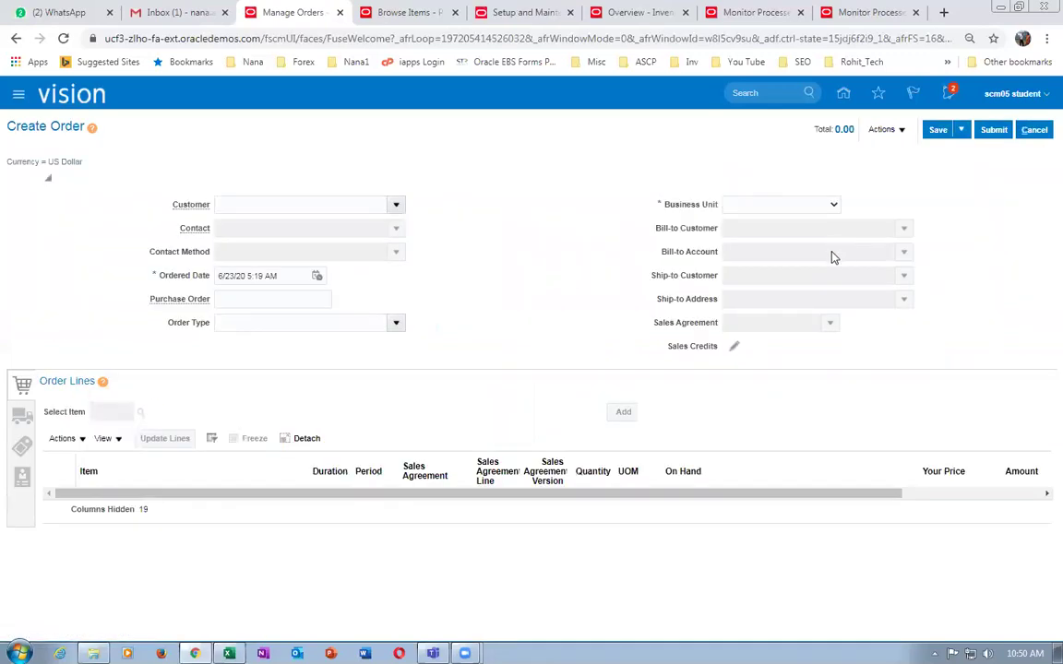
Step: Assign US1 Business Unit and customer Computer Service and Rentals to the new order
{"action": "left_click", "coordinate": [784, 205]}
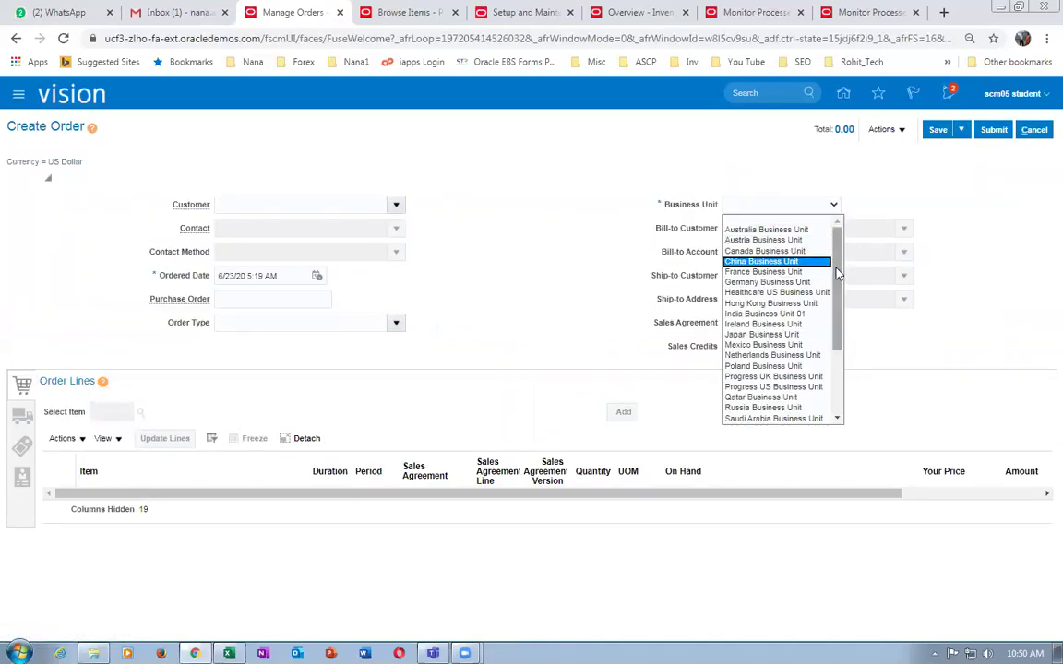
{"action": "scroll", "coordinate": [827, 365], "scroll_direction": "down", "scroll_amount": 5}
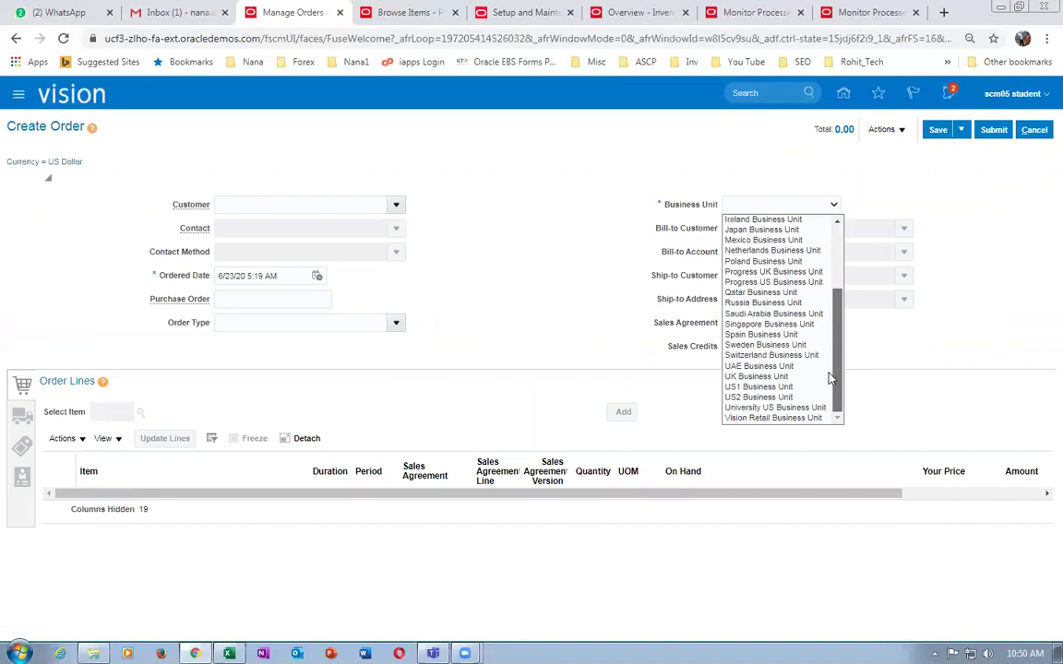
{"action": "left_click", "coordinate": [773, 386]}
{"action": "left_click", "coordinate": [262, 198]}
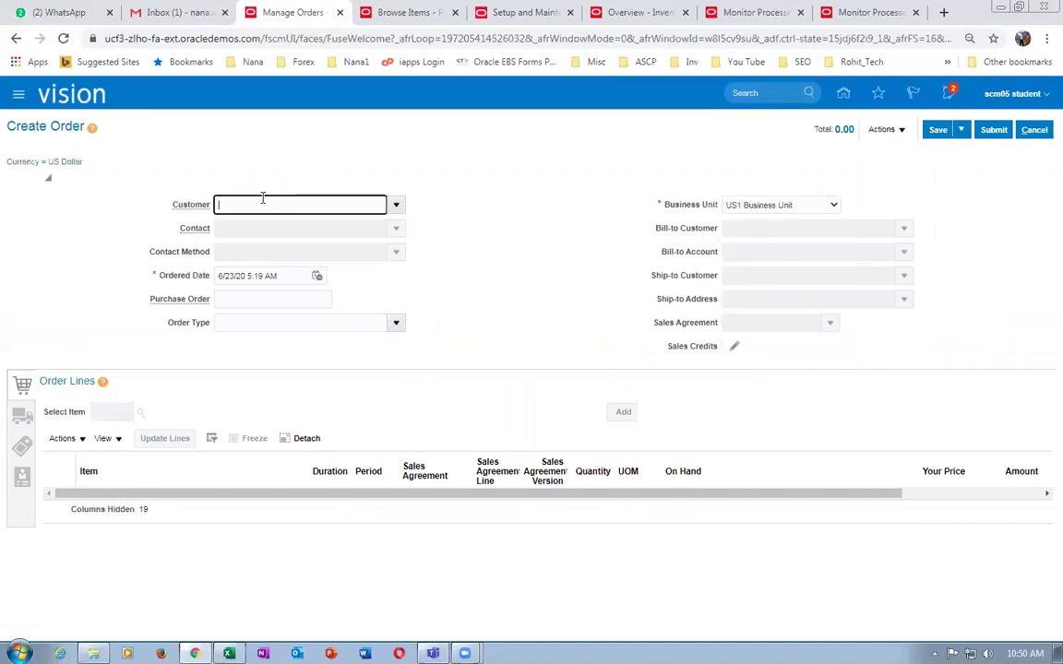
{"action": "type", "text": "Compu"}
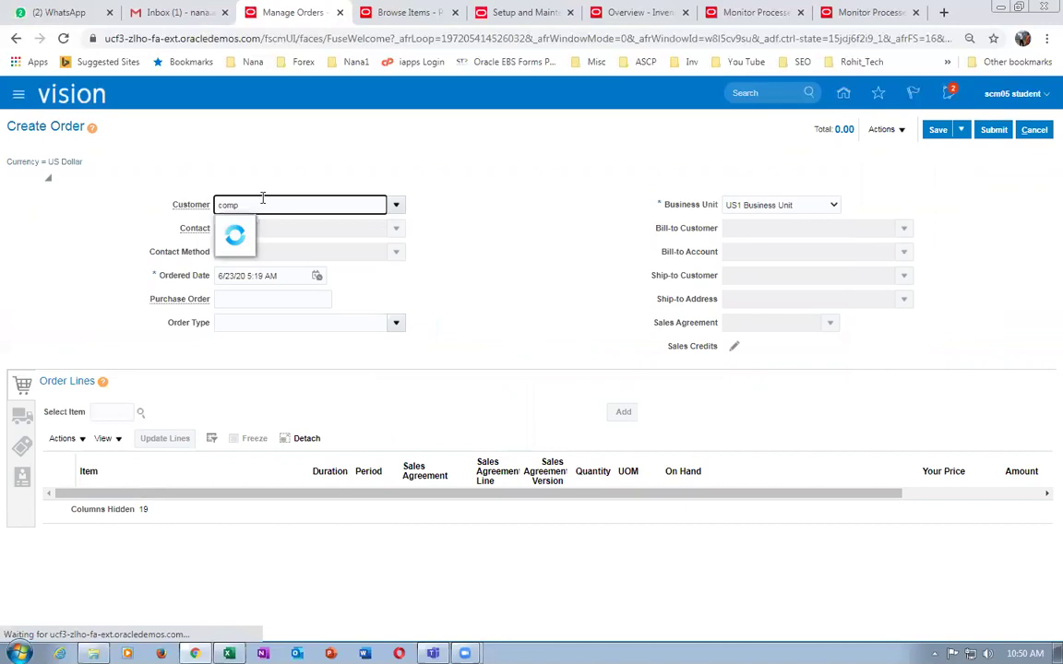
{"action": "left_click", "coordinate": [272, 226]}
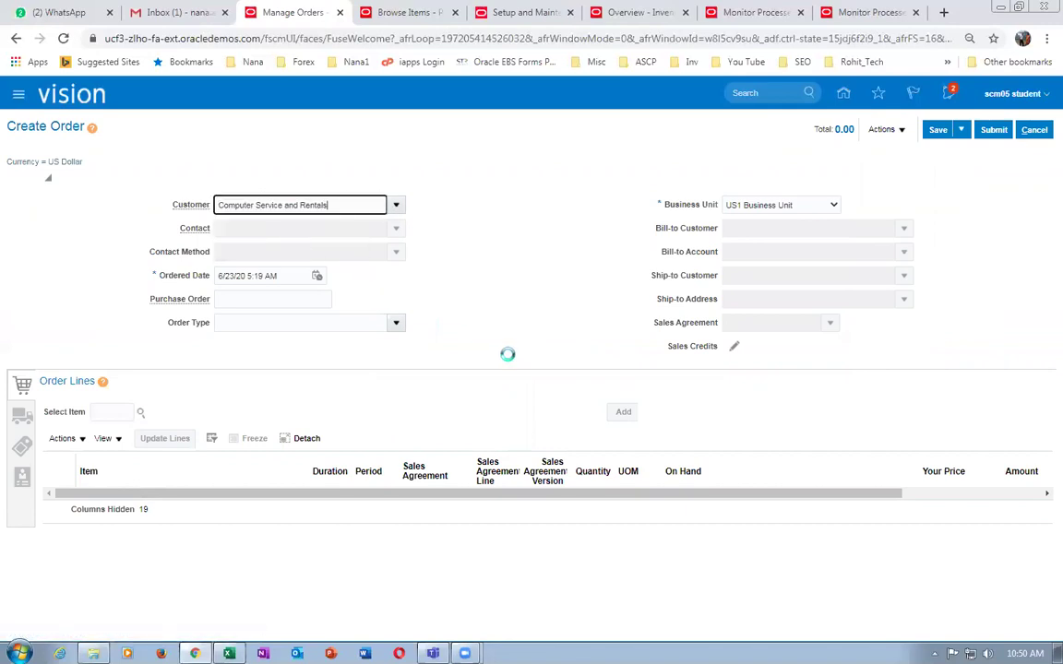
Step: Select item k99_GOP_Ship for the order line and set its quantity to 200 to check stock availability
{"action": "left_click", "coordinate": [109, 406]}
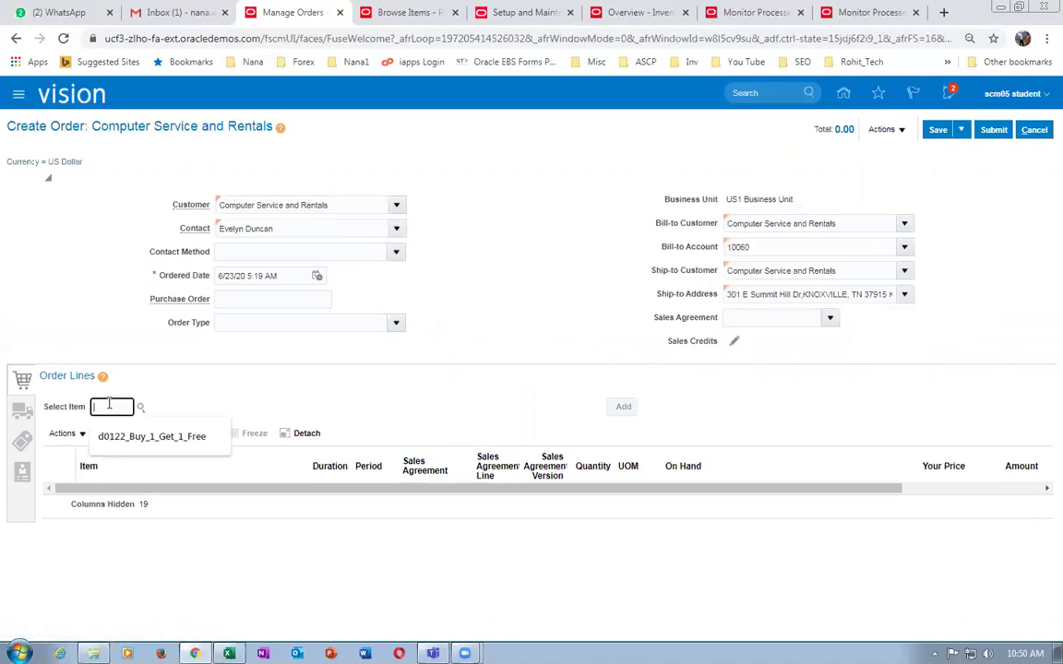
{"action": "type", "text": "k99_S"}
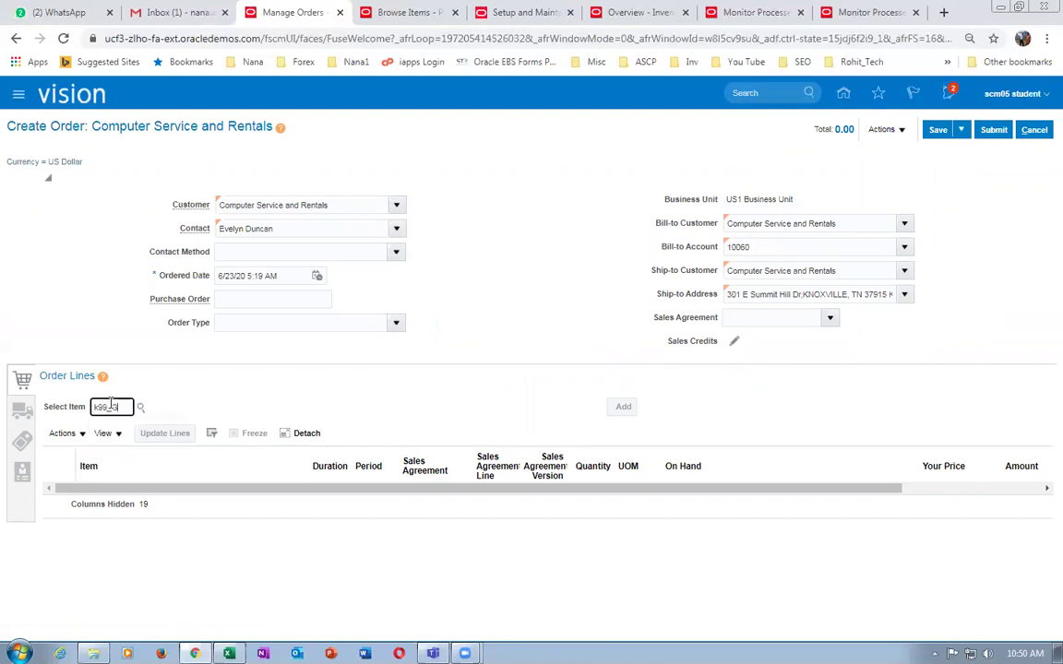
{"action": "key", "text": "Tab"}
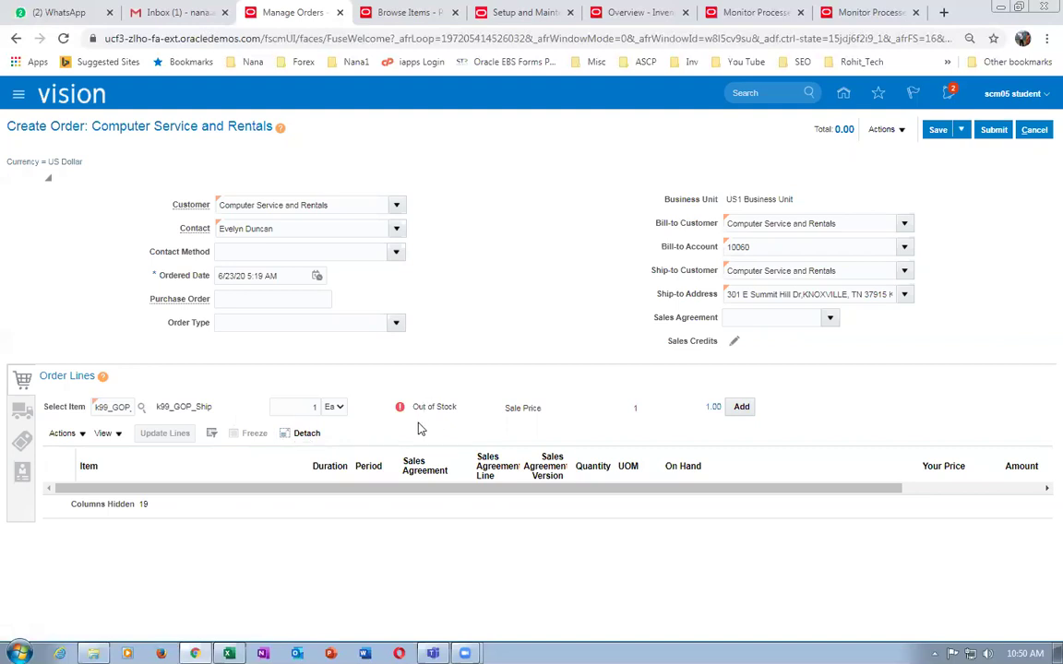
{"action": "double_click", "coordinate": [306, 407]}
{"action": "key", "text": "Tab"}
Step: Reload the timed-out process monitoring page and reopen Scheduled Processes
{"action": "left_click", "coordinate": [749, 12]}
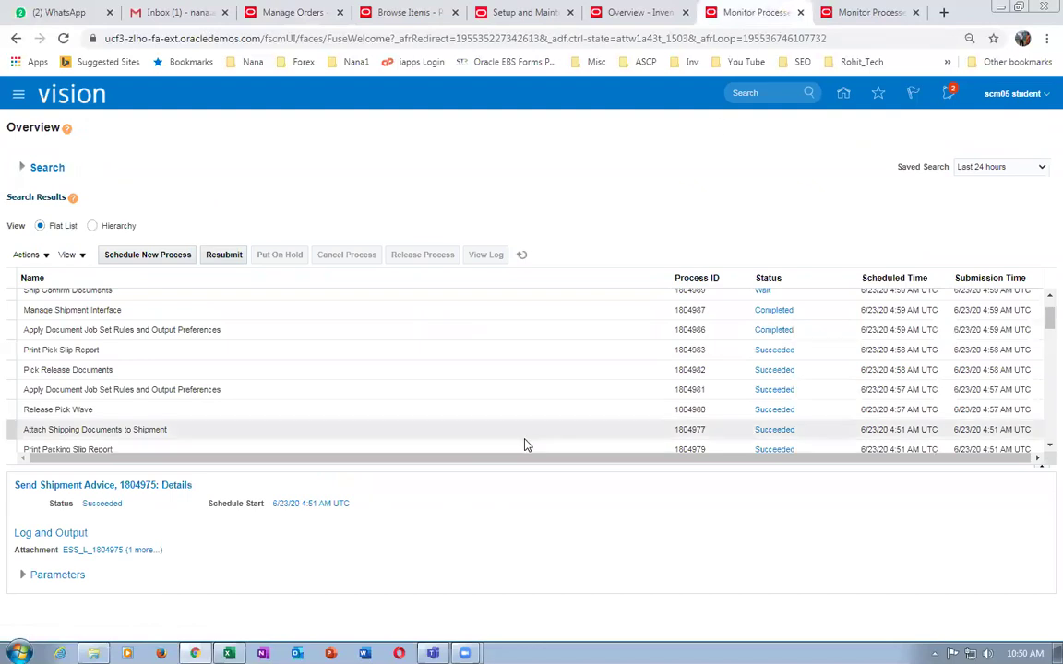
{"action": "scroll", "coordinate": [1043, 295], "scroll_direction": "up", "scroll_amount": 2}
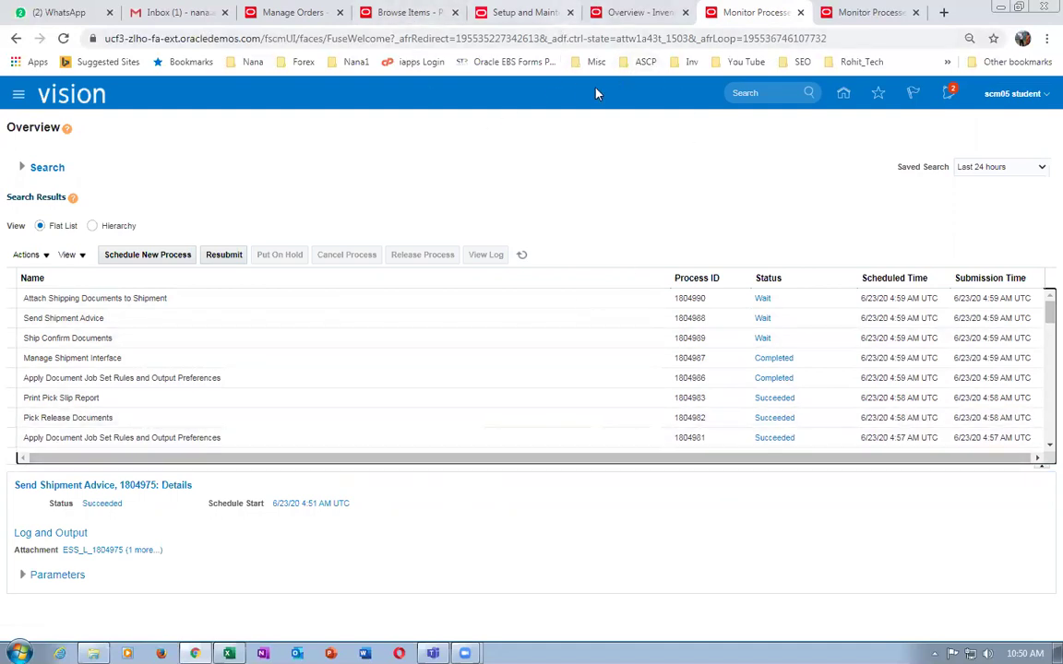
{"action": "left_click", "coordinate": [837, 12]}
{"action": "left_click", "coordinate": [521, 256]}
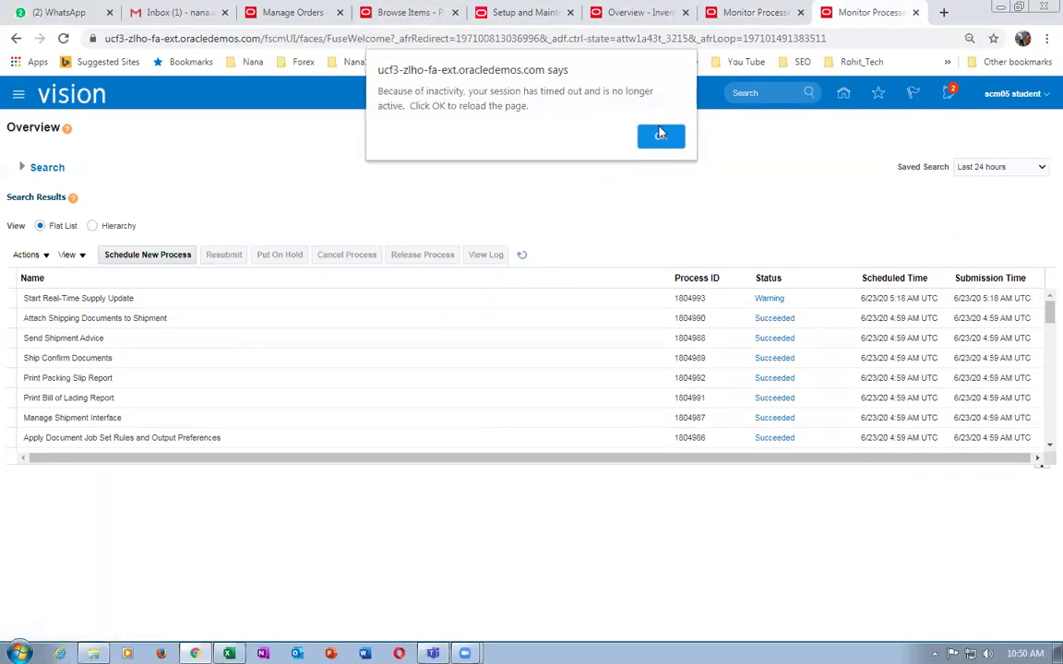
{"action": "left_click", "coordinate": [660, 138]}
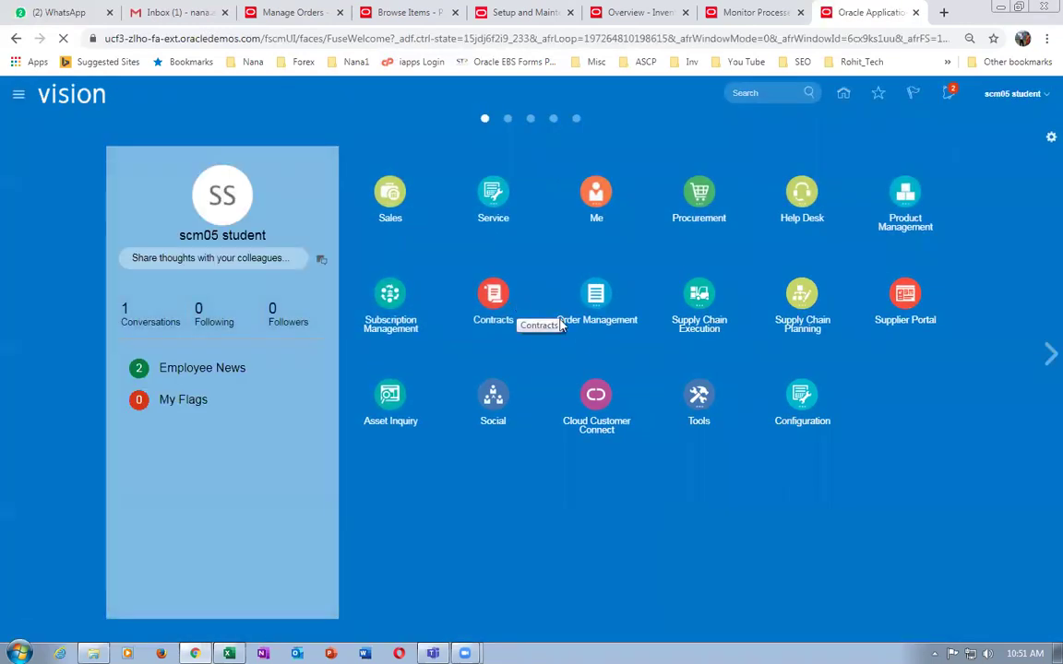
{"action": "left_click", "coordinate": [701, 394]}
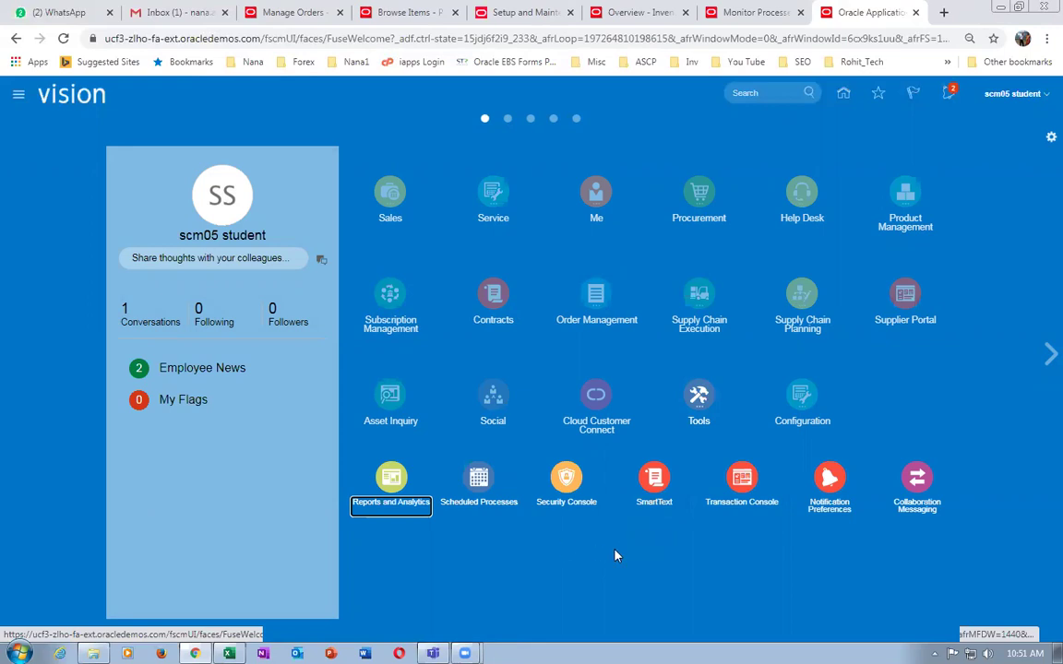
{"action": "left_click", "coordinate": [479, 476]}
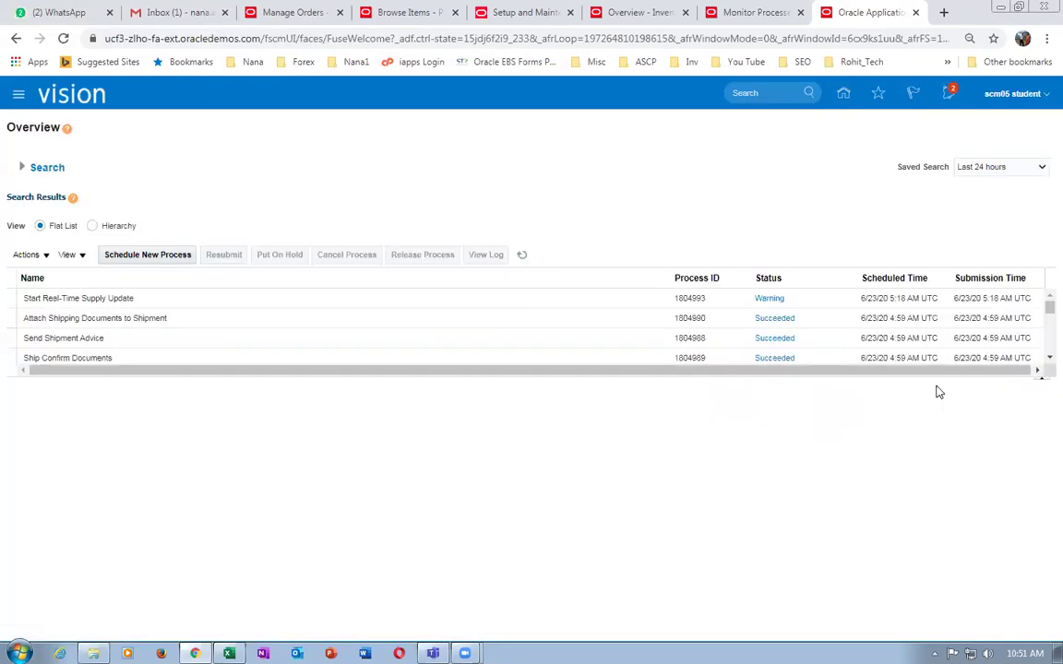
Step: Download the log attachment of the latest Start Real-Time Supply Update process and open it
{"action": "left_click", "coordinate": [452, 300]}
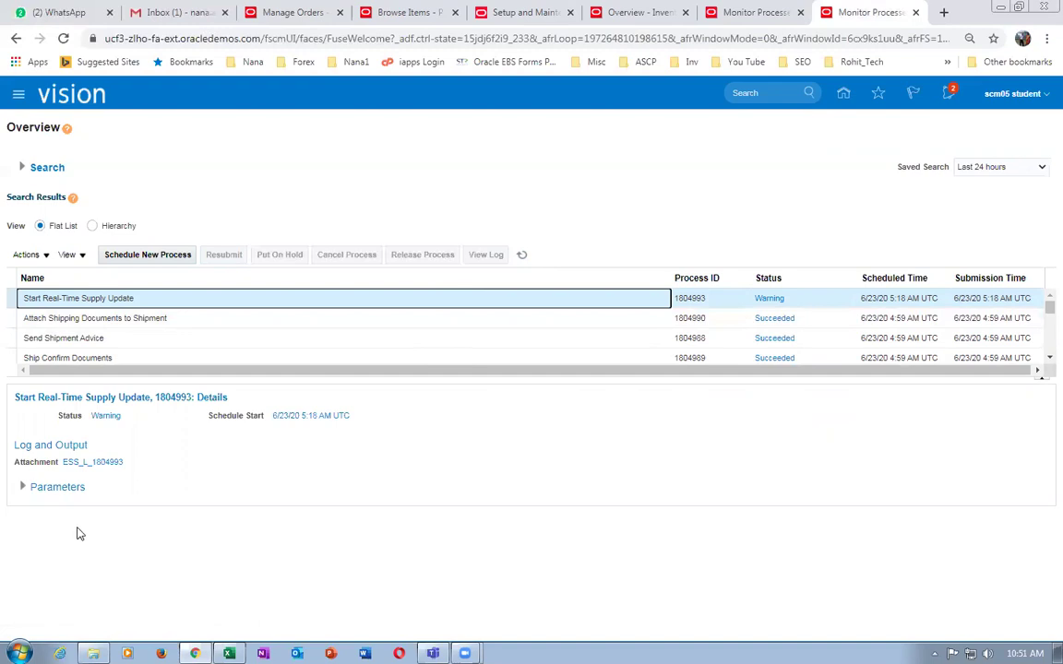
{"action": "left_click", "coordinate": [87, 463]}
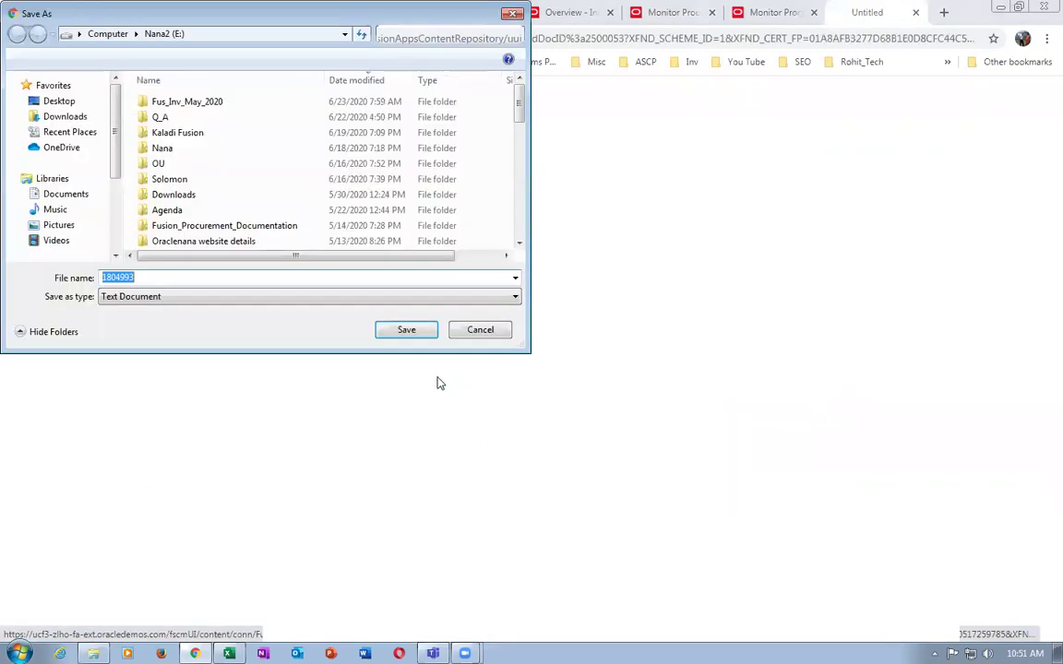
{"action": "left_click", "coordinate": [406, 330]}
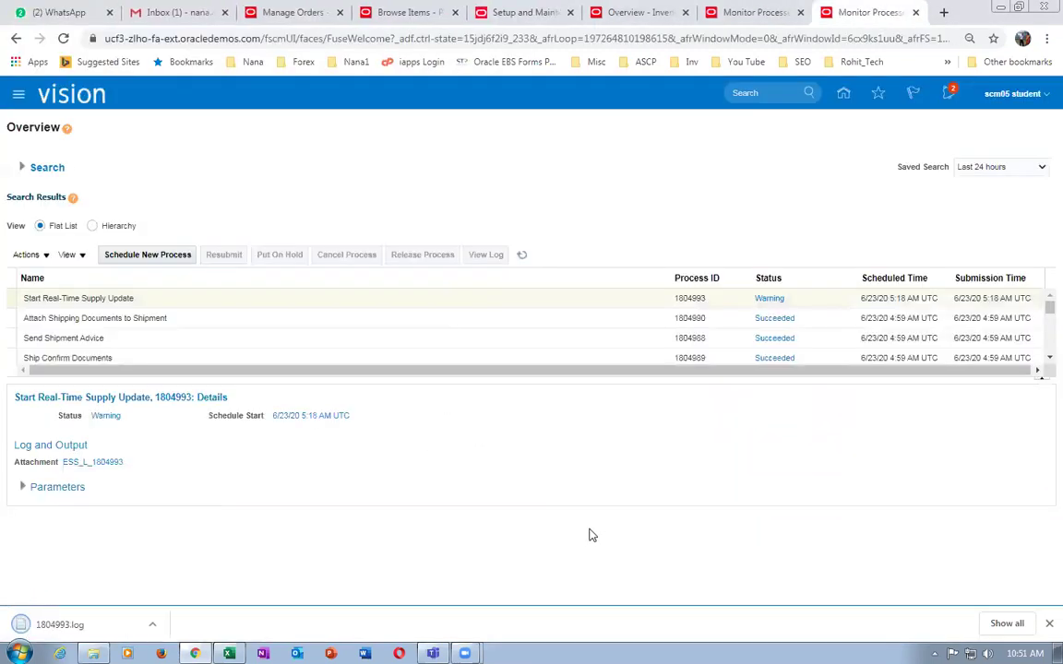
{"action": "left_click", "coordinate": [1006, 623]}
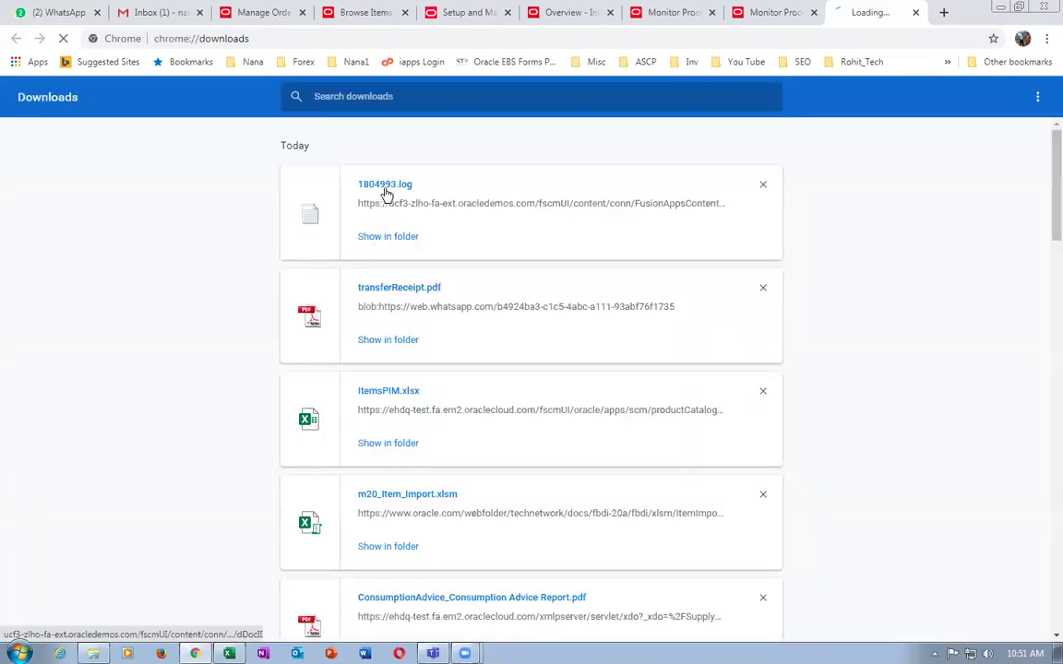
{"action": "left_click", "coordinate": [384, 187]}
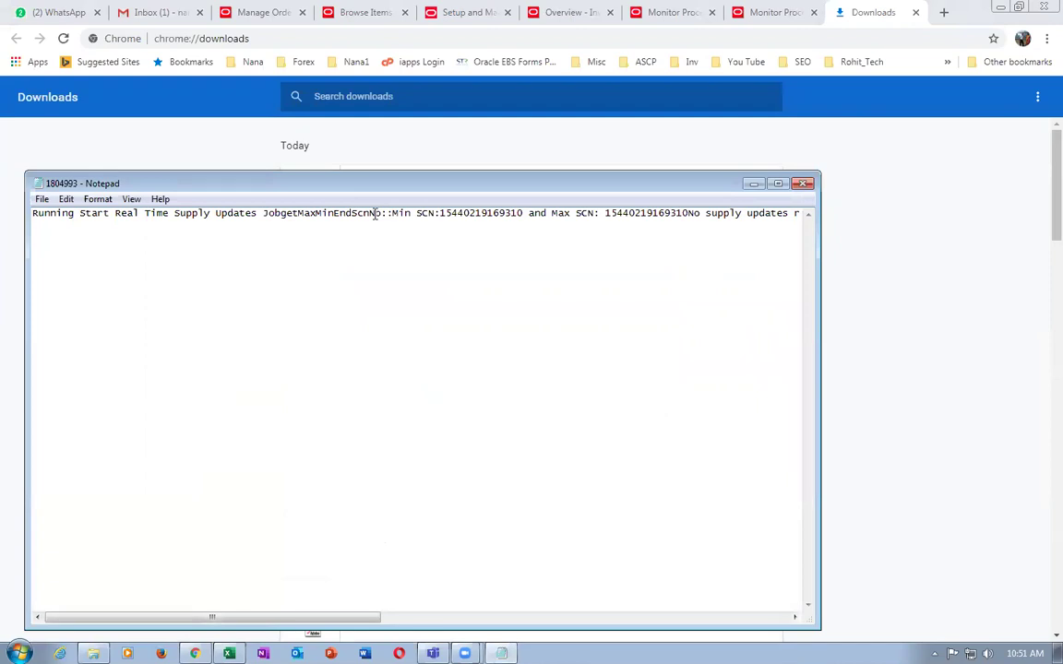
Step: Copy the whole log text into a blank Word document to read it, and return to the browser, closing the downloads page
{"action": "left_click", "coordinate": [374, 213]}
{"action": "key", "text": "ctrl+a"}
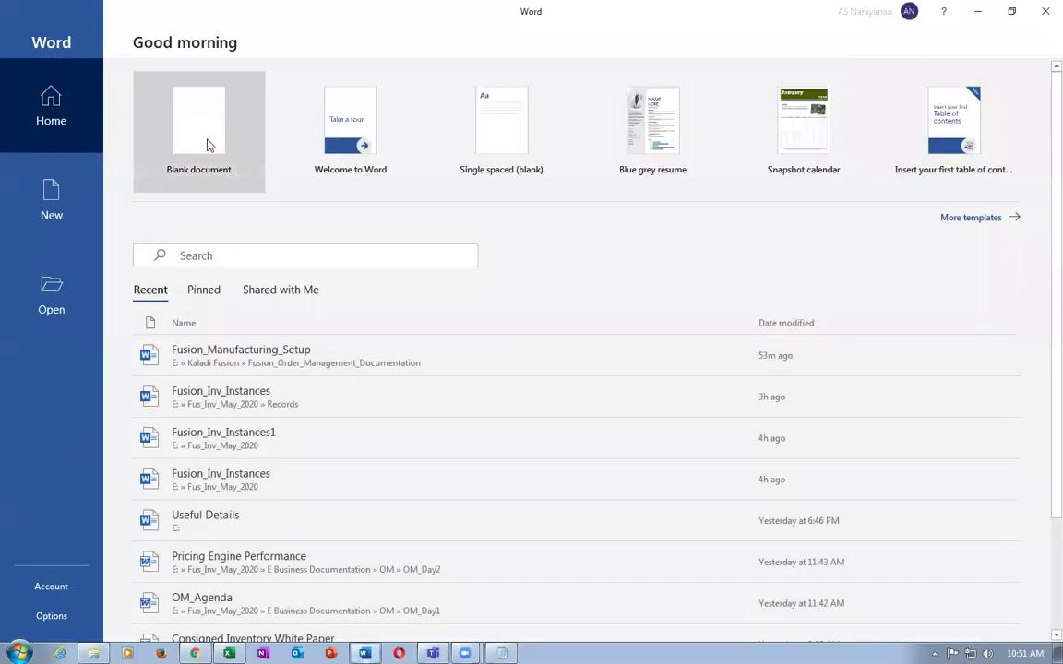
{"action": "left_click", "coordinate": [208, 145]}
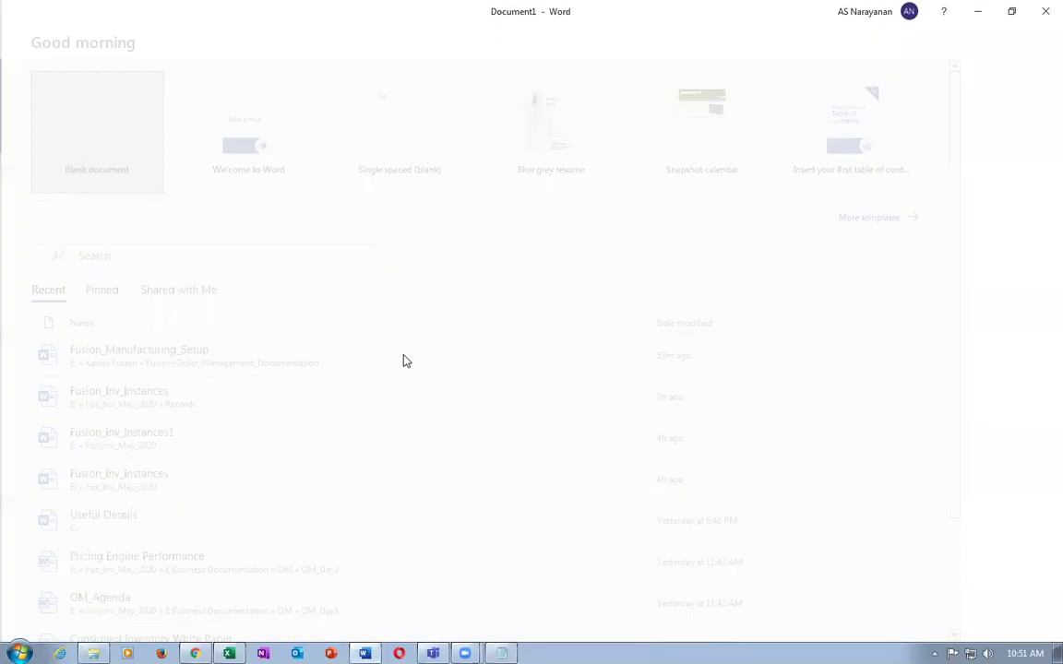
{"action": "key", "text": "ctrl+v"}
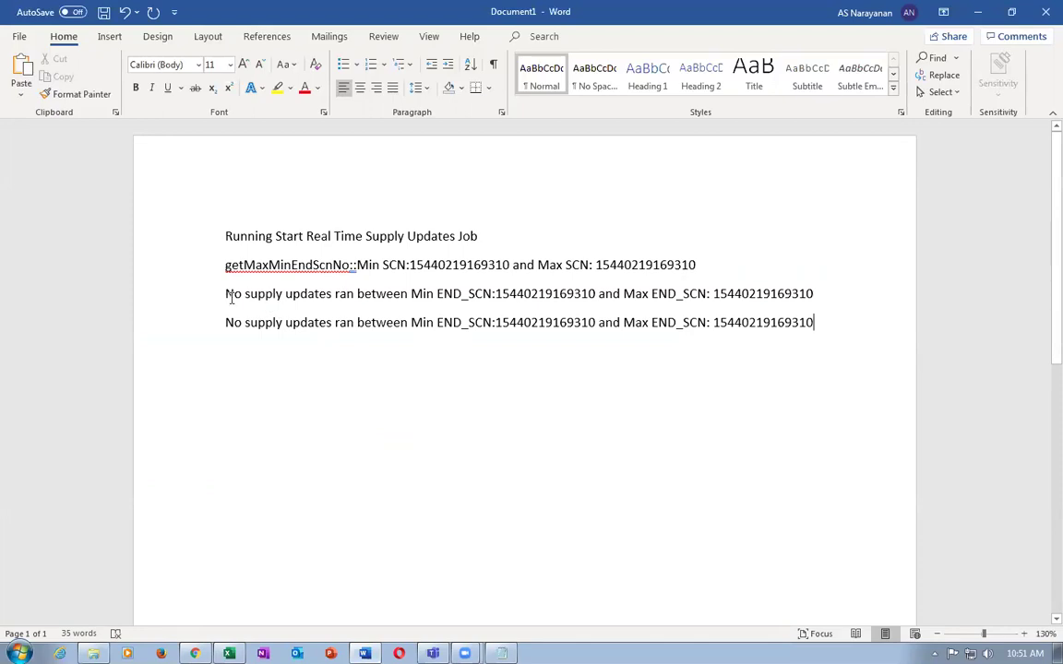
{"action": "left_click_drag", "start_coordinate": [240, 295], "coordinate": [853, 350]}
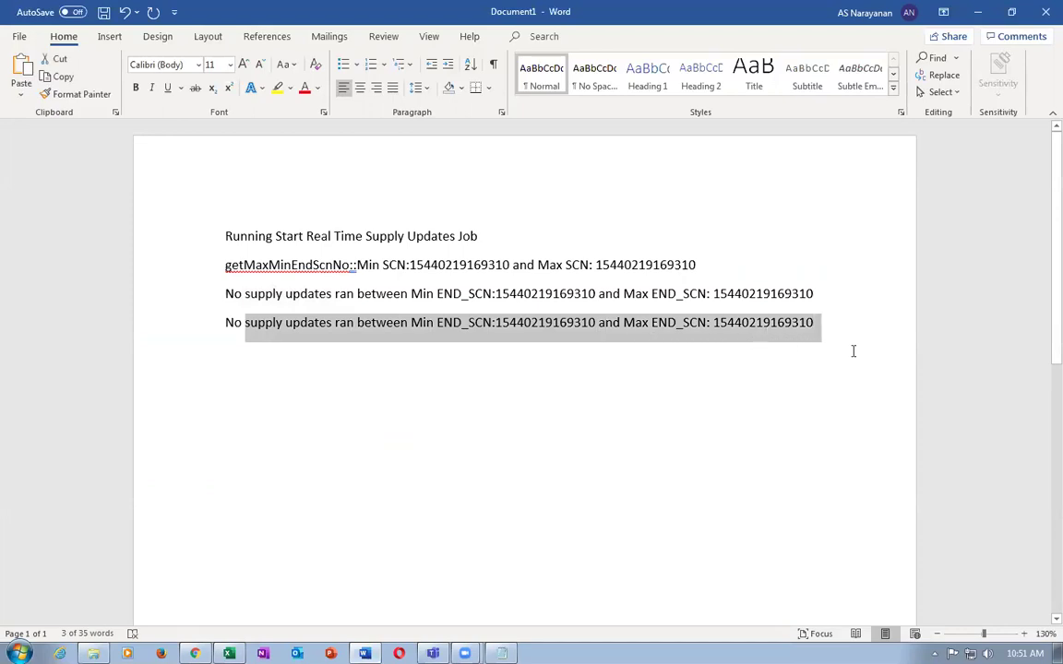
{"action": "left_click", "coordinate": [650, 417]}
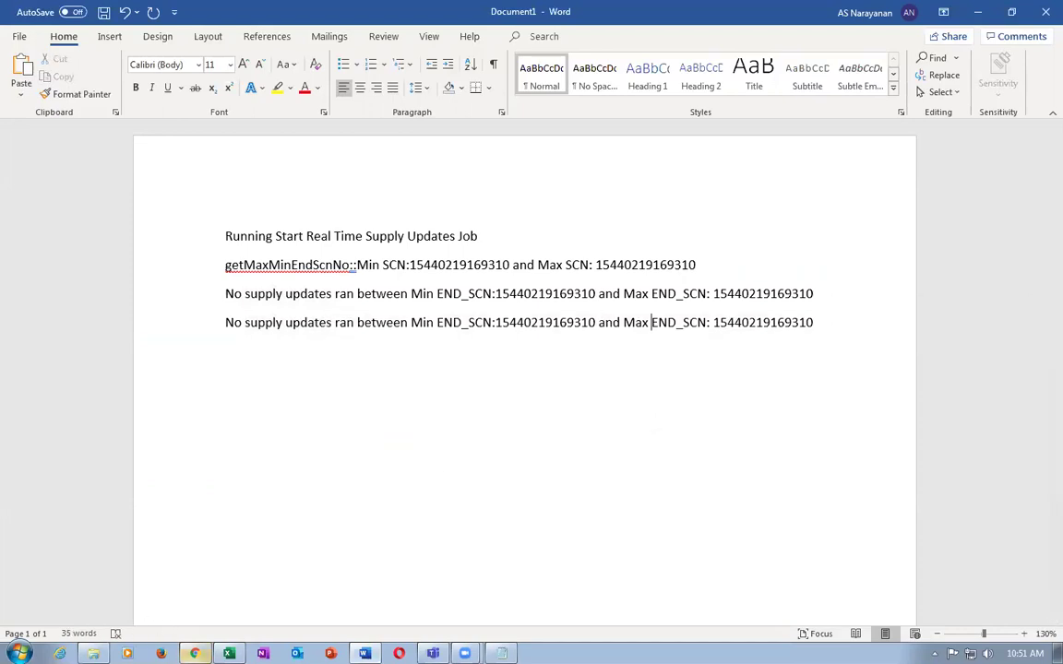
{"action": "left_click", "coordinate": [195, 653]}
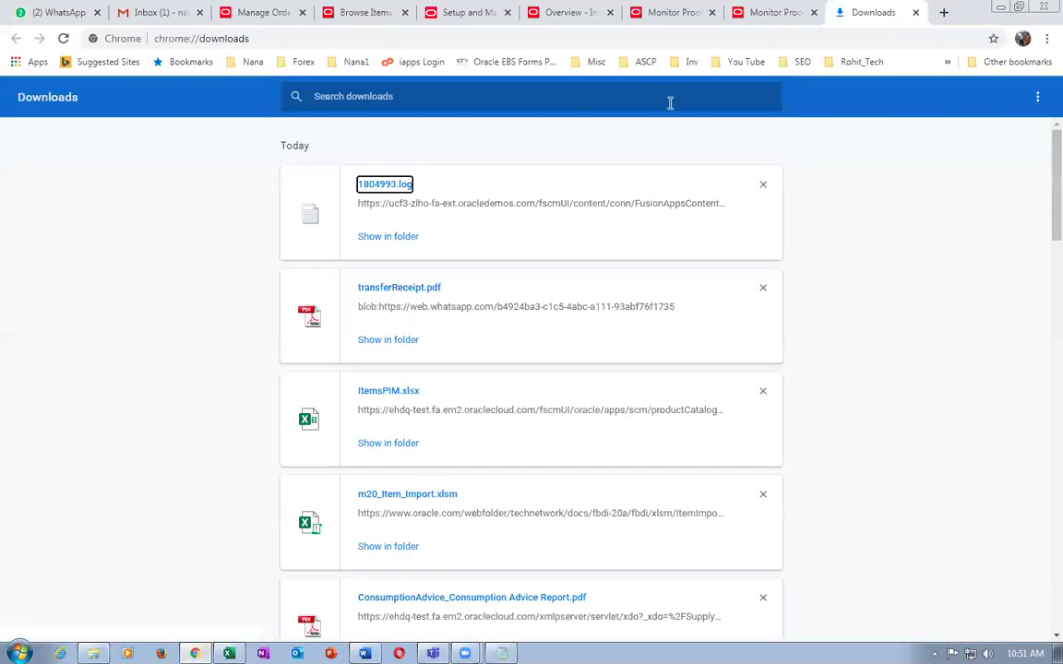
{"action": "left_click", "coordinate": [914, 12]}
Step: Schedule a new Start Real-Time Supply Update job and submit it with the default options
{"action": "left_click", "coordinate": [148, 255]}
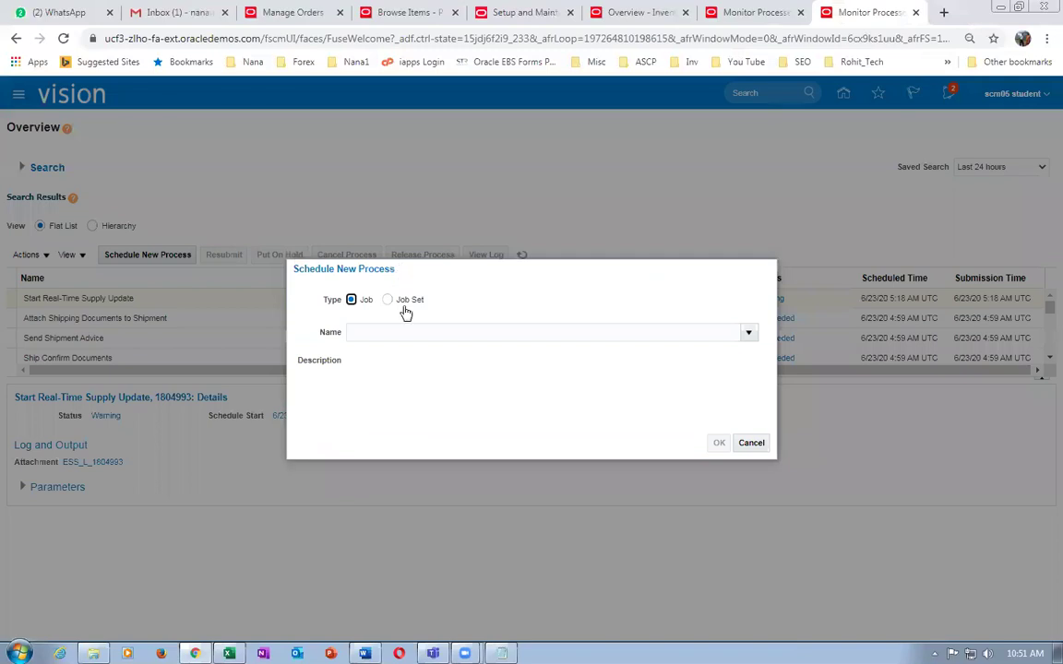
{"action": "left_click", "coordinate": [399, 334]}
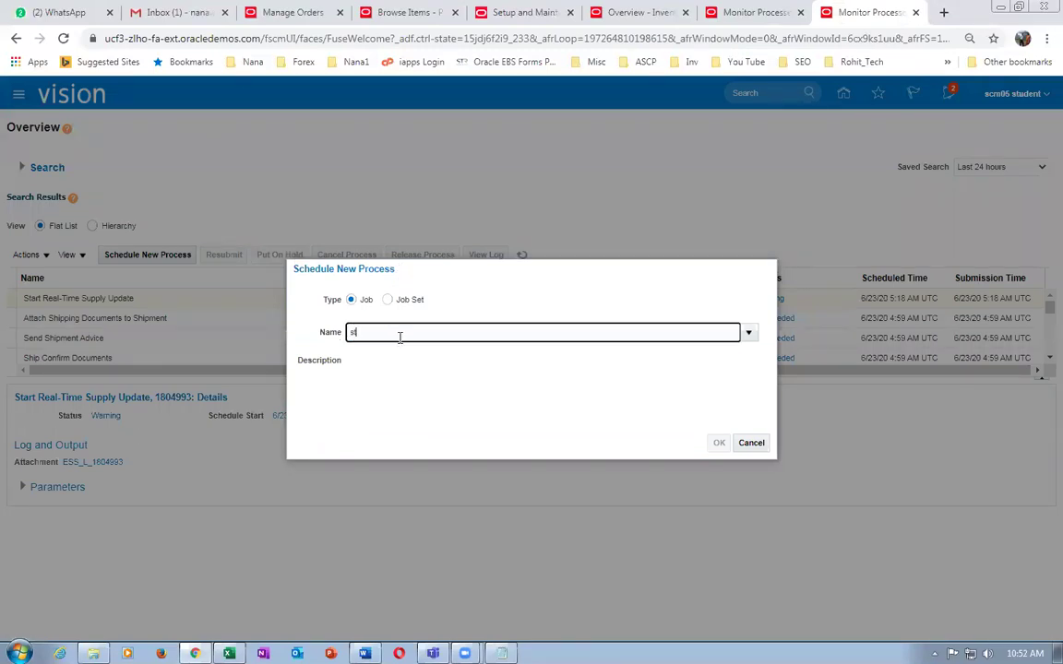
{"action": "type", "text": "strat real"}
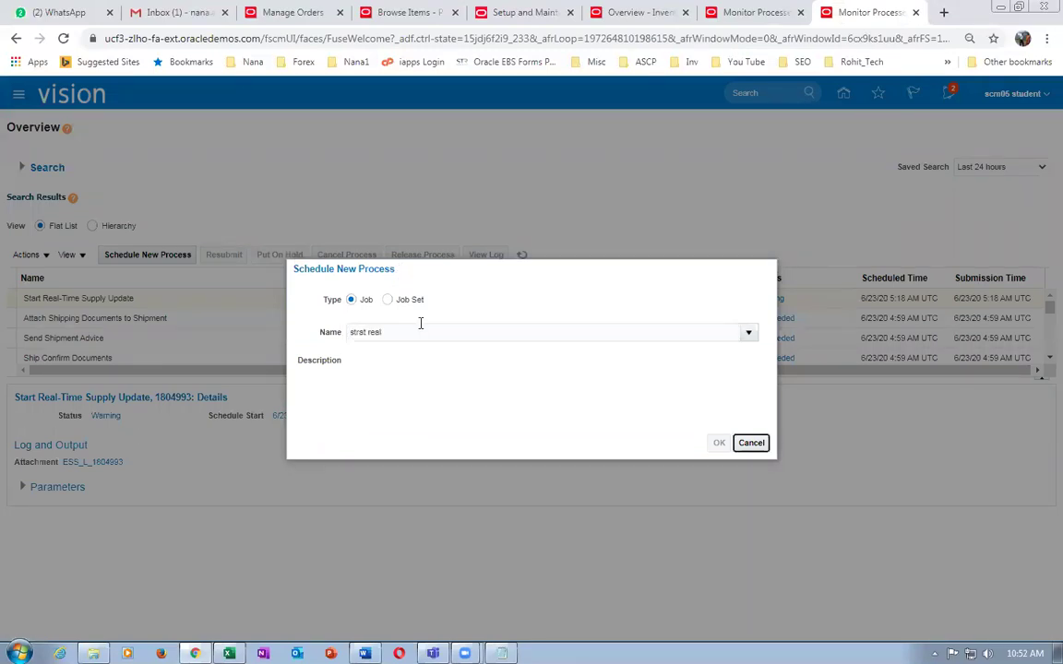
{"action": "type", "text": "start"}
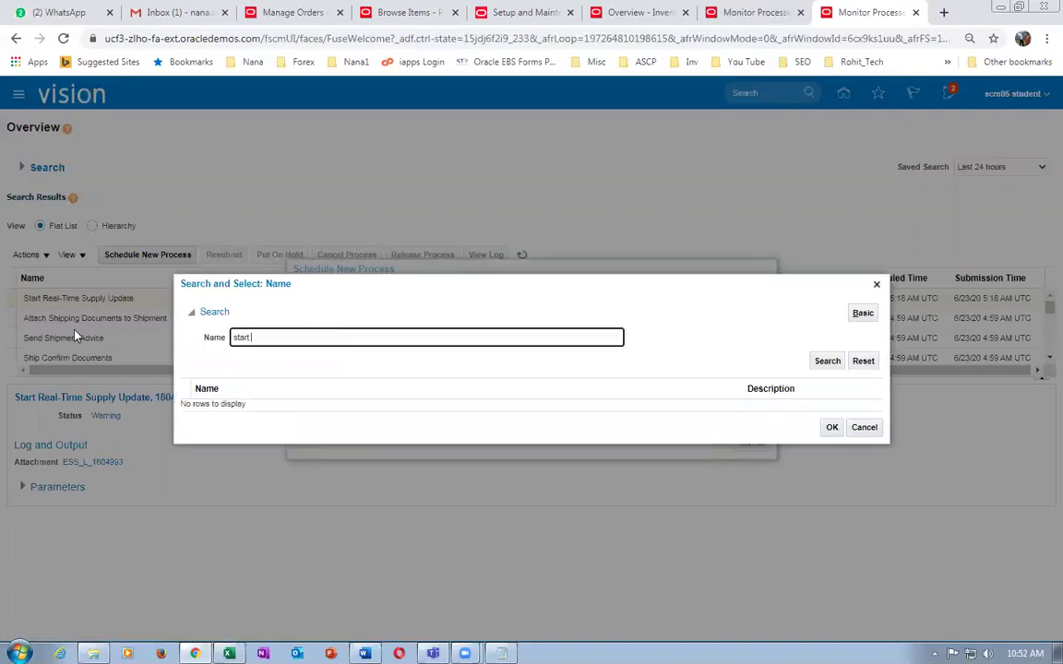
{"action": "type", "text": " real"}
{"action": "left_click", "coordinate": [826, 361]}
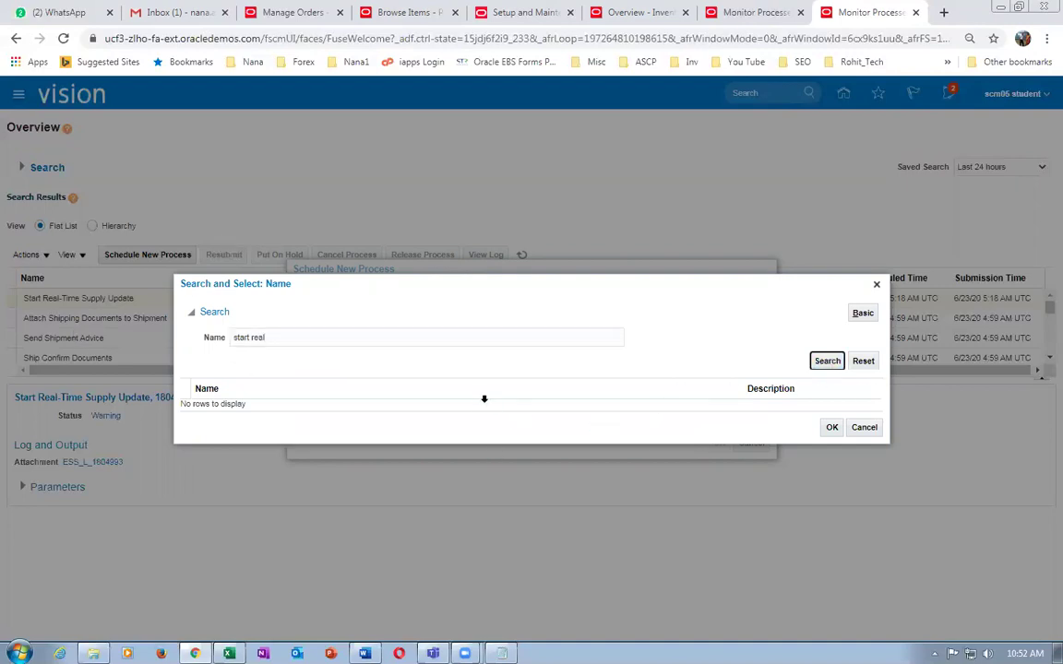
{"action": "left_click", "coordinate": [261, 405]}
{"action": "left_click", "coordinate": [823, 433]}
{"action": "left_click", "coordinate": [718, 445]}
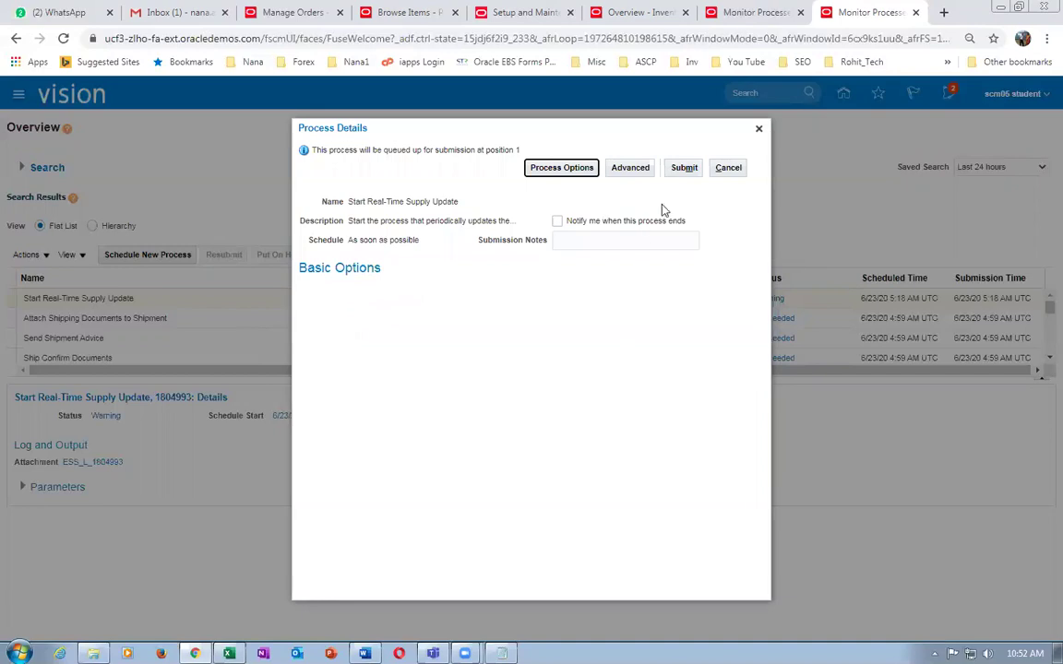
{"action": "left_click", "coordinate": [685, 168]}
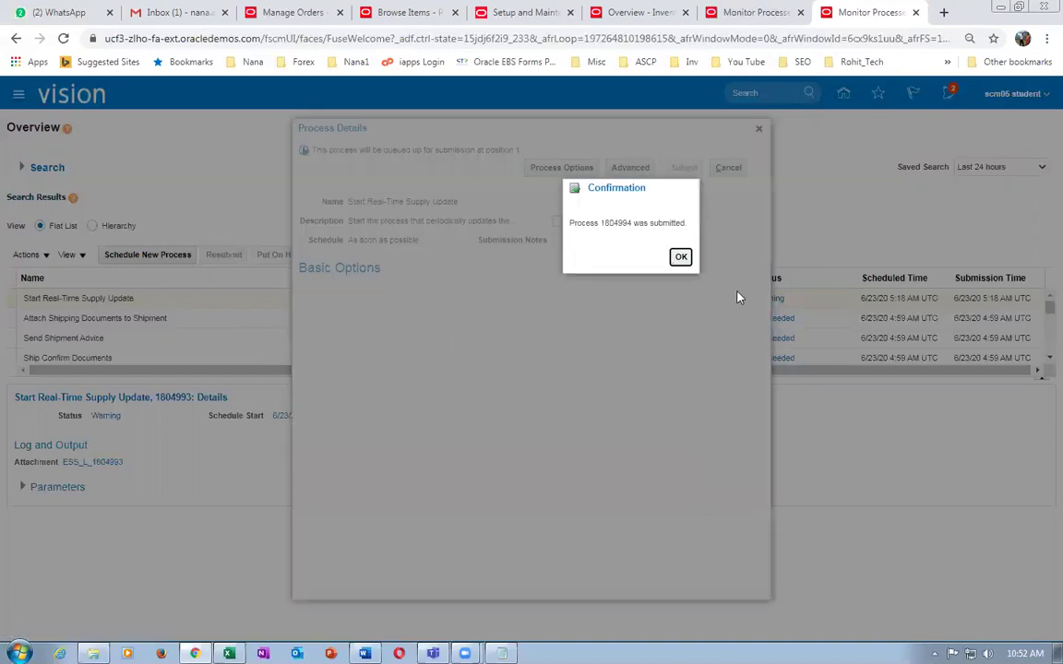
{"action": "left_click", "coordinate": [681, 256]}
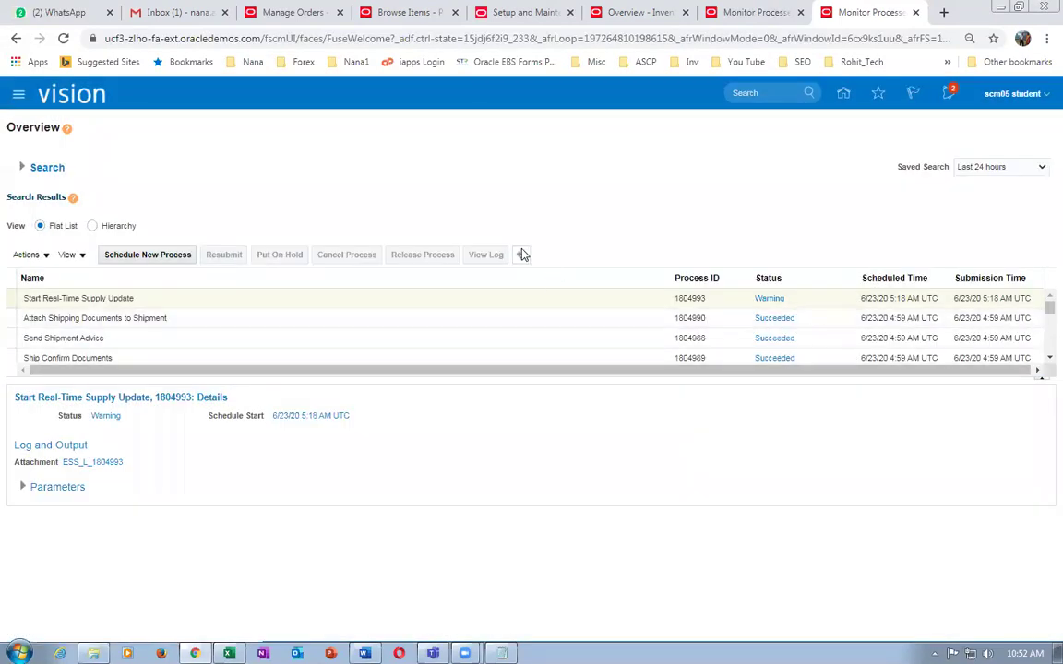
Step: Enlarge the process list and refresh it to check the status of the newly submitted supply update
{"action": "left_click_drag", "start_coordinate": [479, 378], "coordinate": [479, 458]}
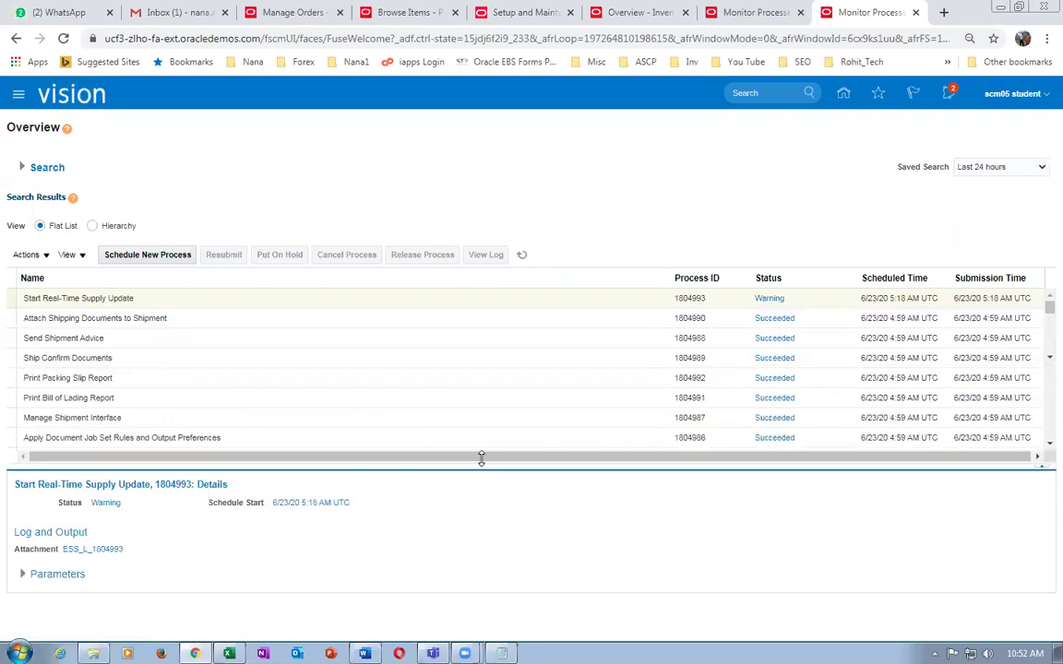
{"action": "left_click", "coordinate": [522, 255]}
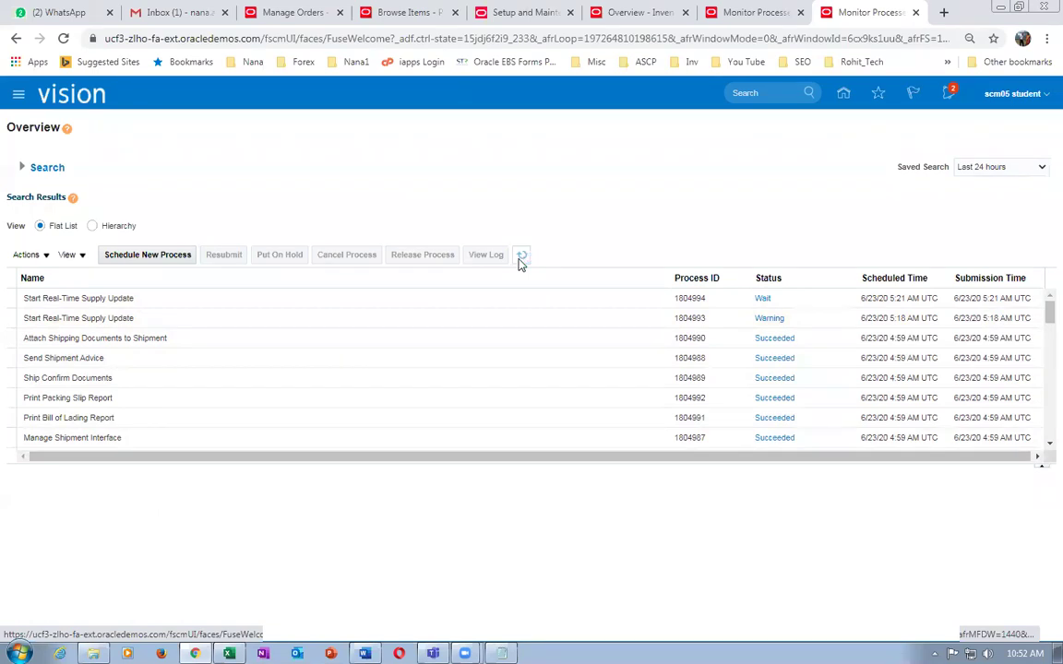
{"action": "left_click", "coordinate": [519, 262]}
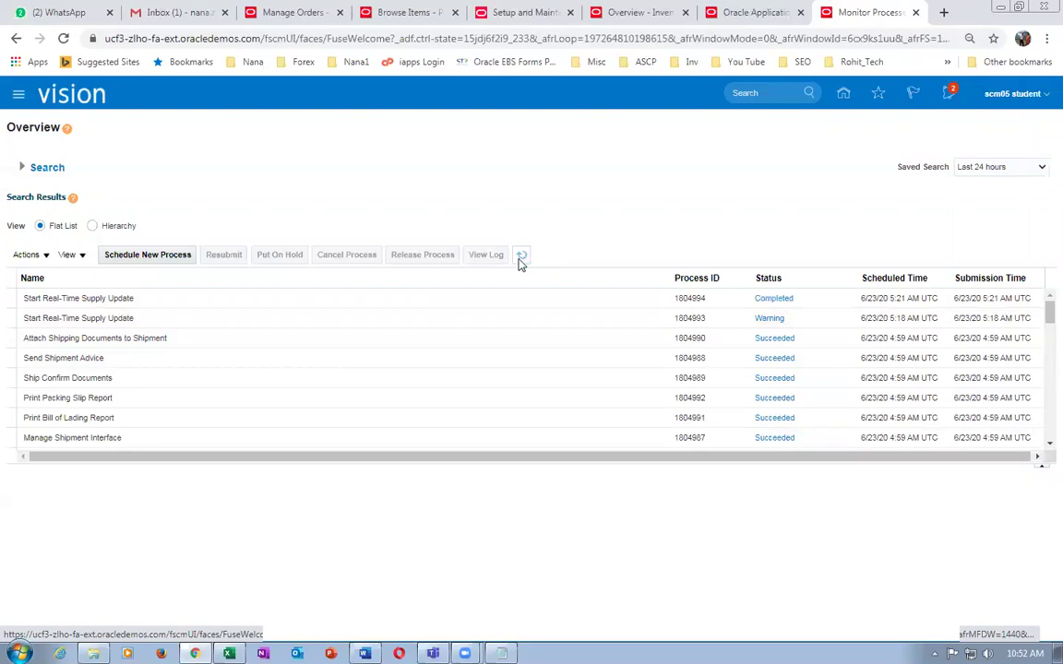
{"action": "left_click", "coordinate": [313, 300]}
Step: Return to the unsaved Computer Service and Rentals order, discard it, and start a new sales order
{"action": "left_click", "coordinate": [309, 15]}
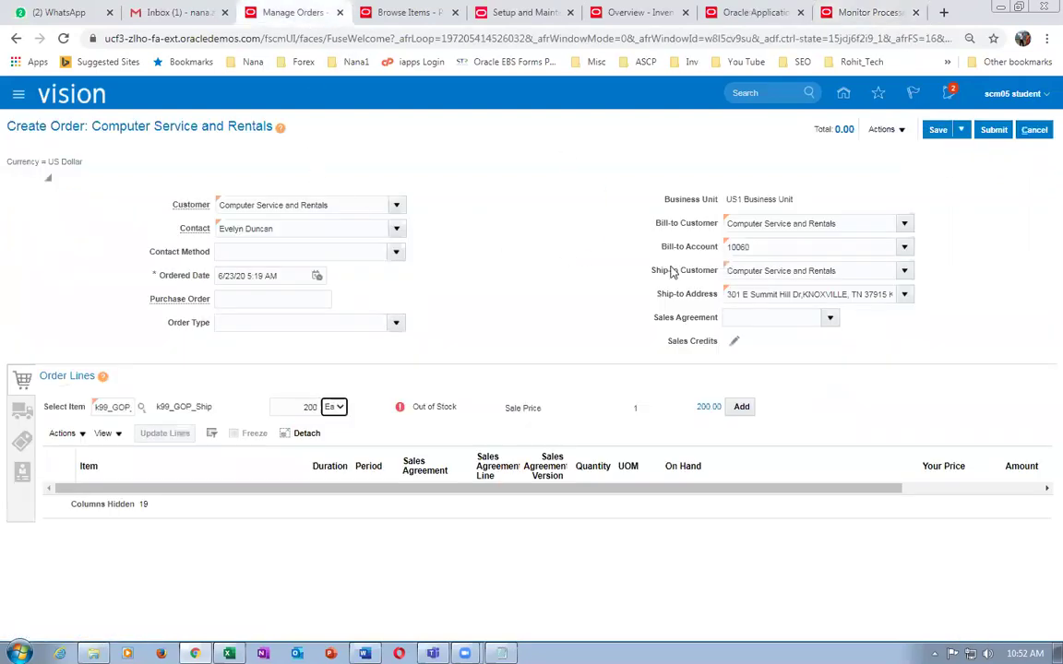
{"action": "left_click", "coordinate": [1035, 131]}
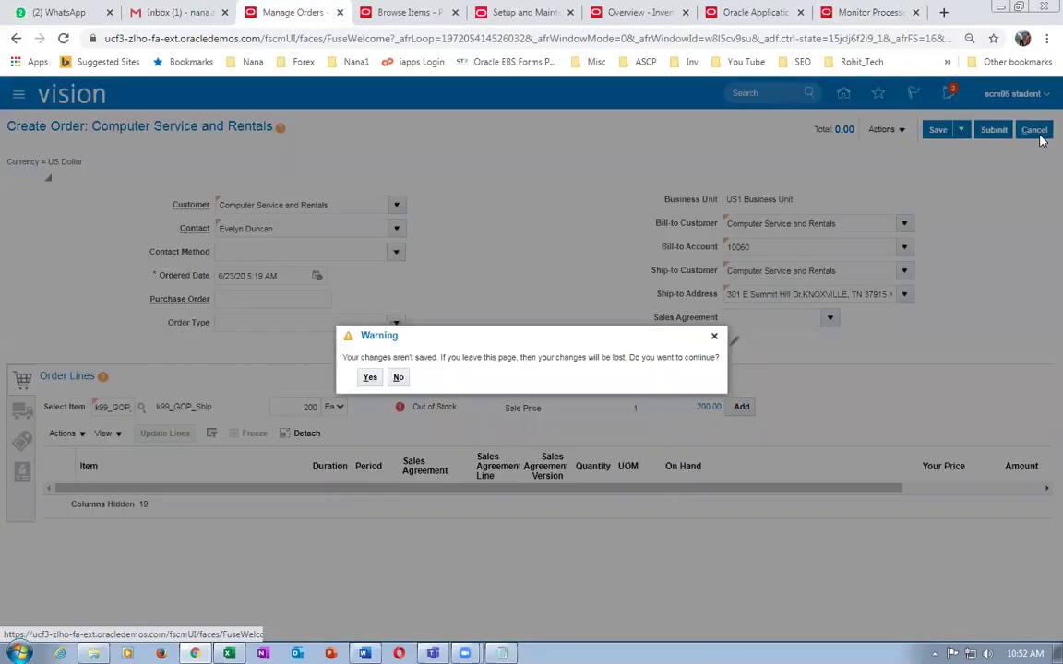
{"action": "left_click", "coordinate": [368, 378]}
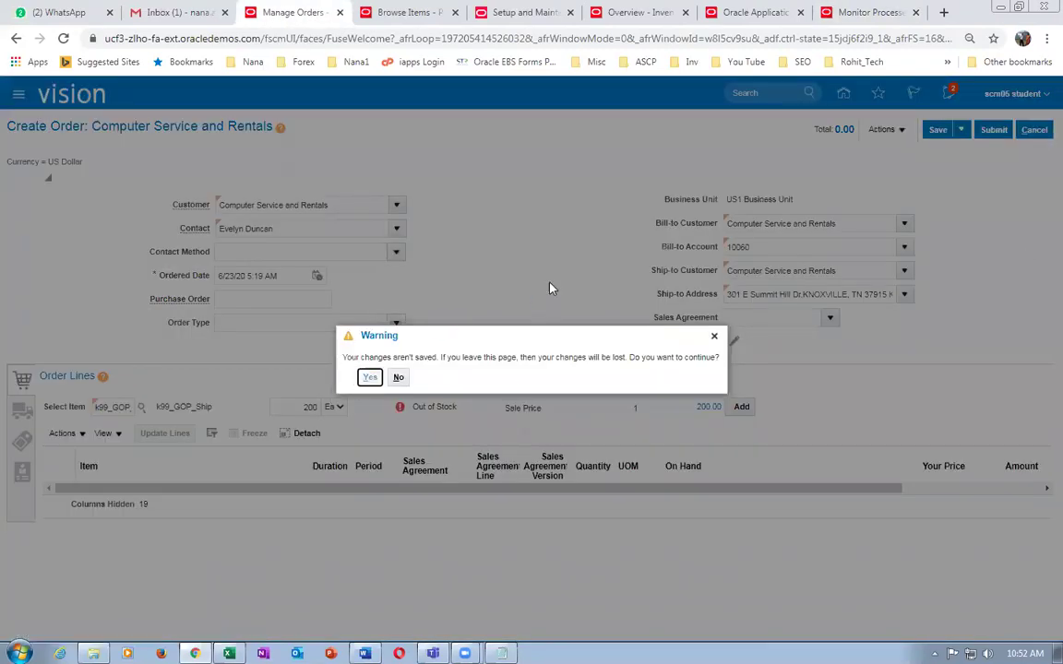
{"action": "left_click", "coordinate": [1021, 130]}
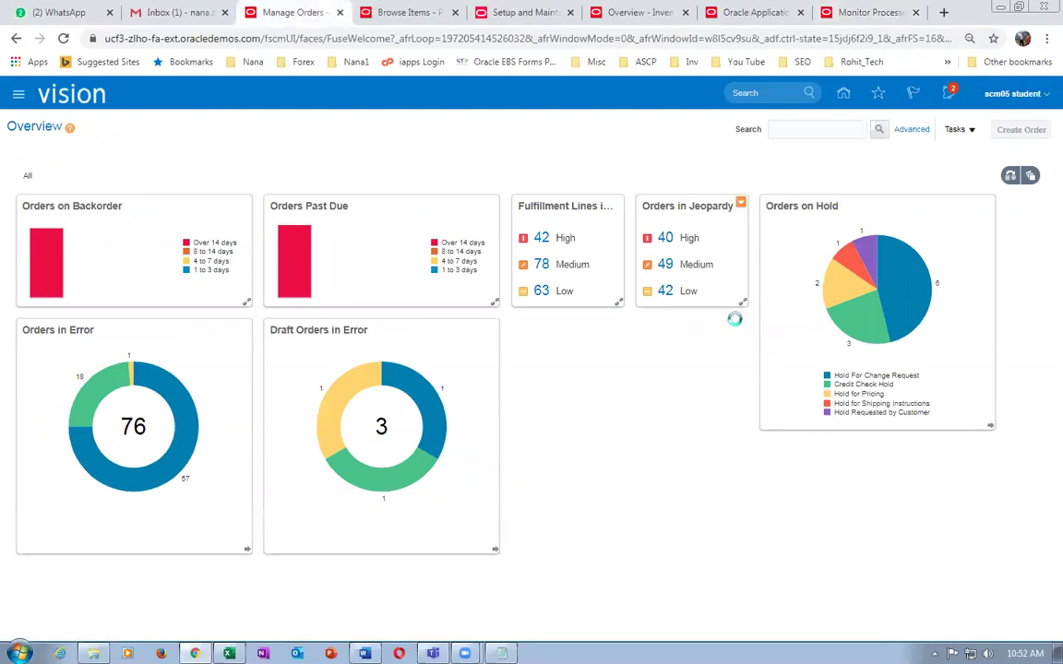
{"action": "left_click", "coordinate": [799, 204]}
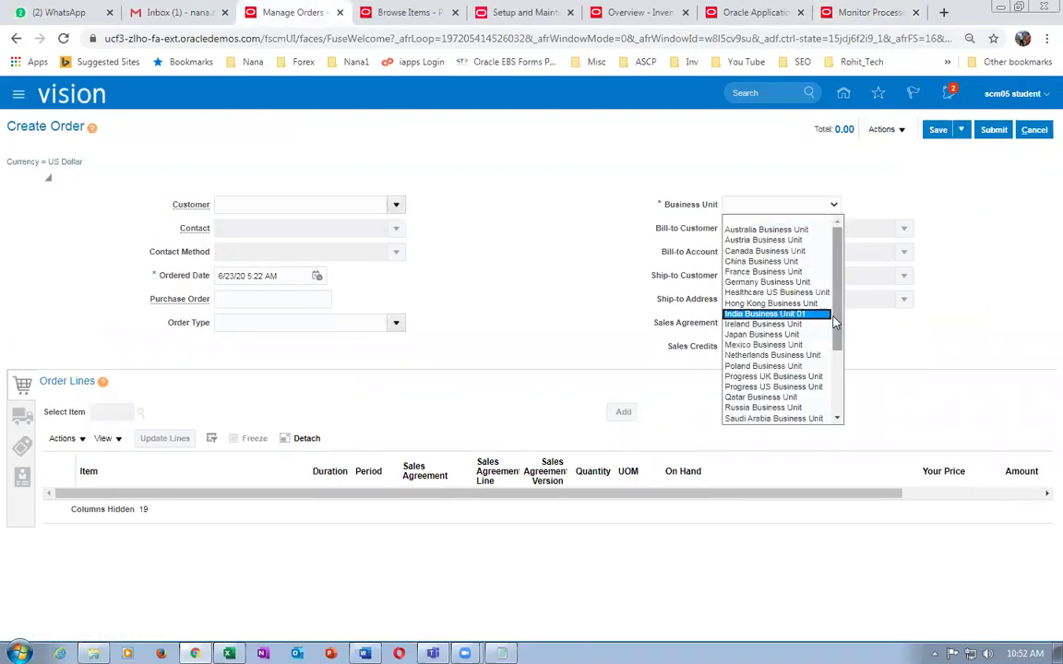
{"action": "scroll", "coordinate": [770, 295], "scroll_direction": "down", "scroll_amount": 5}
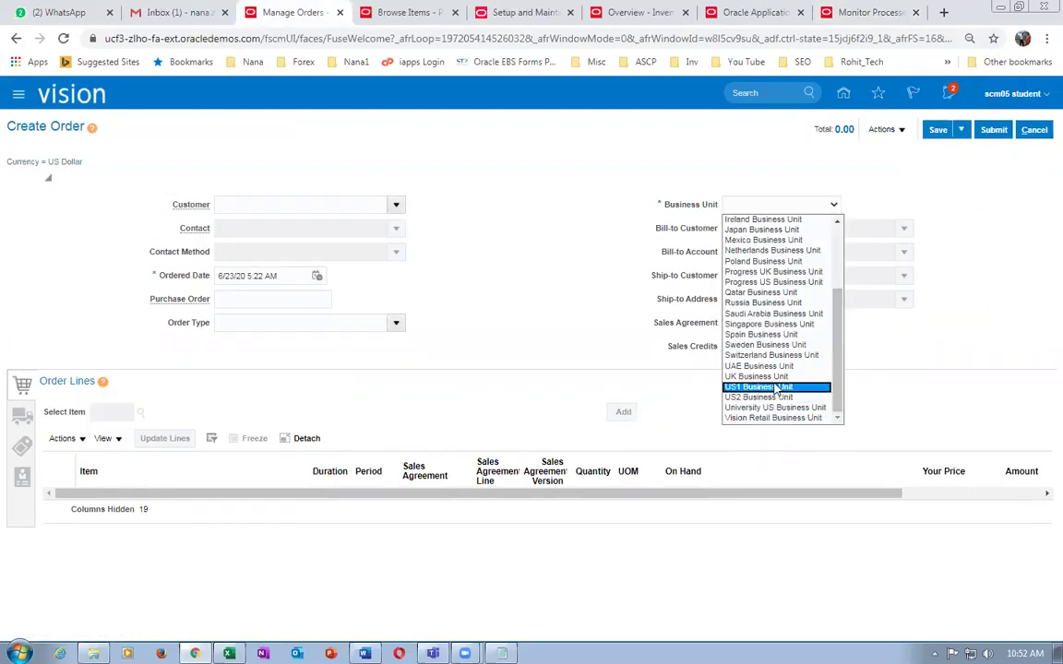
{"action": "left_click", "coordinate": [315, 201]}
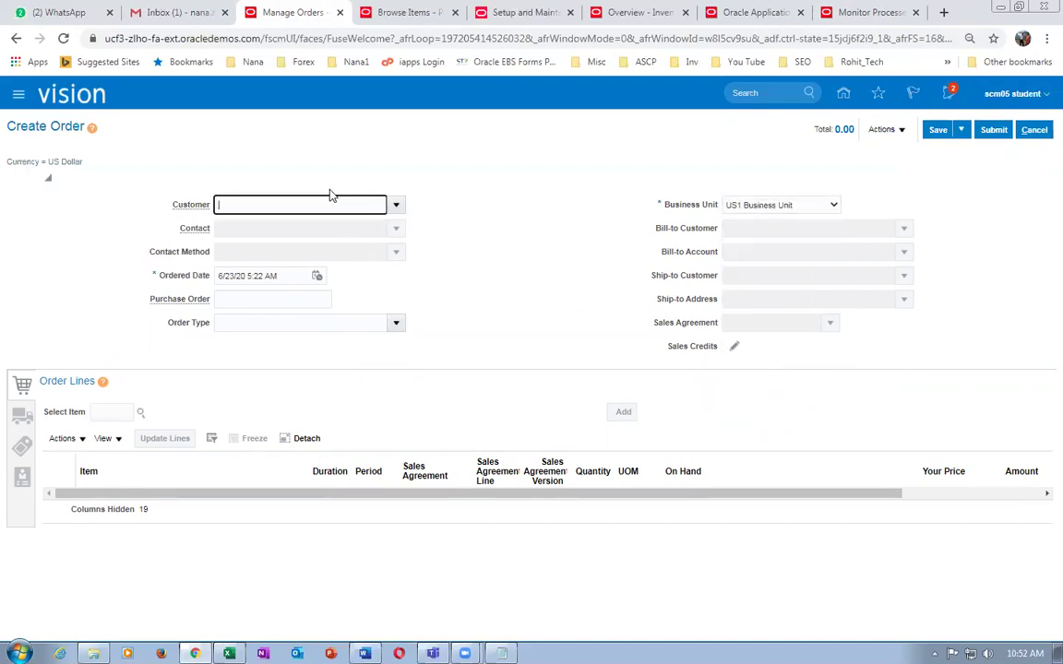
{"action": "type", "text": "Comp"}
{"action": "left_click", "coordinate": [320, 230]}
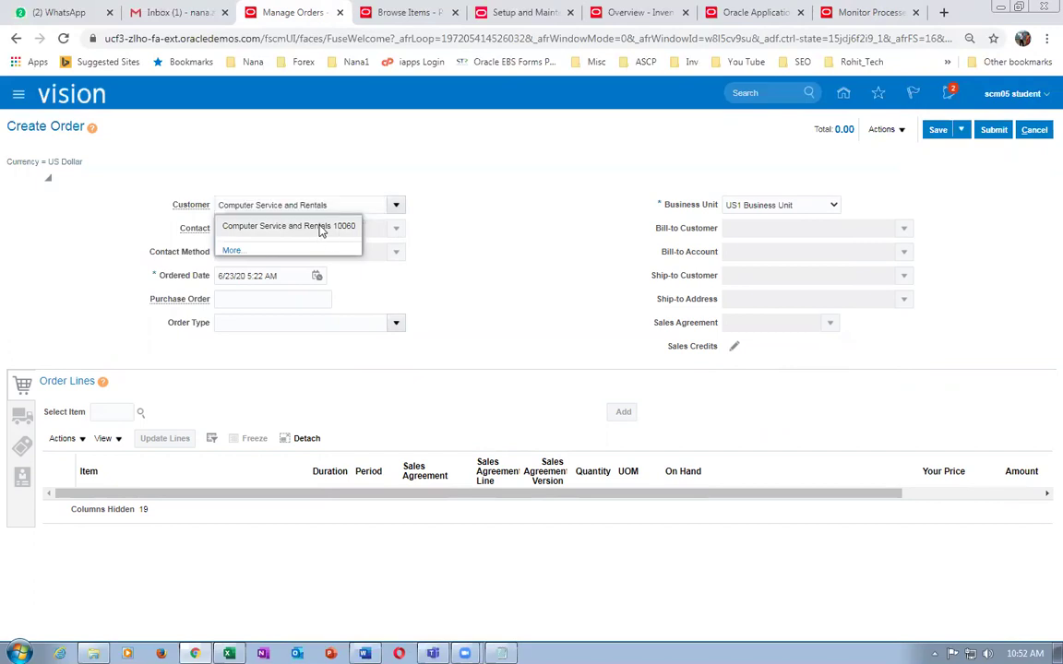
{"action": "left_click", "coordinate": [109, 409]}
{"action": "type", "text": "l"}
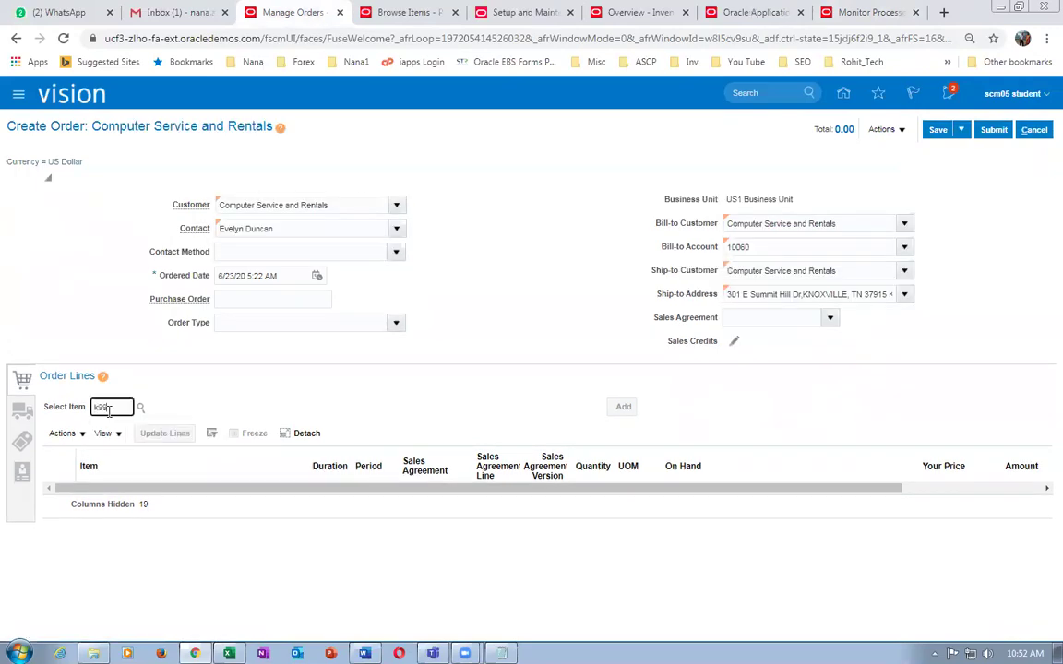
{"action": "key", "text": "Tab"}
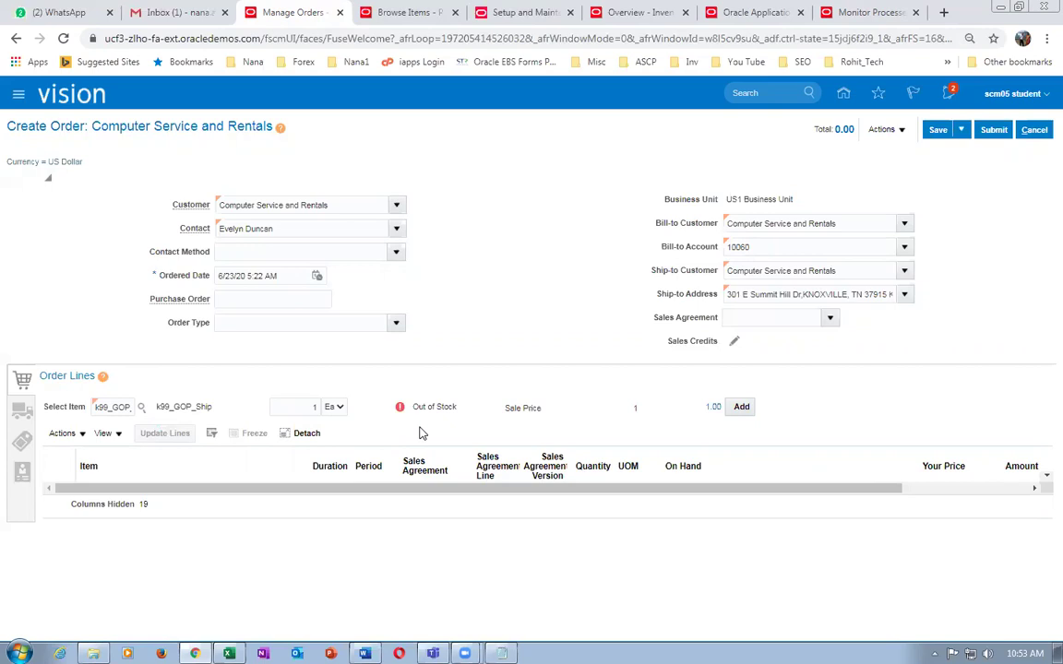
{"action": "left_click", "coordinate": [1034, 130]}
{"action": "left_click", "coordinate": [369, 377]}
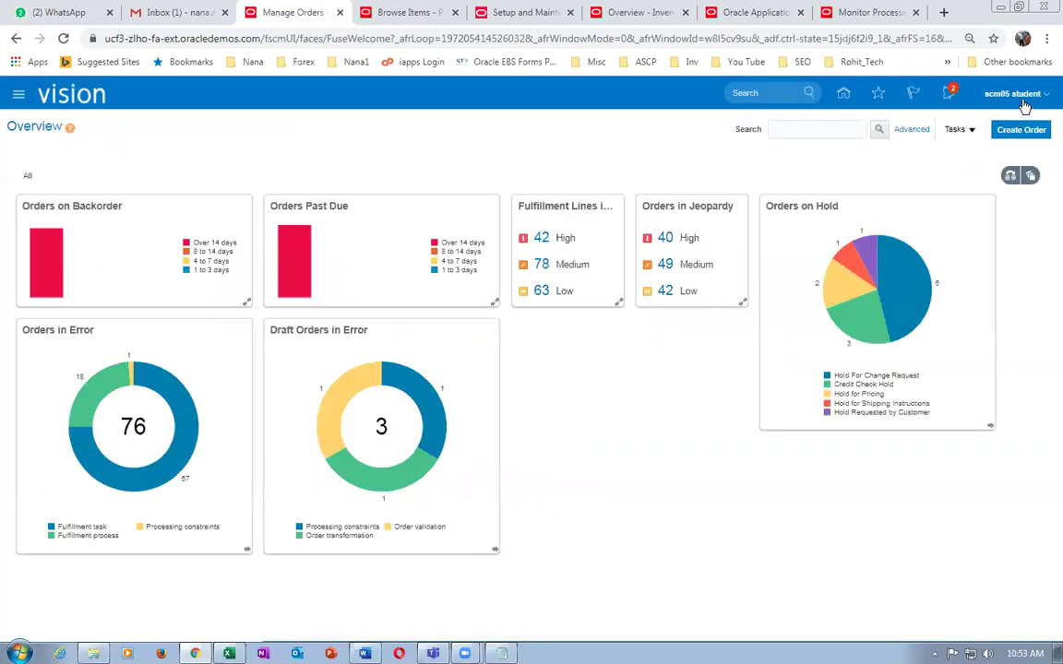
Step: Sign out of the application, confirm the single sign-off, and sign back in with the same account
{"action": "left_click", "coordinate": [1015, 95]}
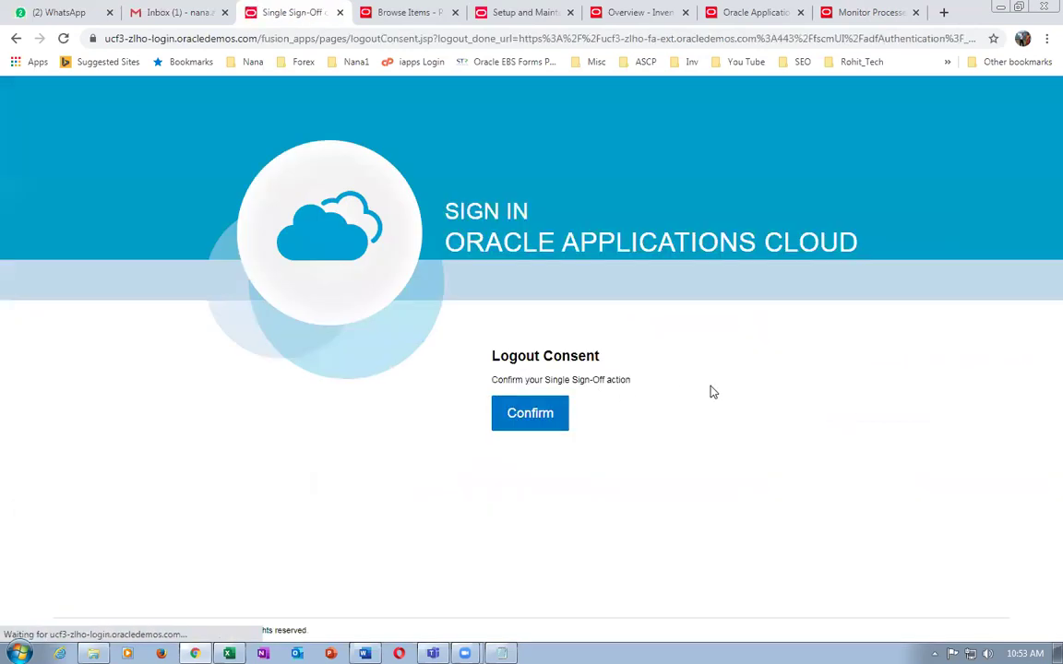
{"action": "left_click", "coordinate": [537, 411]}
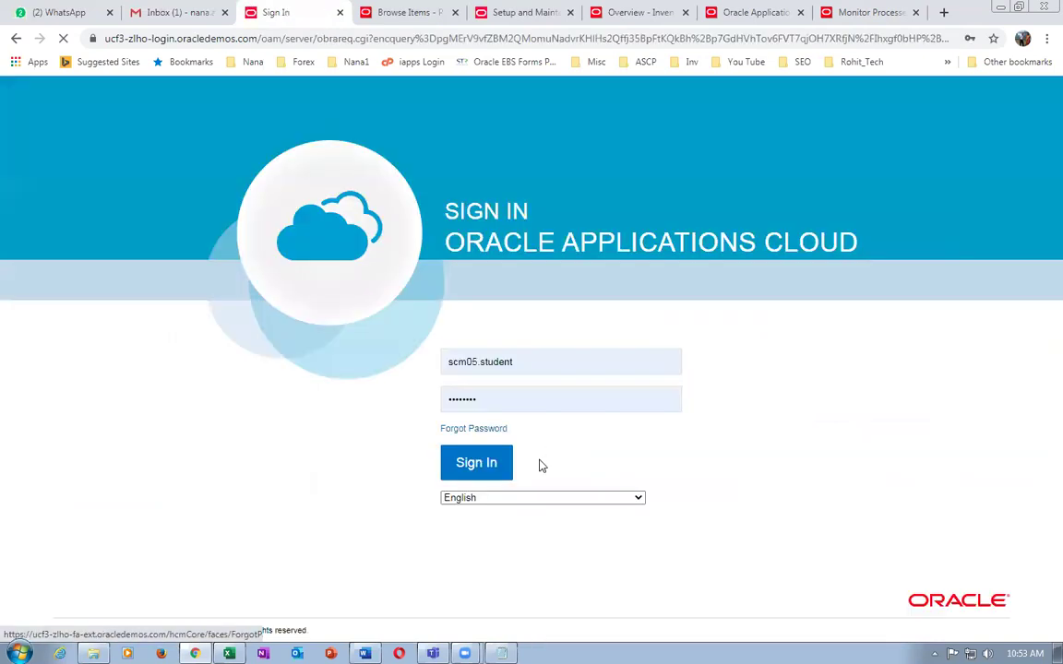
{"action": "left_click", "coordinate": [491, 463]}
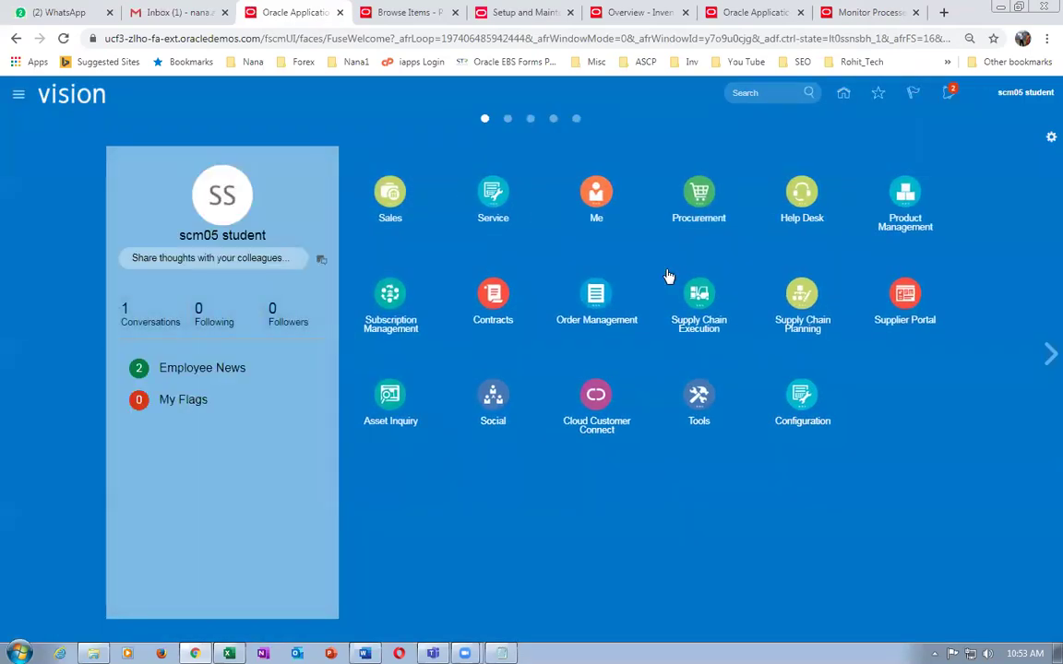
Step: Open the Order Management work area and start a new sales order
{"action": "left_click", "coordinate": [595, 293]}
{"action": "left_click", "coordinate": [544, 381]}
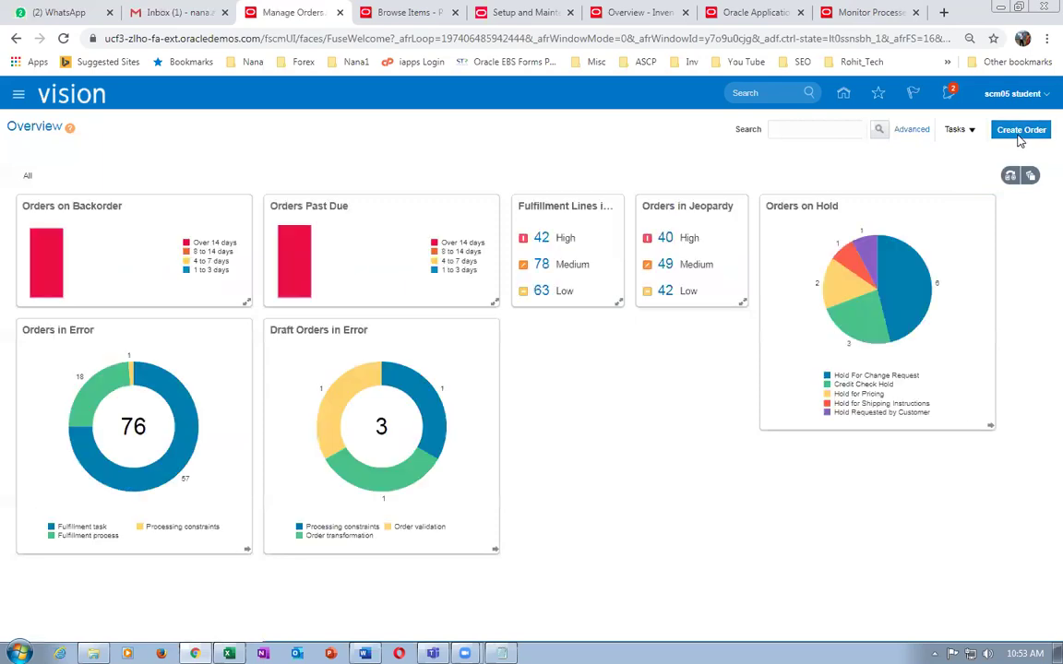
{"action": "left_click", "coordinate": [1020, 130]}
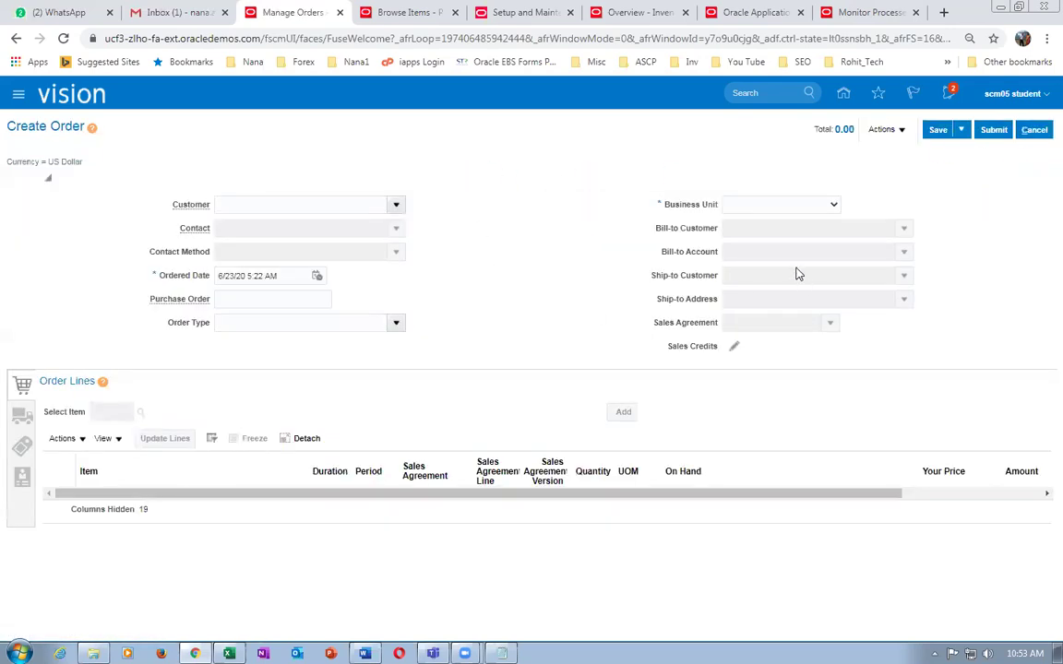
Step: Set the new order's business unit to US1 Business Unit and its customer to Computer Service and Rentals
{"action": "left_click", "coordinate": [791, 206]}
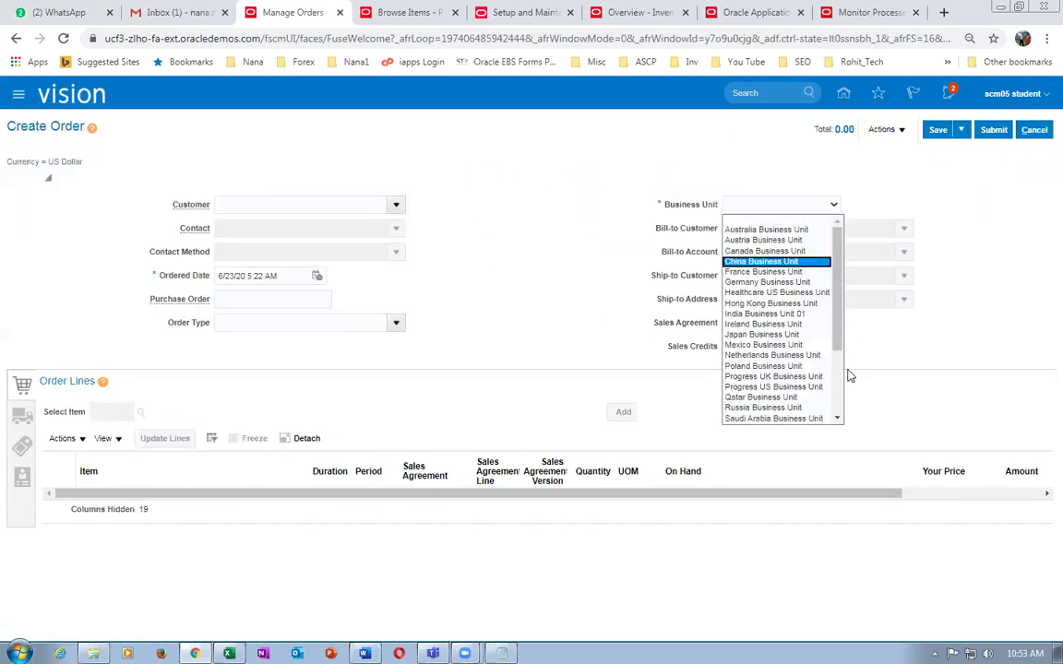
{"action": "left_click_drag", "start_coordinate": [837, 337], "coordinate": [836, 402]}
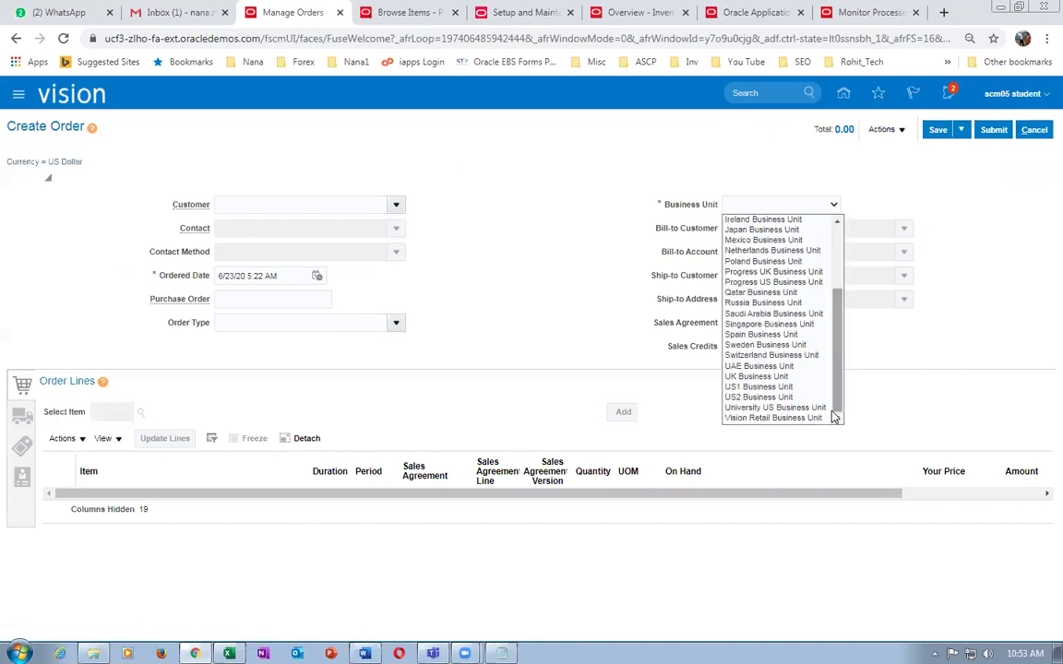
{"action": "left_click", "coordinate": [764, 388]}
{"action": "left_click", "coordinate": [291, 203]}
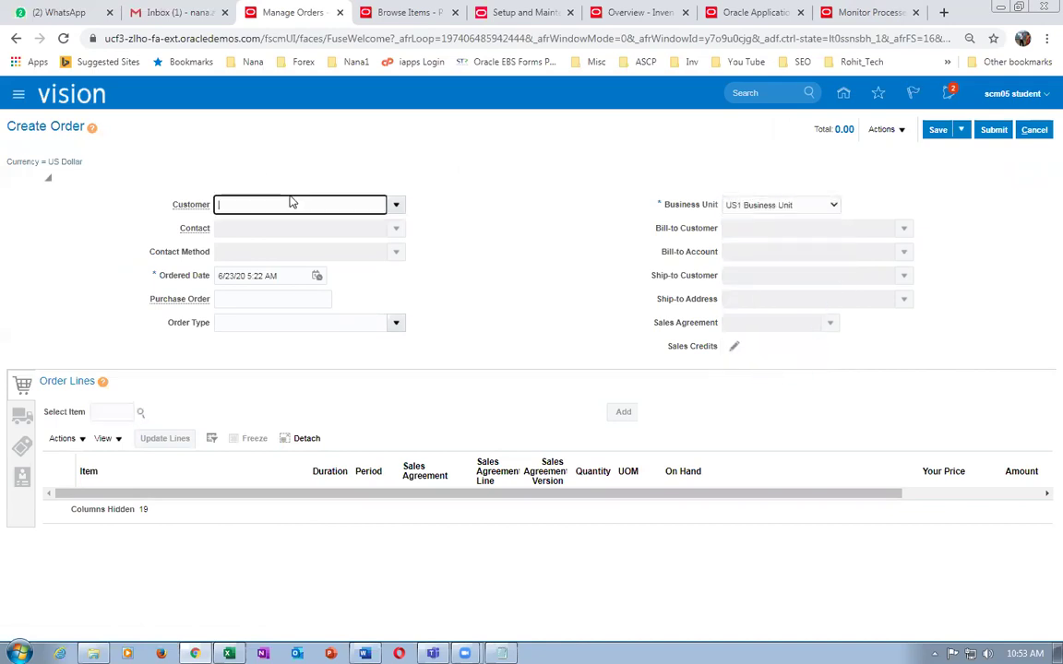
{"action": "type", "text": "comp"}
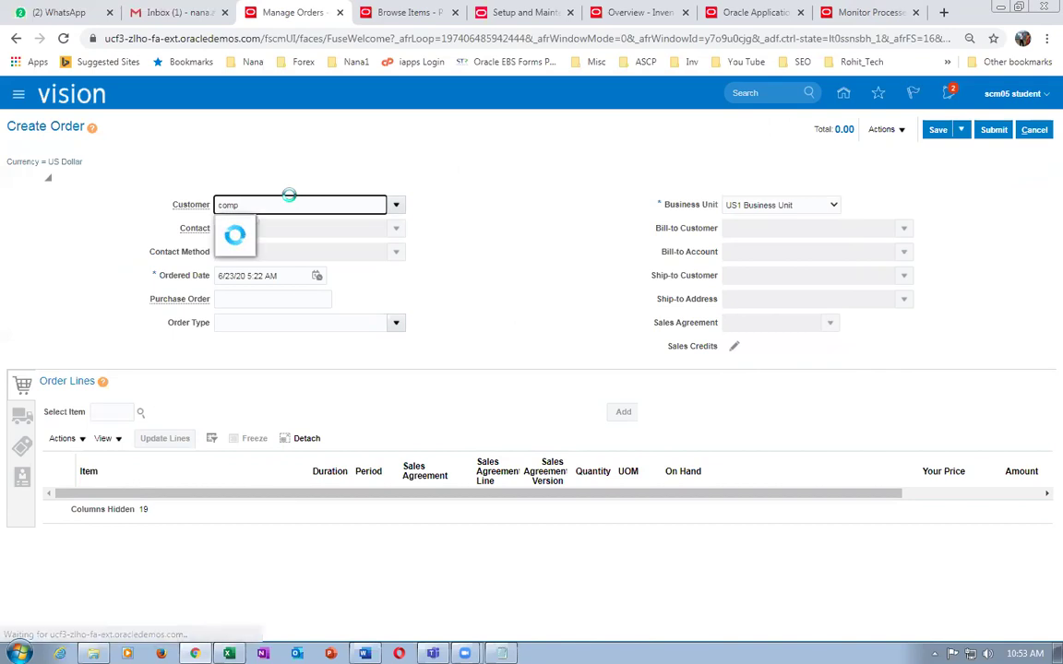
{"action": "left_click", "coordinate": [293, 229]}
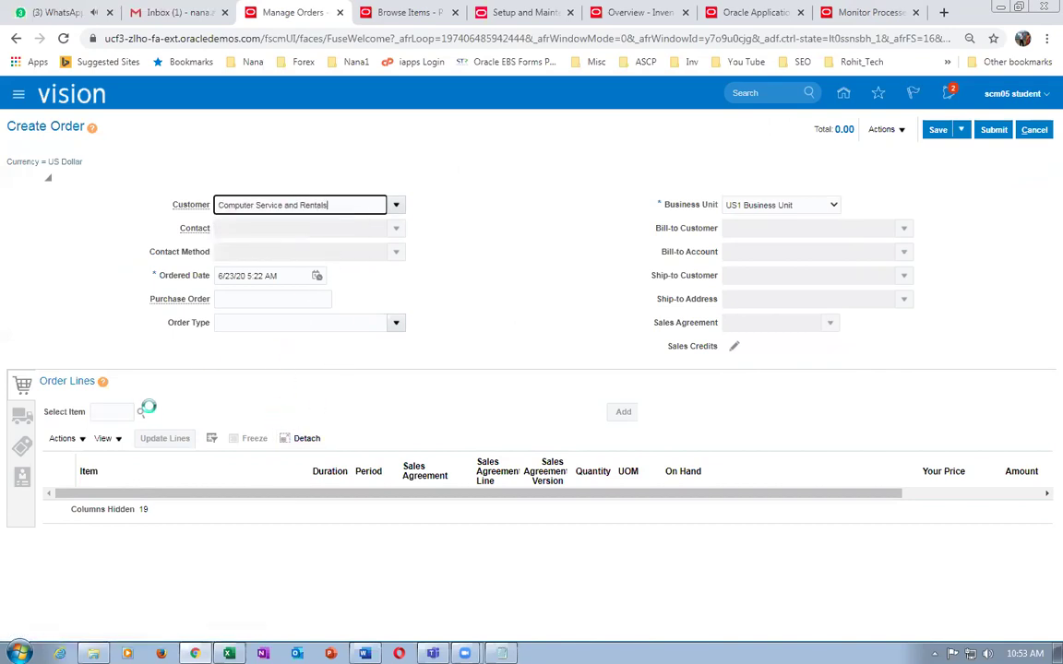
Step: Add an order line for item k99_GOP_Ship with a quantity of 200 Ea
{"action": "left_click", "coordinate": [121, 411]}
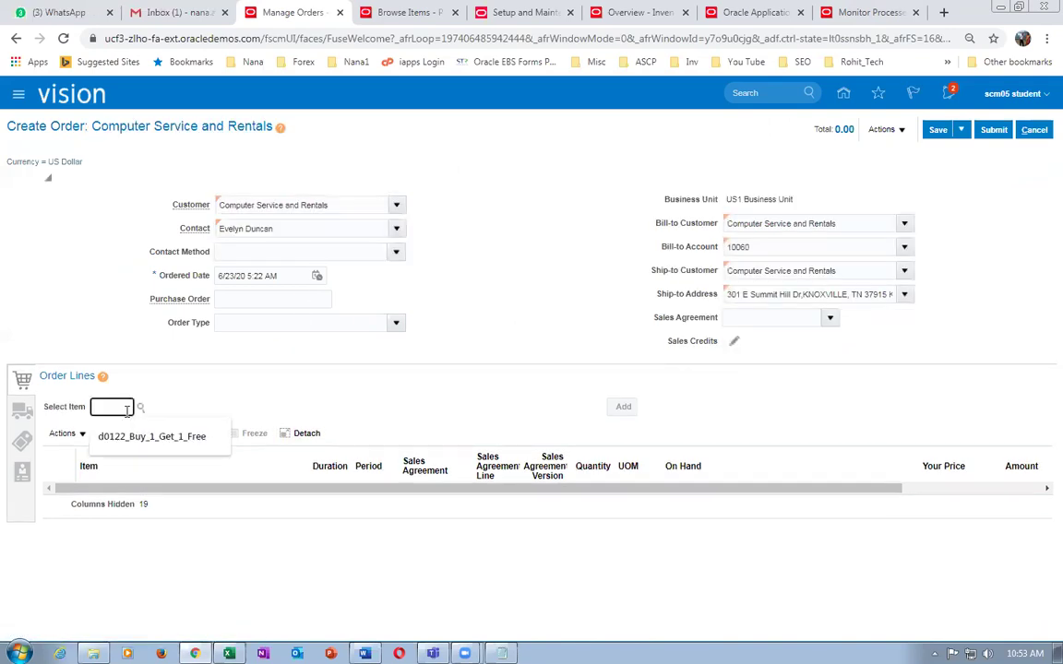
{"action": "type", "text": "ks9_G"}
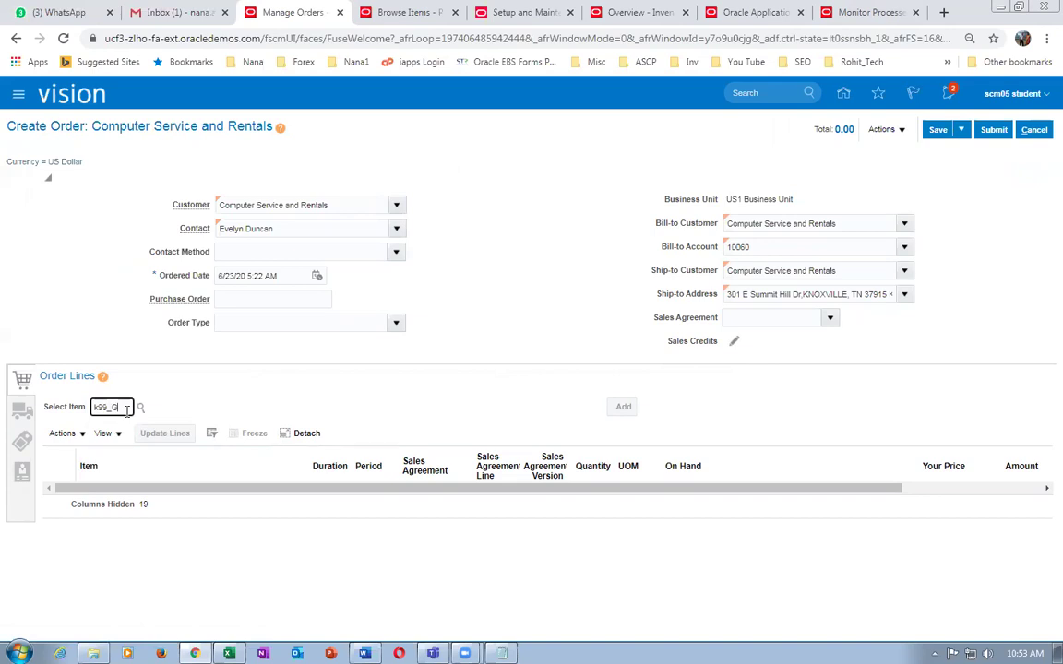
{"action": "key", "text": "Tab"}
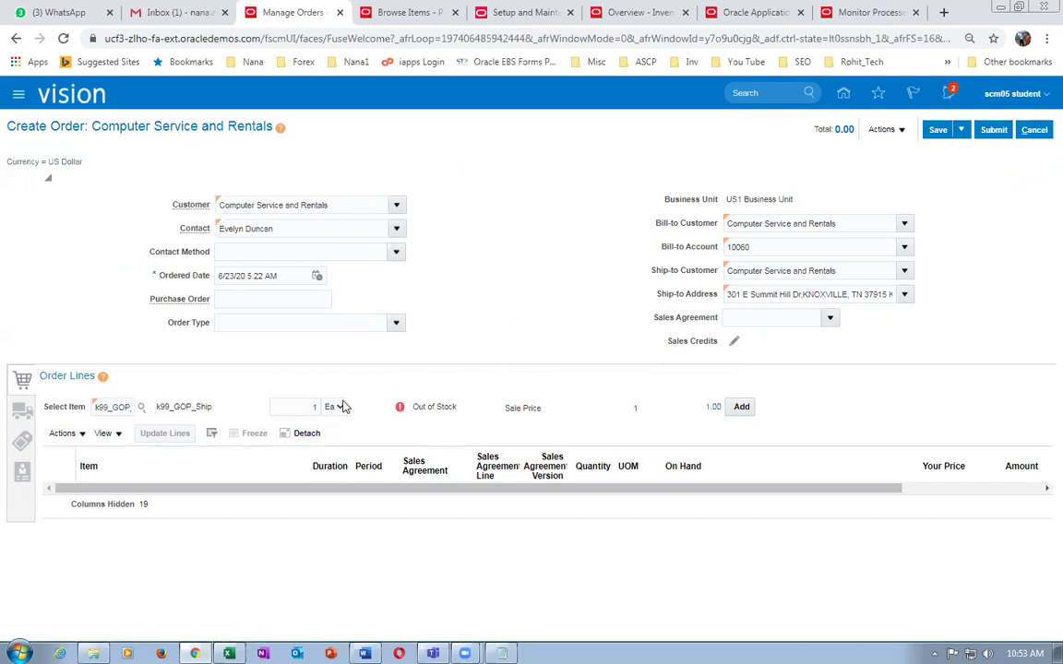
{"action": "left_click", "coordinate": [312, 407]}
{"action": "type", "text": "200"}
{"action": "key", "text": "Tab"}
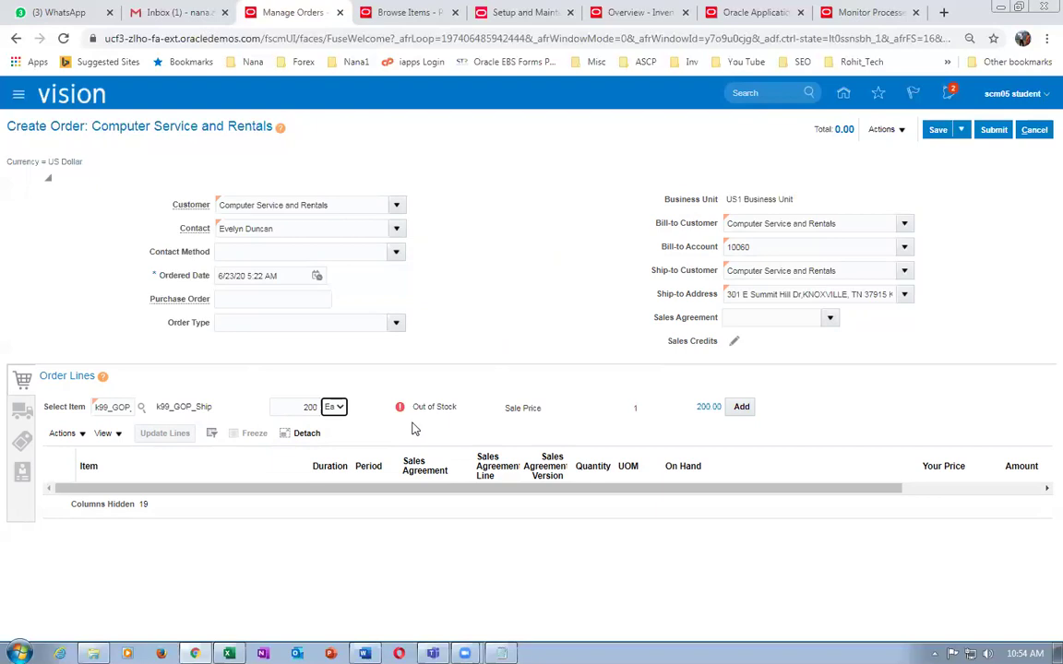
{"action": "left_click", "coordinate": [740, 407]}
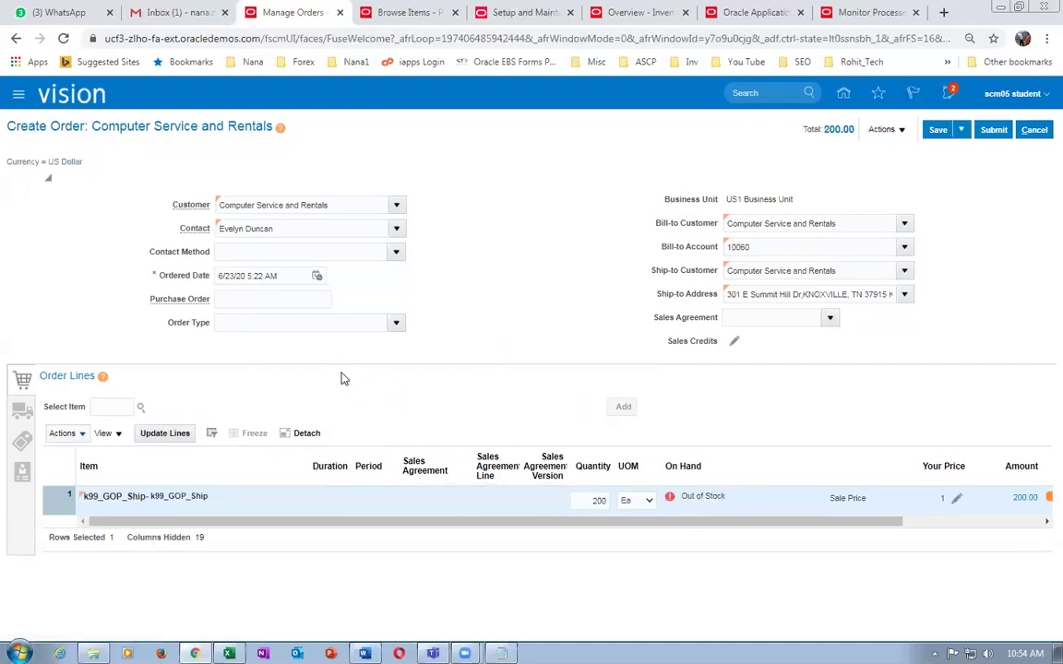
Step: Set the supply warehouse in the order's shipment details to 002 - Atlanta
{"action": "left_click", "coordinate": [19, 413]}
{"action": "left_click", "coordinate": [146, 411]}
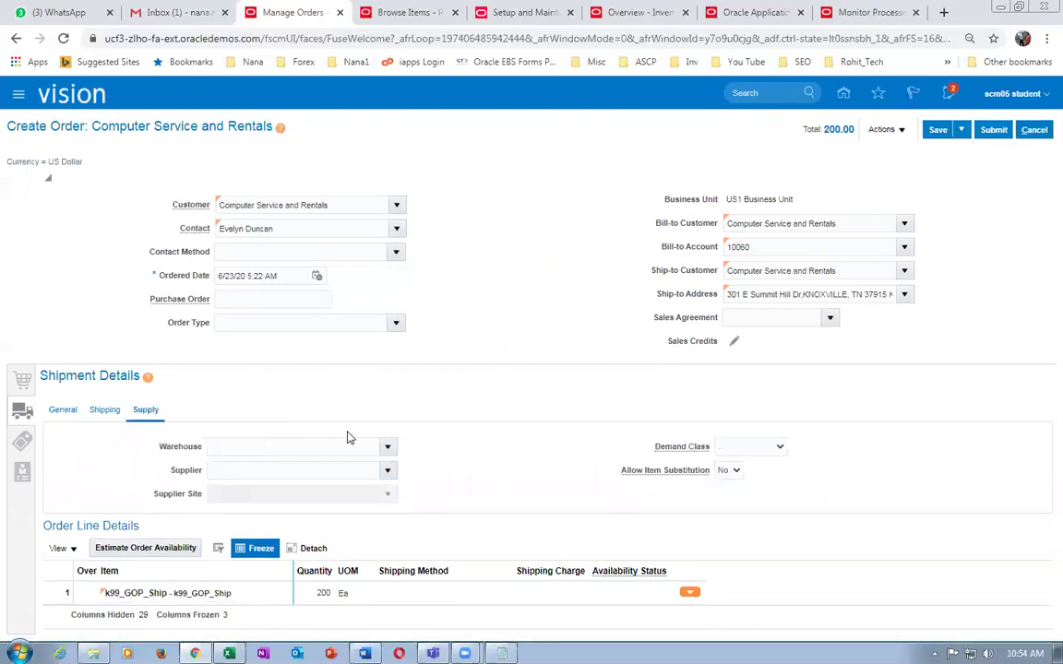
{"action": "left_click", "coordinate": [310, 447]}
{"action": "type", "text": "002"}
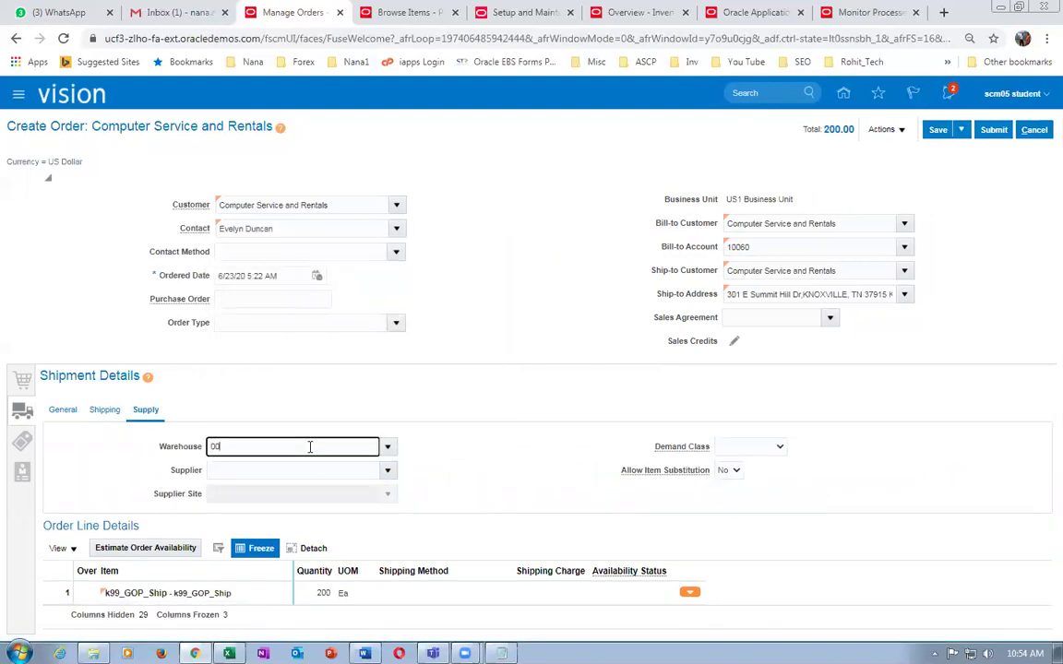
{"action": "key", "text": "Tab"}
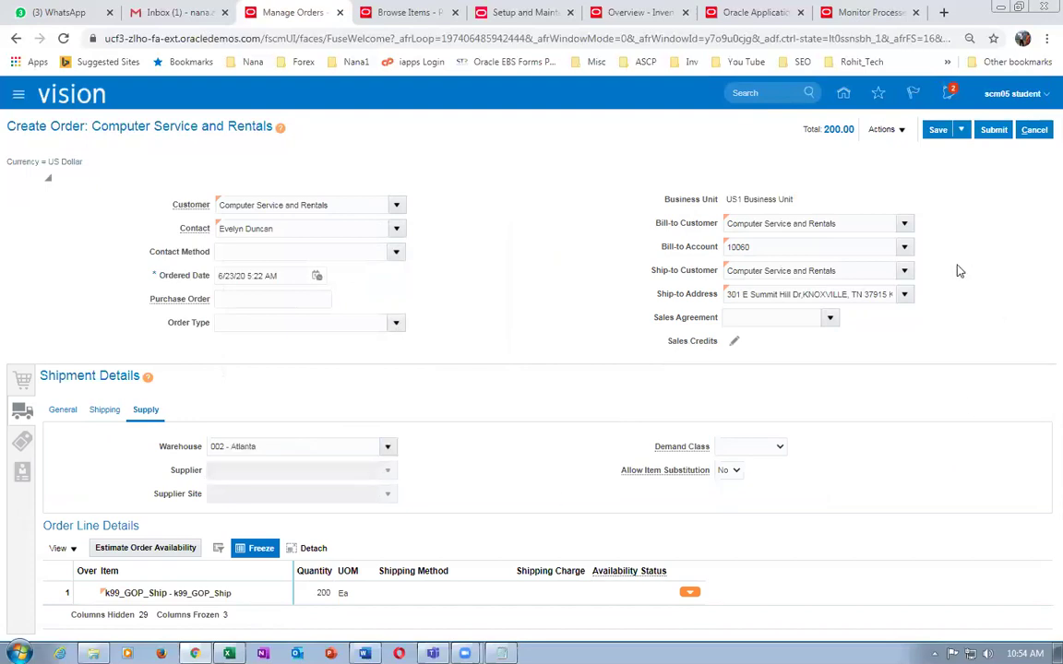
Step: Submit the sales order, dismiss the confirmation, and refresh the order to update its status
{"action": "left_click", "coordinate": [993, 131]}
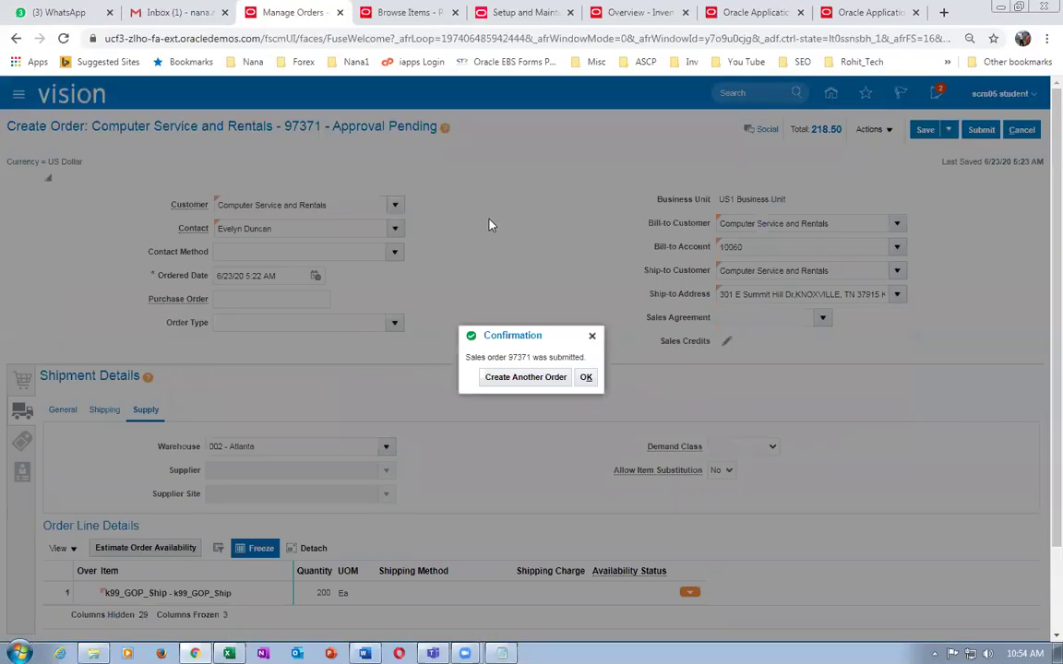
{"action": "left_click", "coordinate": [586, 377]}
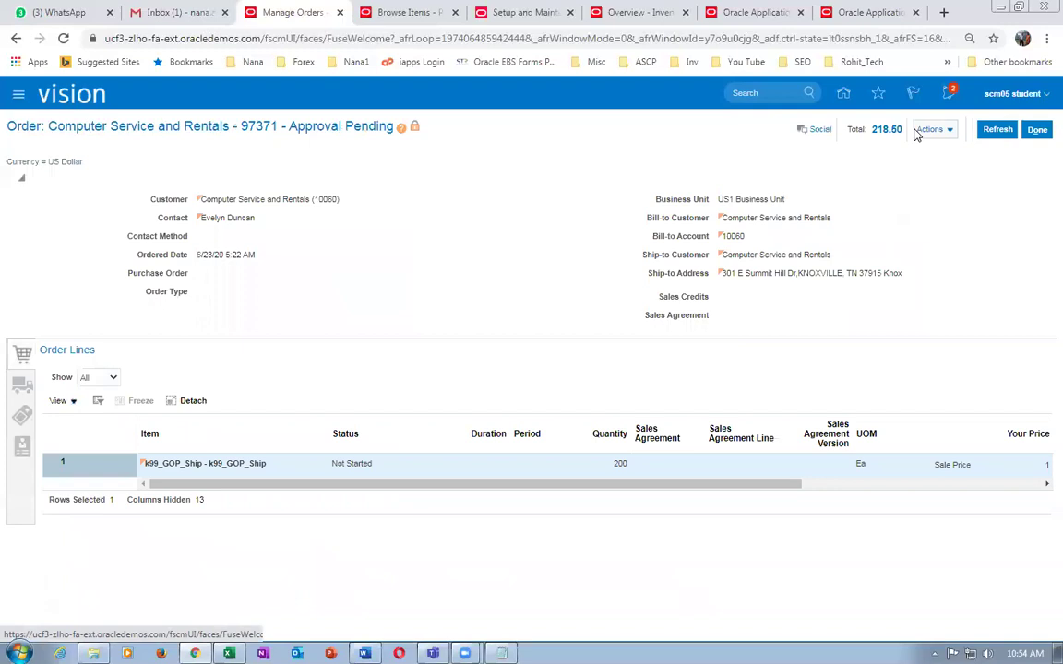
{"action": "left_click", "coordinate": [930, 129]}
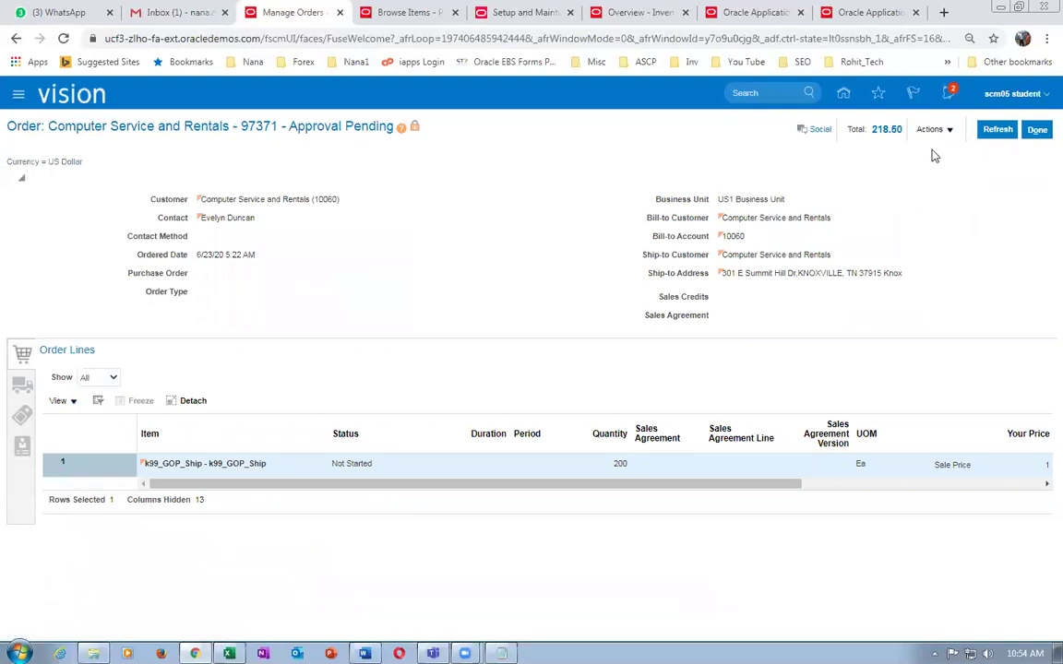
{"action": "left_click", "coordinate": [990, 131]}
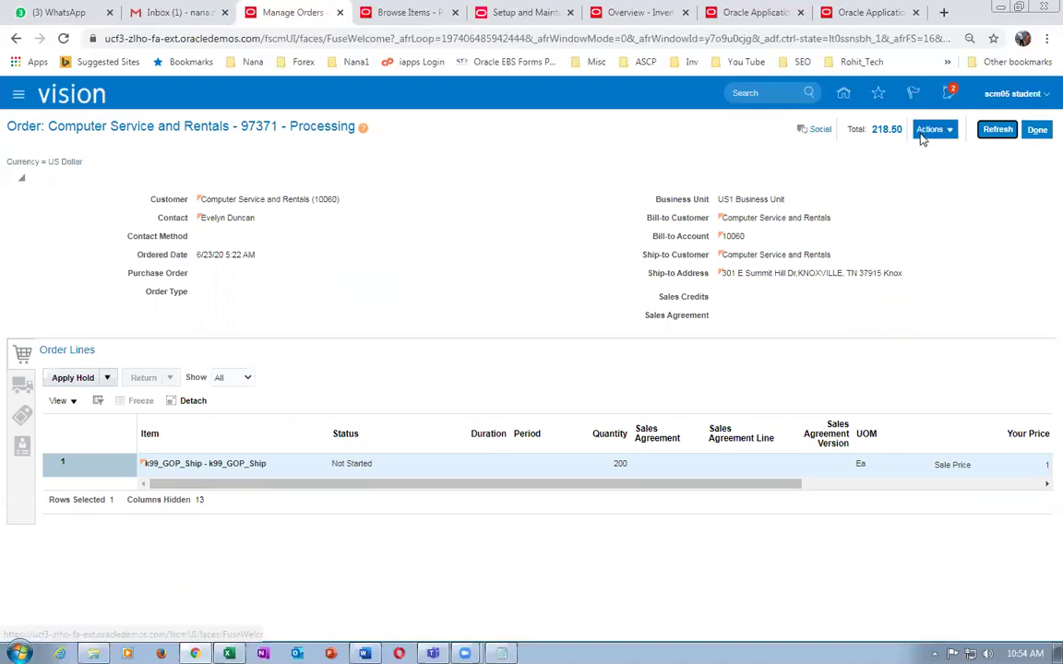
Step: Switch the order to its fulfillment view and open the orchestration process of its fulfillment line
{"action": "left_click", "coordinate": [926, 131]}
{"action": "left_click", "coordinate": [871, 256]}
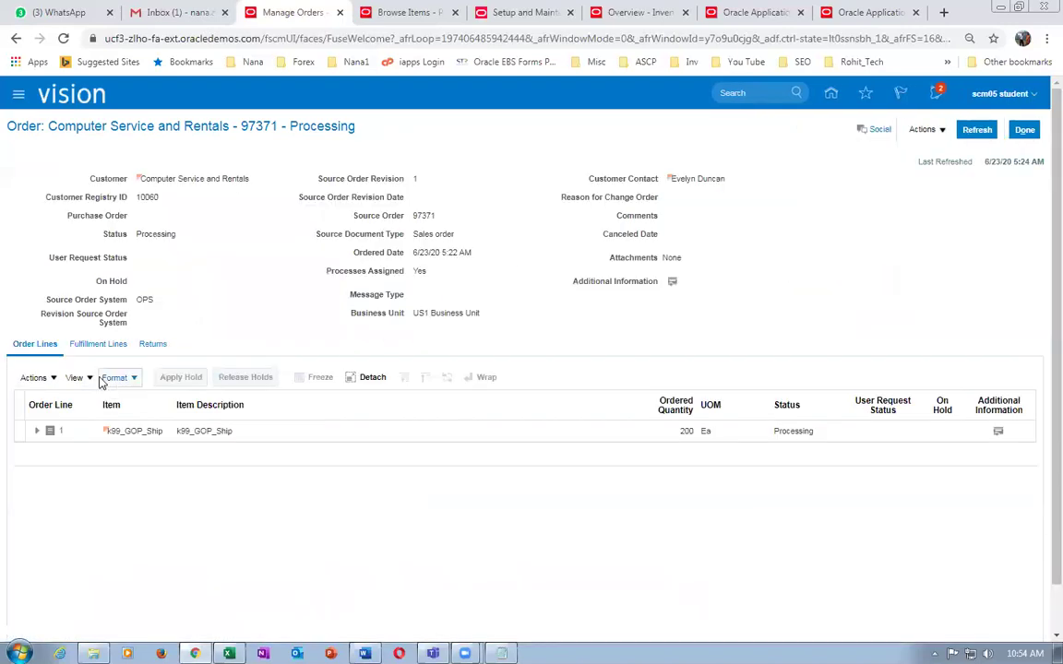
{"action": "left_click", "coordinate": [98, 346]}
{"action": "left_click", "coordinate": [933, 451]}
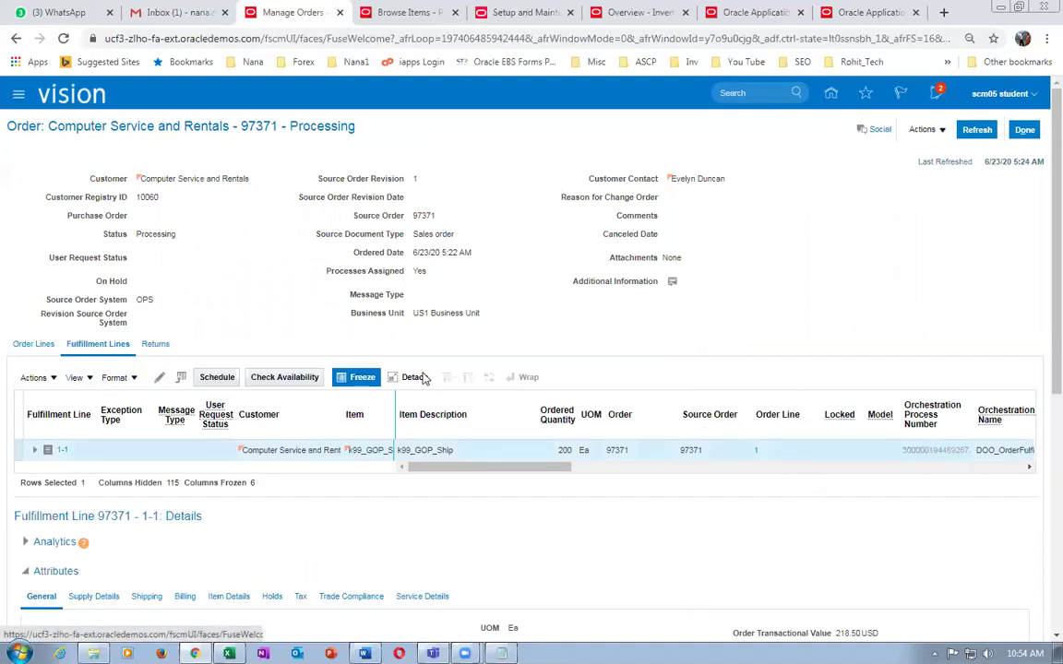
Step: Refresh the orchestration plan repeatedly to check the progress of its fulfillment tasks
{"action": "scroll", "coordinate": [124, 387], "scroll_direction": "down", "scroll_amount": 1}
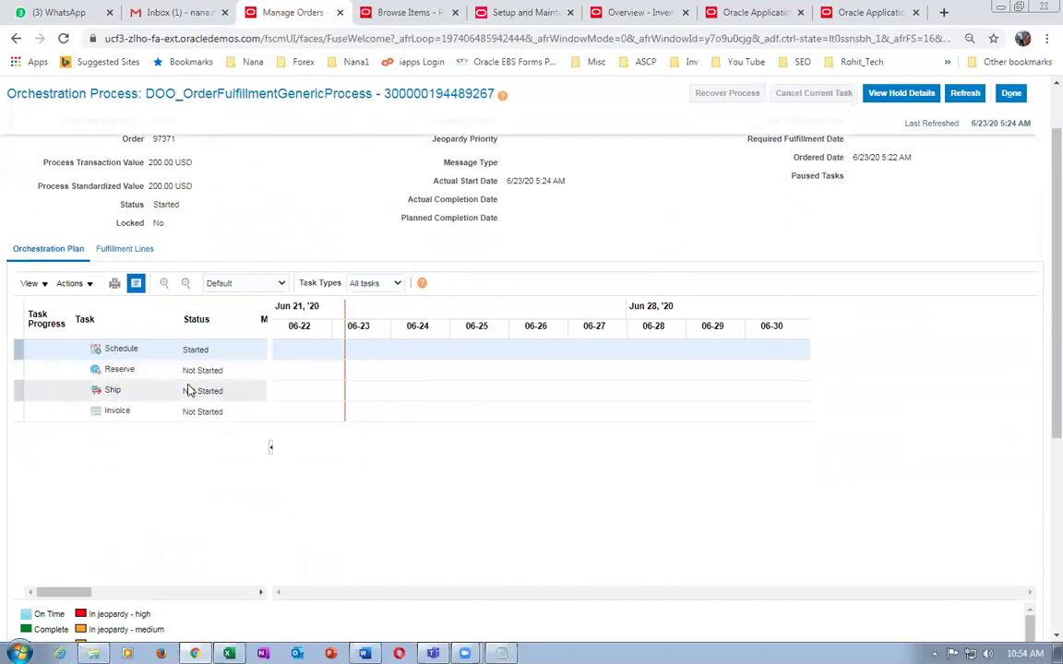
{"action": "left_click", "coordinate": [963, 99]}
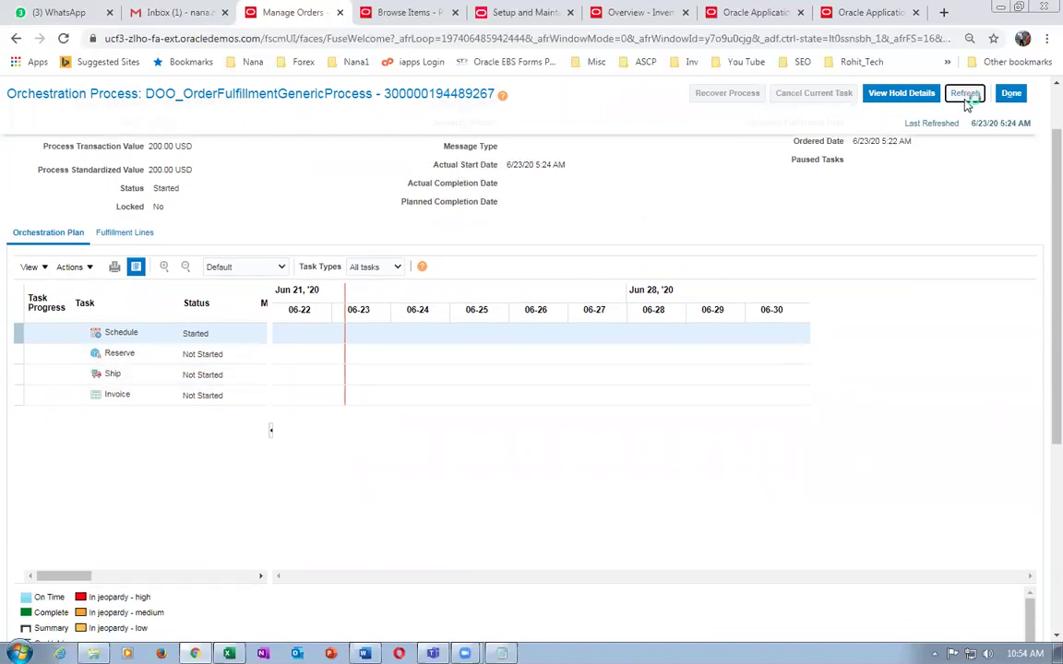
{"action": "left_click", "coordinate": [963, 98]}
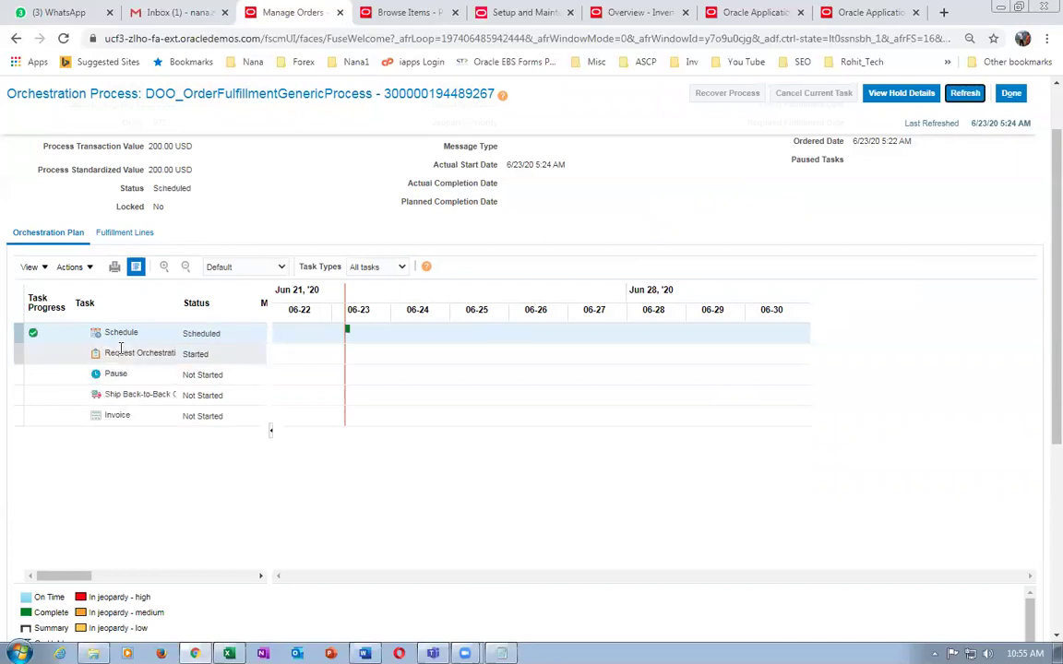
{"action": "left_click", "coordinate": [966, 96]}
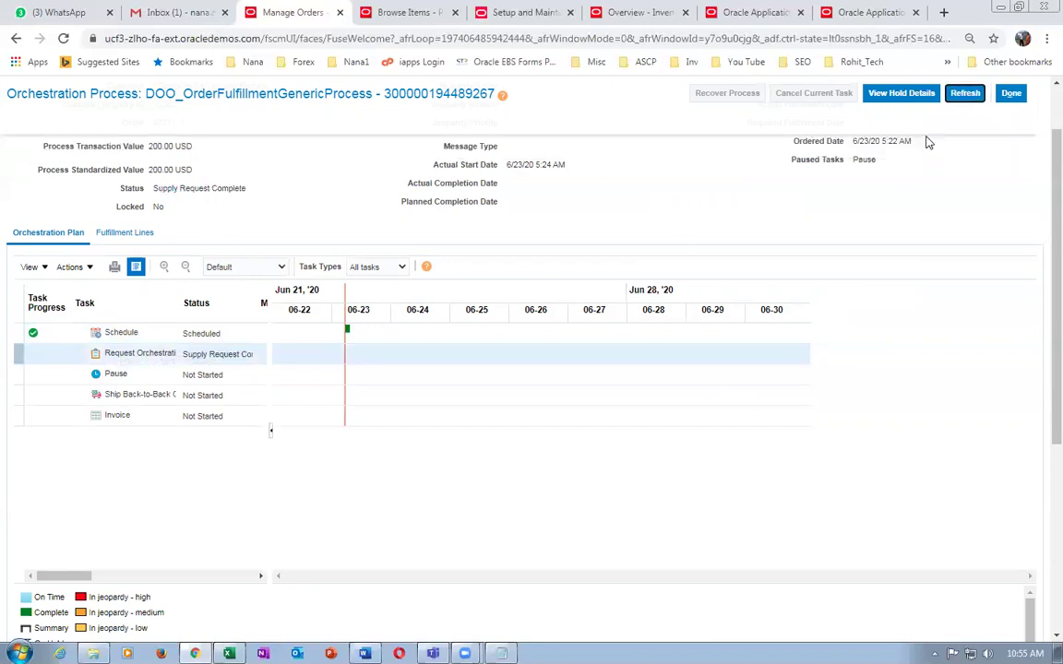
Step: Keep refreshing the orchestration process to follow its supply request and pause tasks
{"action": "left_click", "coordinate": [961, 96]}
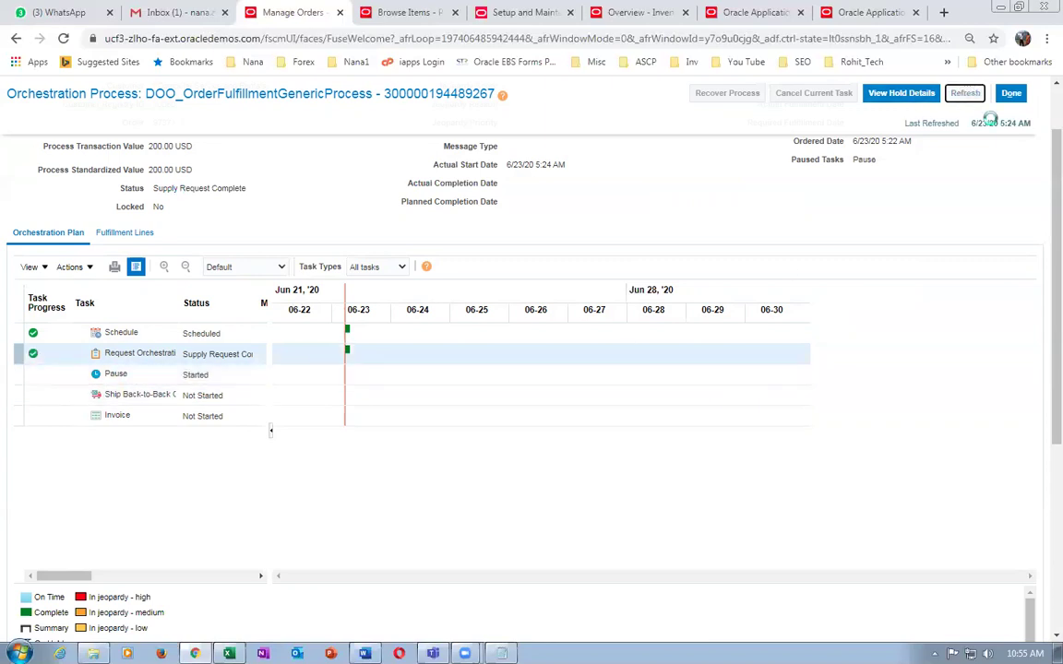
{"action": "scroll", "coordinate": [1039, 182], "scroll_direction": "up", "scroll_amount": 2}
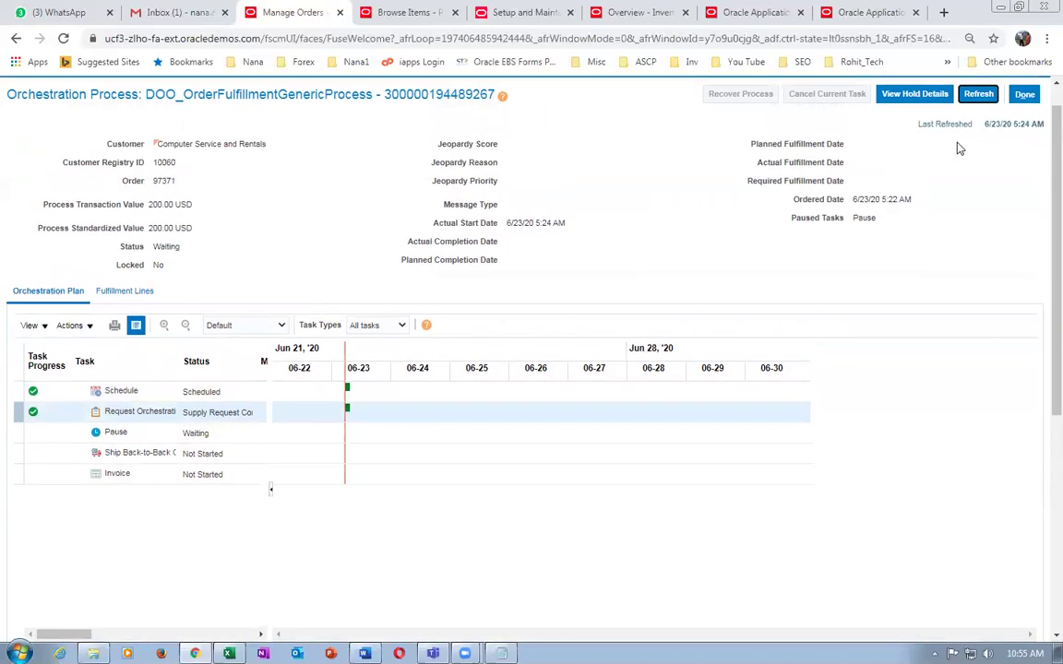
{"action": "left_click", "coordinate": [971, 104]}
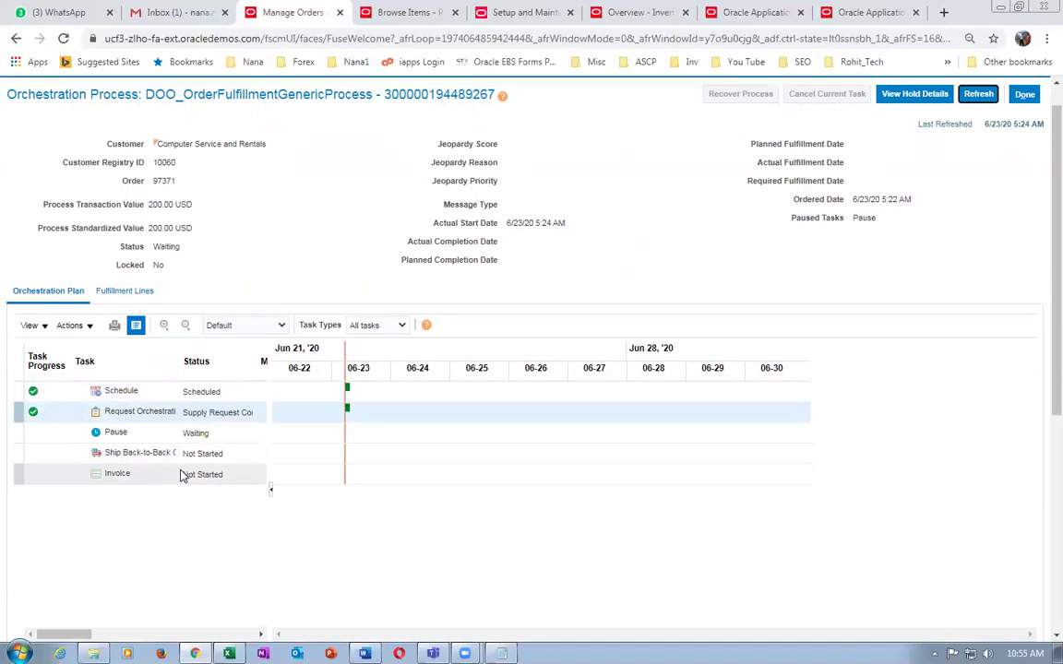
{"action": "left_click", "coordinate": [981, 97]}
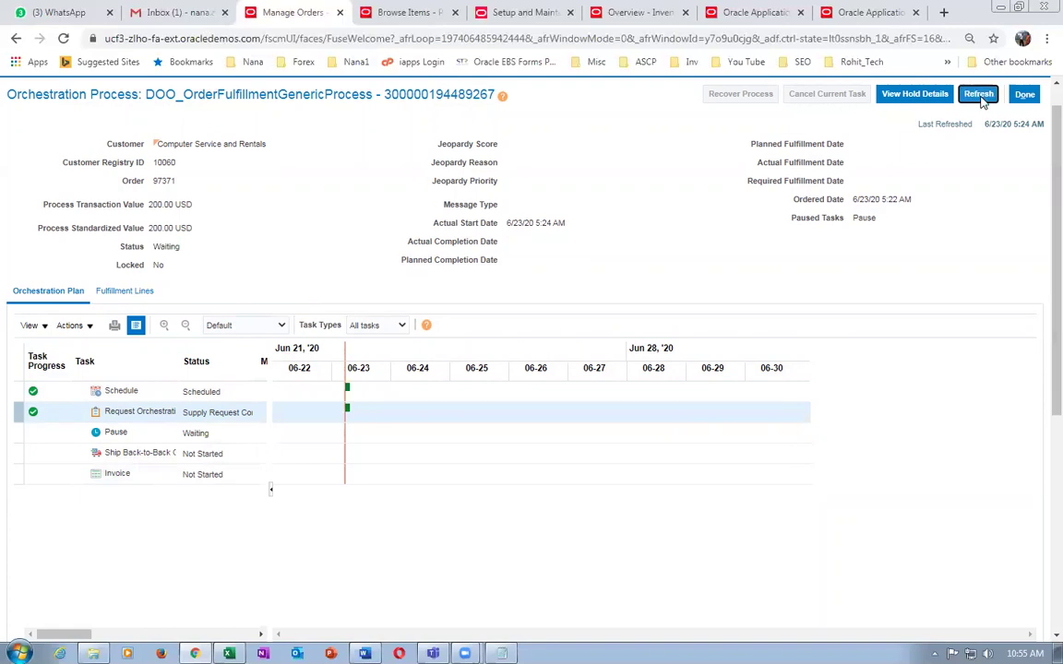
{"action": "left_click", "coordinate": [980, 97]}
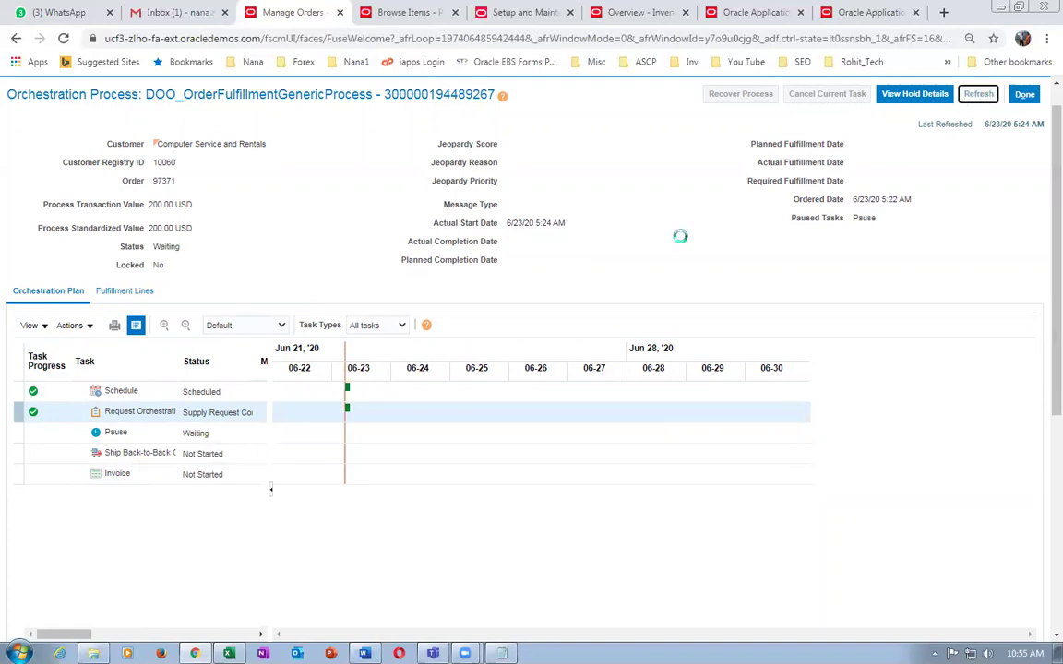
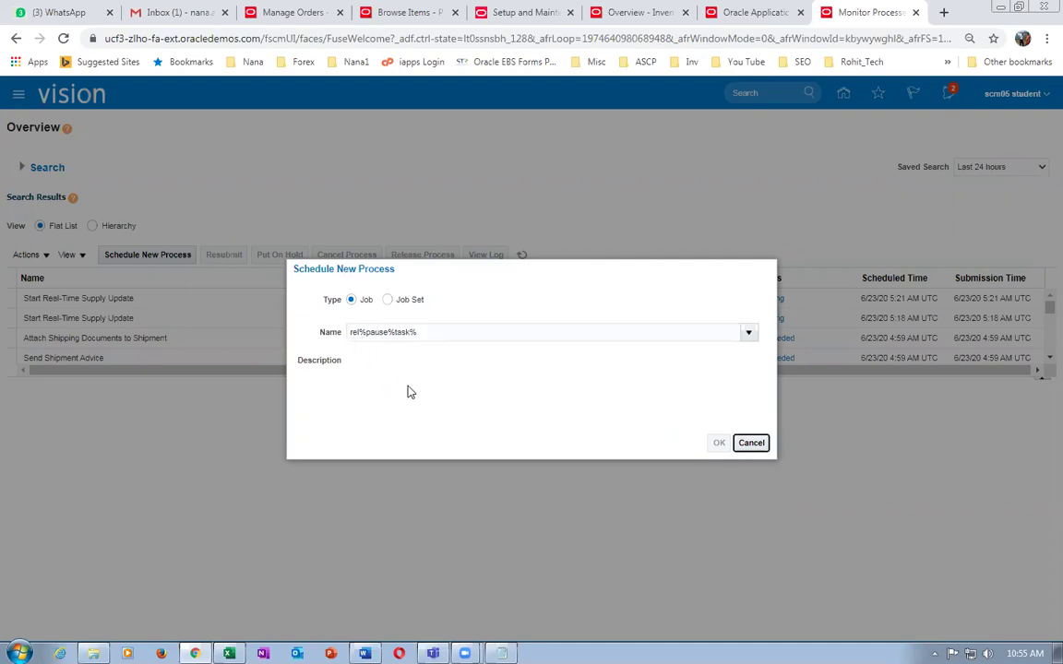
Step: Submit the Release Pause Tasks scheduled process with the sales order's number as the Order parameter, and refresh the process list
{"action": "left_click", "coordinate": [712, 445]}
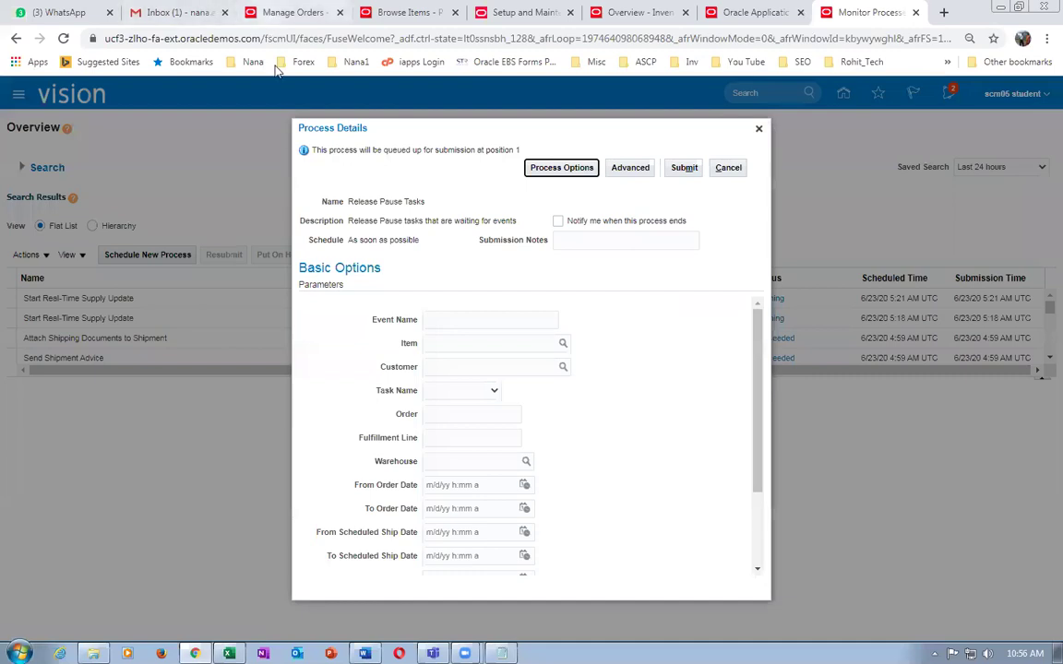
{"action": "left_click", "coordinate": [451, 414]}
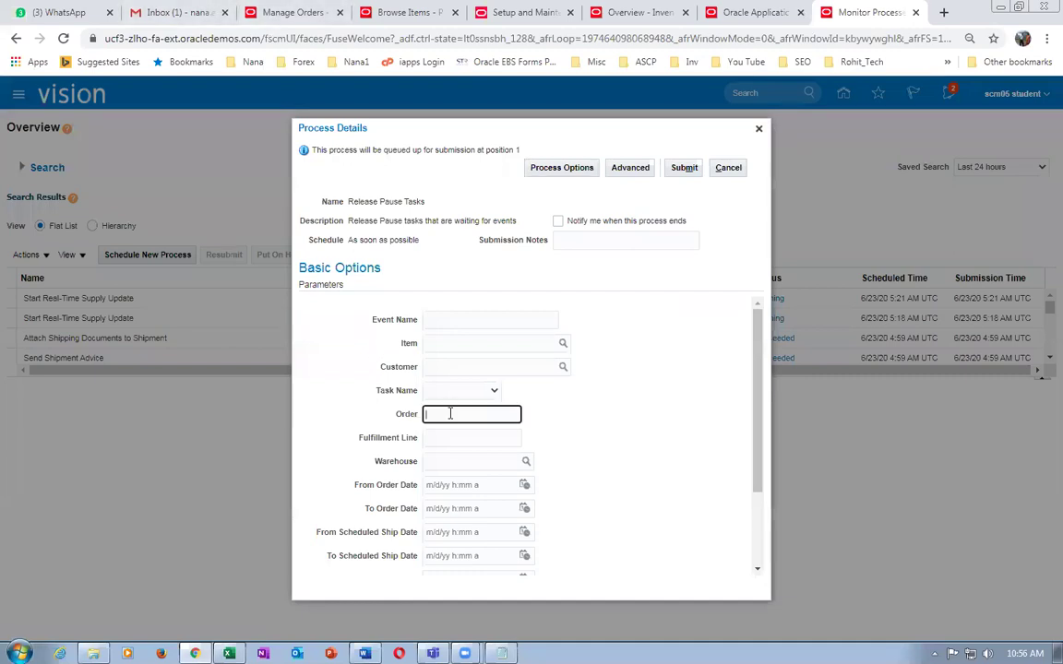
{"action": "left_click", "coordinate": [313, 15]}
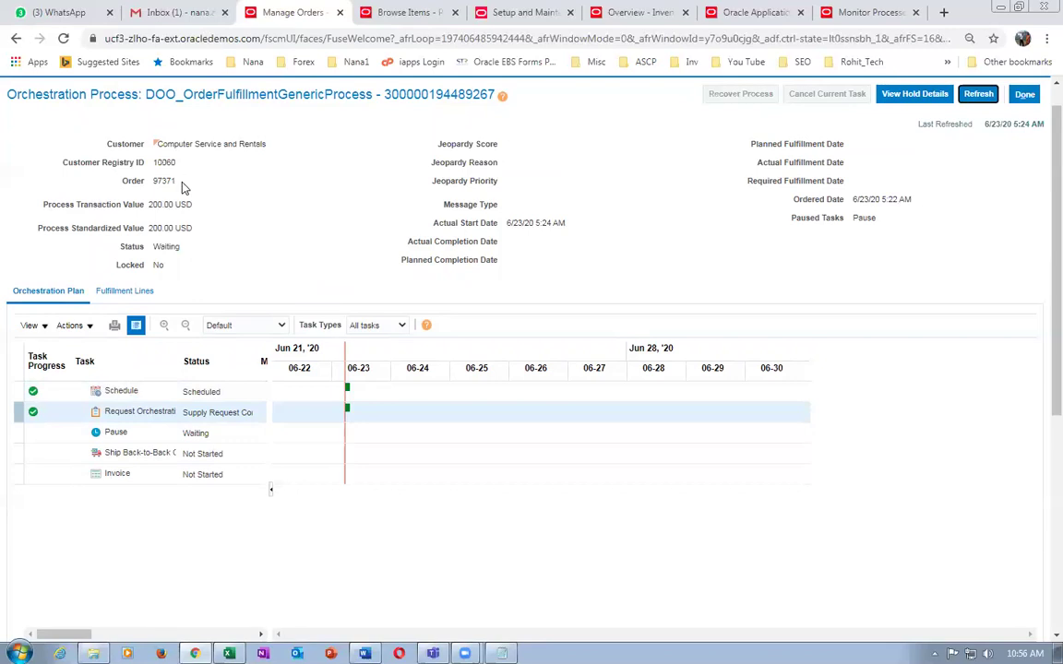
{"action": "left_click", "coordinate": [867, 12]}
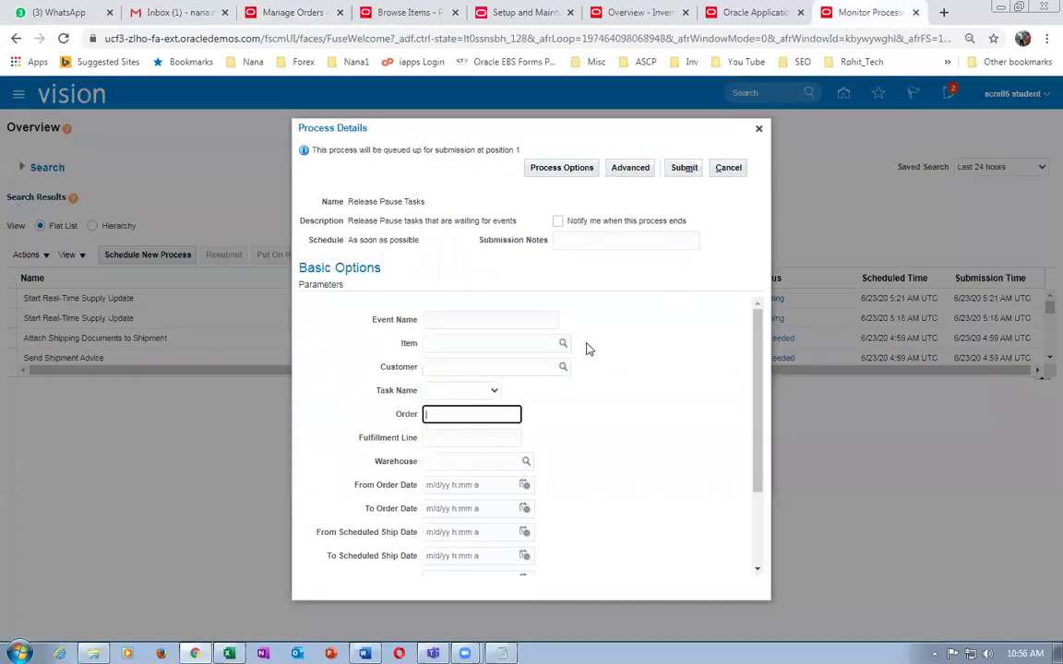
{"action": "type", "text": "97371"}
{"action": "key", "text": "Tab"}
{"action": "left_click", "coordinate": [690, 169]}
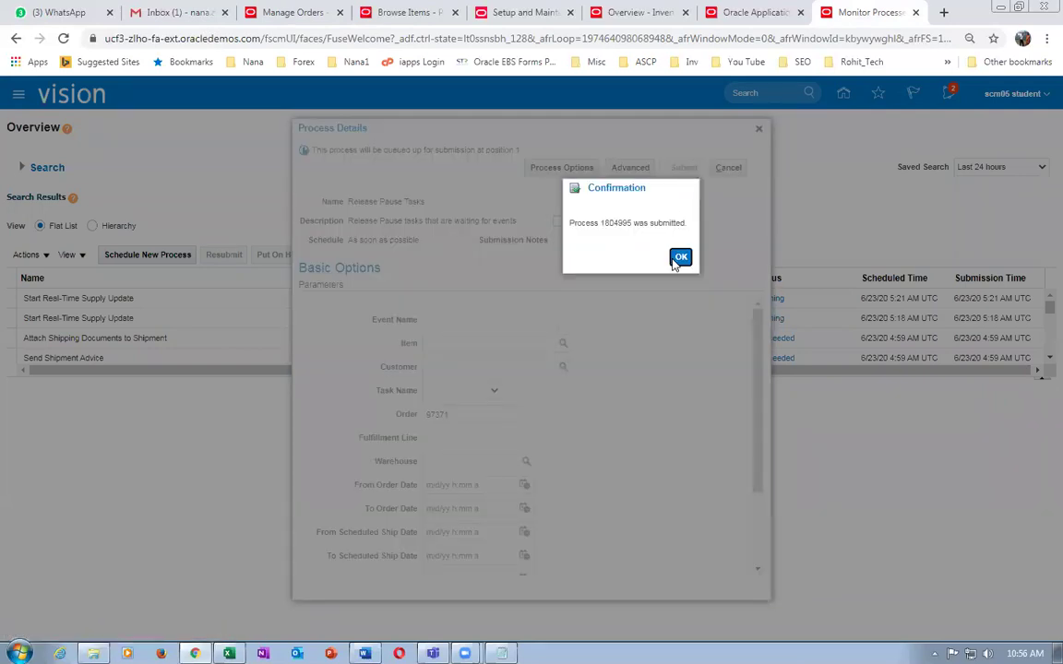
{"action": "left_click", "coordinate": [679, 257]}
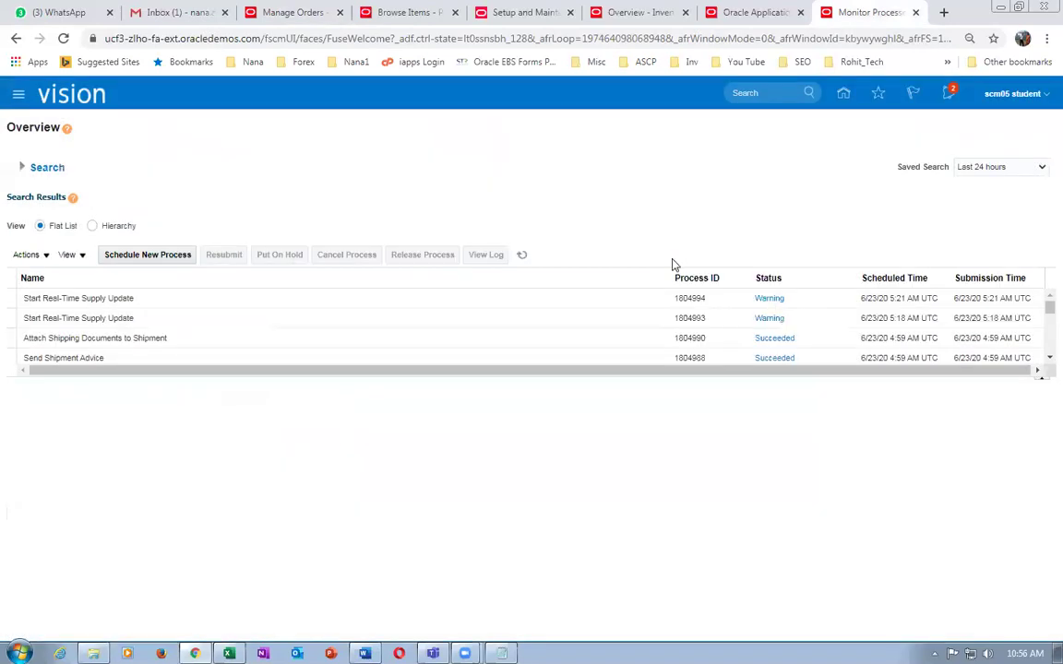
{"action": "left_click", "coordinate": [522, 257]}
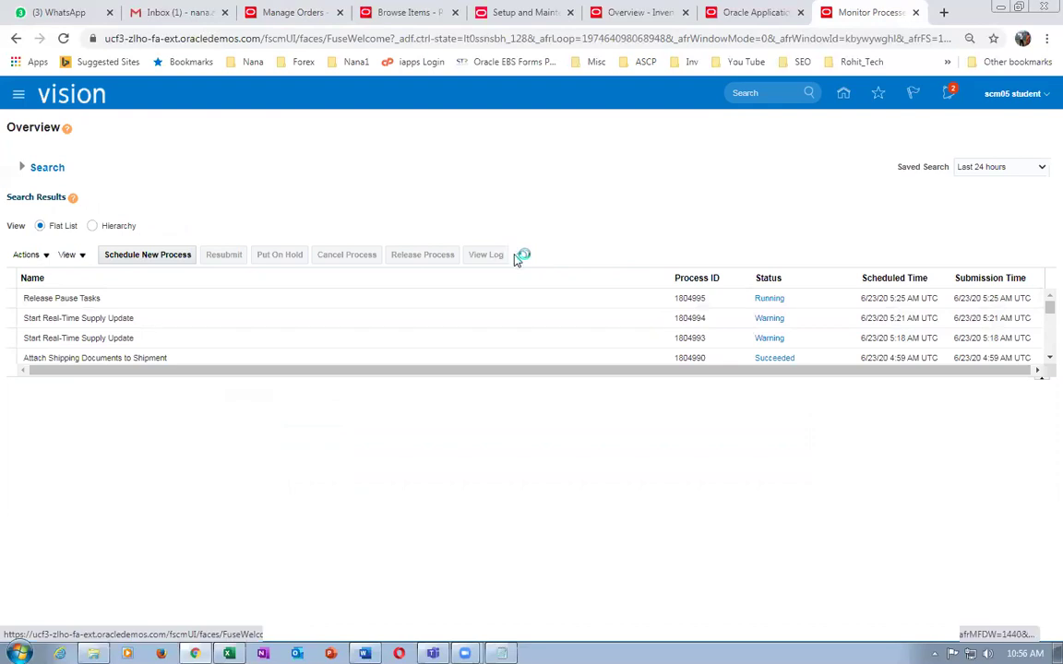
Step: Return to the order's orchestration process and refresh it to check the pause and back-to-back shipping tasks and the overall status
{"action": "left_click", "coordinate": [294, 13]}
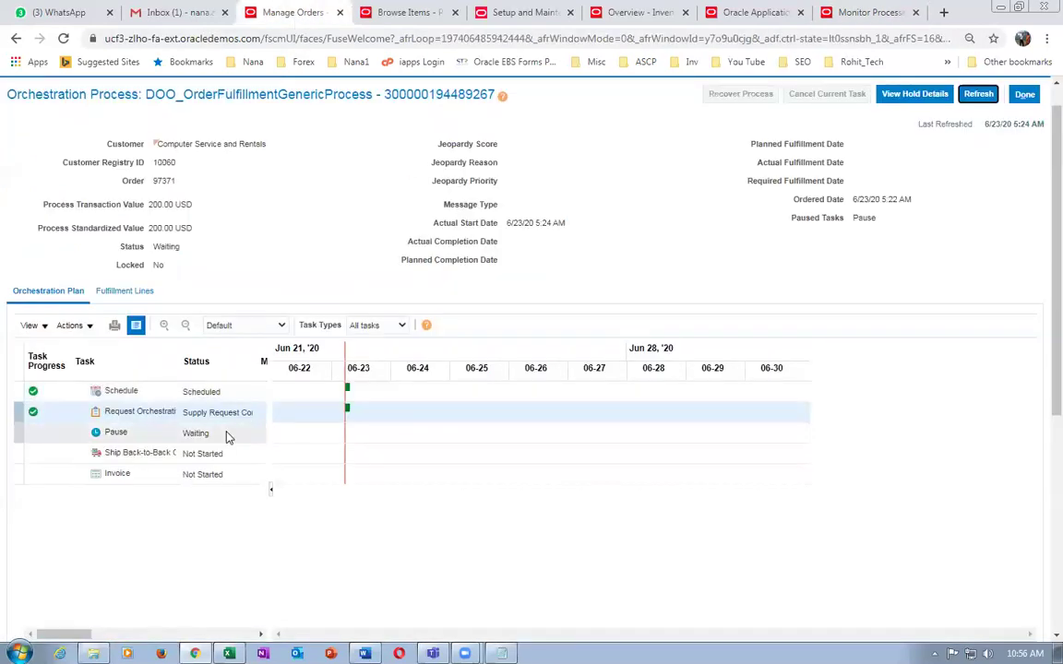
{"action": "left_click", "coordinate": [976, 96]}
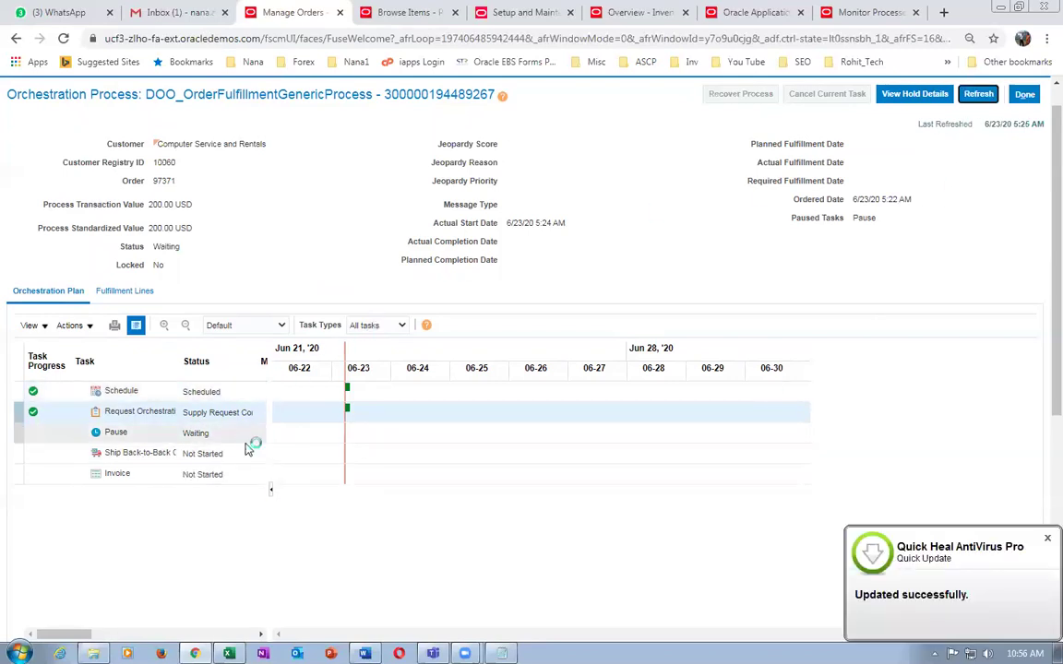
{"action": "left_click", "coordinate": [979, 96]}
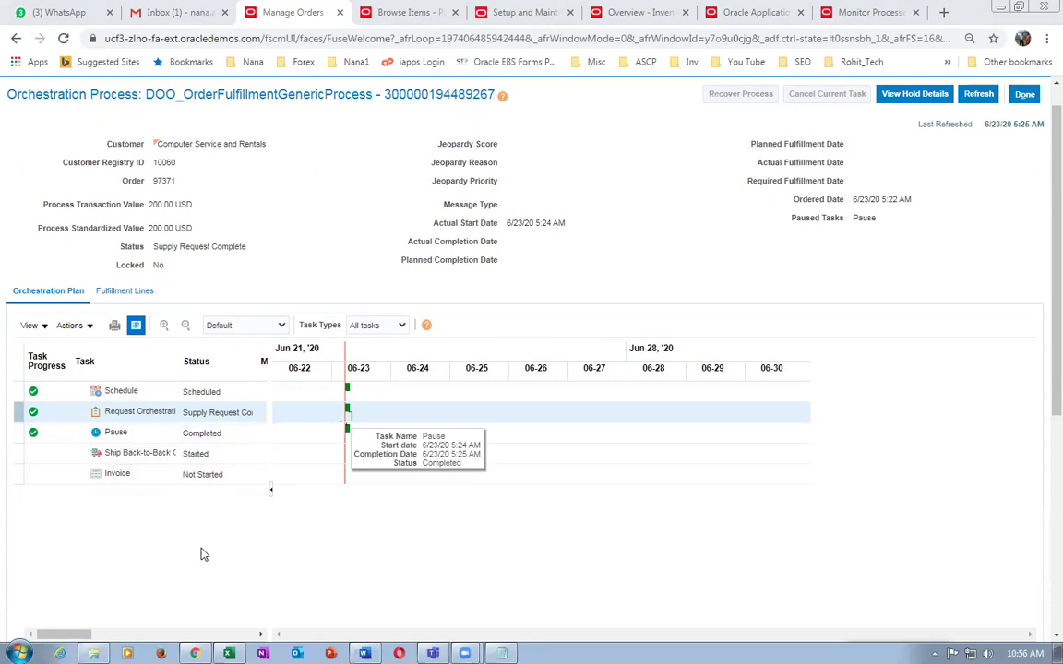
{"action": "left_click", "coordinate": [979, 97]}
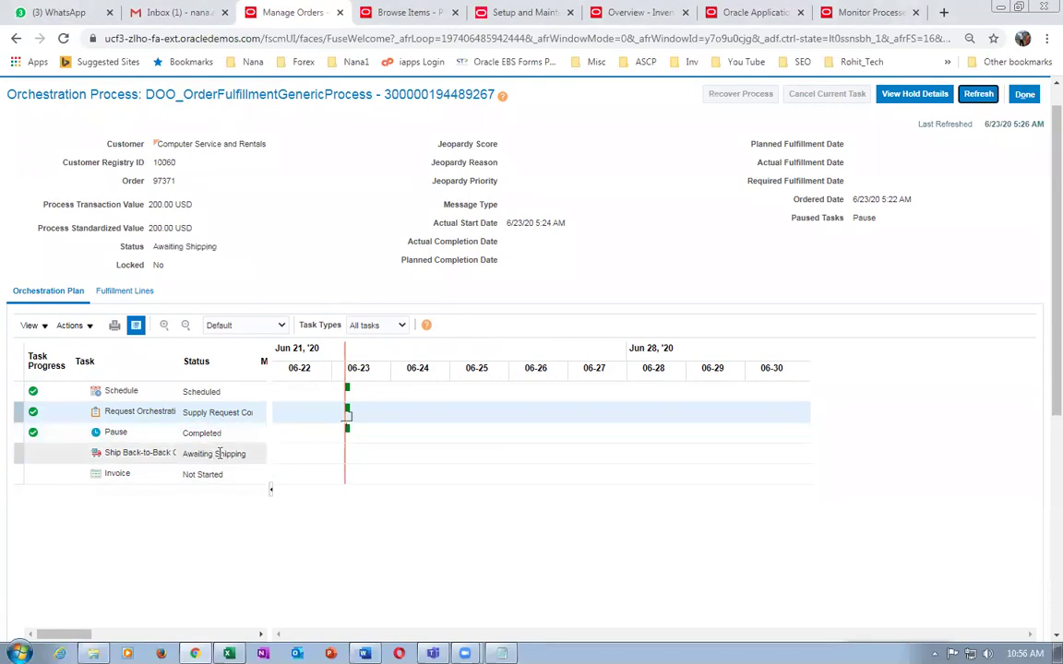
{"action": "left_click_drag", "start_coordinate": [168, 246], "coordinate": [206, 257]}
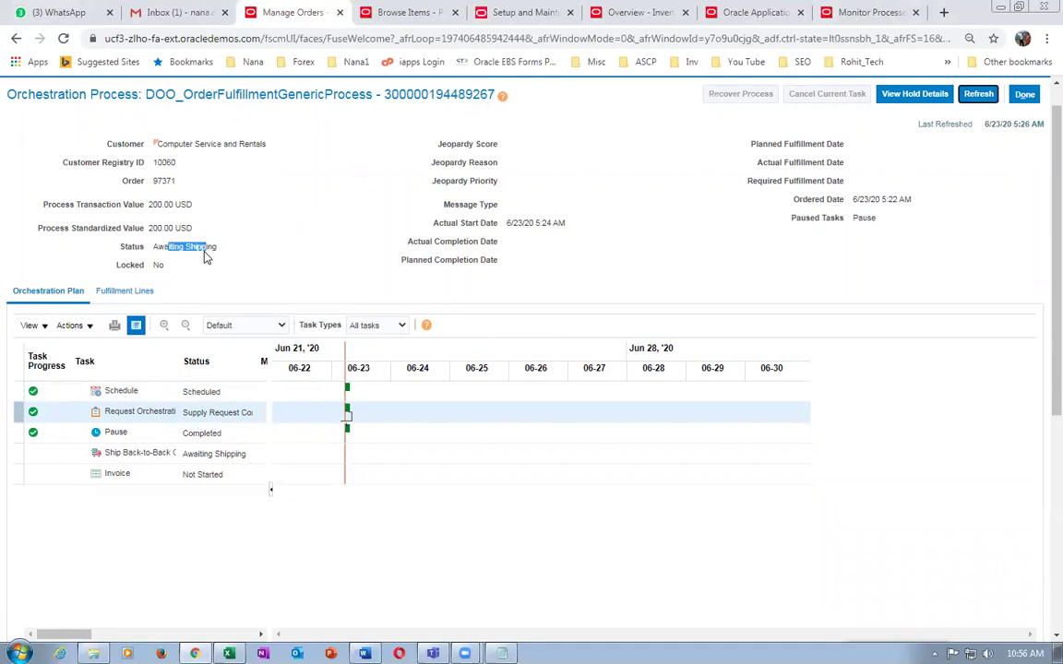
Step: Duplicate the Manage Orders browser page and return to the original one
{"action": "right_click", "coordinate": [305, 13]}
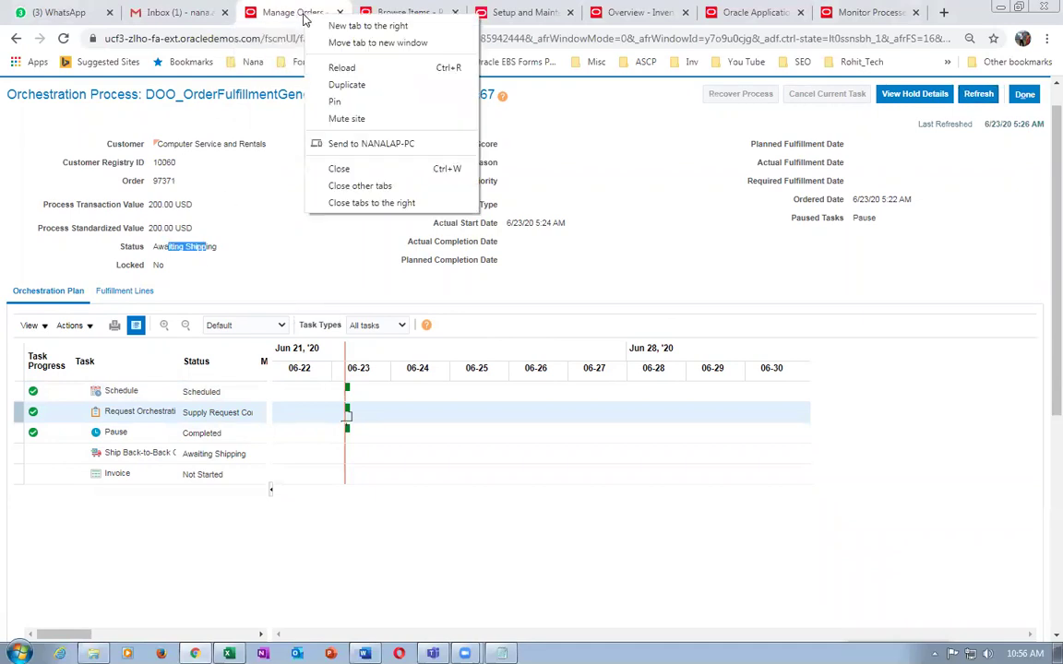
{"action": "left_click", "coordinate": [334, 84]}
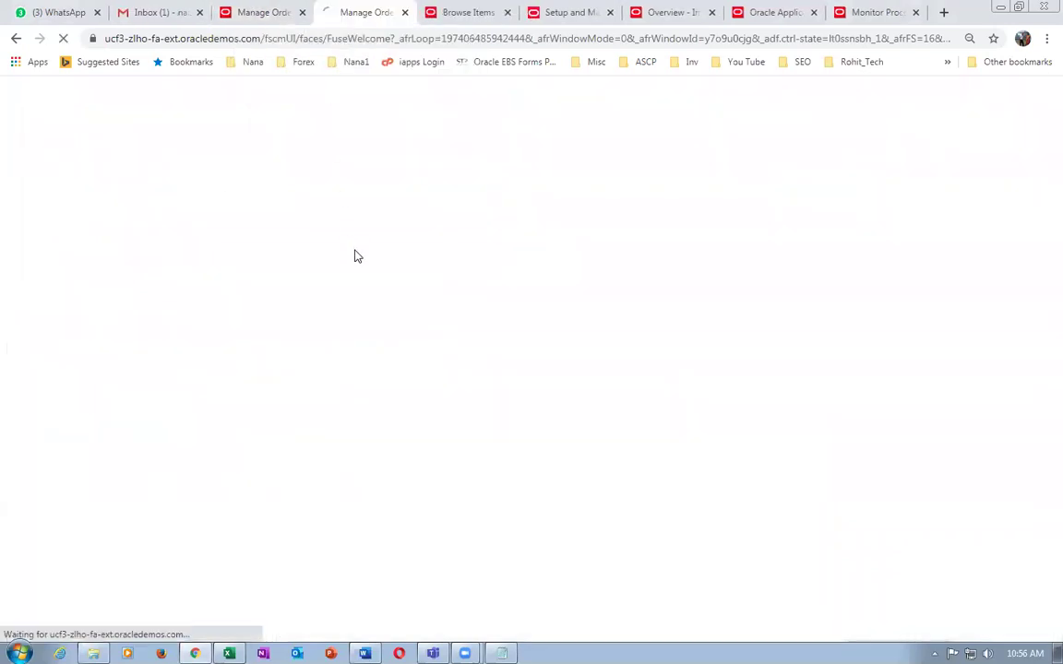
{"action": "left_click", "coordinate": [277, 13]}
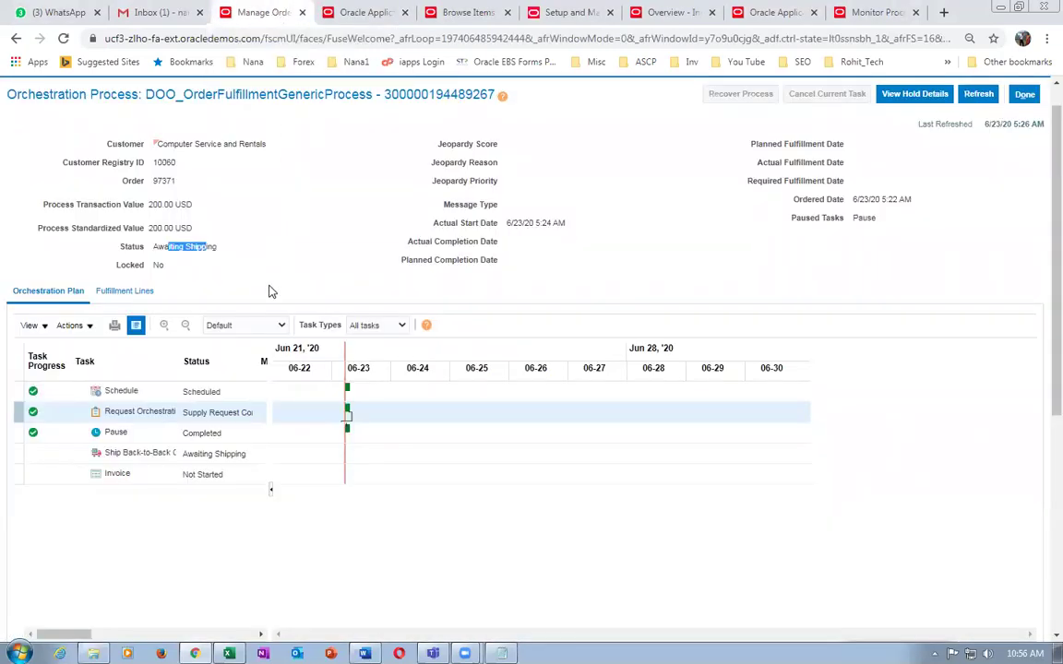
Step: Run Check Availability on the order's k99_GOP_Ship fulfillment line and look over the results and analytics
{"action": "left_click", "coordinate": [137, 296]}
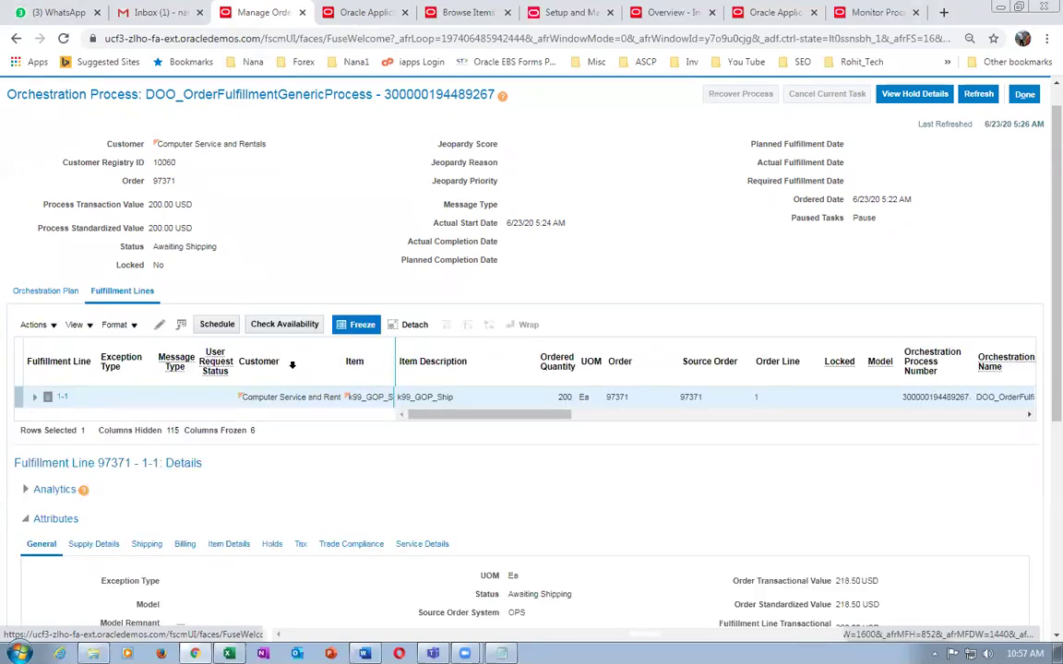
{"action": "left_click", "coordinate": [283, 324]}
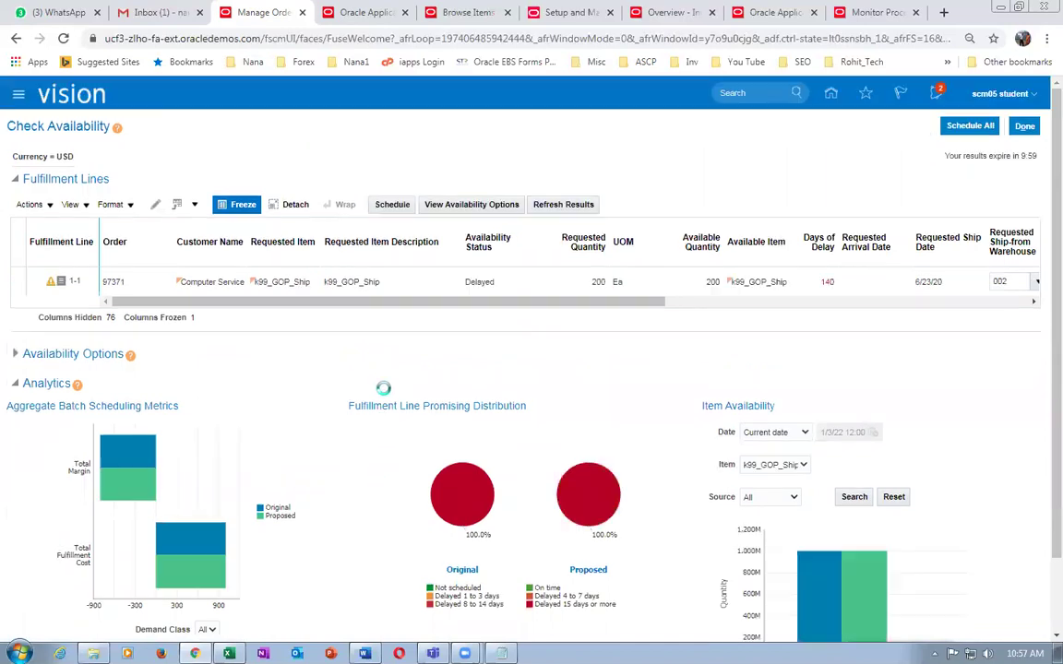
{"action": "scroll", "coordinate": [524, 433], "scroll_direction": "down", "scroll_amount": 2}
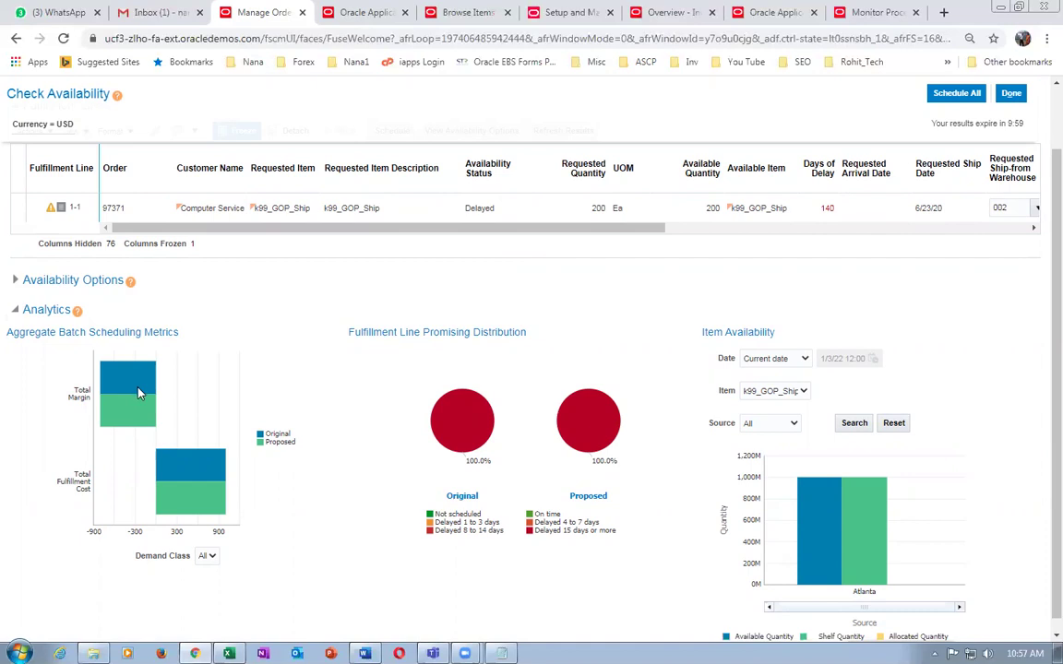
{"action": "scroll", "coordinate": [406, 443], "scroll_direction": "down", "scroll_amount": 1}
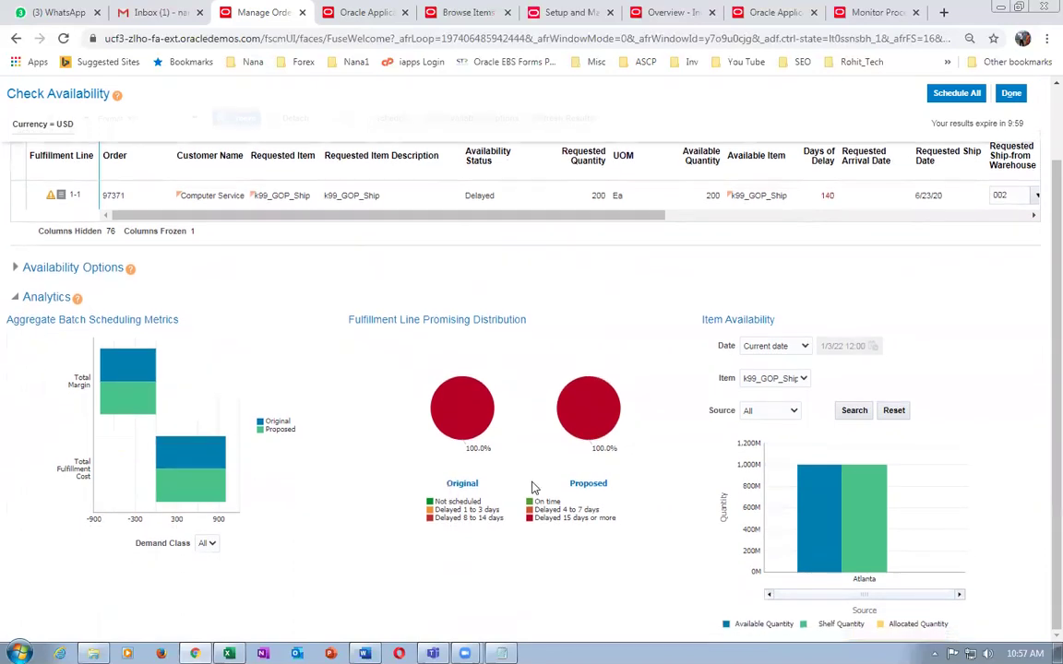
Step: Expand the availability options, examine the item availability chart for k99_GOP_Ship, and collapse the analytics section
{"action": "left_click", "coordinate": [15, 268]}
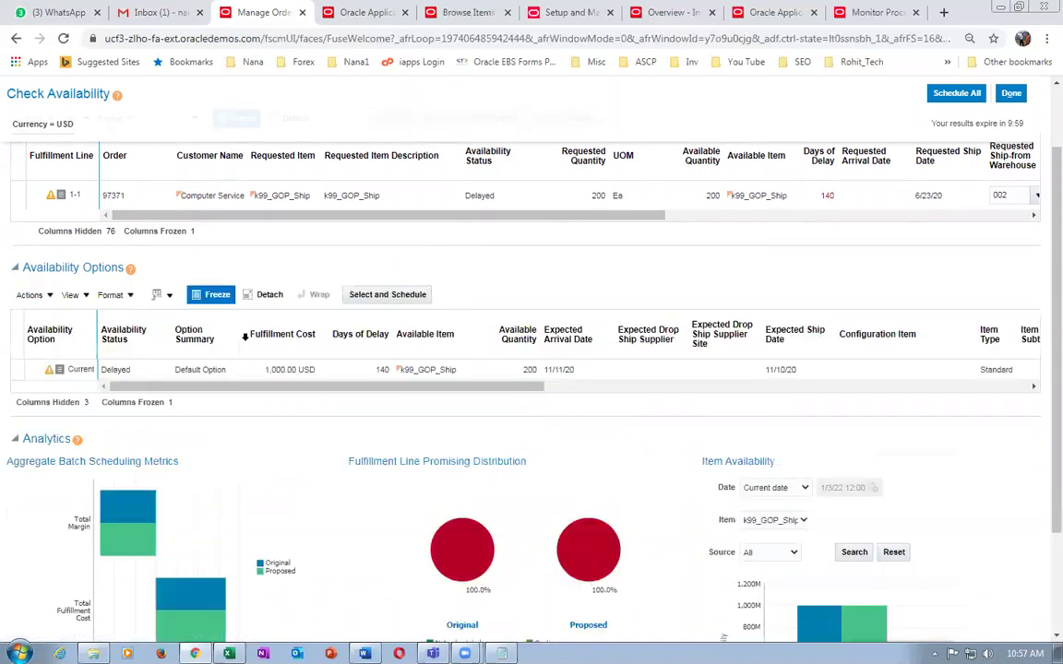
{"action": "scroll", "coordinate": [320, 519], "scroll_direction": "down", "scroll_amount": 2}
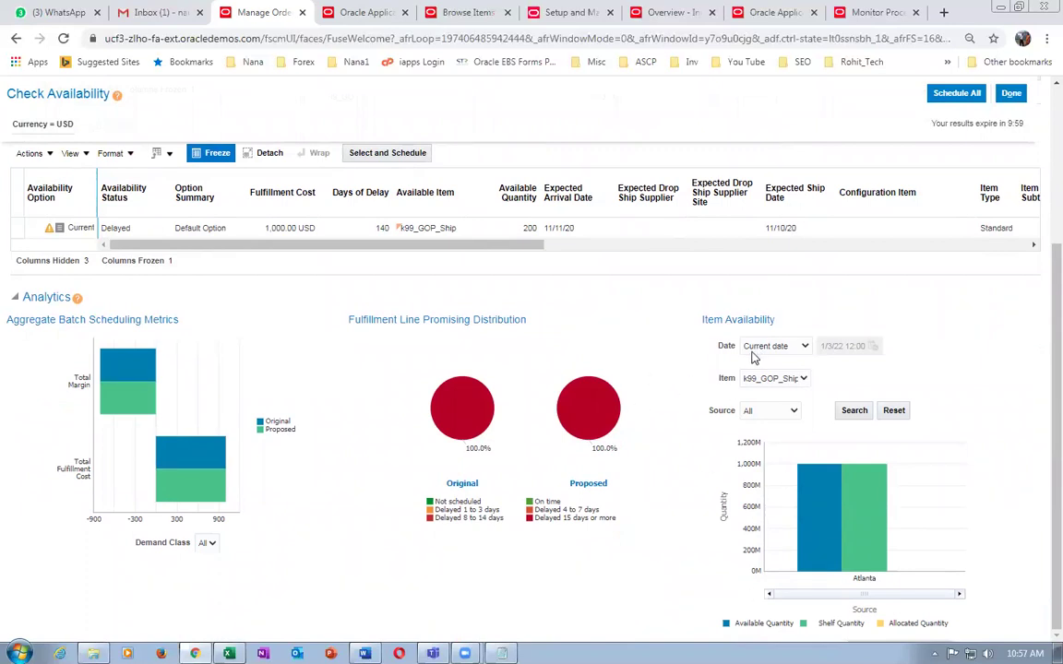
{"action": "mouse_move", "coordinate": [801, 561]}
{"action": "left_click", "coordinate": [14, 298]}
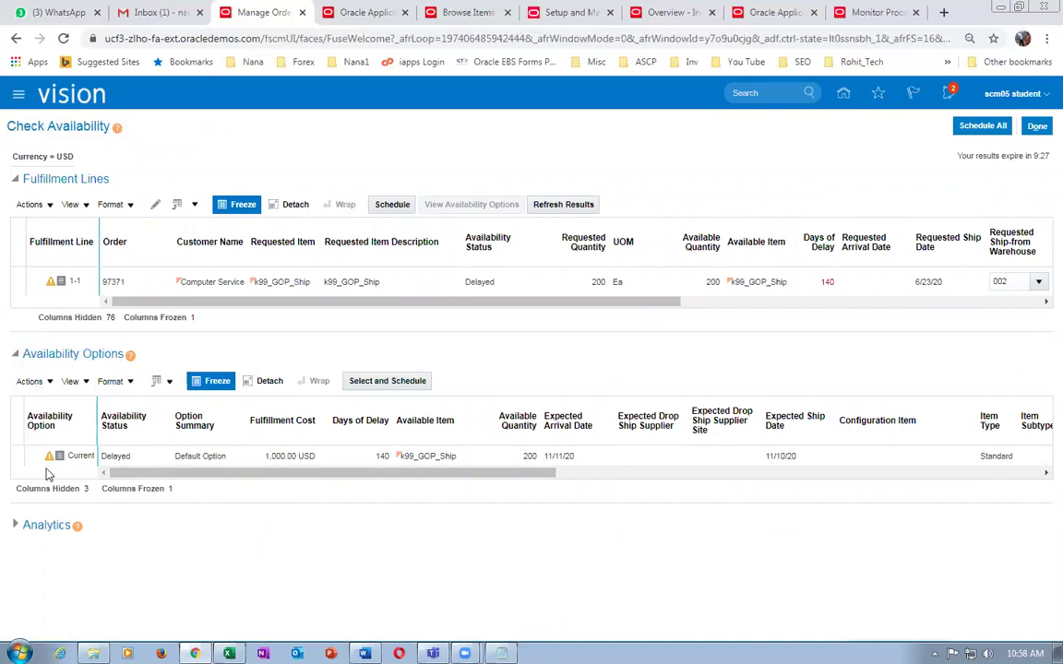
Step: Examine the current availability option's delay, quantity, dates, shipping method and cost, and compare them with the fulfillment line's requested values
{"action": "left_click", "coordinate": [117, 456]}
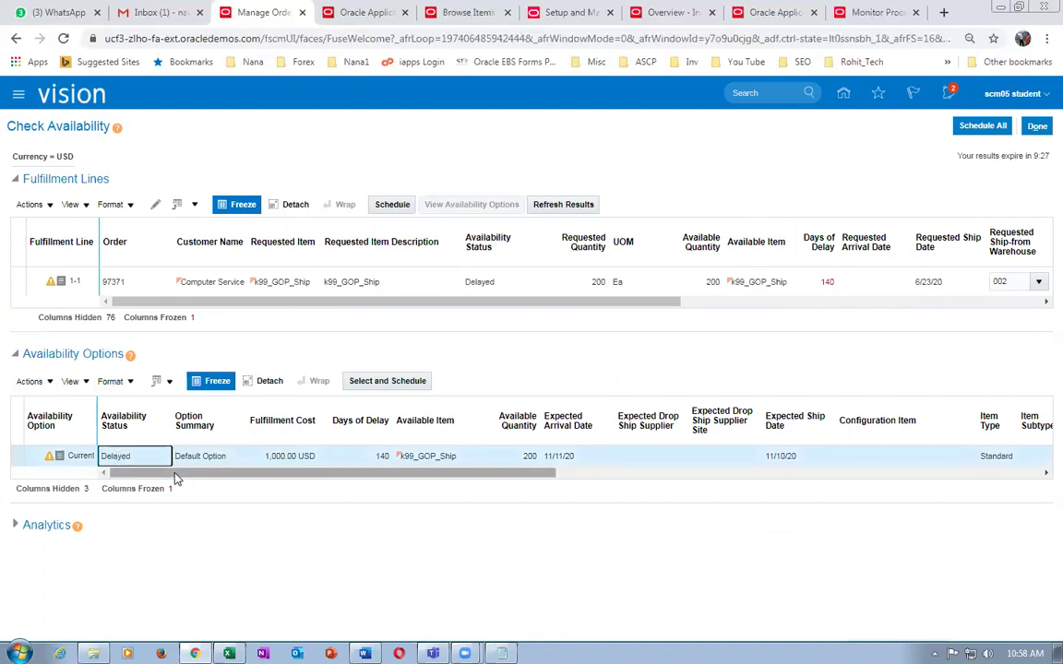
{"action": "left_click_drag", "start_coordinate": [294, 478], "coordinate": [770, 497]}
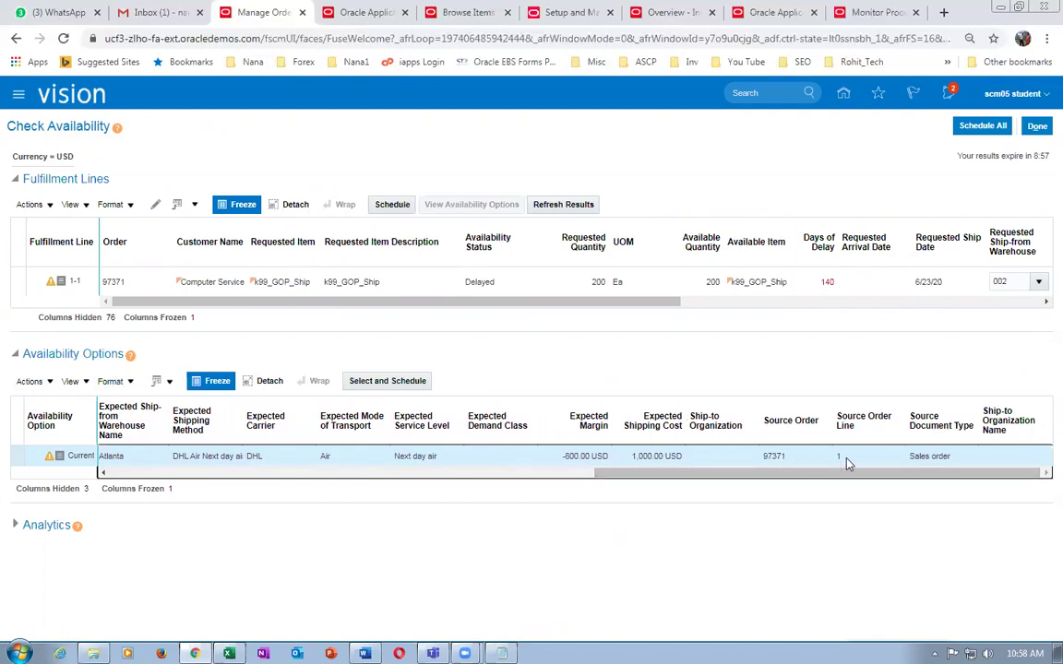
{"action": "left_click_drag", "start_coordinate": [908, 478], "coordinate": [400, 496]}
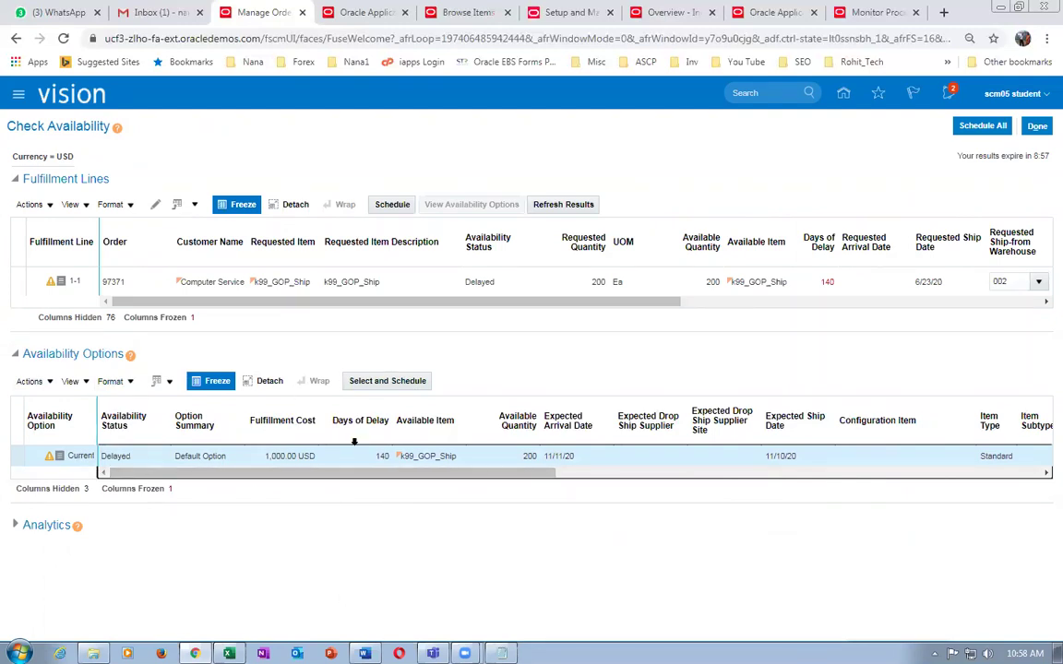
{"action": "left_click", "coordinate": [49, 464]}
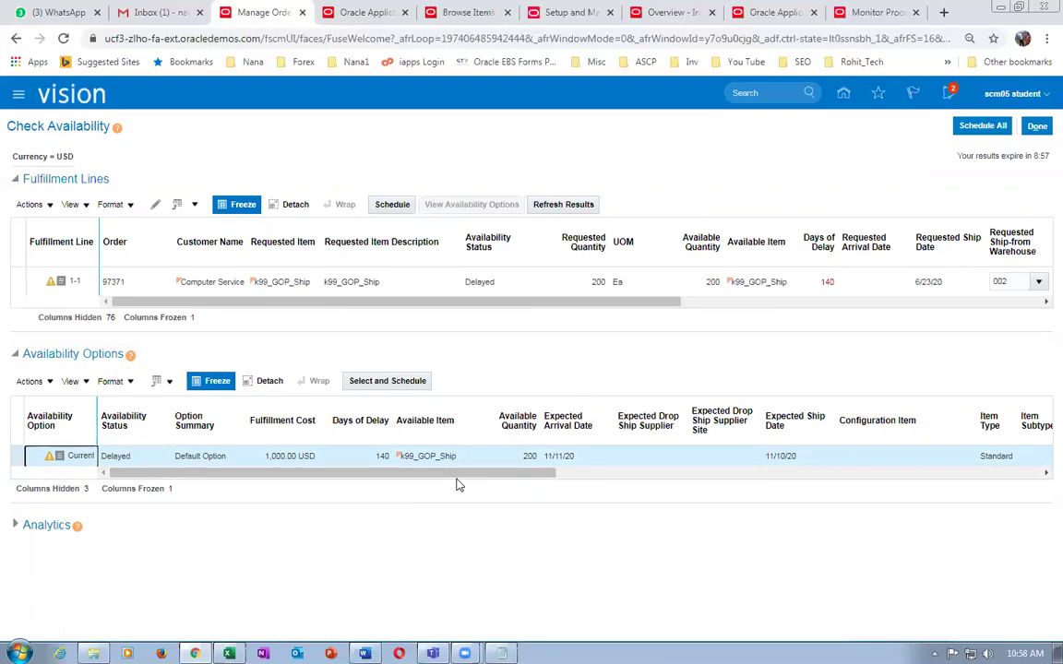
{"action": "left_click", "coordinate": [524, 456]}
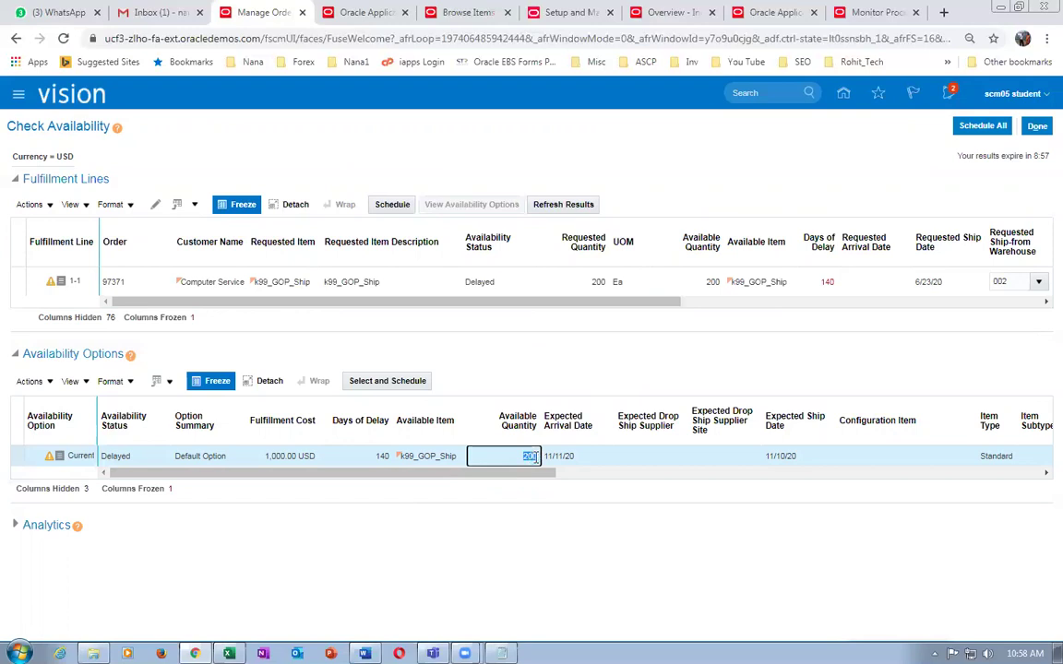
{"action": "left_click", "coordinate": [374, 458]}
{"action": "left_click", "coordinate": [532, 456]}
{"action": "left_click", "coordinate": [478, 279]}
{"action": "left_click_drag", "start_coordinate": [31, 127], "coordinate": [83, 127]}
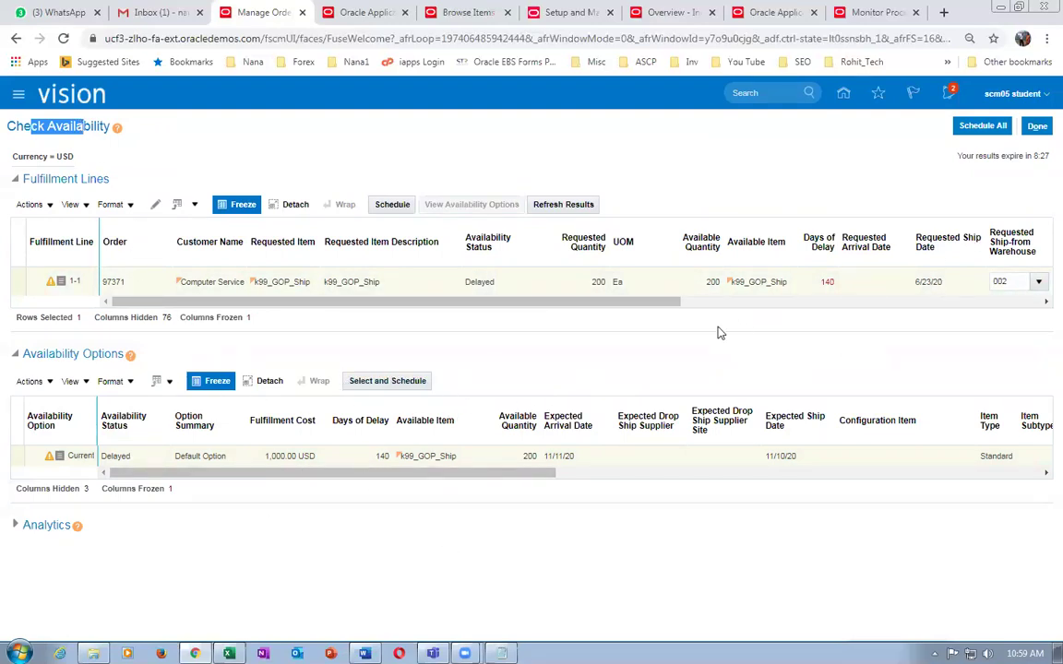
{"action": "left_click", "coordinate": [878, 287]}
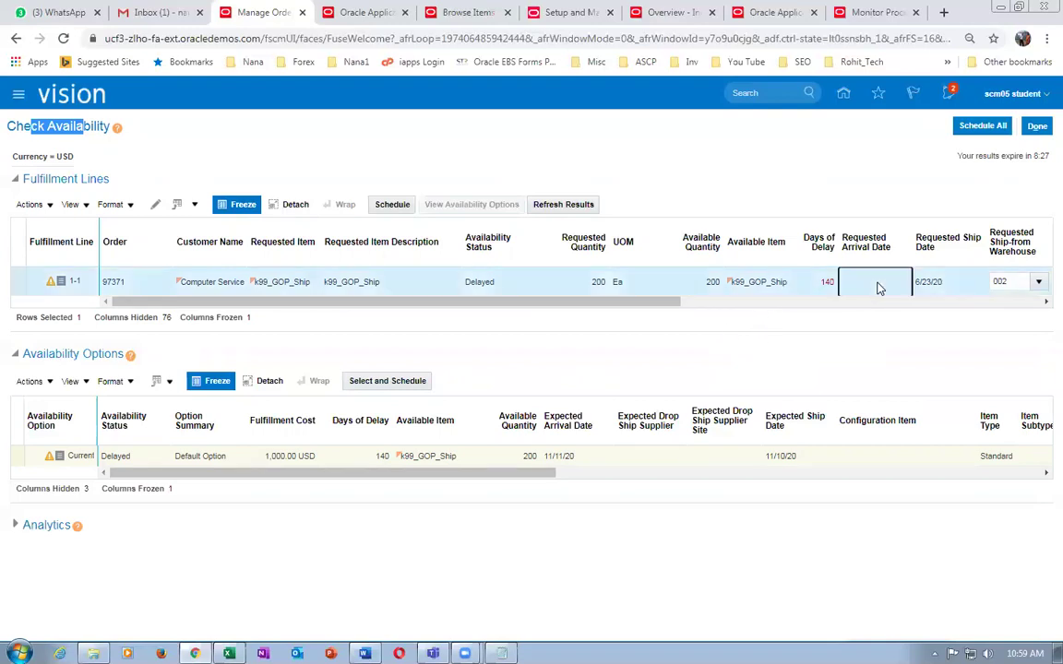
Step: Close the availability check results, then open Inventory Management in the other Oracle tab and show its Shipments tasks
{"action": "left_click", "coordinate": [414, 282]}
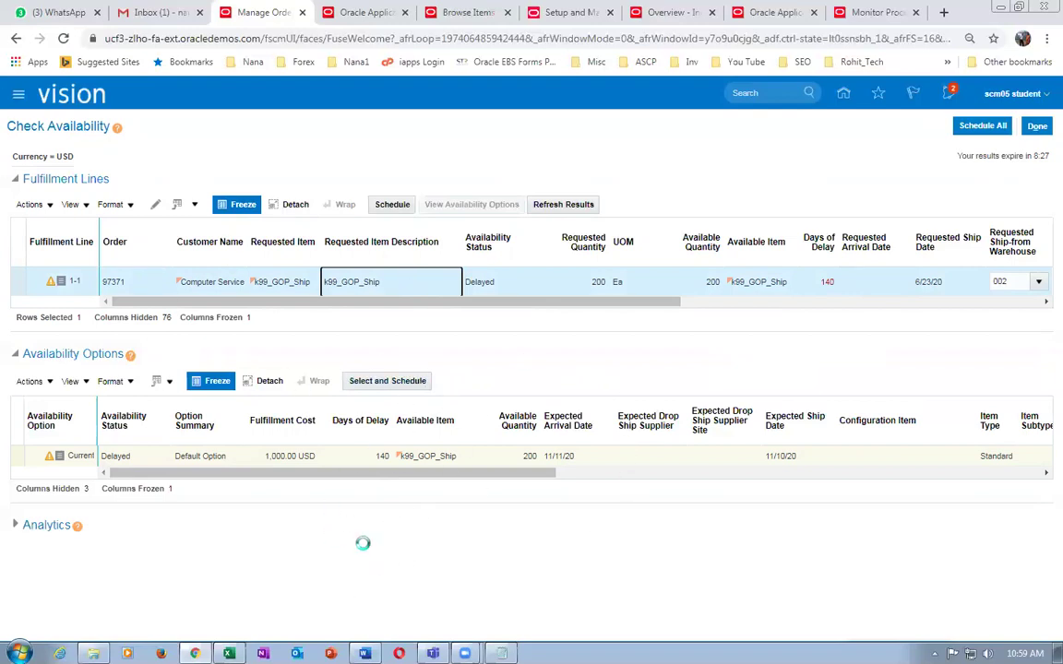
{"action": "left_click", "coordinate": [969, 126]}
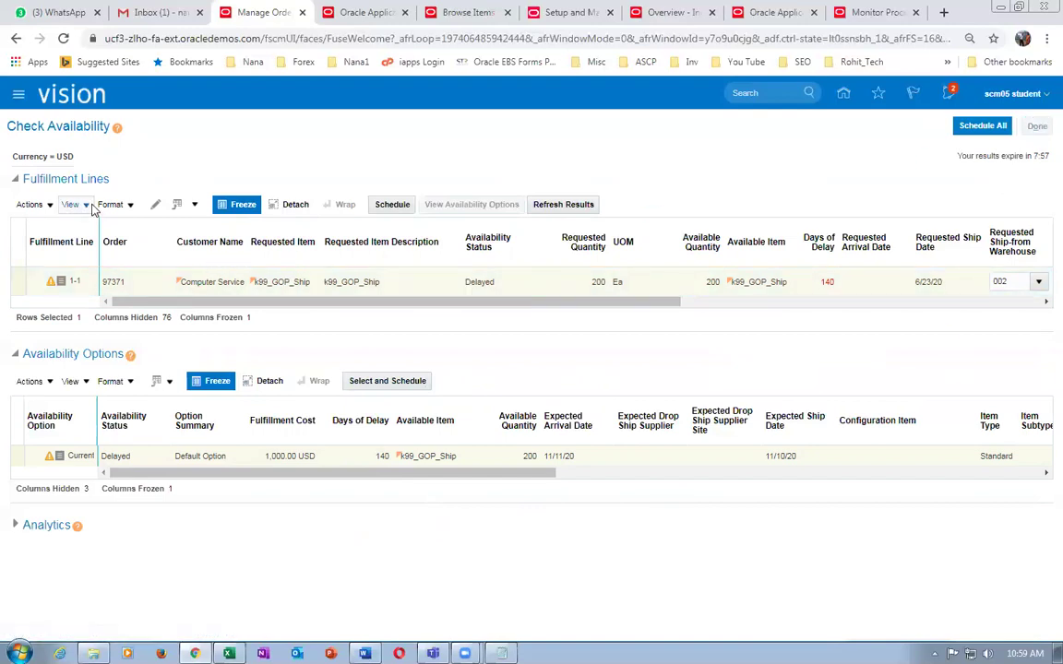
{"action": "left_click", "coordinate": [367, 12]}
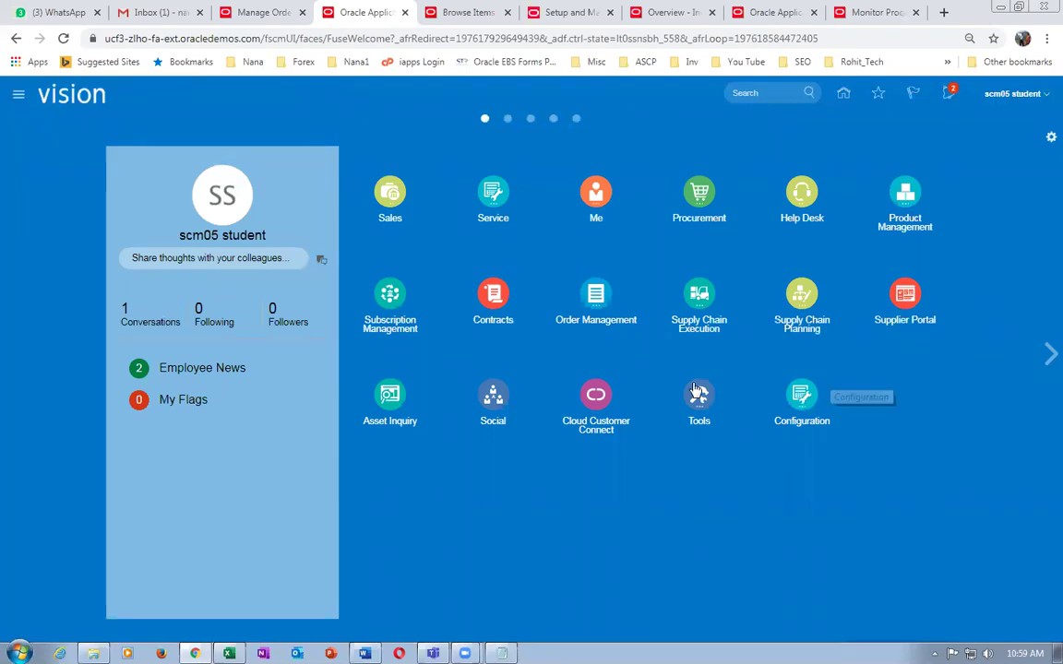
{"action": "left_click", "coordinate": [682, 292]}
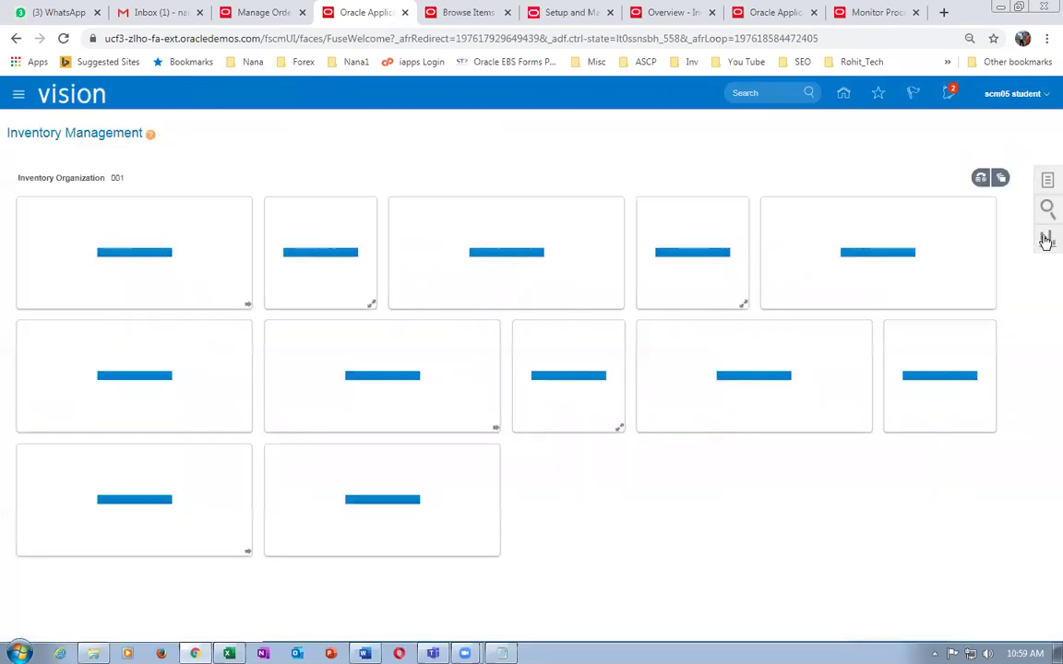
{"action": "left_click", "coordinate": [1045, 182]}
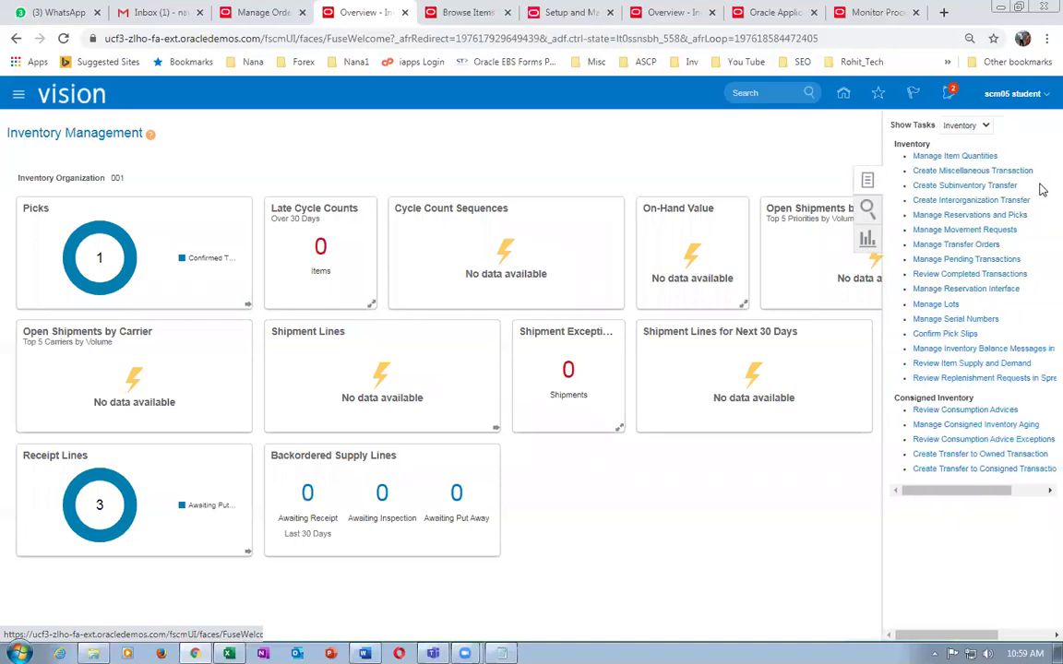
{"action": "left_click", "coordinate": [964, 126]}
{"action": "left_click", "coordinate": [959, 161]}
Step: Open Manage Shipment Lines and apply the saved search All Lines Due Today and the Next 7 Days
{"action": "left_click", "coordinate": [251, 12]}
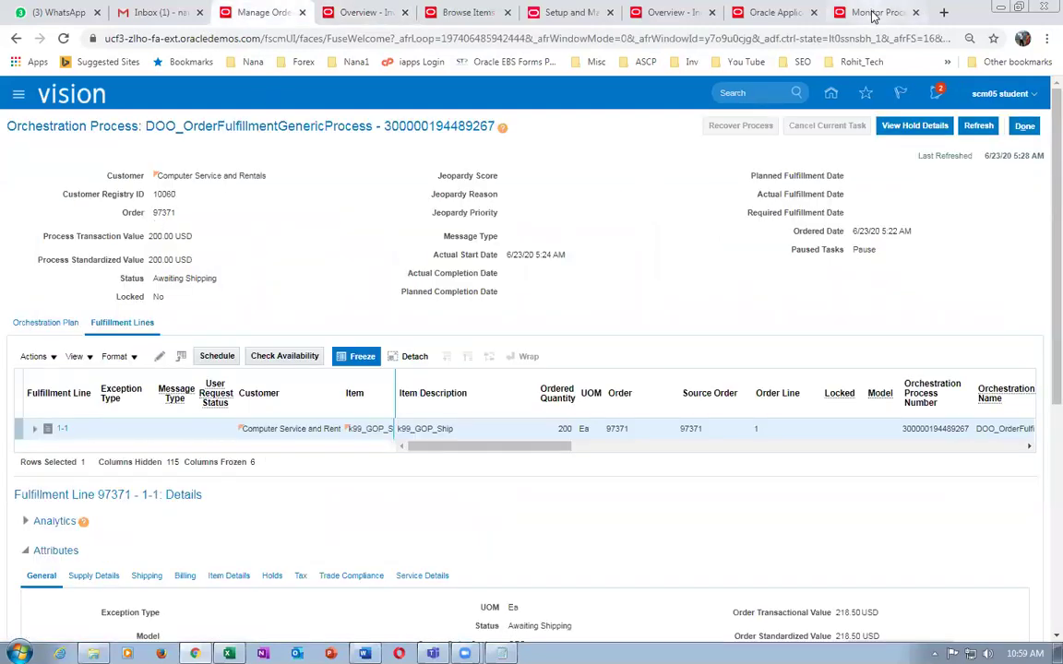
{"action": "left_click", "coordinate": [384, 17]}
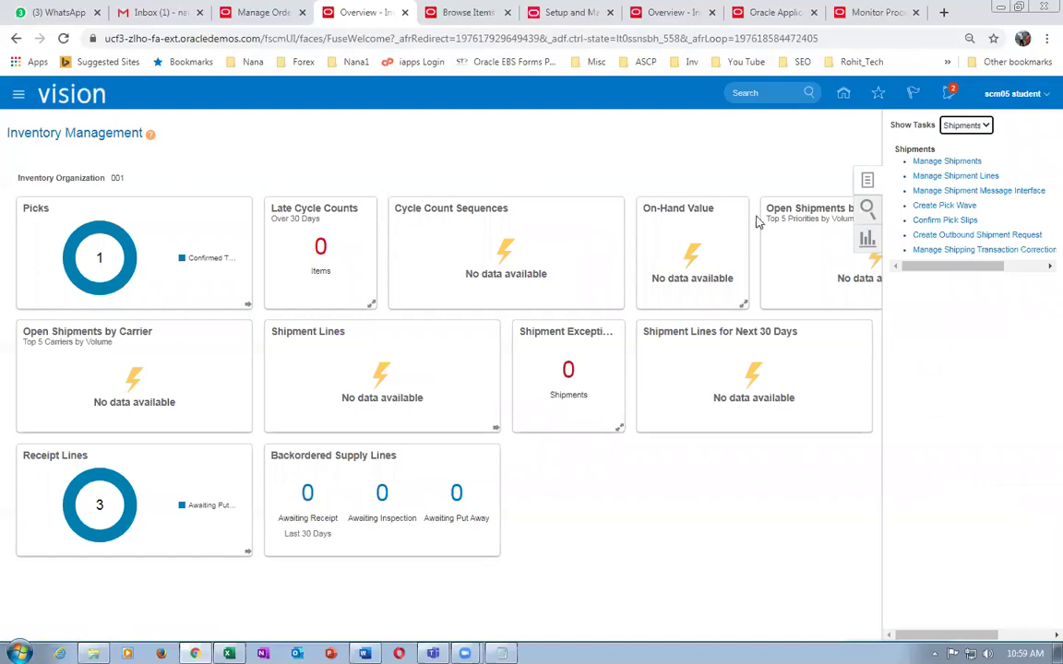
{"action": "left_click", "coordinate": [954, 175]}
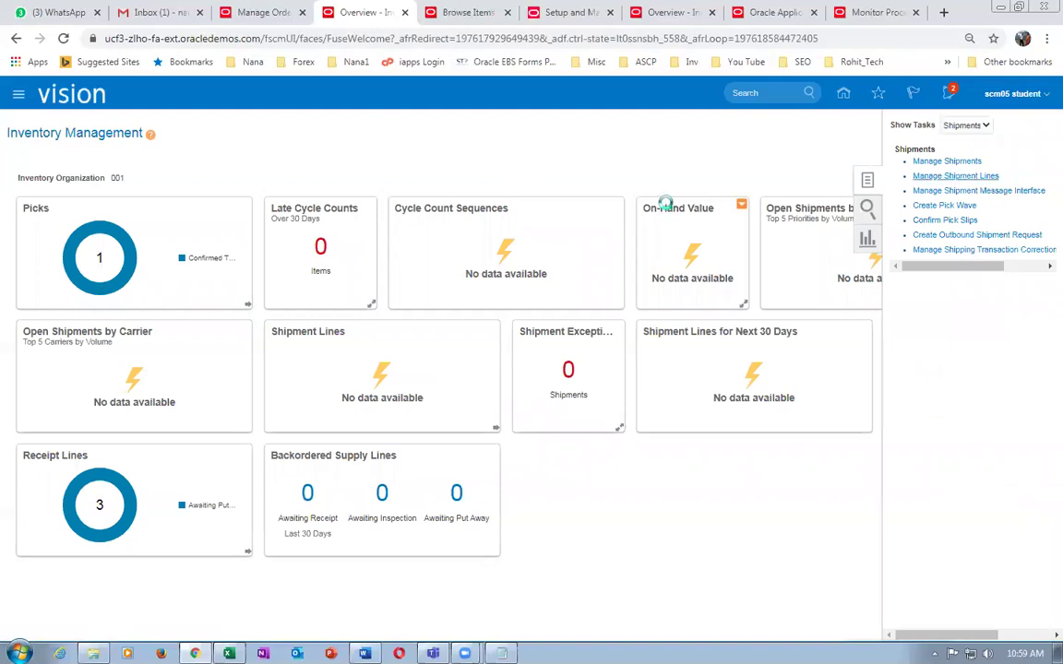
{"action": "left_click", "coordinate": [959, 197]}
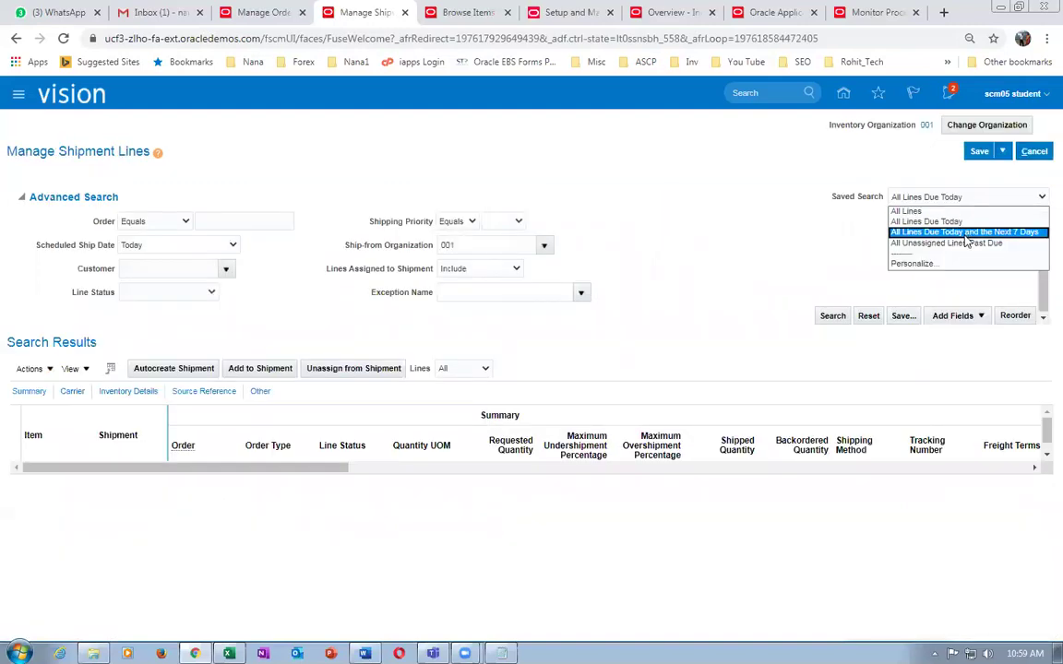
{"action": "left_click", "coordinate": [964, 232]}
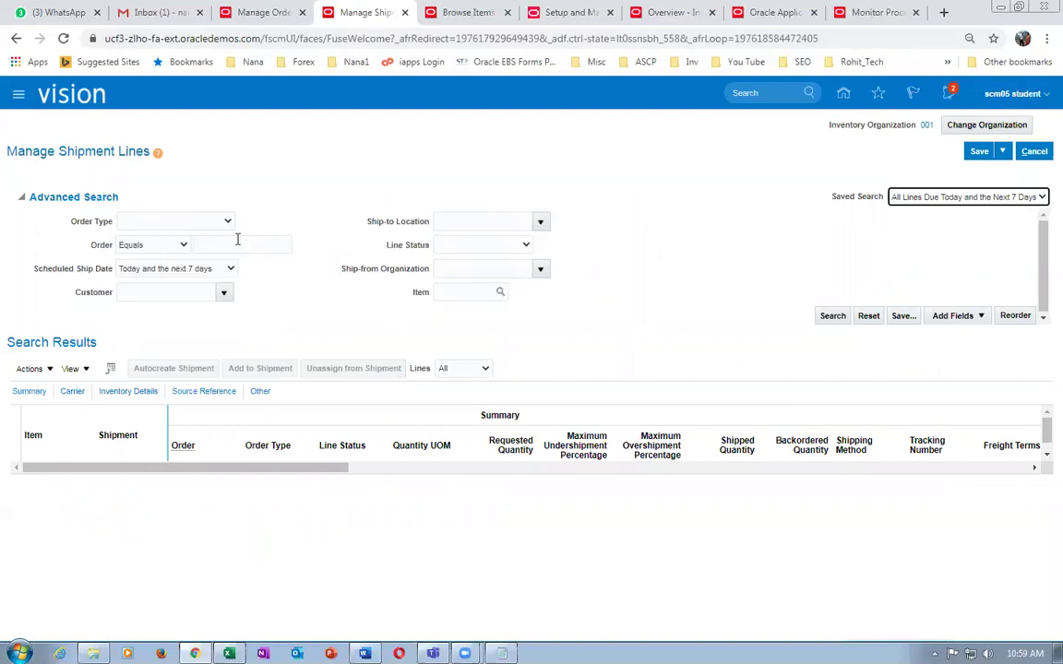
Step: Enter the sales order's number as the order criterion and search for its shipment lines
{"action": "left_click", "coordinate": [231, 245]}
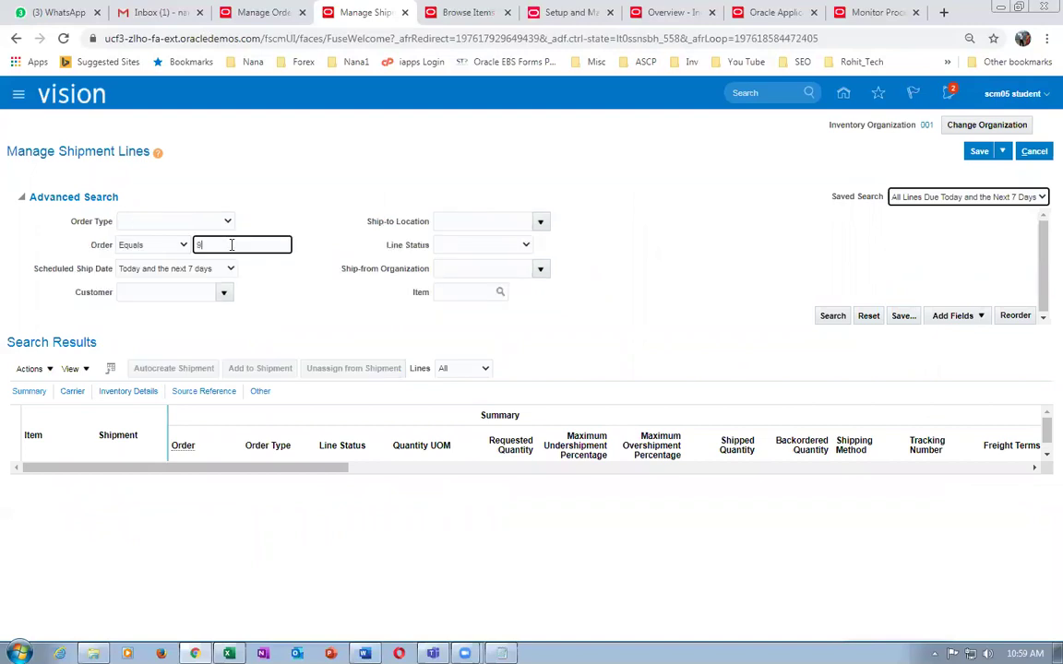
{"action": "type", "text": "97371"}
{"action": "key", "text": "Tab"}
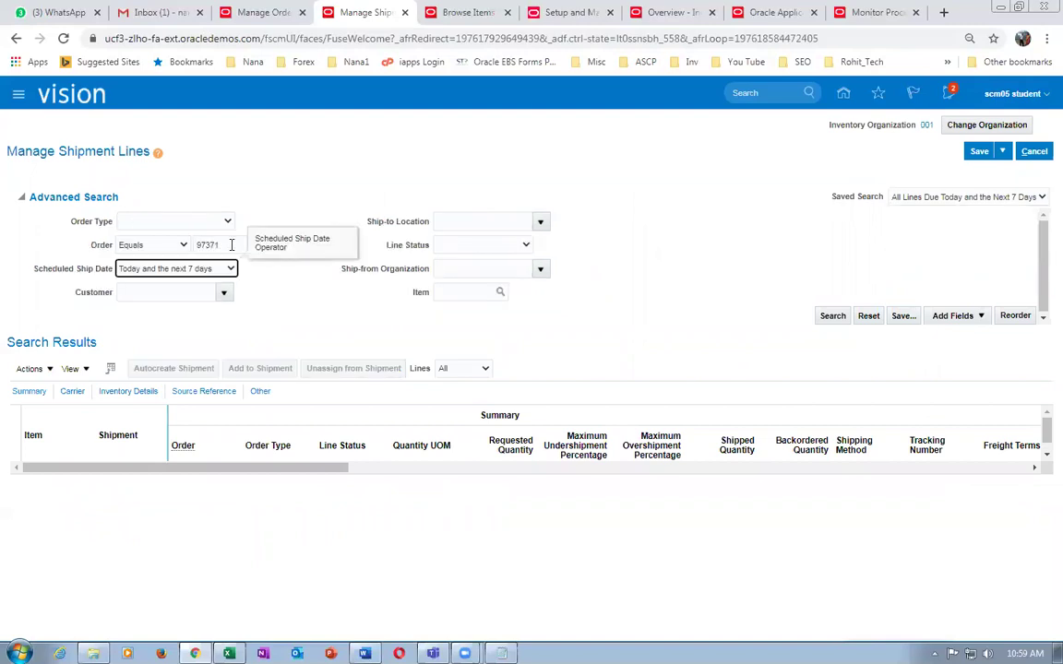
{"action": "left_click", "coordinate": [832, 317]}
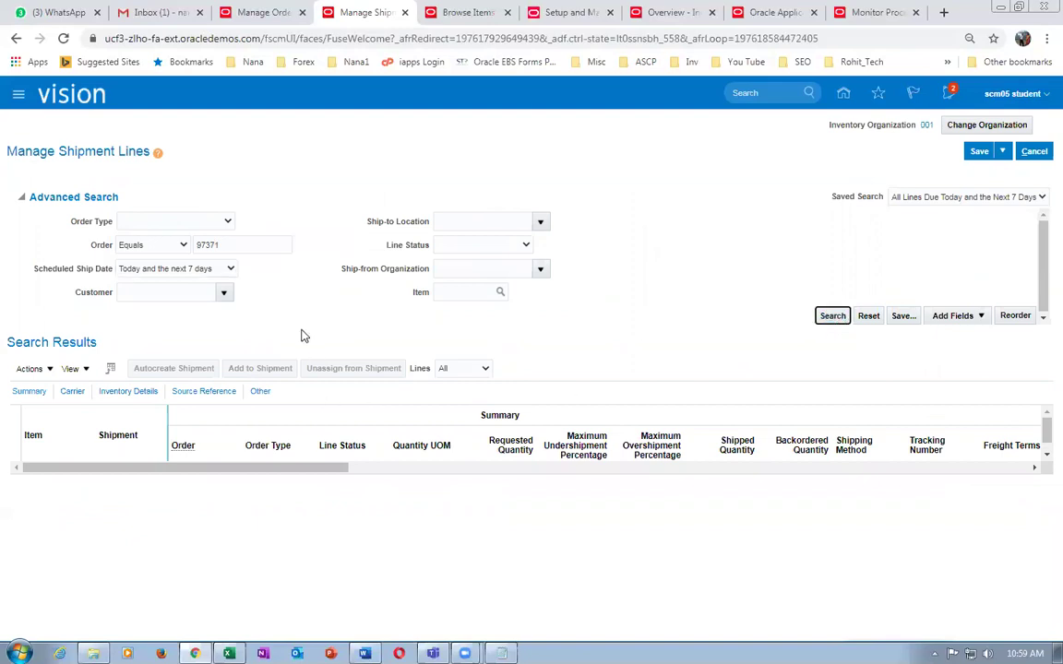
{"action": "left_click", "coordinate": [839, 319]}
Step: Check the status of the order's orchestration process and refresh it
{"action": "left_click", "coordinate": [256, 12]}
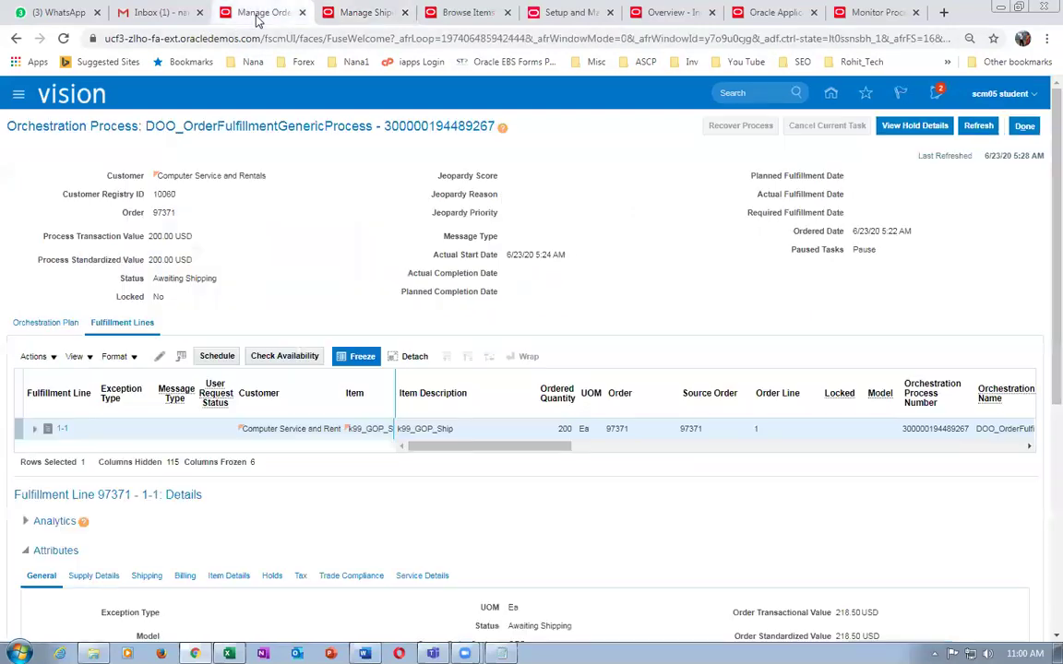
{"action": "left_click_drag", "start_coordinate": [157, 279], "coordinate": [195, 282]}
{"action": "left_click", "coordinate": [978, 125]}
Step: Set the shipment line search's Scheduled Ship Date condition to Before and run the search again
{"action": "left_click", "coordinate": [365, 13]}
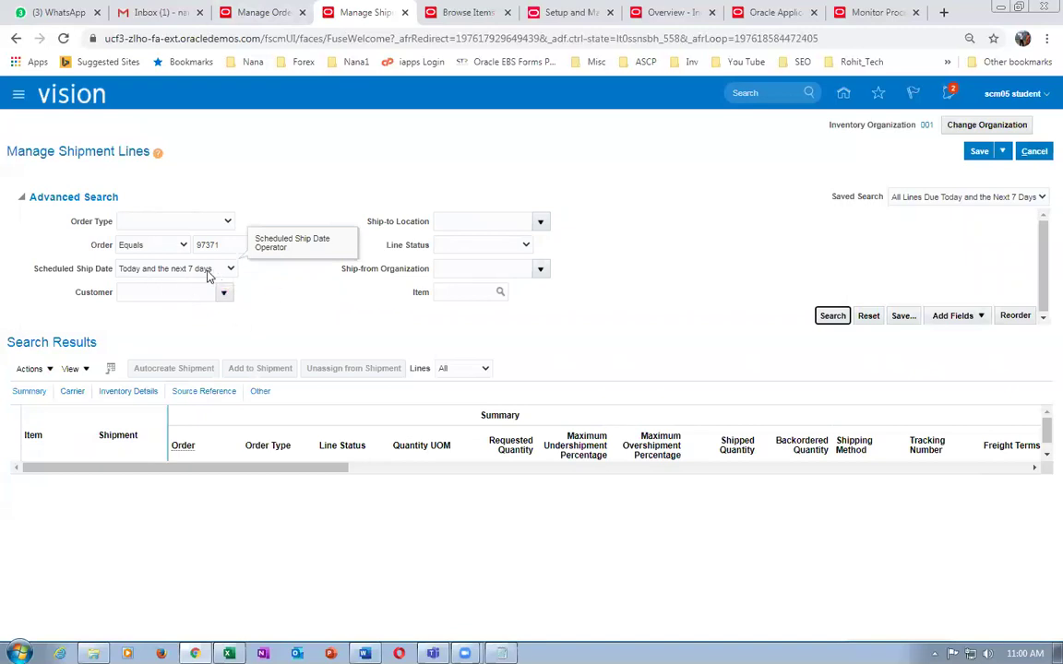
{"action": "left_click", "coordinate": [206, 268]}
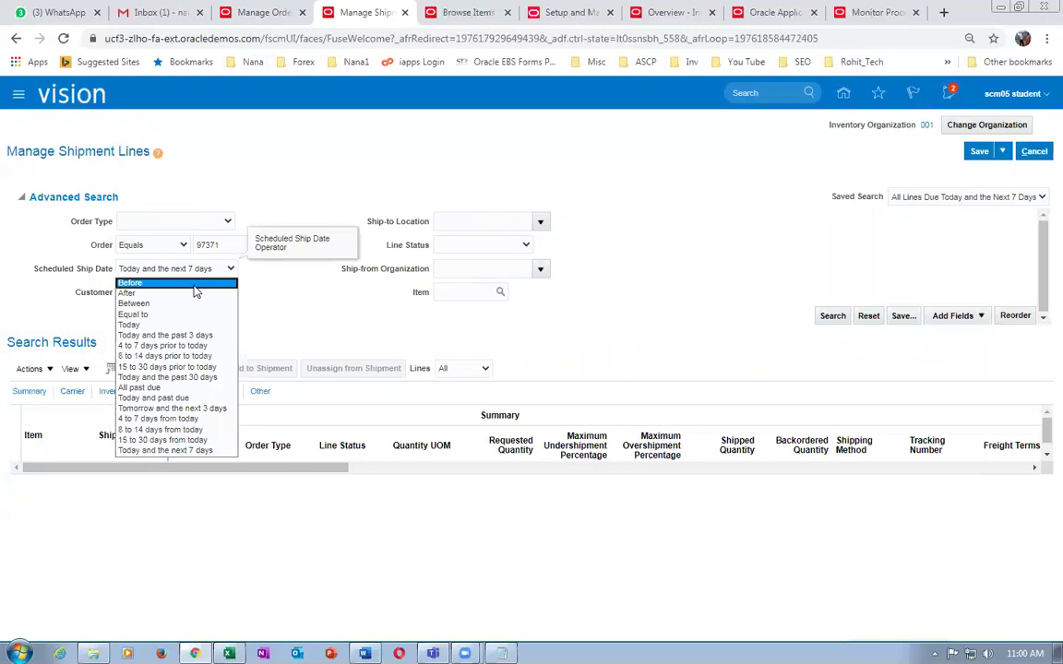
{"action": "left_click", "coordinate": [200, 283]}
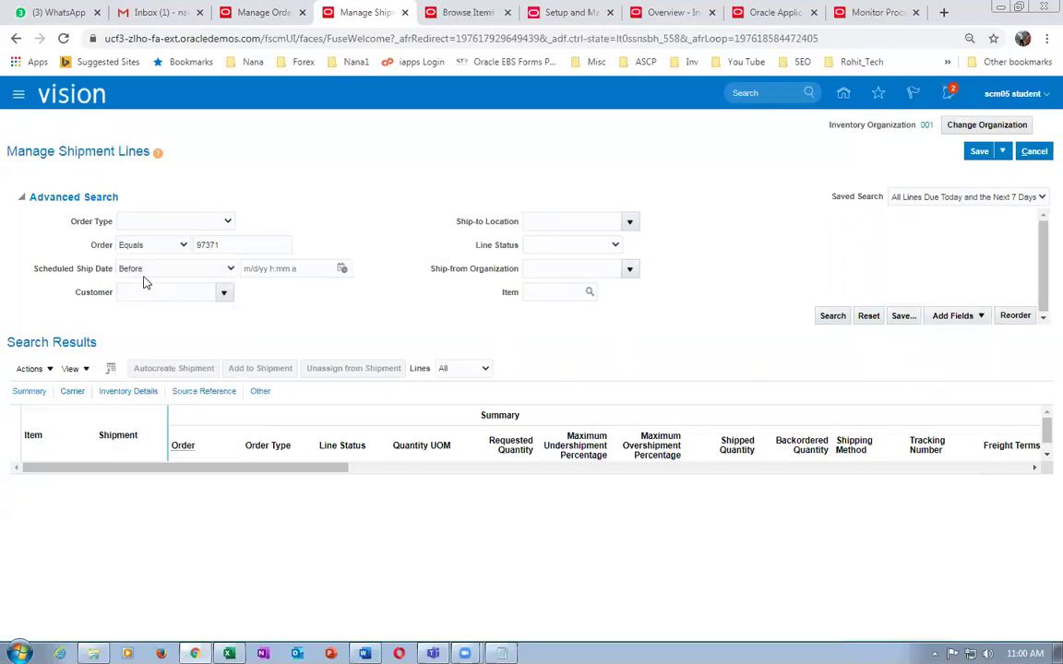
{"action": "left_click", "coordinate": [829, 317]}
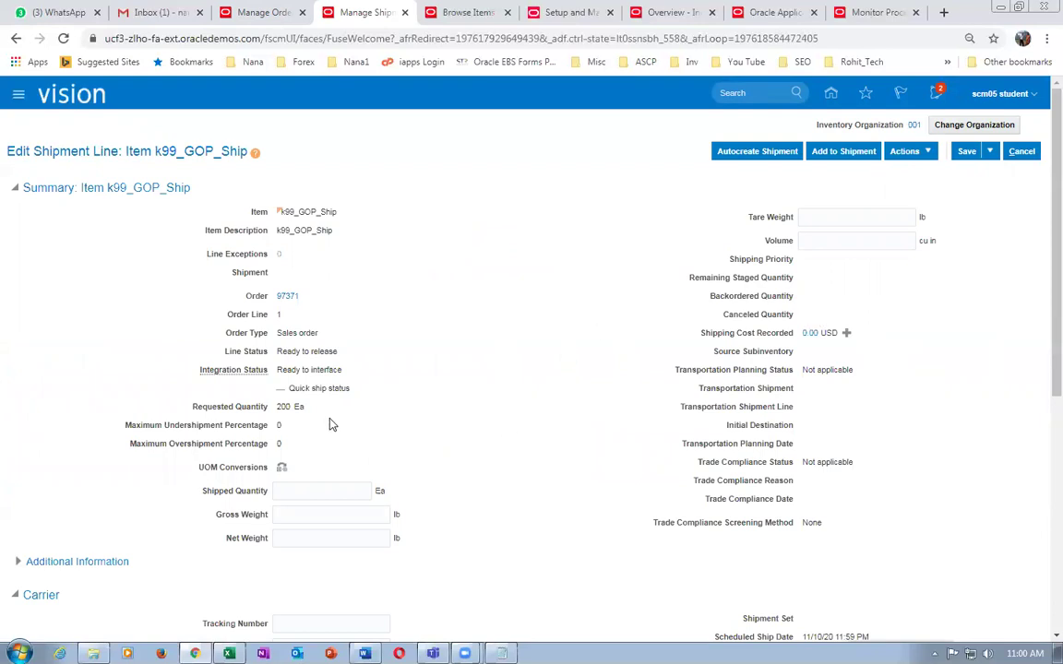
Step: Check the k99_GOP_Ship shipment line's status, submit its pick release, and save and close the line
{"action": "left_click_drag", "start_coordinate": [284, 351], "coordinate": [329, 351]}
{"action": "left_click", "coordinate": [907, 151]}
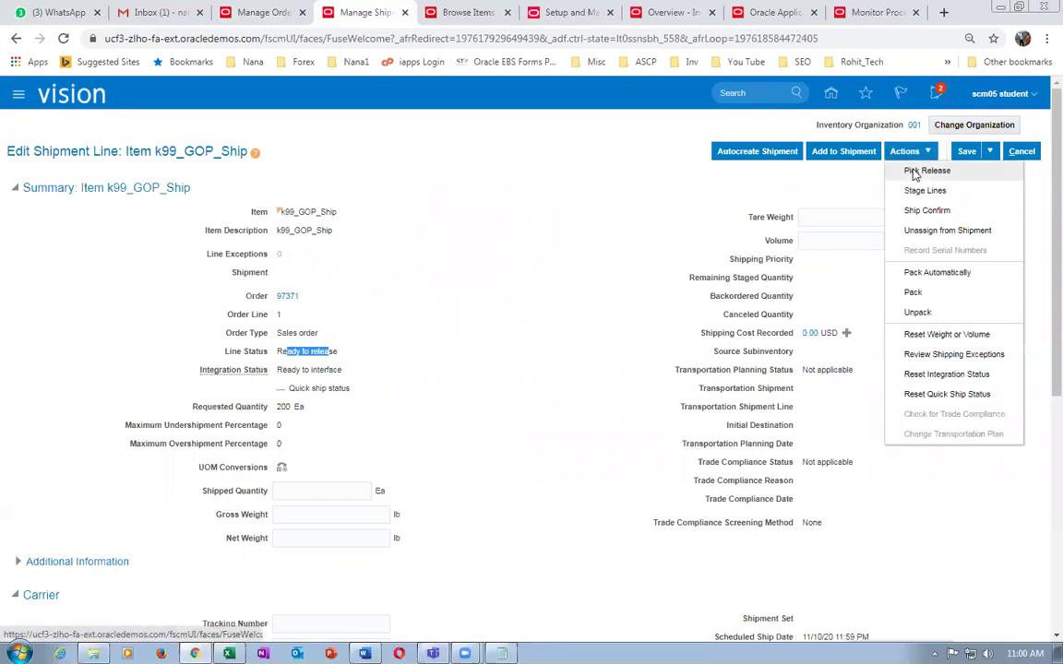
{"action": "left_click", "coordinate": [913, 168]}
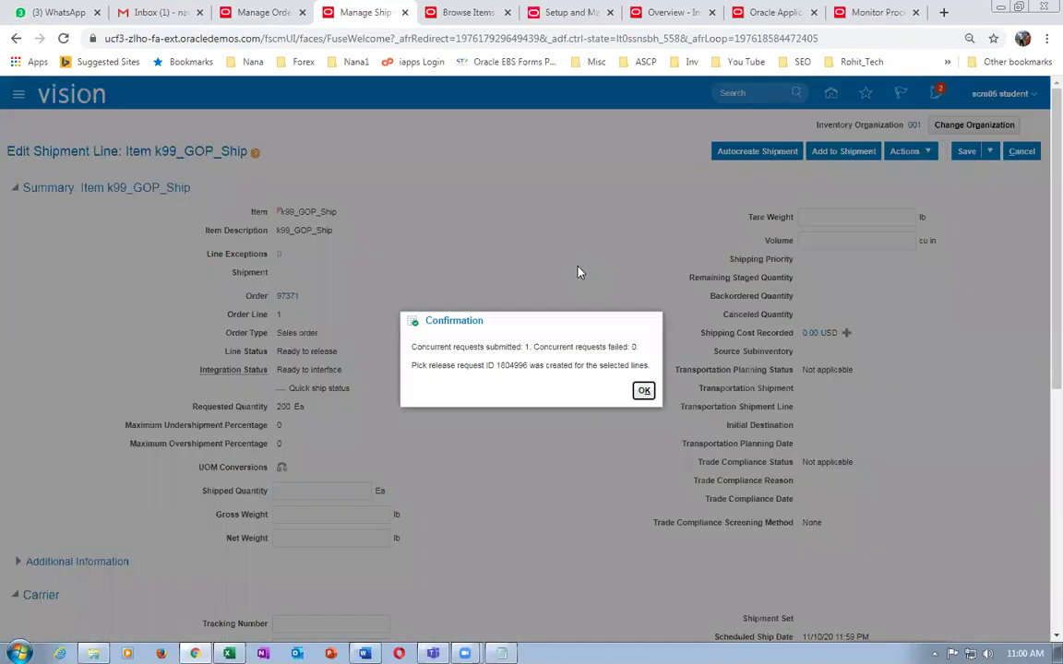
{"action": "left_click", "coordinate": [641, 391]}
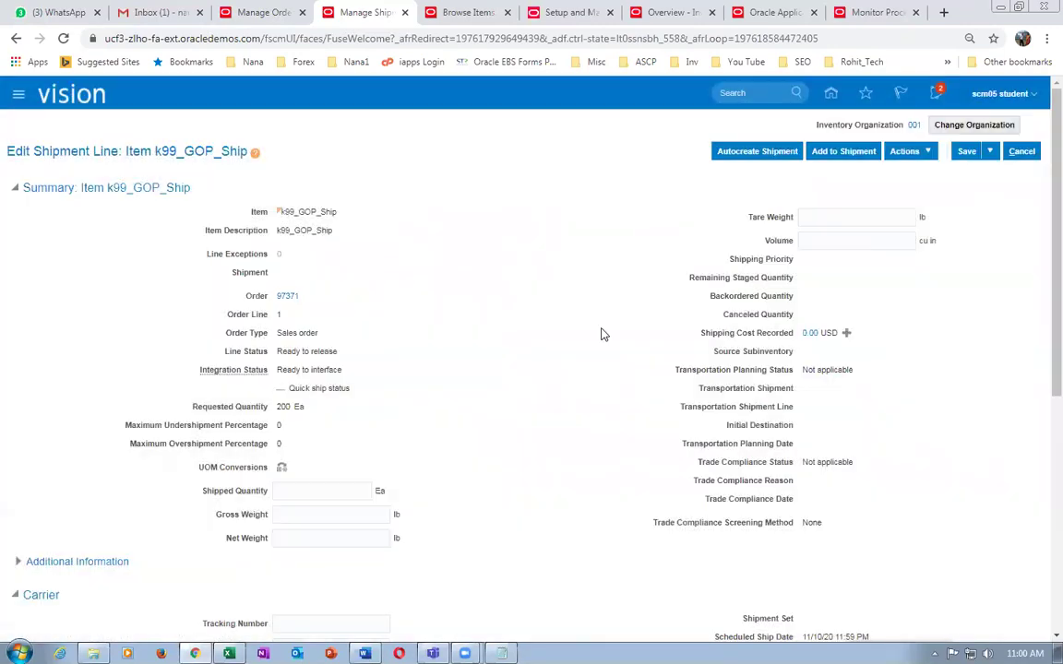
{"action": "left_click", "coordinate": [988, 151]}
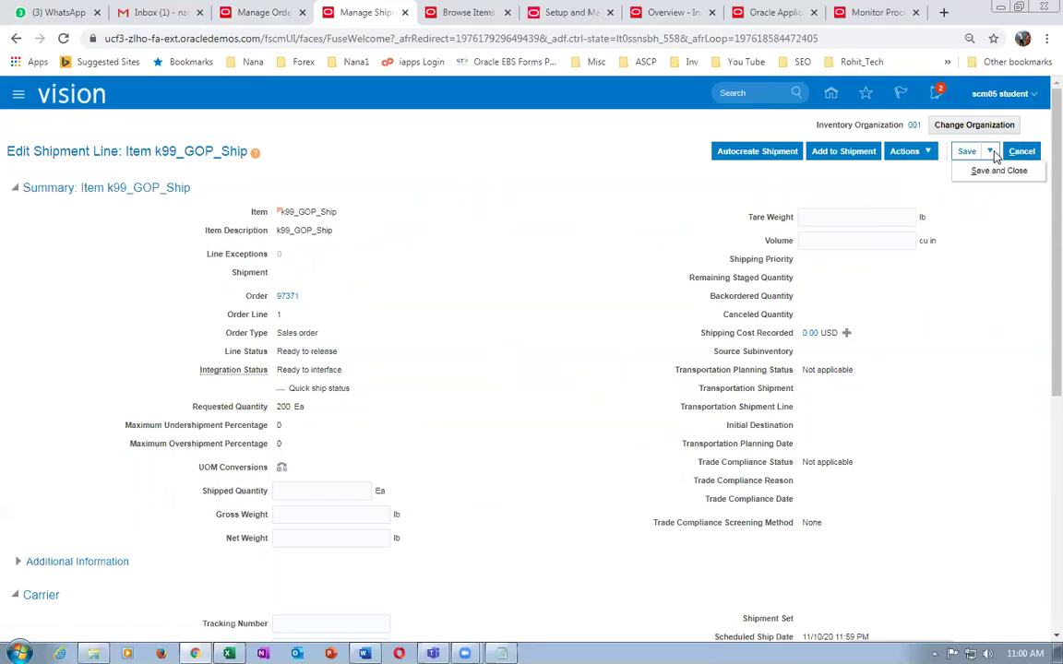
{"action": "left_click", "coordinate": [998, 171]}
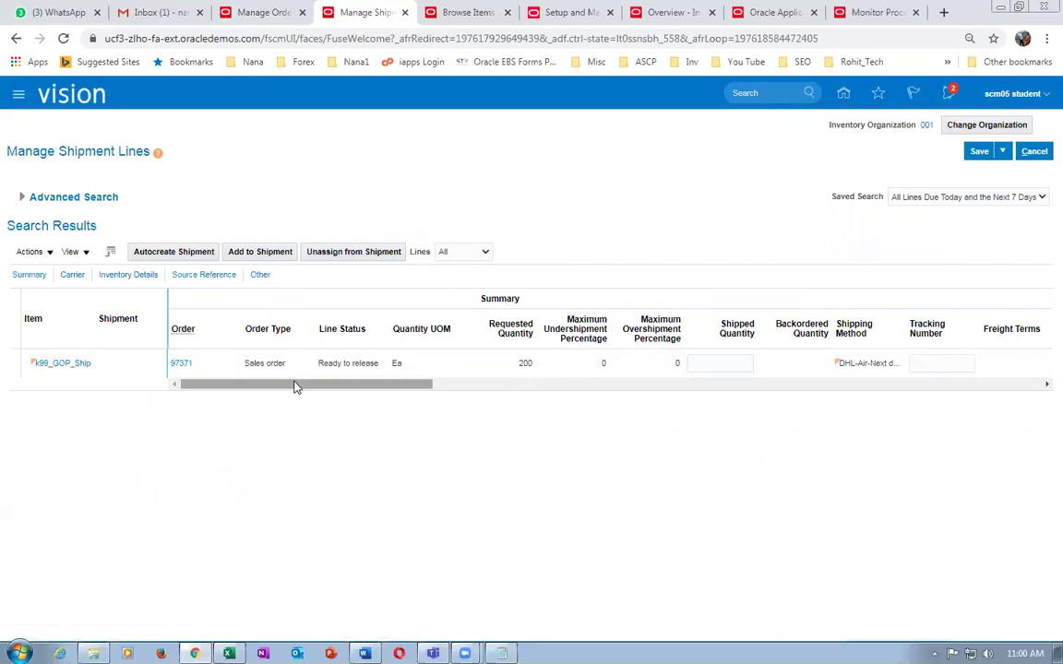
Step: Search for the order's shipment line again, check its line status and available actions, and save and close it
{"action": "left_click", "coordinate": [20, 198]}
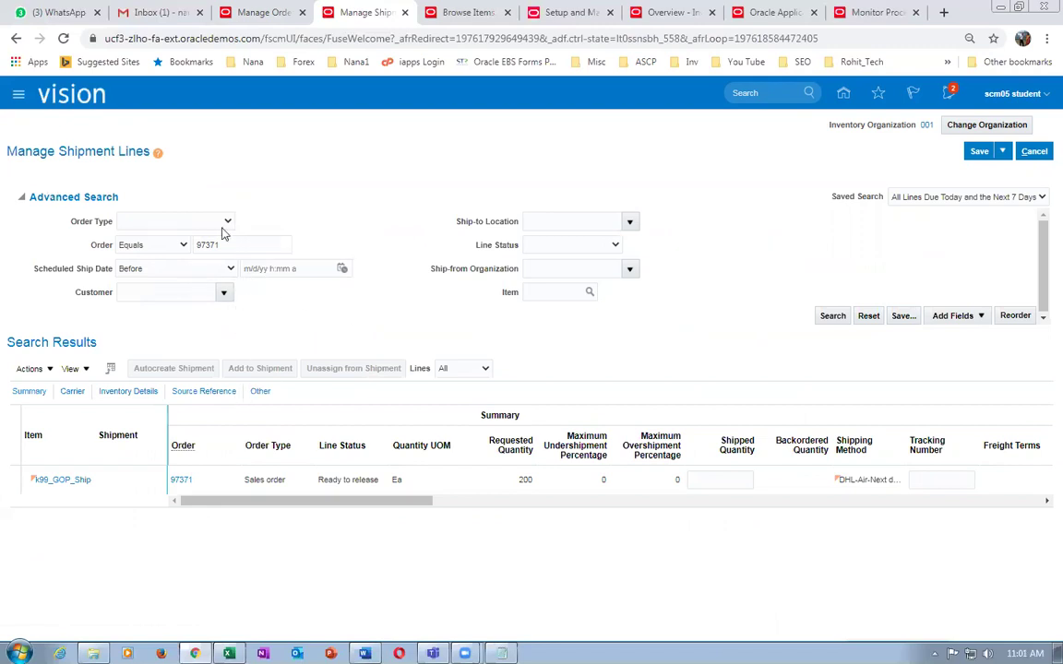
{"action": "left_click", "coordinate": [833, 317]}
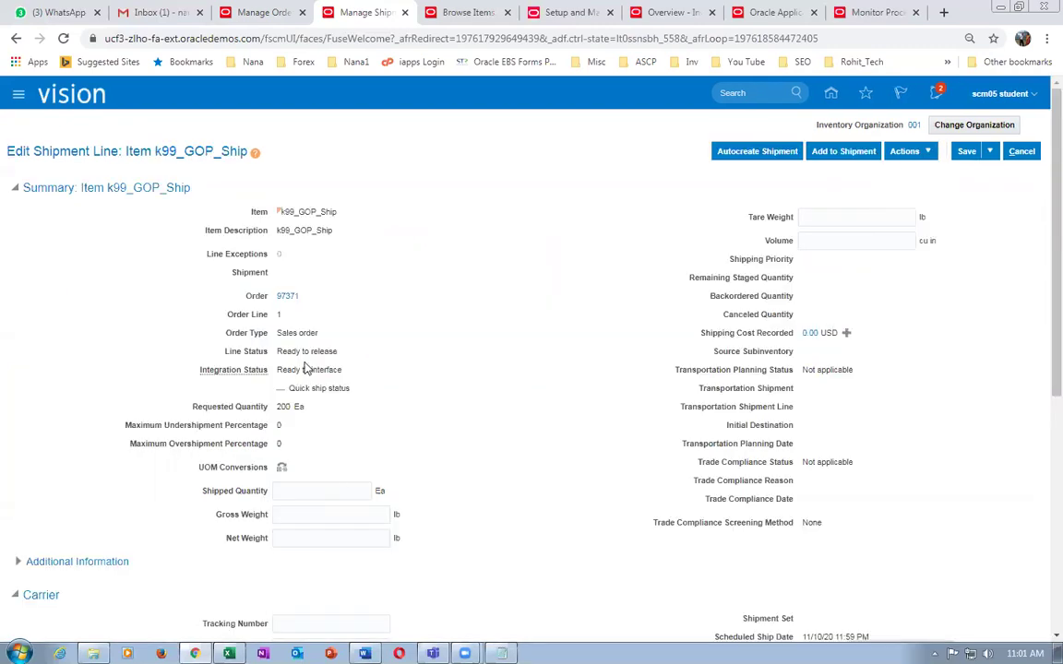
{"action": "left_click_drag", "start_coordinate": [290, 351], "coordinate": [326, 352]}
{"action": "left_click", "coordinate": [906, 152]}
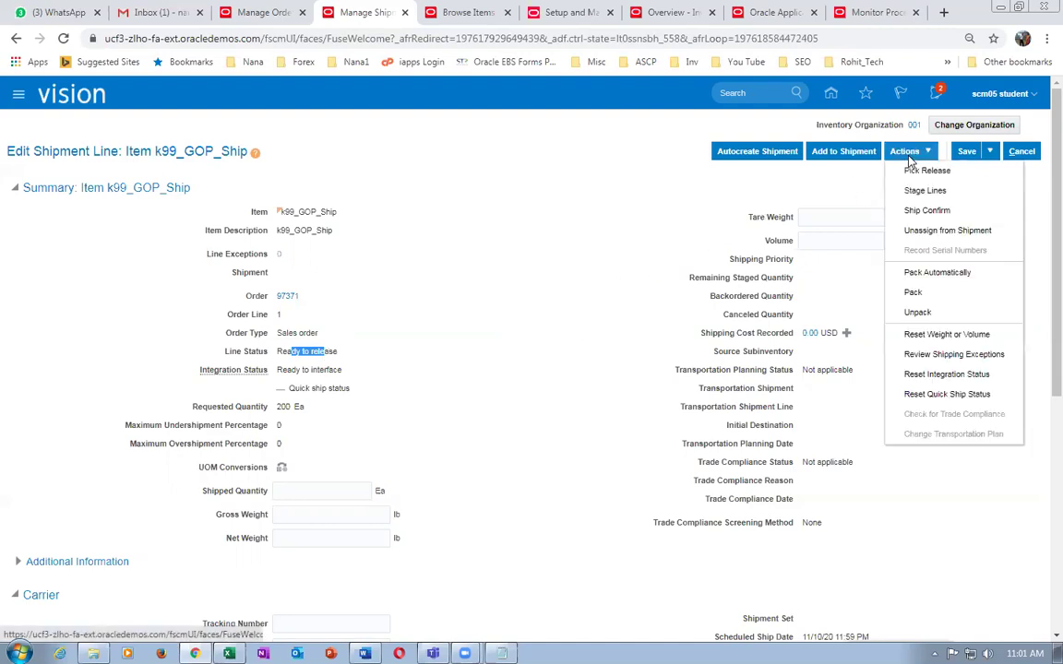
{"action": "left_click", "coordinate": [990, 153]}
{"action": "left_click", "coordinate": [999, 171]}
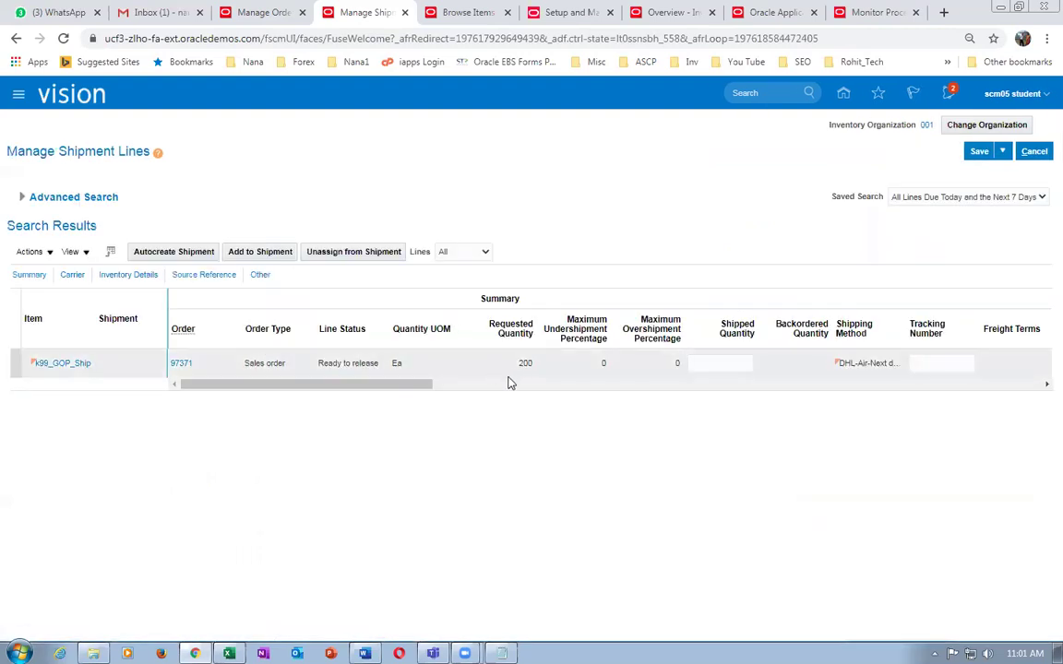
Step: Rerun the shipment line search, examine the k99_GOP_Ship line's status, close the line, and select its status in the results
{"action": "left_click", "coordinate": [22, 197]}
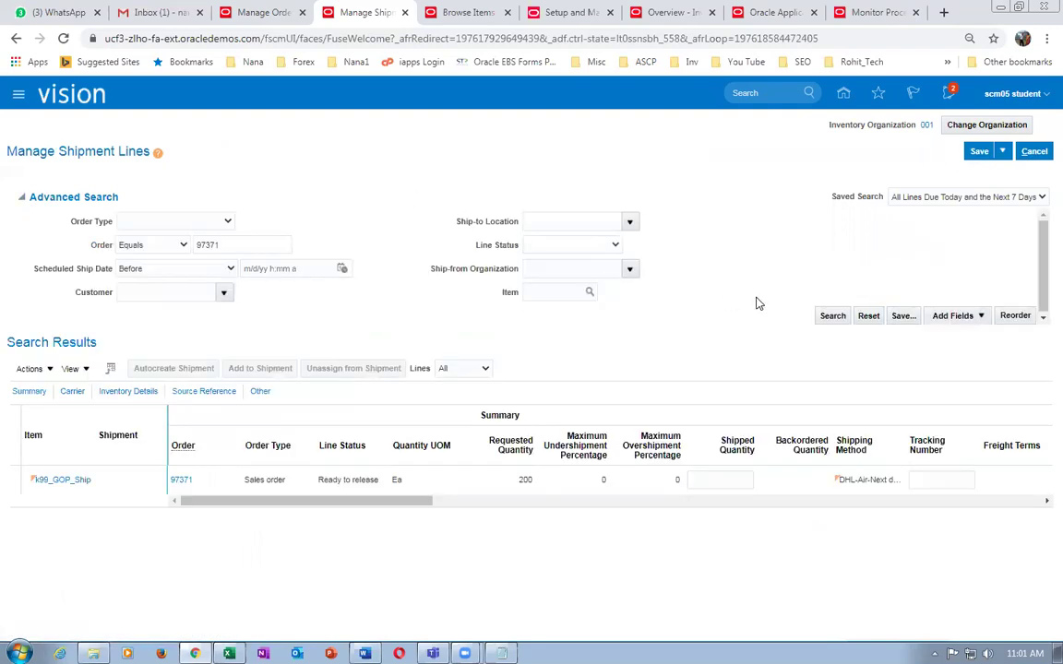
{"action": "left_click", "coordinate": [833, 315]}
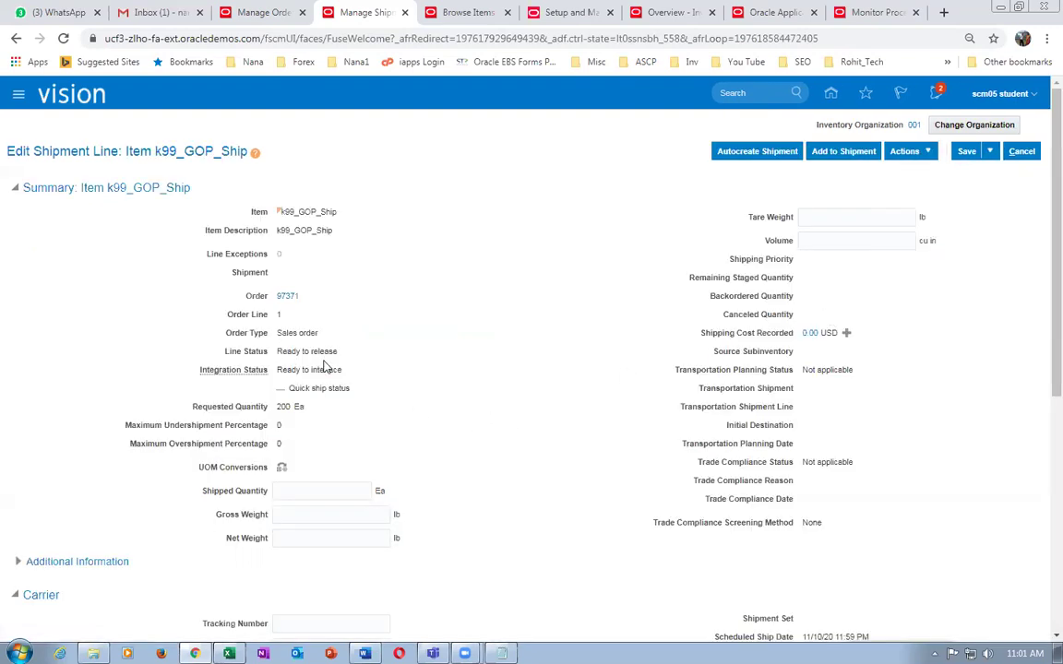
{"action": "left_click_drag", "start_coordinate": [277, 352], "coordinate": [329, 358]}
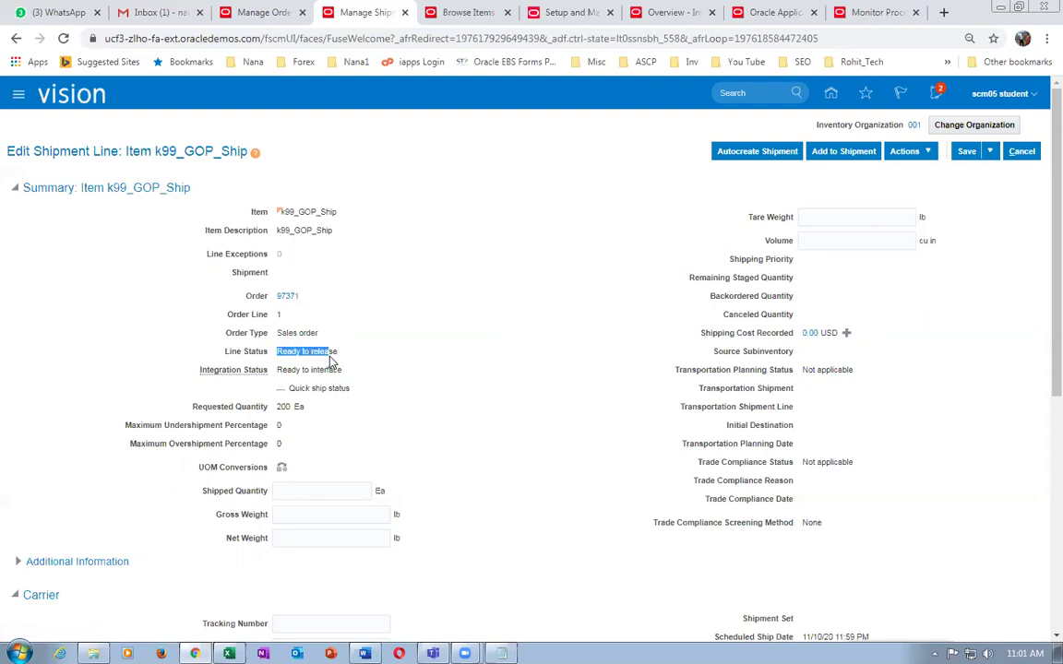
{"action": "left_click", "coordinate": [426, 372]}
{"action": "left_click_drag", "start_coordinate": [289, 351], "coordinate": [312, 350]}
{"action": "left_click", "coordinate": [463, 418]}
{"action": "left_click", "coordinate": [989, 151]}
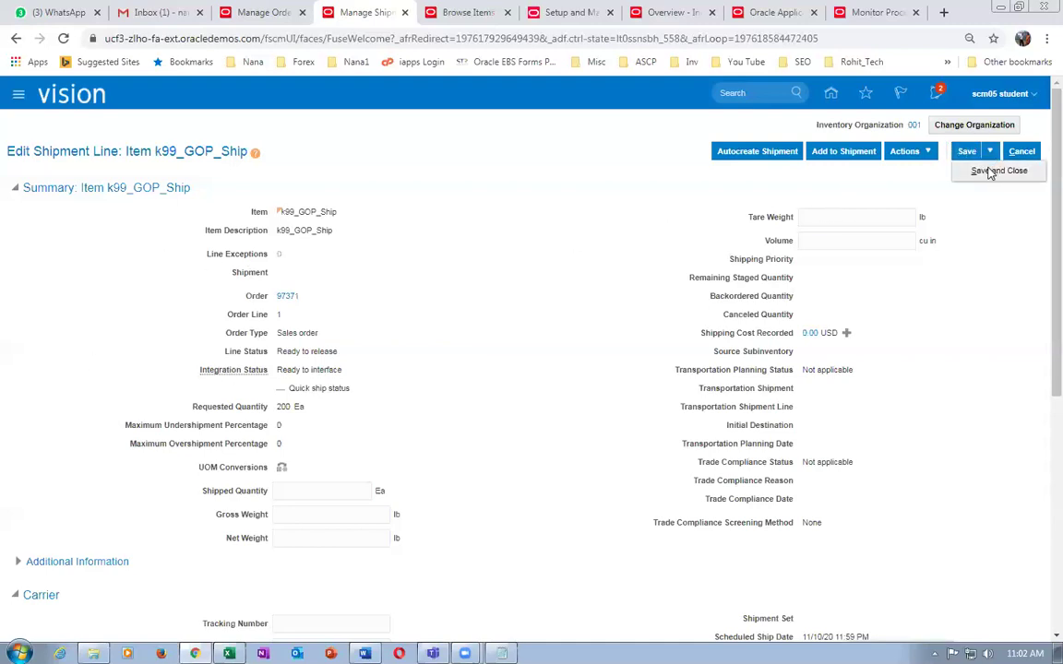
{"action": "left_click", "coordinate": [989, 172]}
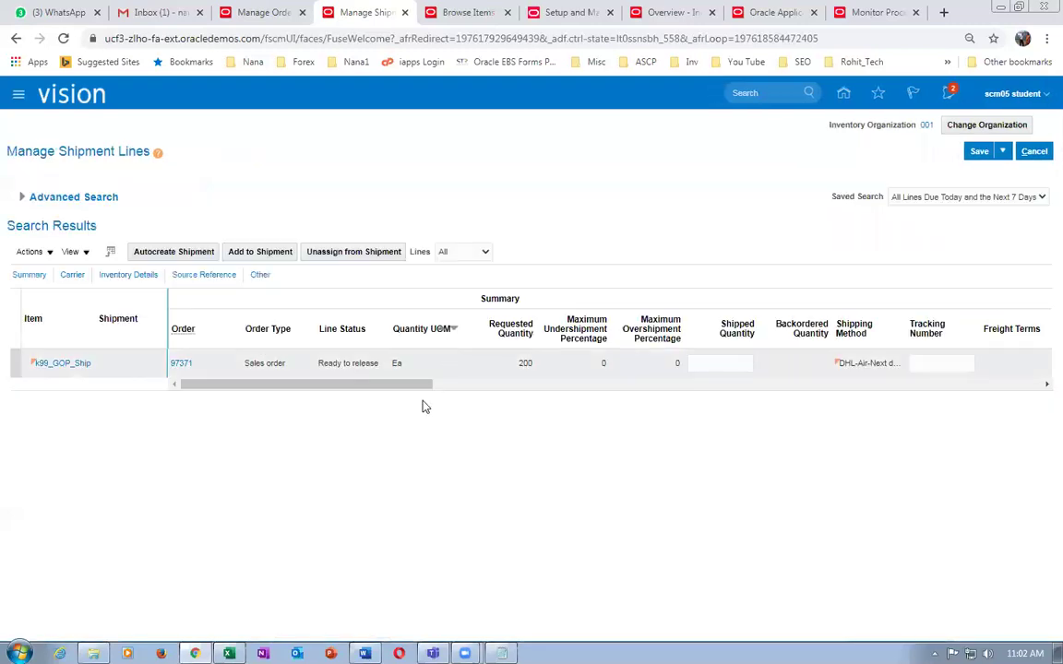
{"action": "left_click", "coordinate": [329, 362]}
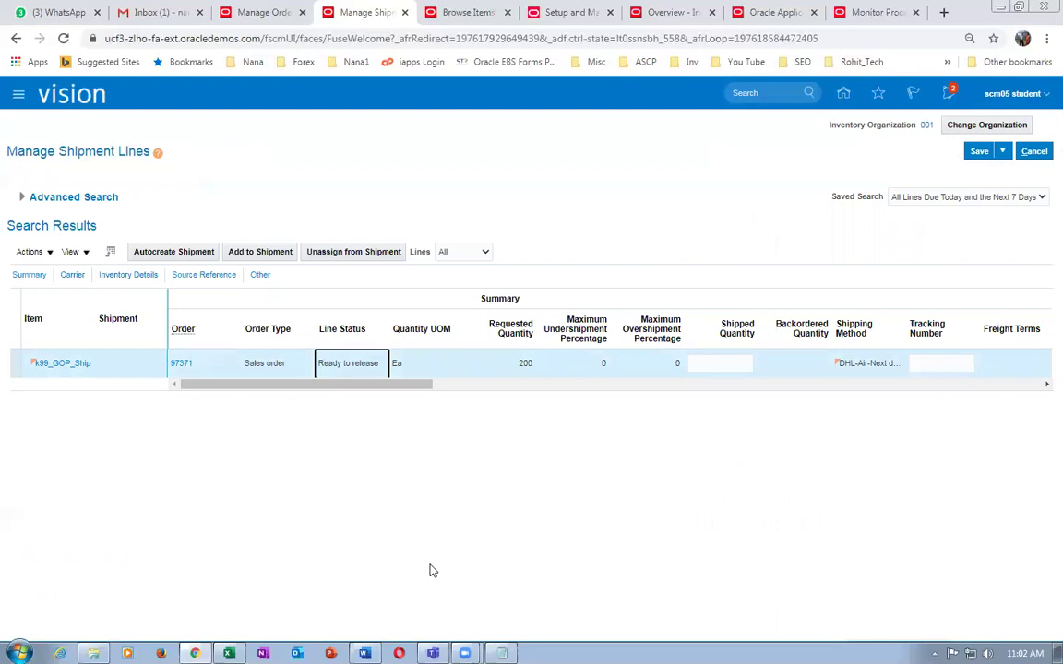